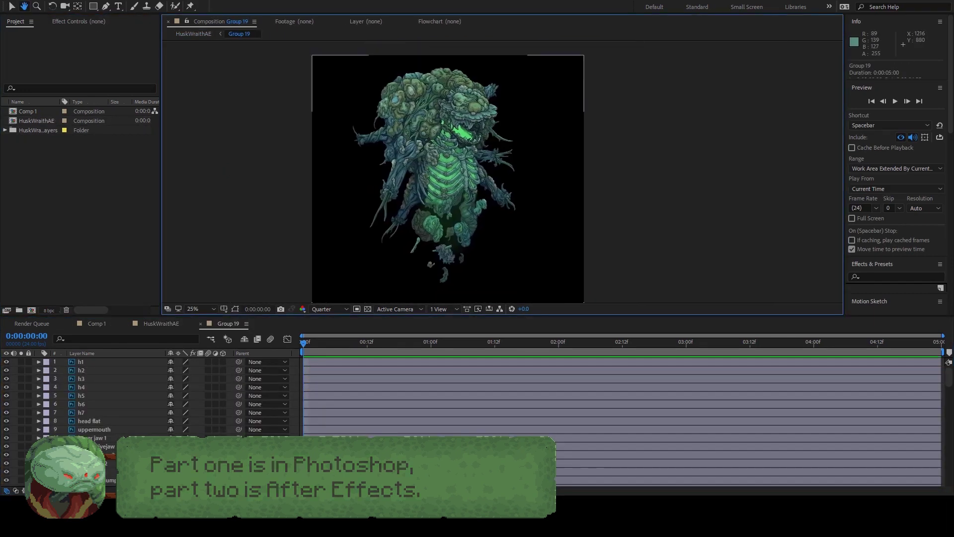
# Step: Hide nearly all creature layers, then bring layers g19 through g24 back into view
pyautogui.click(99, 362)
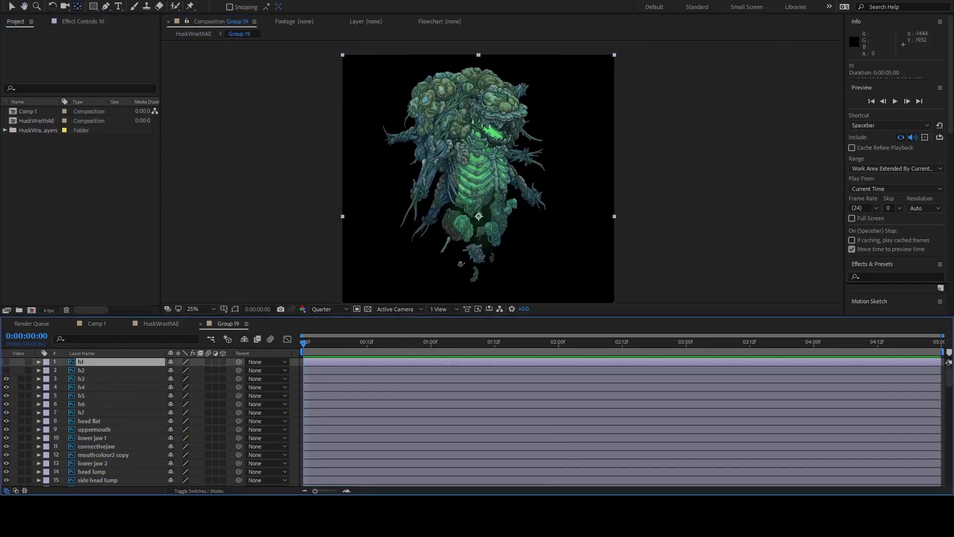
pyautogui.moveTo(6, 379); pyautogui.dragTo(7, 464)
pyautogui.click(102, 473)
pyautogui.moveTo(477, 218); pyautogui.dragTo(480, 216)
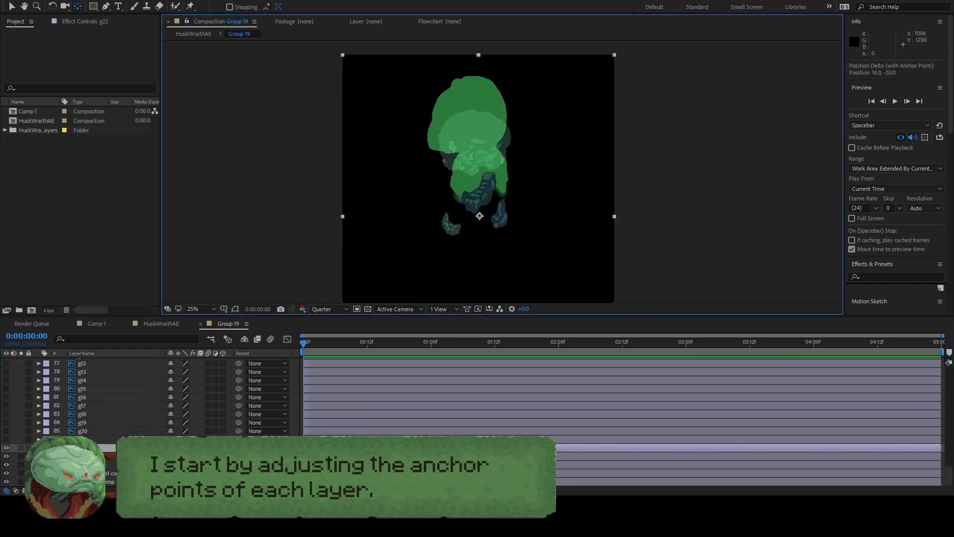
pyautogui.moveTo(6, 431); pyautogui.dragTo(6, 422)
# Step: Re-show layers g18 down to g12, moving each anchor point onto its piece
pyautogui.click(82, 422)
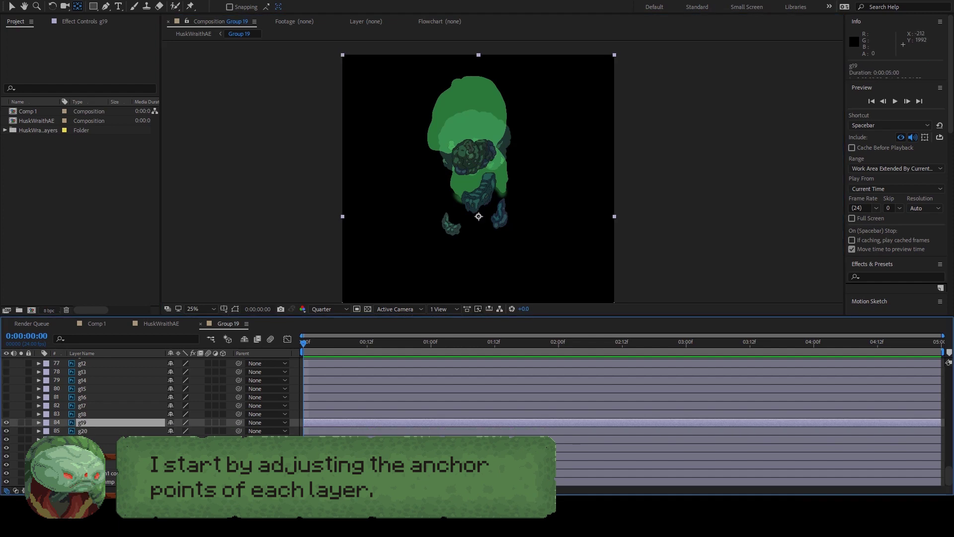
pyautogui.click(82, 414)
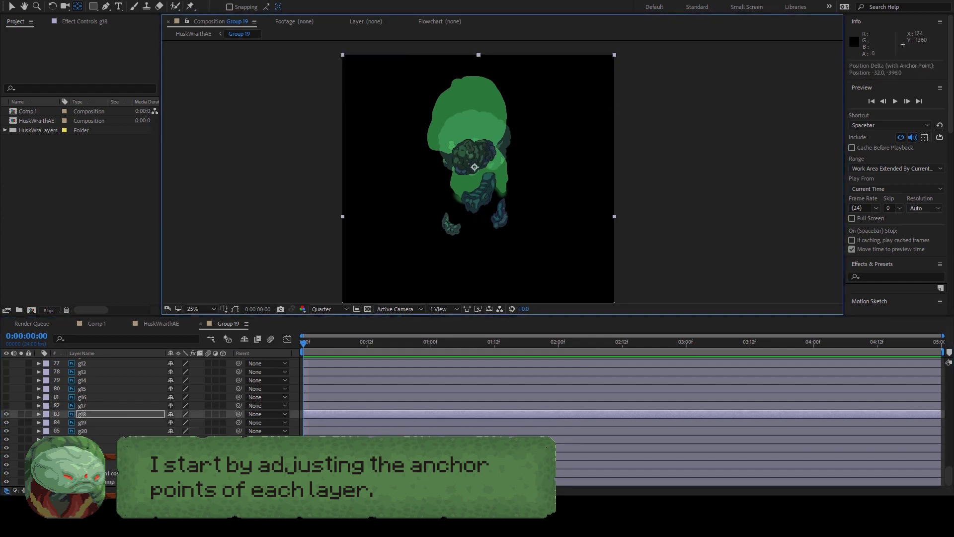
pyautogui.moveTo(7, 405); pyautogui.dragTo(6, 380)
pyautogui.click(82, 406)
pyautogui.click(82, 397)
pyautogui.click(82, 389)
pyautogui.click(82, 379)
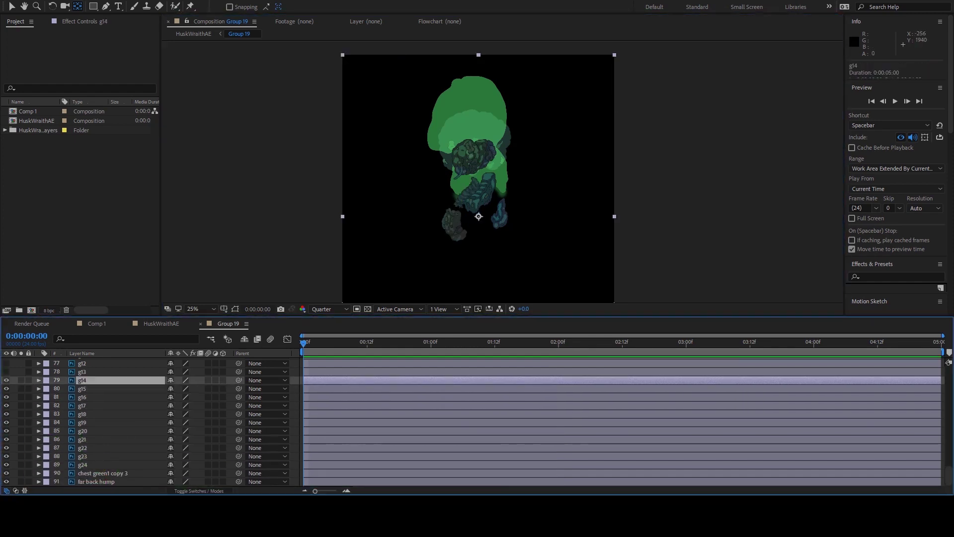
pyautogui.click(82, 371)
pyautogui.click(7, 362)
pyautogui.click(82, 363)
# Step: Re-show layers g11 through g8 and reposition their anchor points
pyautogui.scroll(3)
pyautogui.click(82, 431)
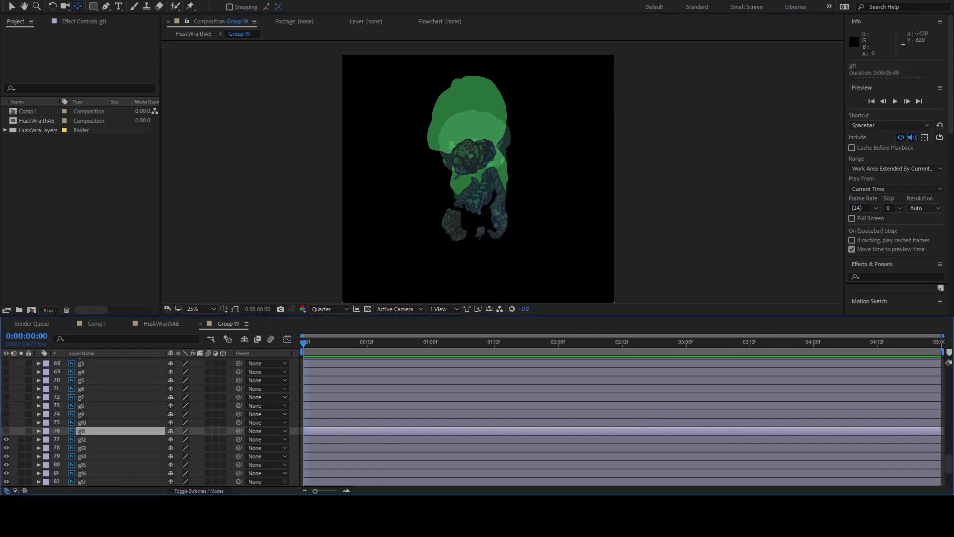
pyautogui.click(6, 422)
pyautogui.click(82, 422)
pyautogui.click(6, 414)
pyautogui.click(82, 414)
pyautogui.click(6, 405)
pyautogui.click(82, 405)
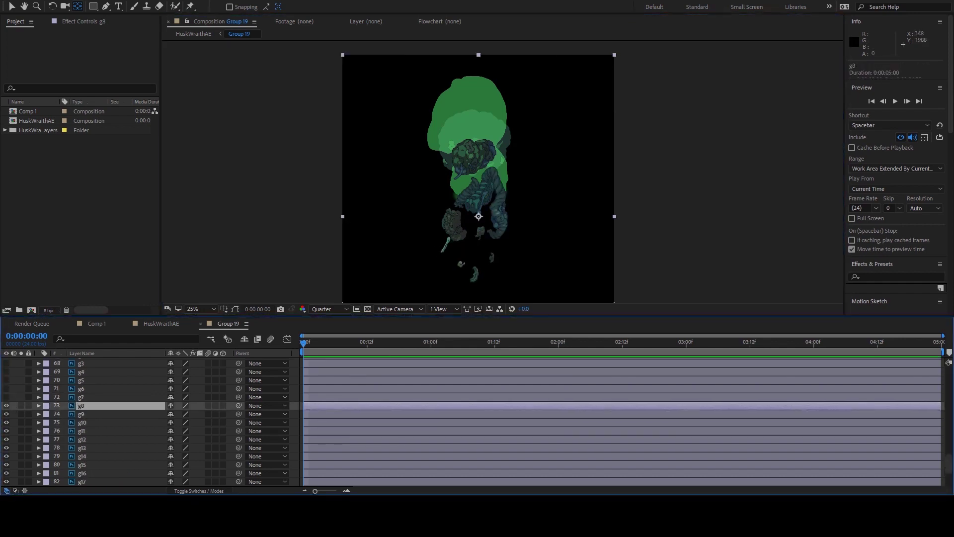
# Step: Re-show layers g7, g6 and g5, placing their anchor points on their pieces
pyautogui.click(6, 397)
pyautogui.click(82, 396)
pyautogui.click(6, 388)
pyautogui.click(82, 388)
pyautogui.click(82, 380)
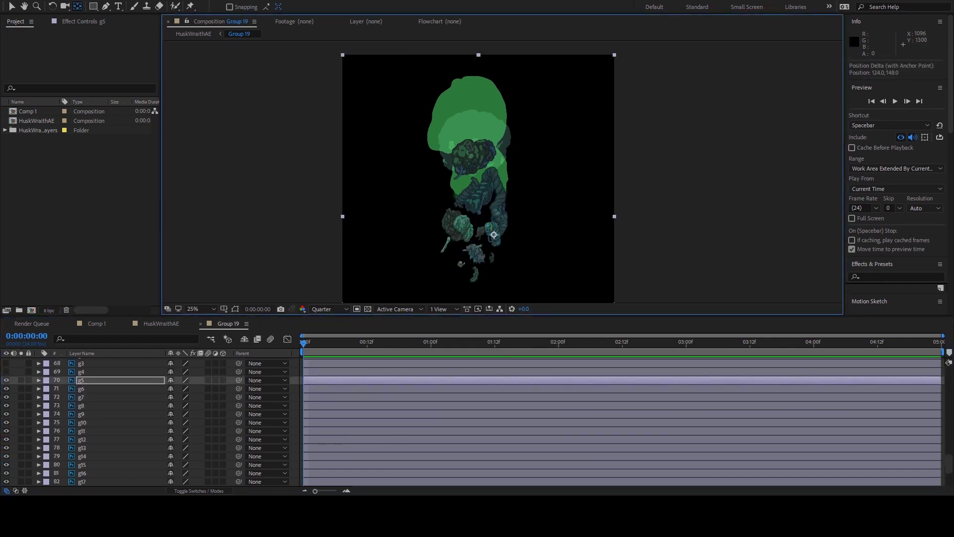
pyautogui.click(82, 371)
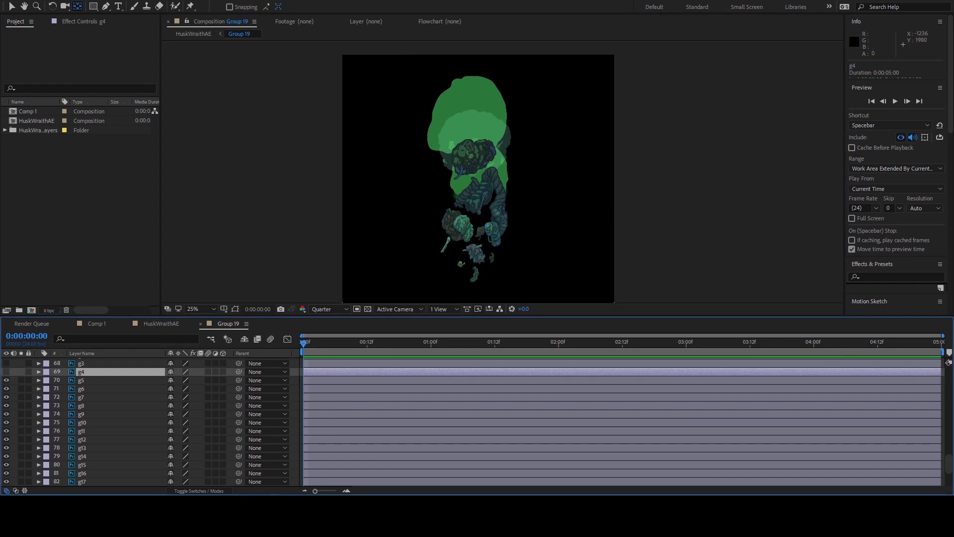
# Step: Re-show layers g4 to g1 plus chest green1 and chest green1 copy, adjusting anchors
pyautogui.click(7, 371)
pyautogui.click(82, 363)
pyautogui.click(7, 363)
pyautogui.scroll(3)
pyautogui.click(82, 455)
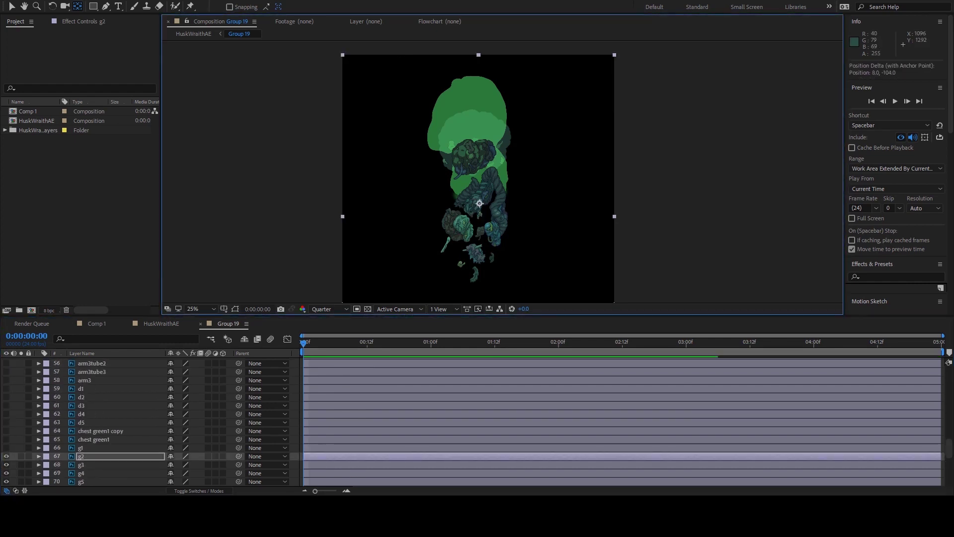
pyautogui.click(82, 447)
pyautogui.click(6, 448)
pyautogui.click(6, 439)
pyautogui.click(7, 431)
# Step: Re-show the d5, d4, d3 and d1 layers and reposition their anchor points
pyautogui.click(7, 422)
pyautogui.click(82, 422)
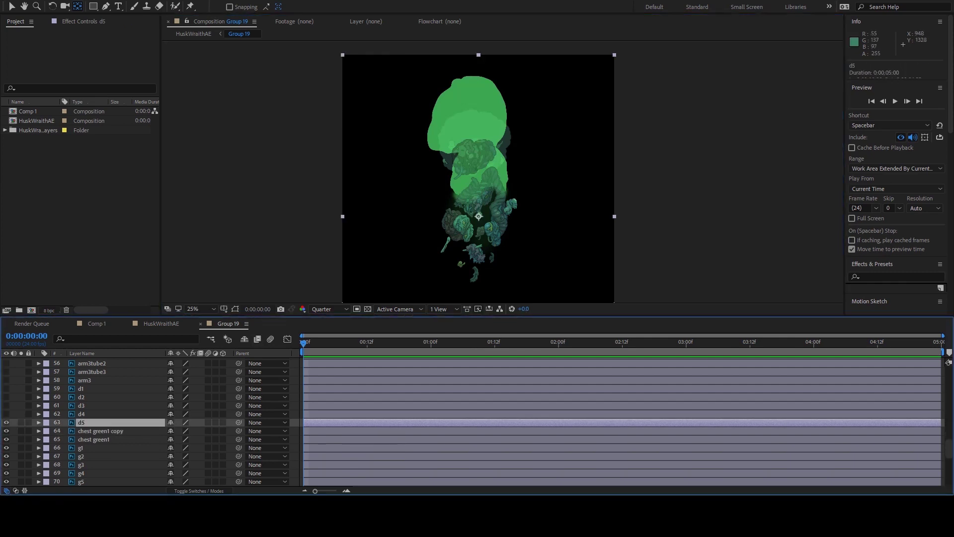
pyautogui.click(7, 413)
pyautogui.click(82, 414)
pyautogui.click(82, 405)
pyautogui.click(7, 388)
pyautogui.click(82, 388)
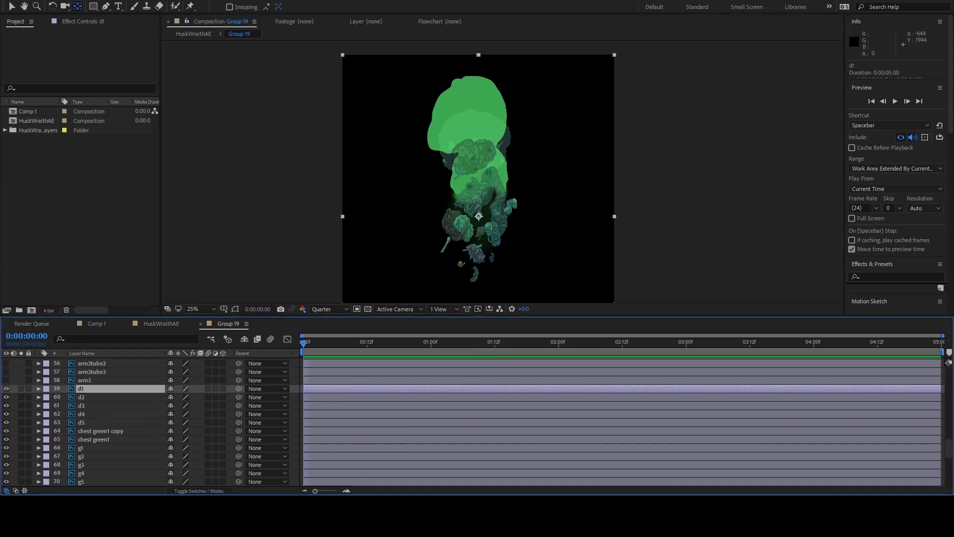
# Step: Re-show arm3 and arm3tube3, arm3tube2, arm3tube1, moving their anchor points onto the arm
pyautogui.click(7, 380)
pyautogui.click(82, 379)
pyautogui.scroll(3)
pyautogui.click(7, 447)
pyautogui.click(82, 447)
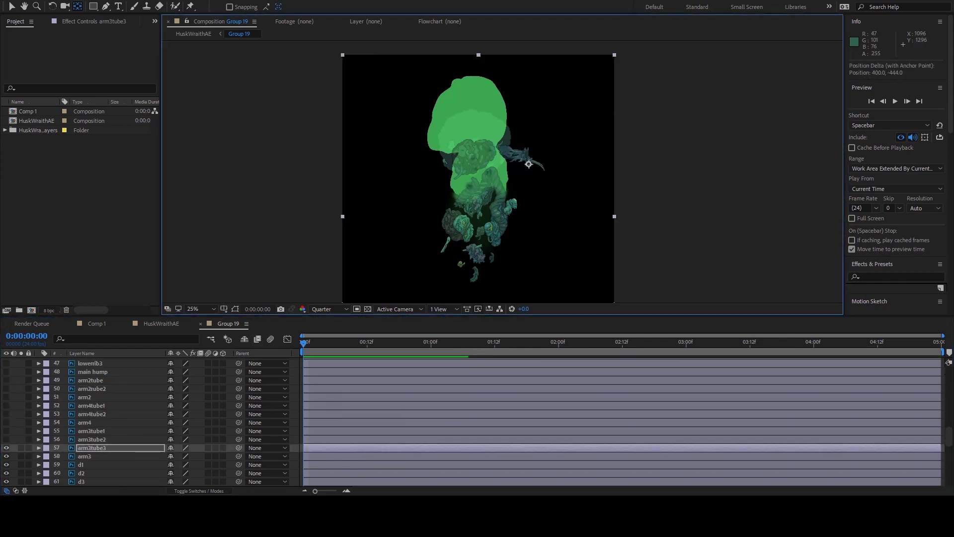
pyautogui.click(6, 439)
pyautogui.click(82, 439)
pyautogui.click(7, 430)
pyautogui.click(82, 431)
# Step: Re-show arm4, arm4tube2 and arm4tube1 and reposition their anchor points
pyautogui.click(6, 422)
pyautogui.click(82, 422)
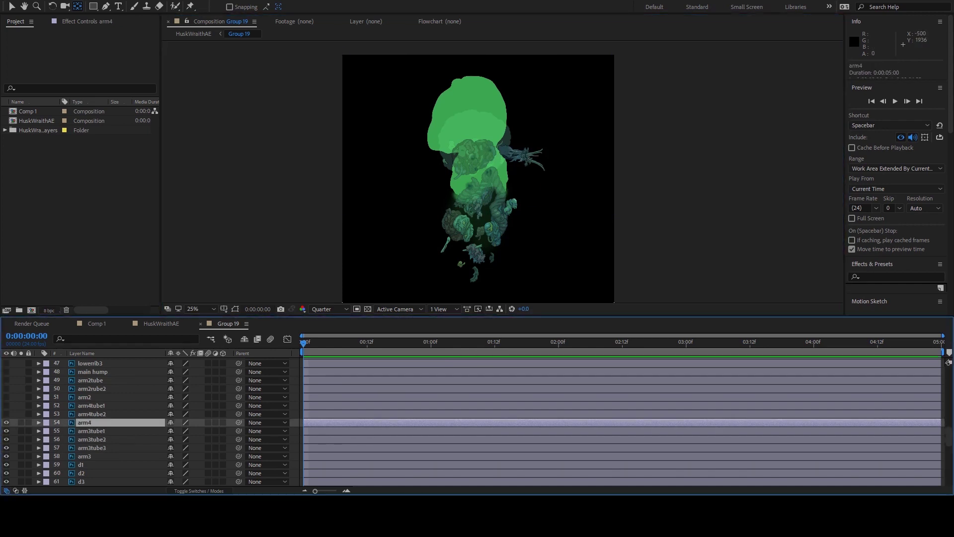
pyautogui.click(6, 414)
pyautogui.click(82, 413)
pyautogui.click(6, 405)
pyautogui.click(82, 406)
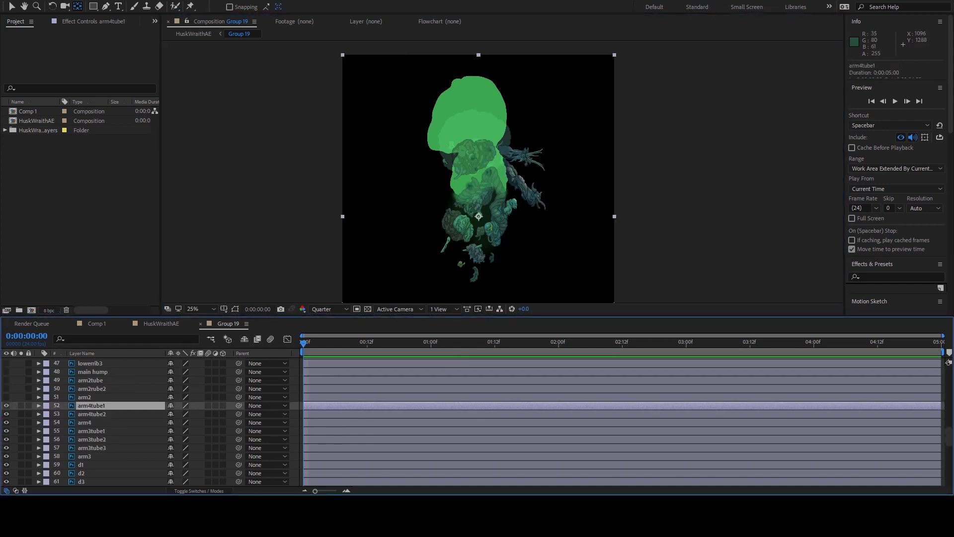
# Step: Re-show arm2 and arm2tube, moving their anchor points onto the left arm
pyautogui.click(7, 396)
pyautogui.click(83, 397)
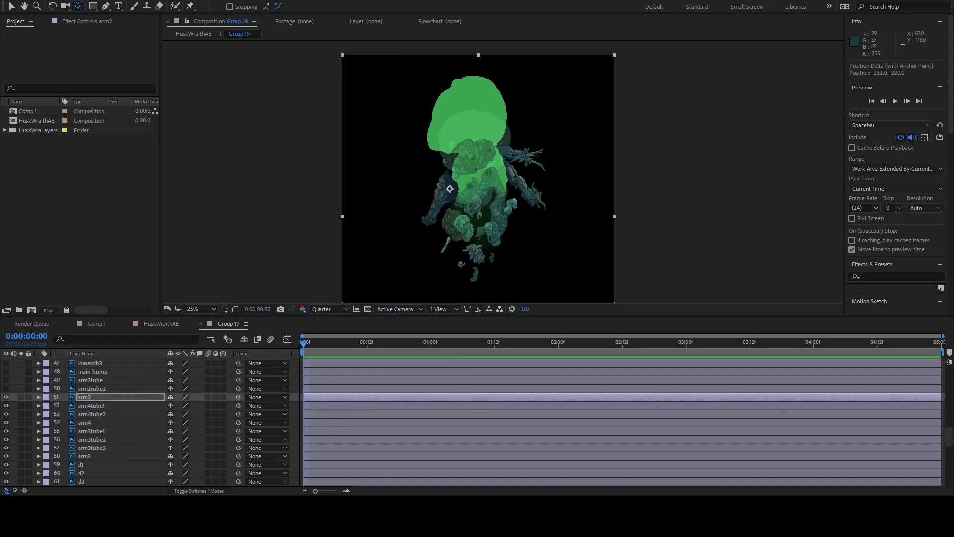
pyautogui.click(7, 388)
pyautogui.click(82, 388)
pyautogui.click(82, 380)
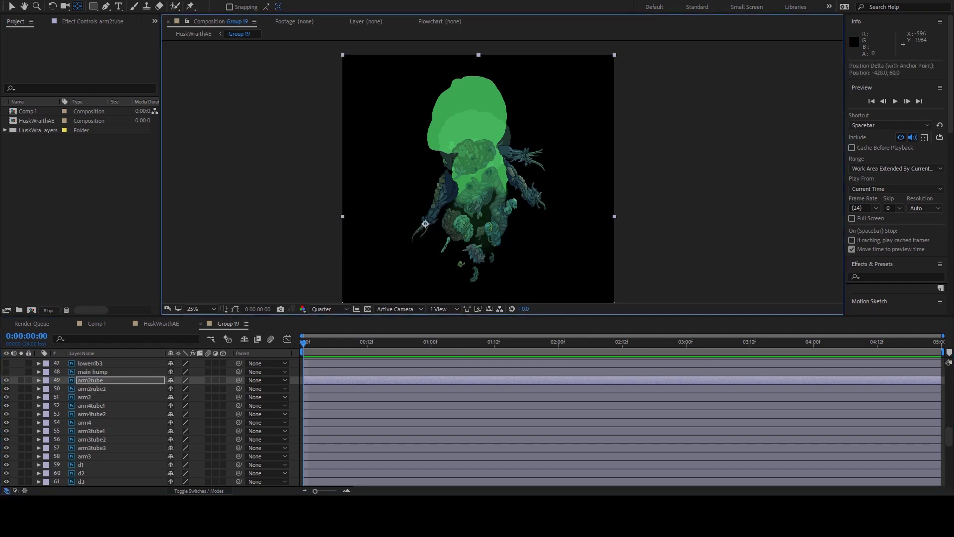
# Step: Re-show and select the main hump layer, then turn lowerrib3 back on
pyautogui.click(6, 371)
pyautogui.click(82, 372)
pyautogui.scroll(3)
pyautogui.click(7, 439)
# Step: Show the lowerrib, rib cage, chest, neck, arm1bicep and delt layers again
pyautogui.click(82, 431)
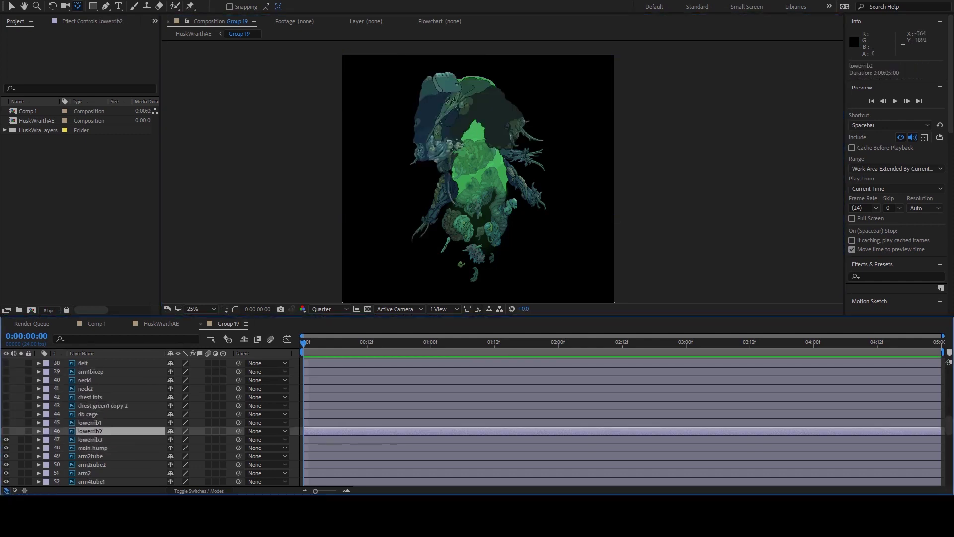
pyautogui.click(6, 422)
pyautogui.click(82, 422)
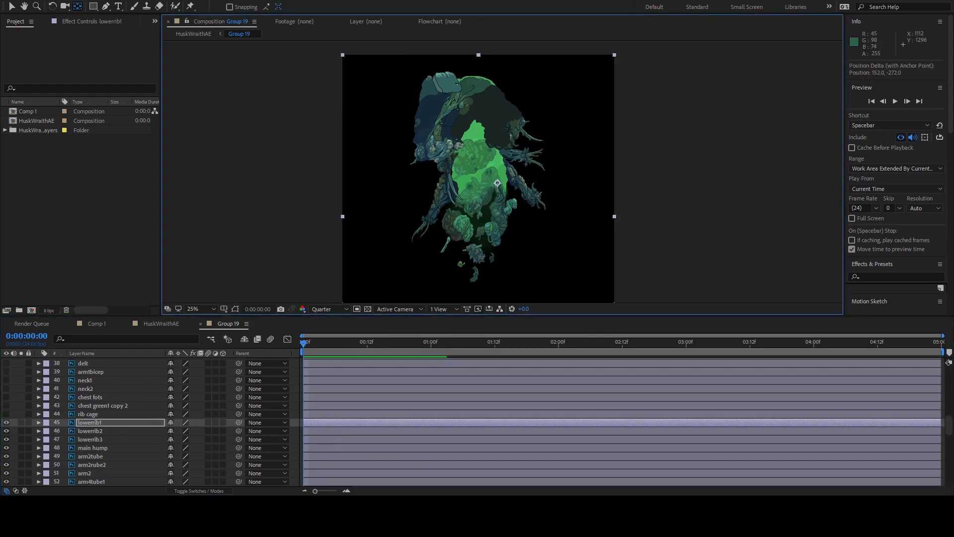
pyautogui.click(6, 414)
pyautogui.click(82, 413)
pyautogui.click(6, 406)
pyautogui.click(82, 396)
pyautogui.click(82, 388)
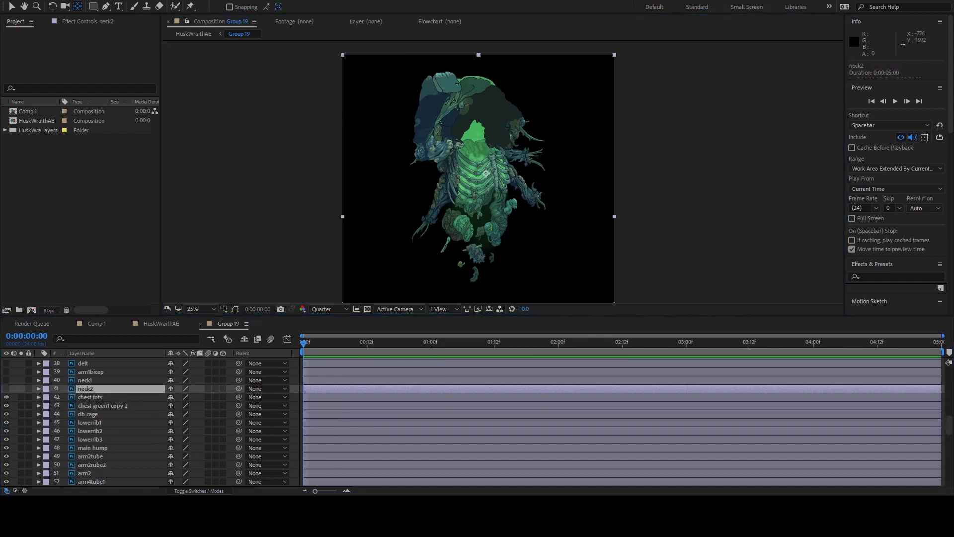
pyautogui.click(7, 380)
pyautogui.click(82, 380)
pyautogui.click(7, 372)
pyautogui.click(82, 371)
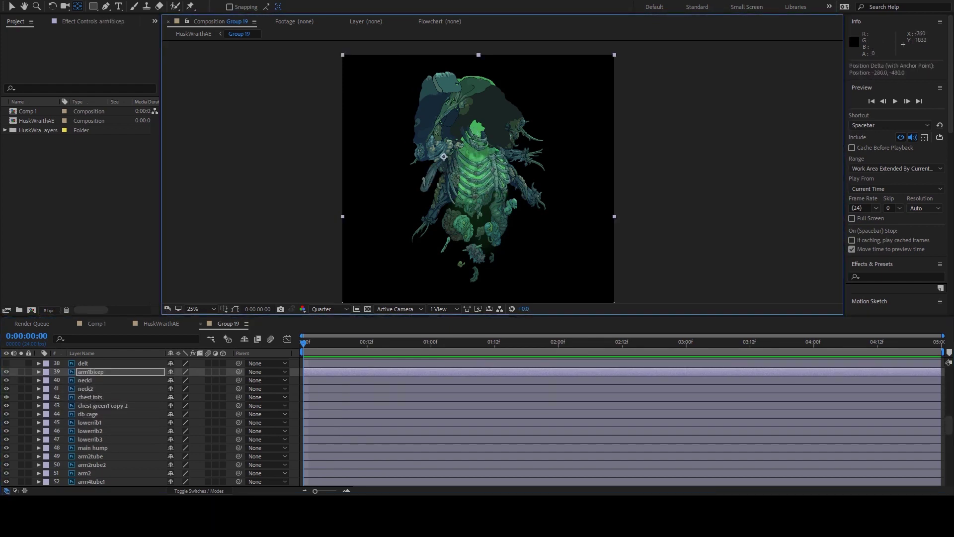
pyautogui.click(7, 363)
pyautogui.click(82, 363)
# Step: Unhide arm1tube1, arm1tube2, collarbone, upper arm1 and lumps lmup8 through lump11
pyautogui.scroll(3)
pyautogui.click(82, 431)
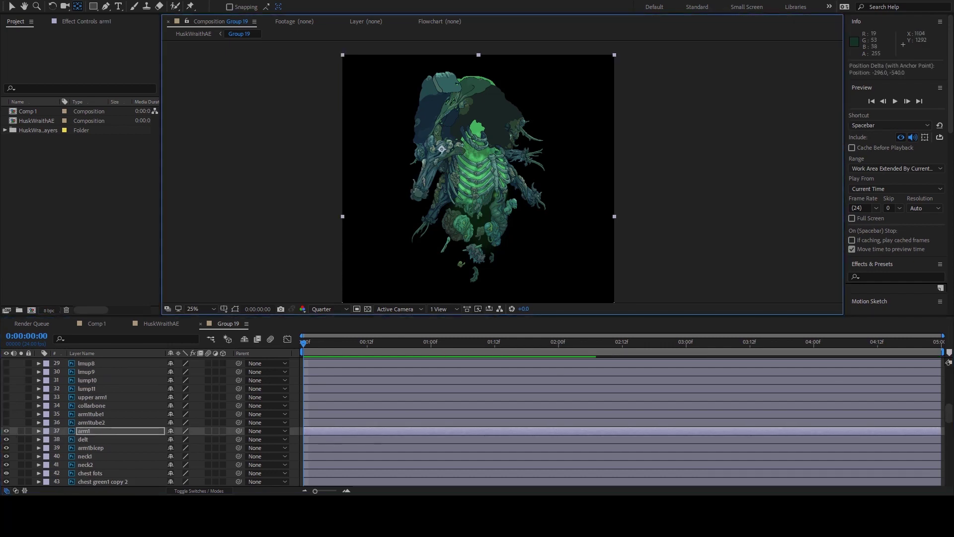
pyautogui.click(7, 422)
pyautogui.click(82, 422)
pyautogui.click(7, 413)
pyautogui.click(82, 414)
pyautogui.click(7, 405)
pyautogui.click(82, 405)
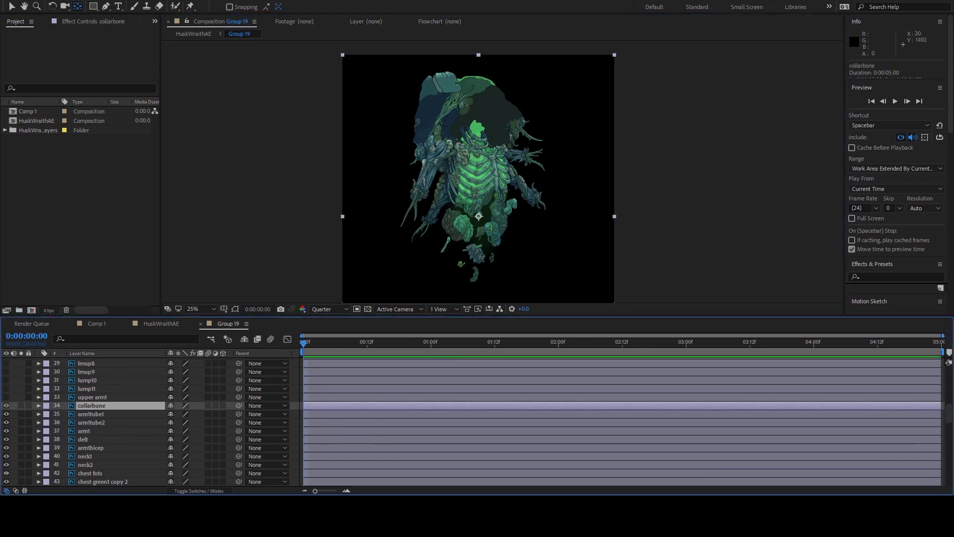
pyautogui.click(6, 397)
pyautogui.click(83, 397)
pyautogui.click(6, 389)
pyautogui.click(82, 388)
pyautogui.click(7, 380)
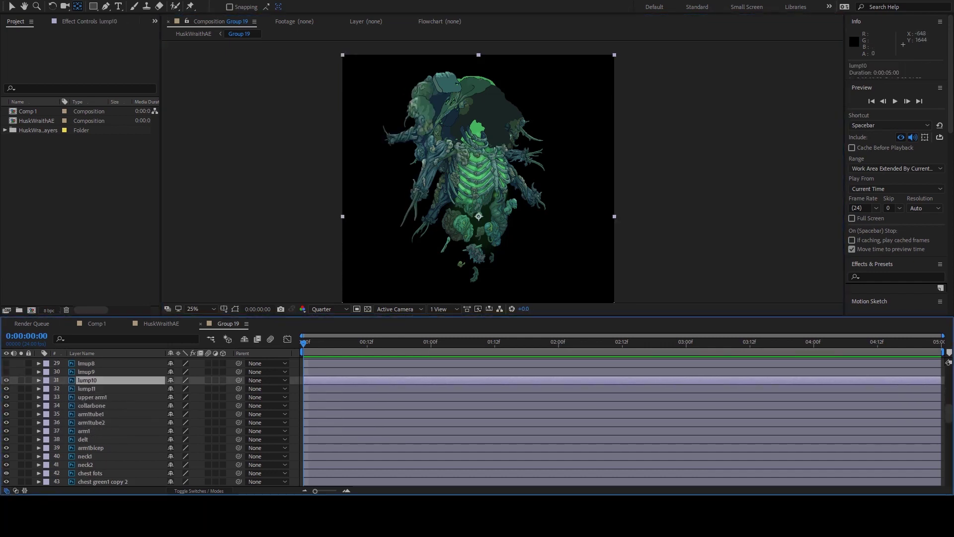
pyautogui.click(82, 371)
pyautogui.click(6, 363)
pyautogui.click(82, 363)
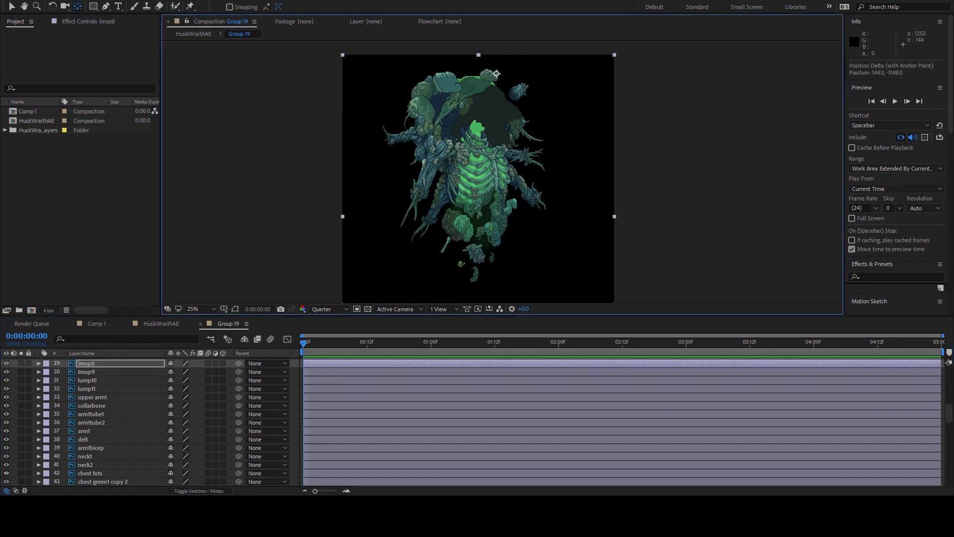
# Step: Unhide lumps lump1 through lump7, h5 pieces h51–h5d, and mouthcolour2
pyautogui.scroll(3)
pyautogui.click(82, 455)
pyautogui.click(6, 448)
pyautogui.click(82, 447)
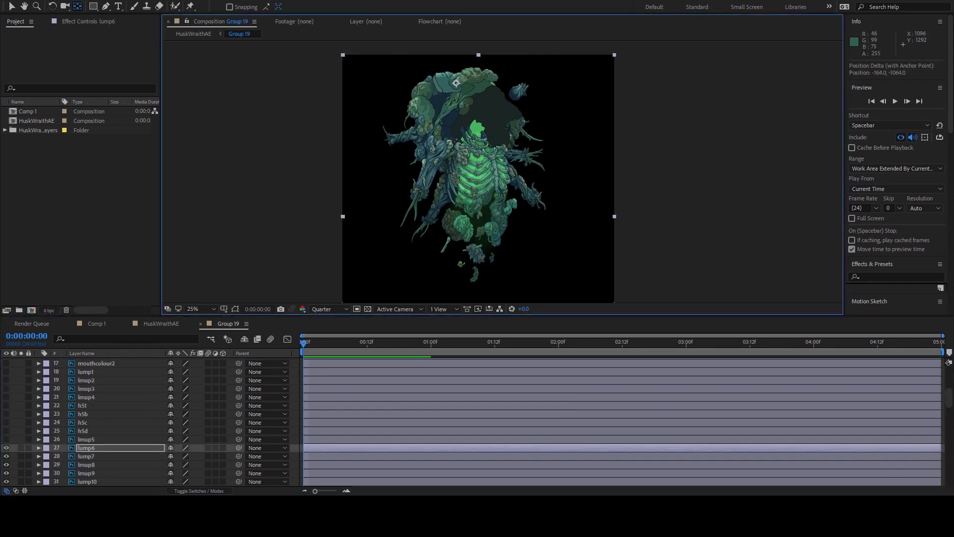
pyautogui.click(6, 439)
pyautogui.click(82, 439)
pyautogui.click(6, 430)
pyautogui.click(82, 430)
pyautogui.click(7, 422)
pyautogui.click(82, 422)
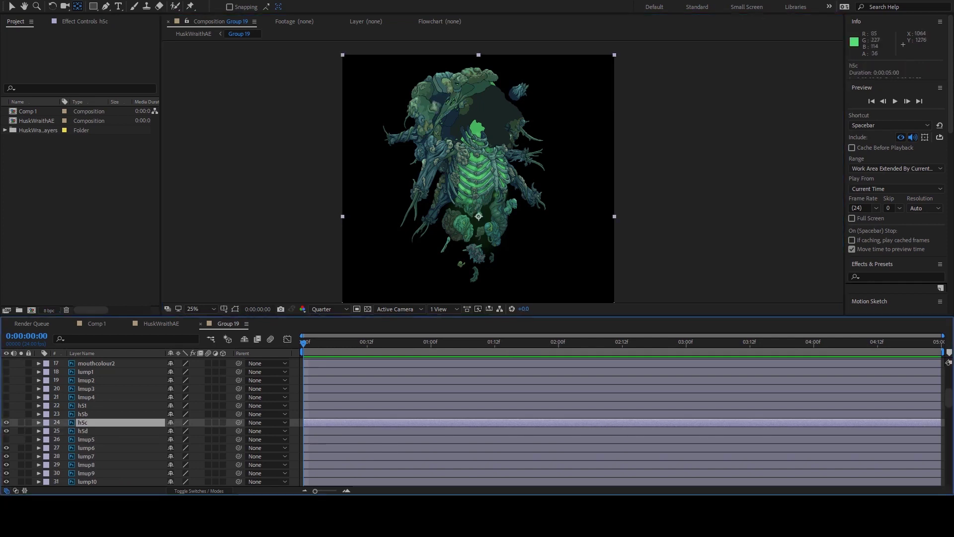
pyautogui.click(7, 414)
pyautogui.click(82, 413)
pyautogui.click(6, 405)
pyautogui.click(82, 405)
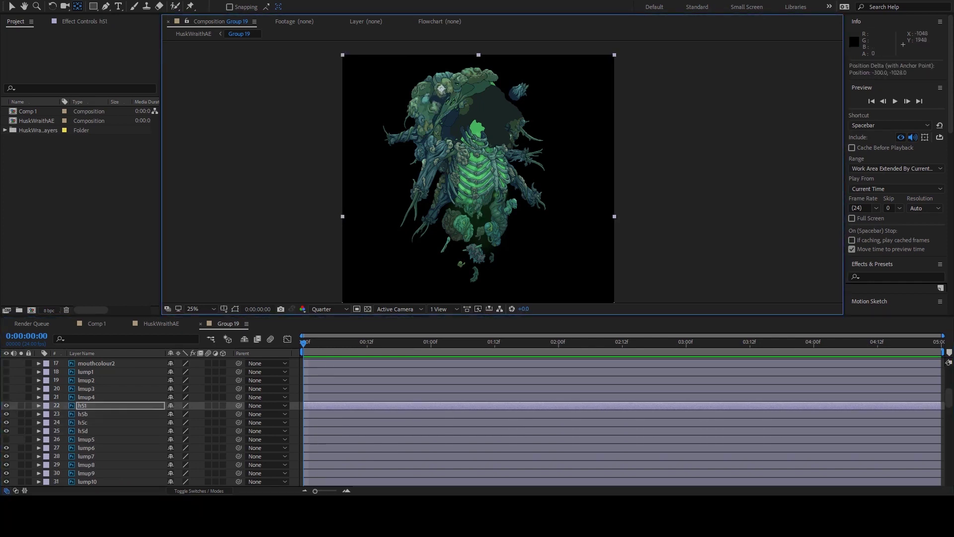
pyautogui.click(86, 397)
pyautogui.click(6, 388)
pyautogui.click(82, 388)
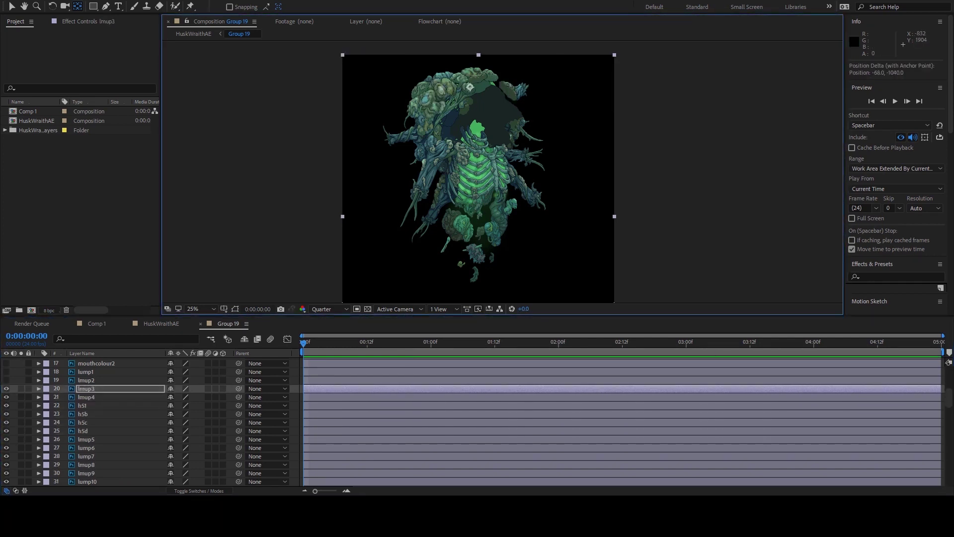
pyautogui.click(7, 380)
pyautogui.click(82, 380)
pyautogui.click(6, 371)
pyautogui.click(82, 372)
pyautogui.click(6, 363)
pyautogui.click(82, 363)
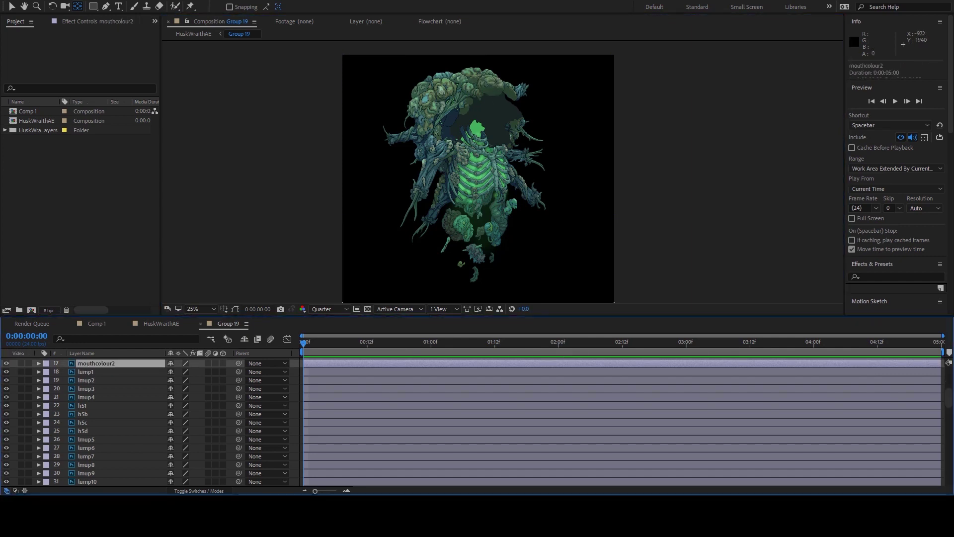
# Step: Unhide mouthcolour1, head lumps, both lower jaws, connectivejaw, uppermouth, head flat and h7
pyautogui.scroll(3)
pyautogui.click(95, 455)
pyautogui.click(6, 447)
pyautogui.click(95, 447)
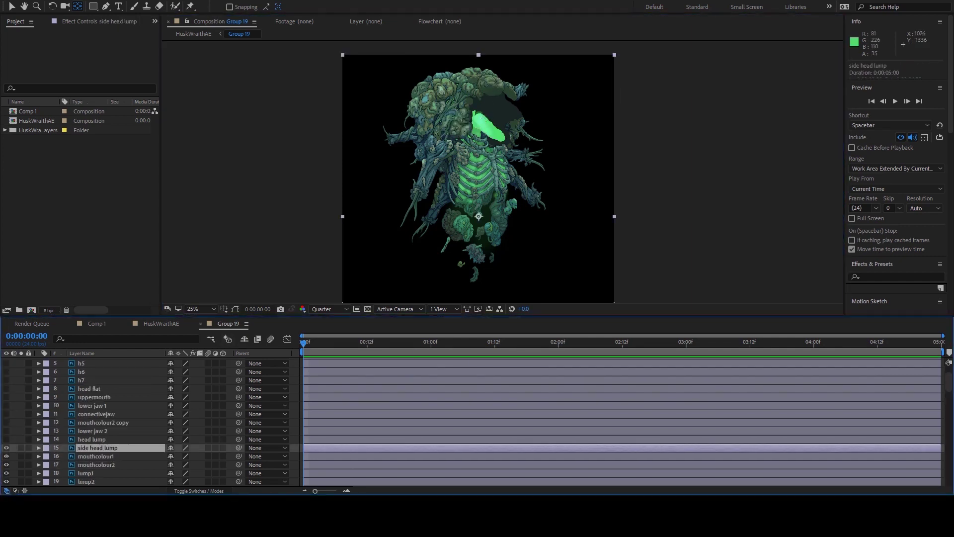
pyautogui.click(6, 439)
pyautogui.click(92, 438)
pyautogui.click(6, 430)
pyautogui.click(92, 430)
pyautogui.click(6, 422)
pyautogui.click(94, 422)
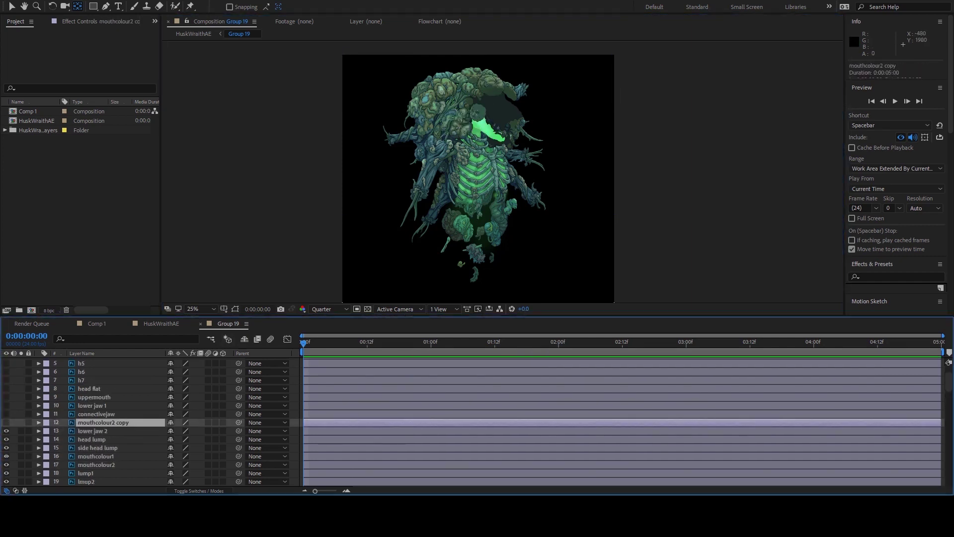
pyautogui.click(7, 413)
pyautogui.click(94, 414)
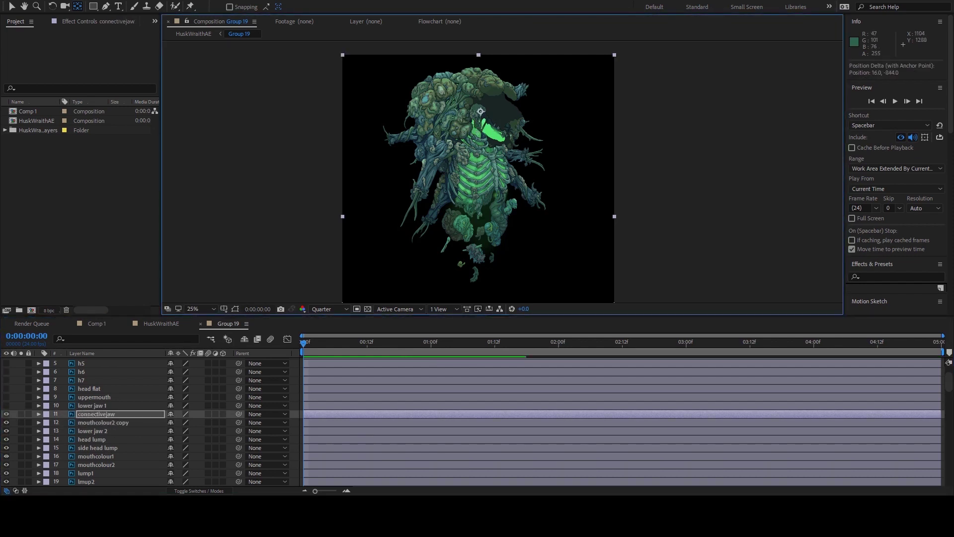
pyautogui.click(6, 405)
pyautogui.click(92, 405)
pyautogui.click(6, 397)
pyautogui.click(94, 397)
pyautogui.click(6, 388)
pyautogui.click(89, 388)
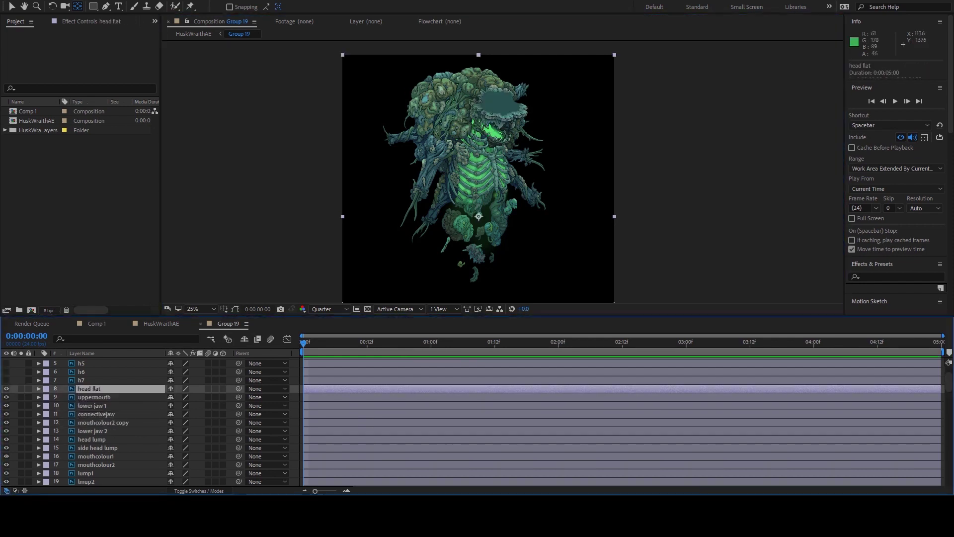
pyautogui.click(6, 379)
pyautogui.click(81, 380)
# Step: Turn visibility back on for head layers h6 down to h1
pyautogui.scroll(3)
pyautogui.click(7, 404)
pyautogui.click(81, 404)
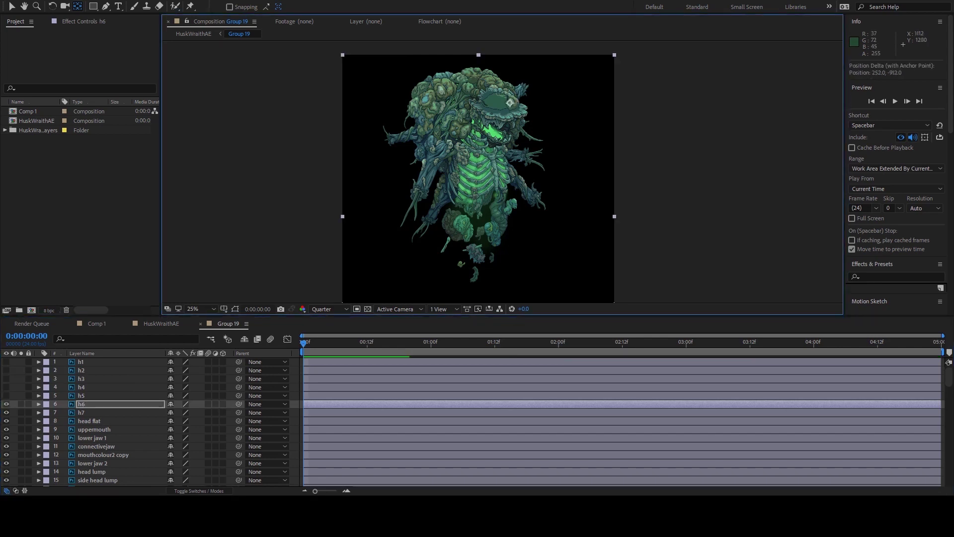
pyautogui.click(7, 395)
pyautogui.click(81, 395)
pyautogui.click(6, 386)
pyautogui.click(81, 387)
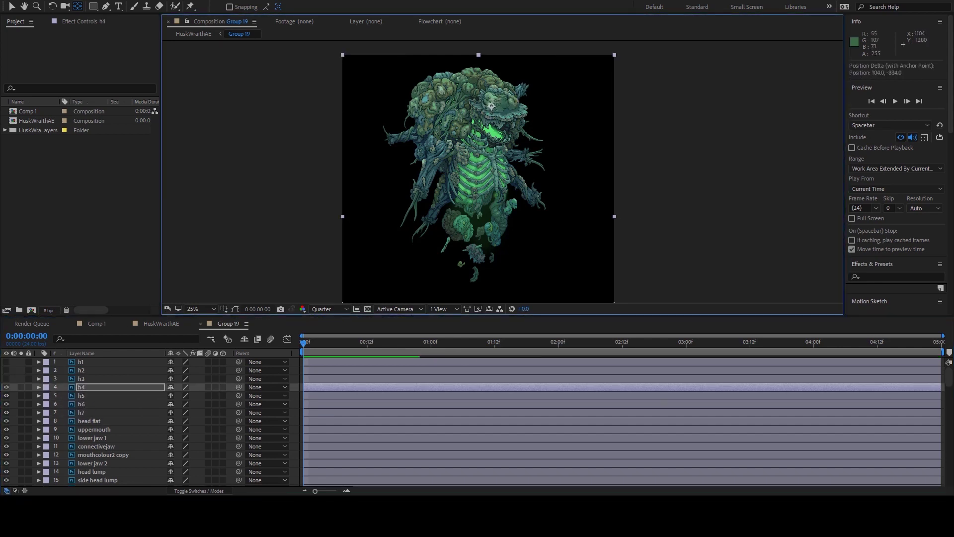
pyautogui.click(7, 378)
pyautogui.click(81, 378)
pyautogui.click(7, 369)
pyautogui.click(7, 361)
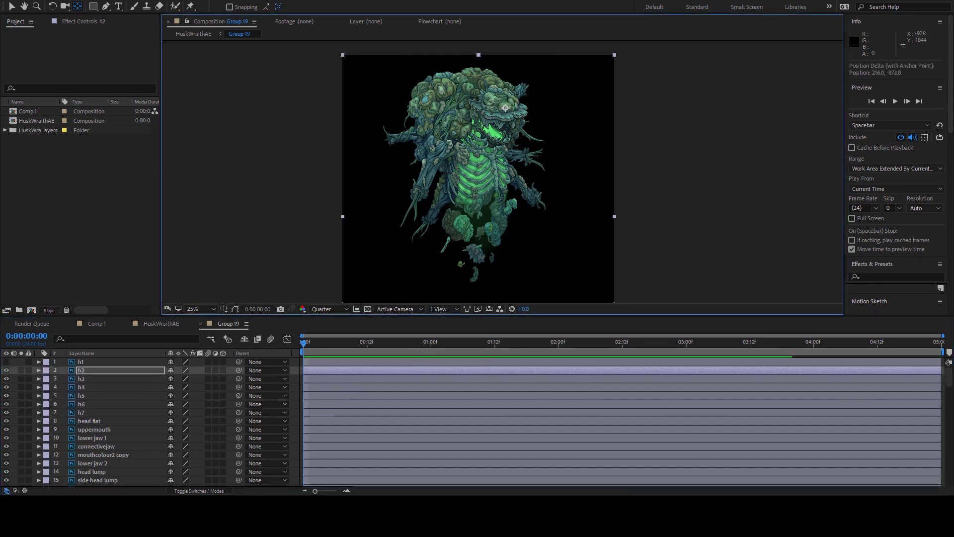
pyautogui.click(480, 215)
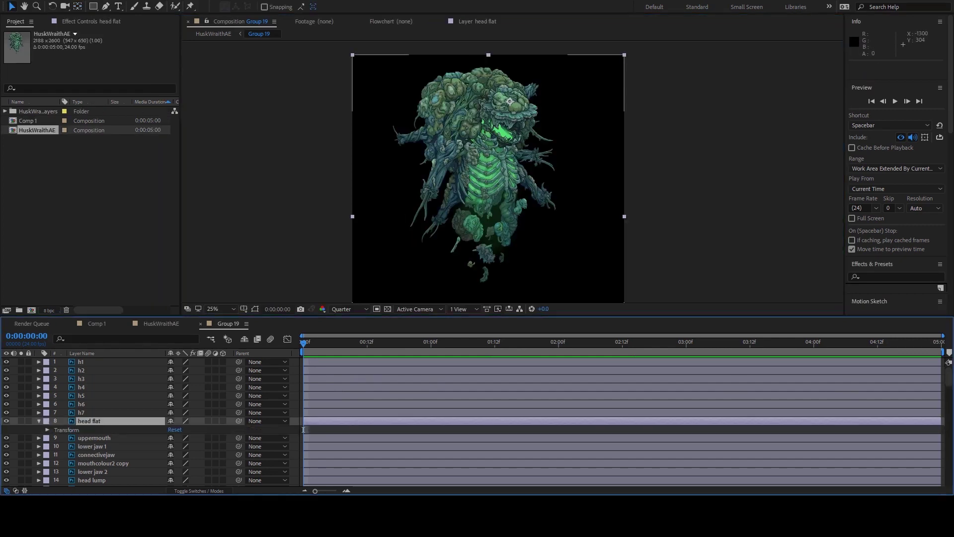
# Step: Parent head layers h1–h7 to the head flat layer
pyautogui.moveTo(247, 368); pyautogui.dragTo(247, 370)
pyautogui.moveTo(239, 369); pyautogui.dragTo(247, 379)
pyautogui.moveTo(238, 378); pyautogui.dragTo(247, 387)
pyautogui.moveTo(239, 387); pyautogui.dragTo(248, 394)
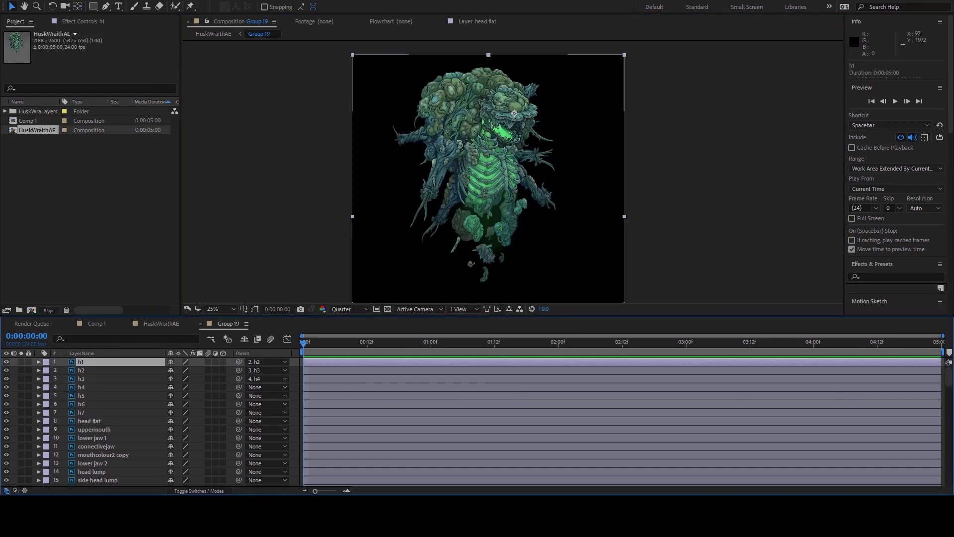
pyautogui.click(81, 412)
pyautogui.moveTo(238, 361); pyautogui.dragTo(90, 420)
pyautogui.click(90, 420)
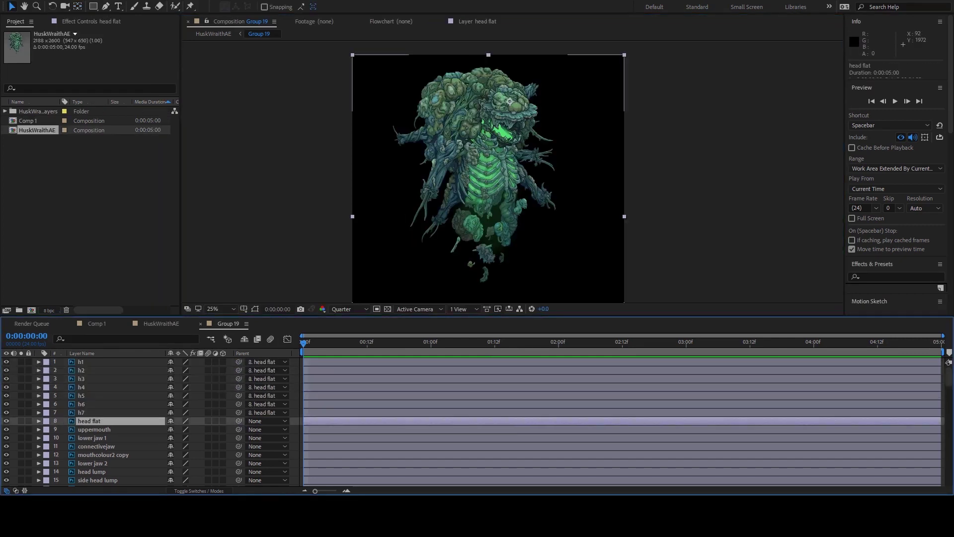
# Step: Chain the jaws: connectivejaw to lower jaw 1, lower jaw 2 to connectivejaw, mouthcolour2 copy to lower jaw 2
pyautogui.scroll(-3)
pyautogui.click(92, 420)
pyautogui.click(92, 412)
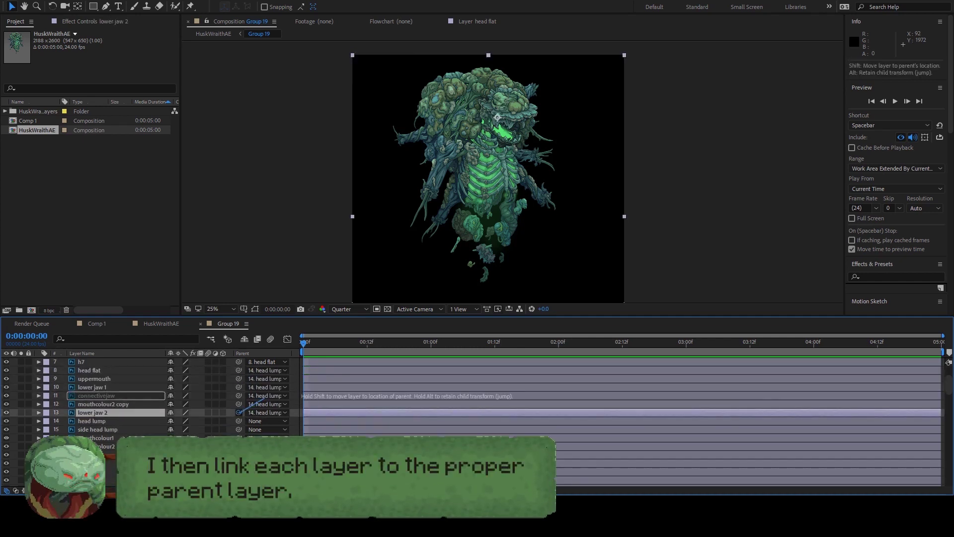
pyautogui.moveTo(239, 412); pyautogui.dragTo(96, 396)
pyautogui.moveTo(238, 395); pyautogui.dragTo(92, 387)
pyautogui.click(103, 403)
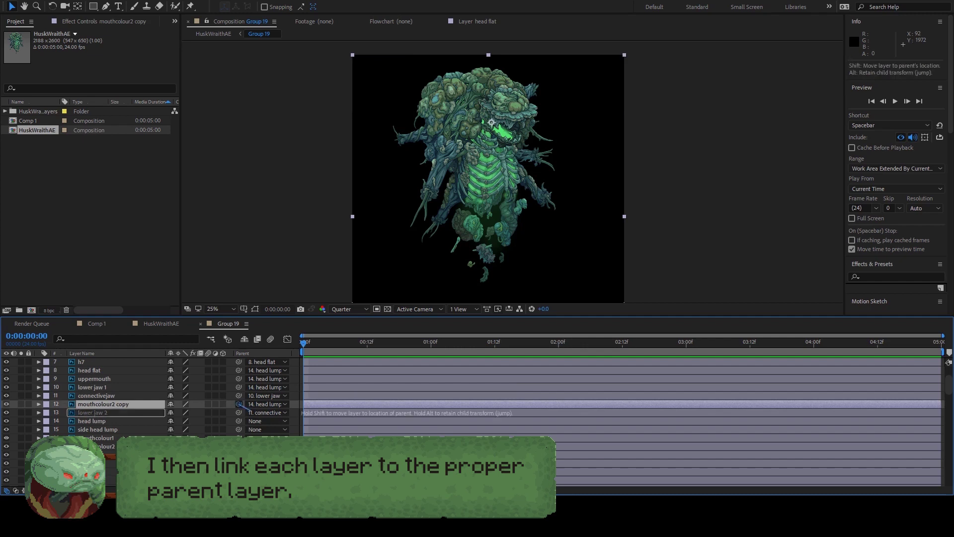
pyautogui.moveTo(248, 410); pyautogui.dragTo(92, 412)
# Step: Parent mouthcolour1 and mouthcolour2 to lower jaw 2
pyautogui.click(98, 429)
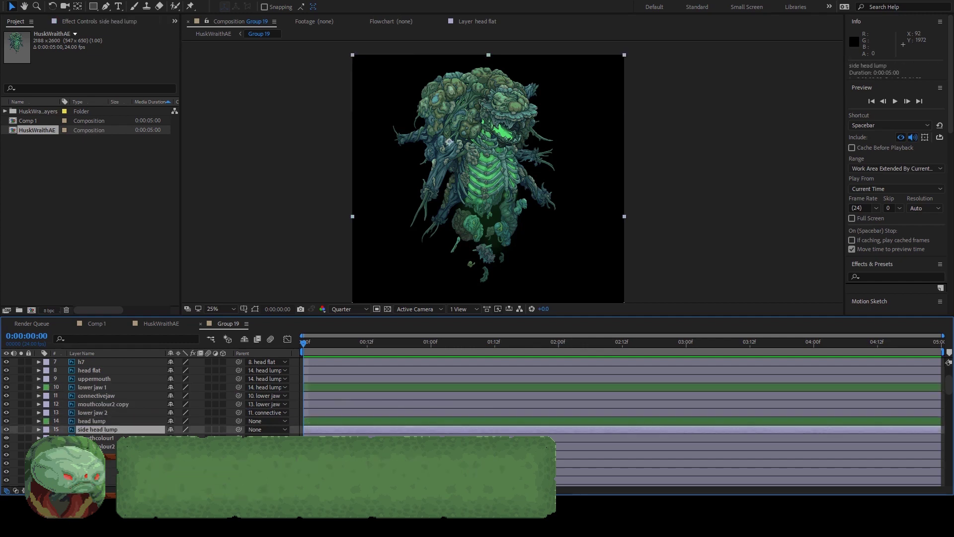
pyautogui.click(96, 437)
pyautogui.click(96, 446)
pyautogui.moveTo(239, 438); pyautogui.dragTo(251, 413)
pyautogui.moveTo(239, 412); pyautogui.dragTo(97, 403)
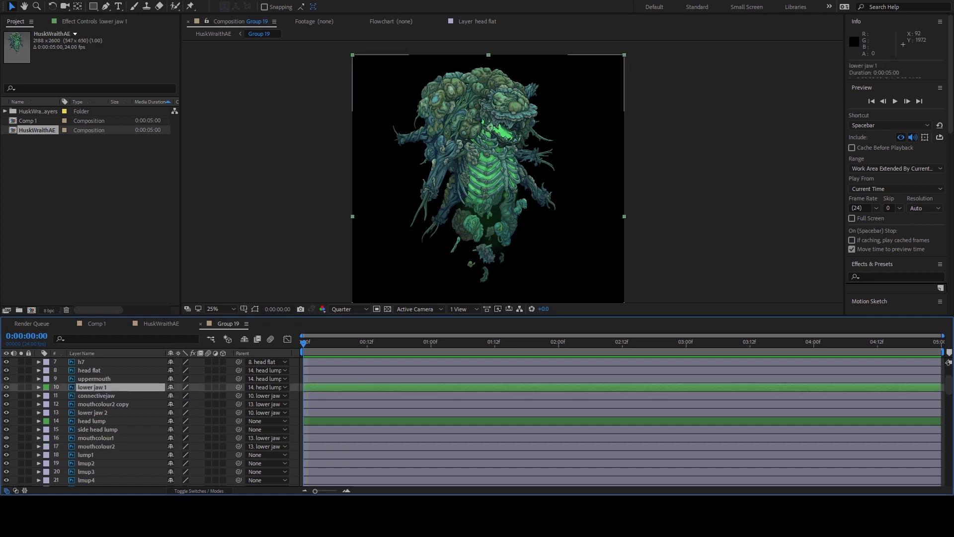
# Step: Parent the lump layers lump1 through lump11 to far back hump
pyautogui.scroll(-3)
pyautogui.click(86, 429)
pyautogui.scroll(-3)
pyautogui.click(82, 412)
pyautogui.click(82, 438)
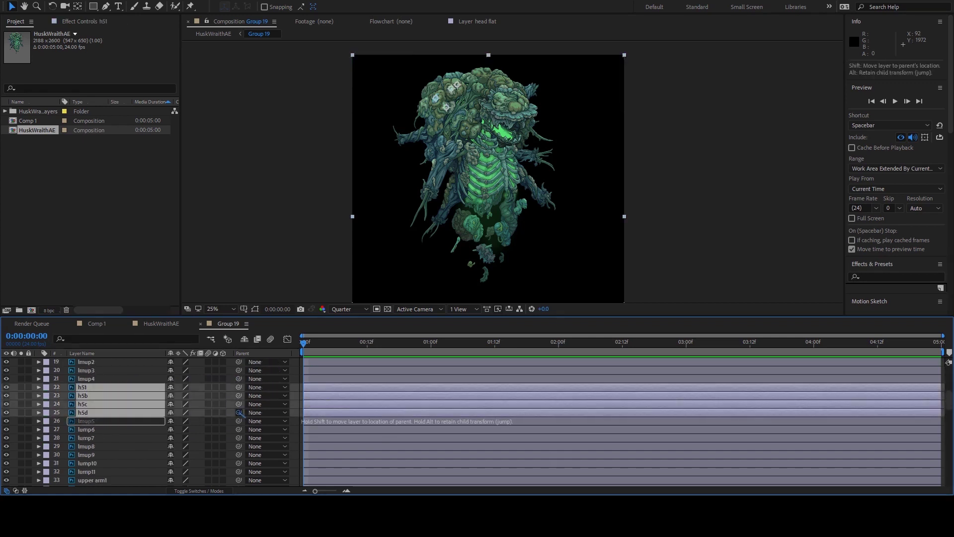
pyautogui.moveTo(239, 421); pyautogui.dragTo(86, 446)
pyautogui.click(85, 378)
pyautogui.click(86, 404)
pyautogui.scroll(-3)
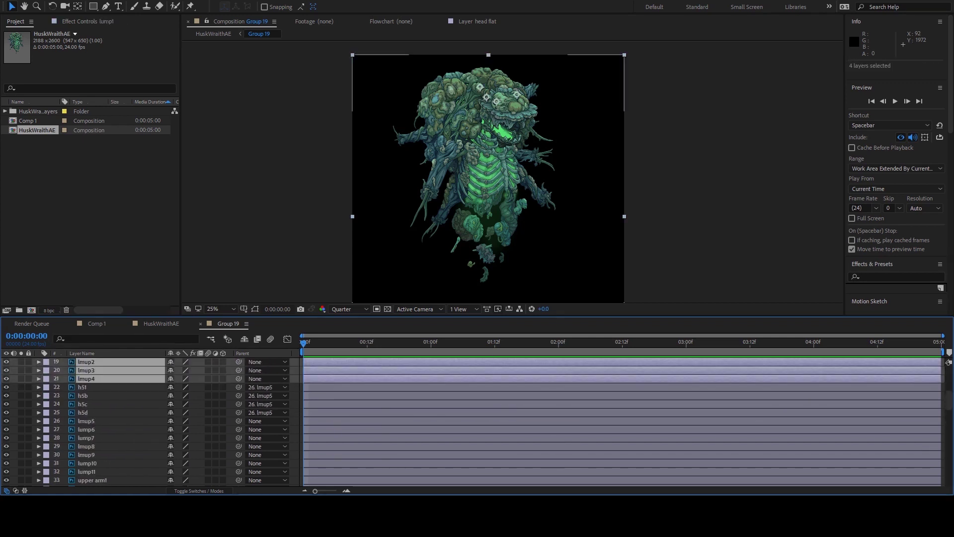
pyautogui.click(86, 420)
pyautogui.click(87, 471)
pyautogui.scroll(-3)
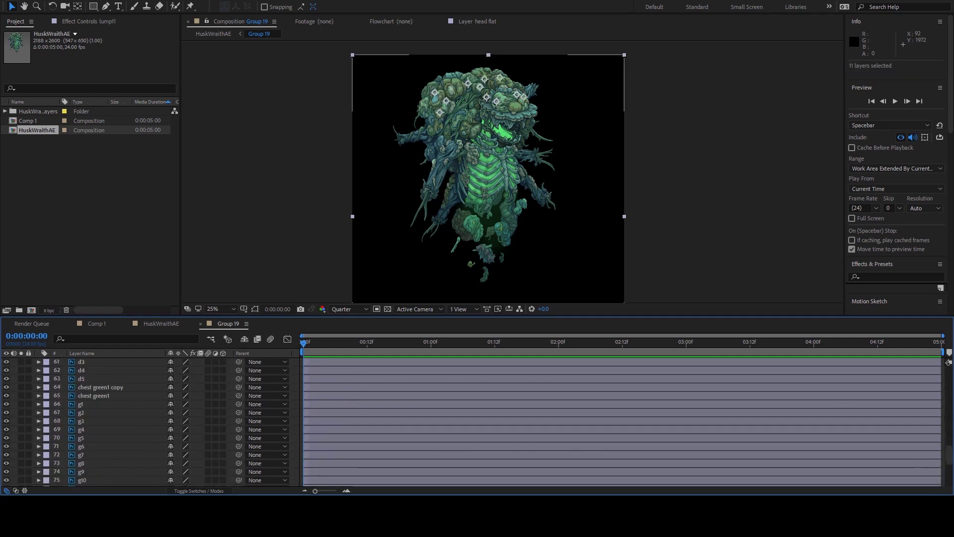
pyautogui.scroll(3)
pyautogui.moveTo(239, 439); pyautogui.dragTo(100, 477)
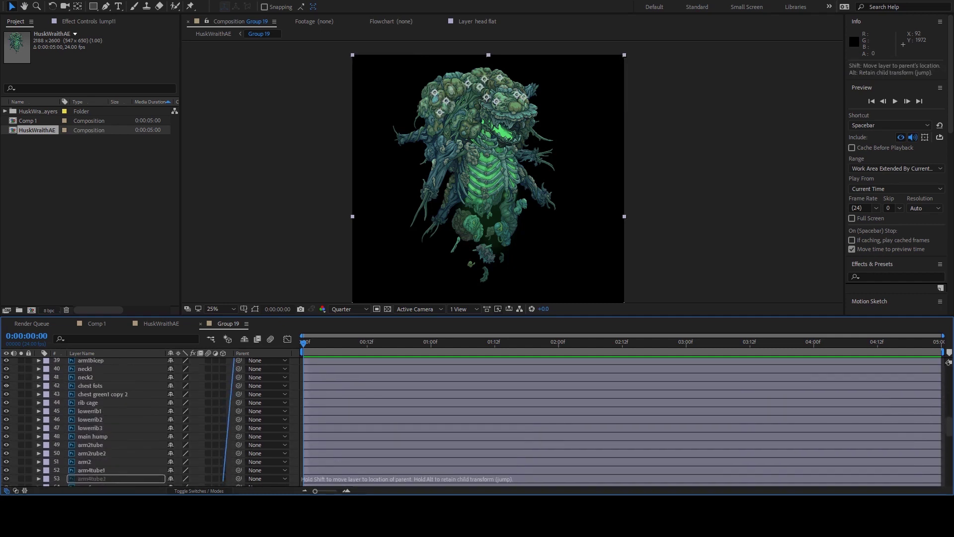
# Step: Parent arm1tube1, arm1tube2 and arm1bicep to arm1, and delt to collarbone
pyautogui.click(92, 370)
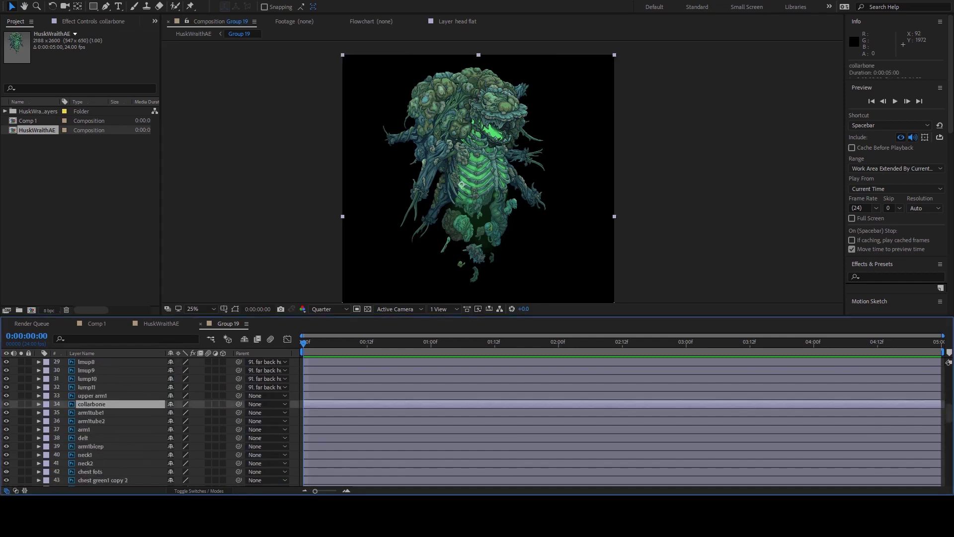
pyautogui.scroll(3)
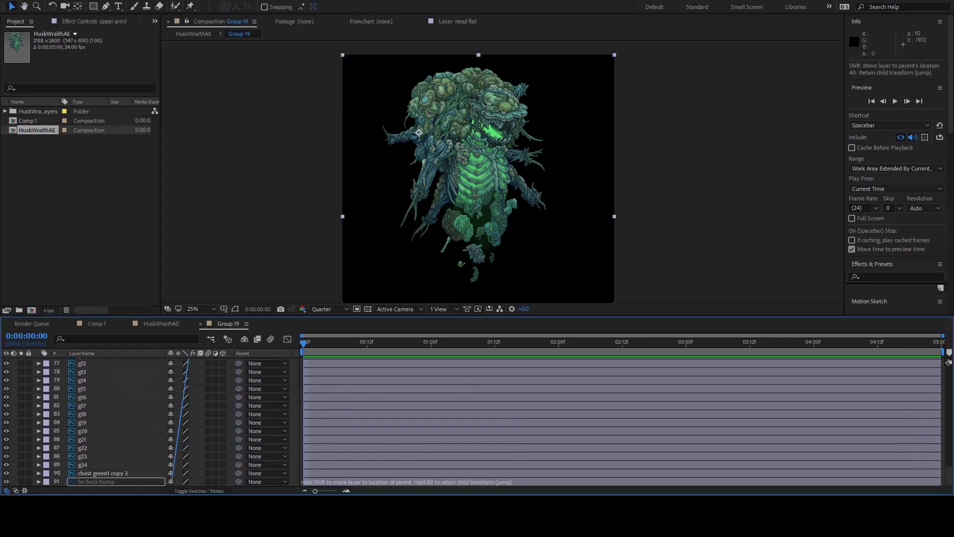
pyautogui.moveTo(227, 483); pyautogui.dragTo(119, 480)
pyautogui.click(92, 371)
pyautogui.click(91, 379)
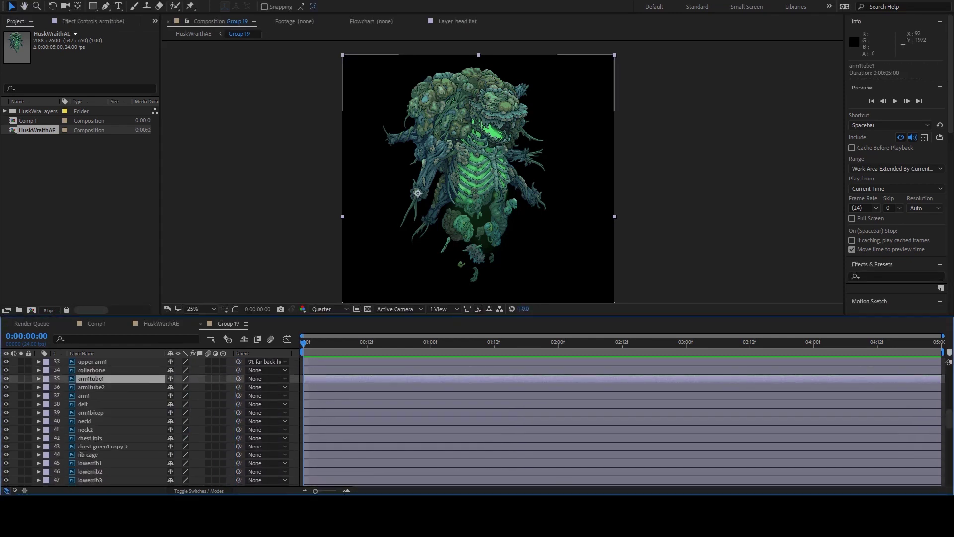
pyautogui.click(91, 387)
pyautogui.moveTo(238, 379); pyautogui.dragTo(85, 396)
pyautogui.click(83, 404)
pyautogui.moveTo(258, 379); pyautogui.dragTo(90, 371)
pyautogui.moveTo(239, 412); pyautogui.dragTo(84, 396)
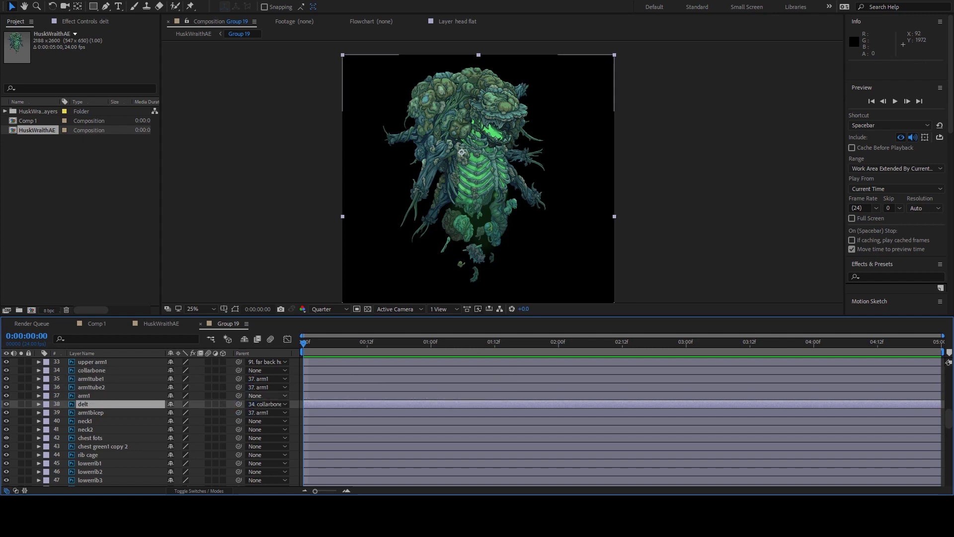
# Step: Parent neck1/neck2 and the chest fots and chest green1 copy 2 layers to rib cage
pyautogui.click(85, 421)
pyautogui.click(85, 429)
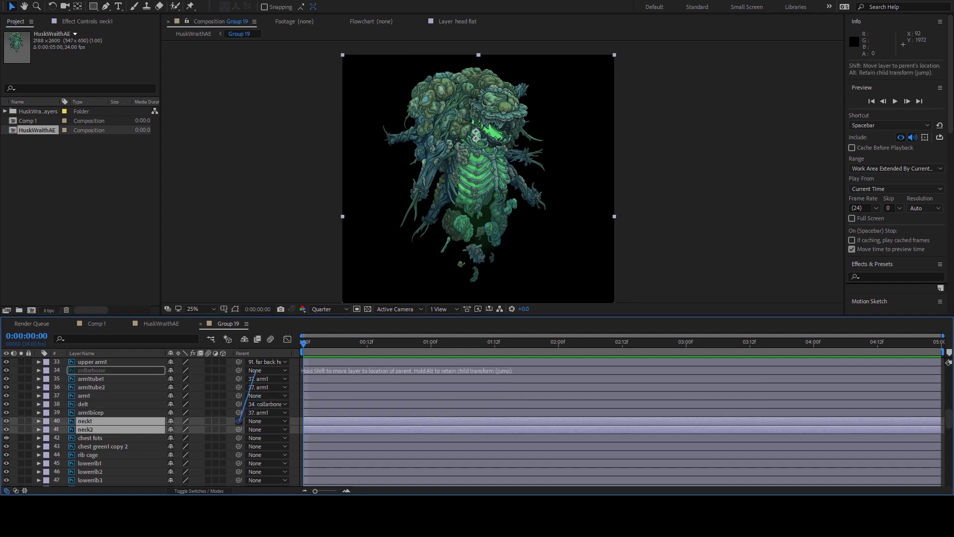
pyautogui.moveTo(262, 391); pyautogui.dragTo(87, 455)
pyautogui.click(90, 437)
pyautogui.click(103, 447)
pyautogui.click(88, 455)
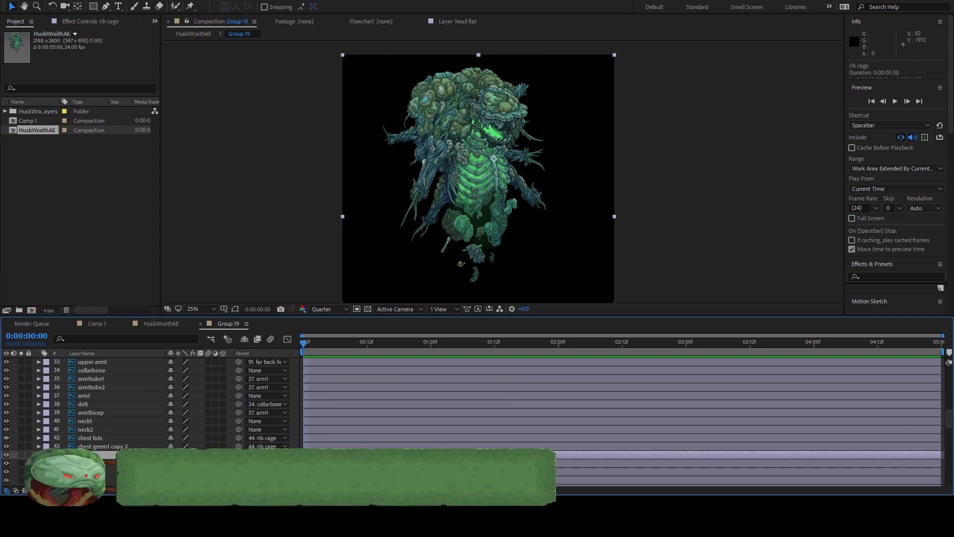
# Step: Give the collarbone layer a green label and select the neck1 and neck2 layers
pyautogui.click(92, 371)
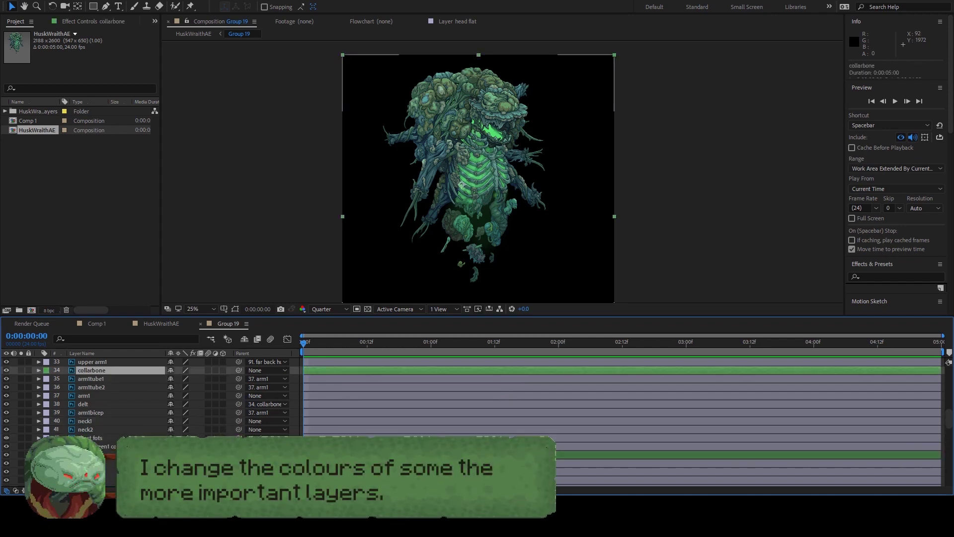
pyautogui.click(90, 438)
pyautogui.scroll(3)
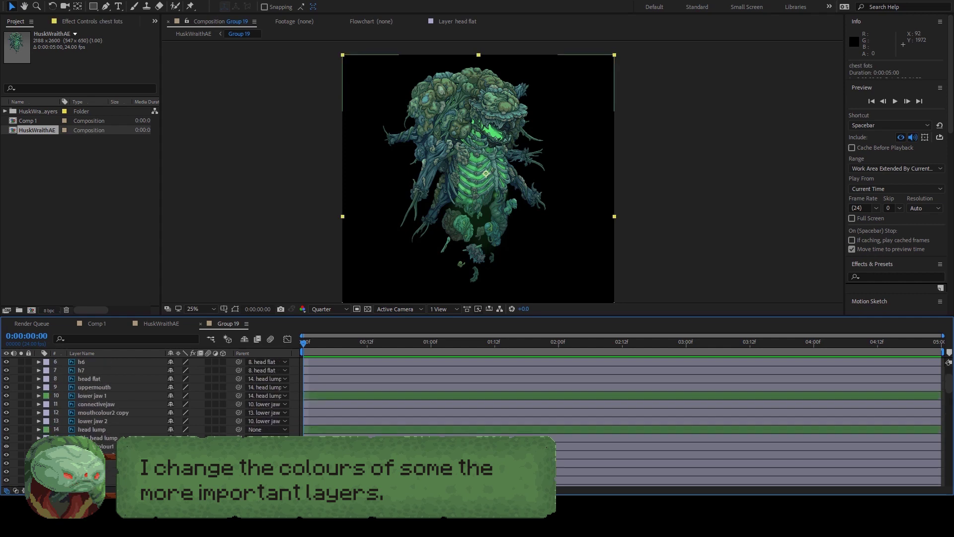
pyautogui.click(94, 387)
pyautogui.scroll(-3)
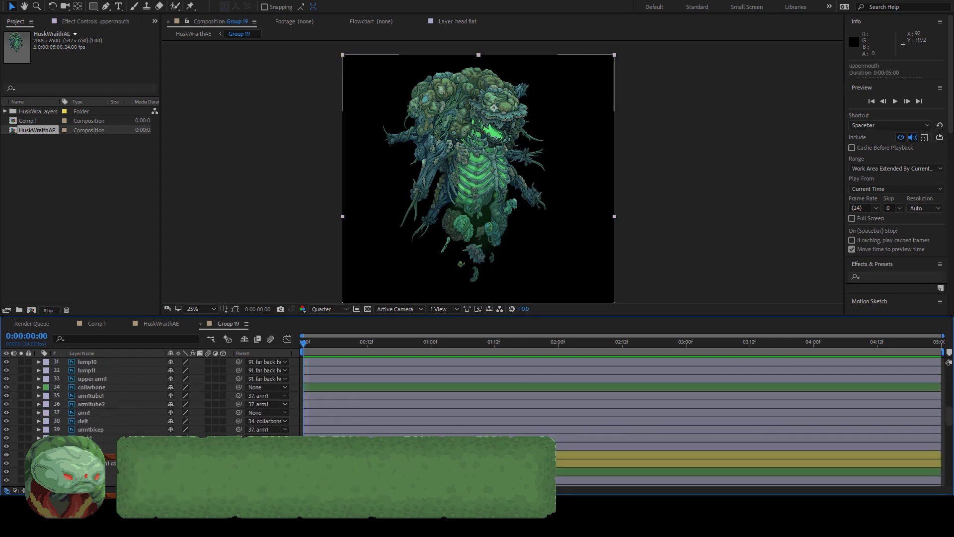
pyautogui.scroll(-3)
pyautogui.click(85, 387)
pyautogui.click(86, 396)
pyautogui.click(89, 429)
pyautogui.click(93, 454)
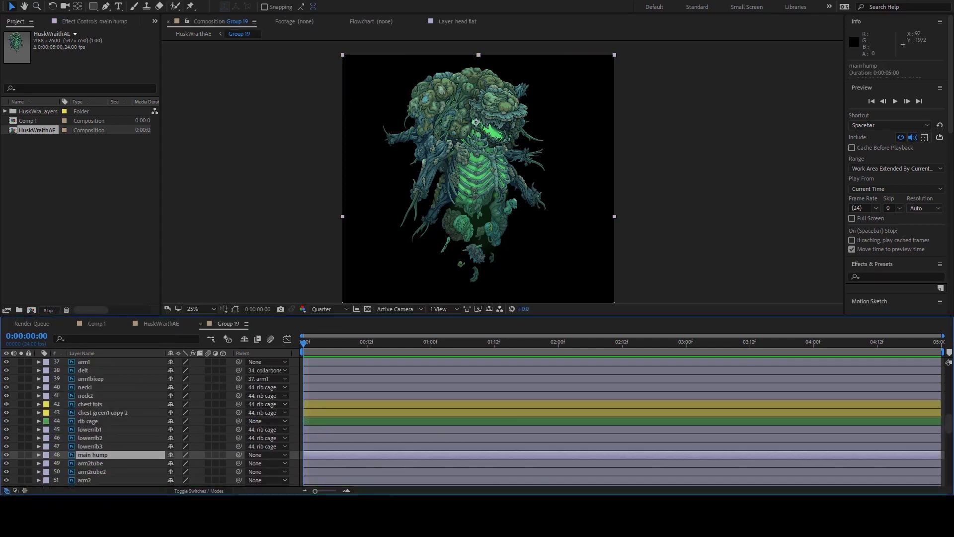
# Step: Parent the neck and h6 layers to main hump with the pick-whip
pyautogui.scroll(3)
pyautogui.click(81, 404)
pyautogui.scroll(-3)
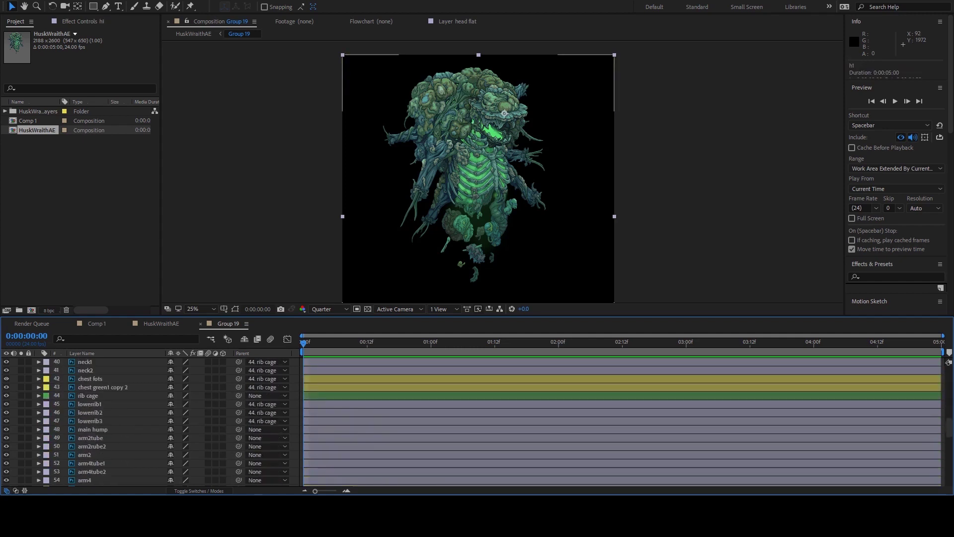
pyautogui.click(93, 429)
pyautogui.moveTo(238, 421); pyautogui.dragTo(251, 447)
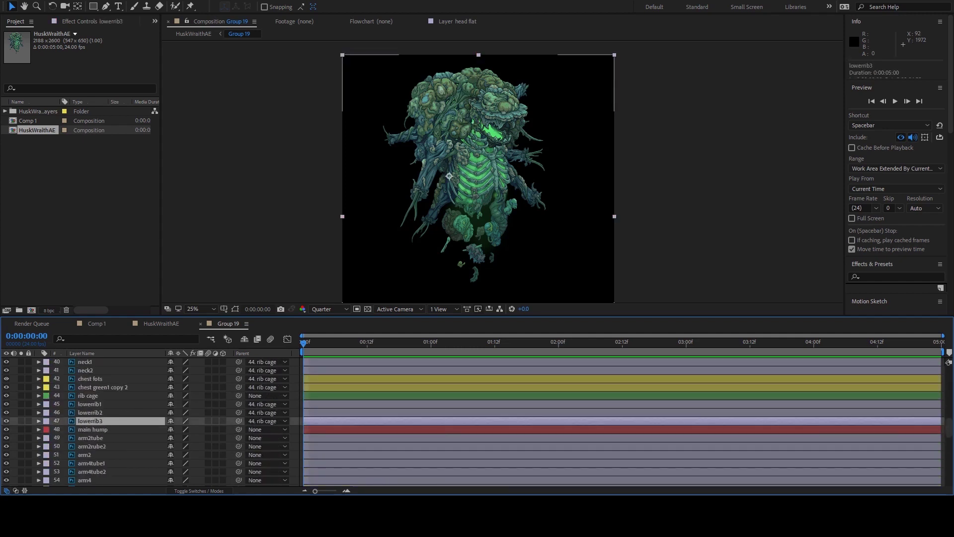
pyautogui.scroll(3)
pyautogui.scroll(3)
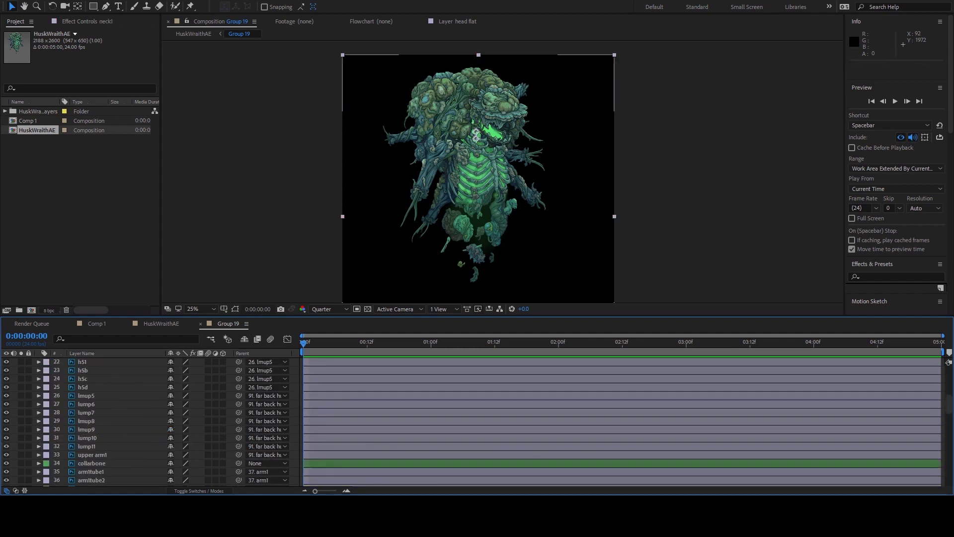
# Step: Select the lump2–lump4 layers and the collarbone for re-parenting
pyautogui.click(90, 453)
pyautogui.scroll(3)
pyautogui.click(86, 455)
pyautogui.click(86, 437)
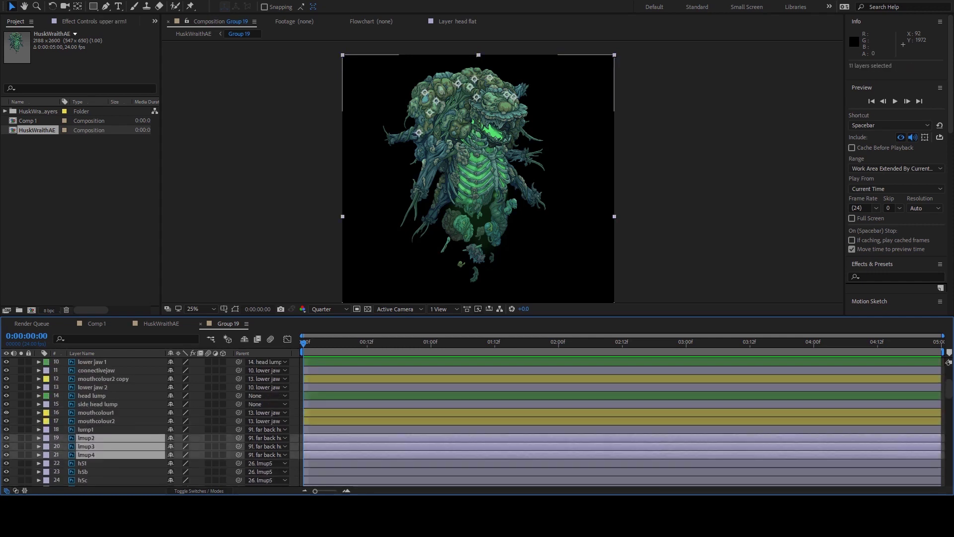
pyautogui.scroll(-3)
pyautogui.scroll(-3)
pyautogui.click(92, 370)
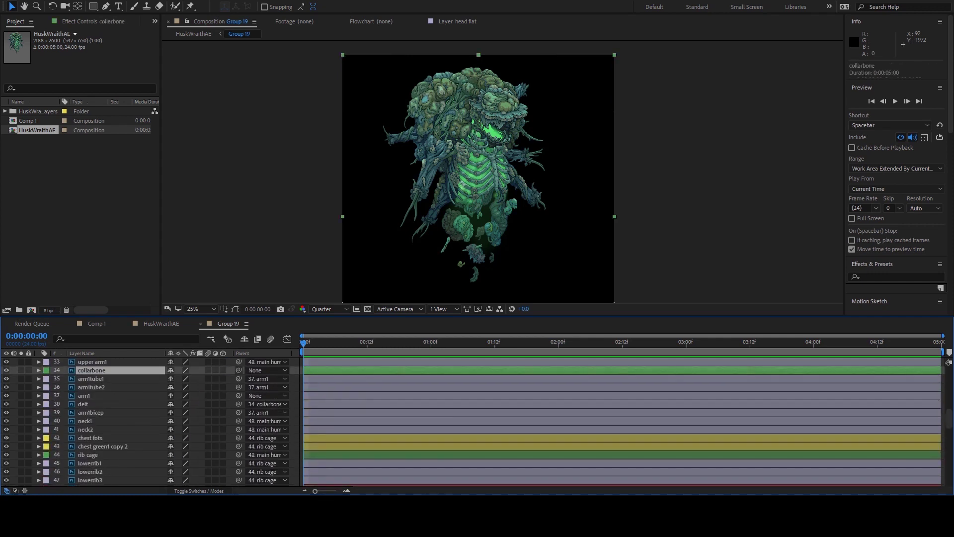
pyautogui.scroll(-3)
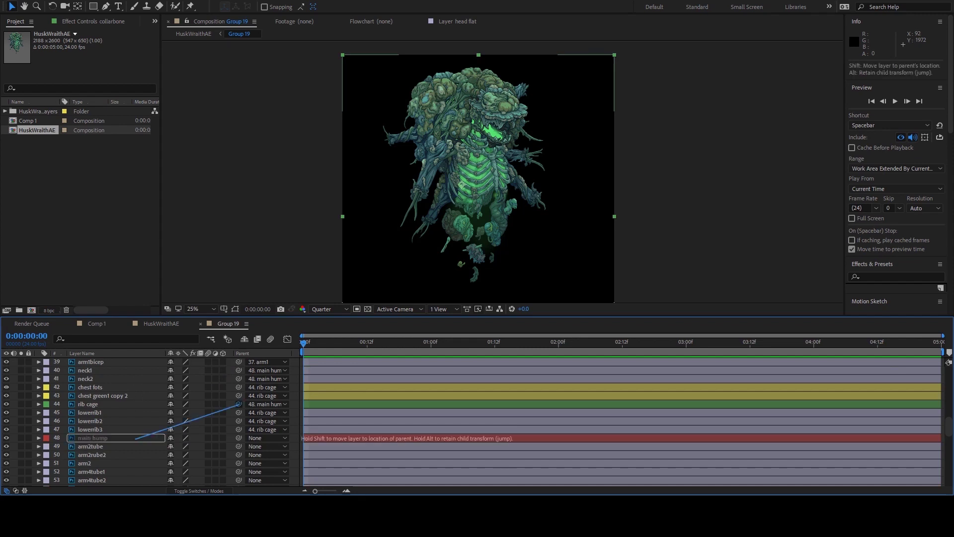
pyautogui.moveTo(135, 438); pyautogui.dragTo(135, 437)
pyautogui.scroll(3)
# Step: Parent side head lump to main hump and hide the lump layers from lump1 onward
pyautogui.click(92, 379)
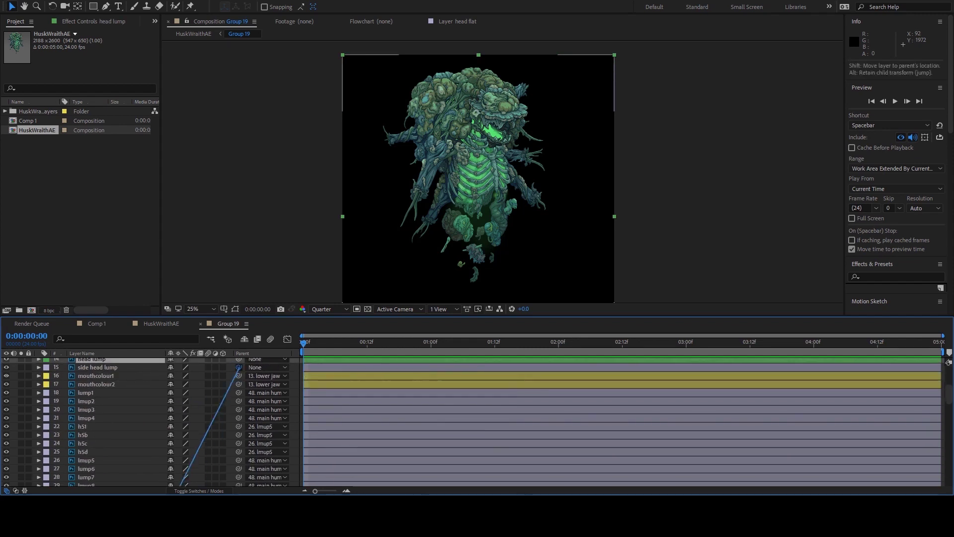
pyautogui.moveTo(214, 397); pyautogui.dragTo(90, 454)
pyautogui.scroll(3)
pyautogui.click(81, 362)
pyautogui.scroll(-3)
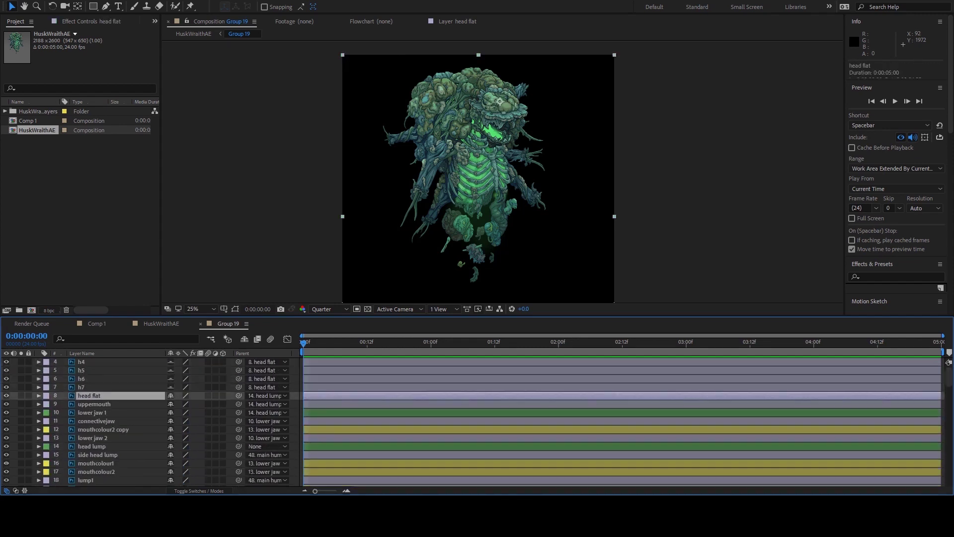
pyautogui.click(86, 480)
pyautogui.scroll(3)
pyautogui.click(85, 395)
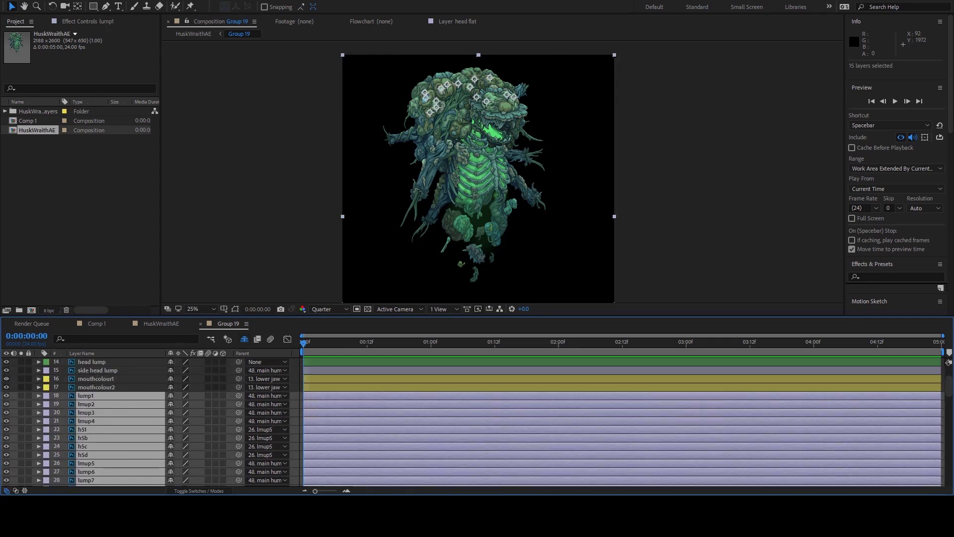
pyautogui.click(170, 395)
# Step: Parent arm1 to the collarbone and head lump to main hump
pyautogui.click(92, 421)
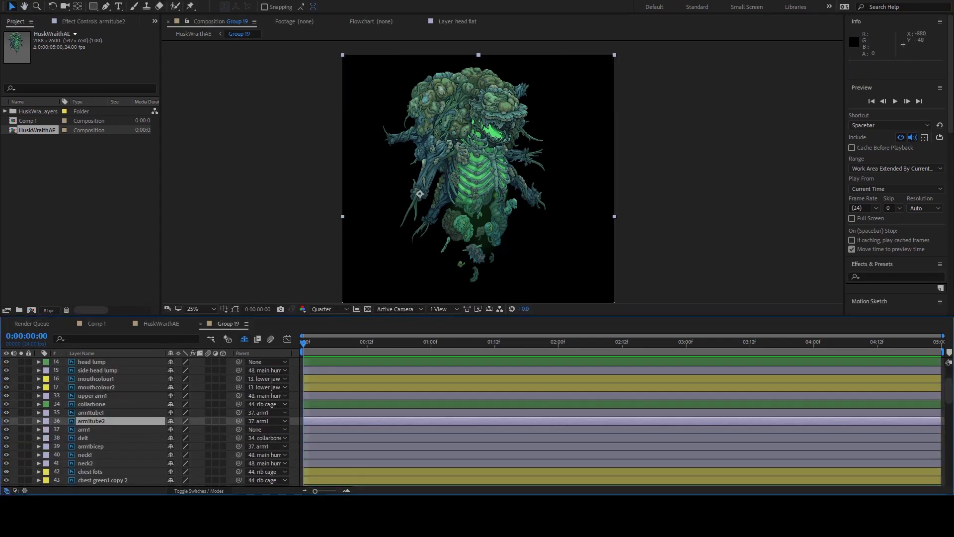
pyautogui.click(83, 429)
pyautogui.scroll(-3)
pyautogui.moveTo(239, 404); pyautogui.dragTo(175, 409)
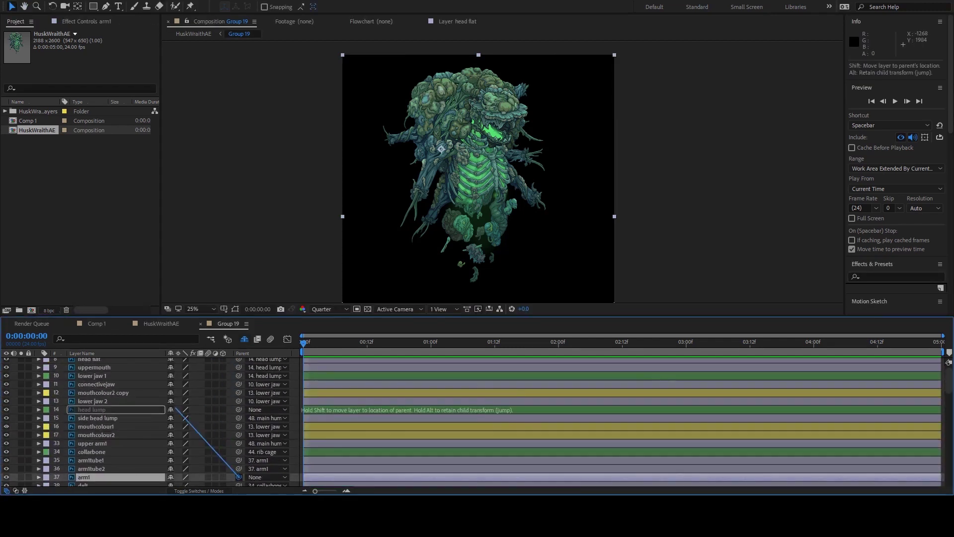
pyautogui.moveTo(191, 453); pyautogui.dragTo(191, 453)
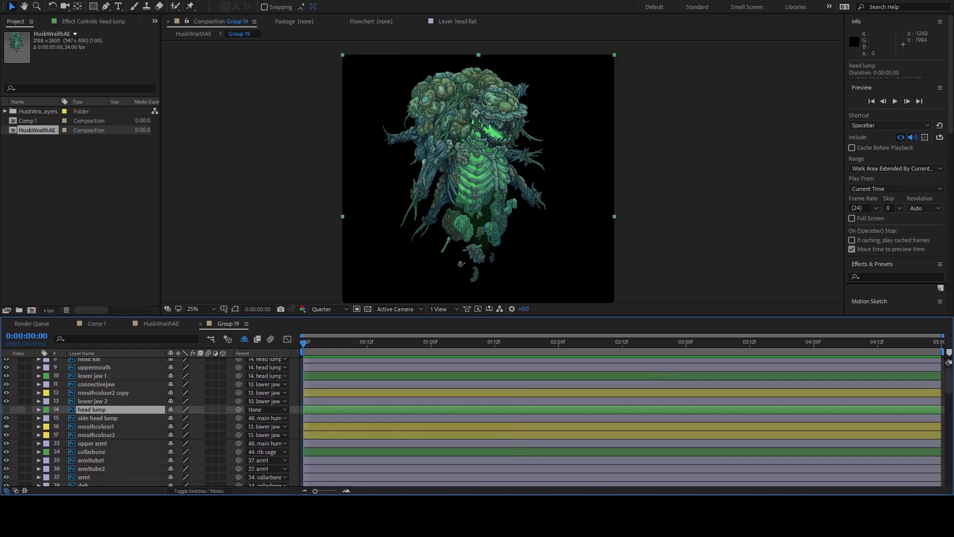
pyautogui.moveTo(238, 409); pyautogui.dragTo(185, 469)
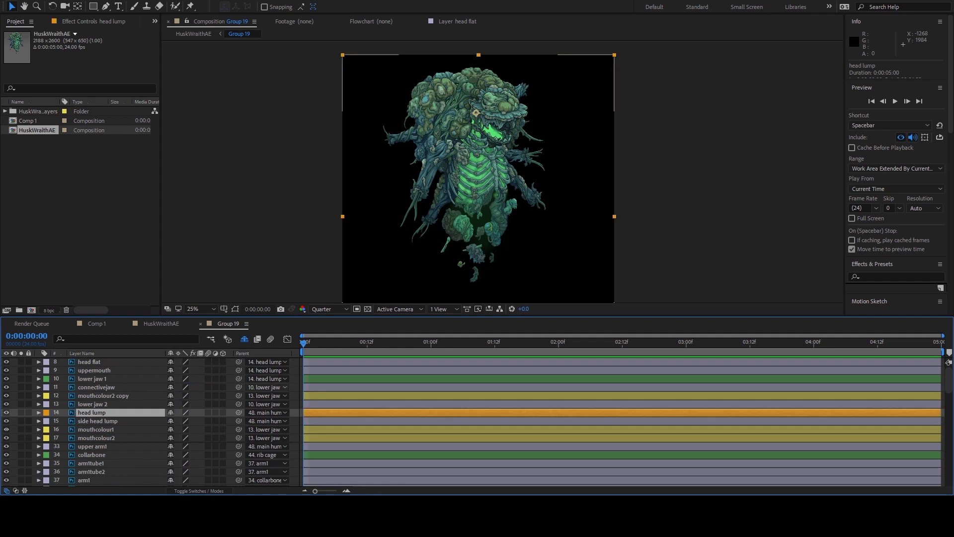
# Step: Link arm2 and its tube layers to main hump, then select arm3tube1–3
pyautogui.scroll(-3)
pyautogui.scroll(-3)
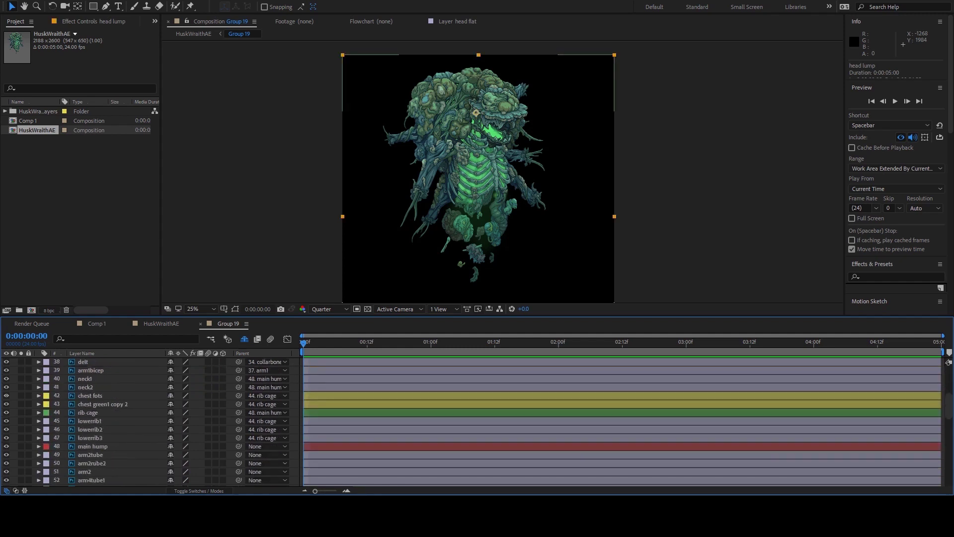
pyautogui.click(428, 223)
pyautogui.moveTo(427, 223); pyautogui.dragTo(427, 223)
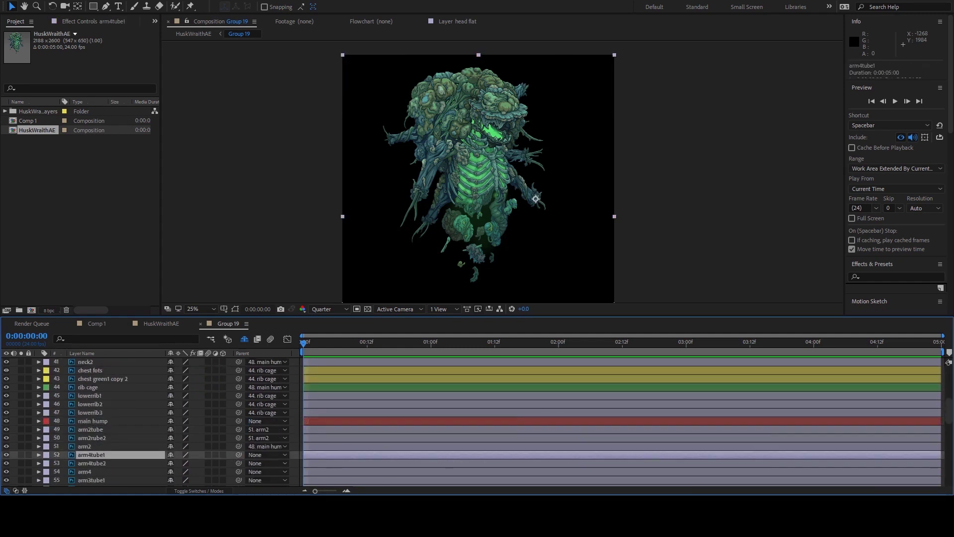
pyautogui.scroll(-3)
pyautogui.click(527, 157)
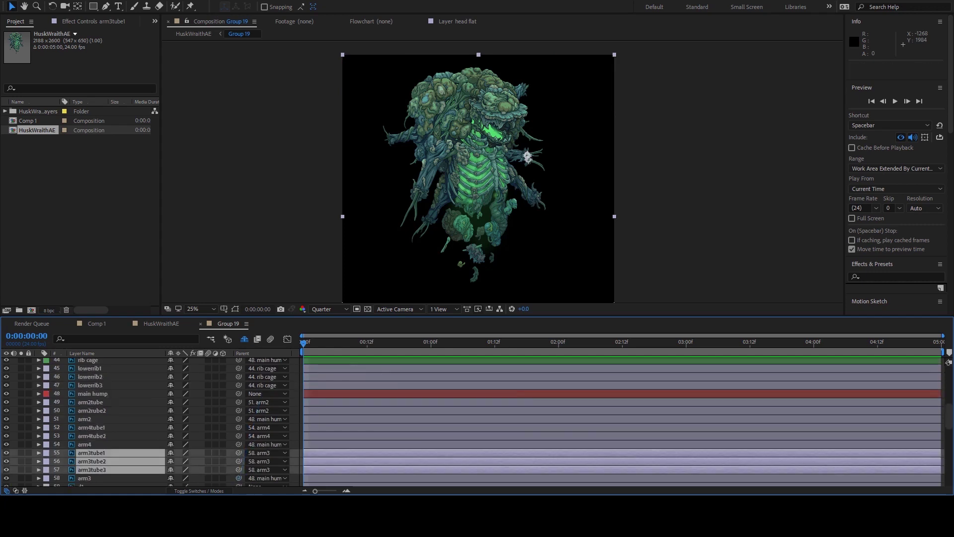
pyautogui.scroll(-3)
# Step: Parent d1–d5 and chest green1 copy to chest green1
pyautogui.click(81, 385)
pyautogui.click(81, 419)
pyautogui.click(100, 427)
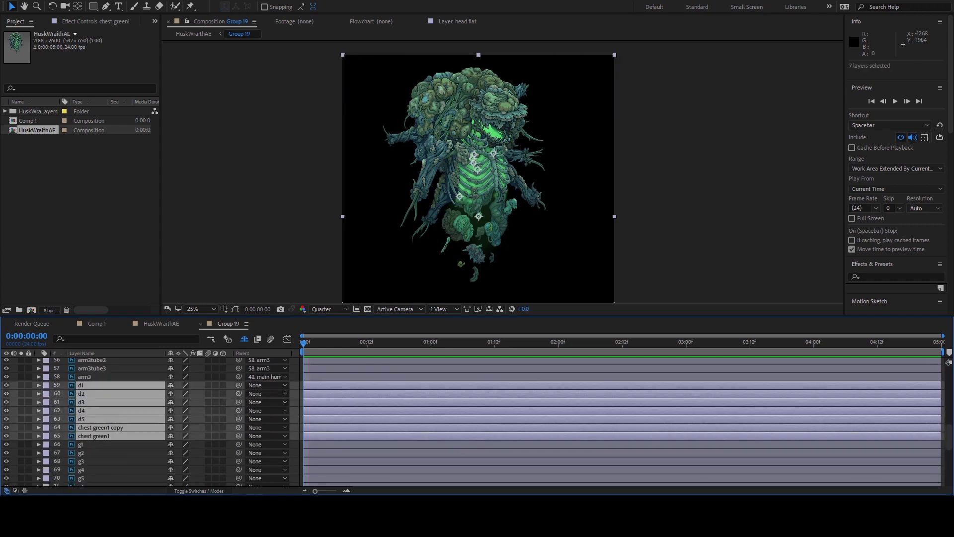
pyautogui.moveTo(239, 428); pyautogui.dragTo(94, 436)
pyautogui.click(93, 435)
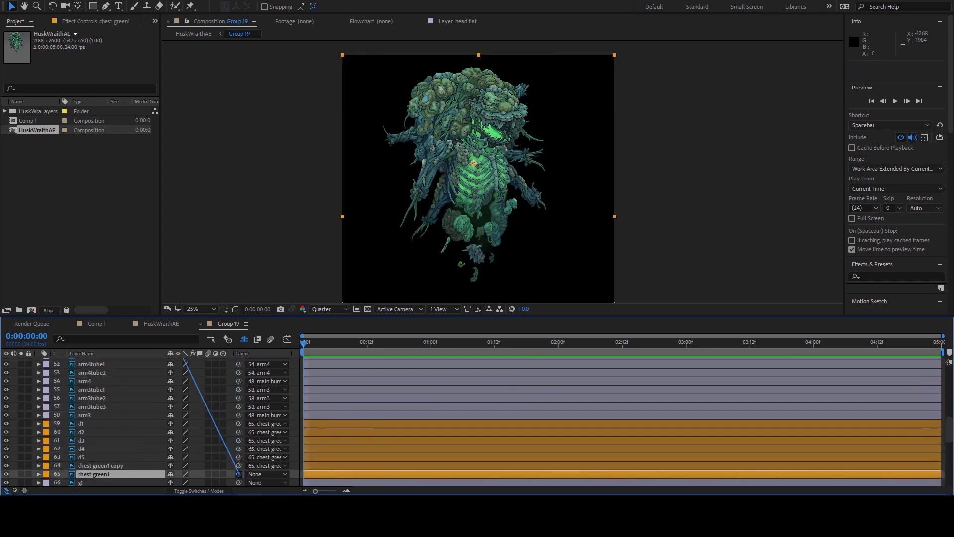
# Step: Give layers g1–g24 a pink label colour
pyautogui.click(81, 445)
pyautogui.scroll(-3)
pyautogui.click(82, 464)
pyautogui.click(46, 465)
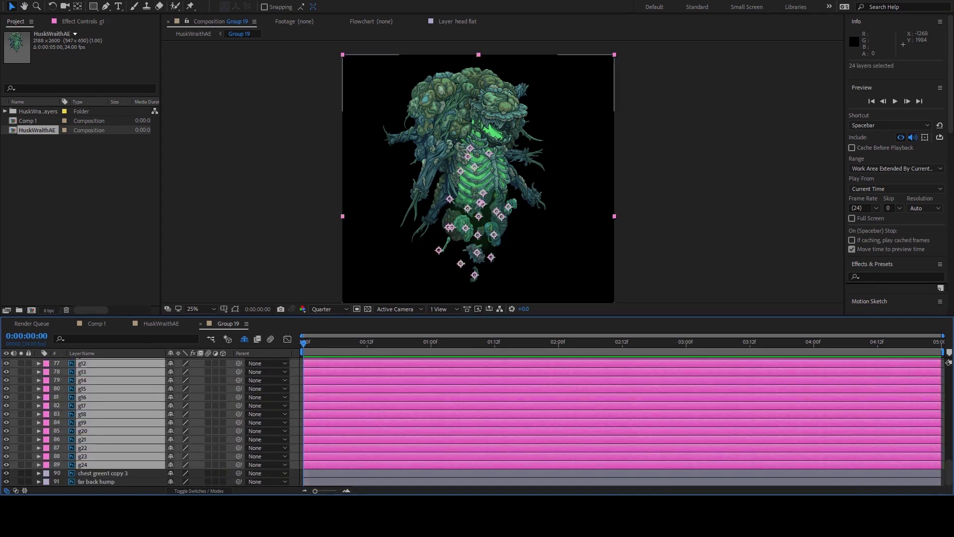
# Step: Parent chest green1 copy 3 to main hump
pyautogui.click(100, 473)
pyautogui.moveTo(239, 473); pyautogui.dragTo(136, 395)
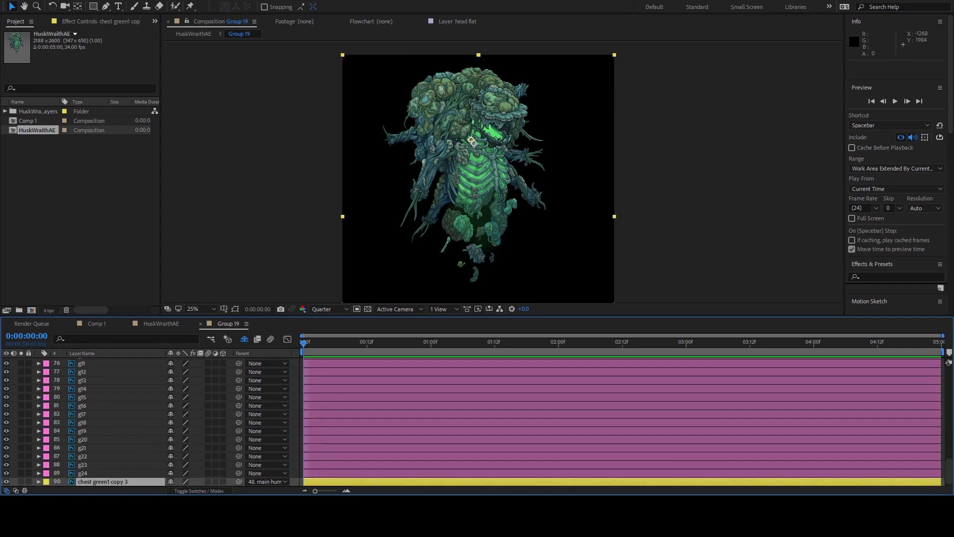
pyautogui.scroll(3)
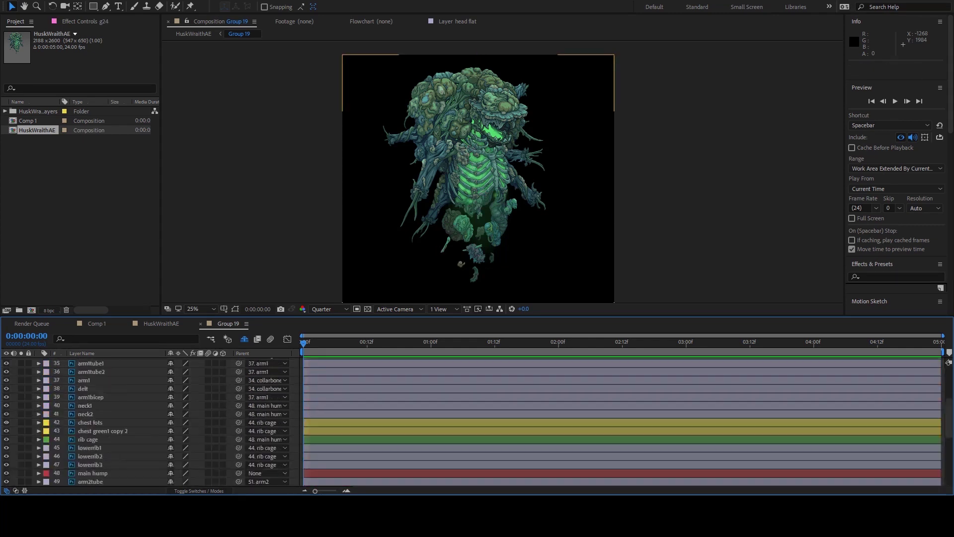
pyautogui.scroll(-3)
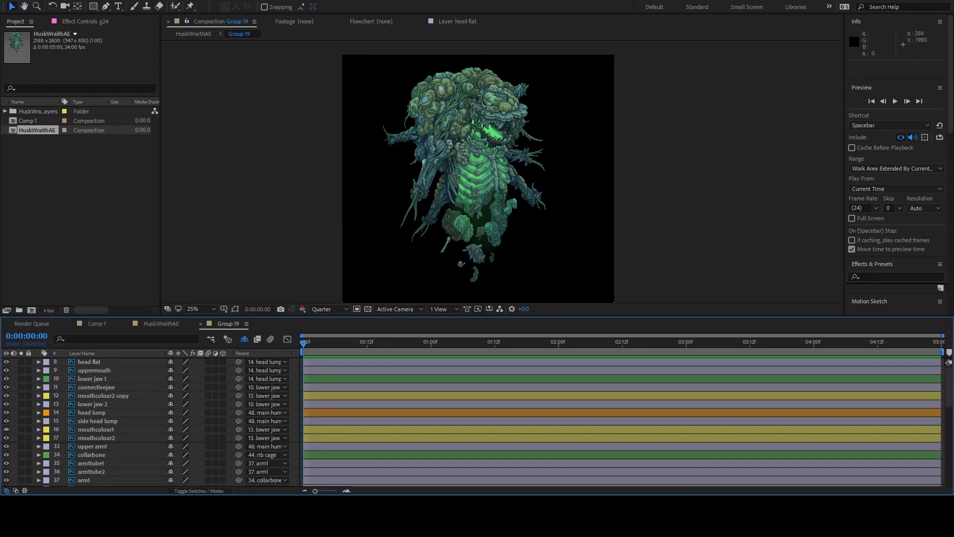
pyautogui.click(371, 295)
pyautogui.scroll(-3)
pyautogui.click(93, 446)
# Step: Move main hump to check its attached parts follow, then select every layer
pyautogui.moveTo(477, 169); pyautogui.dragTo(482, 162)
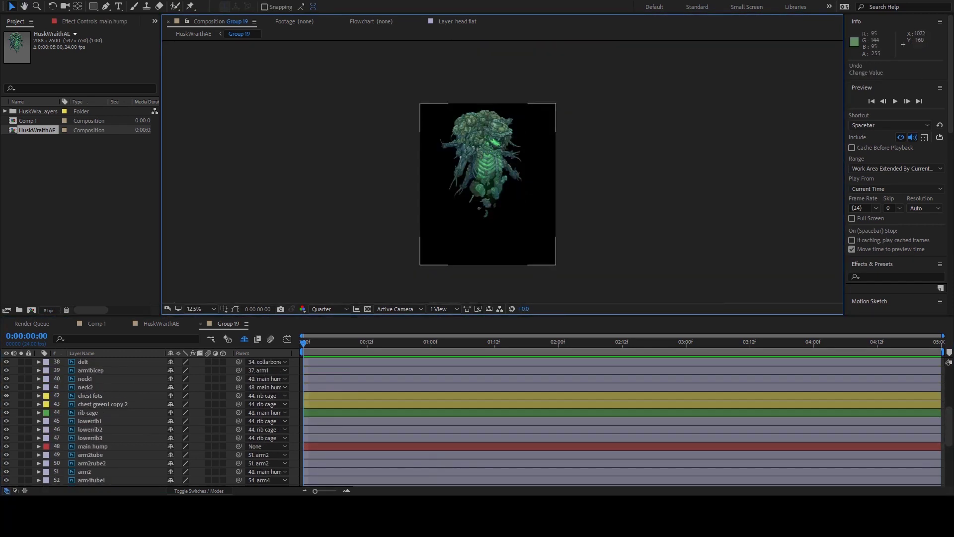
pyautogui.click(92, 446)
pyautogui.scroll(-3)
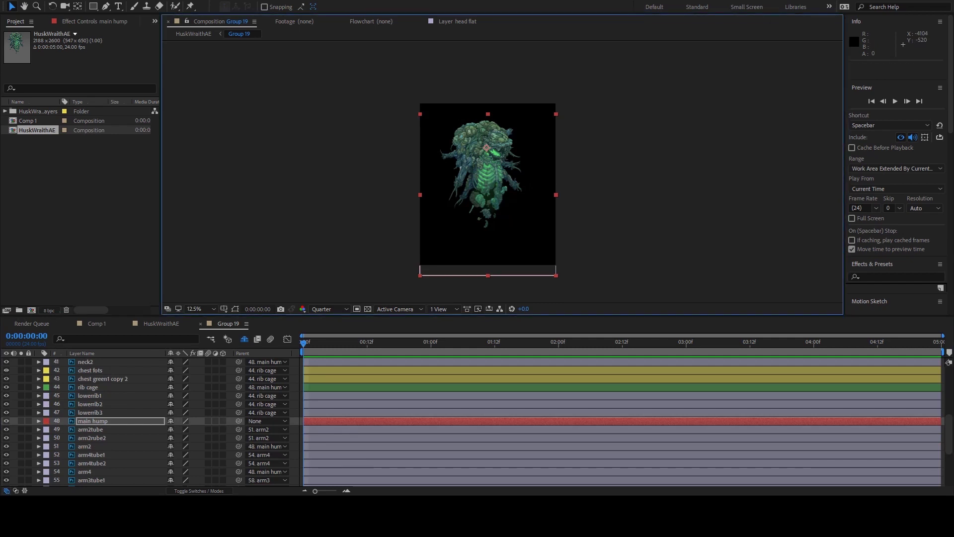
pyautogui.click(498, 137)
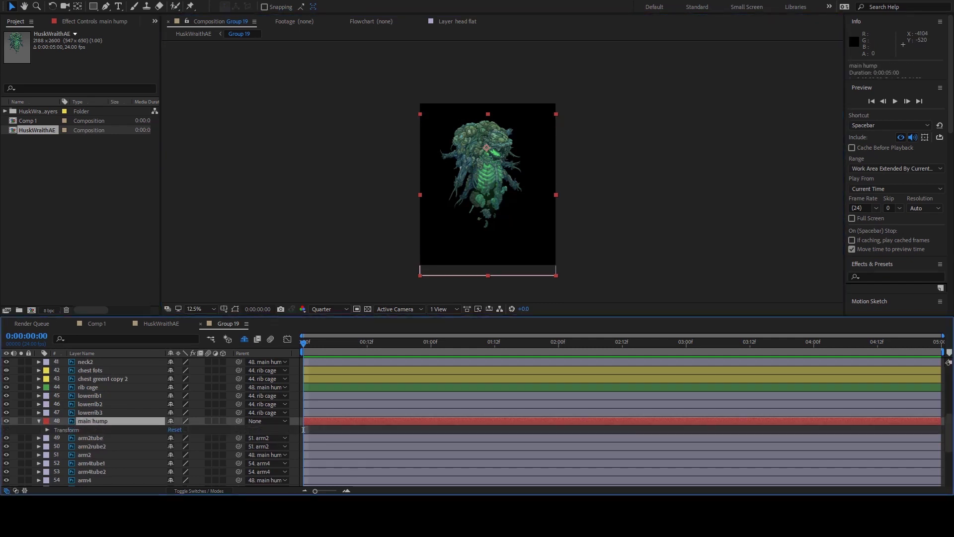
pyautogui.scroll(-3)
pyautogui.hotkey('ctrl', 'a')
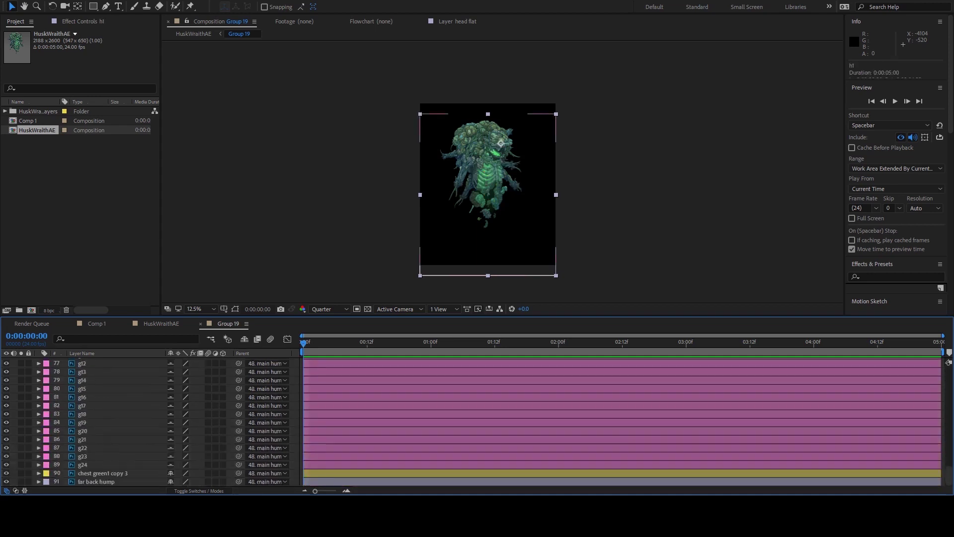
# Step: Add Position, Scale and Rotation keyframes to all layers and end the work area at 3 seconds
pyautogui.hotkey('alt', 'shift', 'p')
pyautogui.hotkey('alt', 'shift', 's')
pyautogui.hotkey('alt', 'shift', 'r')
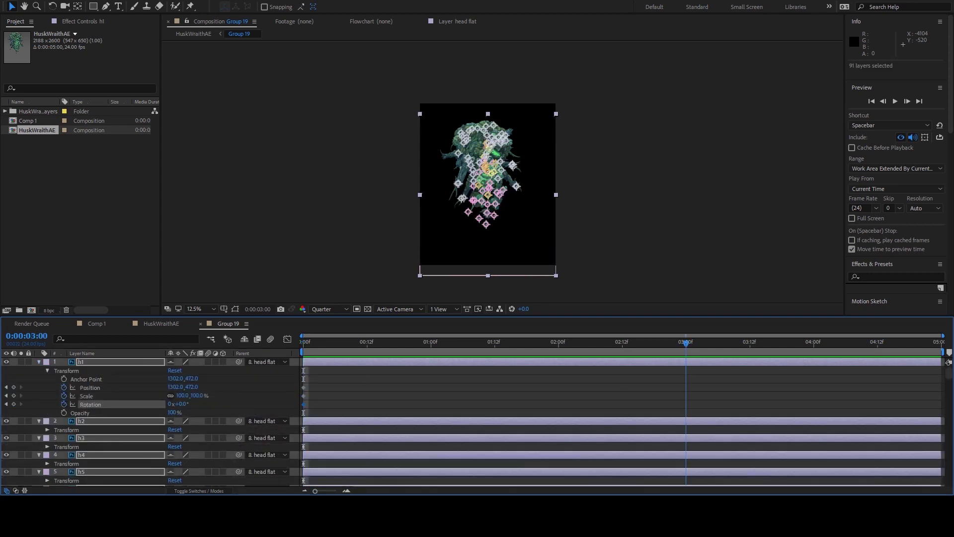
pyautogui.press('u')
pyautogui.press('F2')
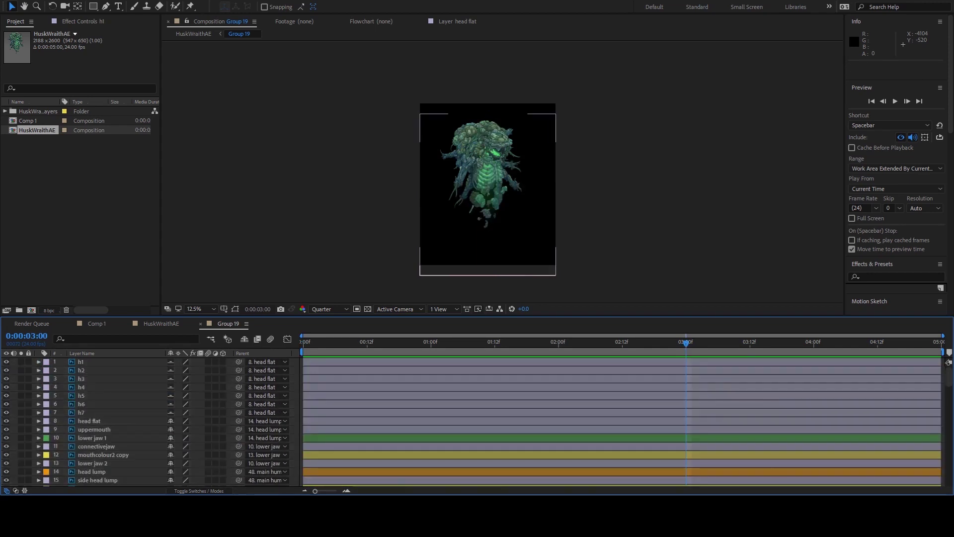
pyautogui.press('n')
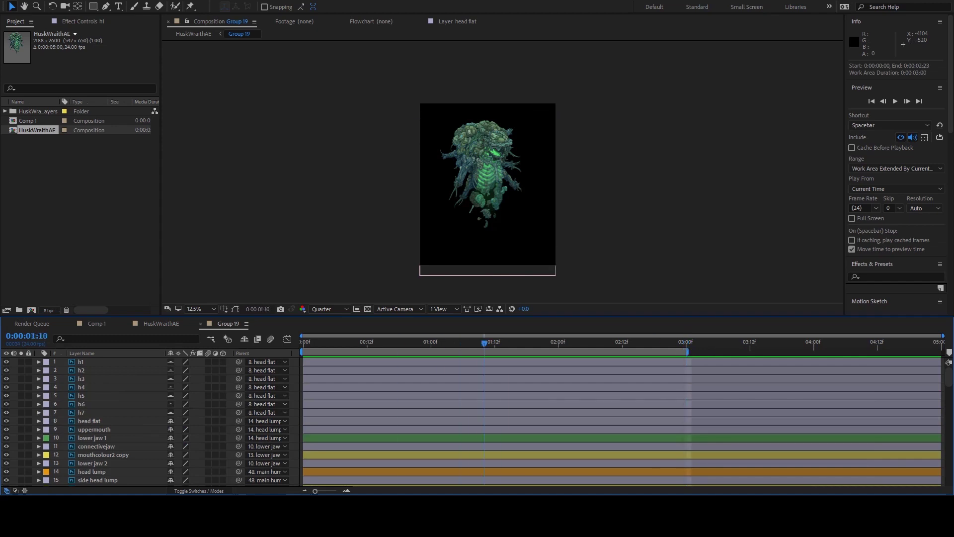
# Step: Add a mid-loop Position keyframe to main hump and preview the body bob
pyautogui.scroll(-3)
pyautogui.click(93, 403)
pyautogui.press('=')
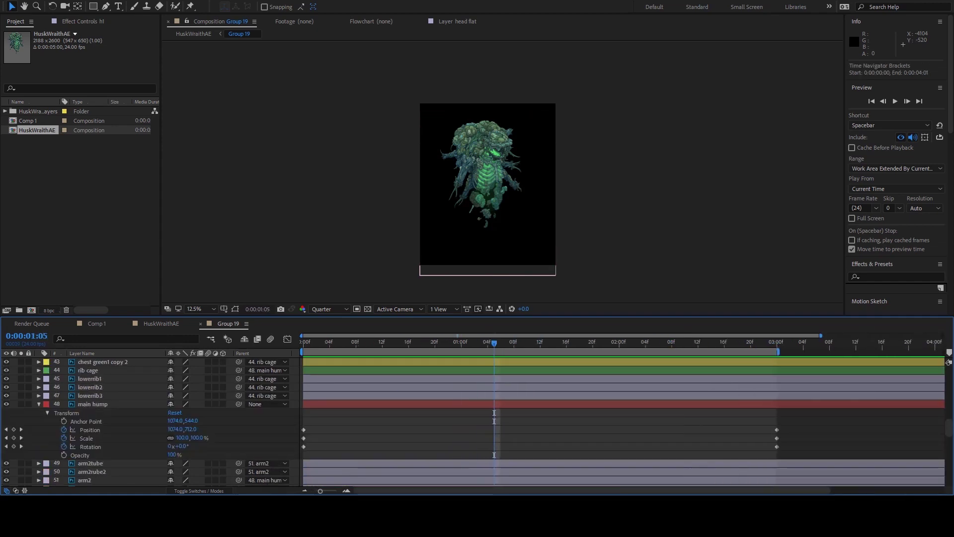
pyautogui.hotkey('alt', 'shift', 'p')
pyautogui.press('space')
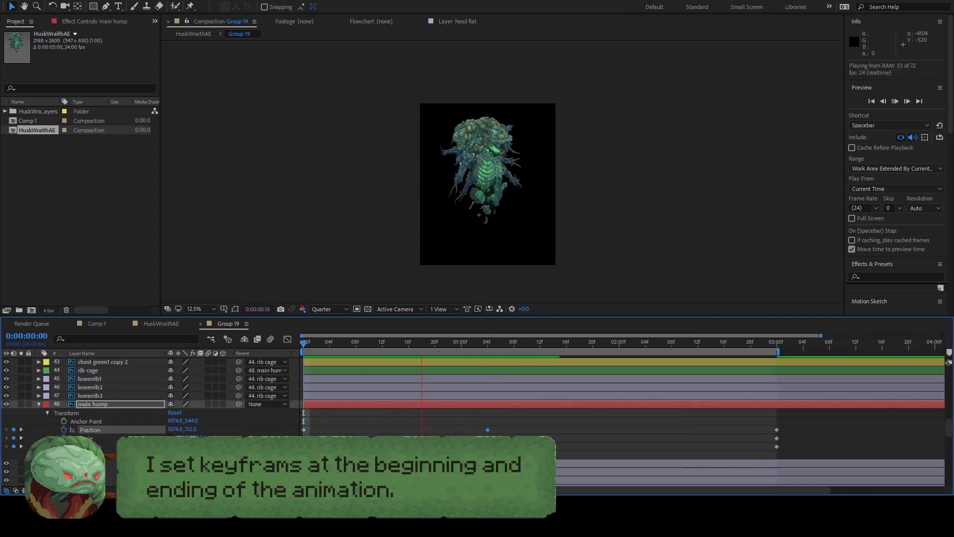
pyautogui.press('space')
pyautogui.press('space')
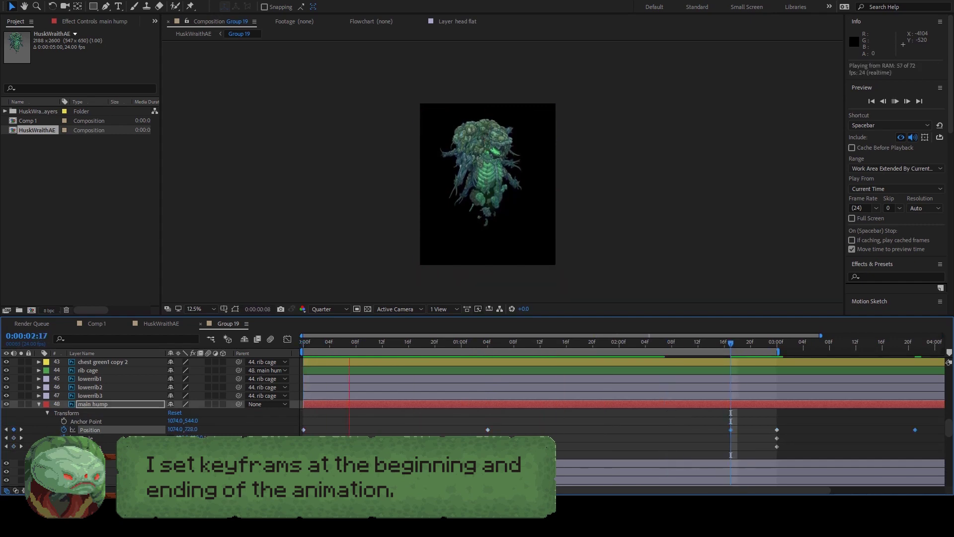
pyautogui.press('space')
pyautogui.press('space')
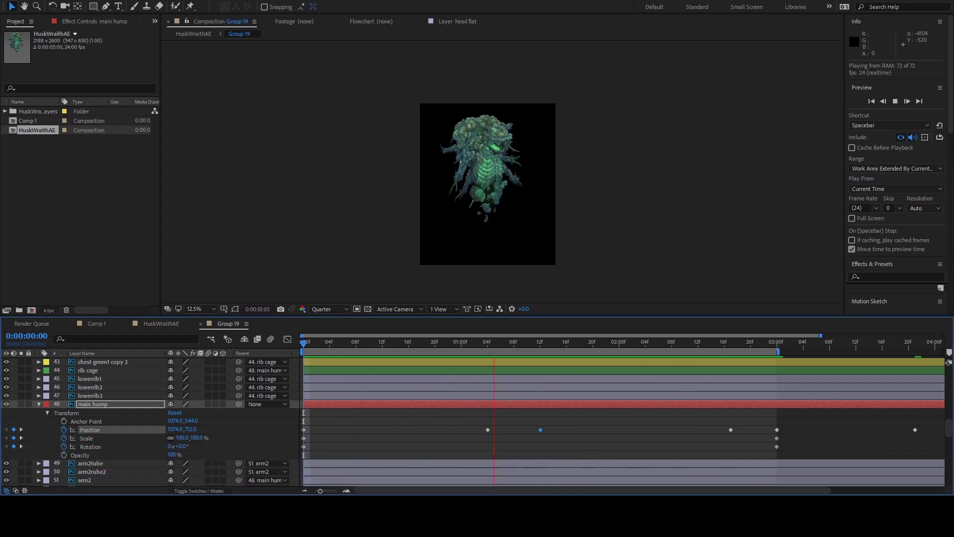
pyautogui.press('space')
# Step: Key the head lump's Position at 1:04 and 1:12 with a small offset and preview
pyautogui.press('Home')
pyautogui.scroll(3)
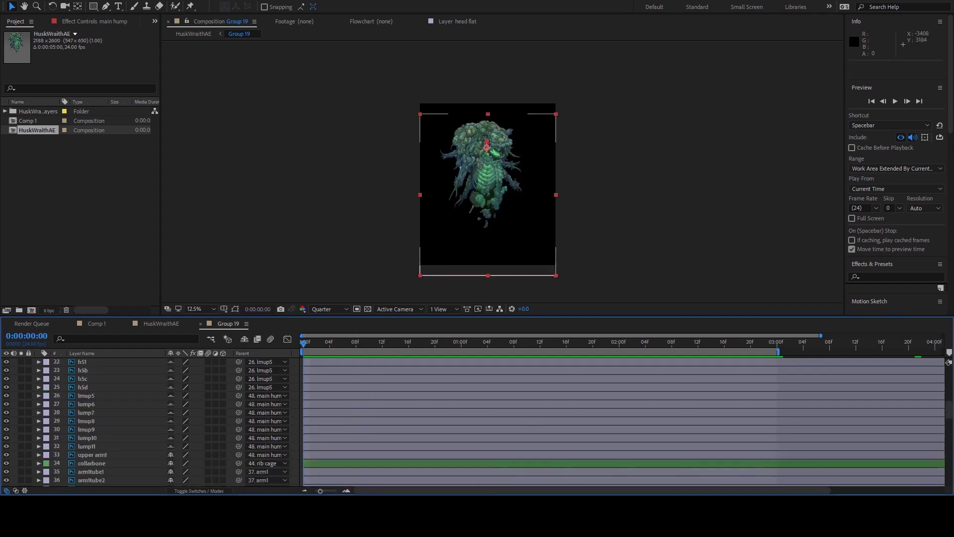
pyautogui.click(92, 413)
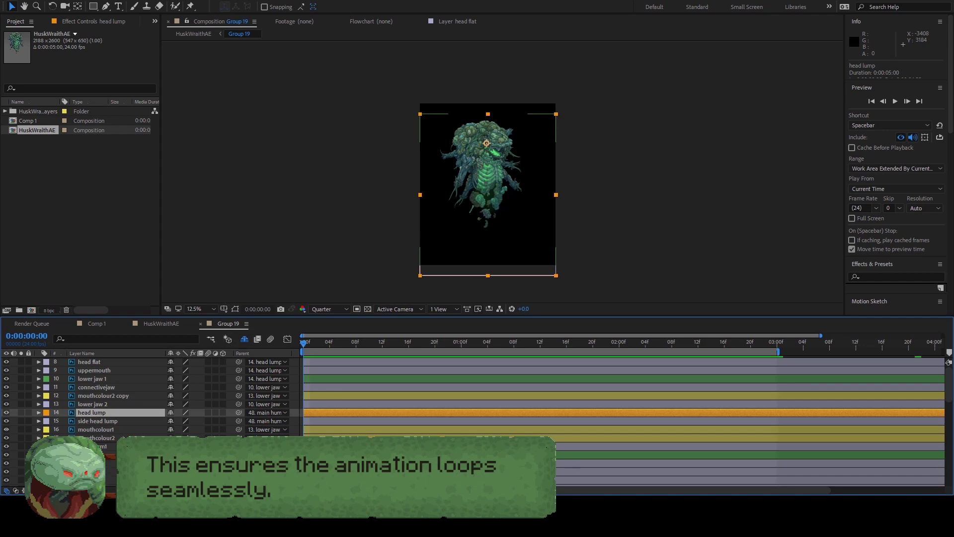
pyautogui.hotkey('ctrl', '`')
pyautogui.press('space')
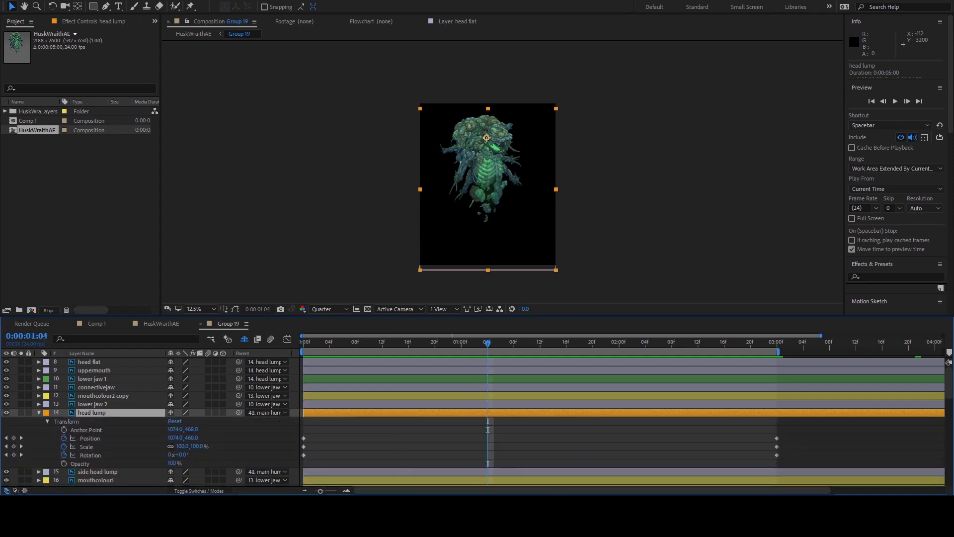
pyautogui.hotkey('alt', 'shift', 'p')
pyautogui.press('pagedown')
pyautogui.press('pagedown')
pyautogui.press('pagedown')
pyautogui.hotkey('alt', 'shift', 'p')
pyautogui.press('space')
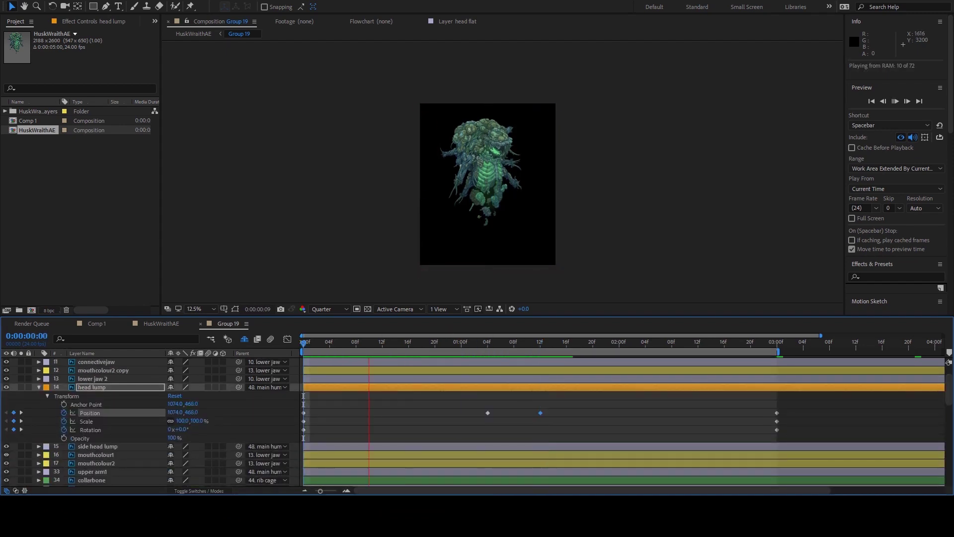
pyautogui.press('space')
# Step: Add a raised head Position key at 2:17, preview, and undo a pasted keyframe
pyautogui.scroll(3)
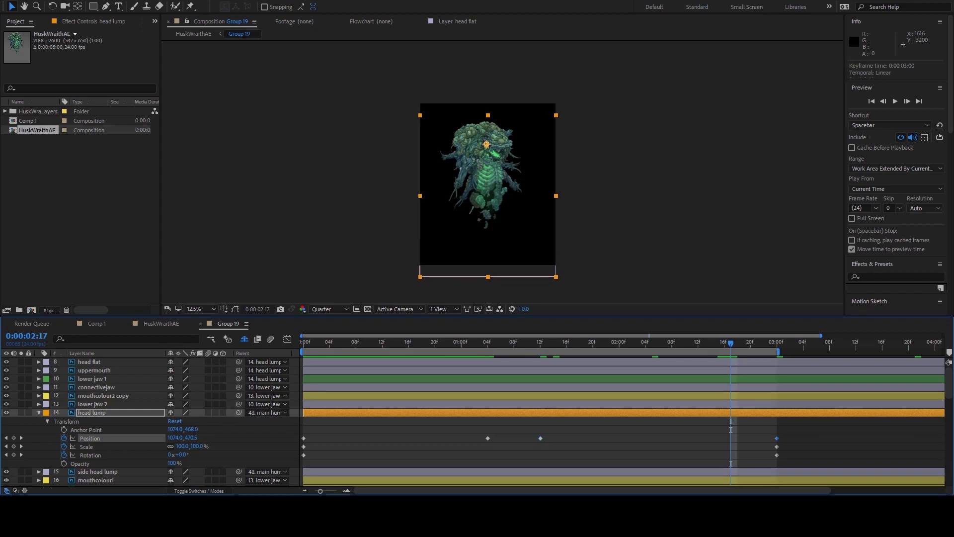
pyautogui.hotkey('shift', 'Up')
pyautogui.hotkey('shift', 'Up')
pyautogui.press('space')
pyautogui.press('space')
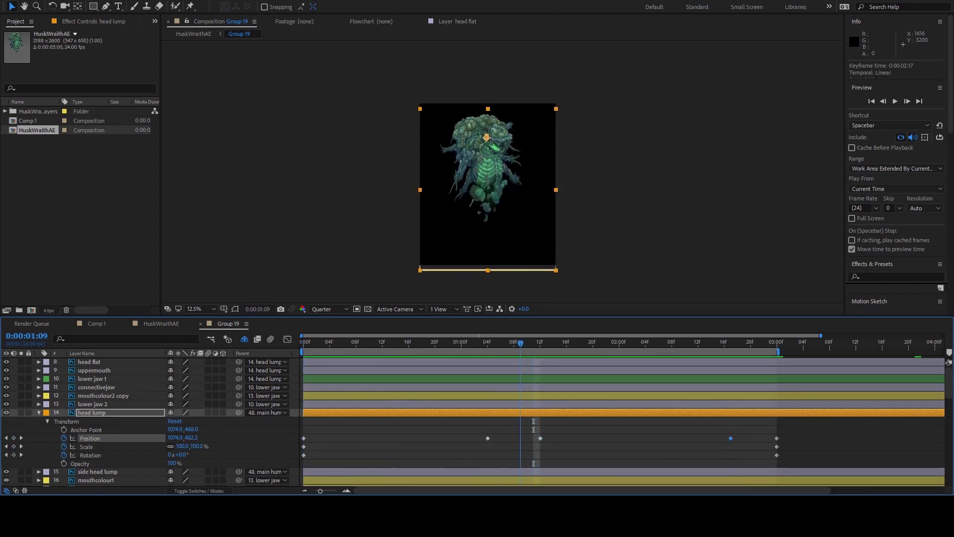
pyautogui.press('space')
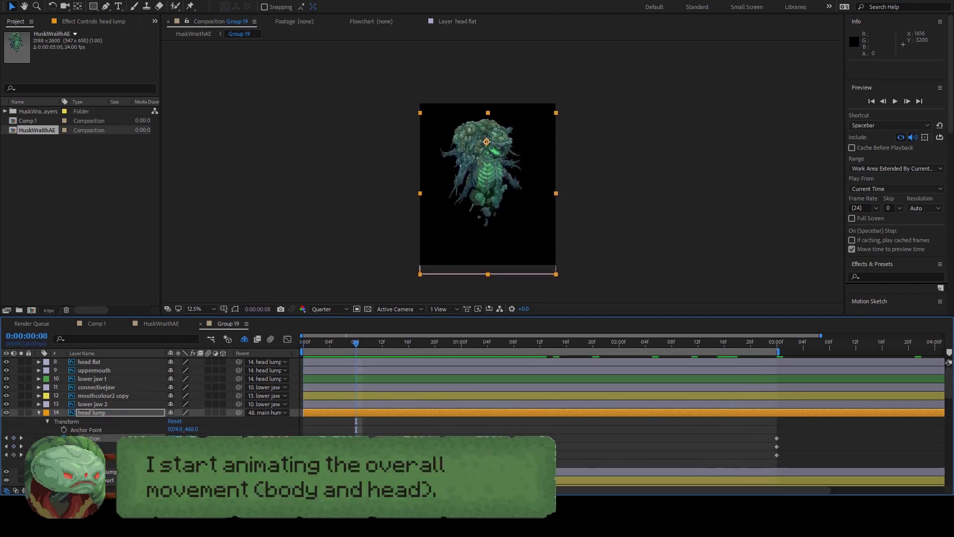
pyautogui.press('space')
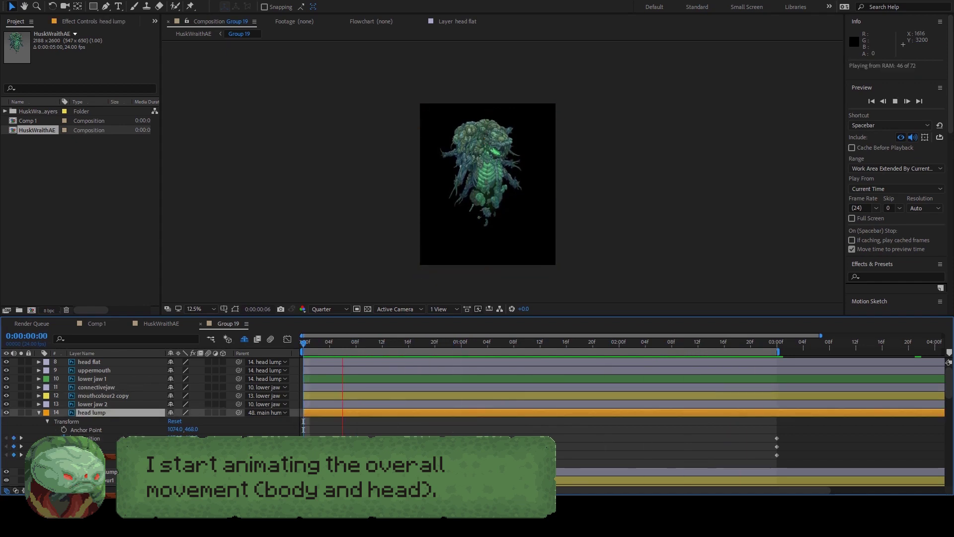
pyautogui.hotkey('ctrl', 'v')
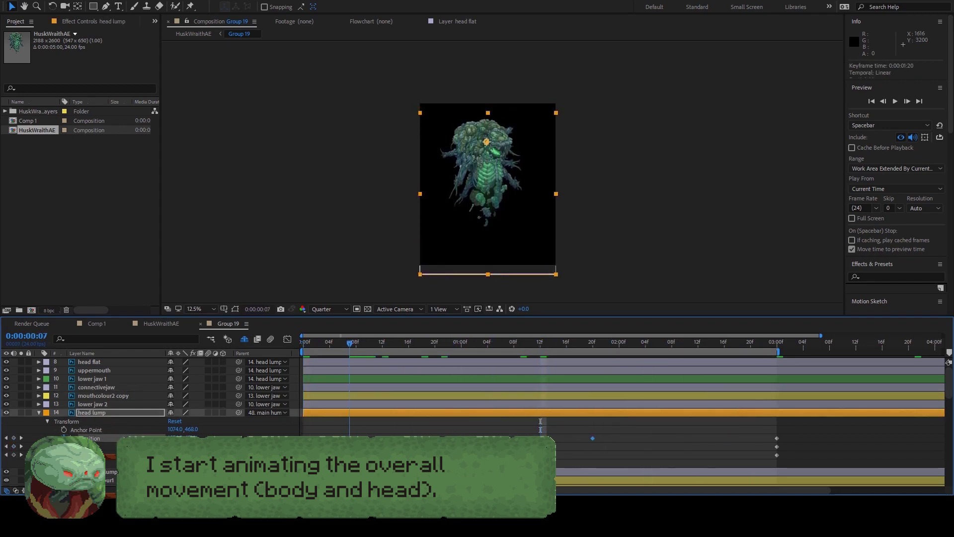
pyautogui.press('pageup')
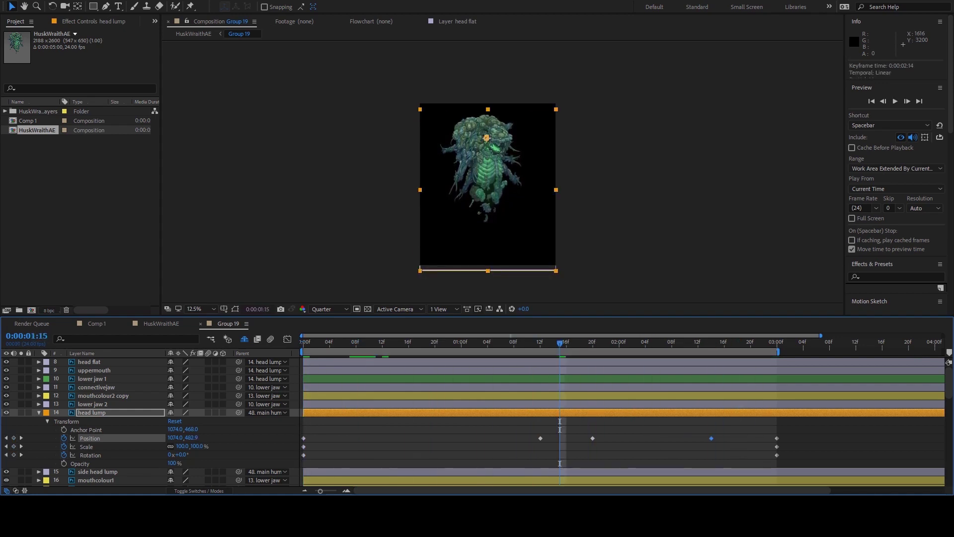
pyautogui.hotkey('ctrl', 'z')
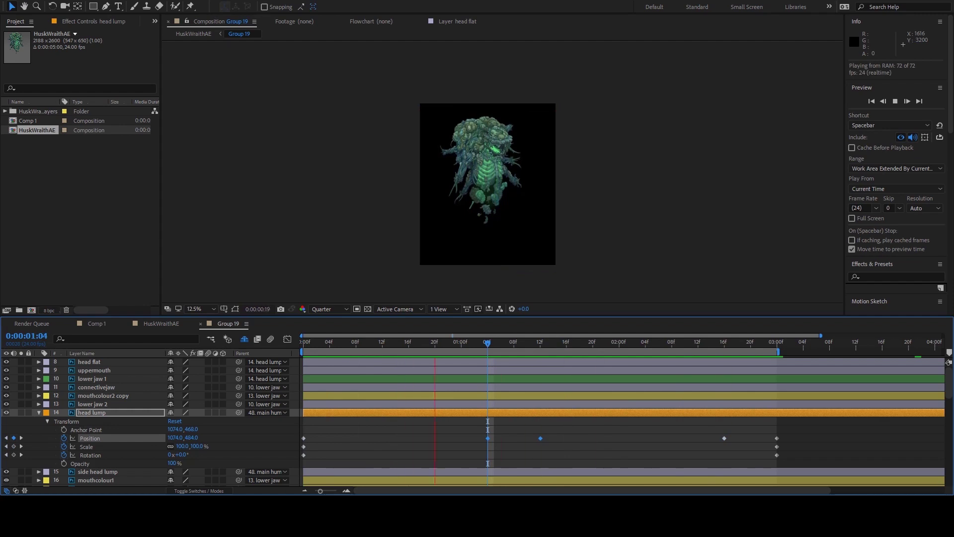
pyautogui.press('.')
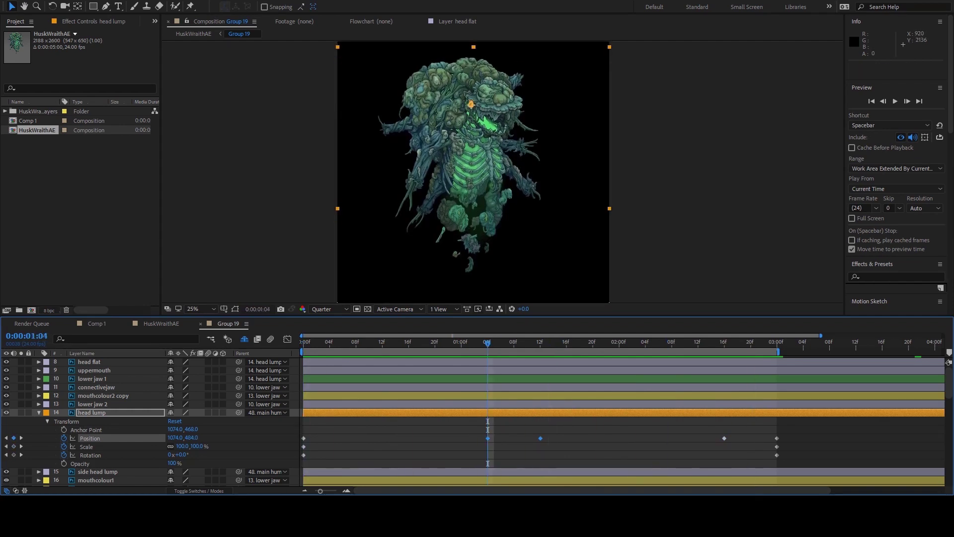
# Step: Keyframe a small head lump rotation, shift it two frames earlier, and preview the sway
pyautogui.press('space')
pyautogui.press('w')
pyautogui.press('space')
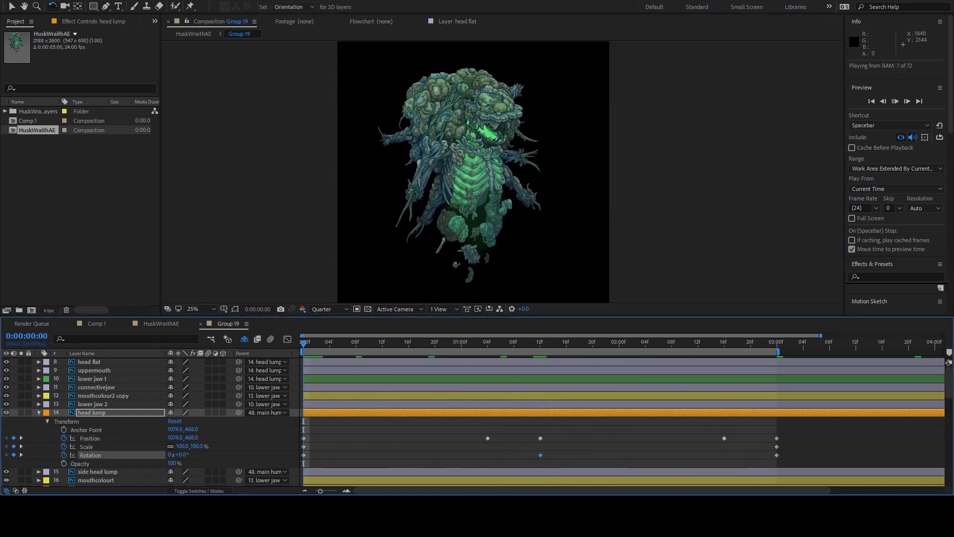
pyautogui.hotkey('alt', 'Left')
pyautogui.hotkey('alt', 'Left')
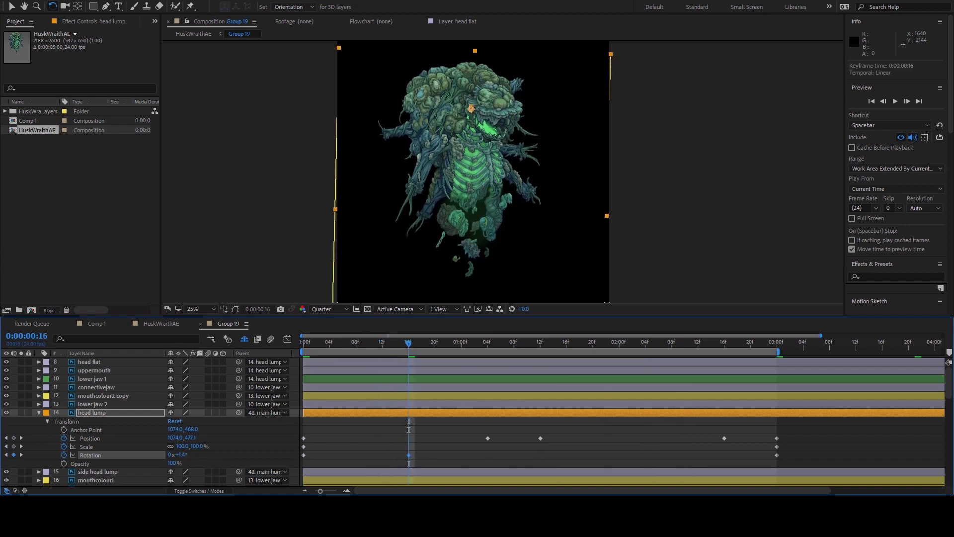
pyautogui.press('space')
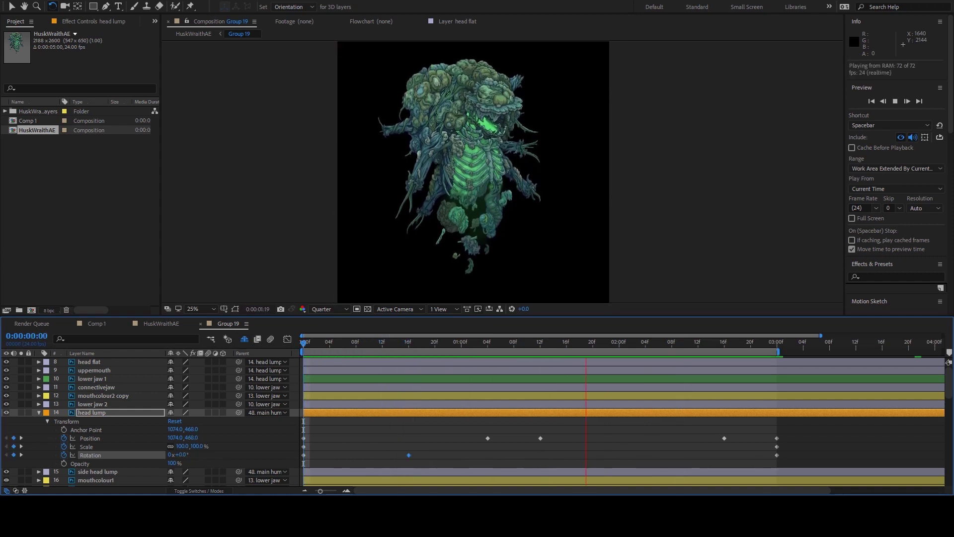
pyautogui.press('KP_4')
# Step: Add an early main hump Position key and a head rotation key at 2:04
pyautogui.press('KP_8')
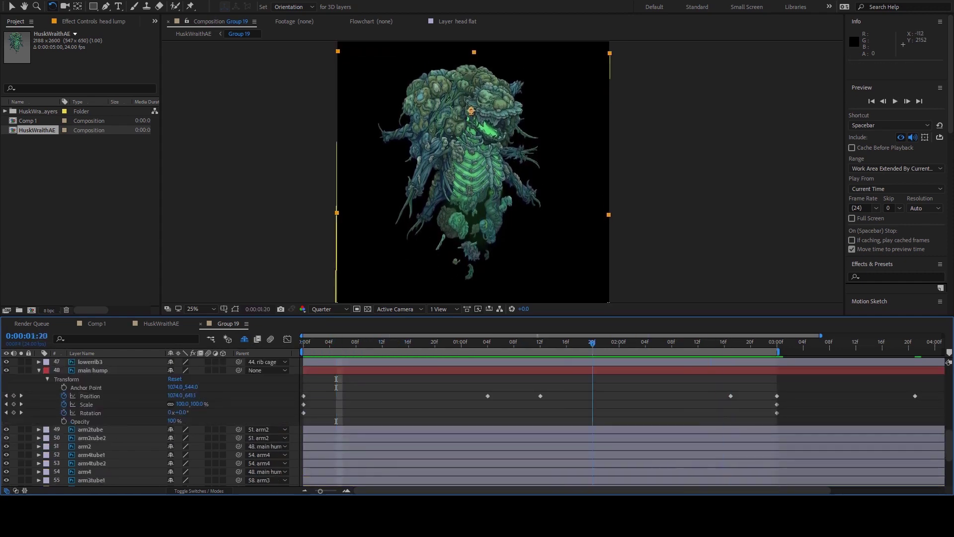
pyautogui.click(89, 396)
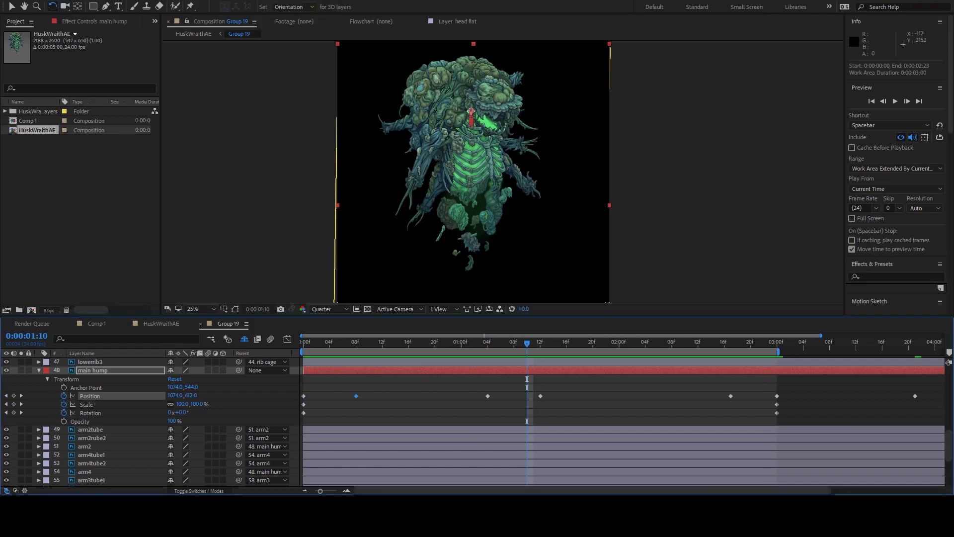
pyautogui.press('j')
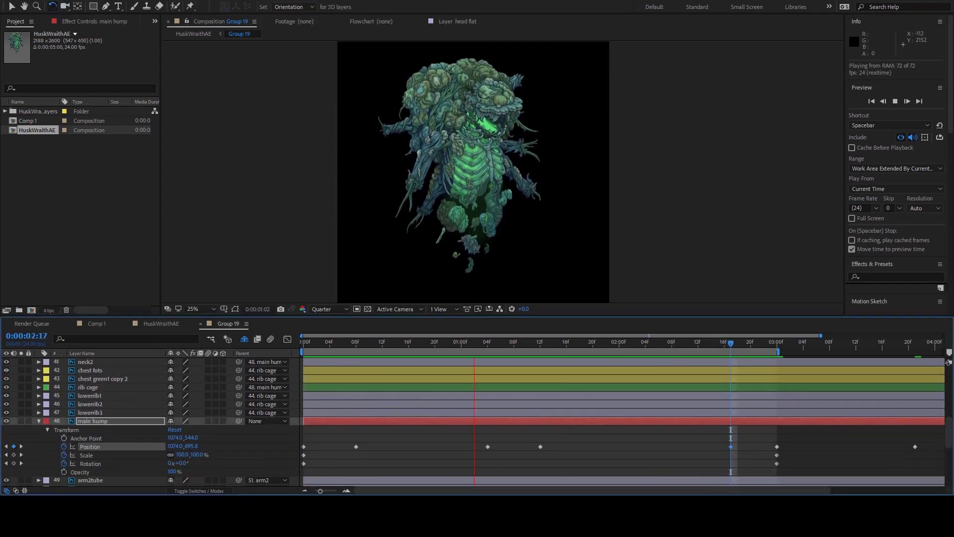
pyautogui.click(467, 82)
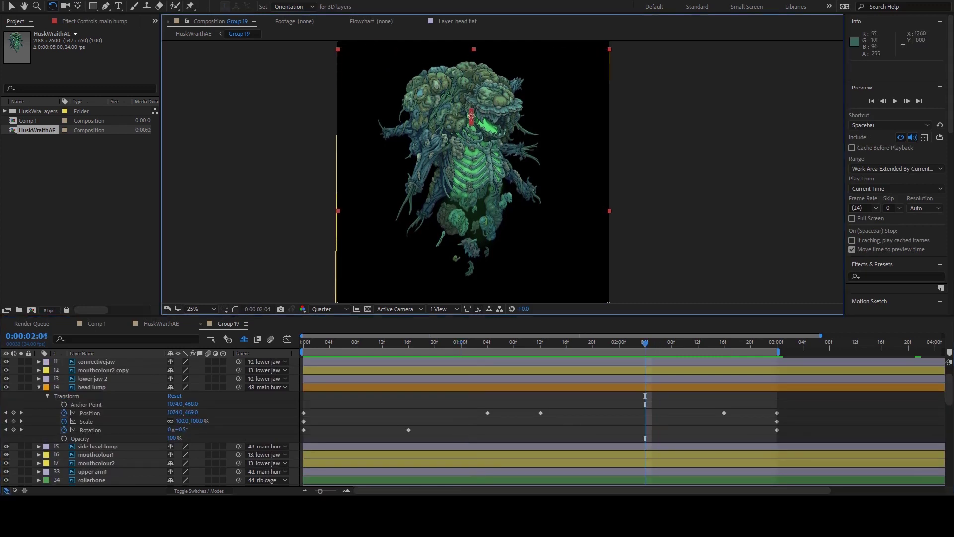
pyautogui.hotkey('alt', 'shift', 'r')
pyautogui.hotkey('shift', 'pageup')
pyautogui.press('space')
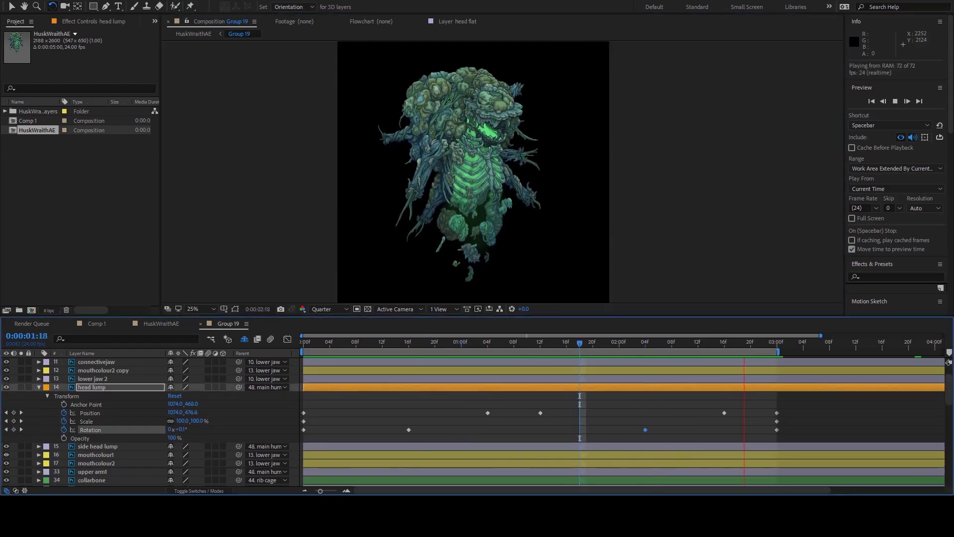
# Step: Retime the two mid-loop head Position keyframes to 1:08 and 1:16
pyautogui.moveTo(479, 407); pyautogui.dragTo(521, 413)
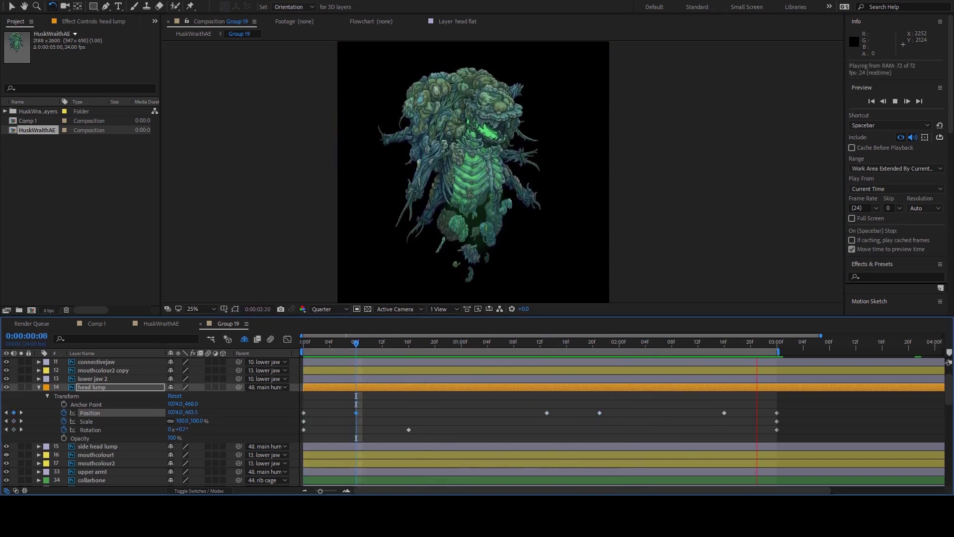
pyautogui.press('space')
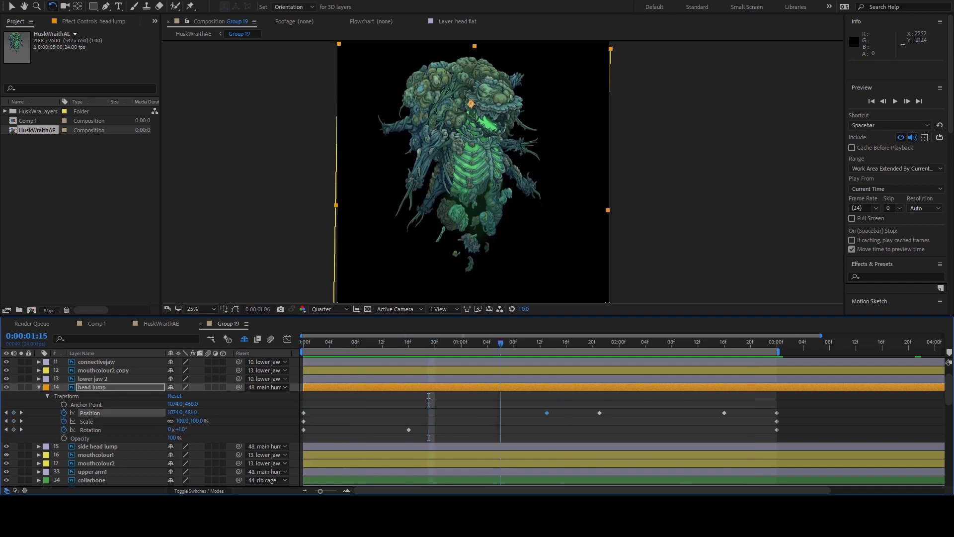
pyautogui.moveTo(519, 391); pyautogui.dragTo(636, 441)
pyautogui.moveTo(599, 412); pyautogui.dragTo(566, 412)
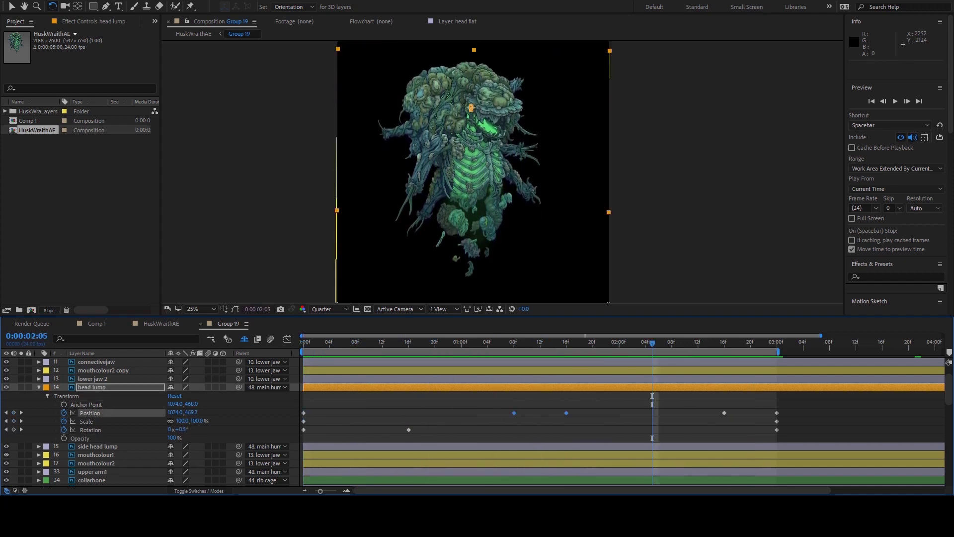
pyautogui.scroll(-3)
# Step: Set arm1's rotation to 7° and preview the arm swing
pyautogui.click(84, 421)
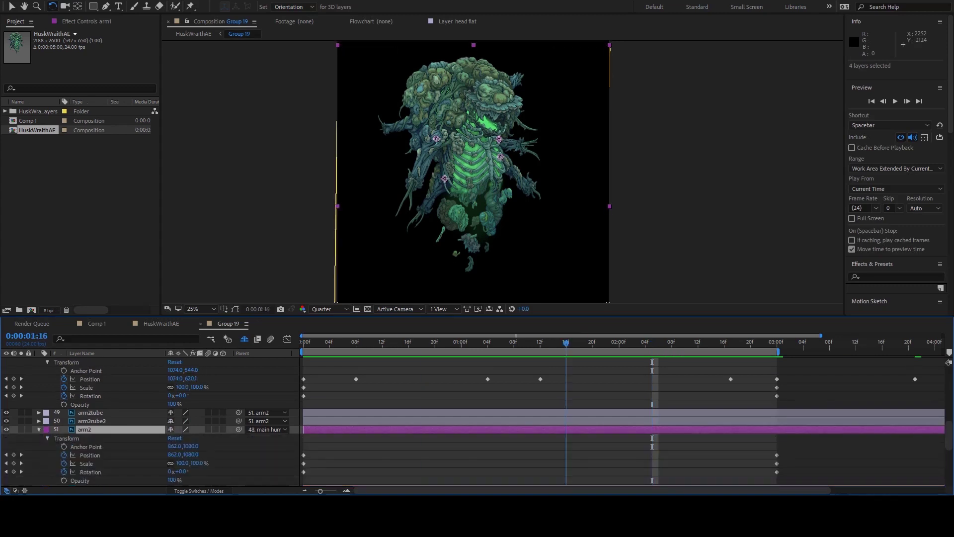
pyautogui.scroll(3)
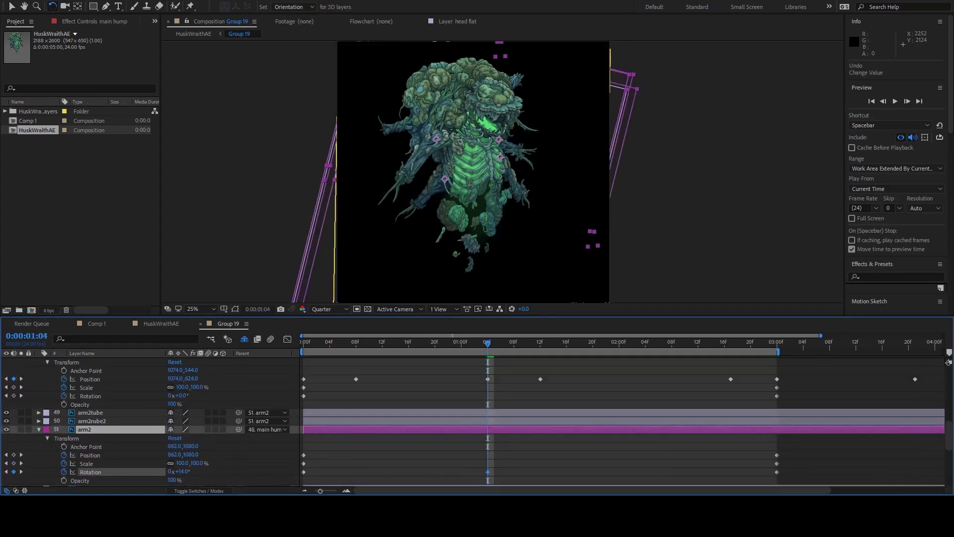
pyautogui.scroll(3)
pyautogui.write('7')
pyautogui.press('Return')
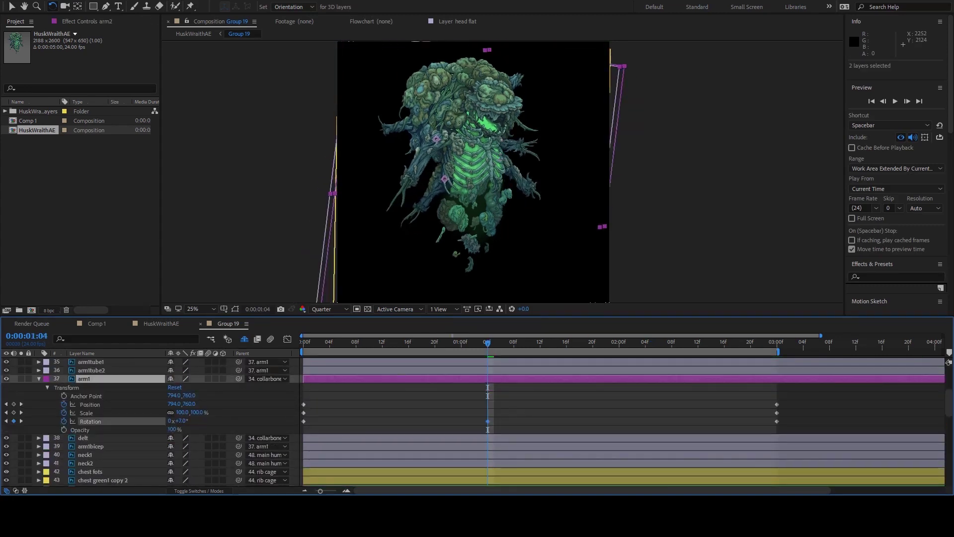
pyautogui.press('space')
pyautogui.press('space')
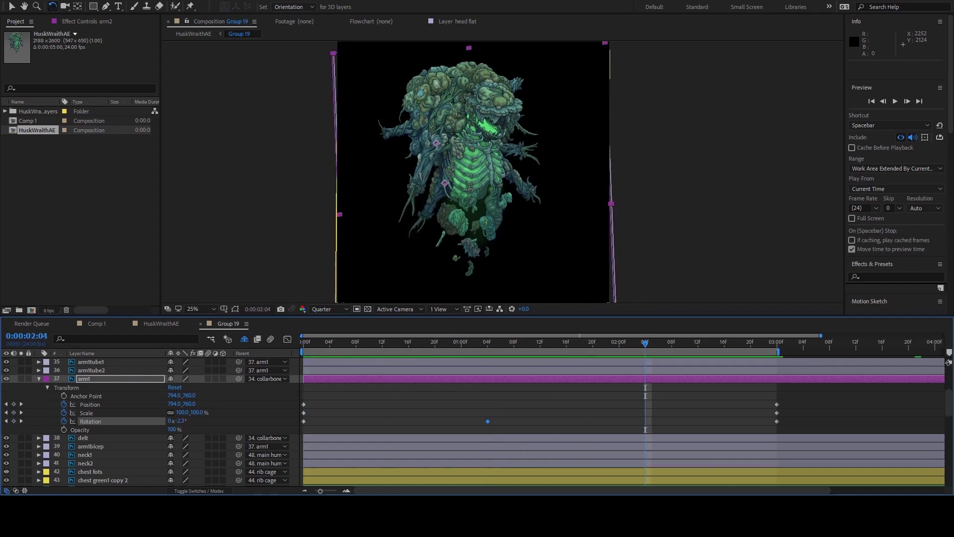
pyautogui.press('space')
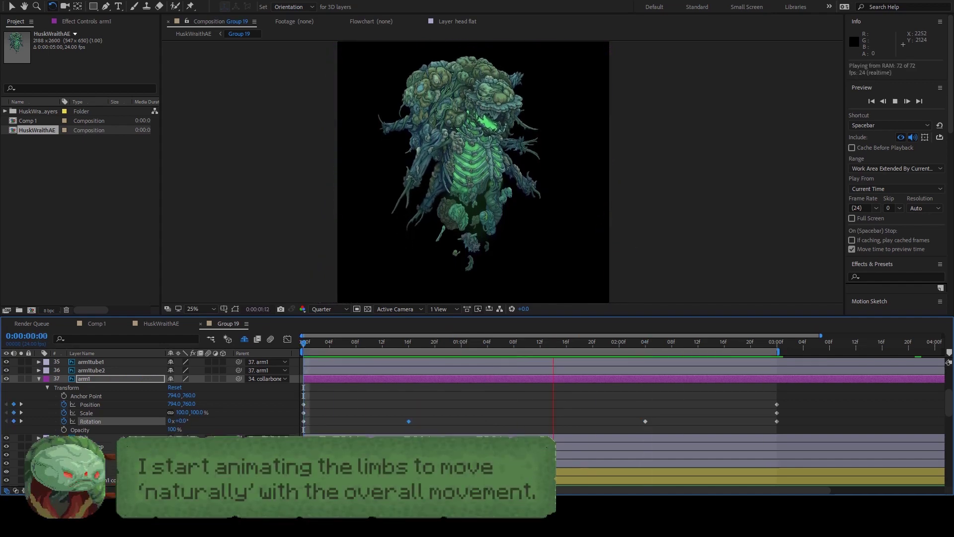
# Step: Copy arm1's Rotation keyframe, paste it onto arm2, and play back the limbs
pyautogui.hotkey('ctrl', 'c')
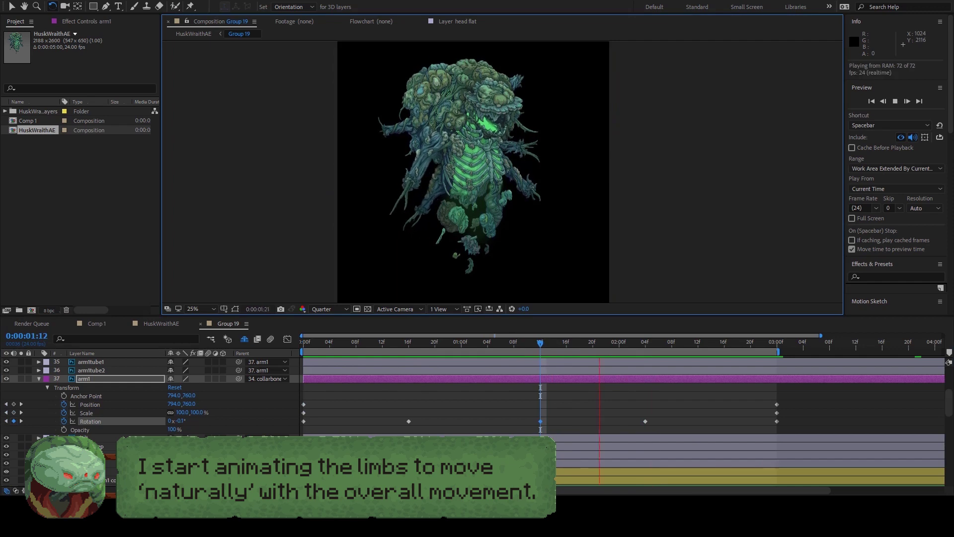
pyautogui.hotkey('ctrl', 'v')
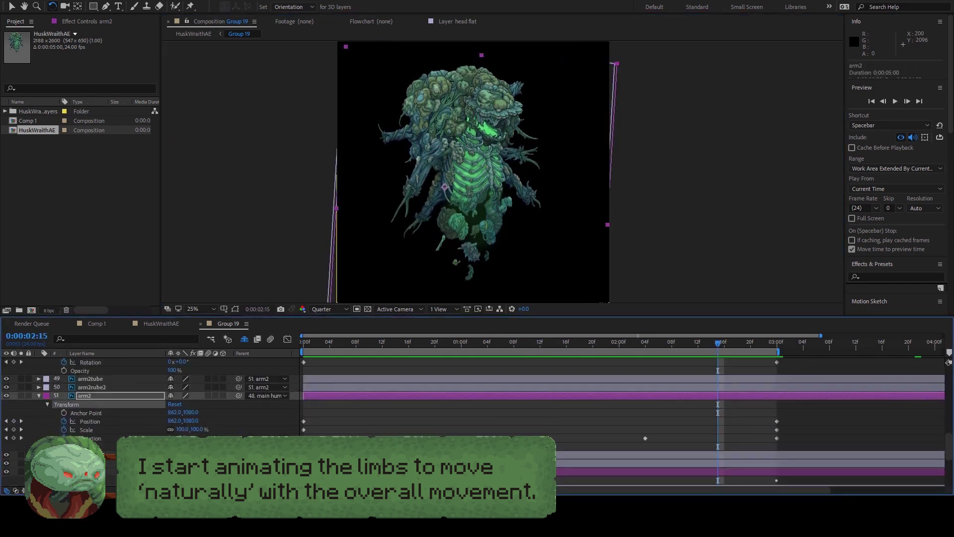
pyautogui.hotkey('ctrl', 'v')
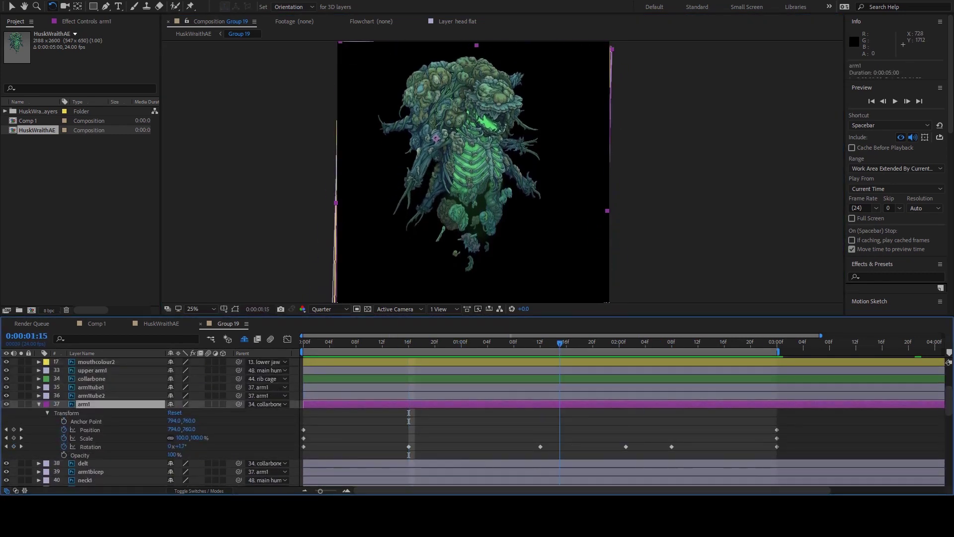
pyautogui.press('space')
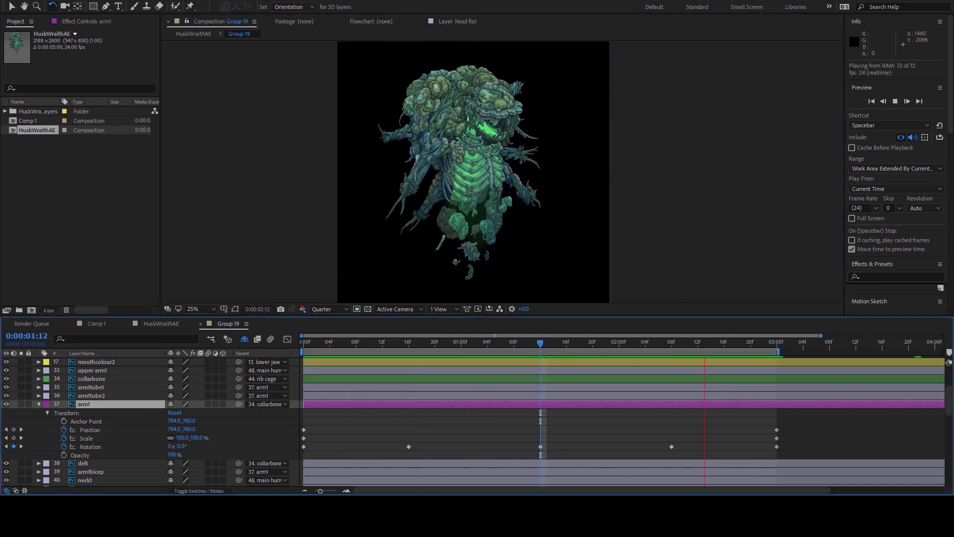
pyautogui.press('space')
# Step: Undo and redo the pasted rotation keyframe, then preview from the start
pyautogui.hotkey('ctrl', 'Up')
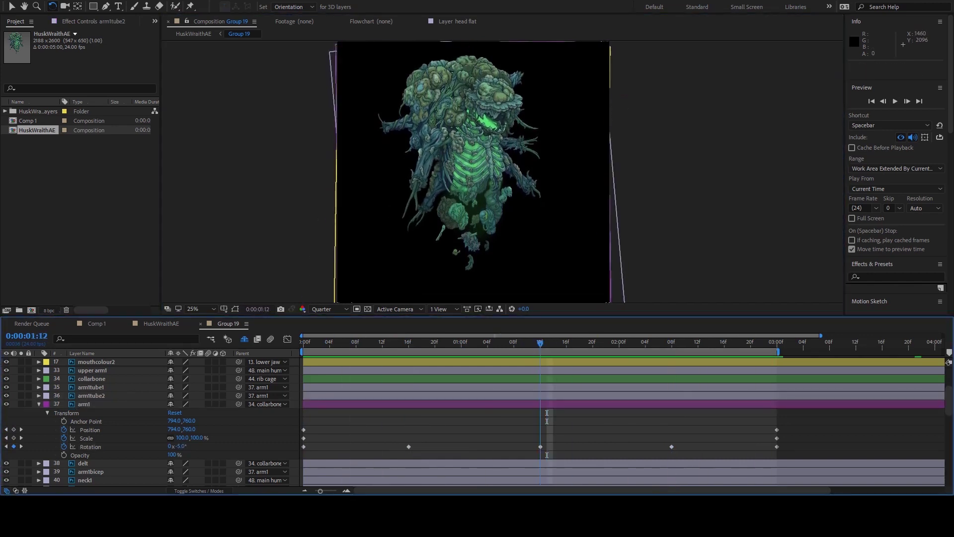
pyautogui.hotkey('ctrl', 'z')
pyautogui.hotkey('ctrl', 'z')
pyautogui.hotkey('ctrl', 'z')
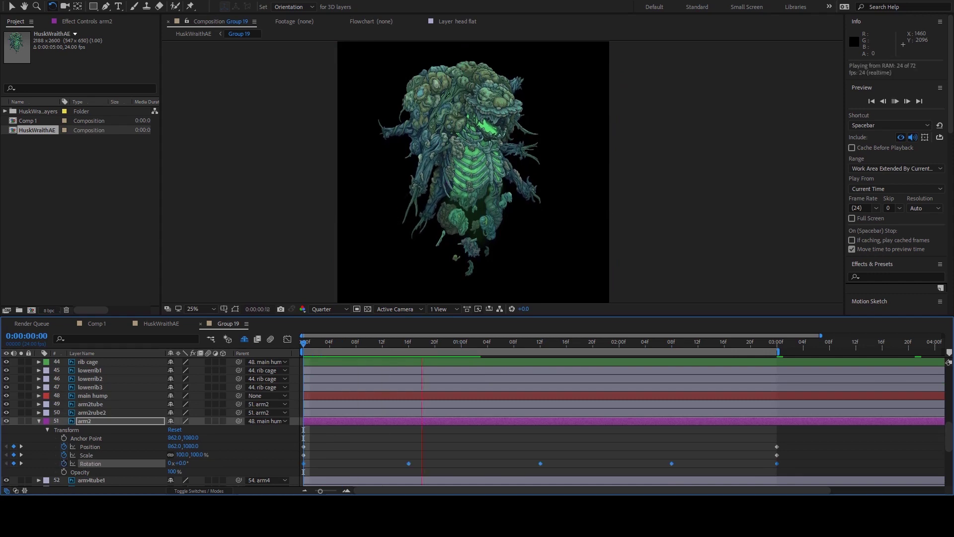
pyautogui.press('space')
pyautogui.hotkey('ctrl', 'shift', 'z')
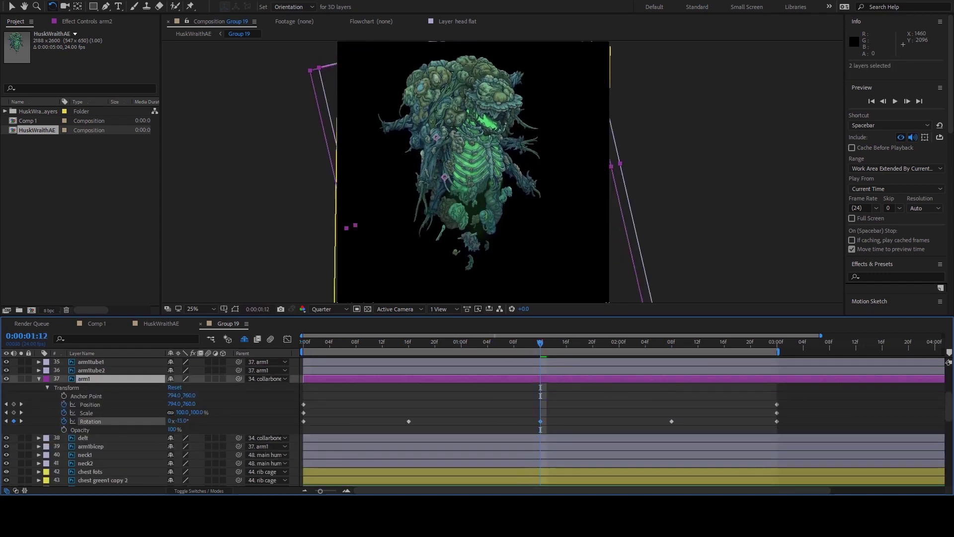
pyautogui.press('space')
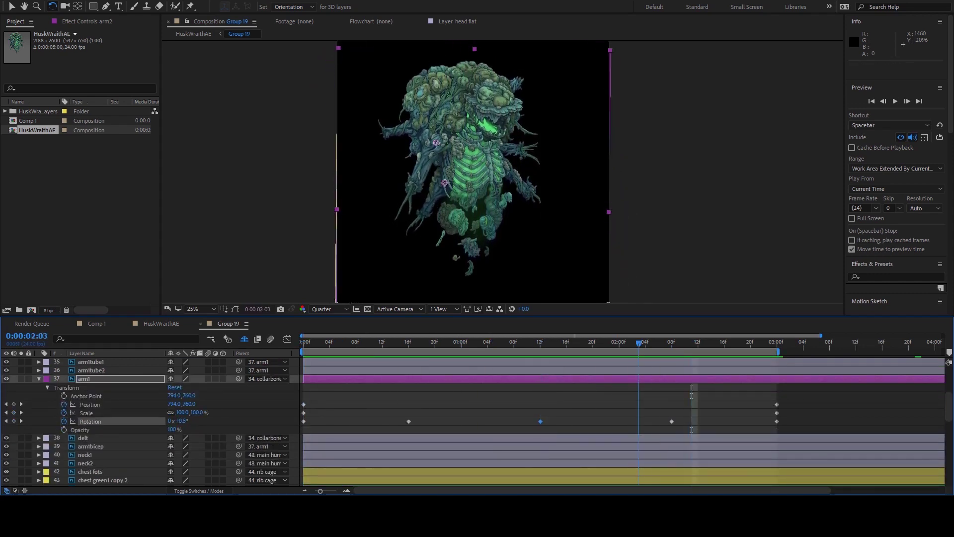
# Step: Set arm2 and arm1 Rotation to 4.1° at 2:04 and add an arm2 rotation key at 2:12
pyautogui.hotkey('ctrl', 'z')
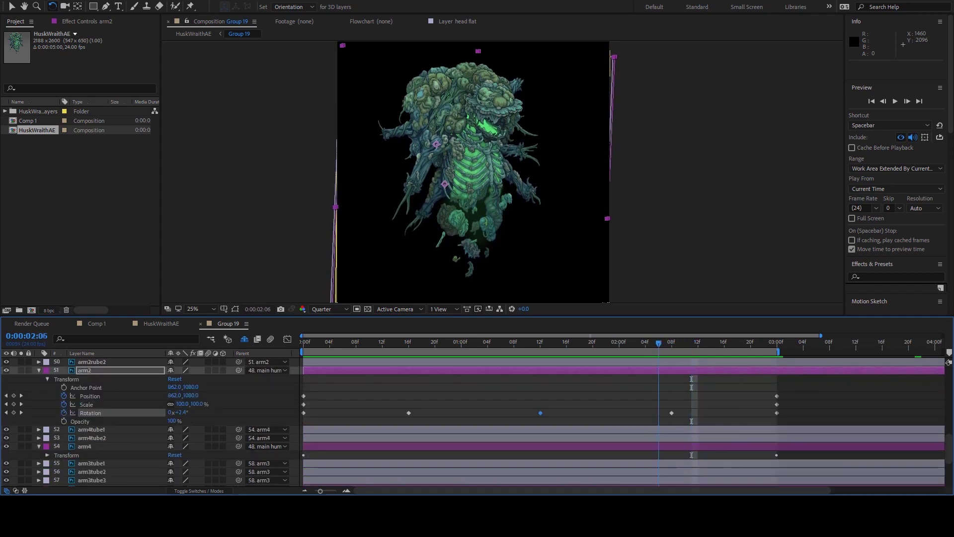
pyautogui.hotkey('ctrl', 'shift', 'z')
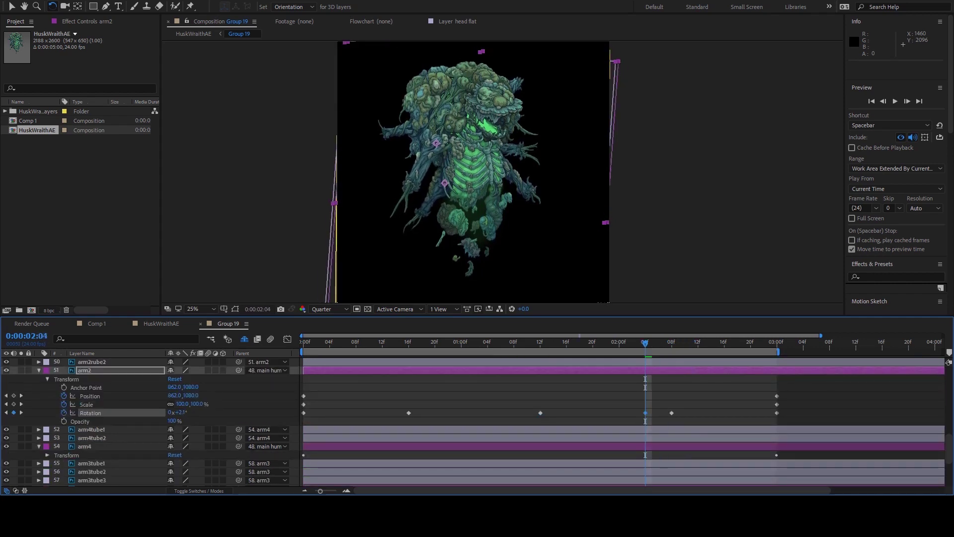
pyautogui.hotkey('ctrl', 'shift', 'z')
pyautogui.hotkey('ctrl', 'shift', 'z')
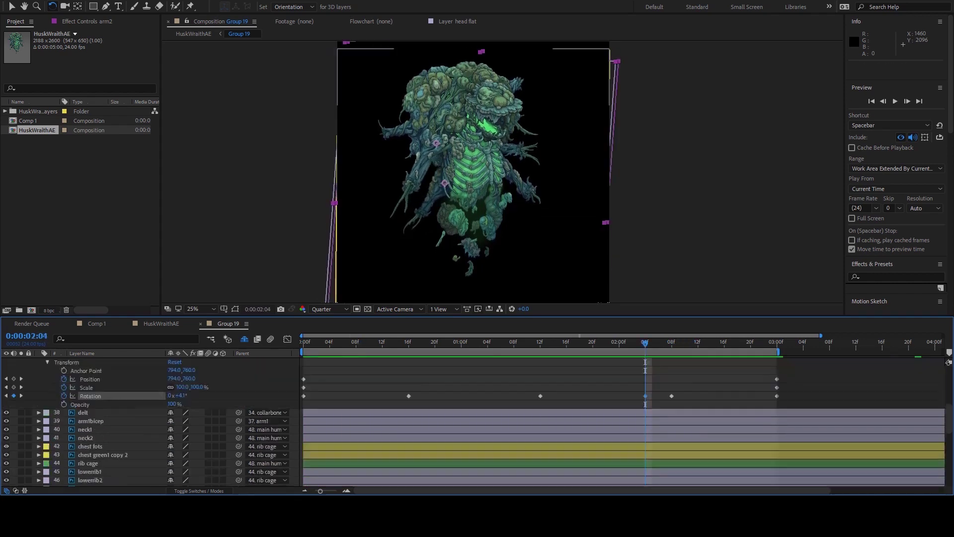
pyautogui.hotkey('ctrl', 'shift', 'z')
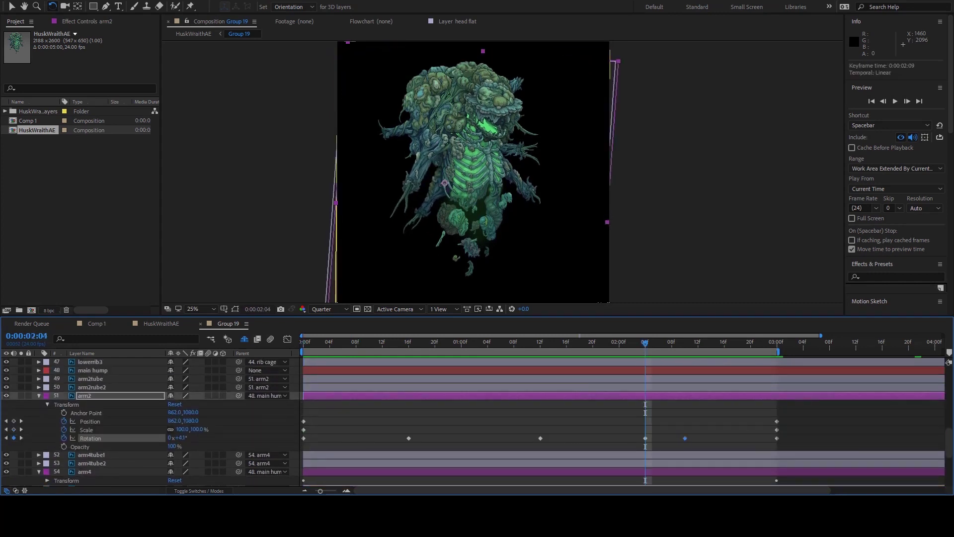
pyautogui.hotkey('ctrl', 'shift', 'z')
pyautogui.hotkey('ctrl', 'shift', 'z')
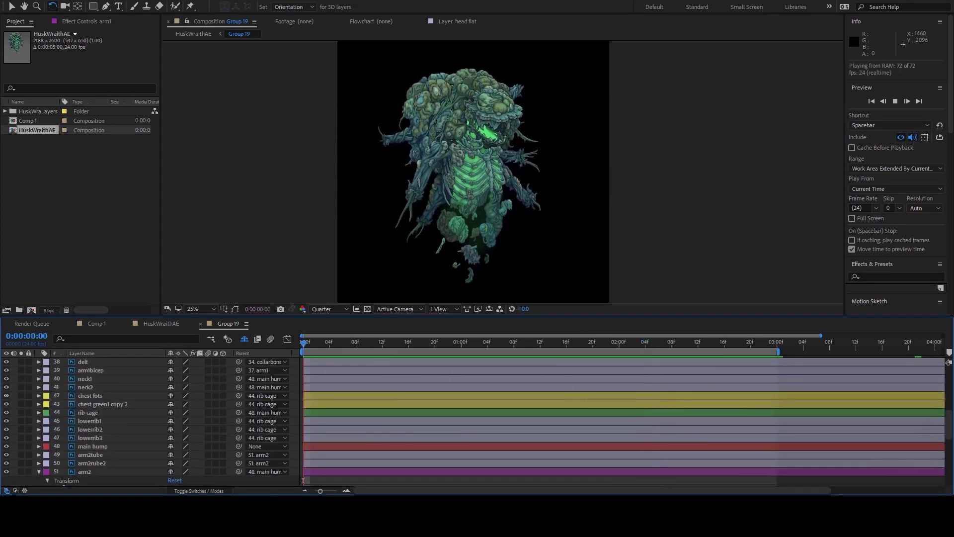
pyautogui.hotkey('ctrl', 'shift', 'z')
pyautogui.hotkey('ctrl', 'shift', 'z')
pyautogui.press('space')
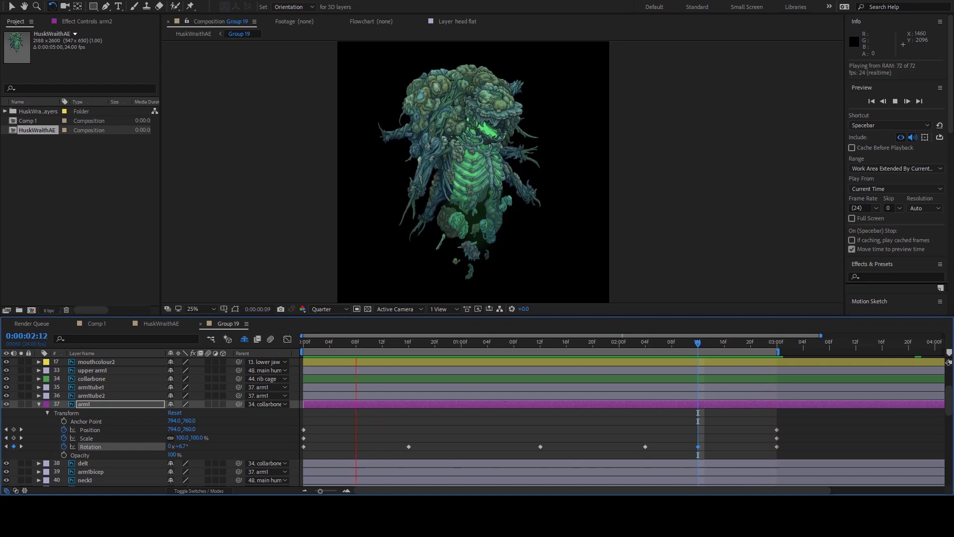
# Step: Undo the last rotation change and replay the loop from the first frame
pyautogui.press(',')
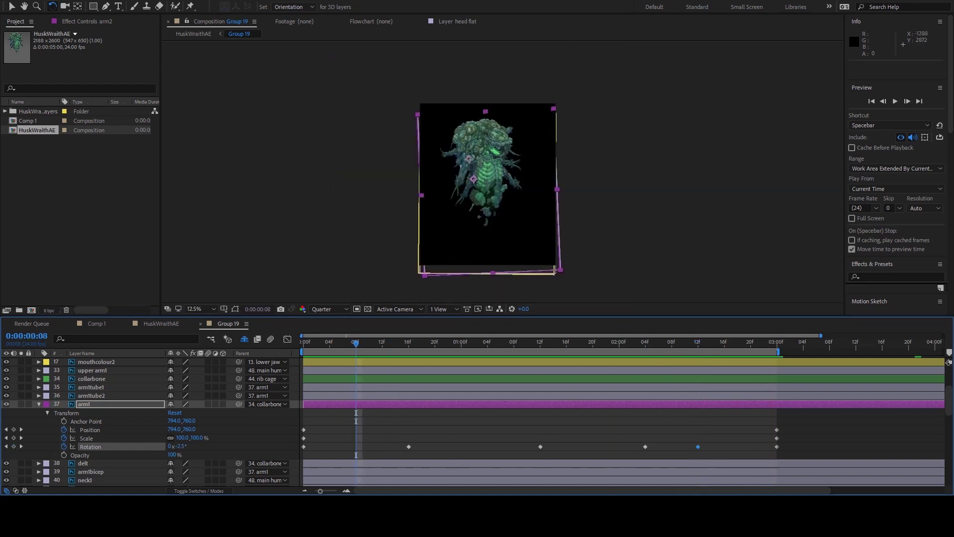
pyautogui.press('space')
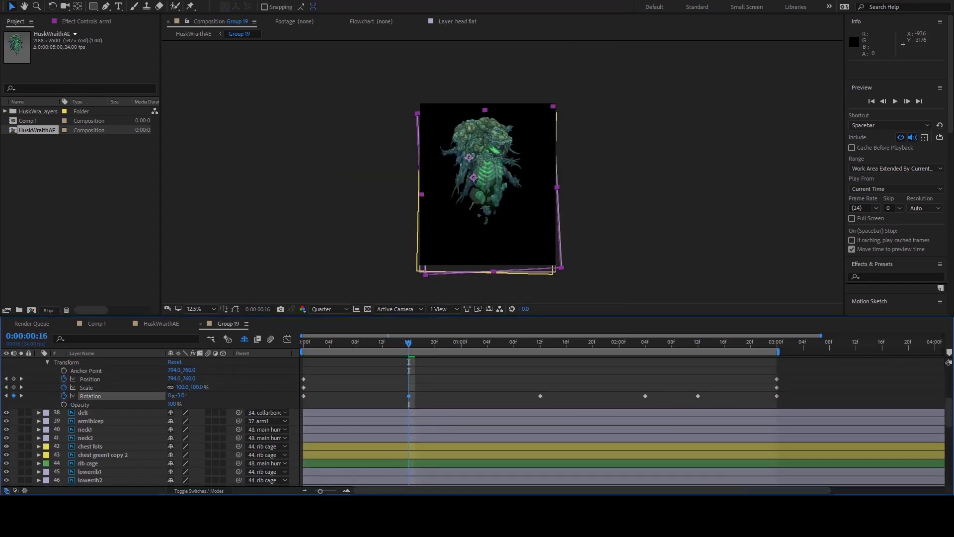
pyautogui.press('v')
pyautogui.hotkey('ctrl', 'z')
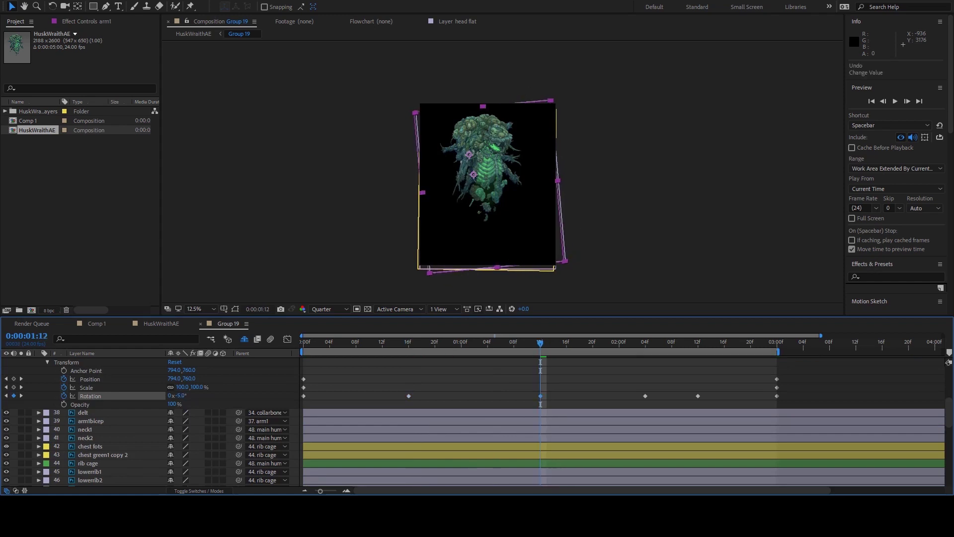
pyautogui.press('Home')
pyautogui.press('space')
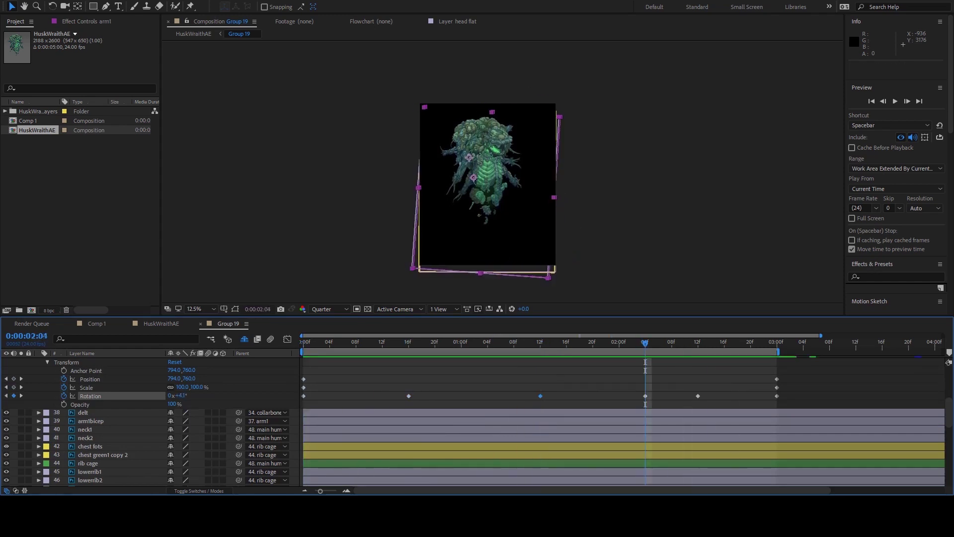
pyautogui.press('space')
# Step: Select arm2 together with arm1 and preview the arm animation
pyautogui.press('space')
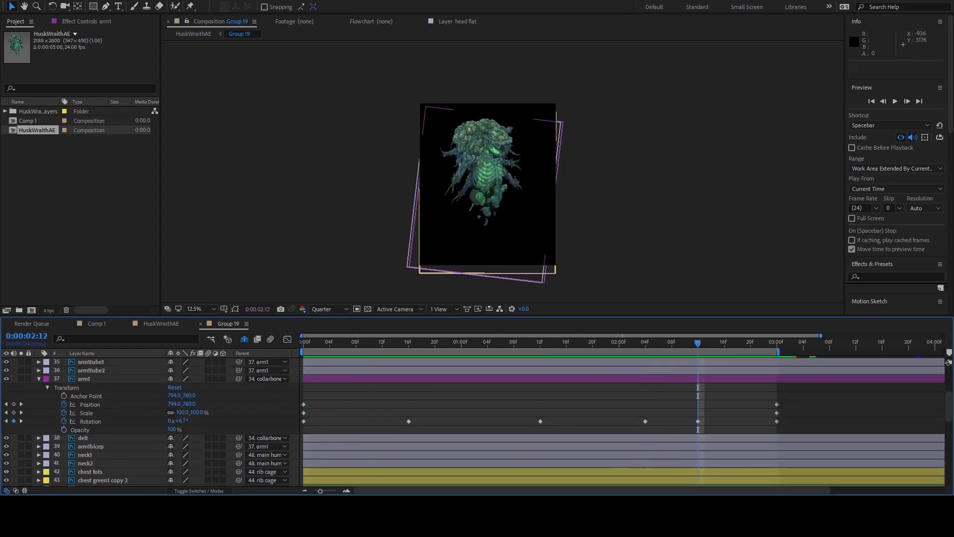
pyautogui.click(470, 159)
pyautogui.press('Return')
pyautogui.press('space')
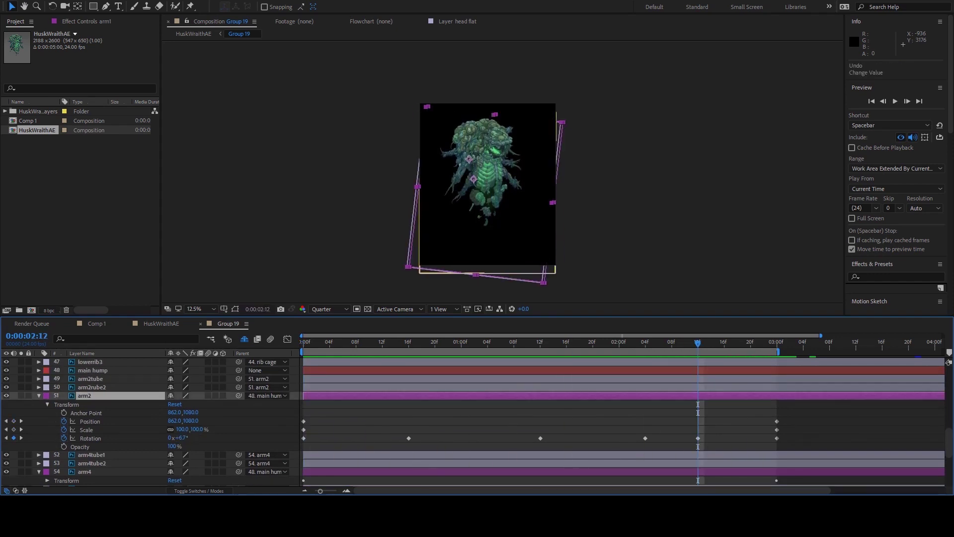
pyautogui.press('space')
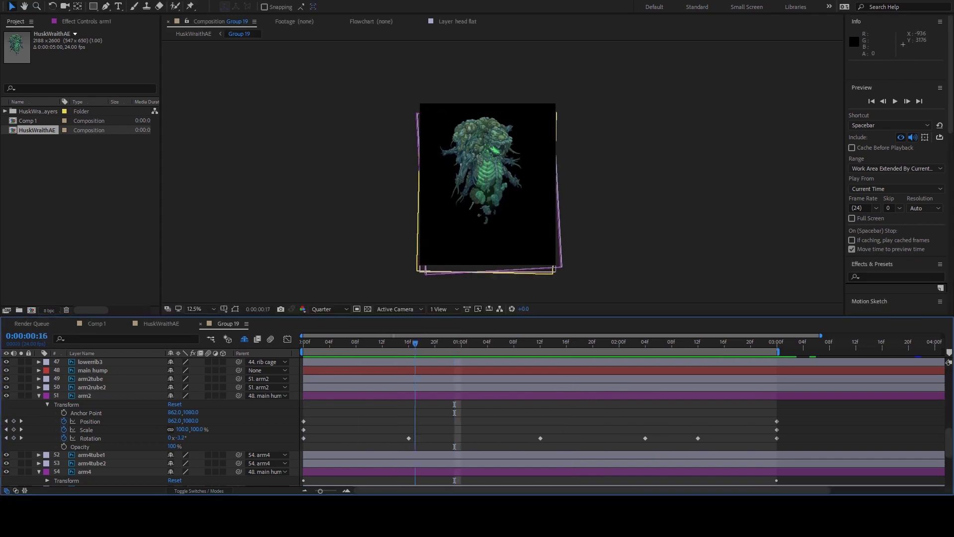
pyautogui.click(512, 186)
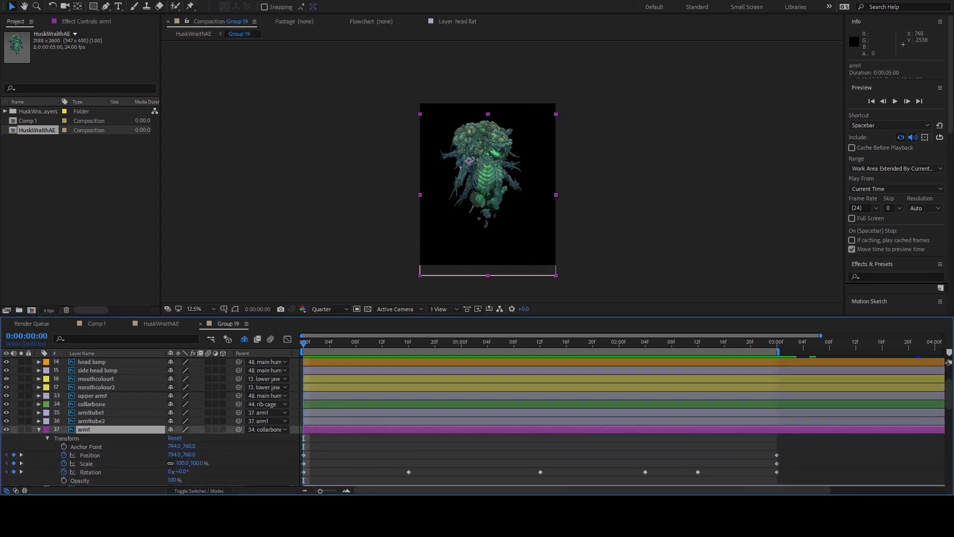
pyautogui.scroll(3)
# Step: Rotate delt to about -4.2° at 16f and -6.4° at 1:12
pyautogui.scroll(3)
pyautogui.click(453, 212)
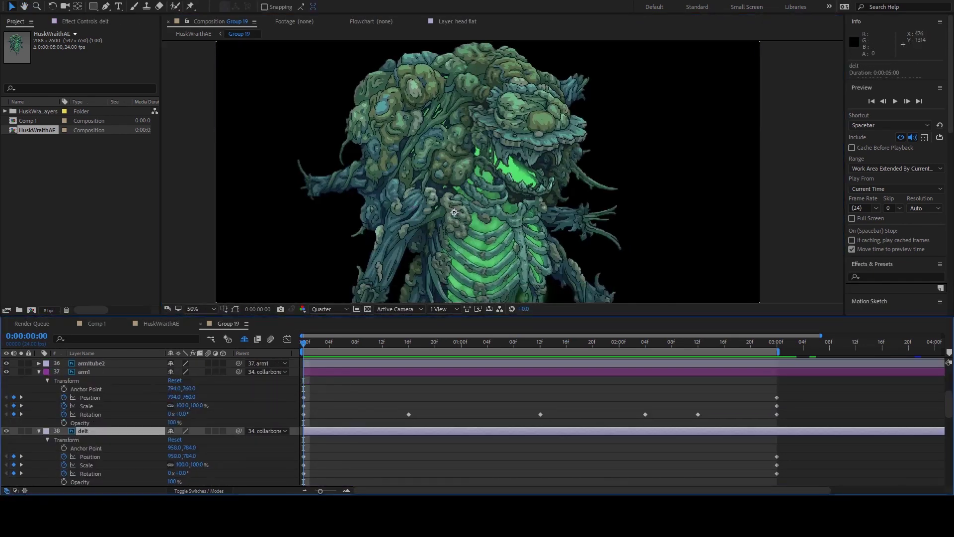
pyautogui.press('k')
pyautogui.press('w')
pyautogui.moveTo(388, 268); pyautogui.dragTo(410, 253)
pyautogui.press('space')
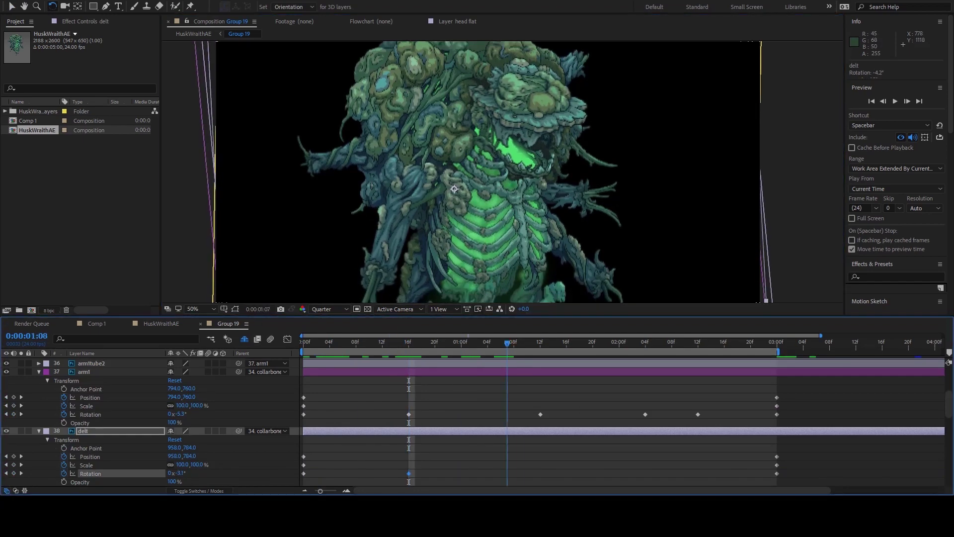
pyautogui.moveTo(453, 189); pyautogui.dragTo(454, 187)
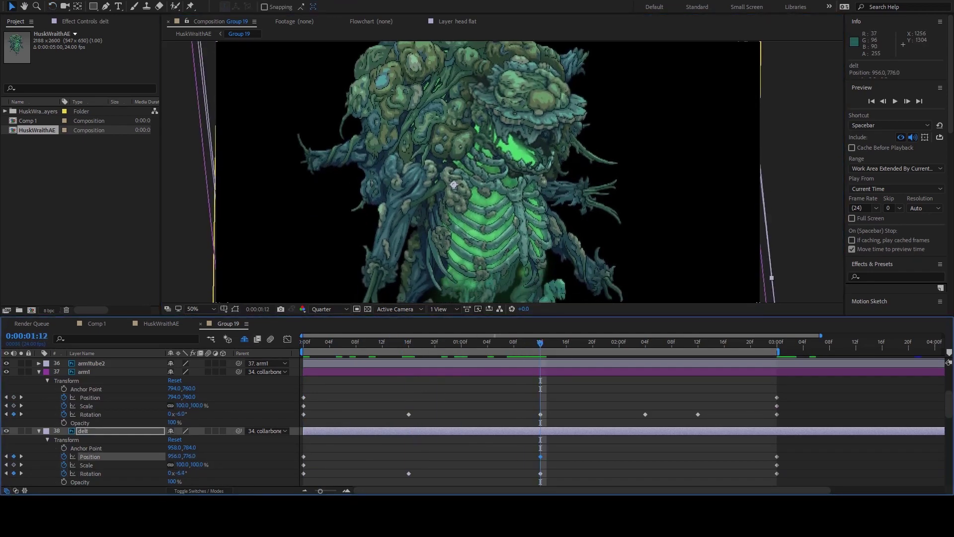
# Step: Rotate delt to about +2.3° at the 2:04 keyframe
pyautogui.press('k')
pyautogui.scroll(-3)
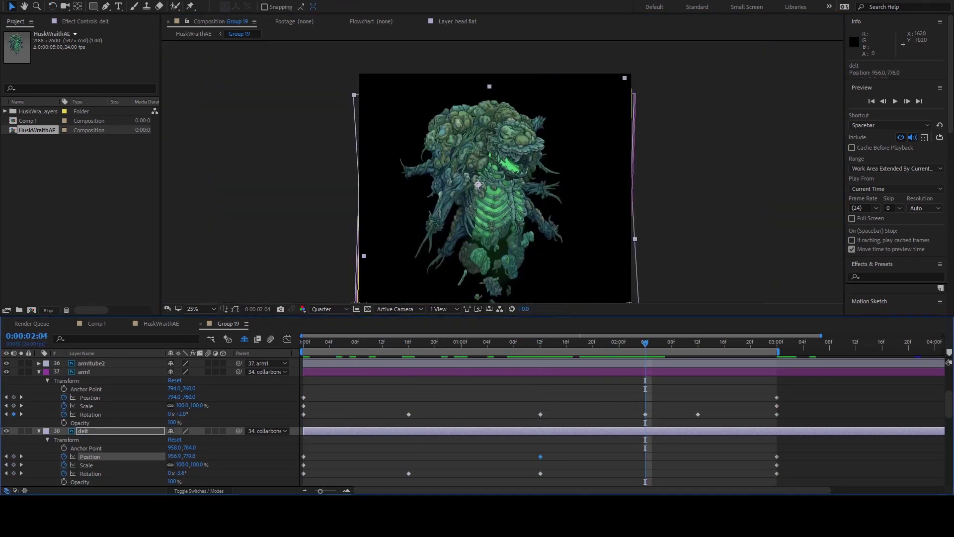
pyautogui.press('w')
pyautogui.moveTo(450, 209); pyautogui.dragTo(451, 203)
pyautogui.press('k')
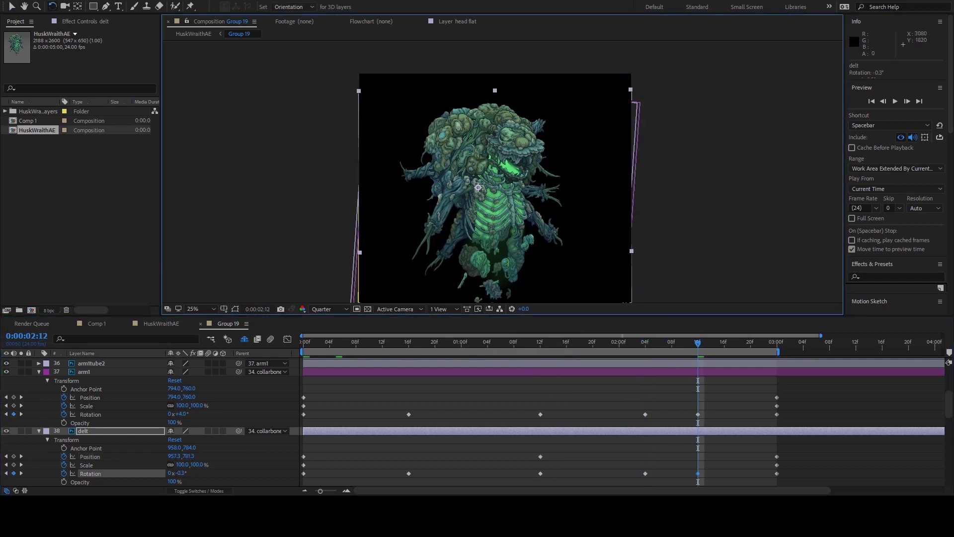
# Step: Play back the delt shoulder motion from the first frame to check the pose
pyautogui.press('pageup')
pyautogui.press('pageup')
pyautogui.press('pageup')
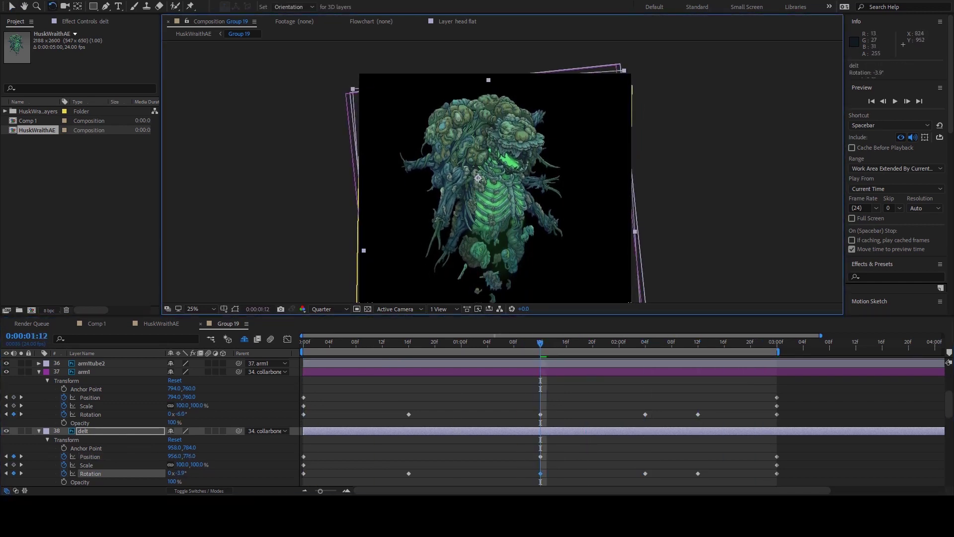
pyautogui.press('space')
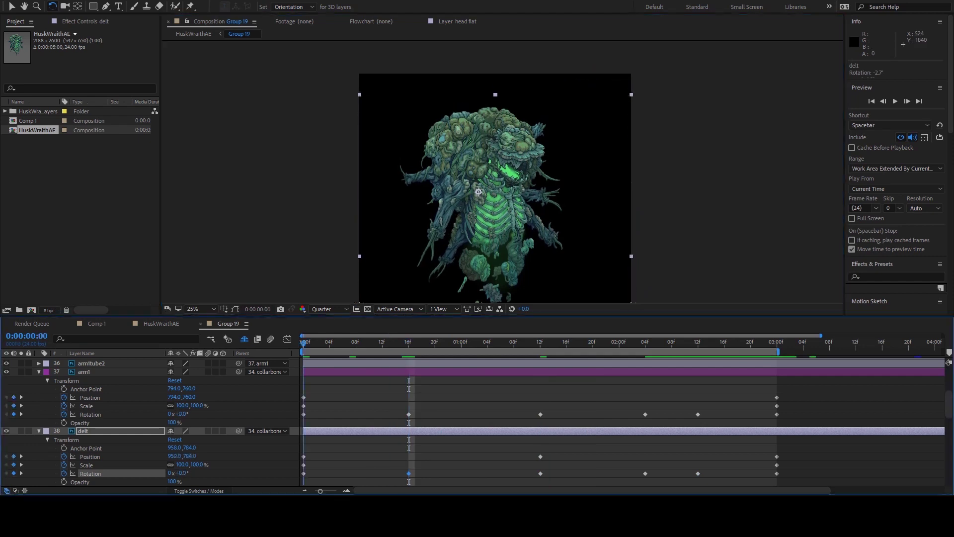
pyautogui.press('.')
pyautogui.press('v')
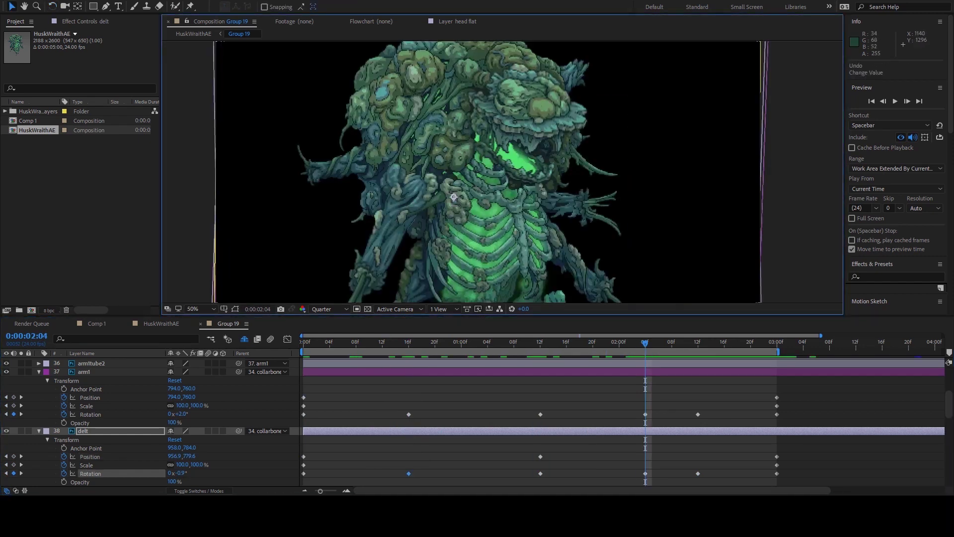
pyautogui.press('Home')
pyautogui.press(',')
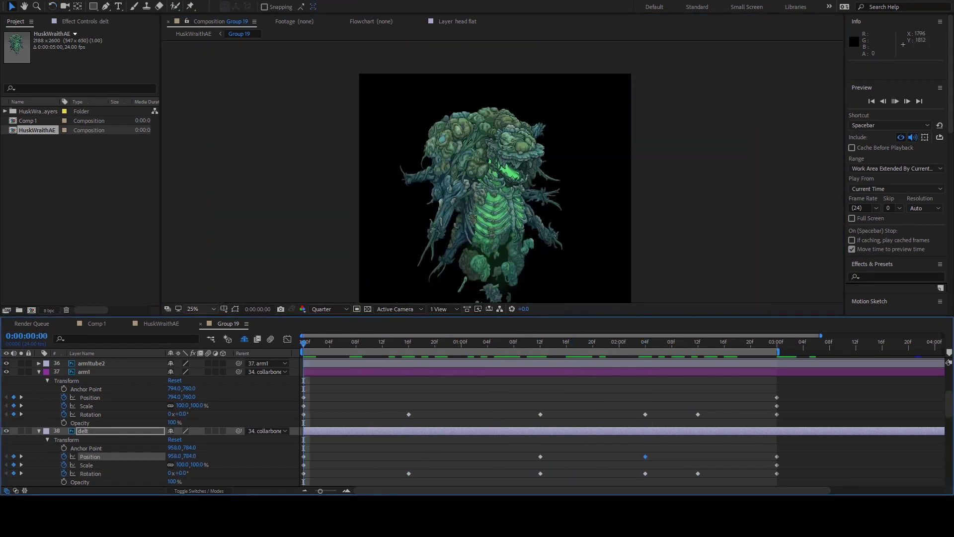
pyautogui.press('space')
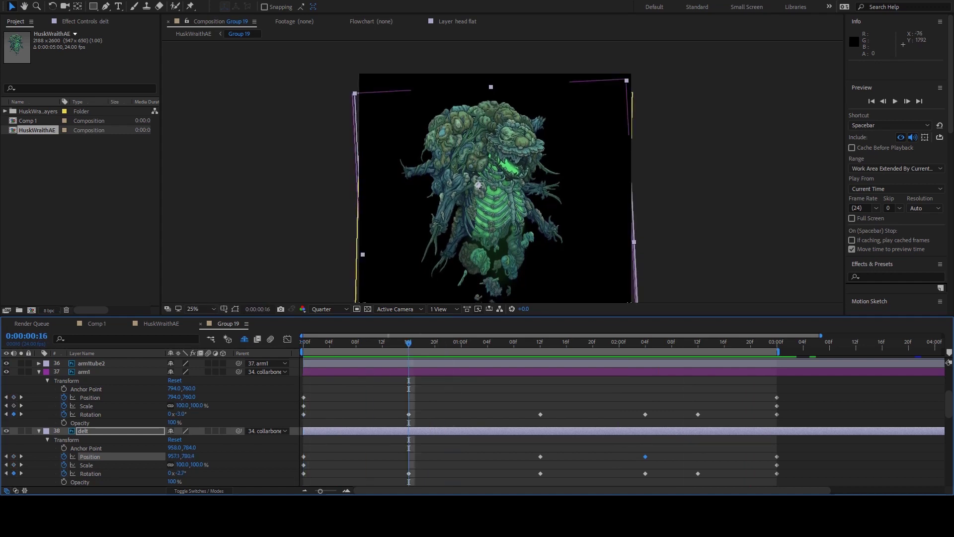
pyautogui.hotkey('ctrl', 'Up')
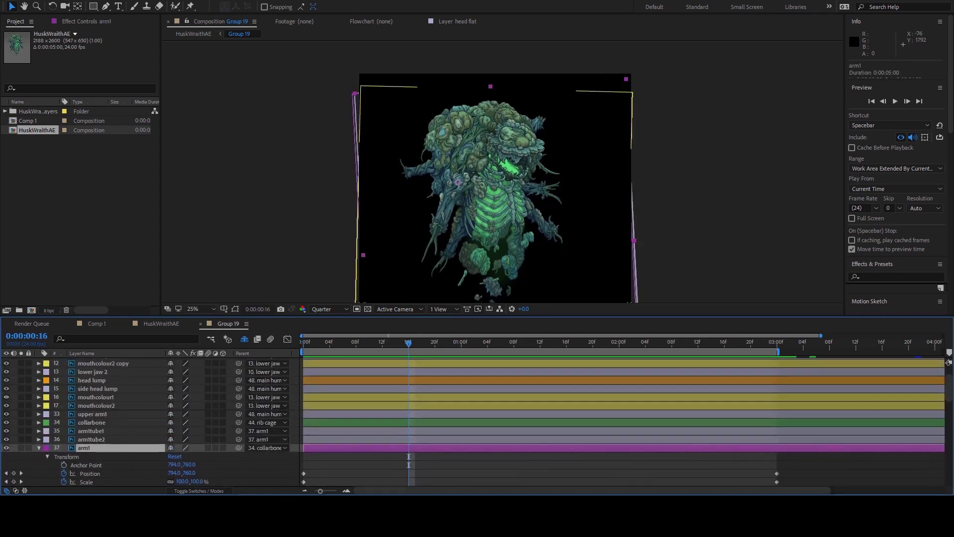
# Step: Parent arm3 to the collarbone layer
pyautogui.click(91, 422)
pyautogui.scroll(-3)
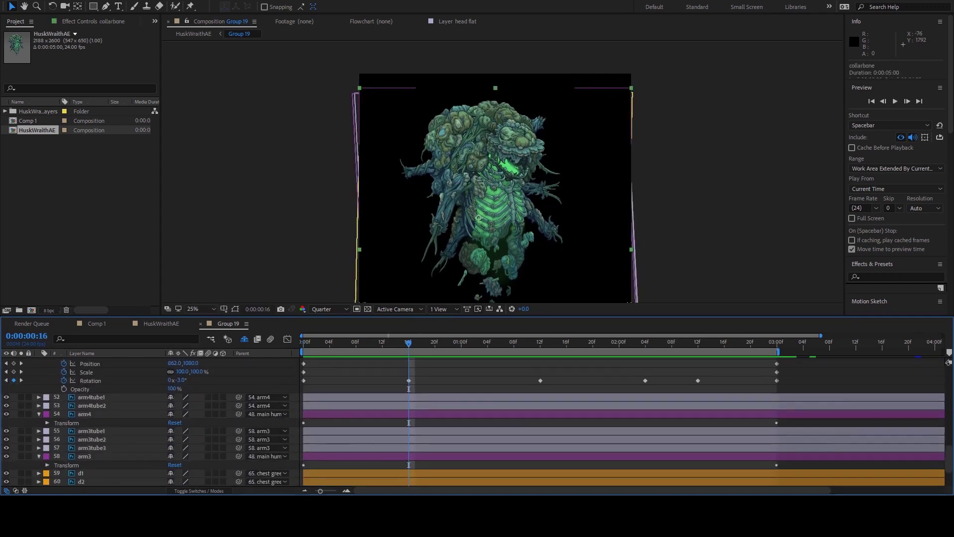
pyautogui.moveTo(238, 462); pyautogui.dragTo(124, 370)
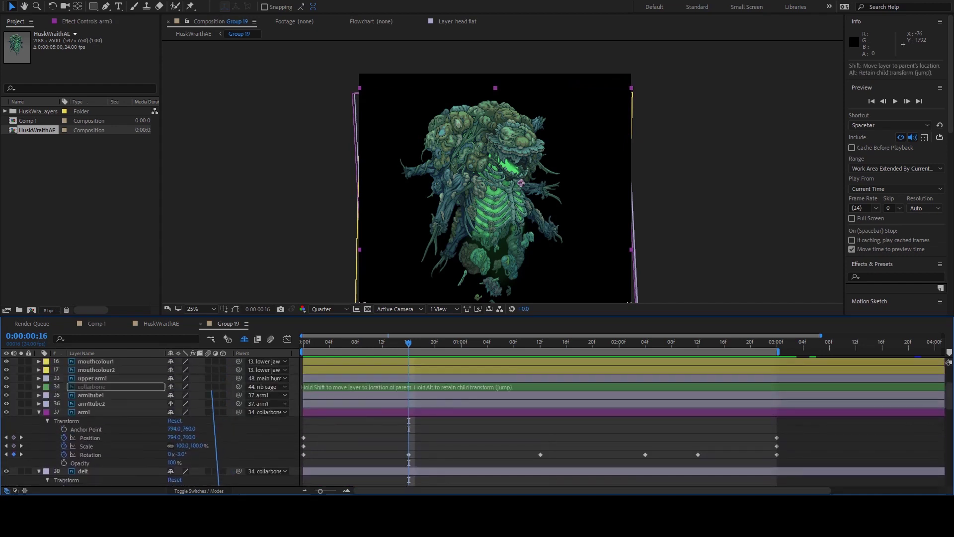
pyautogui.scroll(-3)
# Step: With arm3 and arm4 selected, rotate arm4 to 5.6° at 0:16 and nudge it left at 1:12
pyautogui.click(85, 388)
pyautogui.click(47, 397)
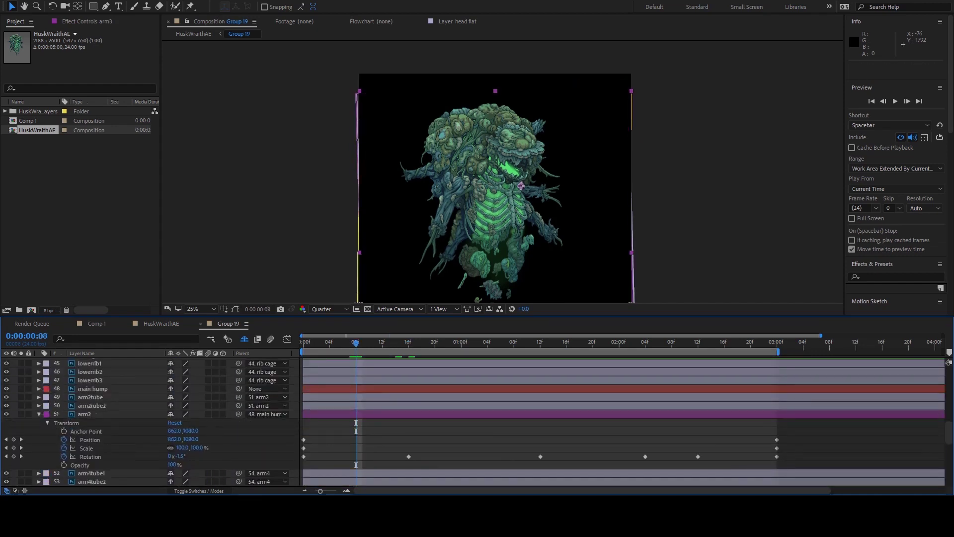
pyautogui.scroll(-3)
pyautogui.moveTo(490, 219); pyautogui.dragTo(443, 300)
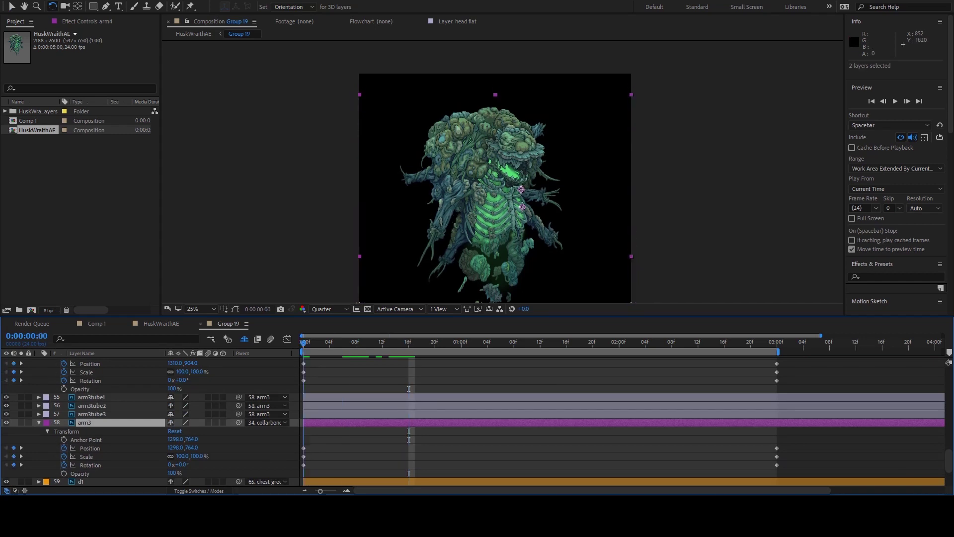
pyautogui.scroll(3)
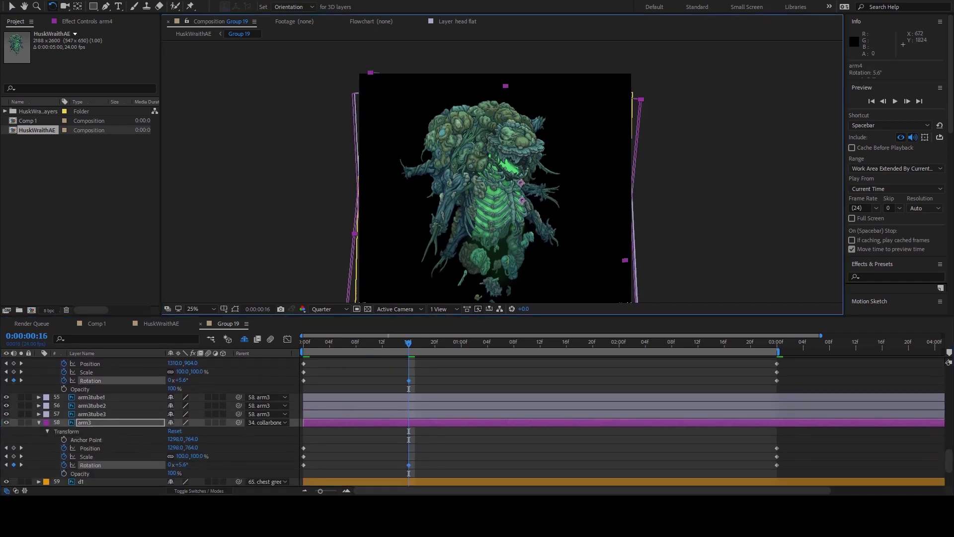
pyautogui.moveTo(409, 343); pyautogui.dragTo(541, 343)
pyautogui.moveTo(490, 219); pyautogui.dragTo(478, 234)
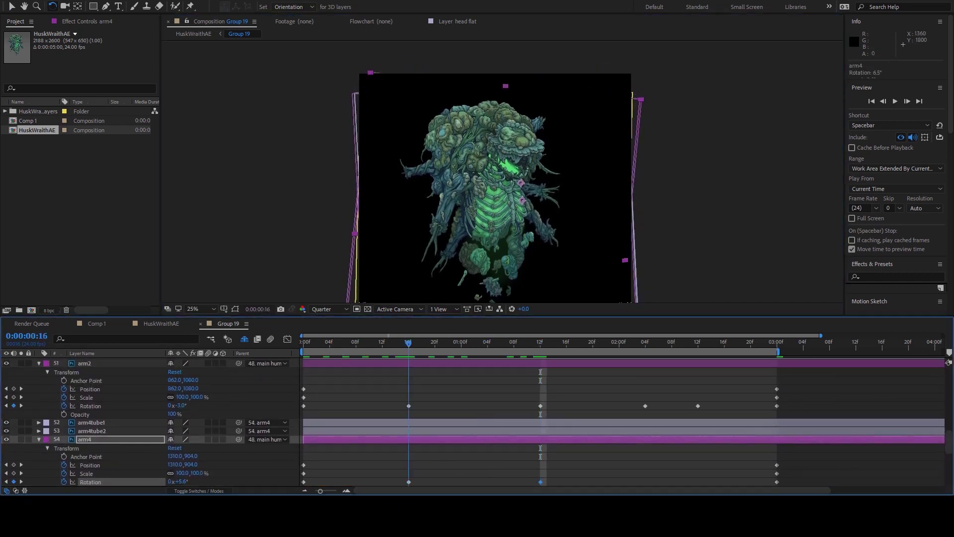
pyautogui.press('Left')
pyautogui.press('Left')
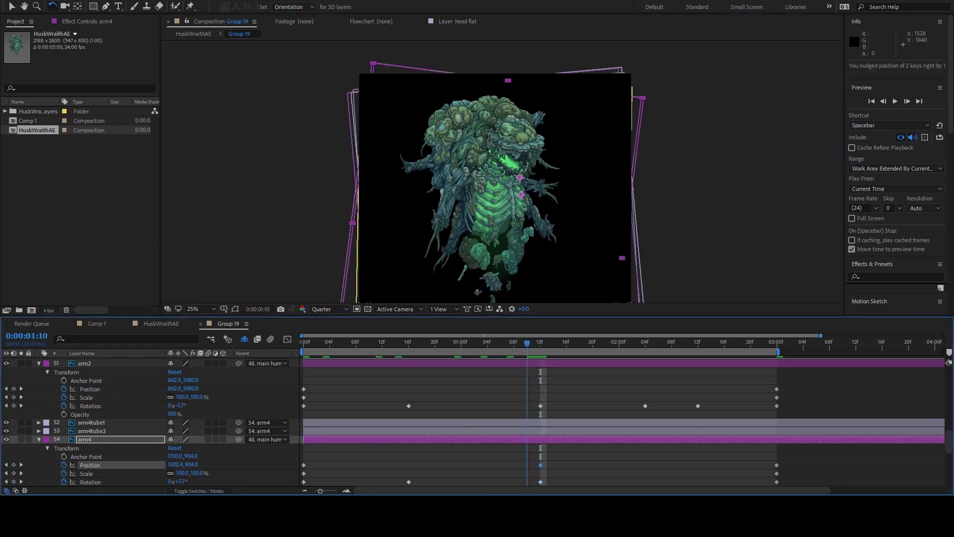
# Step: Rotate arm4 to -1.7° at 2:04, nudge its position, and key it again at 2:12
pyautogui.click(645, 343)
pyautogui.moveTo(551, 224); pyautogui.dragTo(553, 232)
pyautogui.press('Right')
pyautogui.press('k')
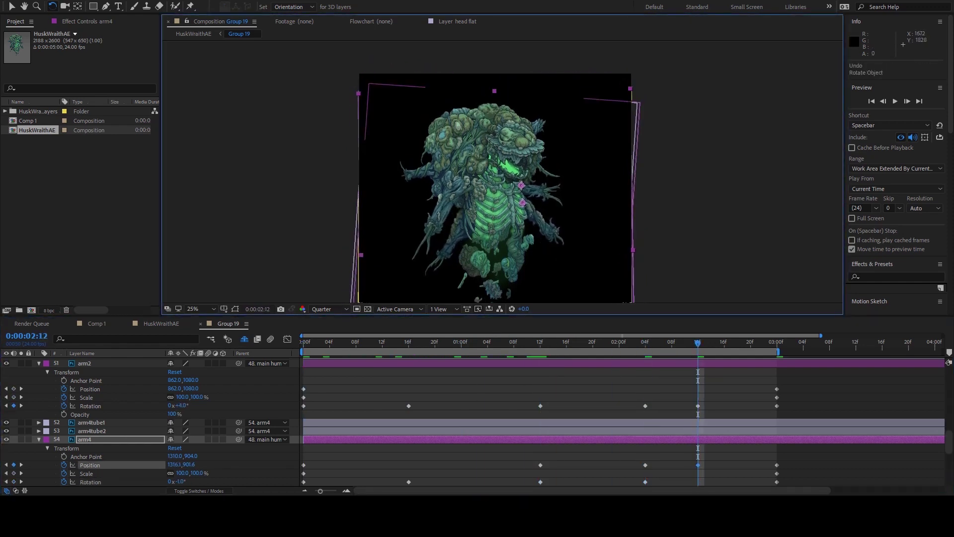
pyautogui.press('space')
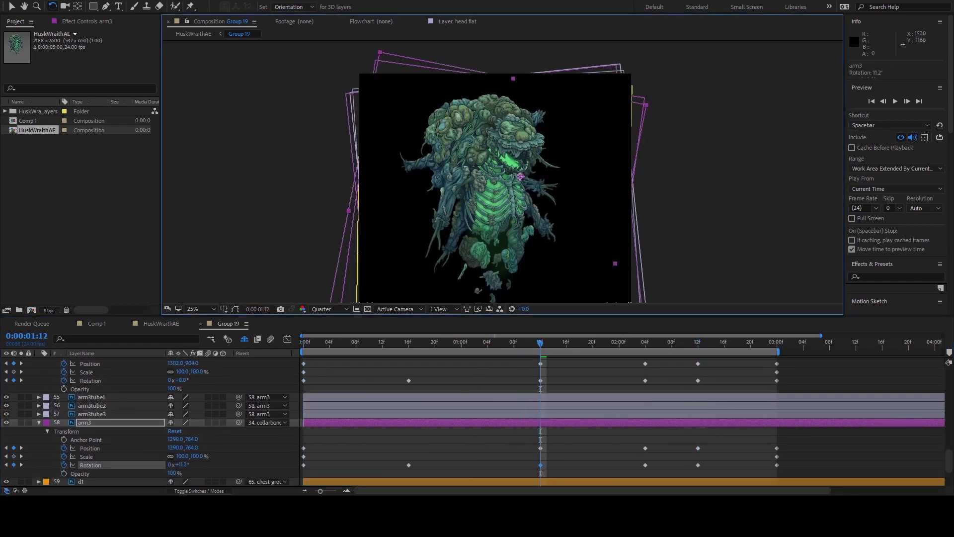
# Step: Check arm3's 12f rotation keyframe, undoing and redoing it, then preview again
pyautogui.click(541, 464)
pyautogui.press('space')
pyautogui.press('space')
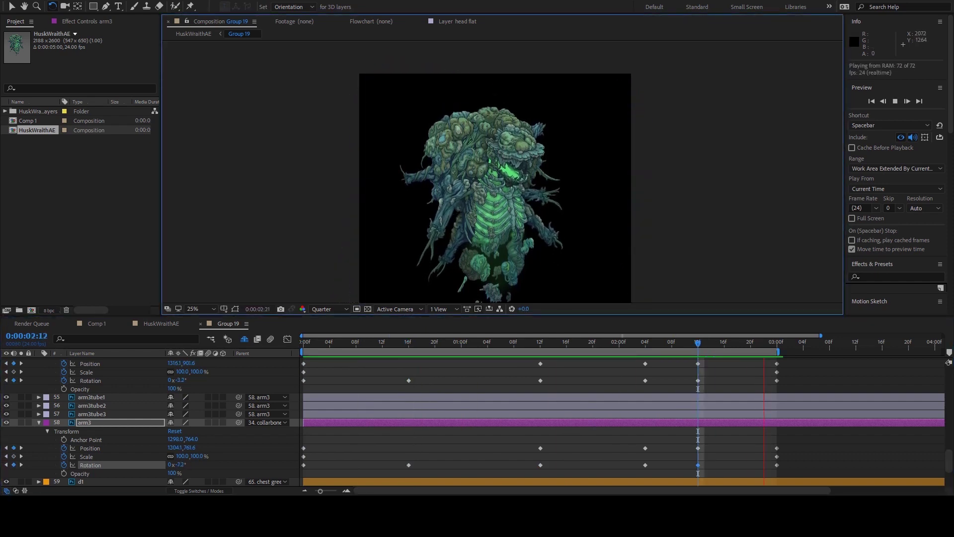
pyautogui.press('space')
pyautogui.hotkey('ctrl', 'z')
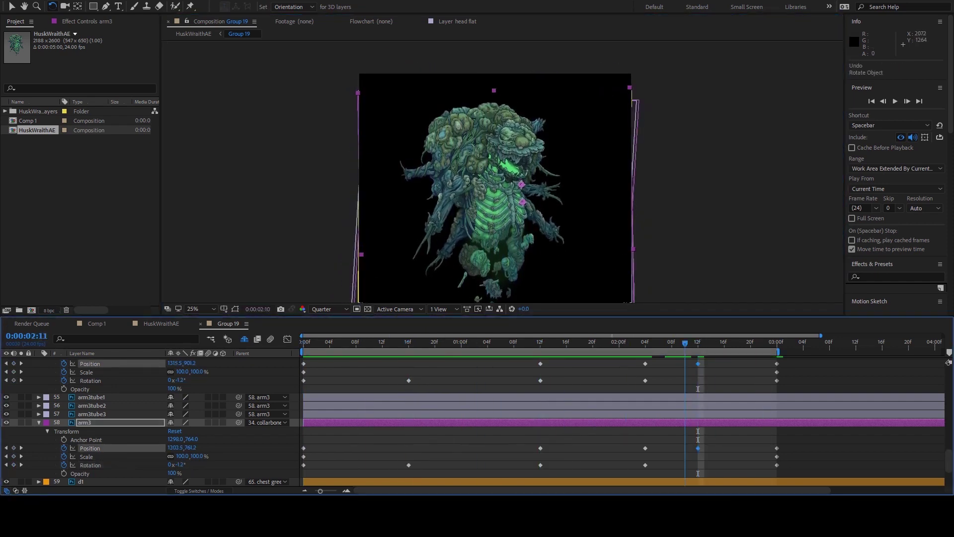
pyautogui.hotkey('ctrl', 'shift', 'z')
pyautogui.press('space')
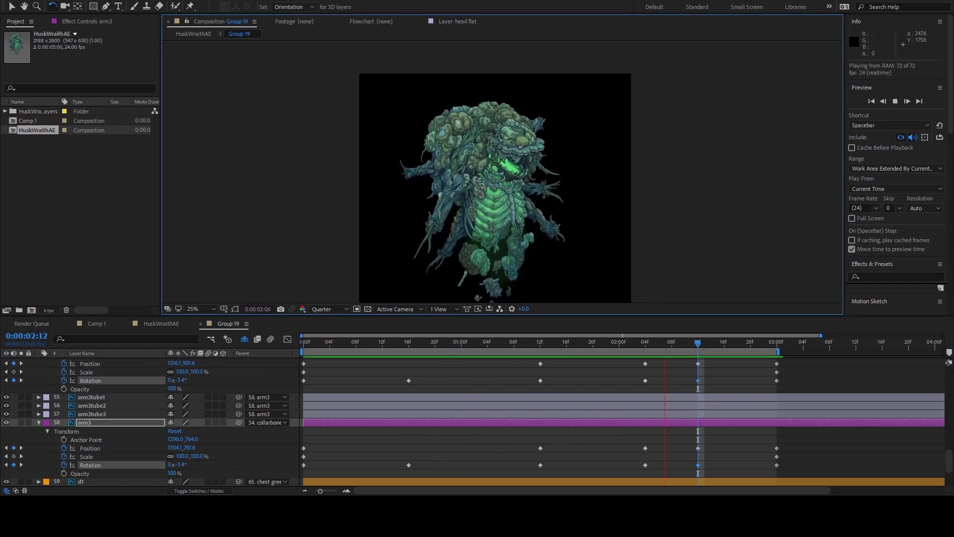
# Step: Select the head lump layer and return to the start of the timeline
pyautogui.click(458, 184)
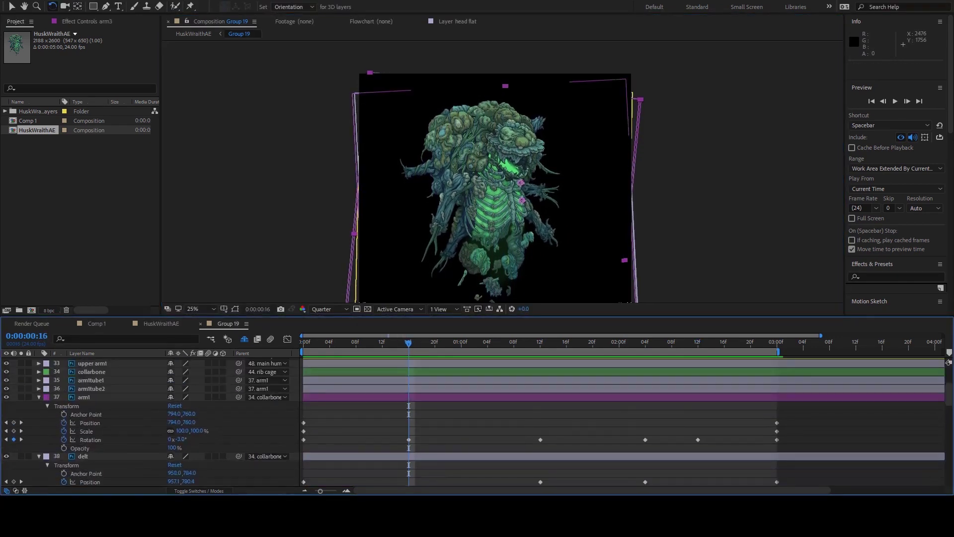
pyautogui.click(493, 146)
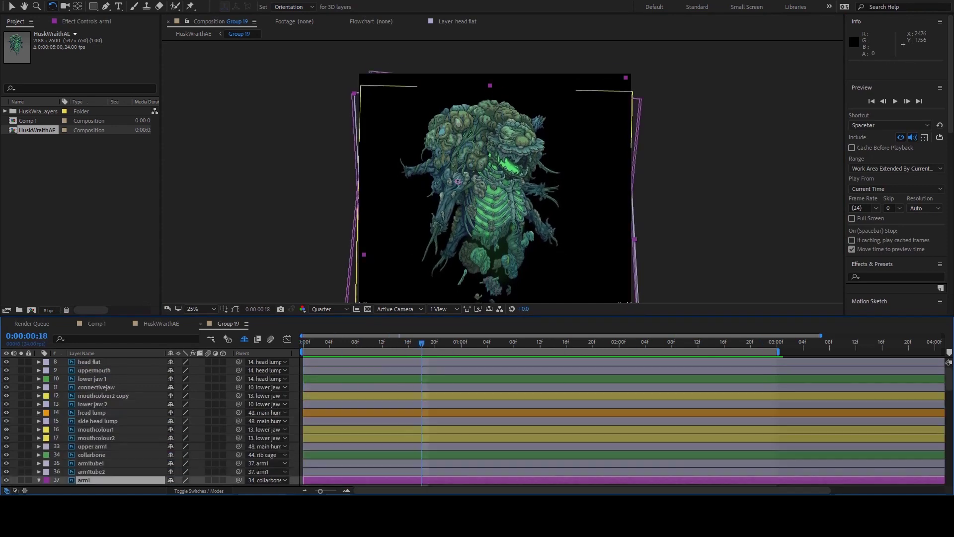
pyautogui.press('pageup')
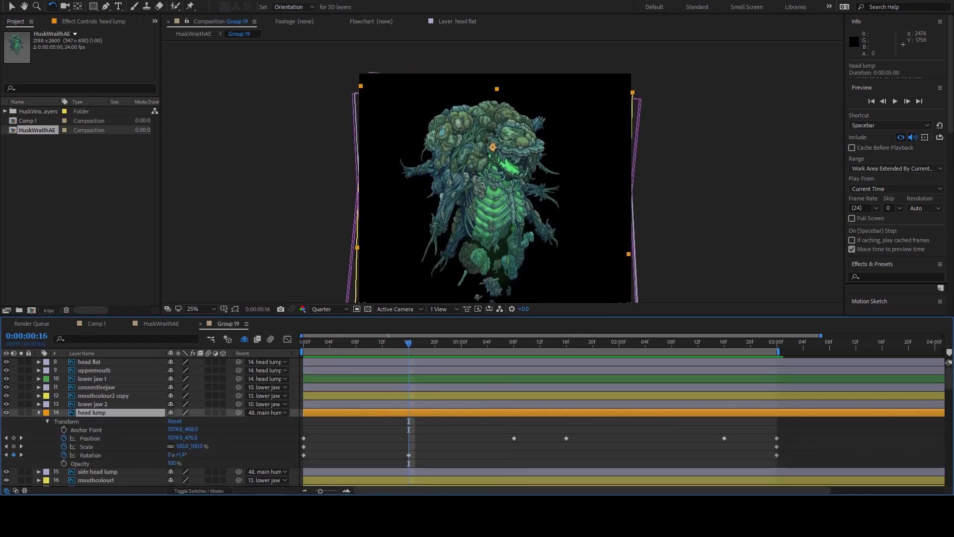
pyautogui.press('Home')
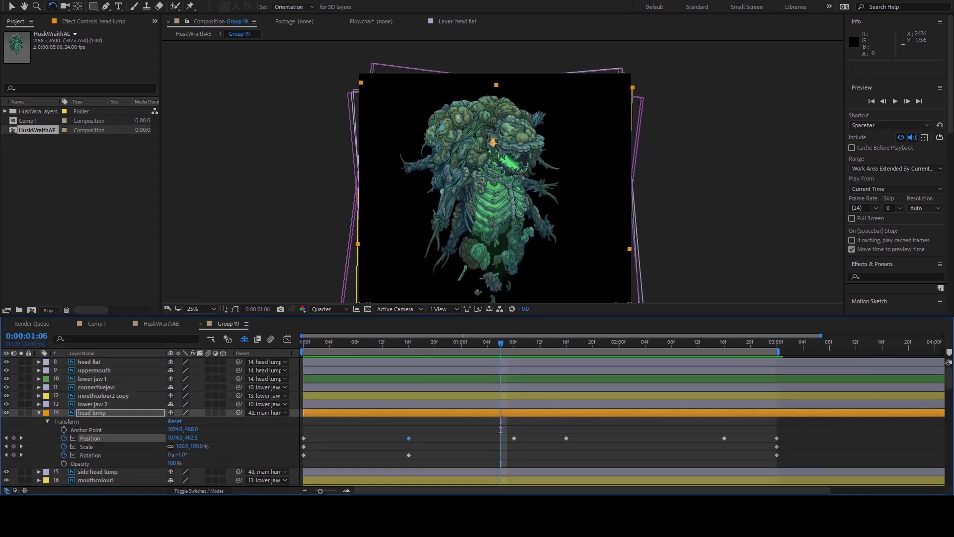
# Step: Inspect main hump's Position keyframes and select lowerrib2 while previewing
pyautogui.click(493, 149)
pyautogui.click(38, 396)
pyautogui.press('space')
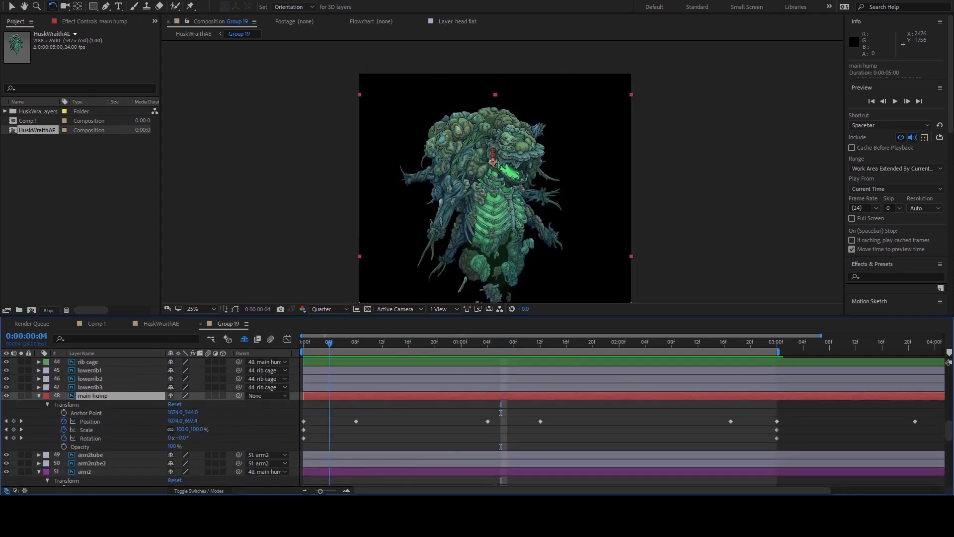
pyautogui.click(90, 421)
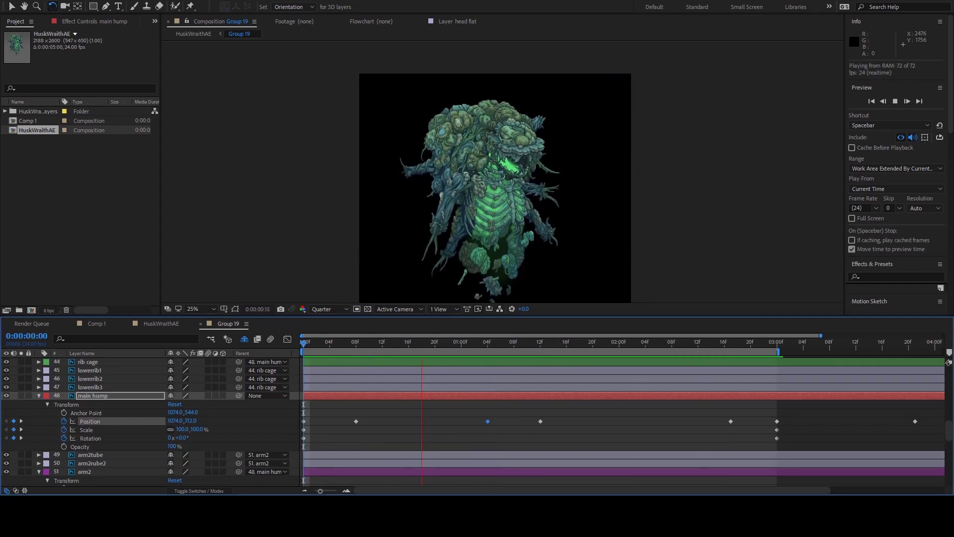
pyautogui.click(90, 378)
pyautogui.press('space')
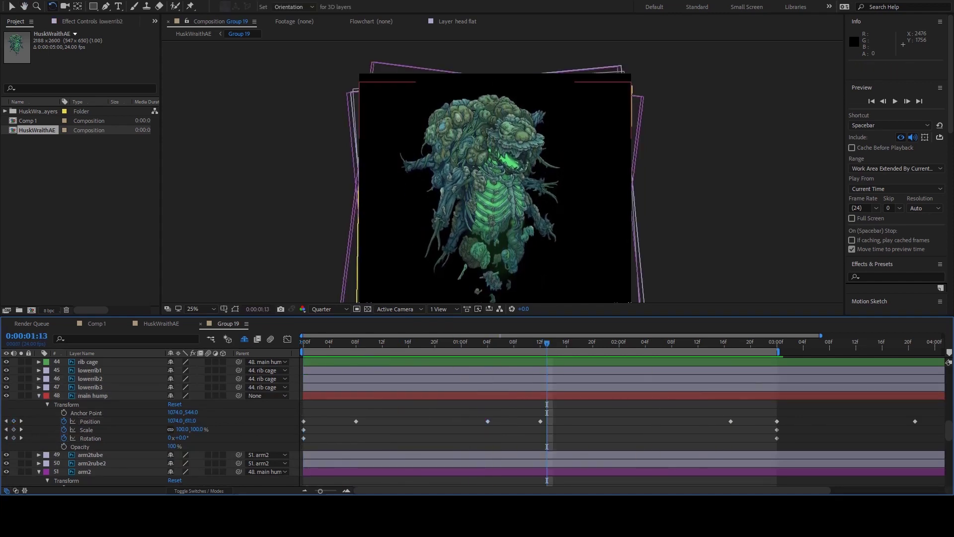
# Step: Shift the collarbone slightly to key its Position, then preview
pyautogui.click(90, 455)
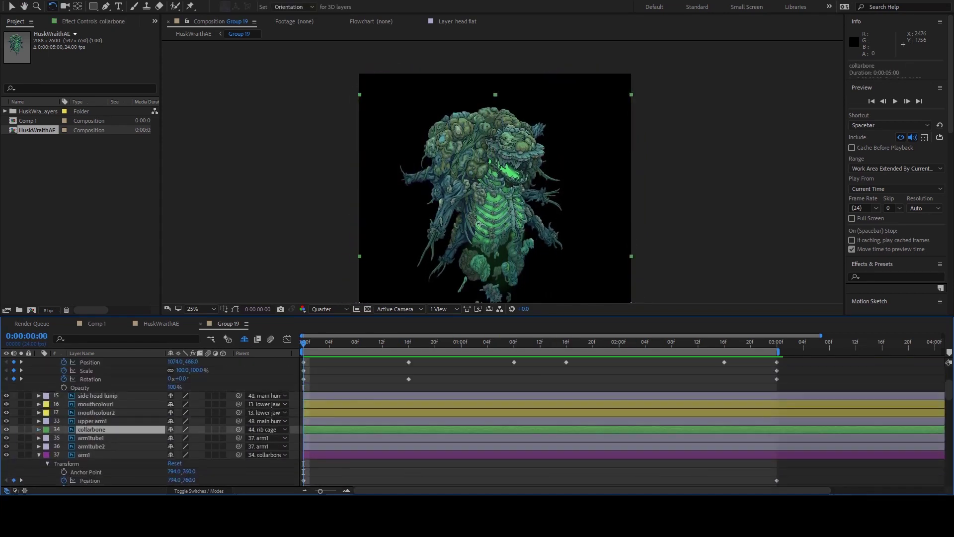
pyautogui.moveTo(304, 342); pyautogui.dragTo(408, 342)
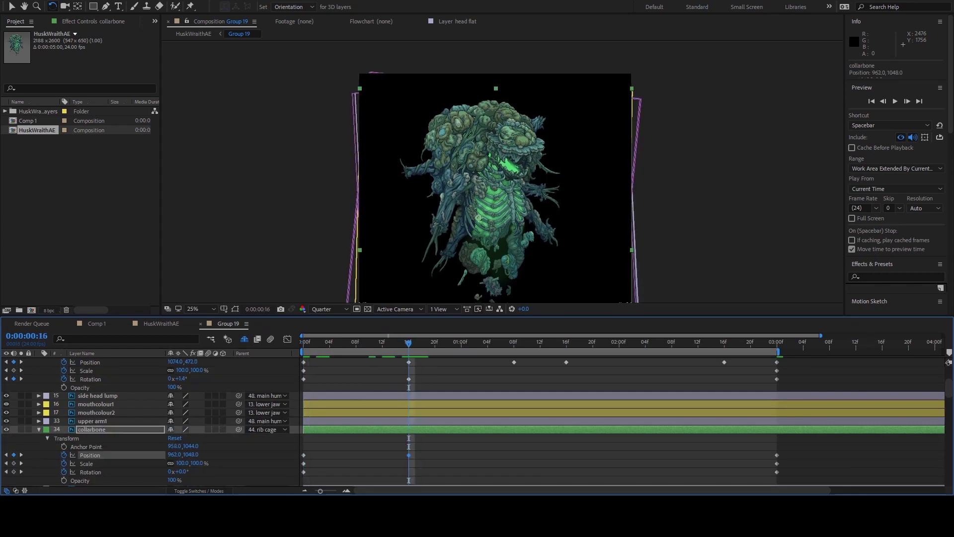
pyautogui.press('space')
pyautogui.press('space')
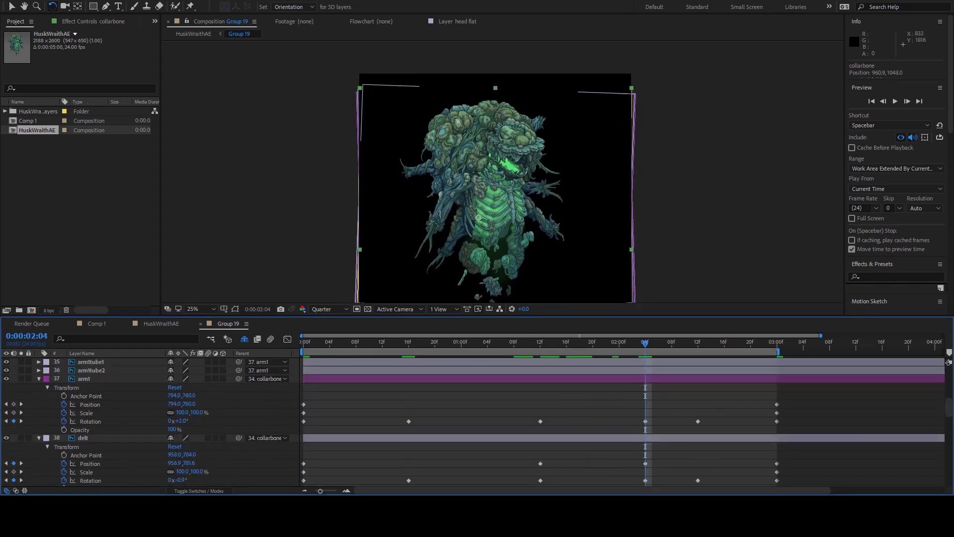
# Step: Try sliding delt's Position keyframe from 2:04 to 2:09, then undo it
pyautogui.moveTo(645, 464); pyautogui.dragTo(679, 463)
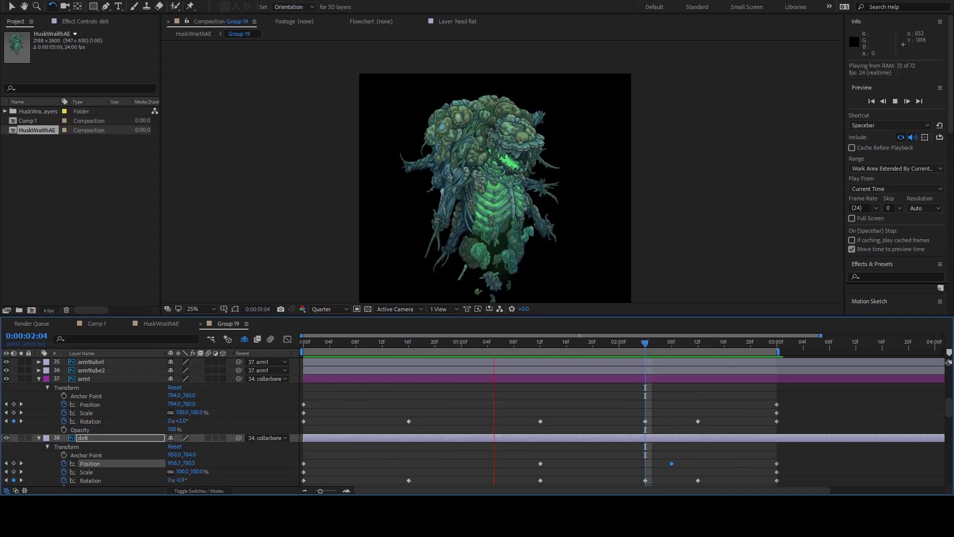
pyautogui.press('space')
pyautogui.hotkey('ctrl', 'z')
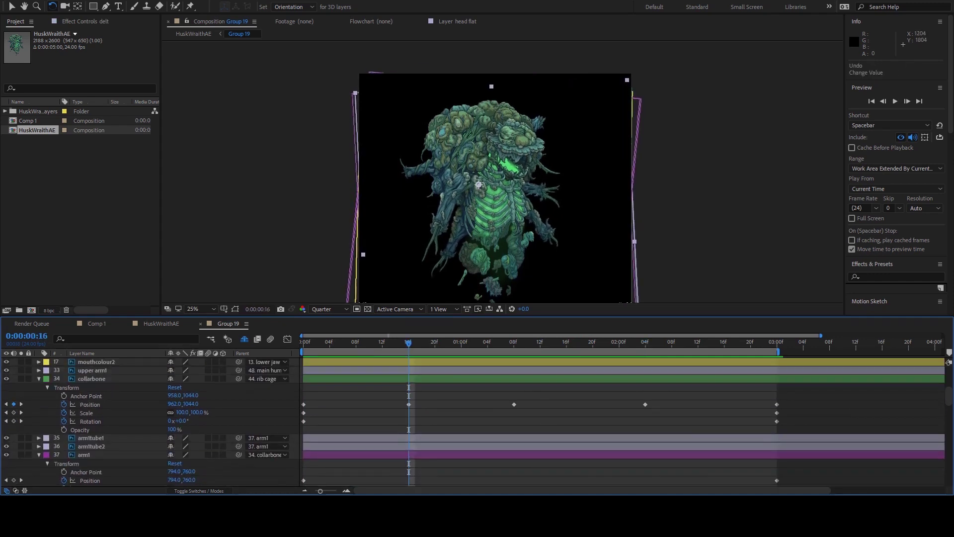
# Step: Check the collarbone's 1:08 keyframe, return to frame one, and select lower jaw 1
pyautogui.press('k')
pyautogui.click(479, 212)
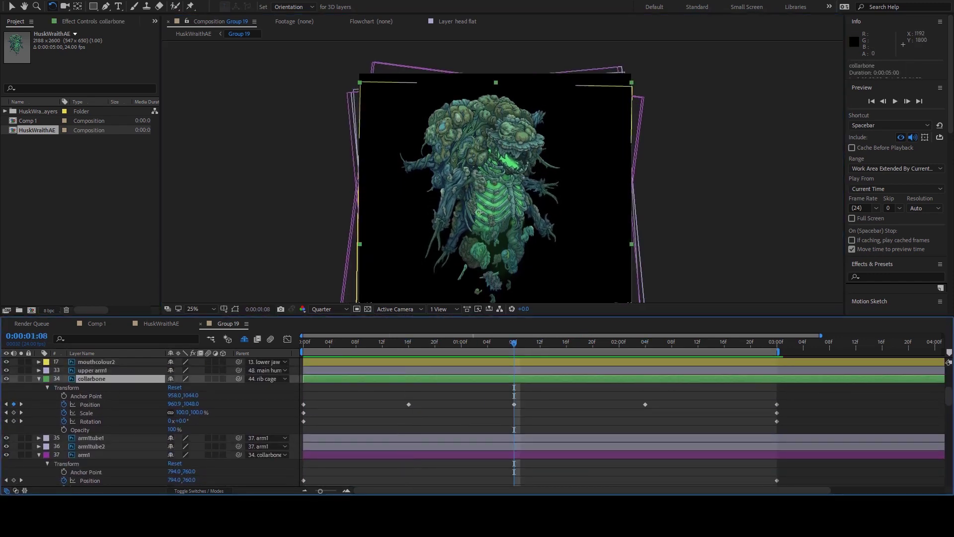
pyautogui.press('Home')
pyautogui.click(502, 162)
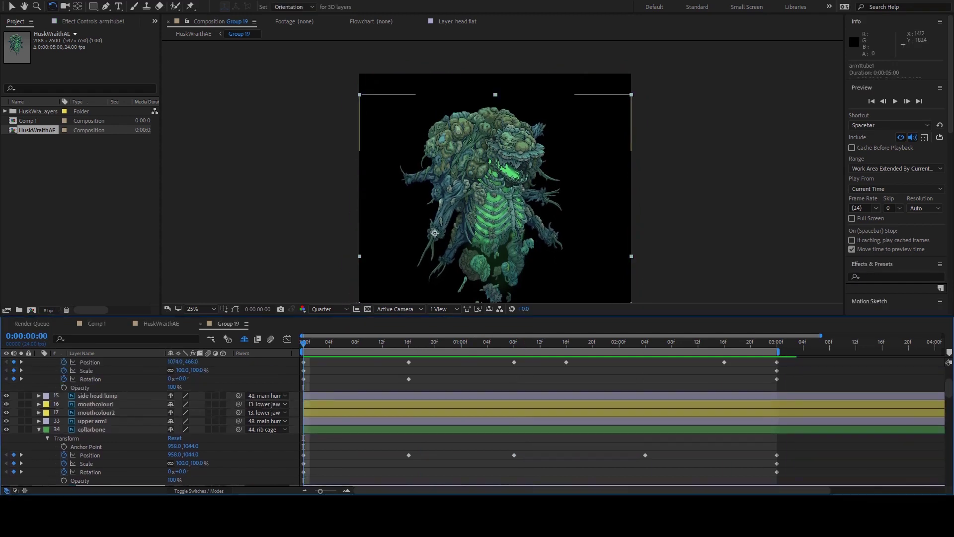
pyautogui.click(507, 172)
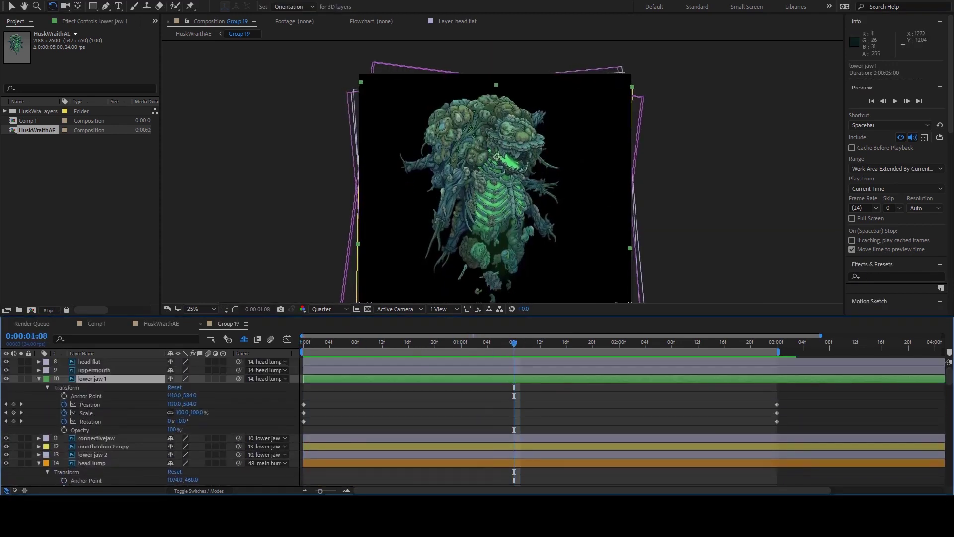
# Step: Nudge lower jaw 1 slightly right and preview its Position keyframes
pyautogui.press('Right')
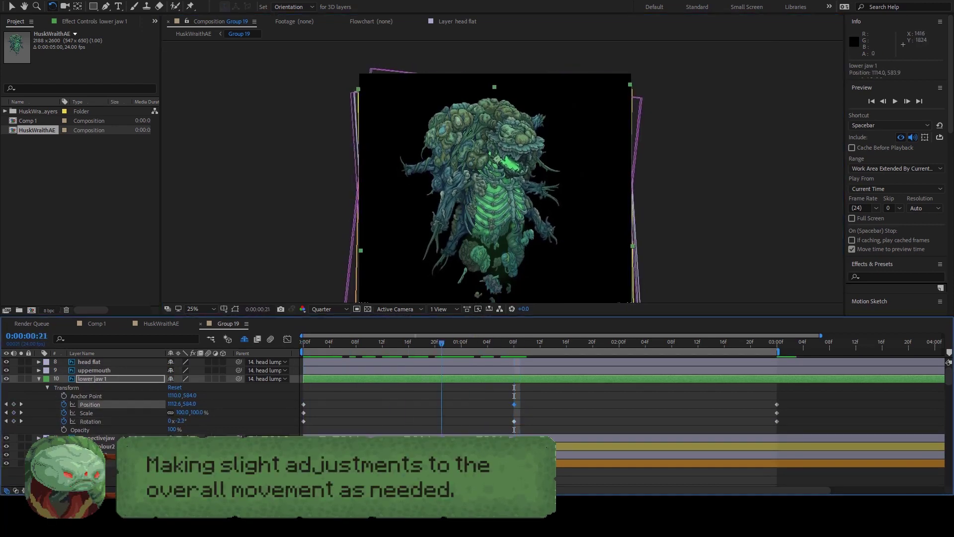
pyautogui.press('space')
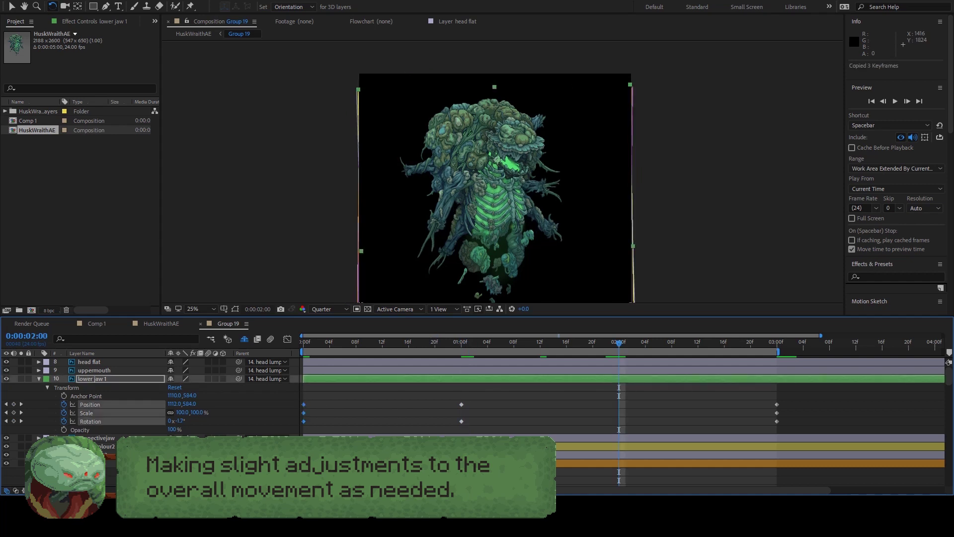
pyautogui.click(90, 404)
pyautogui.press('Home')
pyautogui.press('space')
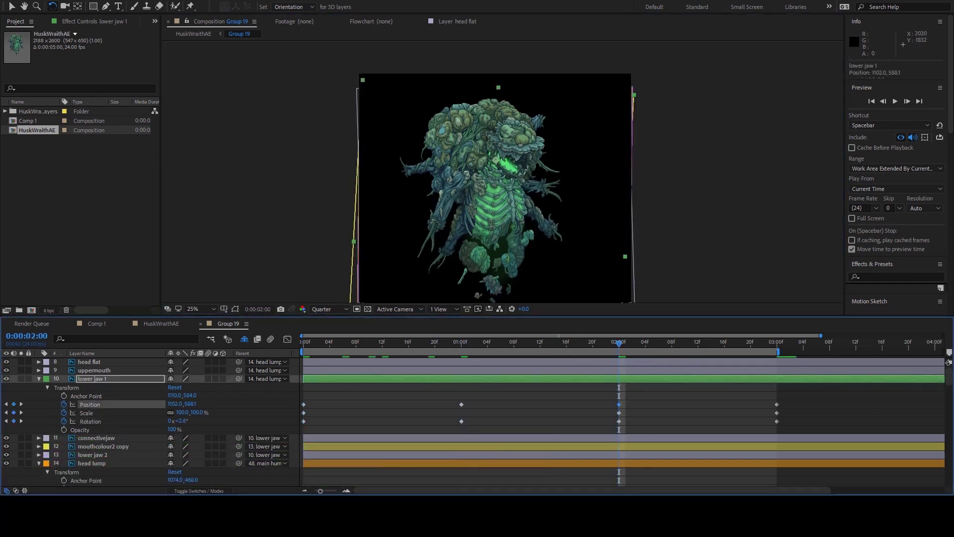
pyautogui.press('space')
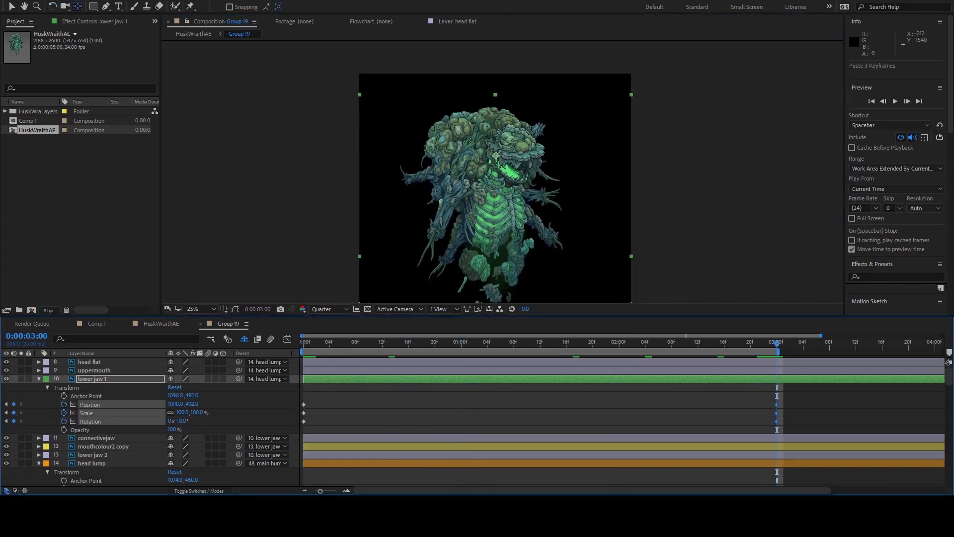
# Step: Tilt lower jaw 1 to about -6° and add a Position keyframe at 2:00
pyautogui.moveTo(514, 167); pyautogui.dragTo(519, 168)
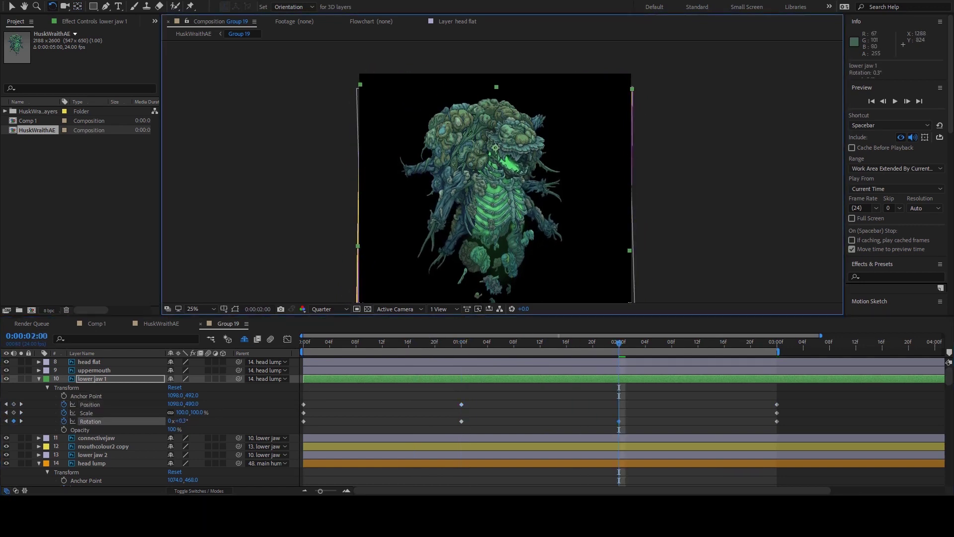
pyautogui.hotkey('alt', 'shift', 'p')
pyautogui.press('space')
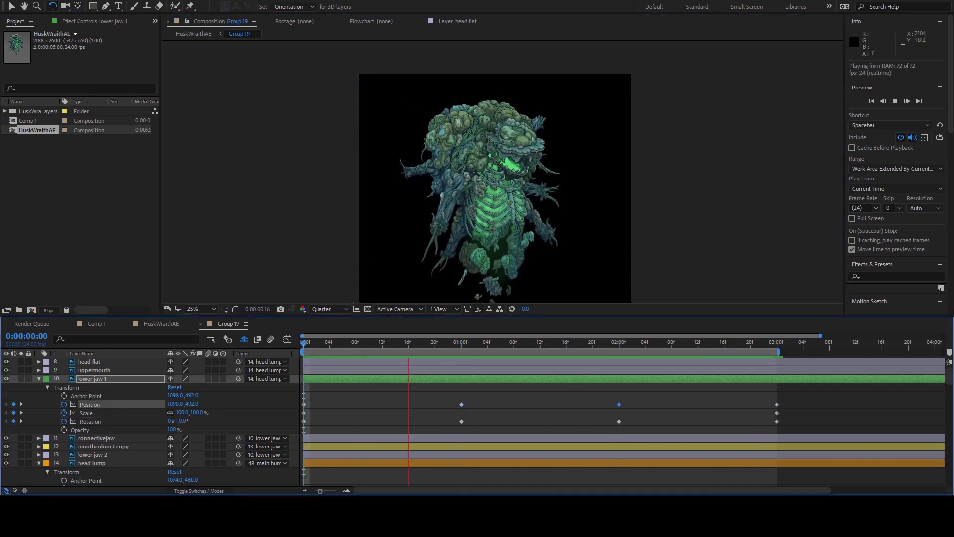
# Step: Go to lower jaw 1's keyframes around 1:16 and preview the jaw motion
pyautogui.press('space')
pyautogui.scroll(-3)
pyautogui.press('pageup')
pyautogui.press('pageup')
pyautogui.hotkey('ctrl', 'v')
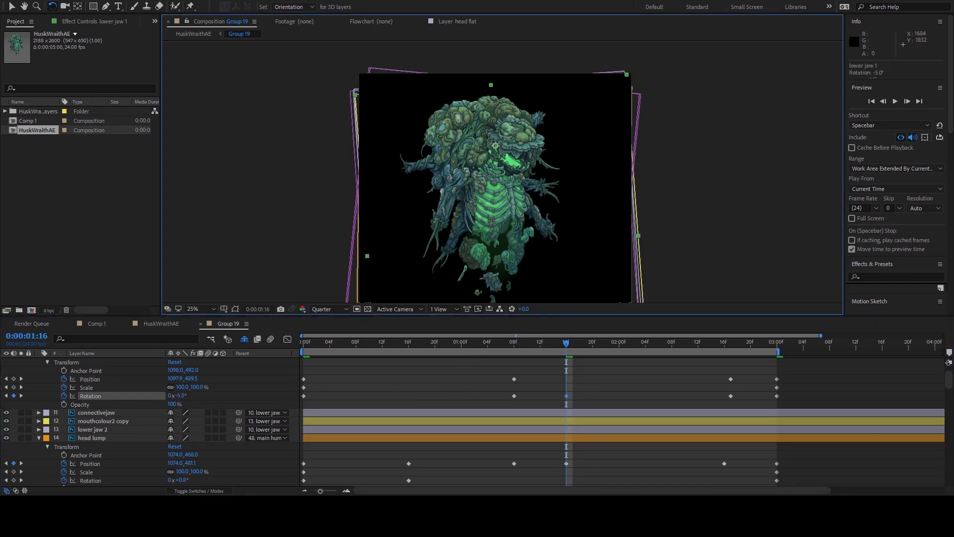
pyautogui.press('space')
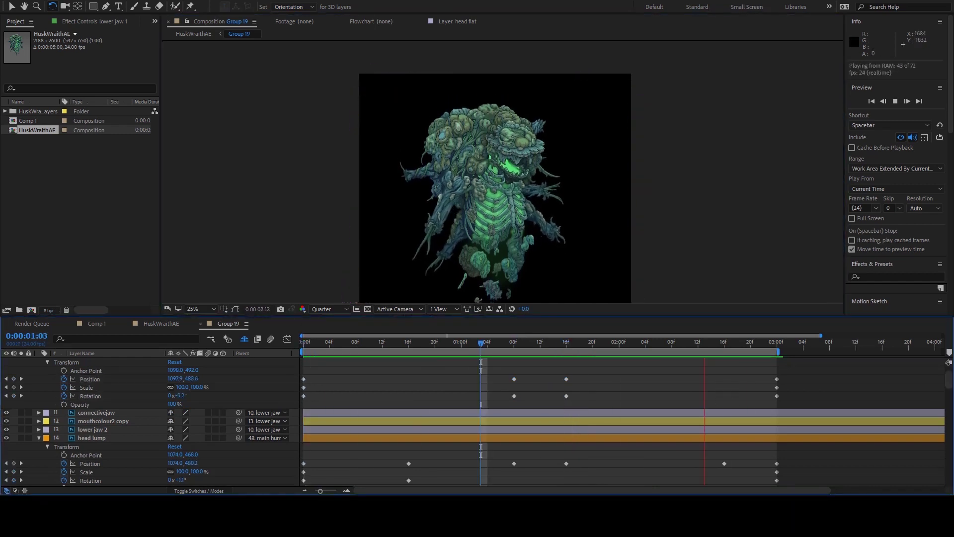
pyautogui.press('space')
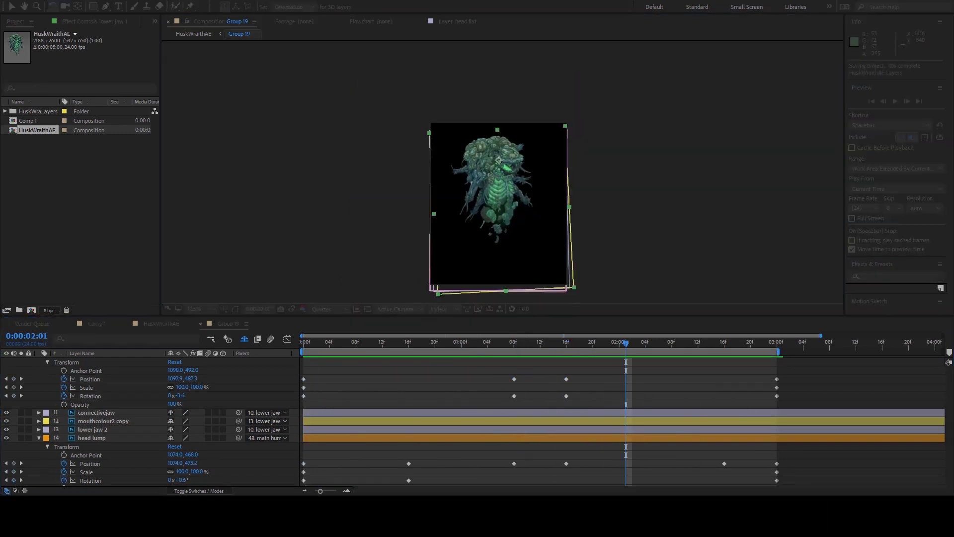
# Step: Delete lower jaw 1's extra Position keyframe at 1:16 and re-preview
pyautogui.press('k')
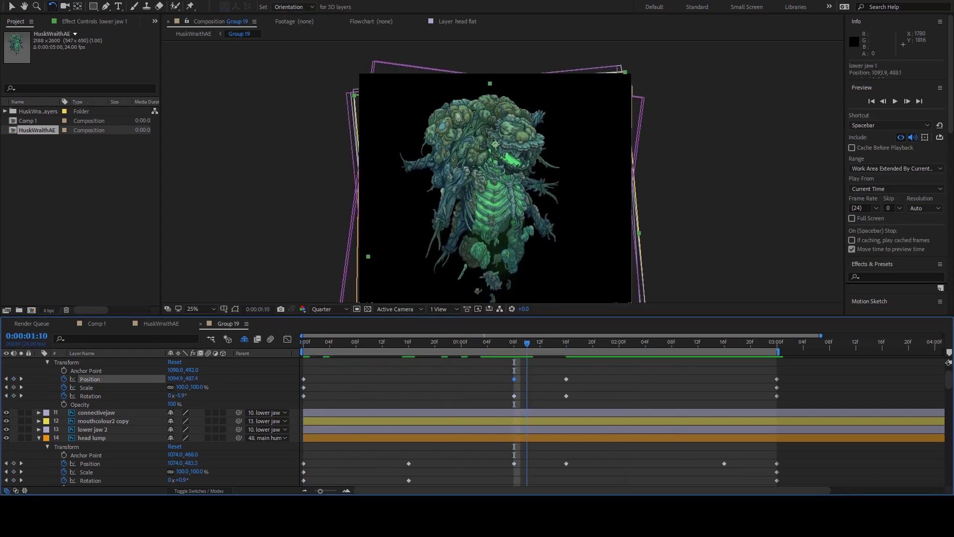
pyautogui.press('k')
pyautogui.press('Delete')
pyautogui.press('Home')
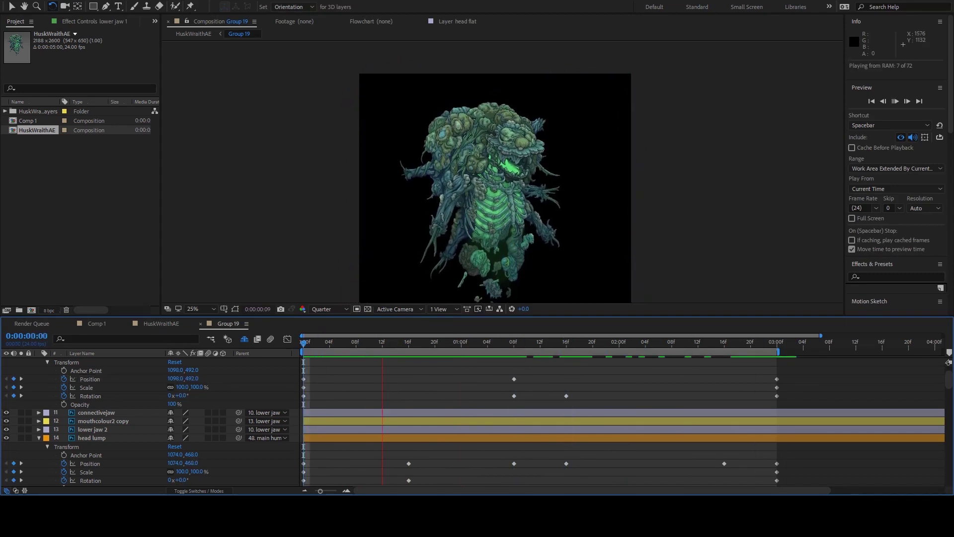
pyautogui.press('space')
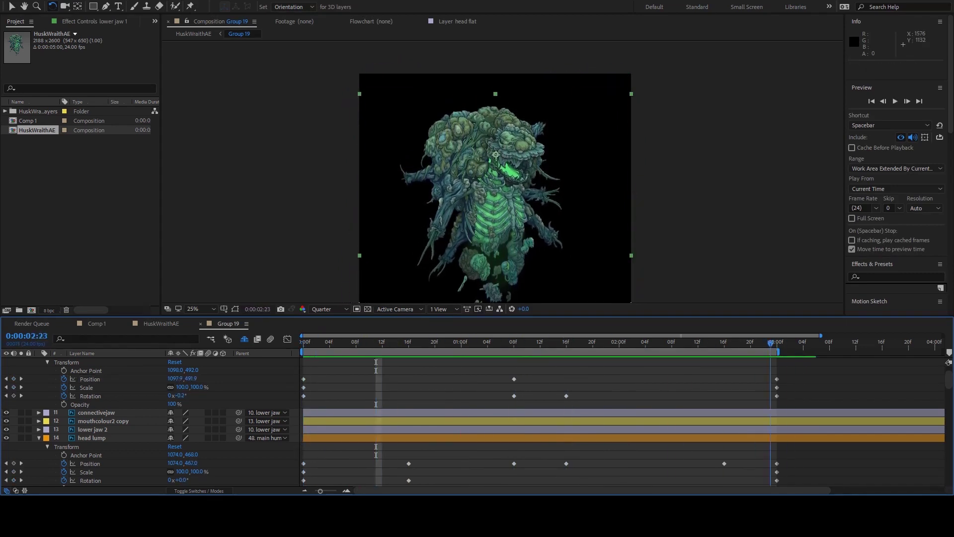
pyautogui.click(92, 438)
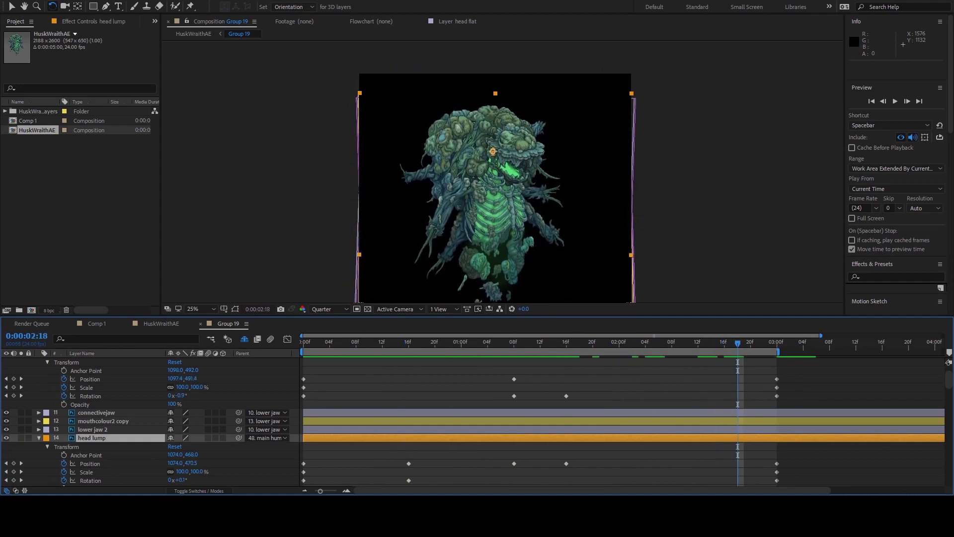
# Step: Raise the head lump at 2:18 and tilt it to about -0.6° at 1:16
pyautogui.press('Up')
pyautogui.press('Up')
pyautogui.press('Up')
pyautogui.press('Up')
pyautogui.press('Up')
pyautogui.press('Up')
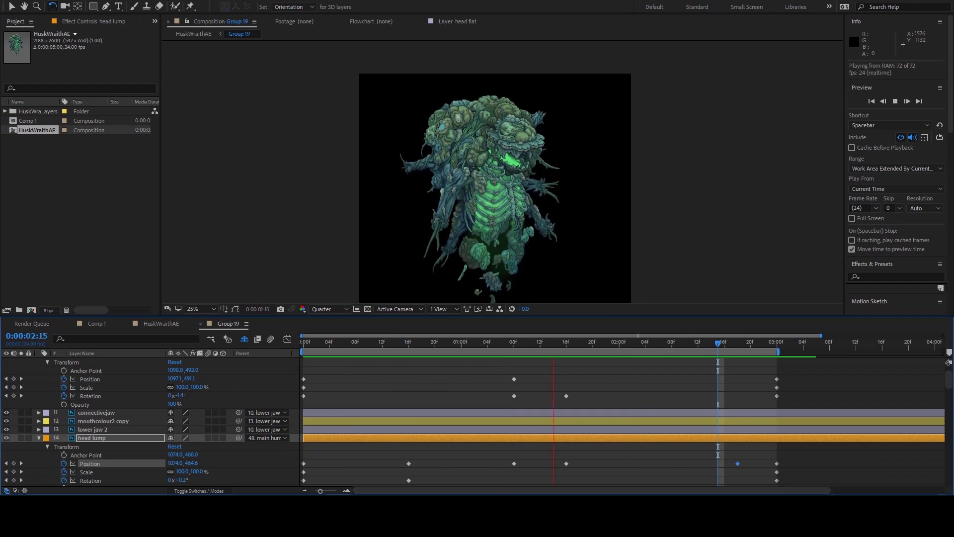
pyautogui.click(573, 343)
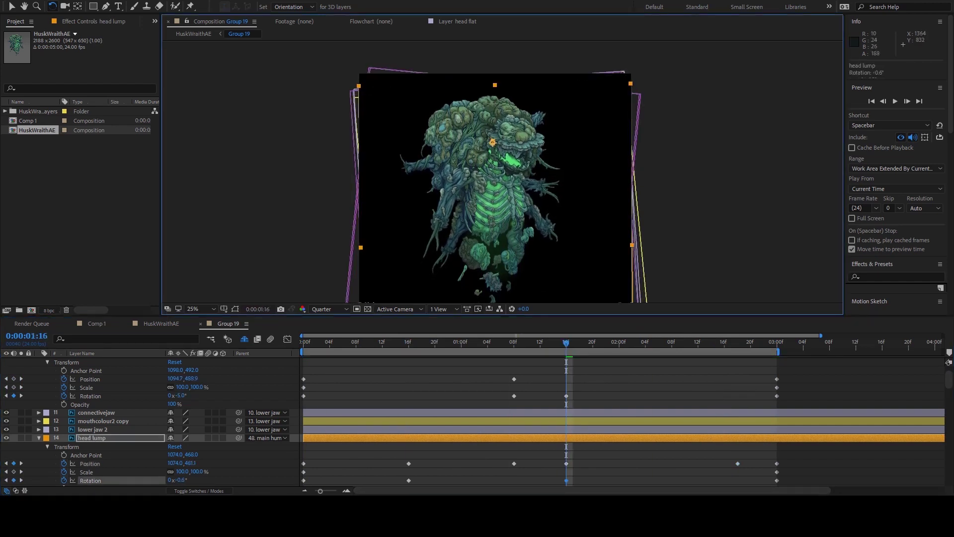
pyautogui.moveTo(180, 480); pyautogui.dragTo(169, 481)
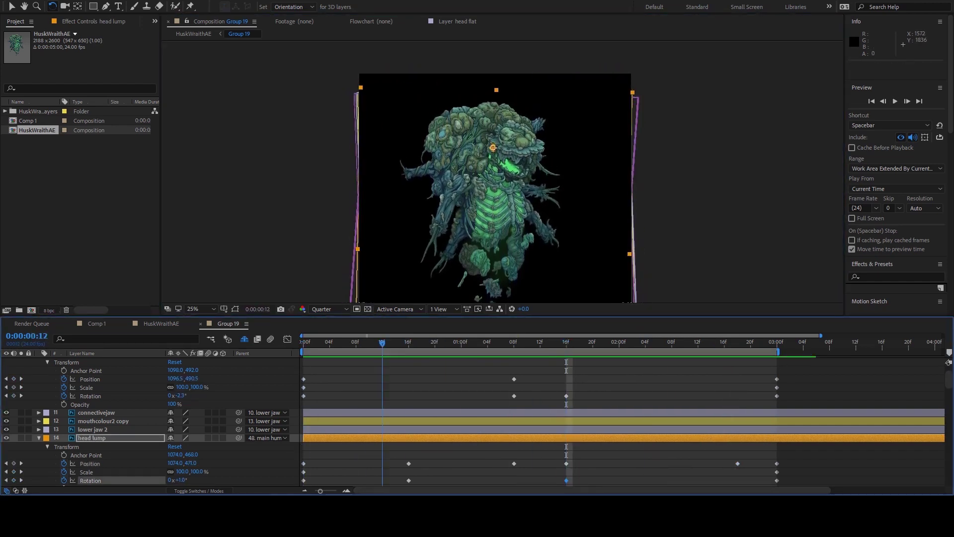
pyautogui.click(409, 464)
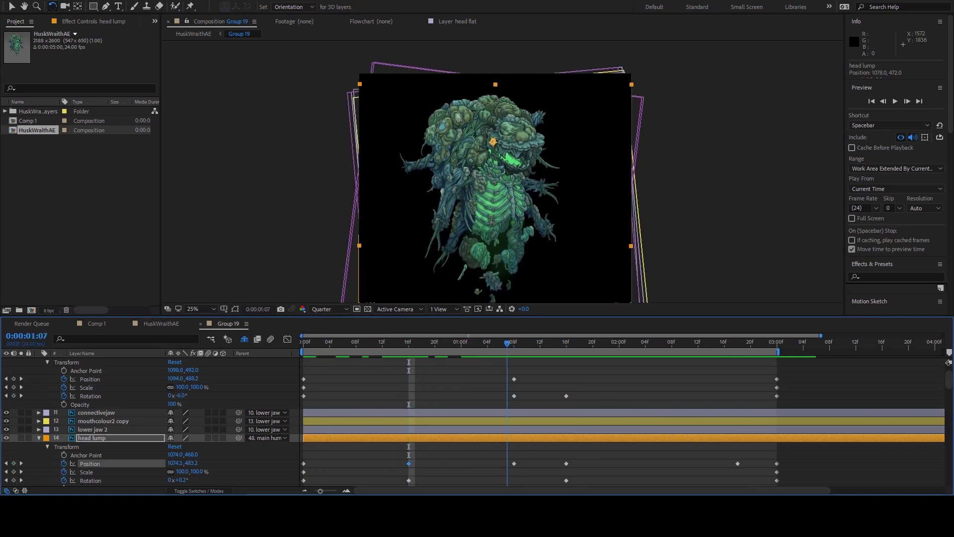
pyautogui.press('k')
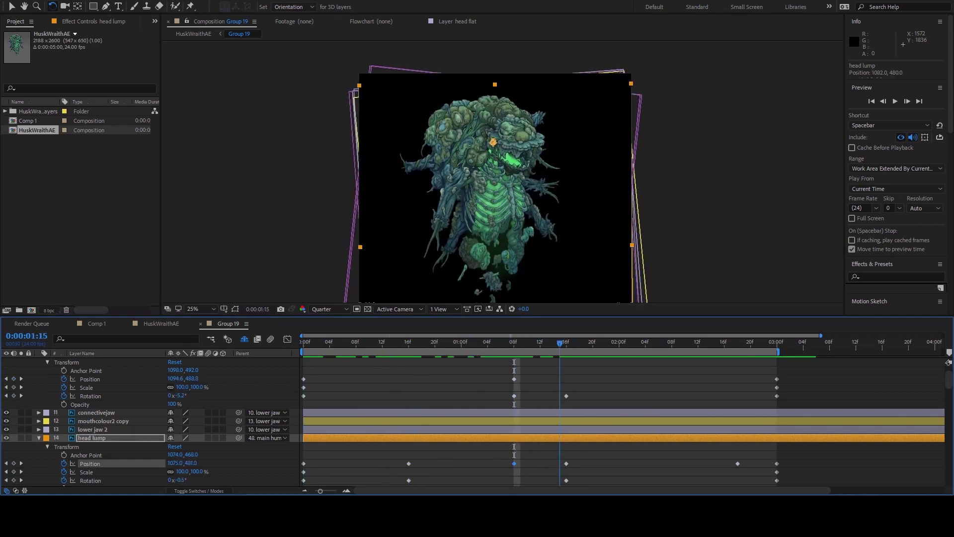
pyautogui.press('k')
# Step: Nudge the head lump slightly right and preview the loop again
pyautogui.press('Home')
pyautogui.press('space')
pyautogui.press('space')
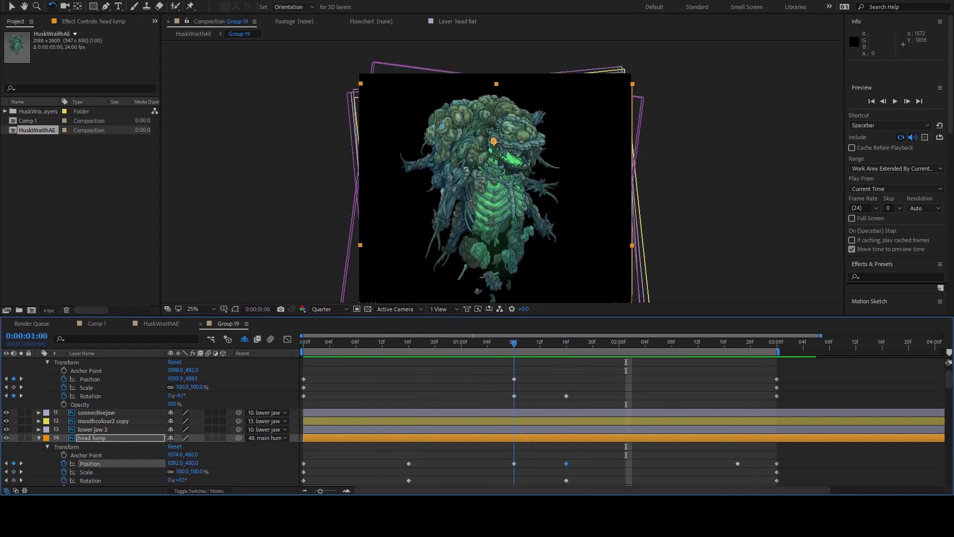
pyautogui.press('space')
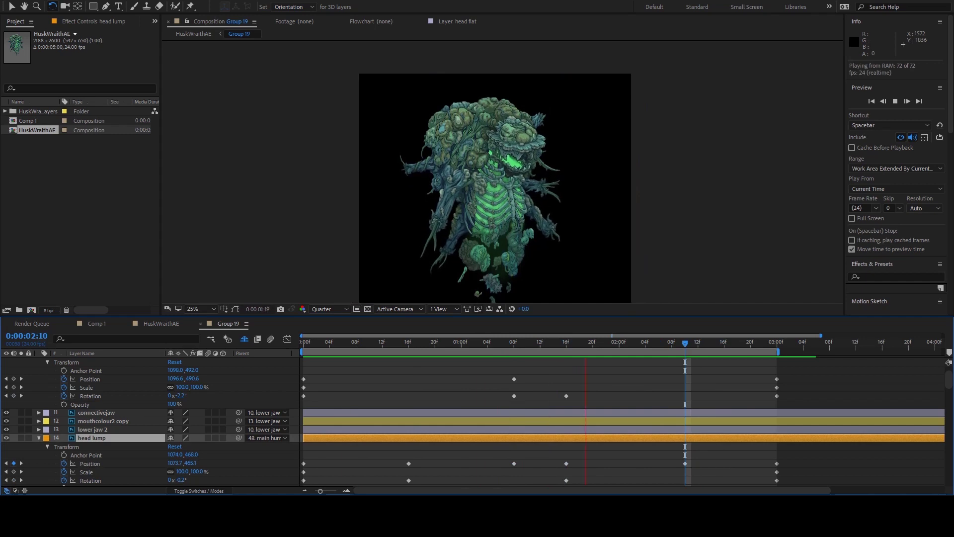
pyautogui.press('space')
pyautogui.press('Right')
pyautogui.press('space')
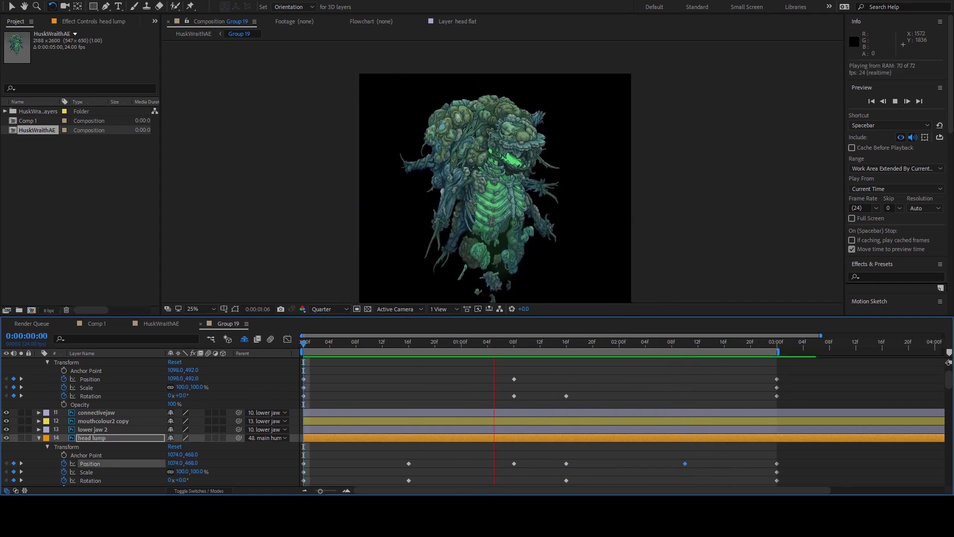
# Step: Preview at 12.5% view, restore 25%, and return to the first frame
pyautogui.press('space')
pyautogui.press(',')
pyautogui.press('space')
pyautogui.press('space')
pyautogui.press('.')
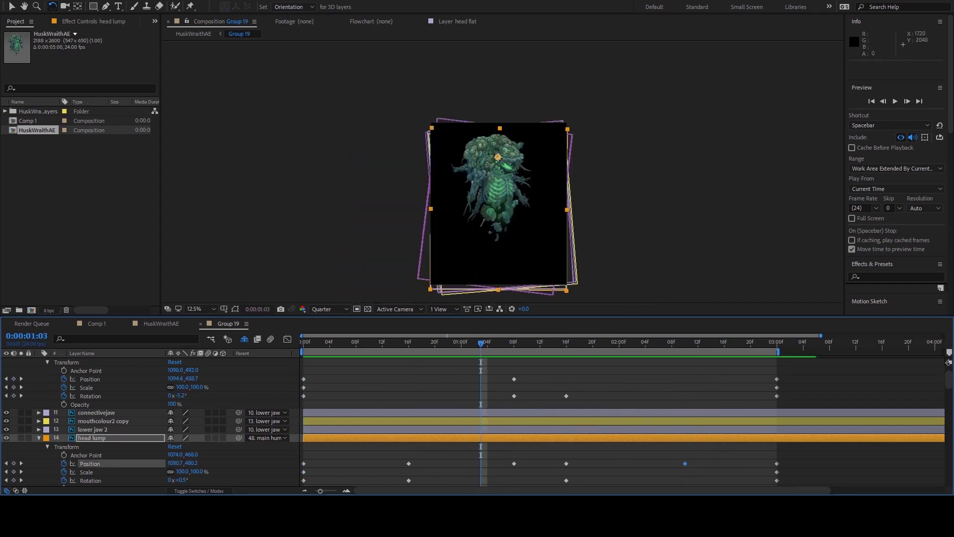
pyautogui.press('Home')
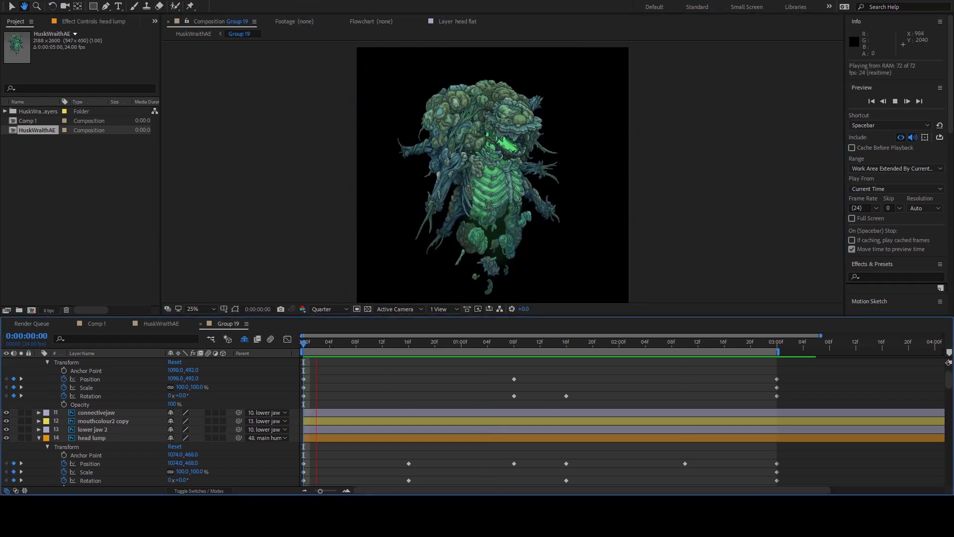
# Step: Rotate the connectivejaw layer to create keyframes around 1:08 and 1:16
pyautogui.press('v')
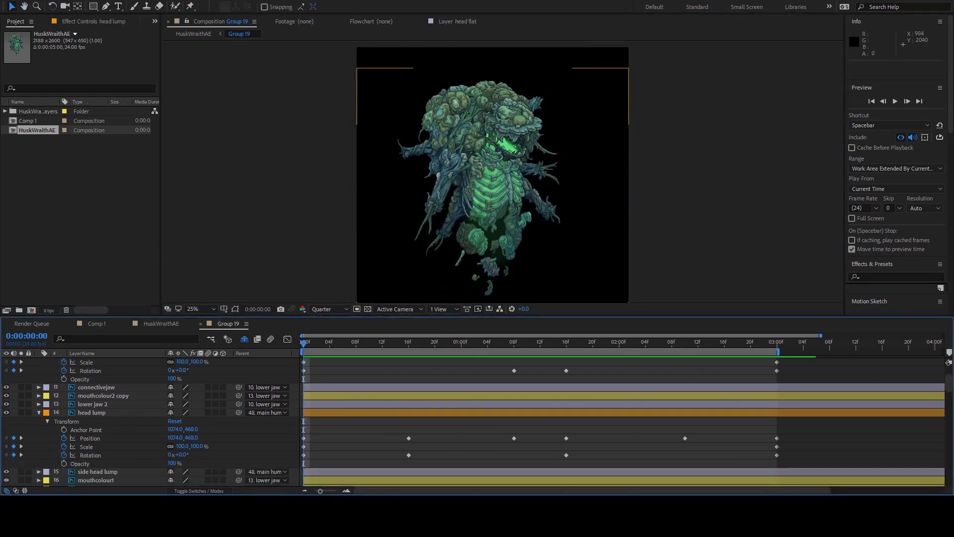
pyautogui.click(96, 431)
pyautogui.press('.')
pyautogui.press('w')
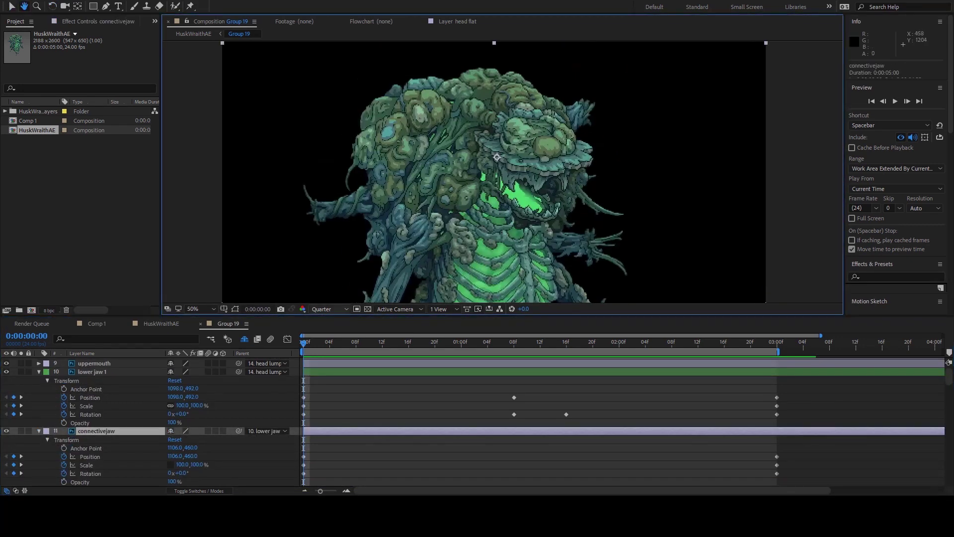
pyautogui.press('space')
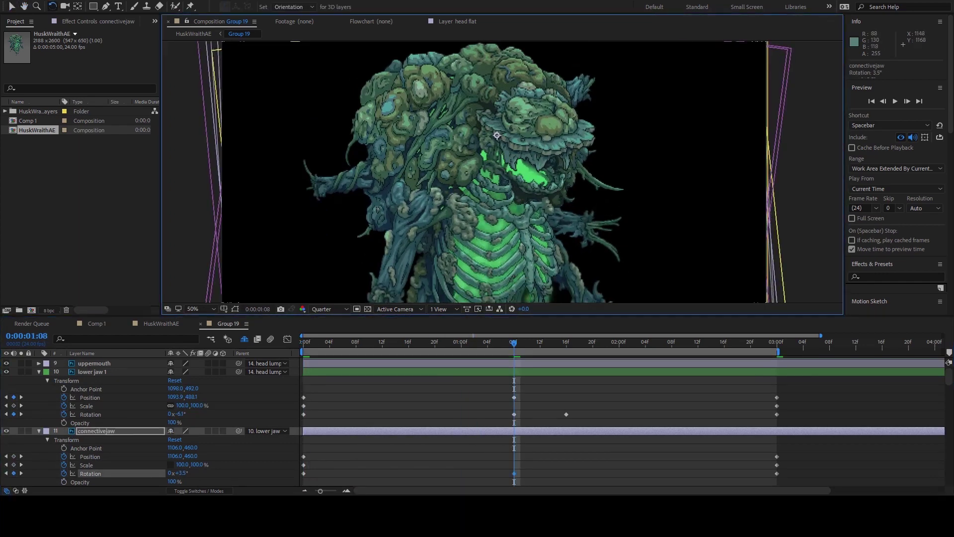
pyautogui.moveTo(500, 135); pyautogui.dragTo(561, 261)
pyautogui.press('k')
pyautogui.press('space')
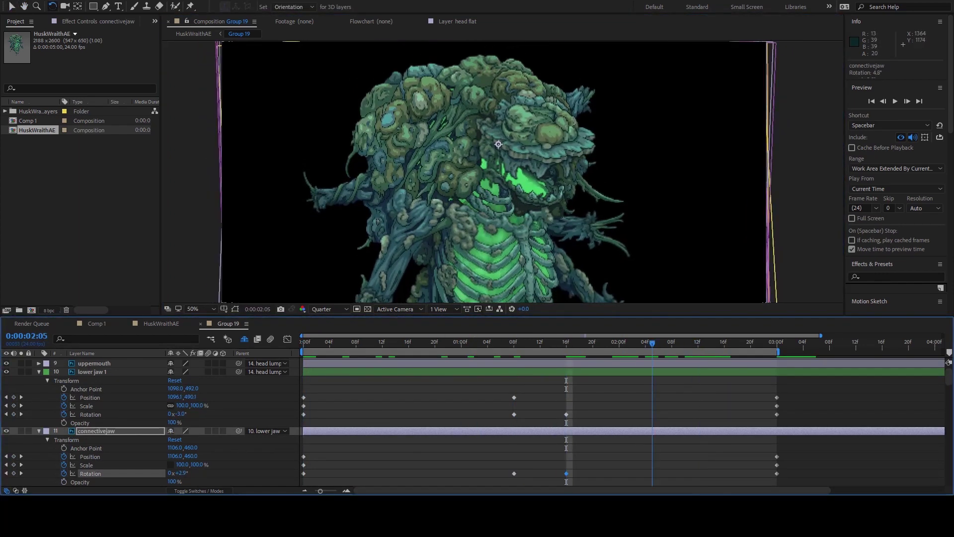
# Step: Key connectivejaw's Position at 1:08, paste the copied keys at 1:16, and preview at 25% zoom
pyautogui.press('j')
pyautogui.press('j')
pyautogui.press('Right')
pyautogui.press('Right')
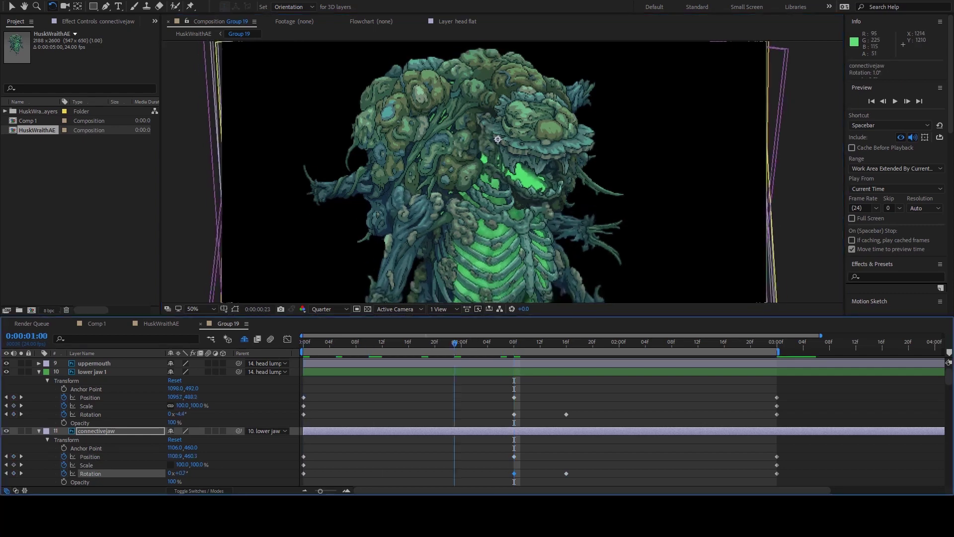
pyautogui.press('k')
pyautogui.hotkey('ctrl', 'v')
pyautogui.press('space')
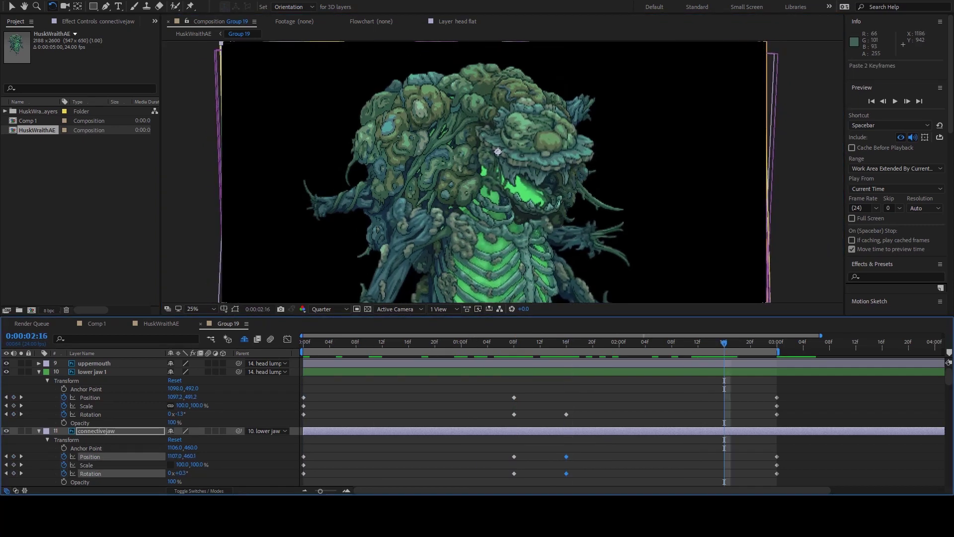
pyautogui.press(',')
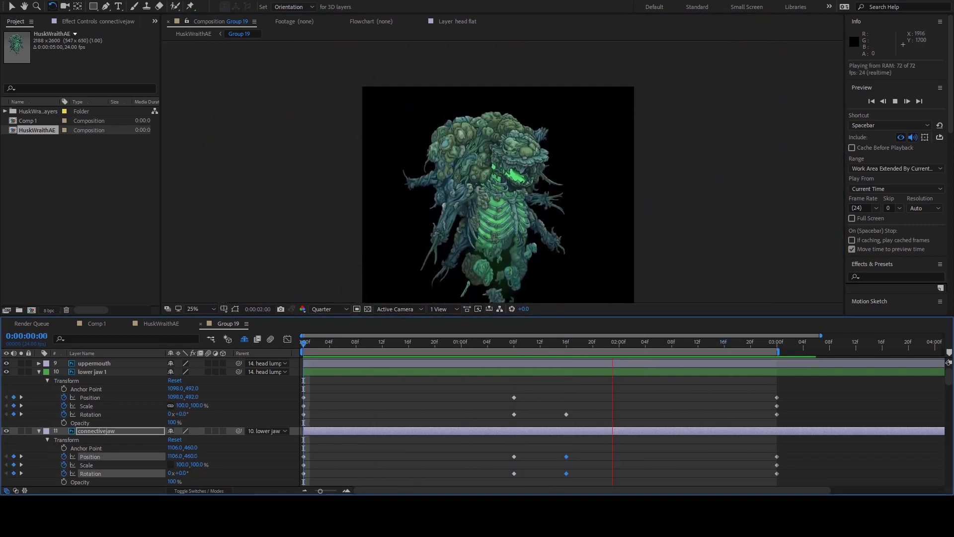
pyautogui.press('space')
pyautogui.press('k')
# Step: Delete connectivejaw's middle keyframes at 1:16 and replay the jaw motion
pyautogui.hotkey('ctrl', 'Up')
pyautogui.press('k')
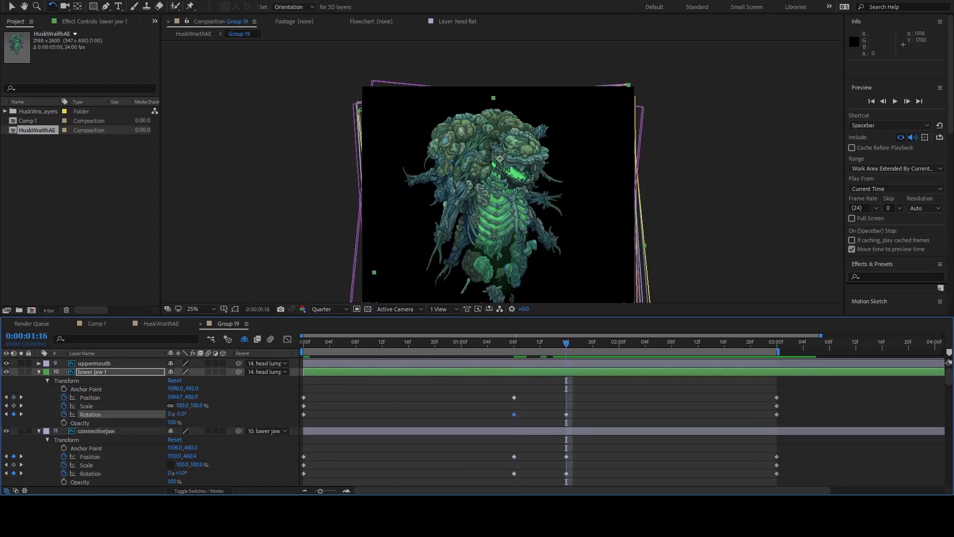
pyautogui.press('space')
pyautogui.press('space')
pyautogui.press('Delete')
pyautogui.hotkey('ctrl', 'Down')
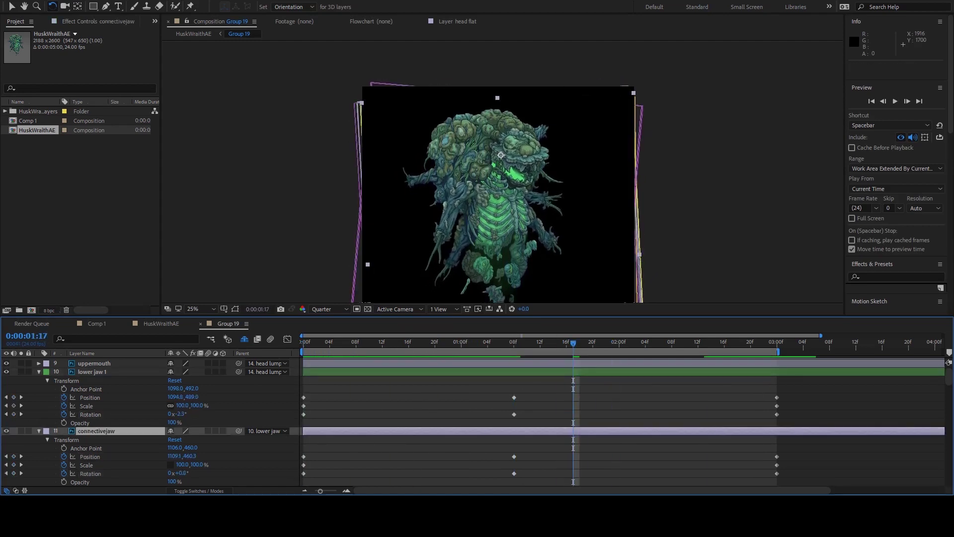
pyautogui.press('space')
pyautogui.press('space')
pyautogui.hotkey('ctrl', 'Up')
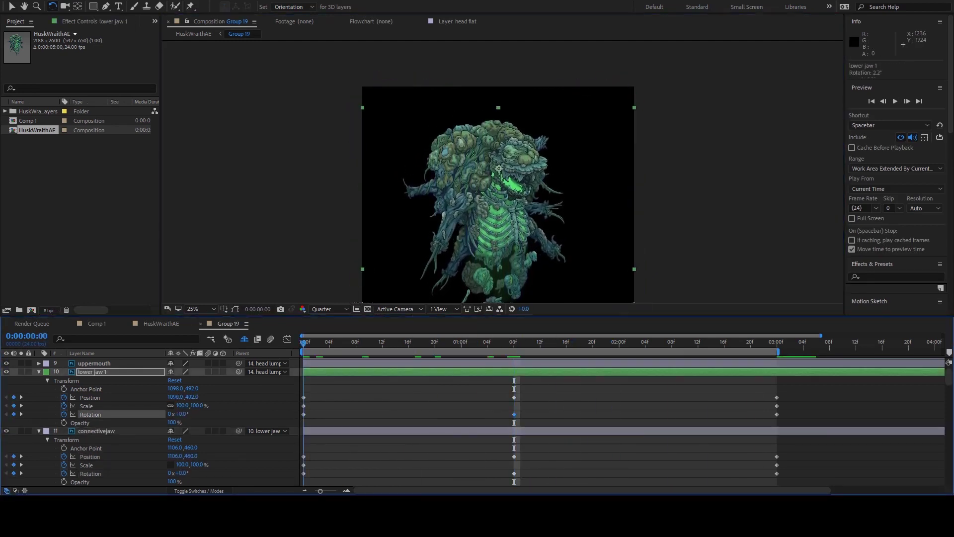
pyautogui.press('space')
# Step: Shift lower jaw 1's middle Position and Rotation keys from 1:08 to 1:00 and preview
pyautogui.press('space')
pyautogui.press('k')
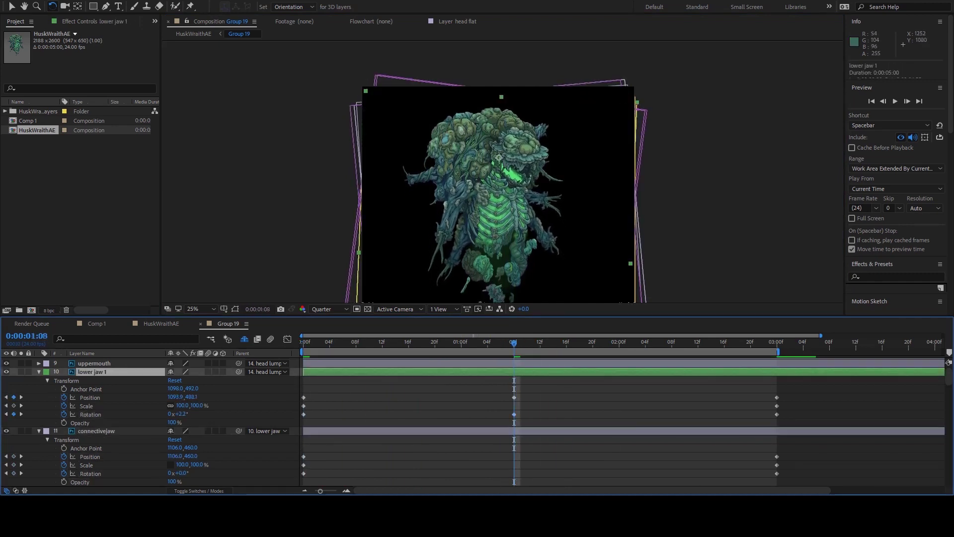
pyautogui.press('space')
pyautogui.press('space')
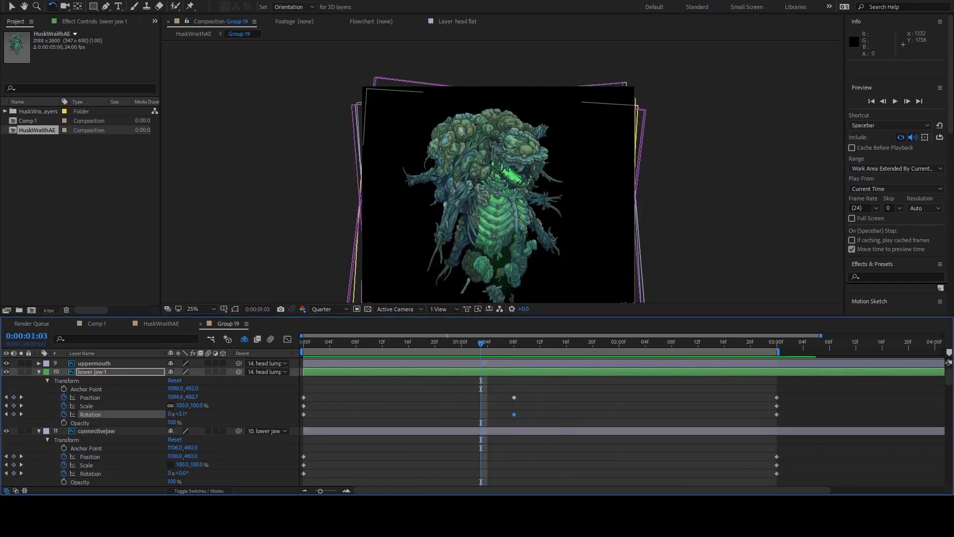
pyautogui.hotkey('alt', 'Left')
pyautogui.hotkey('alt', 'Left')
pyautogui.hotkey('alt', 'Left')
pyautogui.press('space')
# Step: Add a lower jaw 1 Rotation keyframe at 1:23 and preview the loop from the start
pyautogui.press(',')
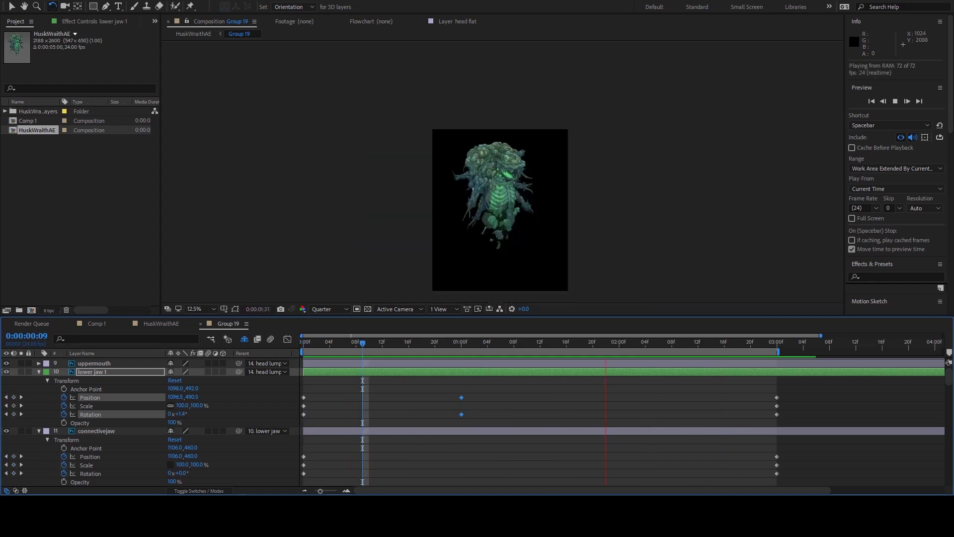
pyautogui.press('space')
pyautogui.press('KP_Add')
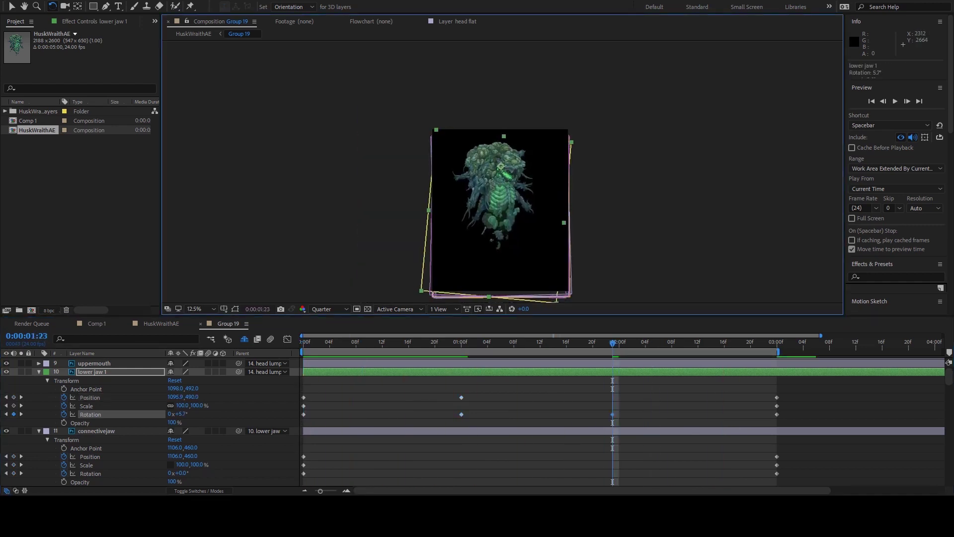
pyautogui.press('space')
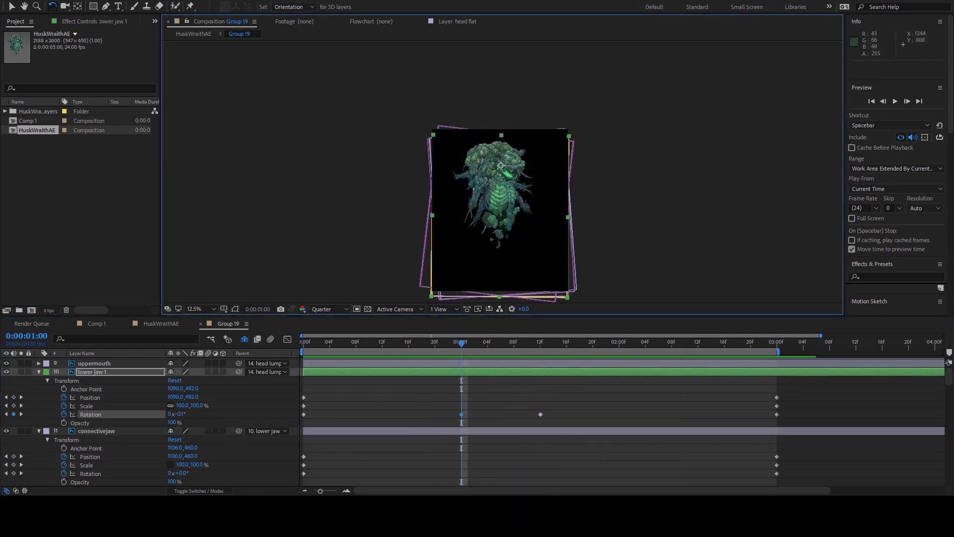
pyautogui.press('Home')
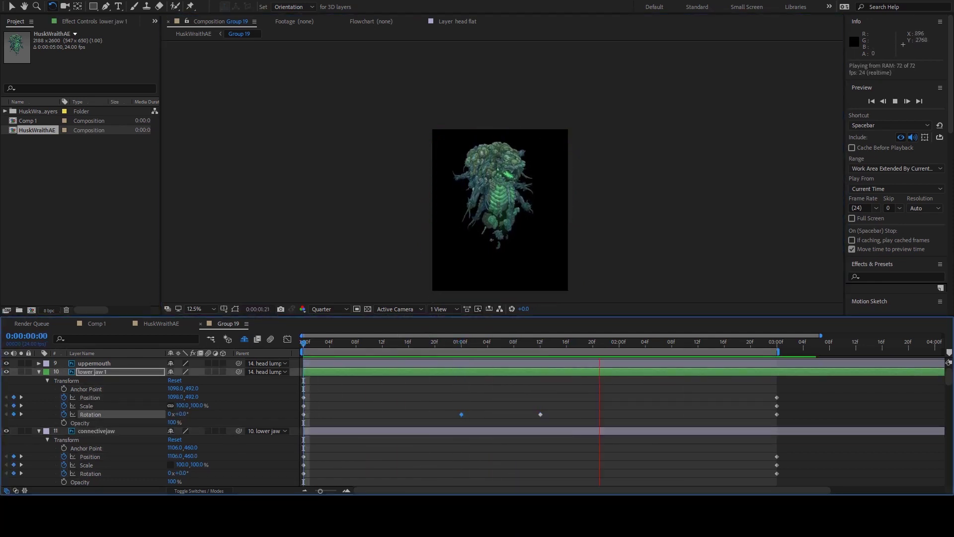
pyautogui.press('space')
pyautogui.press('k')
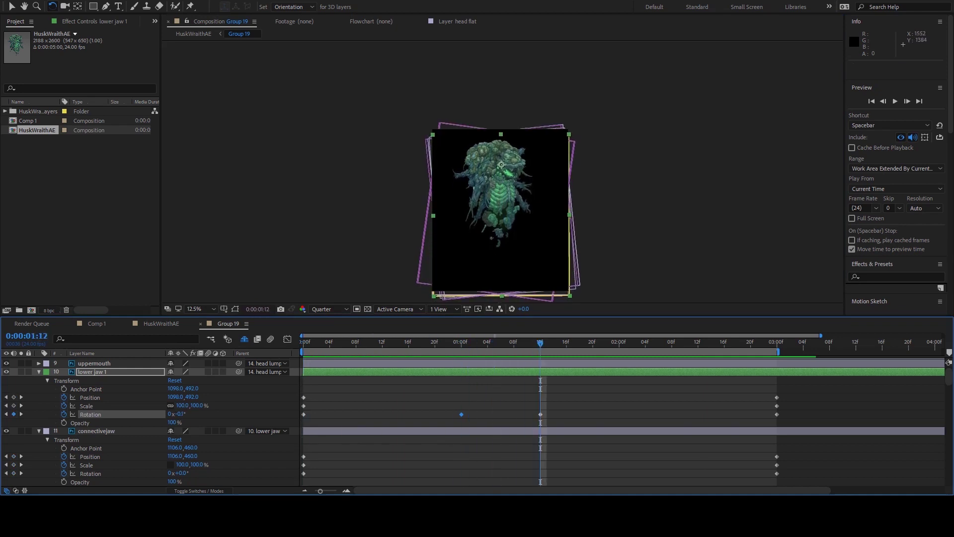
pyautogui.press('space')
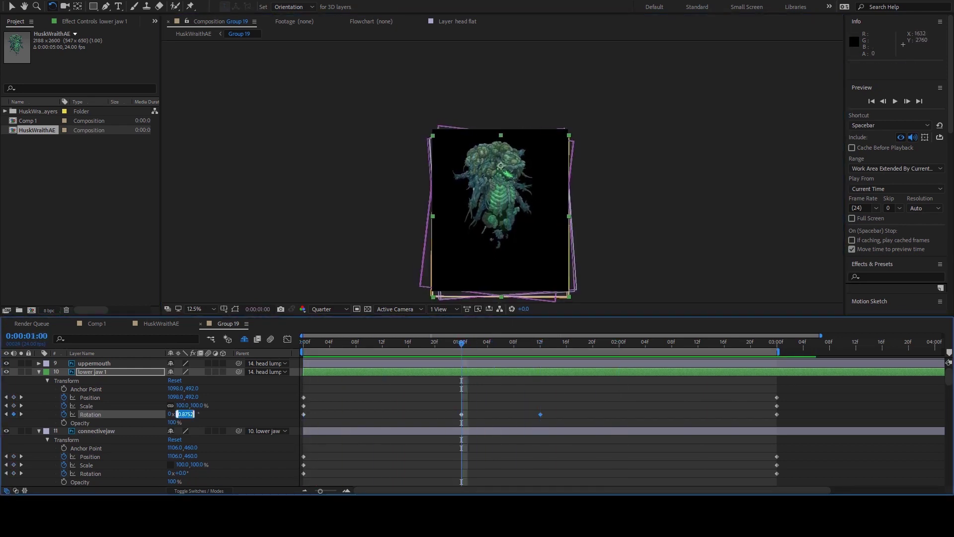
pyautogui.press('j')
pyautogui.press('j')
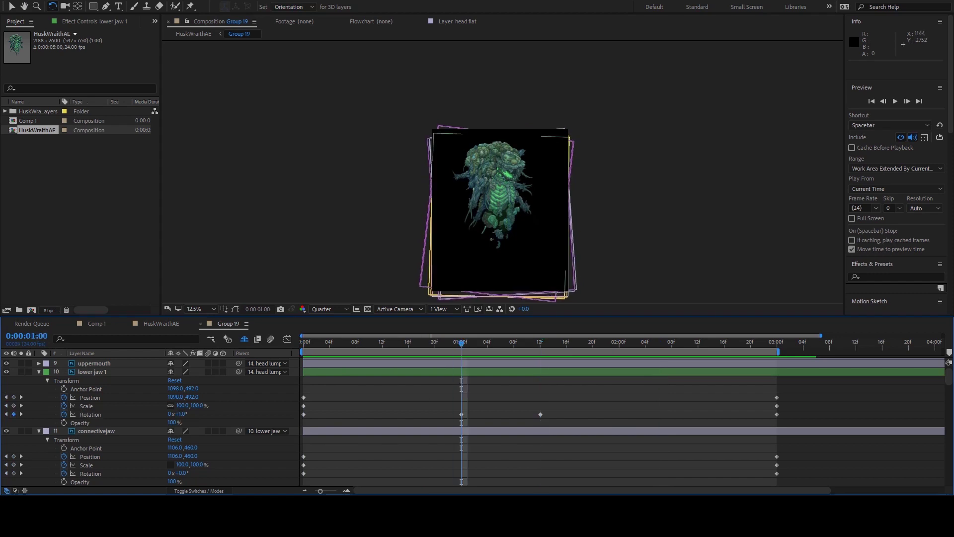
# Step: Edit the 1:00 rotation value, add a 2:00 rotation key, and shift the three keys about 9 frames earlier
pyautogui.click(461, 414)
pyautogui.click(619, 342)
pyautogui.hotkey('alt', 'shift', 'r')
pyautogui.press('space')
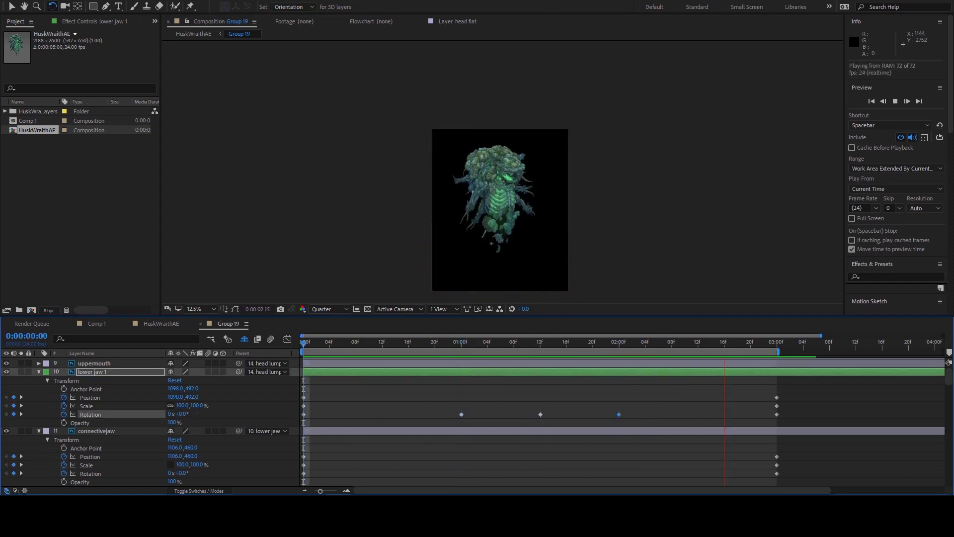
pyautogui.click(91, 414)
pyautogui.moveTo(619, 414); pyautogui.dragTo(560, 414)
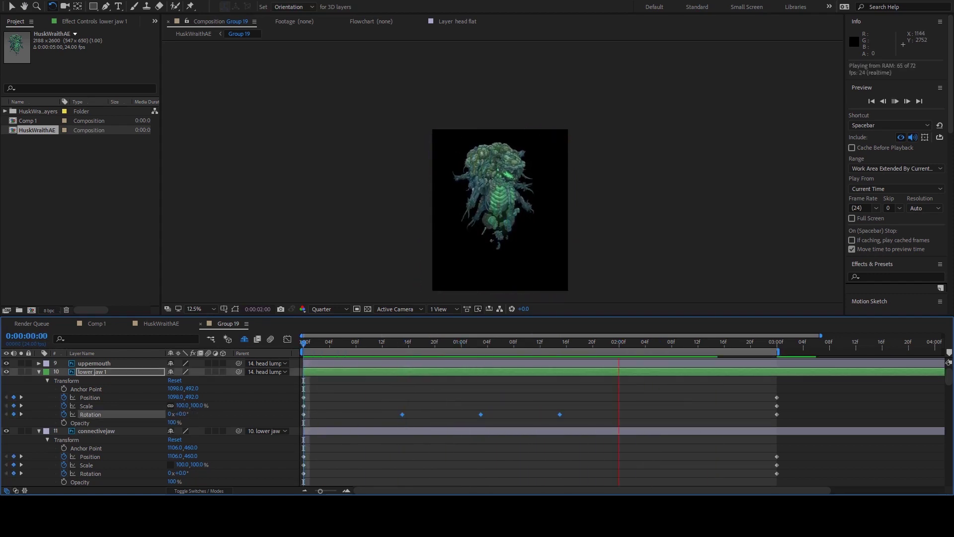
pyautogui.press('space')
pyautogui.hotkey('alt', 'shift', 'r')
# Step: Retime a rotation keyframe to 1:11 and adjust its rotation value
pyautogui.press('j')
pyautogui.press('j')
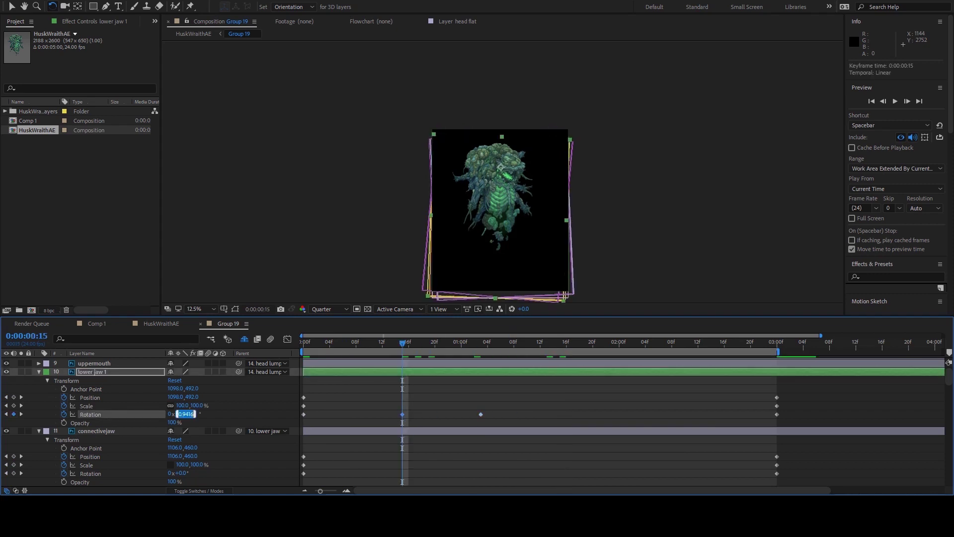
pyautogui.press('j')
pyautogui.press('space')
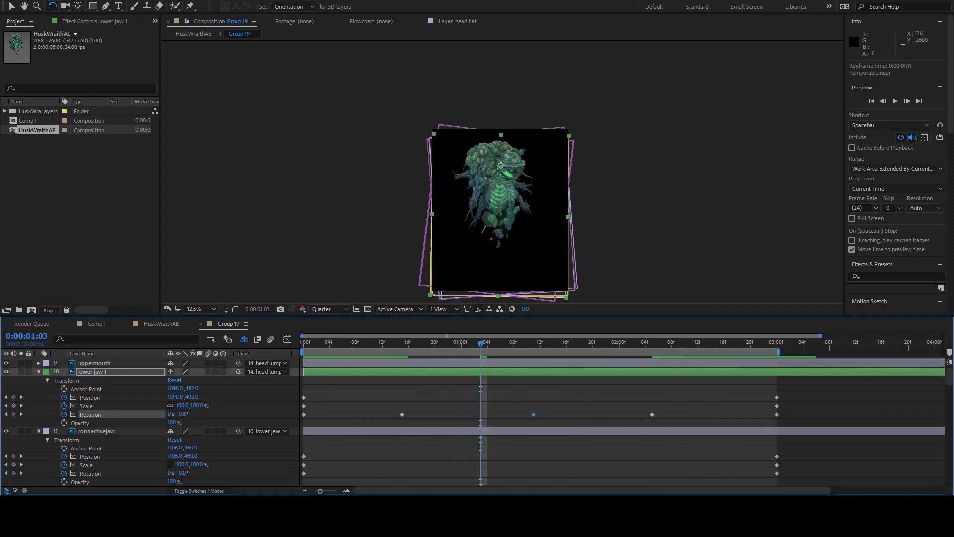
pyautogui.moveTo(481, 414); pyautogui.dragTo(533, 414)
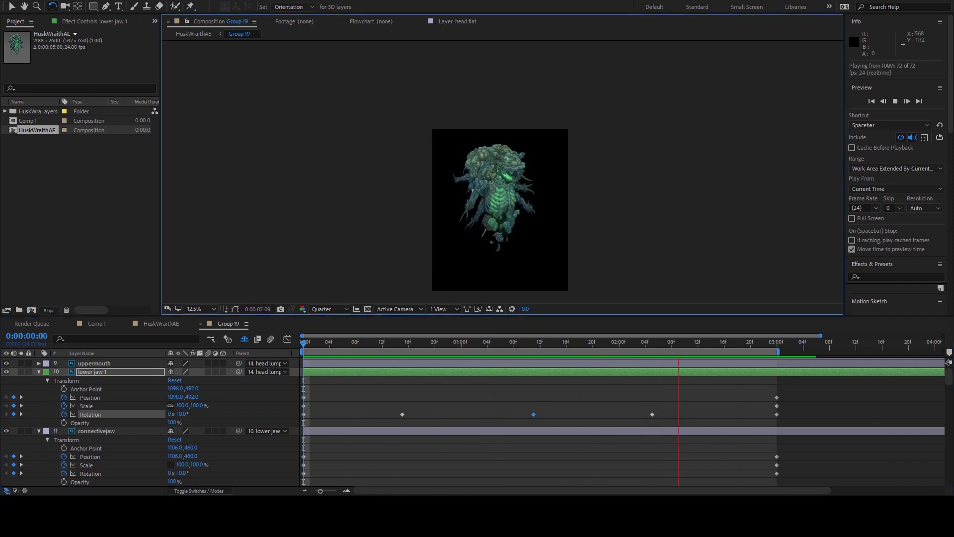
pyautogui.moveTo(652, 414); pyautogui.dragTo(533, 414)
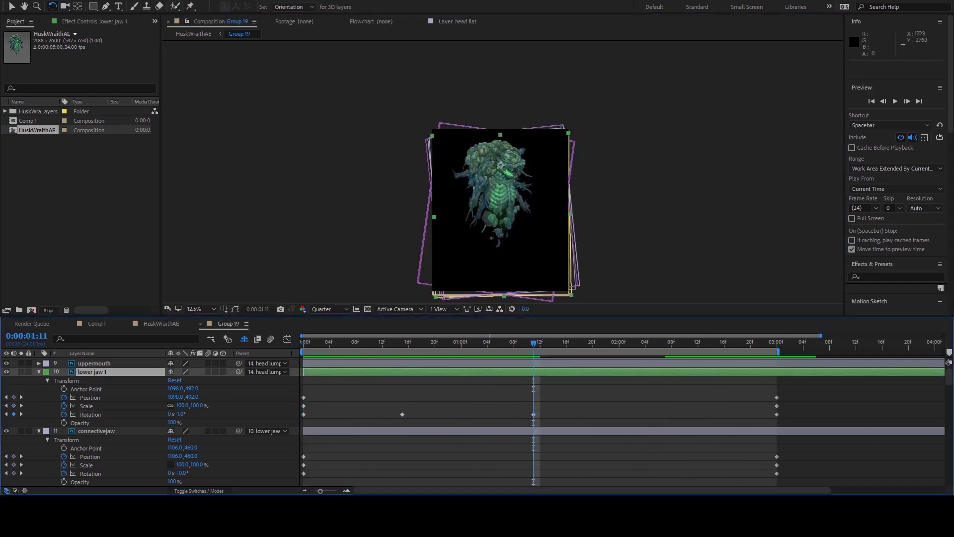
pyautogui.click(184, 414)
pyautogui.press('space')
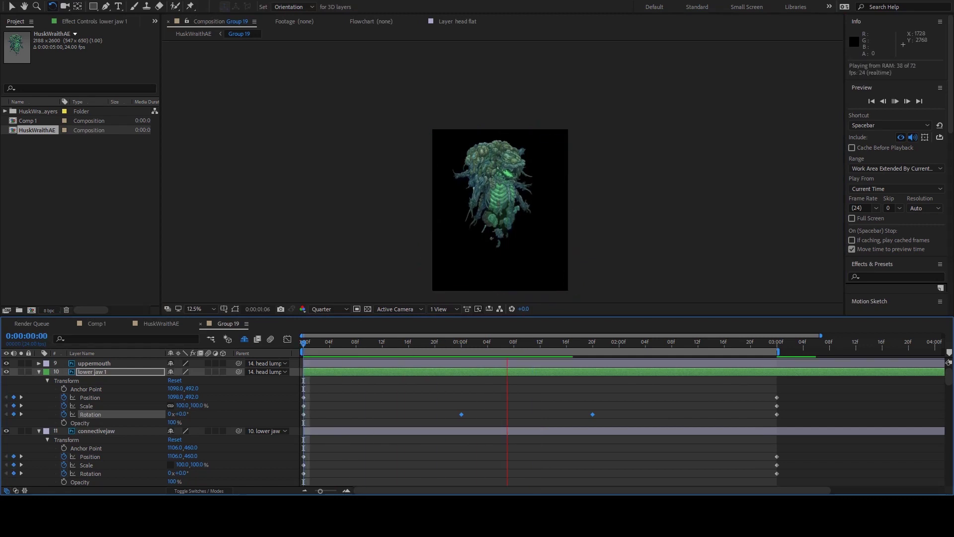
# Step: Nudge the selected rotation keyframe 8 frames earlier and preview the jaw wobble
pyautogui.press('space')
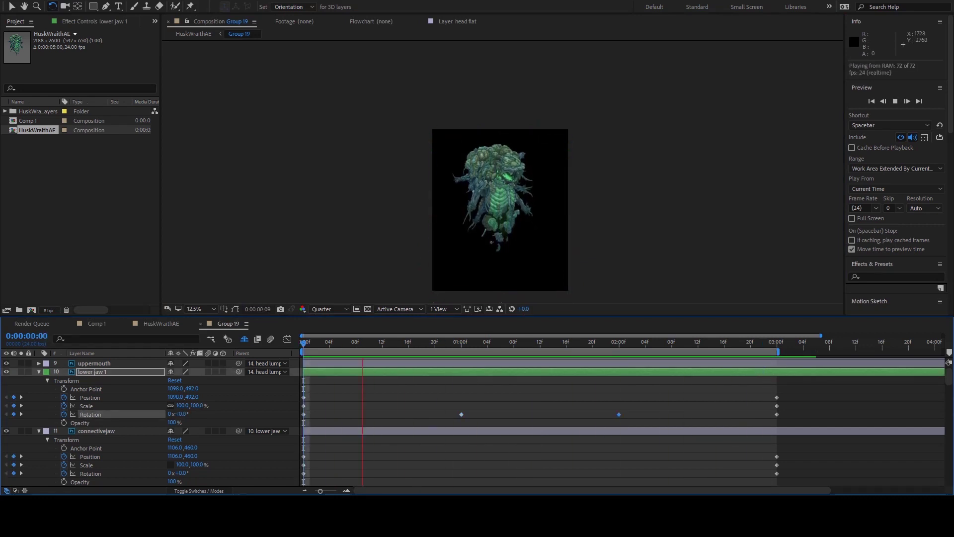
pyautogui.hotkey('alt', 'Left')
pyautogui.hotkey('alt', 'Left')
pyautogui.hotkey('alt', 'Left')
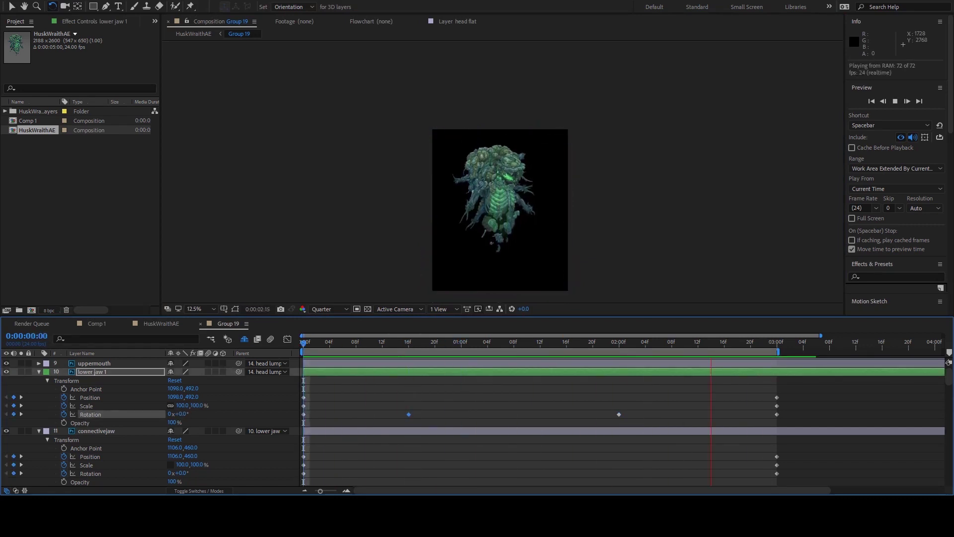
pyautogui.press('space')
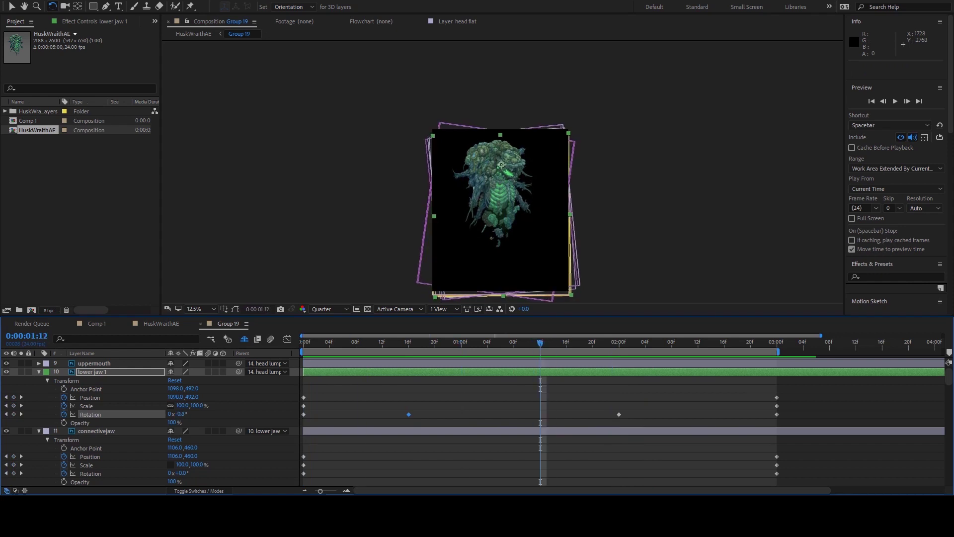
pyautogui.press('space')
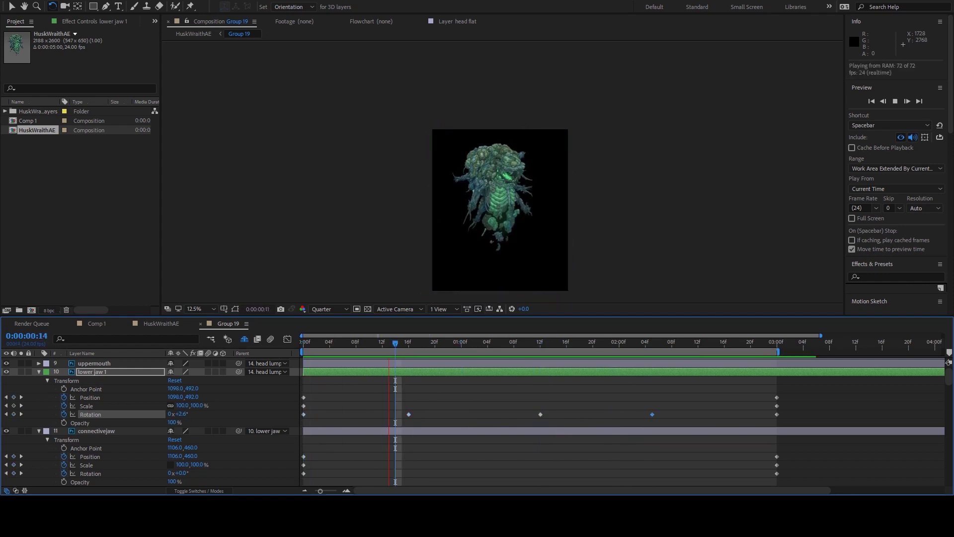
pyautogui.press('space')
pyautogui.scroll(-3)
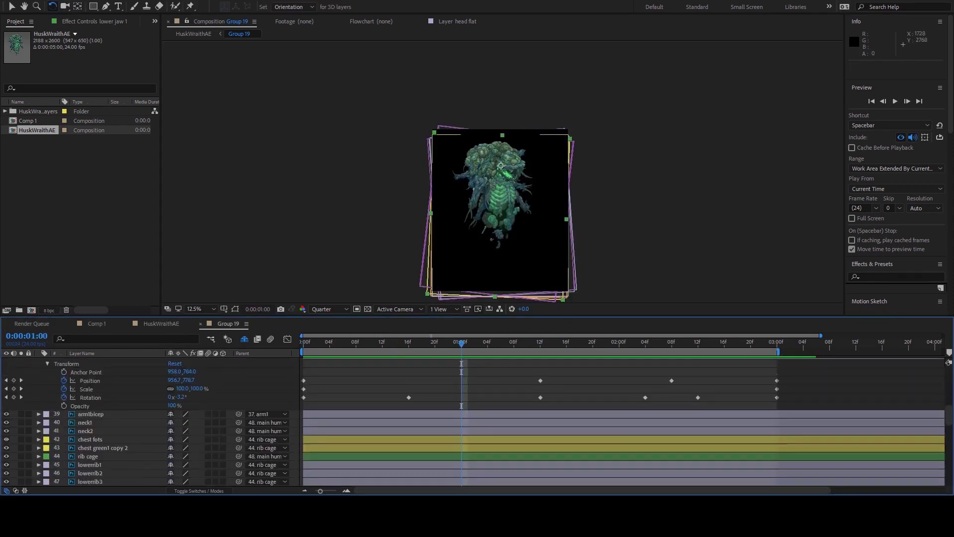
# Step: Duplicate the rib cage layer as rib cage 2 and nudge its scale keyframe to about 15f
pyautogui.click(89, 456)
pyautogui.hotkey('ctrl', 'd')
pyautogui.click(38, 456)
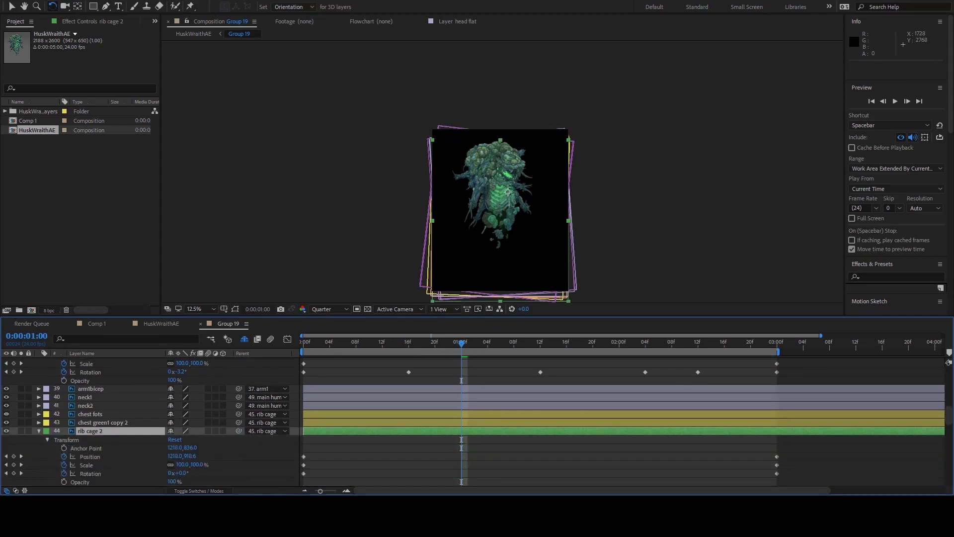
pyautogui.press('j')
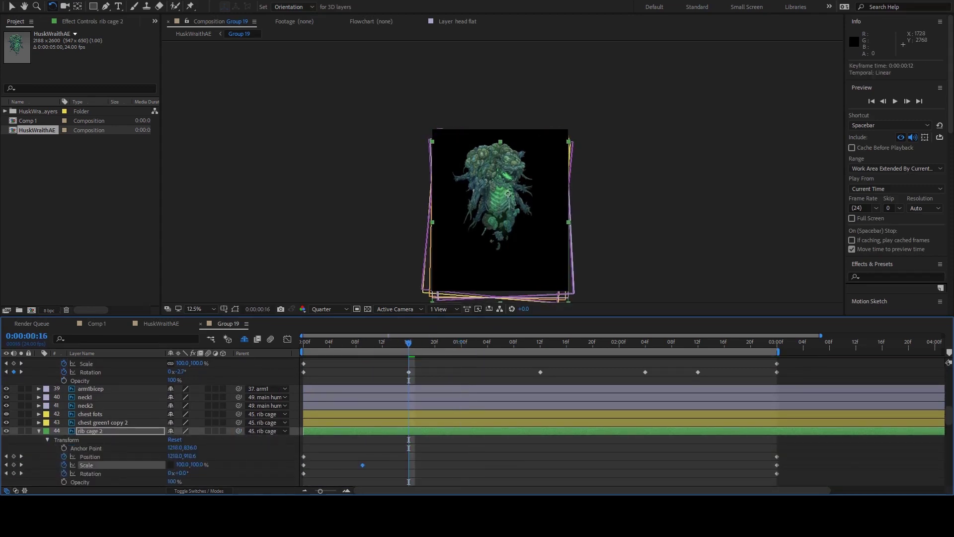
pyautogui.hotkey('alt', 'Left')
pyautogui.hotkey('alt', 'Left')
pyautogui.hotkey('alt', 'Left')
pyautogui.press('space')
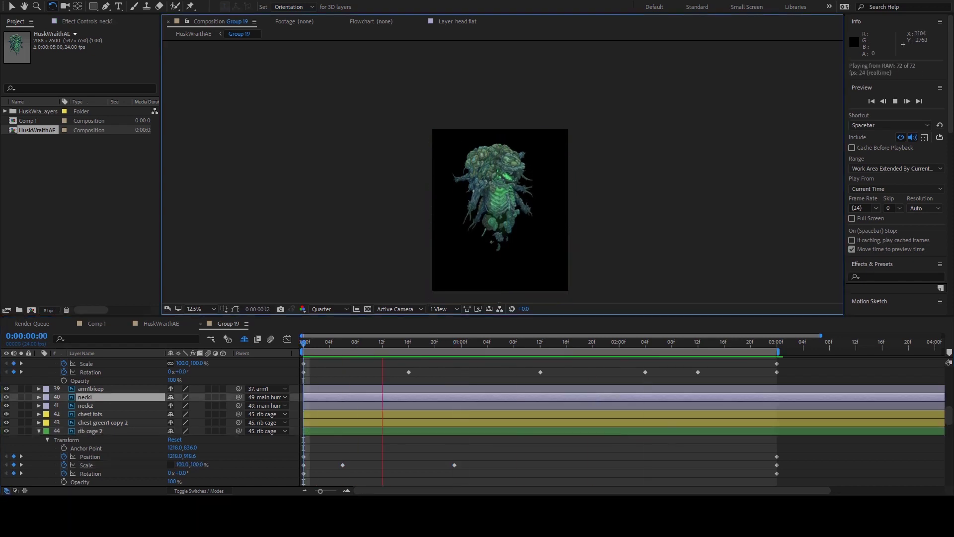
pyautogui.hotkey('alt', 'Left')
pyautogui.hotkey('alt', 'Left')
pyautogui.hotkey('alt', 'Left')
pyautogui.press('j')
# Step: Parent the chest fots and chest green1 copy 2 layers to rib cage 2
pyautogui.click(90, 414)
pyautogui.click(102, 422)
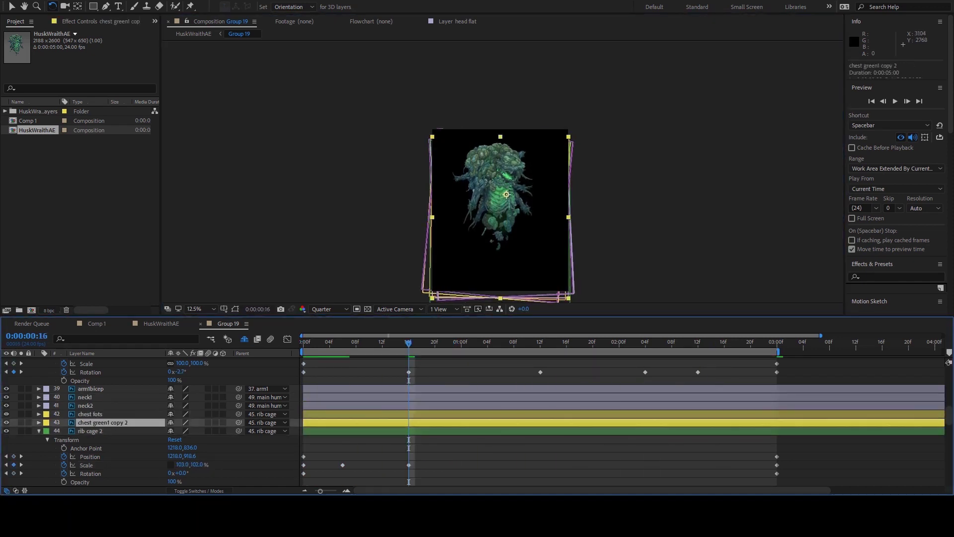
pyautogui.moveTo(239, 422); pyautogui.dragTo(90, 431)
pyautogui.press('Home')
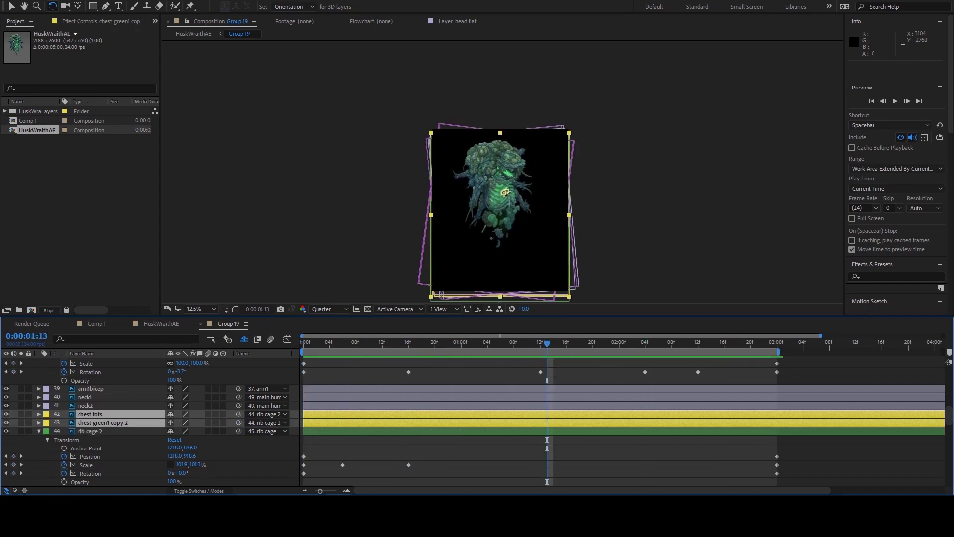
# Step: Set rib cage 2's scale to 104 at 1:00 and preview the breathing at 50% zoom
pyautogui.click(187, 464)
pyautogui.press('Return')
pyautogui.press('space')
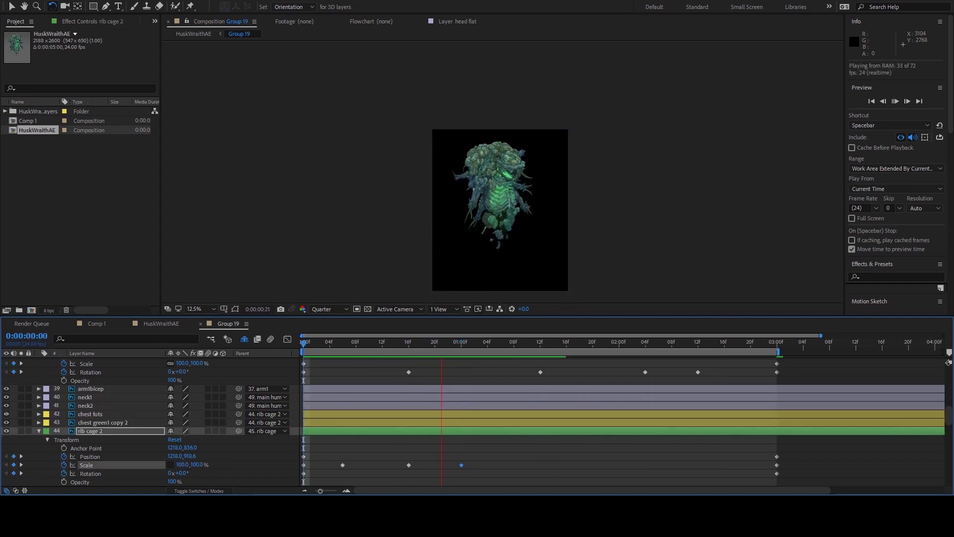
pyautogui.press('.')
pyautogui.press('space')
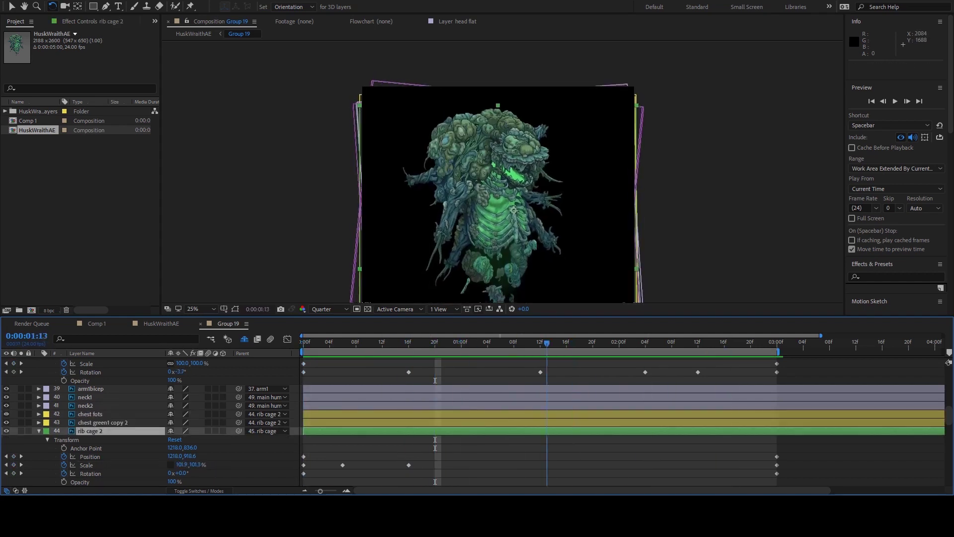
pyautogui.hotkey('ctrl', 'z')
pyautogui.hotkey('ctrl', 'z')
pyautogui.hotkey('ctrl', 'shift', 'z')
pyautogui.hotkey('ctrl', 'shift', 'z')
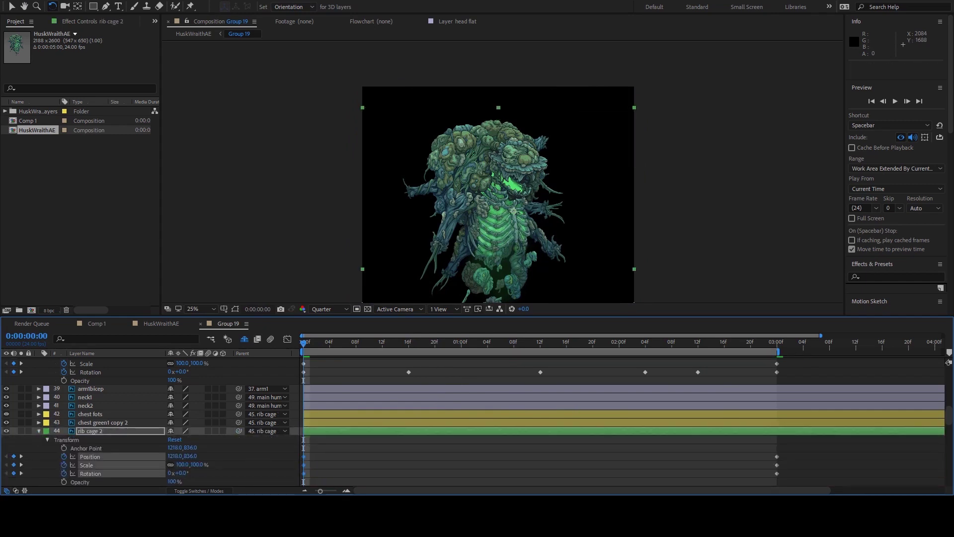
# Step: Reveal rib cage 2's animated properties, commit a wider Scale keyframe at 1:12, and preview
pyautogui.press('u')
pyautogui.press('k')
pyautogui.press('space')
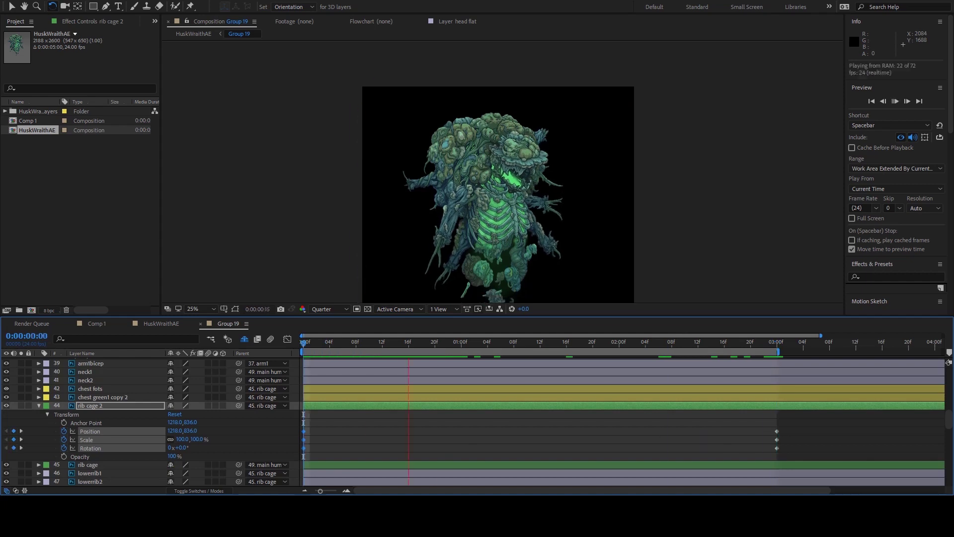
pyautogui.scroll(-3)
pyautogui.scroll(3)
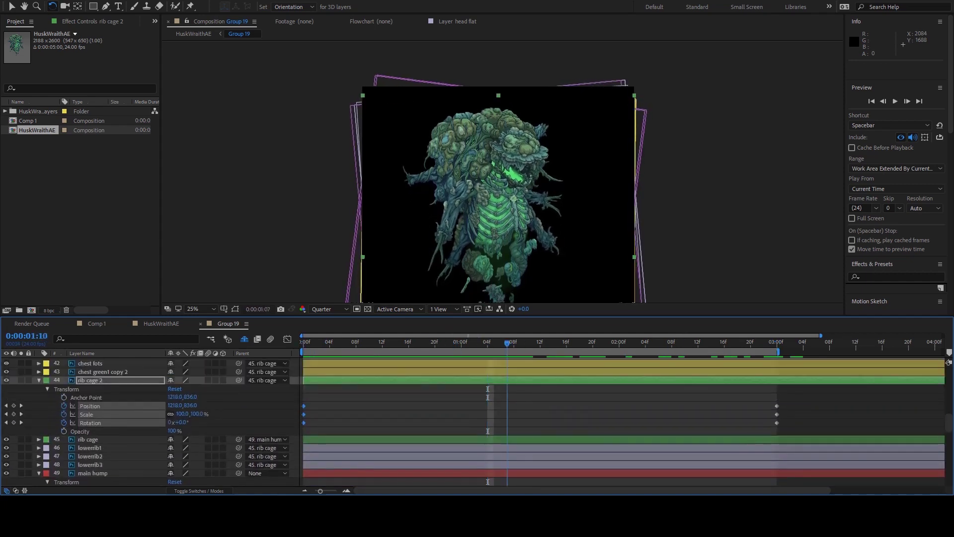
pyautogui.write('102')
pyautogui.press('Return')
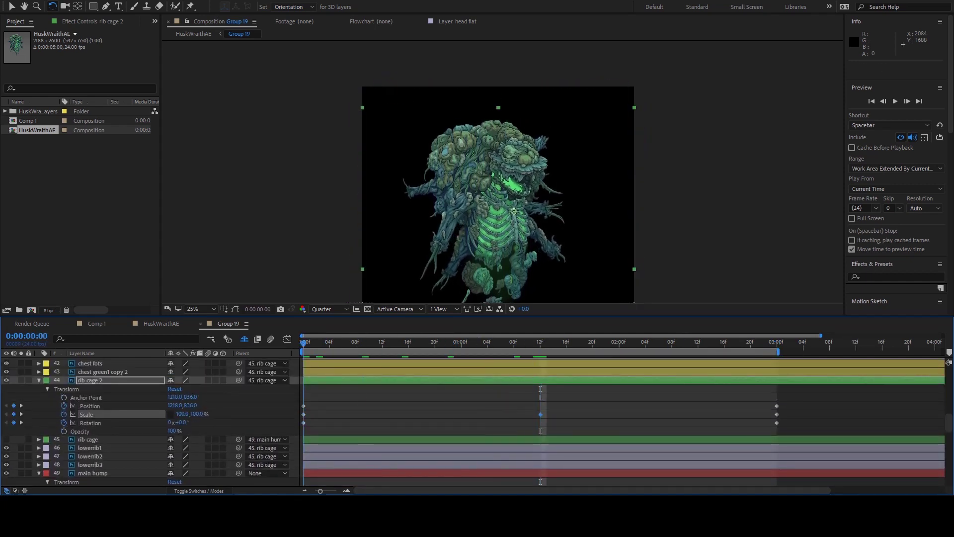
pyautogui.press('Return')
pyautogui.press('space')
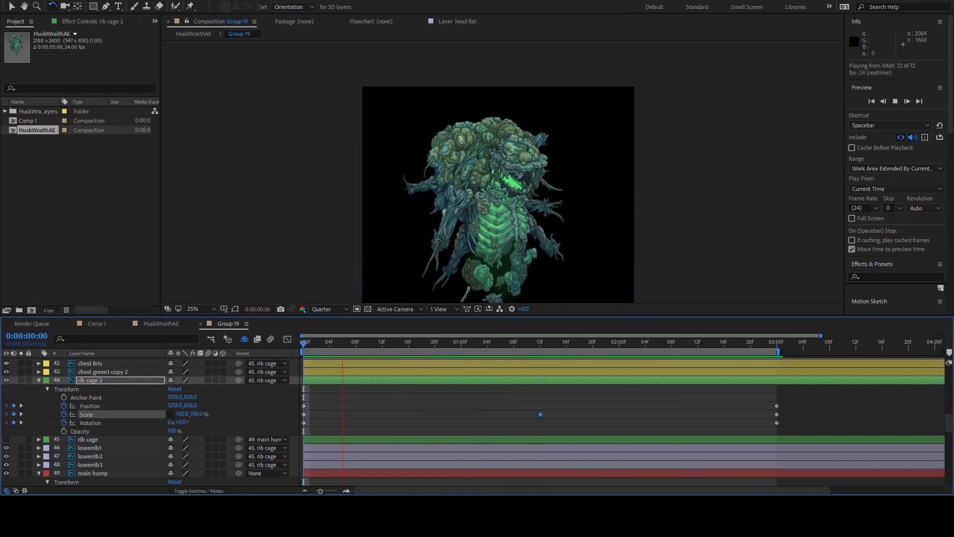
# Step: Parent rib cage 2 to the collarbone, and chest fots and chest green1 copy 2 to rib cage 2
pyautogui.scroll(3)
pyautogui.moveTo(204, 359); pyautogui.dragTo(204, 360)
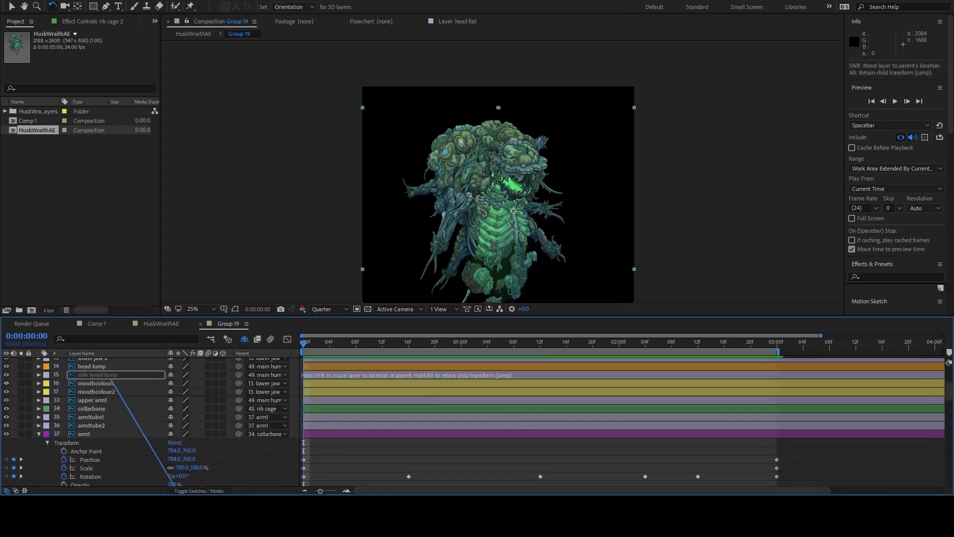
pyautogui.press('space')
pyautogui.press('space')
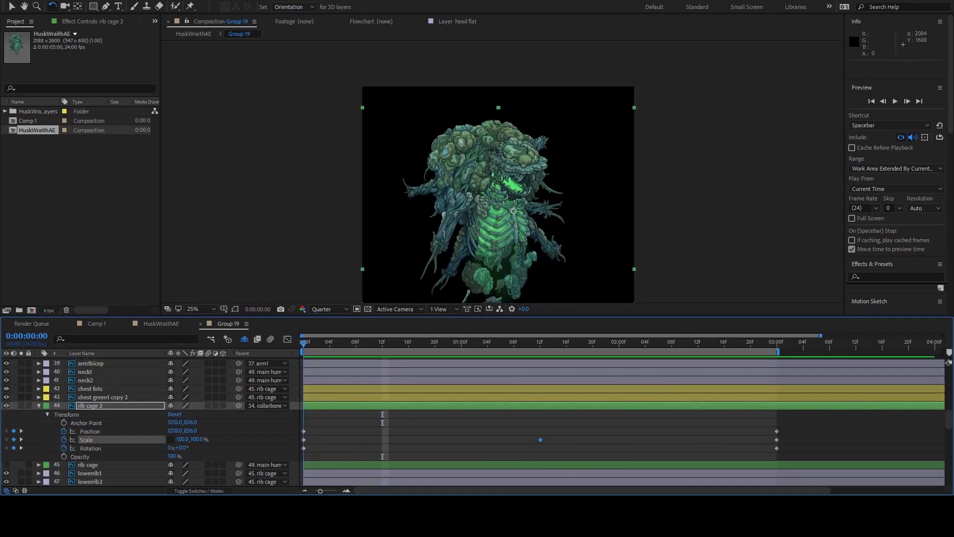
pyautogui.click(90, 388)
pyautogui.click(103, 397)
pyautogui.moveTo(239, 397); pyautogui.dragTo(259, 405)
pyautogui.scroll(-3)
# Step: Parent lowerrib1 through lowerrib3 to rib cage 2 and scrub the timeline to check the rig
pyautogui.click(90, 448)
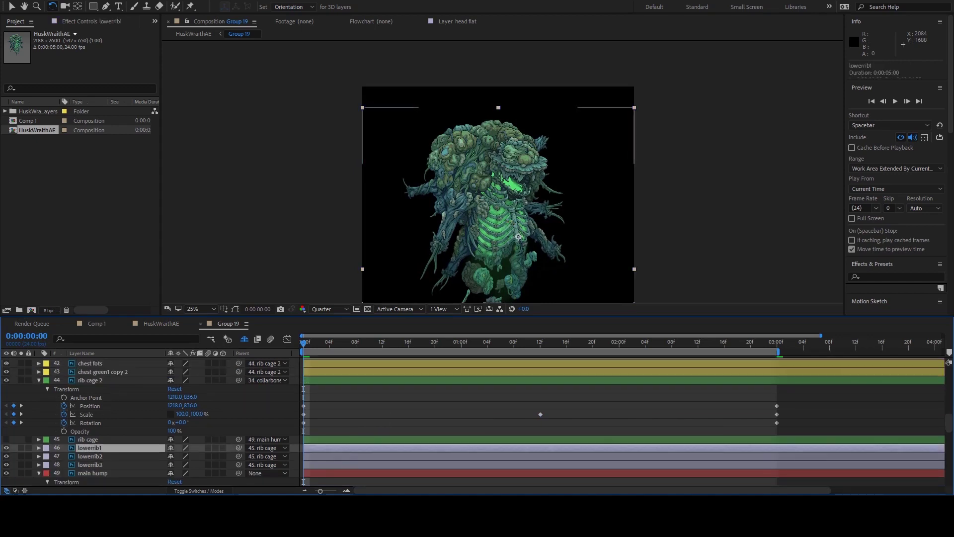
pyautogui.click(90, 464)
pyautogui.moveTo(238, 447); pyautogui.dragTo(263, 379)
pyautogui.moveTo(240, 448); pyautogui.dragTo(263, 382)
pyautogui.moveTo(304, 342); pyautogui.dragTo(533, 342)
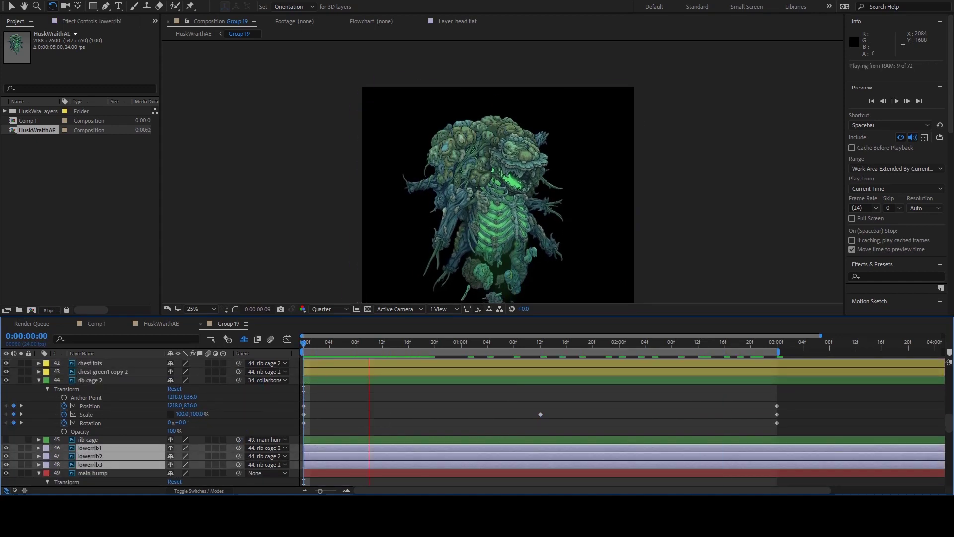
pyautogui.click(90, 380)
pyautogui.press('Home')
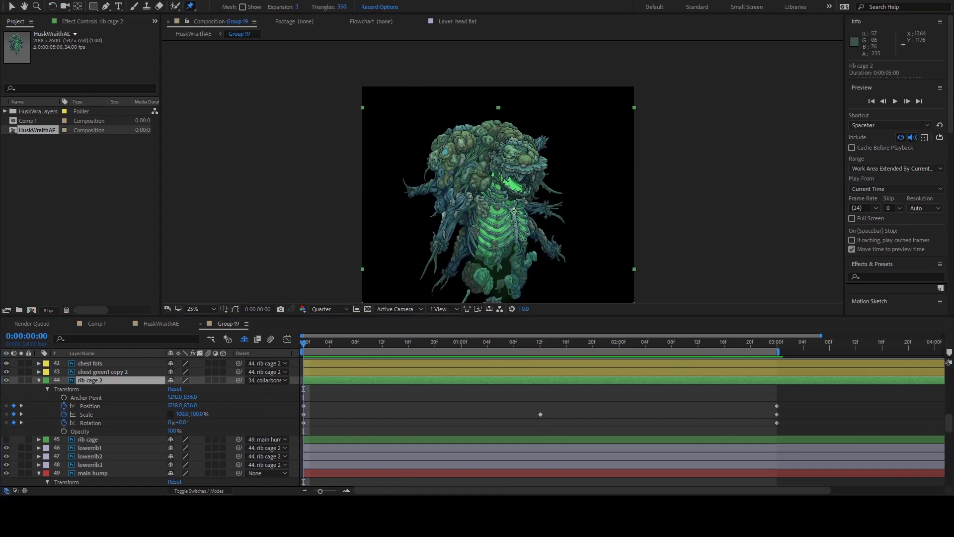
# Step: Place puppet pins on rib cage 2 and expand the Puppet mesh's deform pin list
pyautogui.click(516, 235)
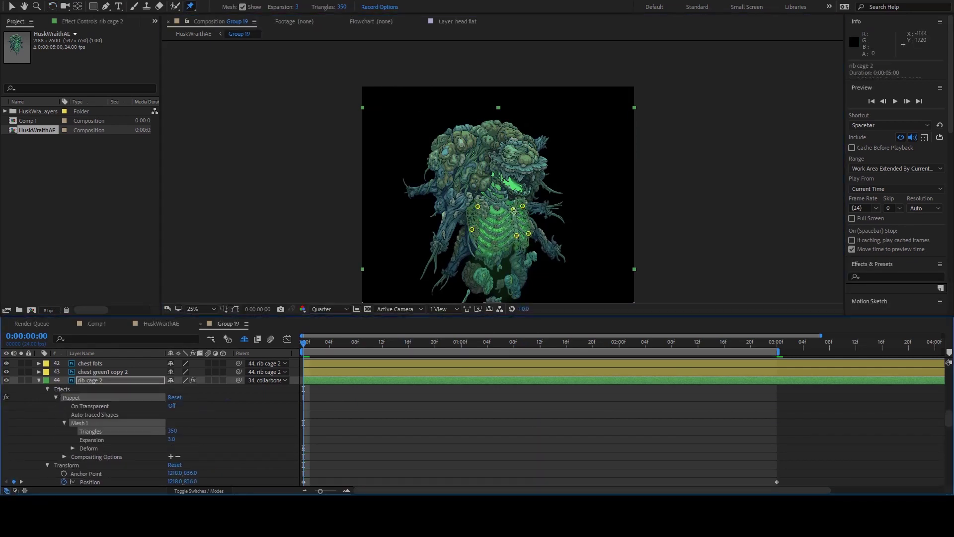
pyautogui.click(64, 423)
pyautogui.click(72, 423)
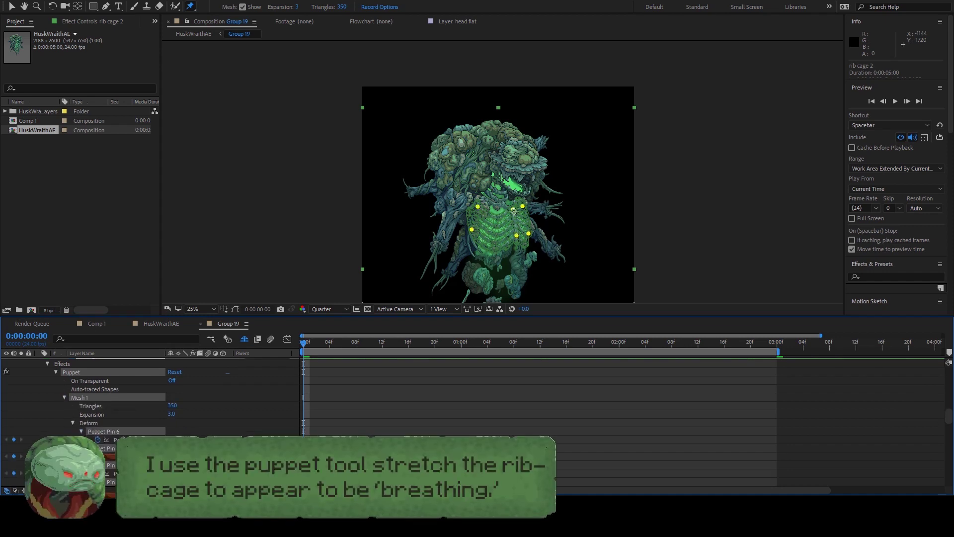
pyautogui.press('pageup')
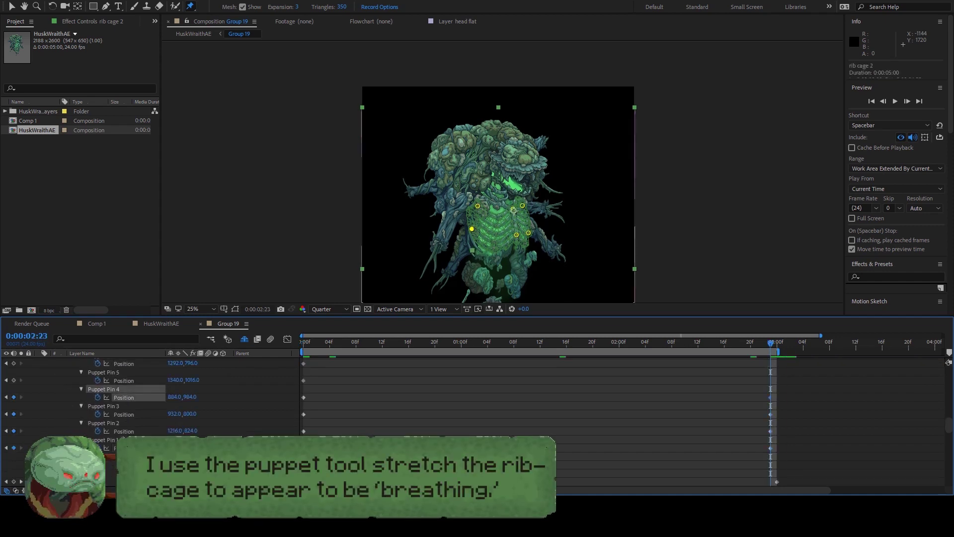
pyautogui.press('Home')
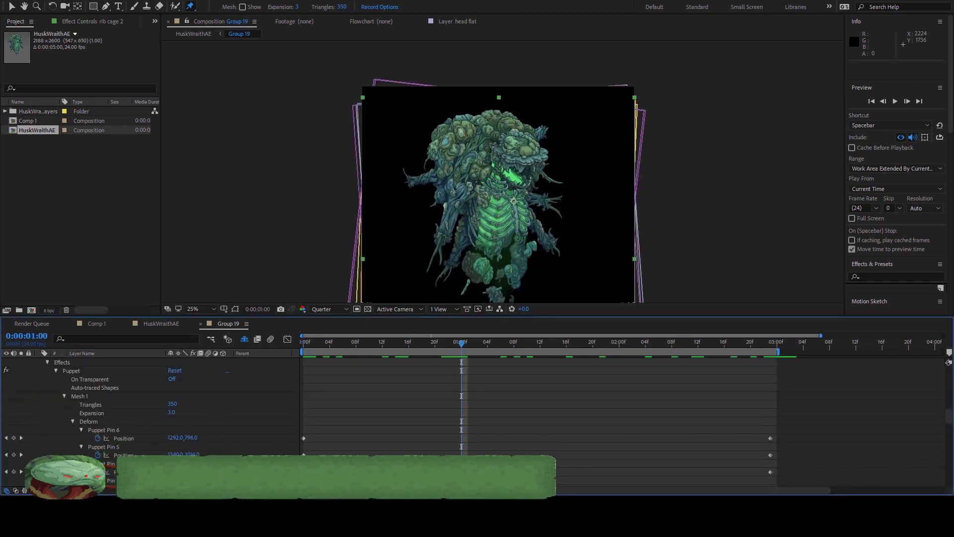
# Step: Move pins 1, 5, 3 and 6 to key the inhale at 1:00, pasting resting positions at 2:00
pyautogui.moveTo(517, 225); pyautogui.dragTo(471, 219)
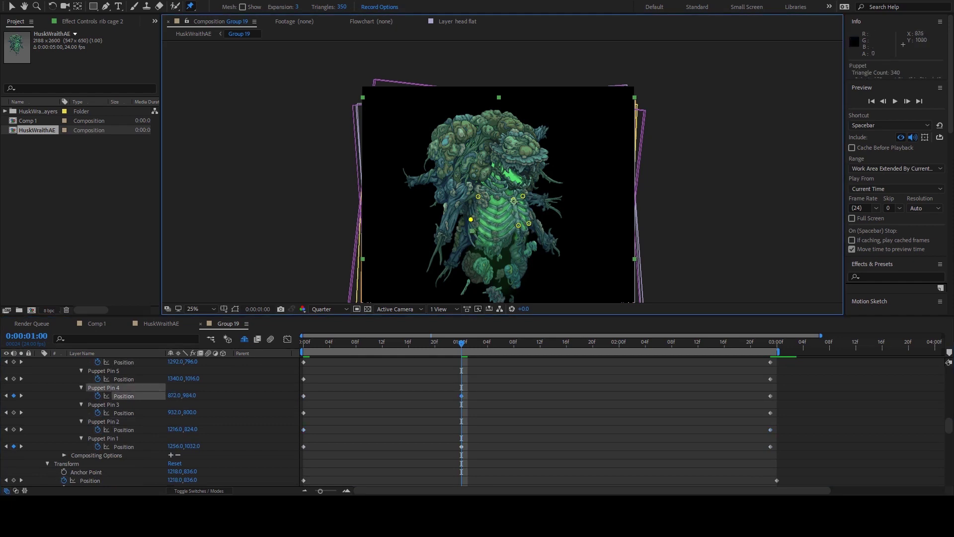
pyautogui.moveTo(530, 235); pyautogui.dragTo(531, 233)
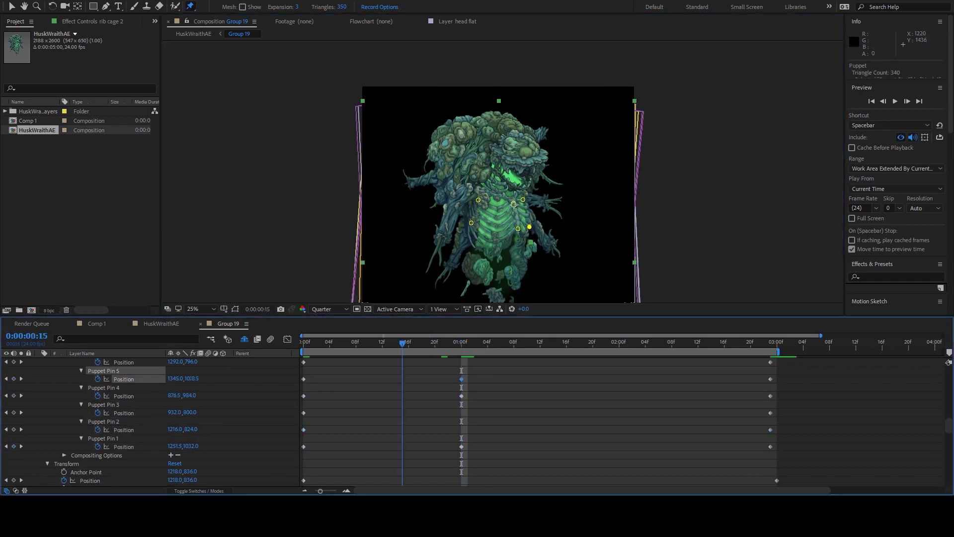
pyautogui.press('pageup')
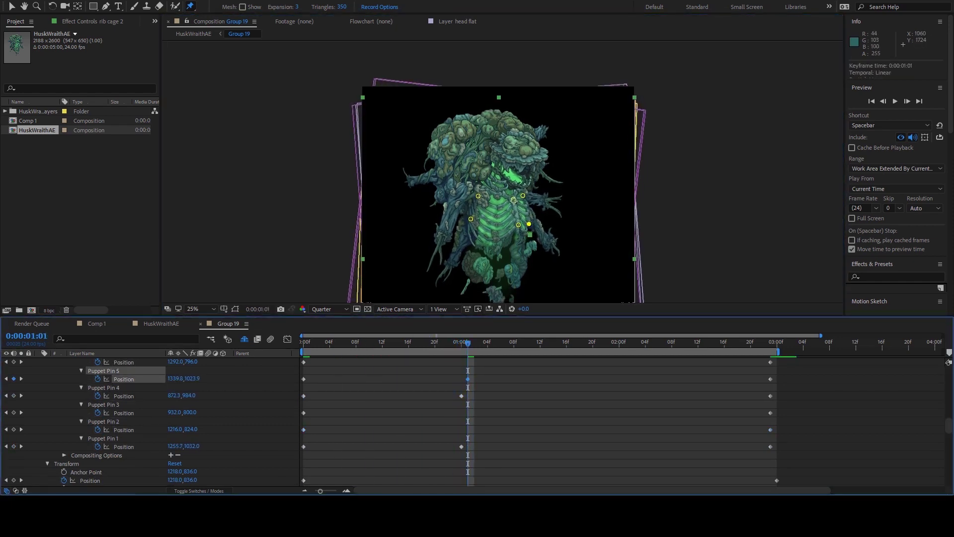
pyautogui.press('space')
pyautogui.press('space')
pyautogui.moveTo(478, 197); pyautogui.dragTo(525, 208)
pyautogui.press('space')
pyautogui.press('space')
pyautogui.hotkey('ctrl', 'c')
pyautogui.hotkey('ctrl', 'v')
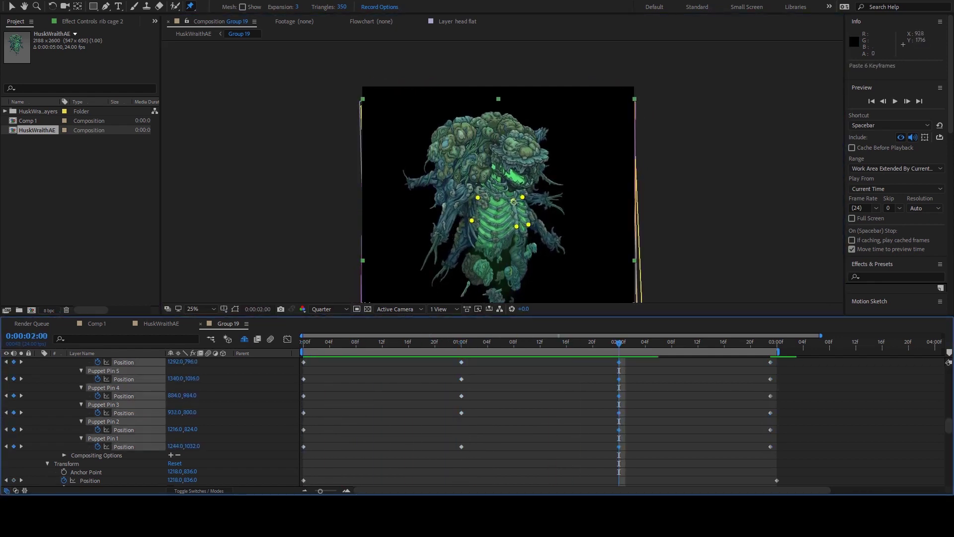
# Step: Refine pins 4, 2 and 5 with small nudges at 1:00 and 0:23, then preview
pyautogui.click(517, 226)
pyautogui.moveTo(472, 221); pyautogui.dragTo(473, 221)
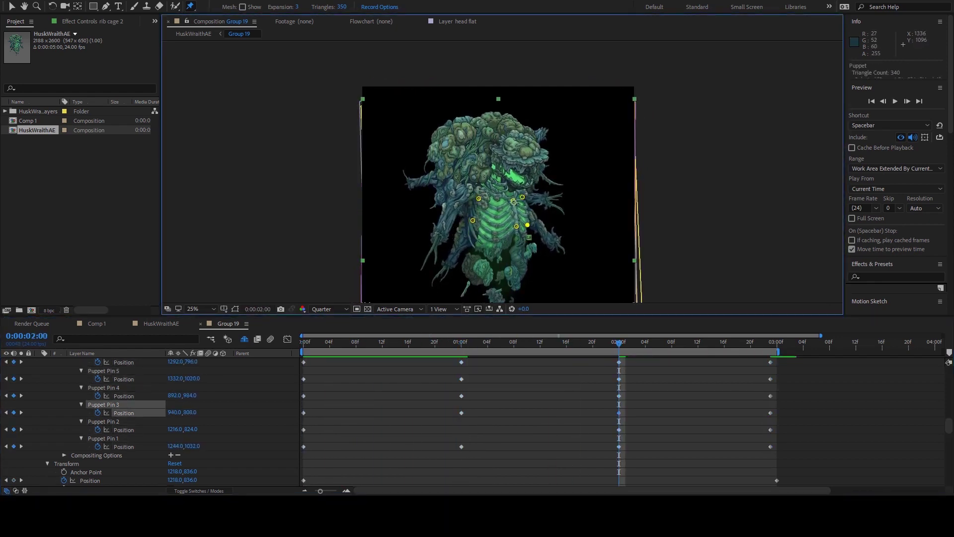
pyautogui.press('space')
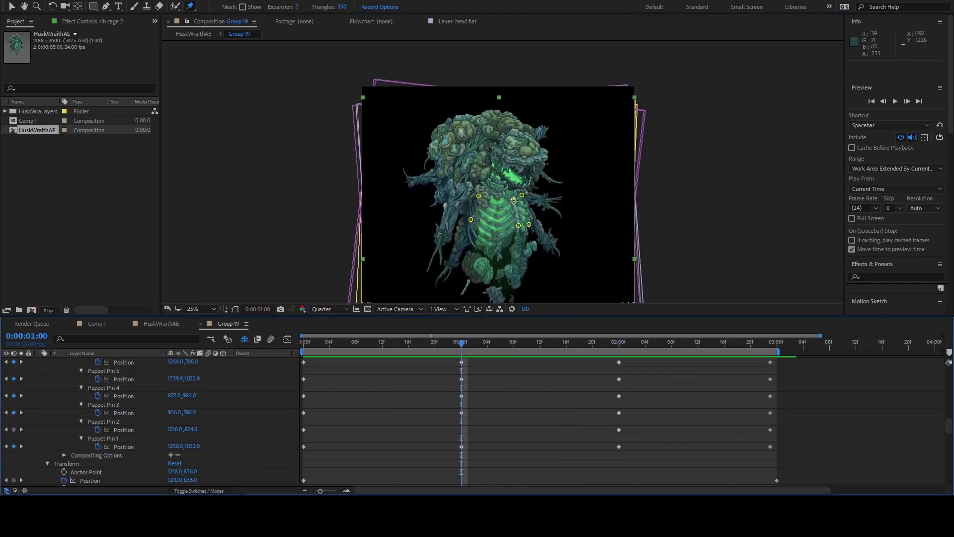
pyautogui.click(514, 201)
pyautogui.press('space')
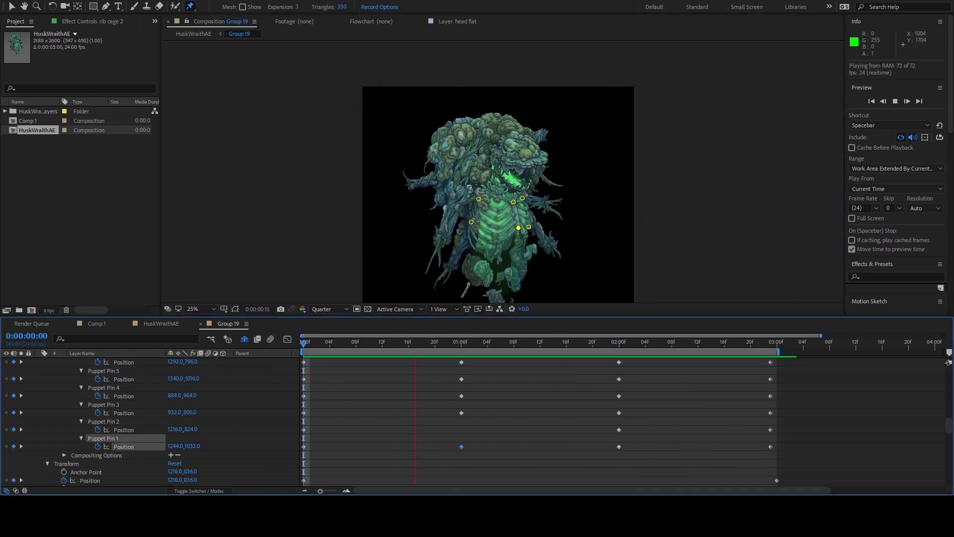
pyautogui.press('space')
pyautogui.moveTo(531, 235); pyautogui.dragTo(527, 223)
pyautogui.press('pageup')
pyautogui.moveTo(472, 218); pyautogui.dragTo(470, 218)
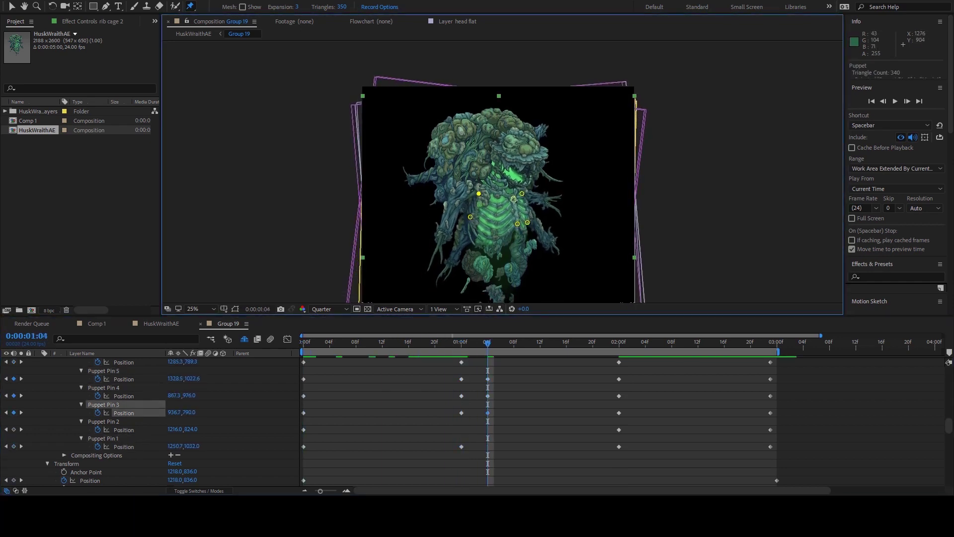
pyautogui.press('space')
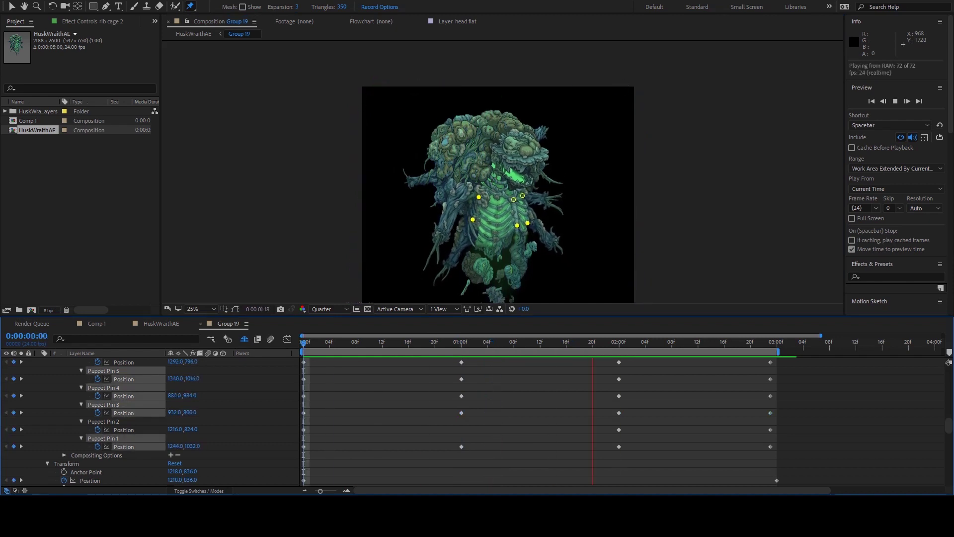
# Step: Paste the copied pin keyframes at 1:05, delete the unwanted late pin keys, and replay the breathing loop
pyautogui.hotkey('ctrl', 'v')
pyautogui.press('space')
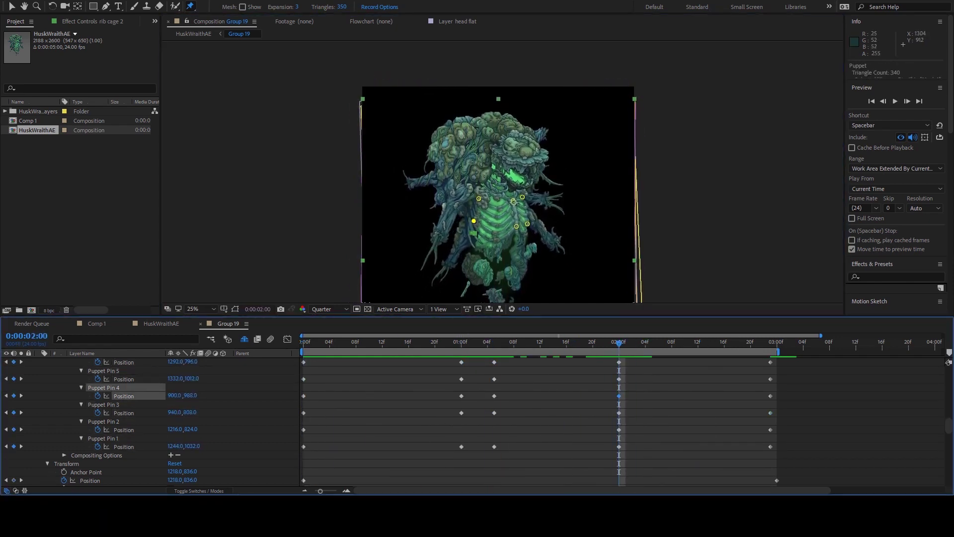
pyautogui.click(520, 196)
pyautogui.hotkey('ctrl', 'a')
pyautogui.press('space')
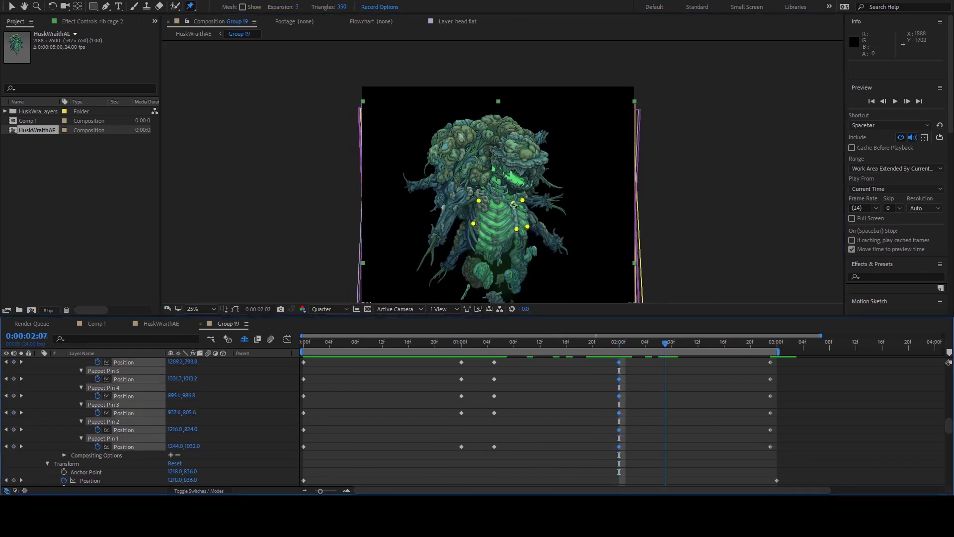
pyautogui.press('space')
pyautogui.press('space')
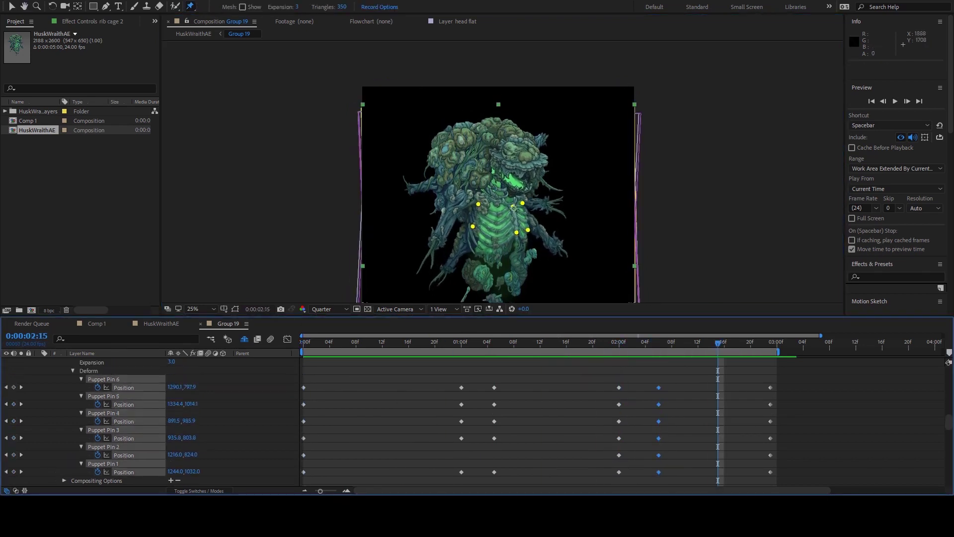
pyautogui.press('space')
pyautogui.press('space')
pyautogui.moveTo(703, 480); pyautogui.dragTo(596, 354)
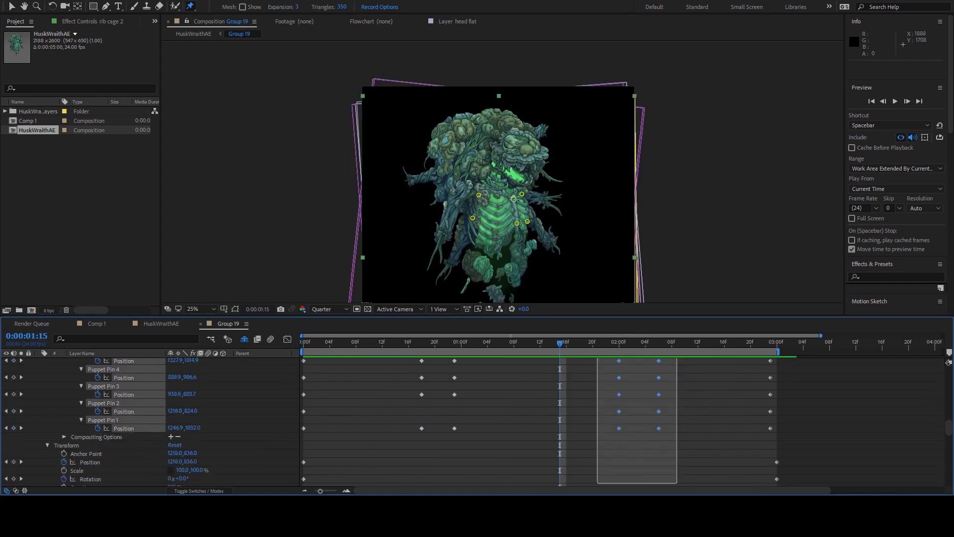
pyautogui.press('Delete')
pyautogui.scroll(-3)
pyautogui.press('space')
pyautogui.press('space')
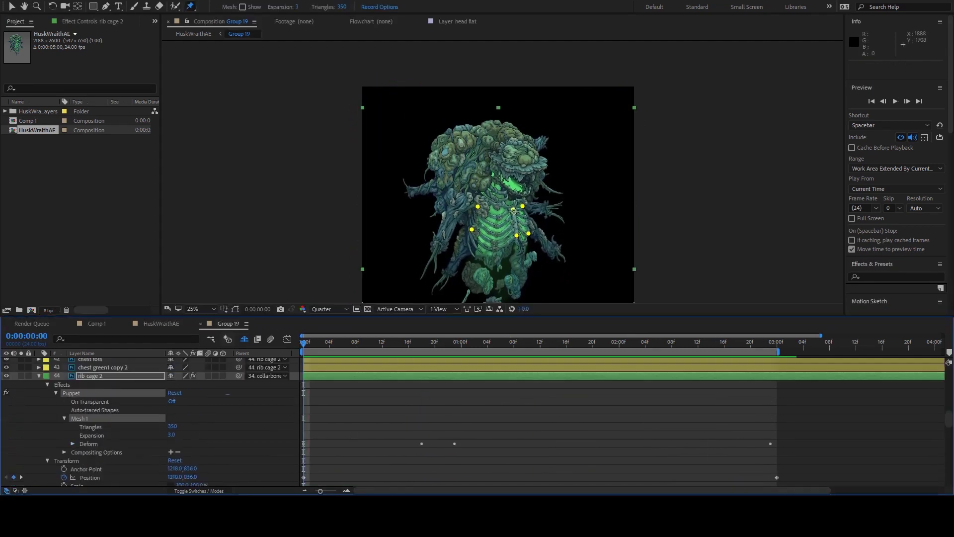
# Step: Keyframe rib cage 2's position at 18 frames and tilt it to -0.4° at frame 15
pyautogui.press(',')
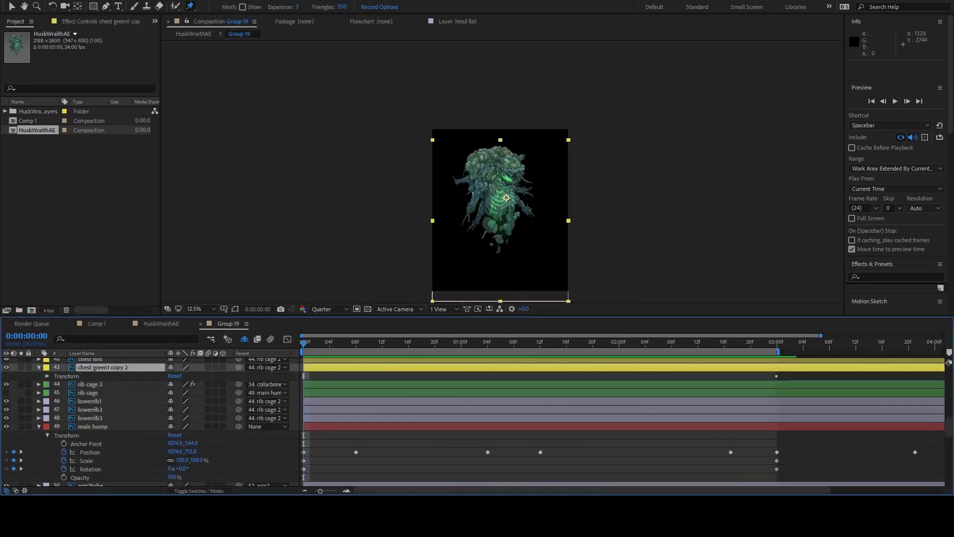
pyautogui.press('Home')
pyautogui.click(90, 456)
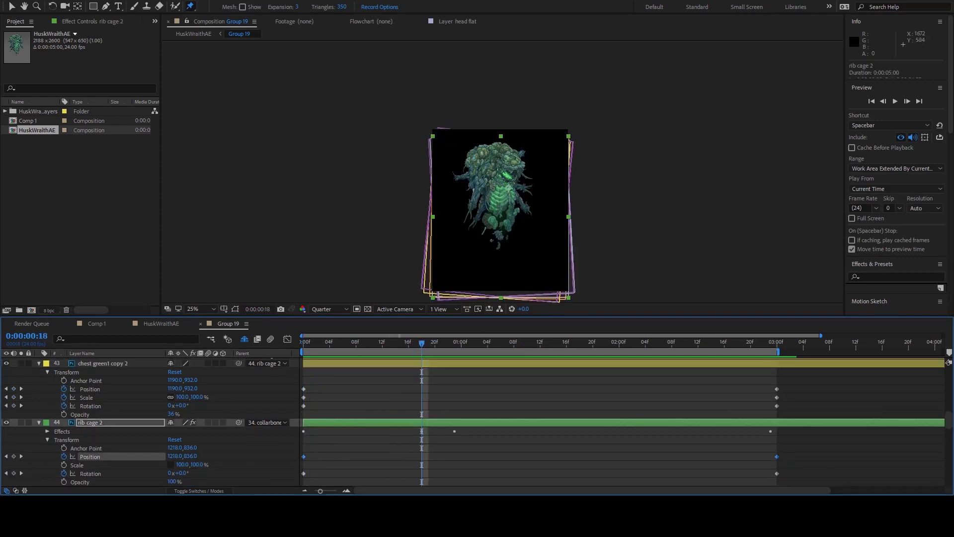
pyautogui.press('.')
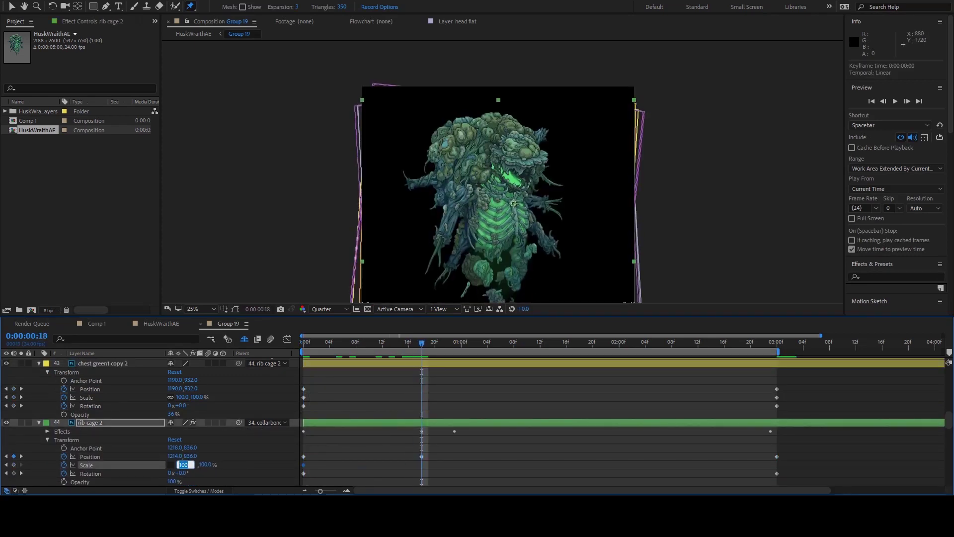
pyautogui.press('k')
pyautogui.press('w')
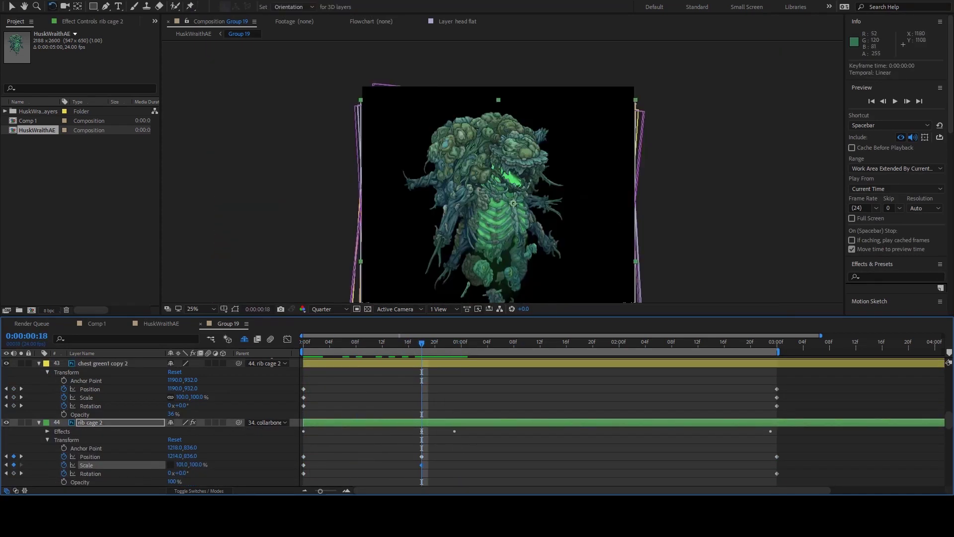
pyautogui.moveTo(471, 300); pyautogui.dragTo(475, 302)
# Step: Preview the sway and retime rib cage 2's Scale keyframe to one second
pyautogui.press('space')
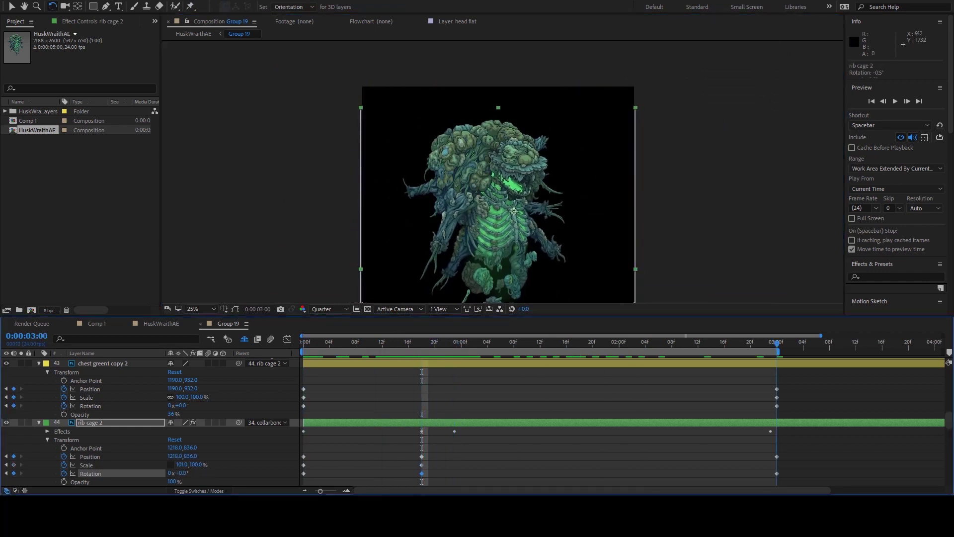
pyautogui.press('space')
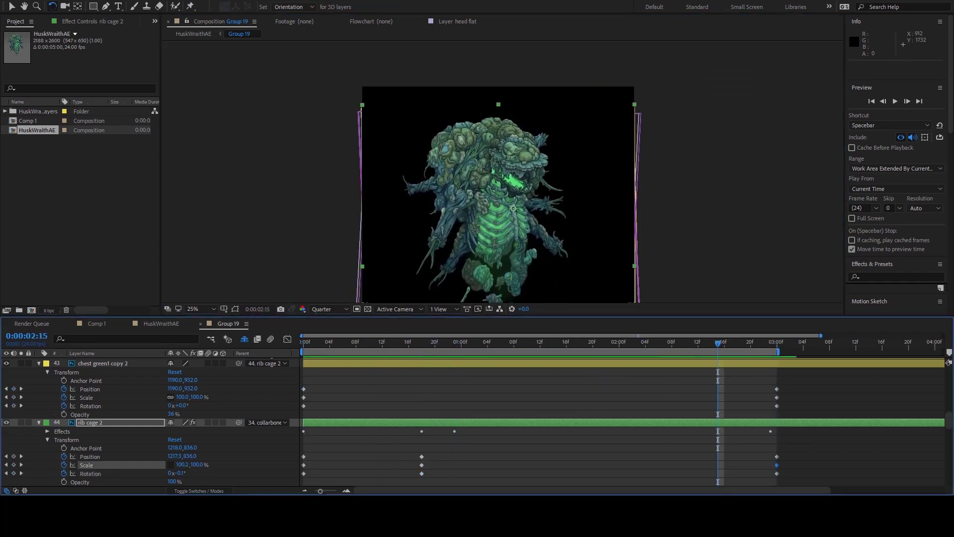
pyautogui.press('j')
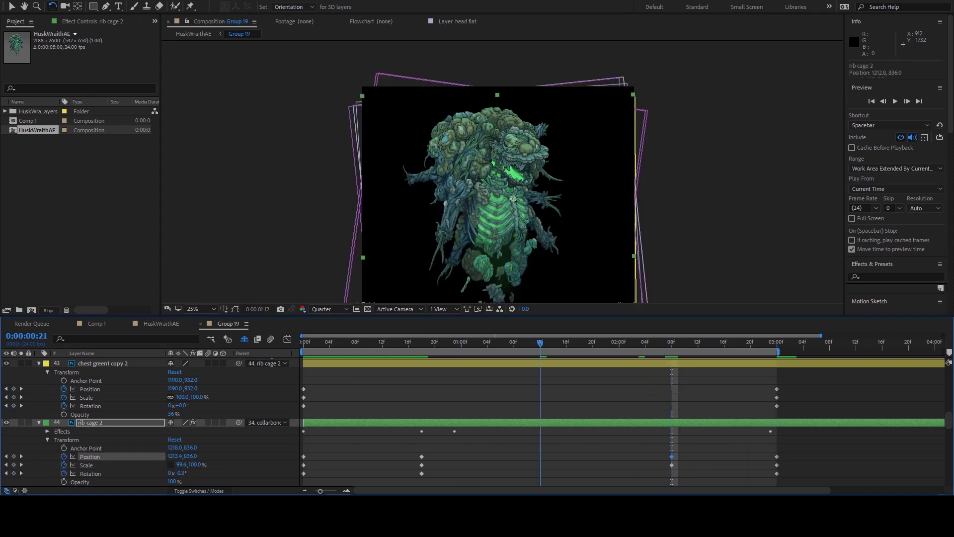
pyautogui.press('space')
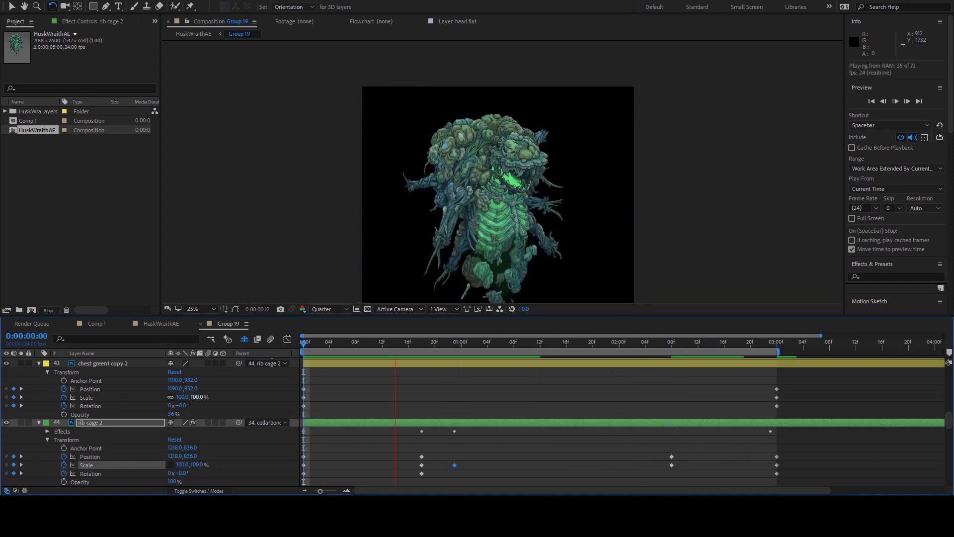
pyautogui.moveTo(454, 465); pyautogui.dragTo(422, 465)
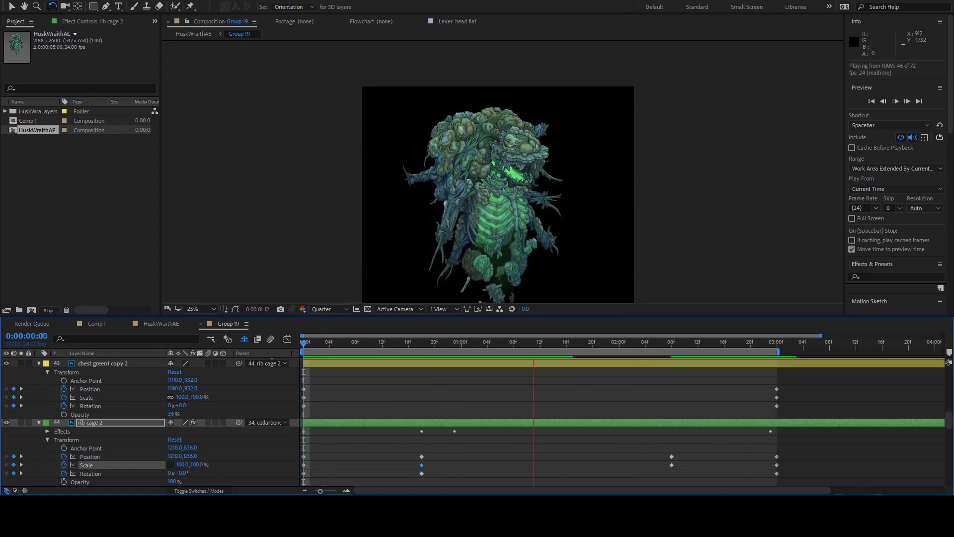
# Step: Marquee-select and copy the three transform keyframes, then replay from the start
pyautogui.scroll(-3)
pyautogui.moveTo(464, 416); pyautogui.dragTo(402, 359)
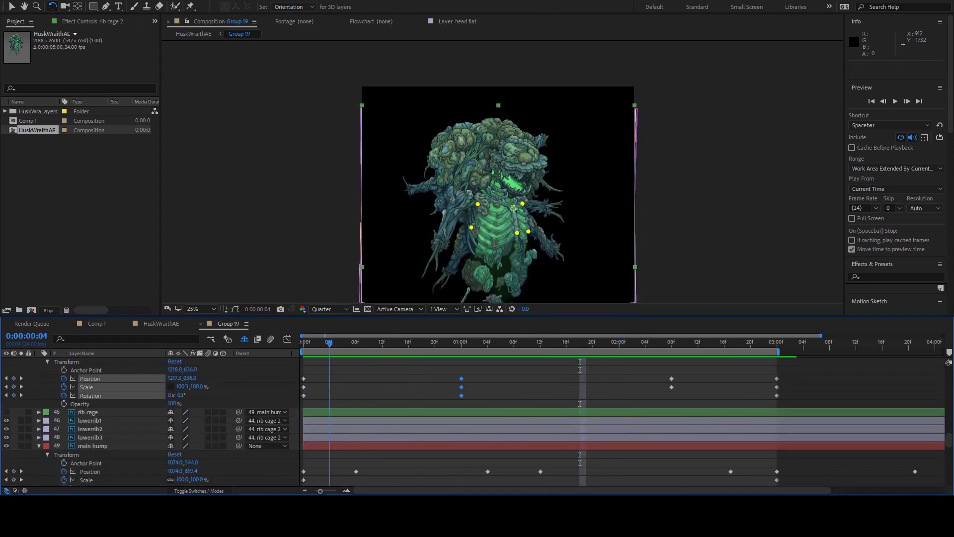
pyautogui.scroll(3)
pyautogui.hotkey('ctrl', 'c')
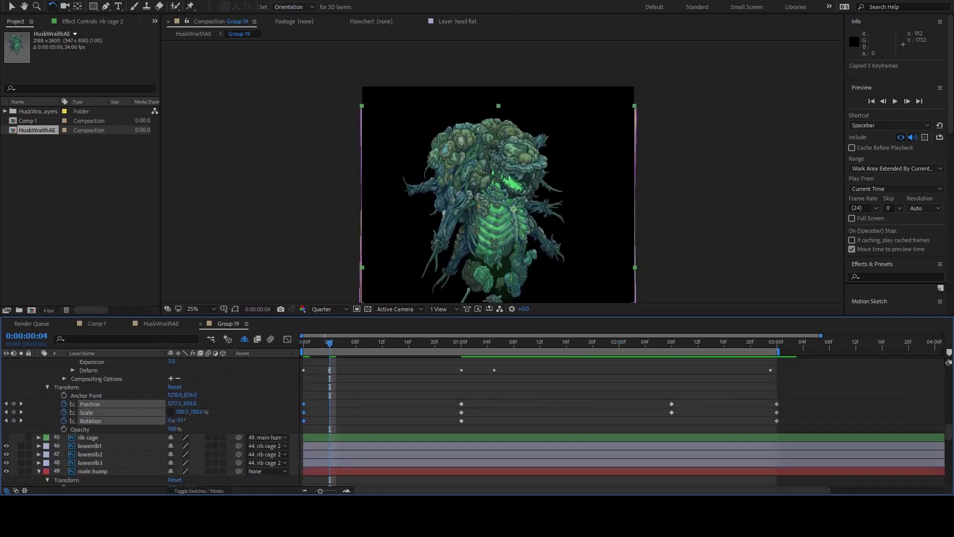
pyautogui.scroll(3)
pyautogui.press('Home')
pyautogui.press('space')
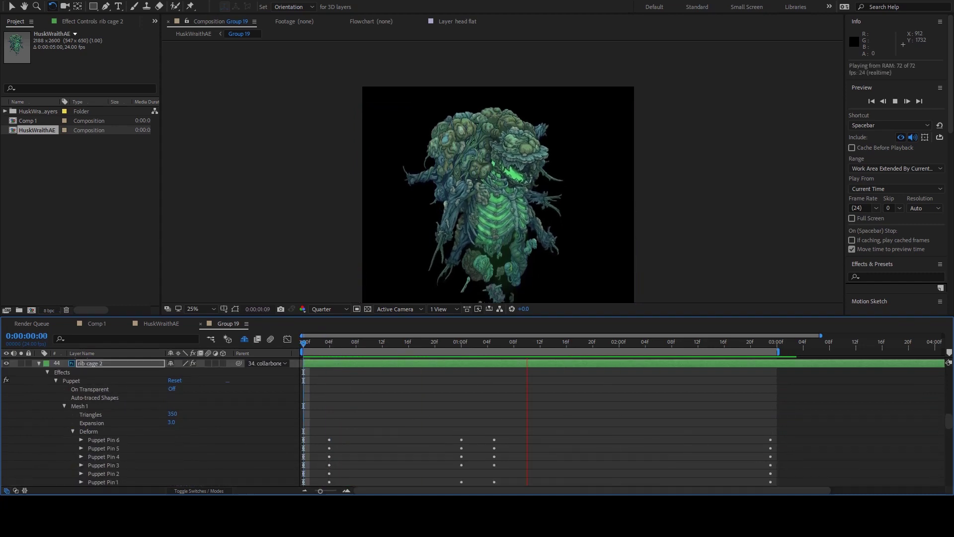
# Step: At the one-second mark, nudge Puppet Pin 4 upward, select Pin 5's keyframe, and preview the breathing
pyautogui.press('space')
pyautogui.scroll(-3)
pyautogui.press('space')
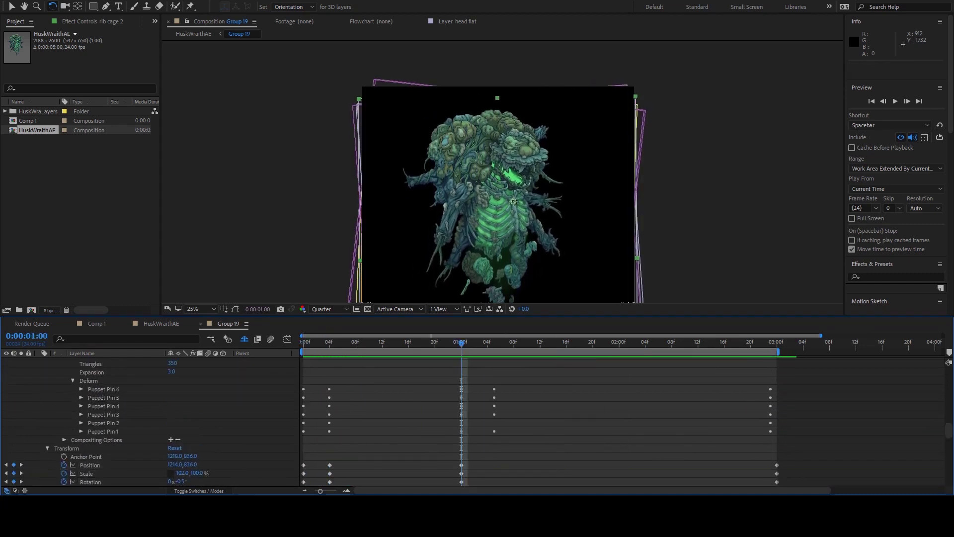
pyautogui.scroll(3)
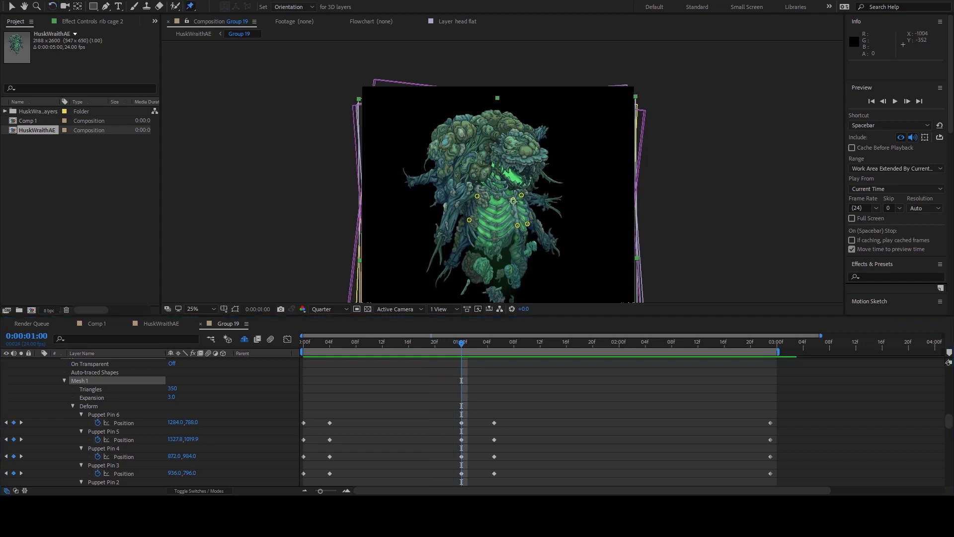
pyautogui.moveTo(469, 220); pyautogui.dragTo(469, 217)
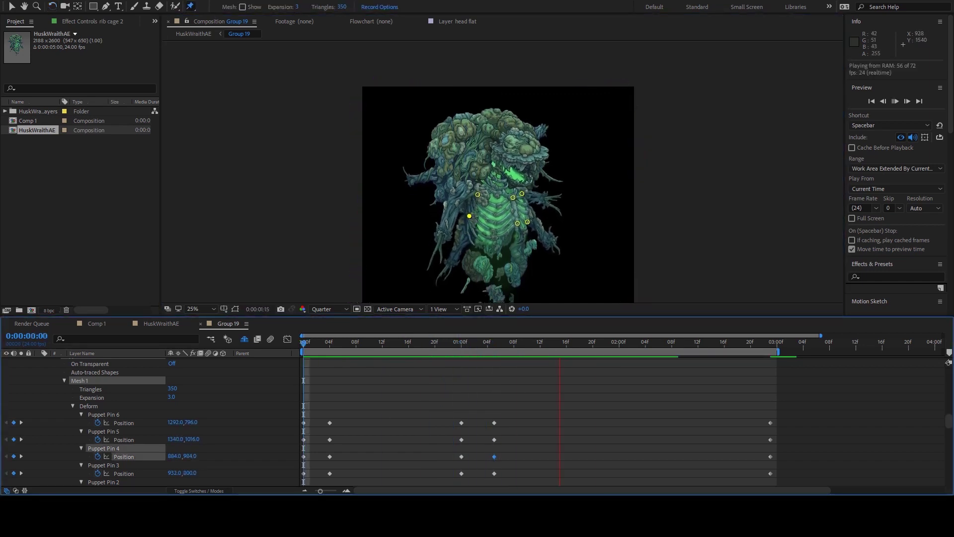
pyautogui.click(528, 221)
pyautogui.press('space')
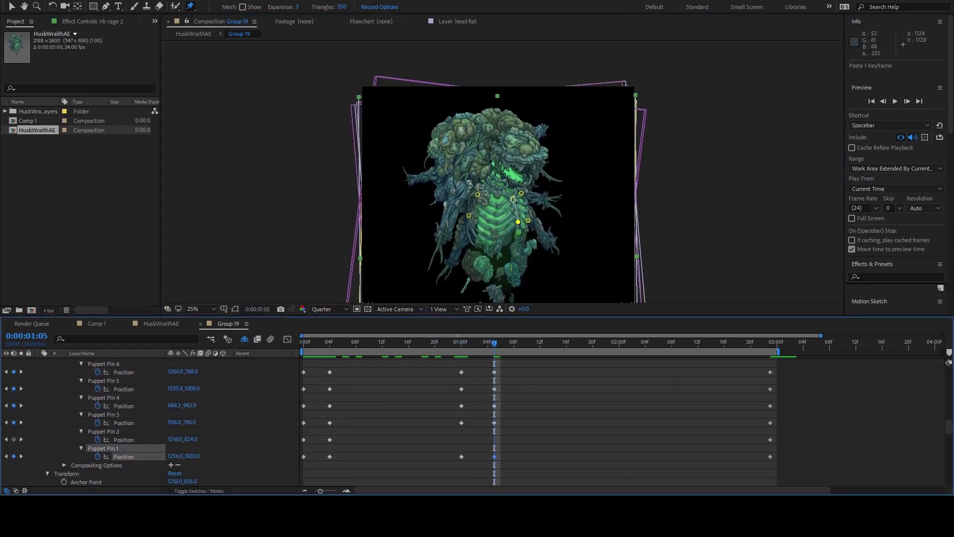
# Step: Collapse rib cage 2's properties and select the chest green1 copy 2 and chest fots layers
pyautogui.press('u')
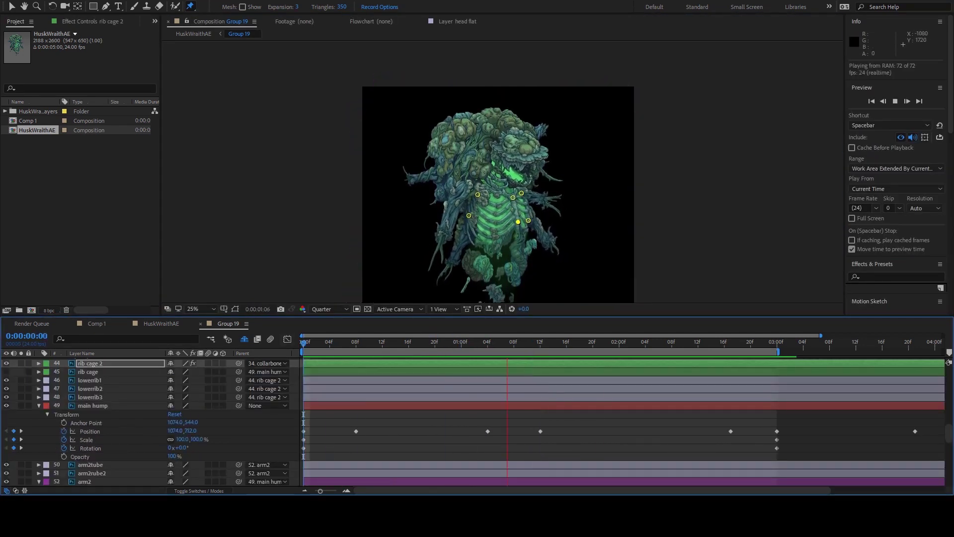
pyautogui.click(90, 388)
pyautogui.press('space')
pyautogui.scroll(3)
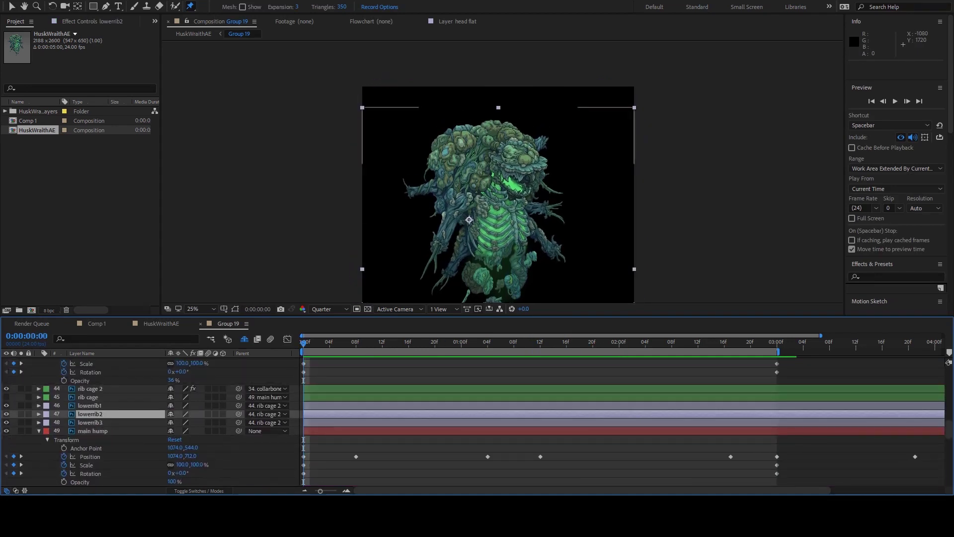
pyautogui.hotkey('ctrl', 'Up')
pyautogui.hotkey('ctrl', 'Up')
pyautogui.hotkey('ctrl', 'Up')
pyautogui.hotkey('ctrl', 'Up')
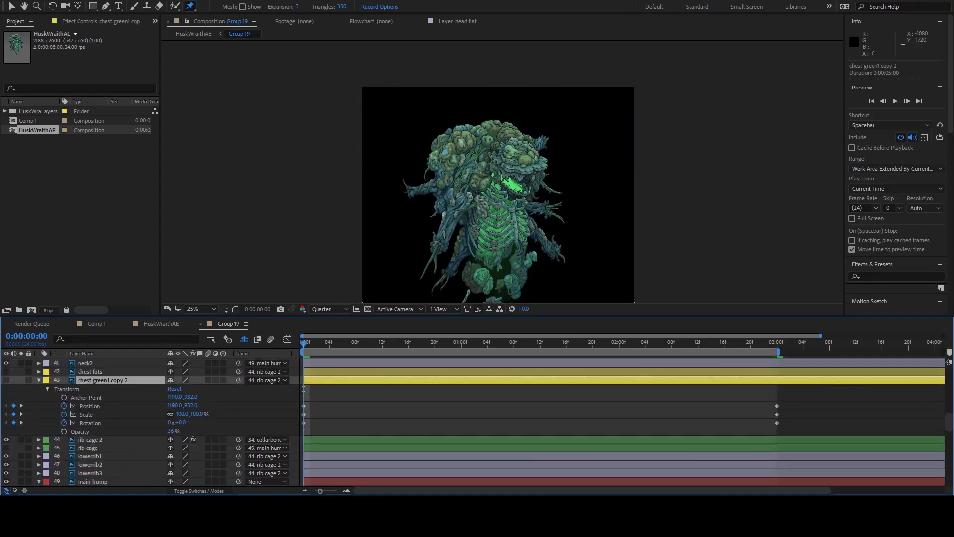
pyautogui.hotkey('ctrl', 'shift', 'Up')
# Step: Reveal the chest layers' Opacity keyframes and undo two mistaken value changes
pyautogui.press('space')
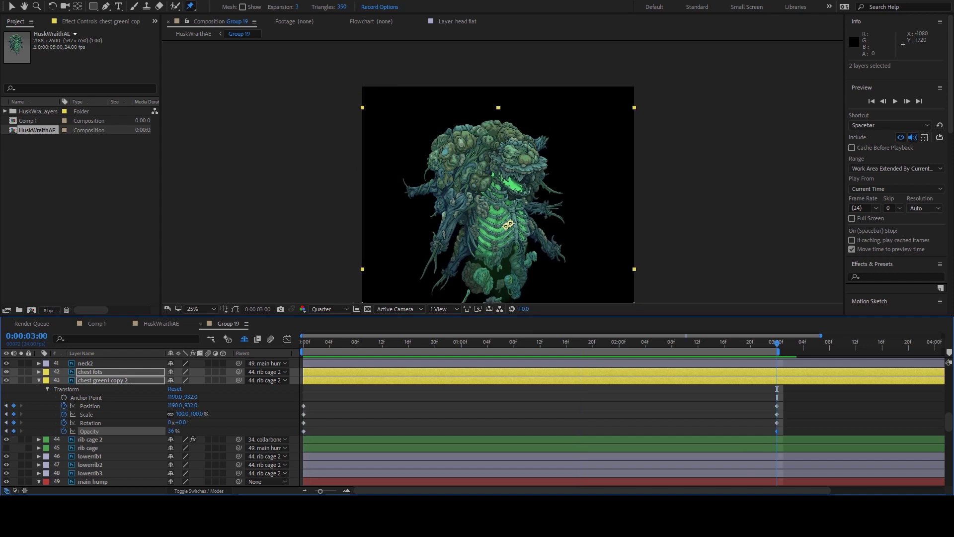
pyautogui.hotkey('ctrl', 'z')
pyautogui.hotkey('ctrl', 'z')
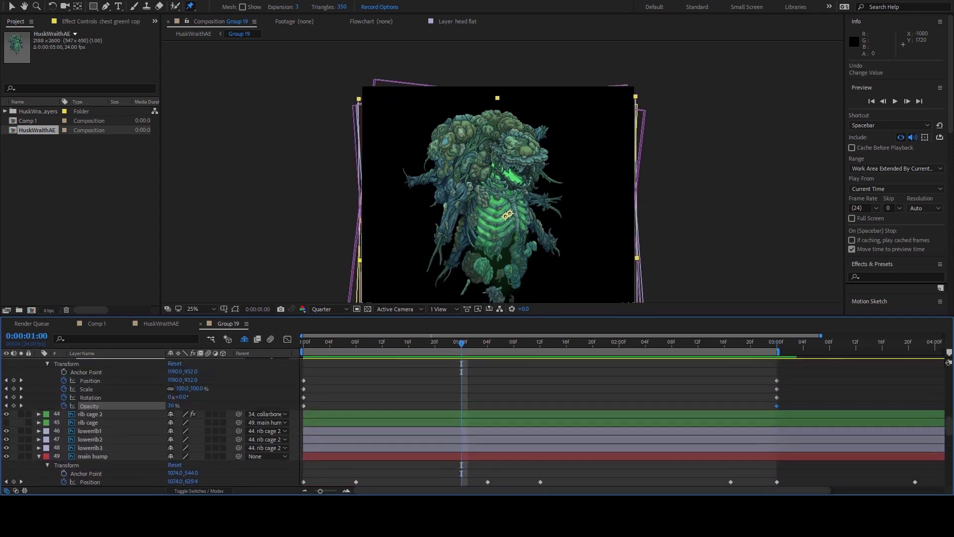
pyautogui.hotkey('ctrl', 'z')
pyautogui.scroll(-3)
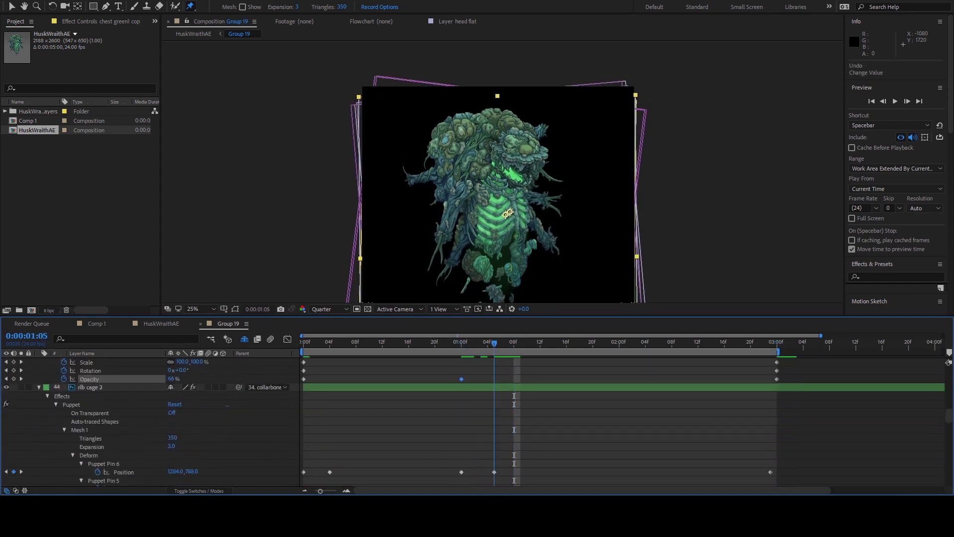
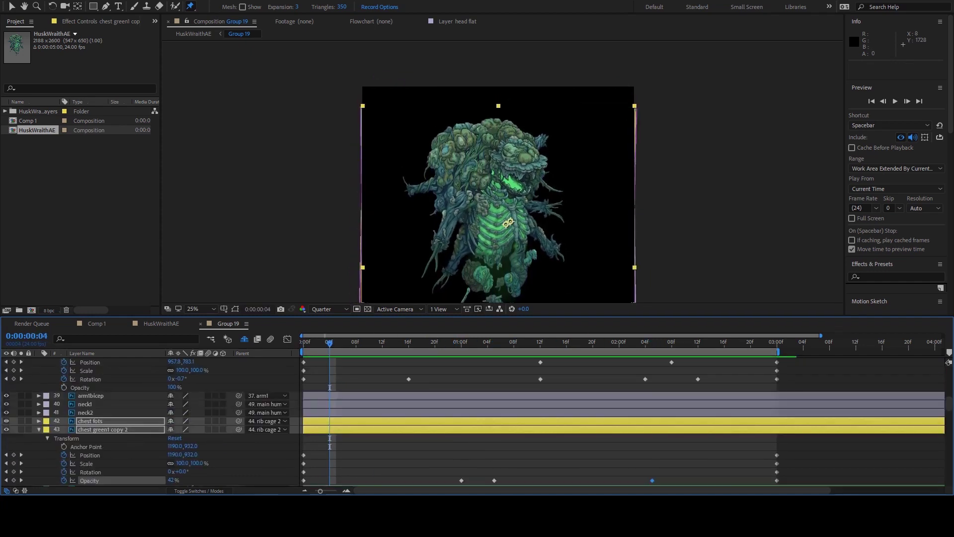
# Step: Delete the late Opacity keyframes near 2:04 on chest fots and chest green1 copy 2
pyautogui.scroll(3)
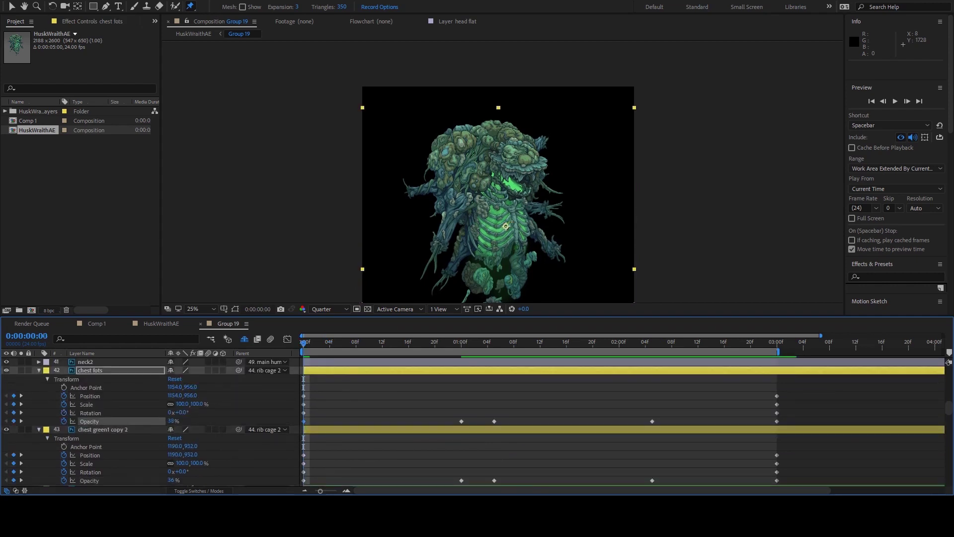
pyautogui.moveTo(653, 480); pyautogui.dragTo(777, 480)
pyautogui.click(304, 421)
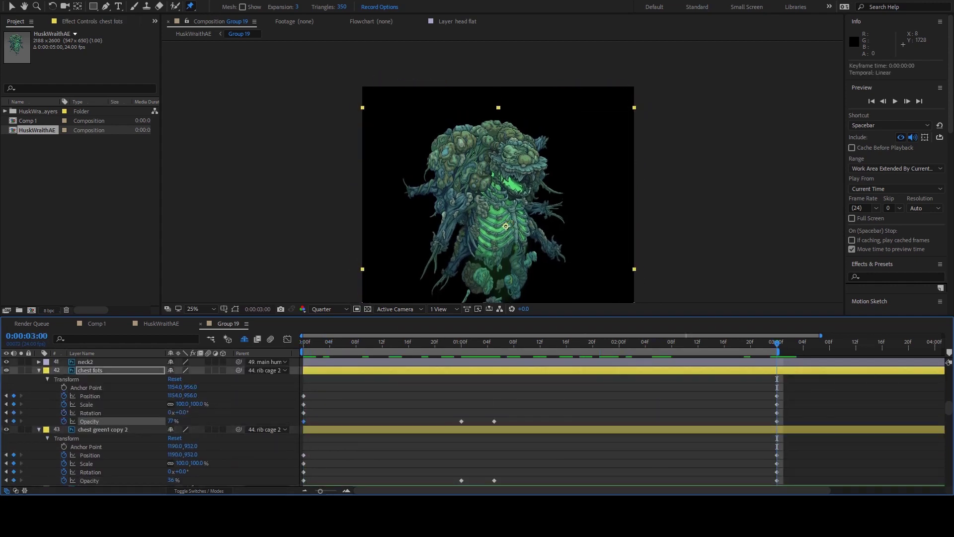
# Step: RAM-preview the chest breathing glow, which now pulses once
pyautogui.click(90, 370)
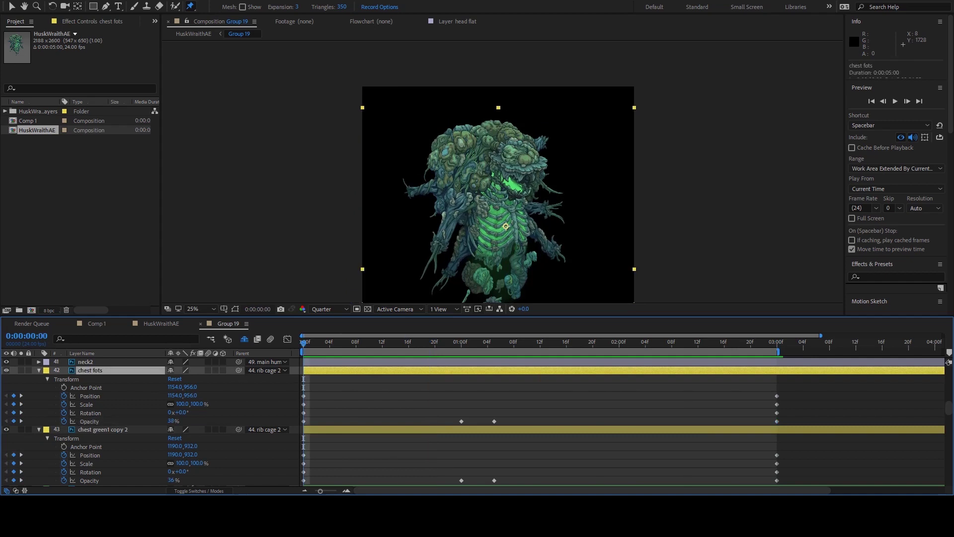
pyautogui.press('space')
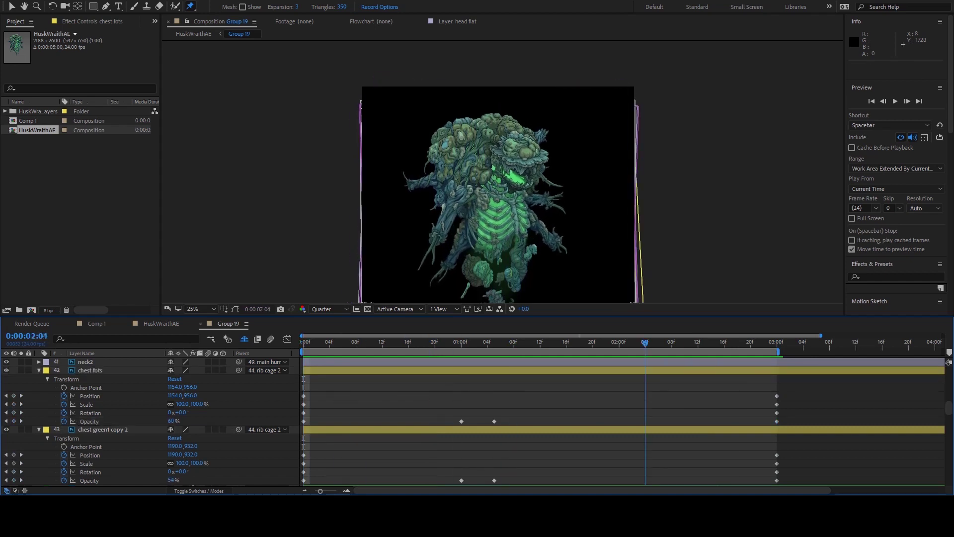
pyautogui.click(304, 421)
pyautogui.click(90, 370)
pyautogui.hotkey('shift', 'End')
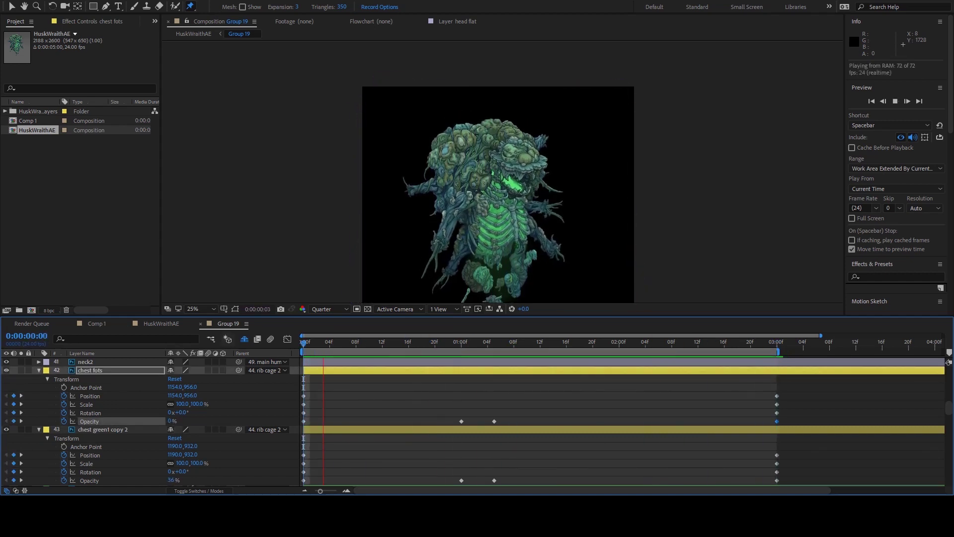
pyautogui.press('space')
pyautogui.press('space')
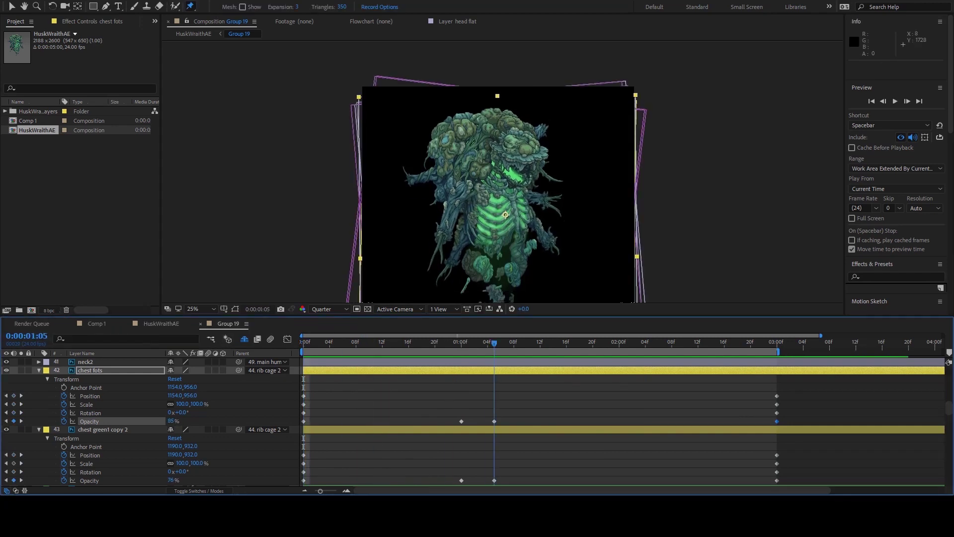
pyautogui.press('space')
# Step: Key Opacity on mouthcolour1, mouthcolour2 and mouthcolour2 copy around 0:12, 0:20 and 1:08
pyautogui.click(507, 171)
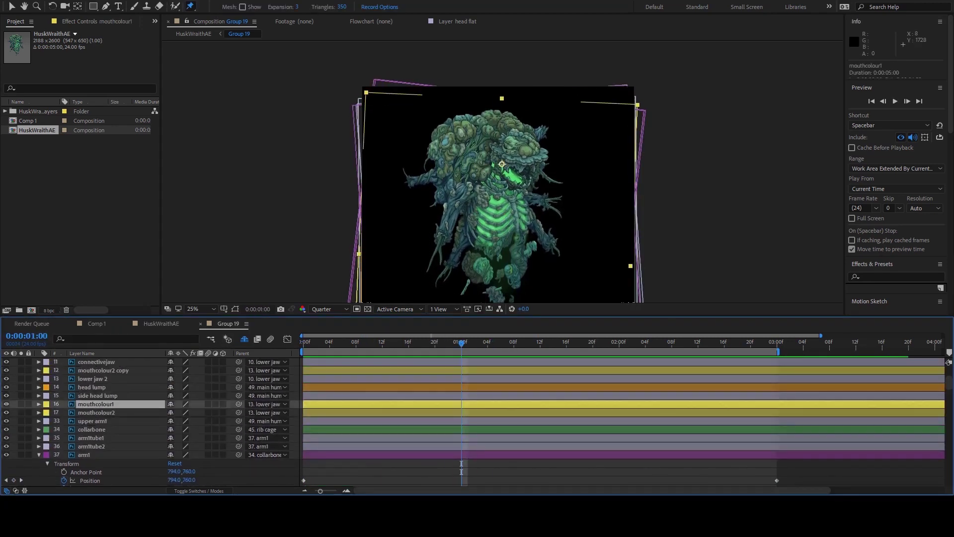
pyautogui.click(503, 173)
pyautogui.press('k')
pyautogui.press('u')
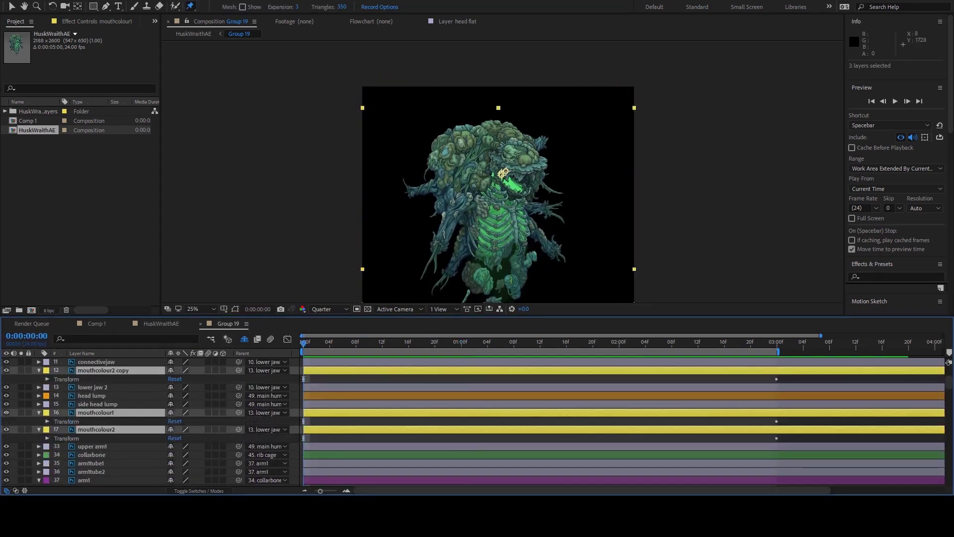
pyautogui.press('space')
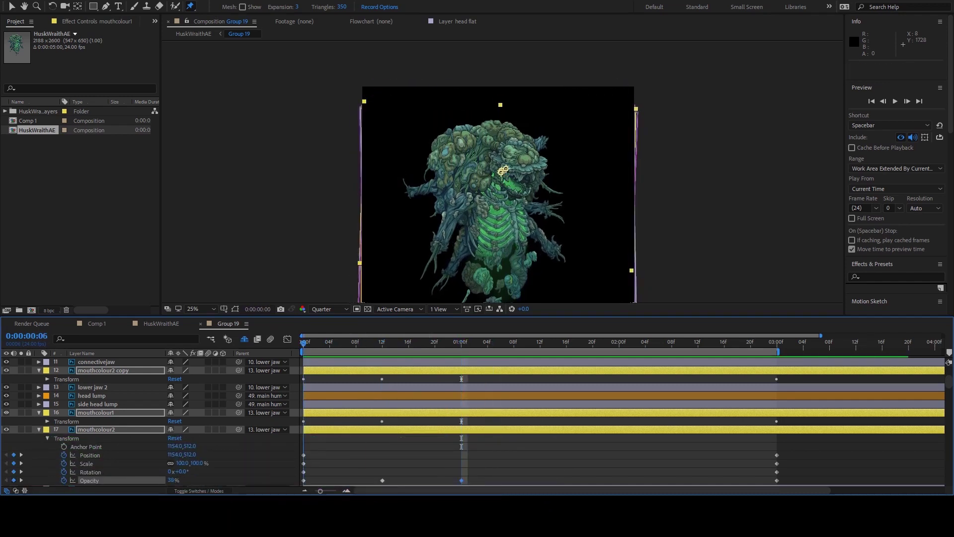
pyautogui.press('space')
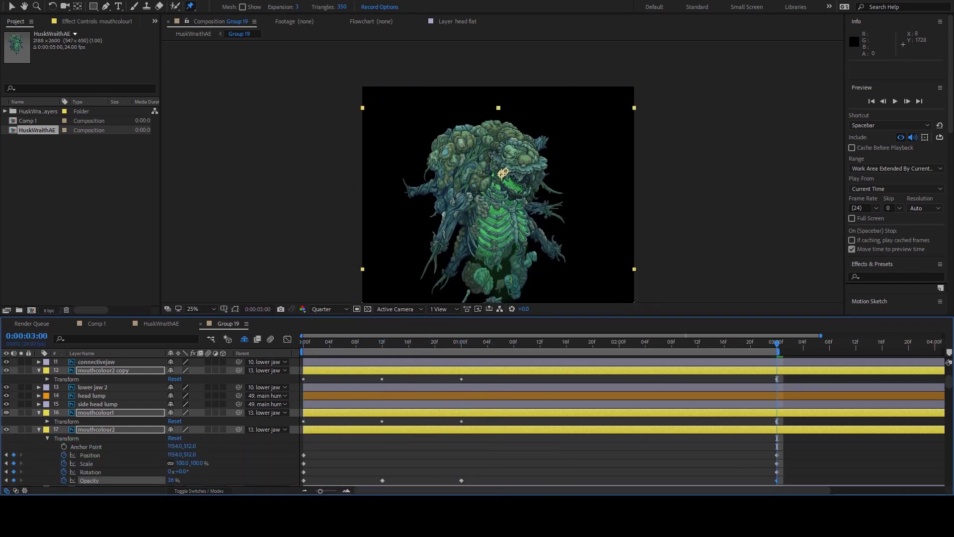
pyautogui.press('Return')
# Step: Preview the mouth opacity flicker from the first frame
pyautogui.press('space')
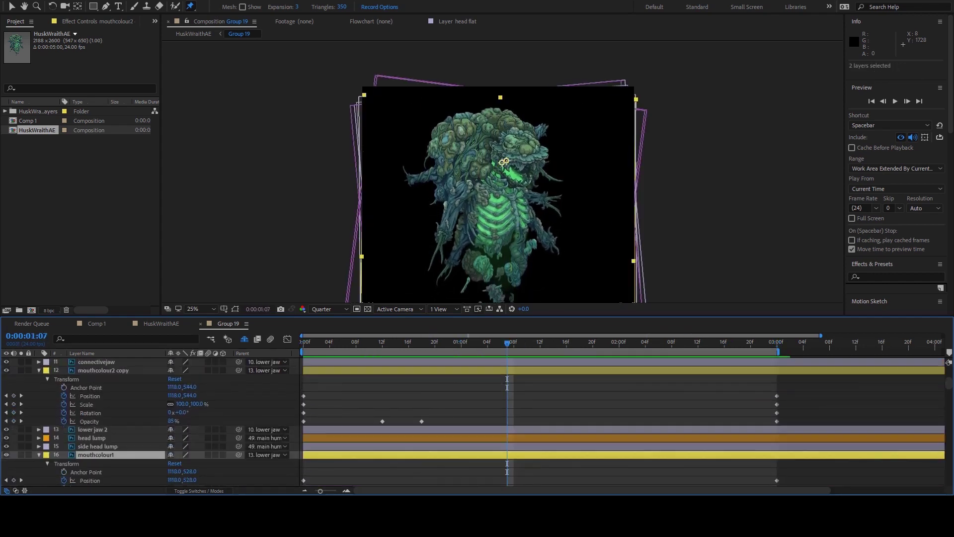
pyautogui.press('space')
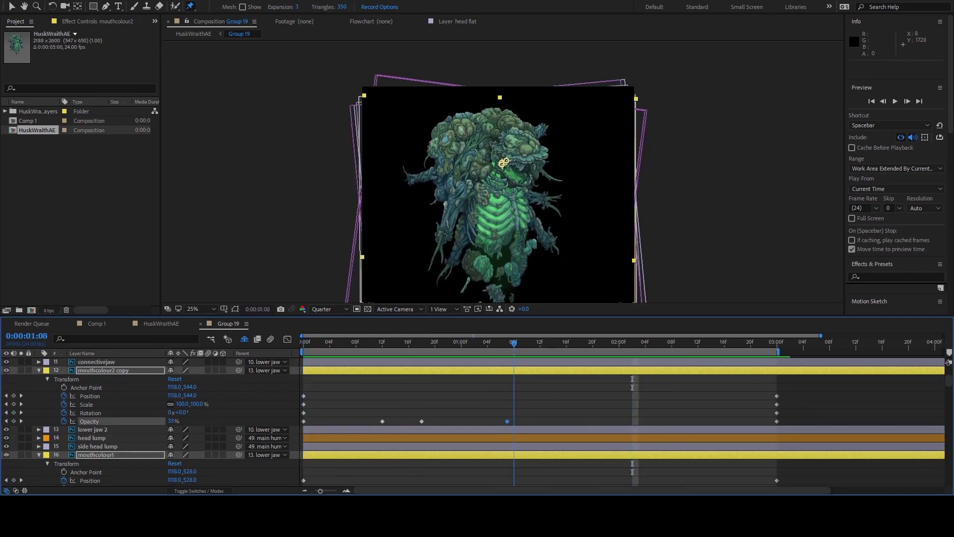
pyautogui.press('space')
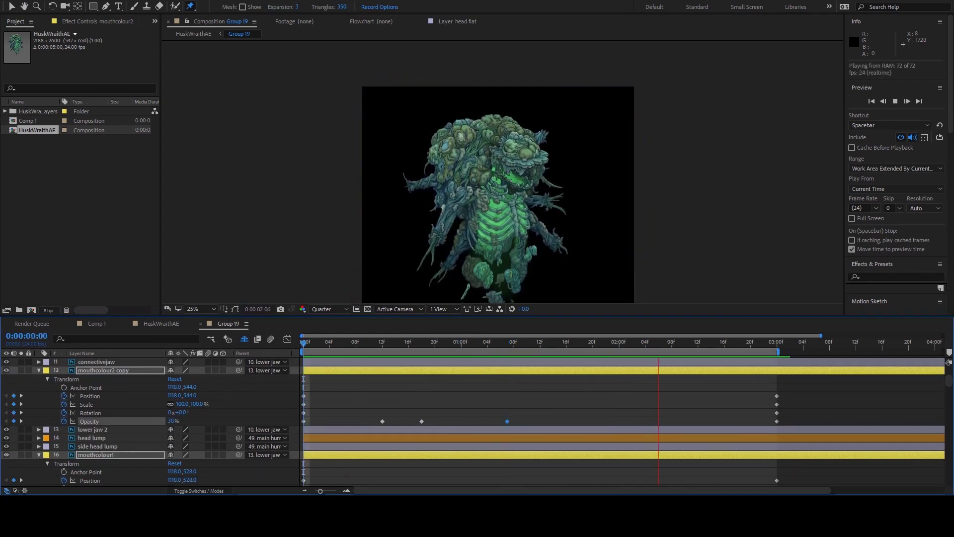
pyautogui.press(',')
pyautogui.press('space')
pyautogui.press('Home')
pyautogui.scroll(-3)
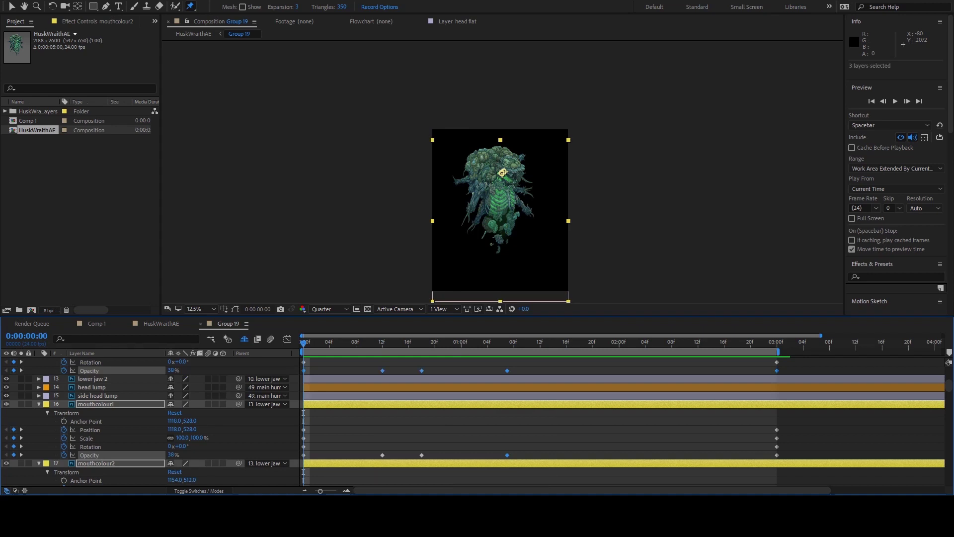
pyautogui.scroll(-3)
pyautogui.scroll(-3)
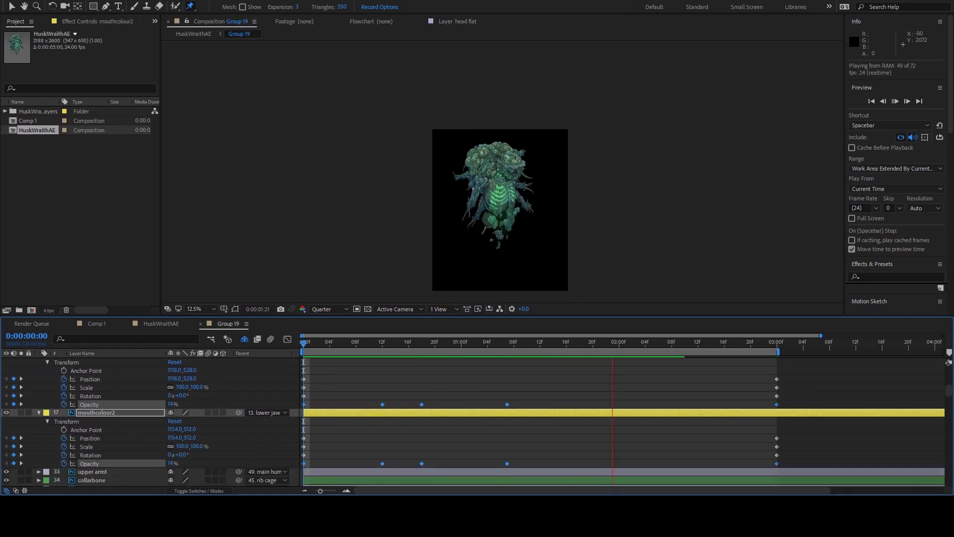
pyautogui.press('space')
pyautogui.scroll(3)
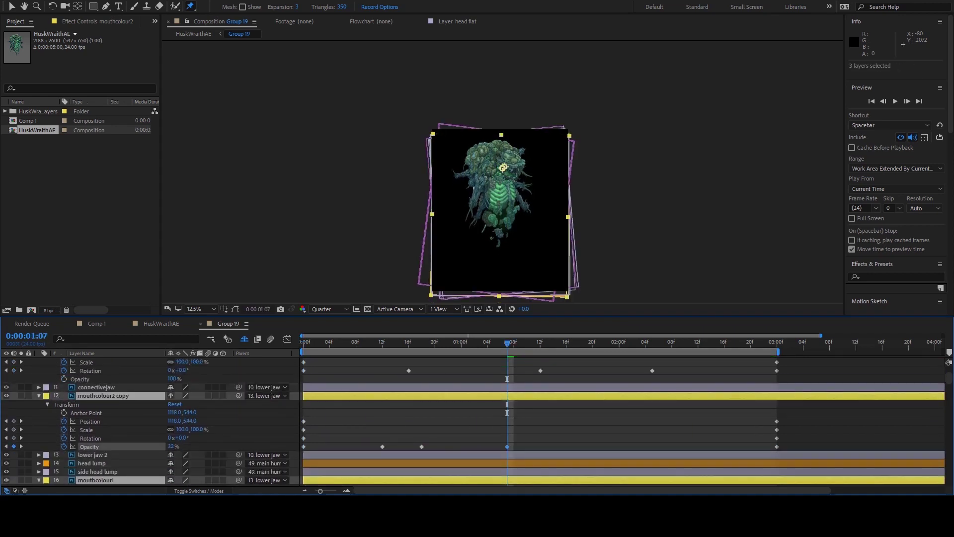
pyautogui.press('Home')
pyautogui.press('space')
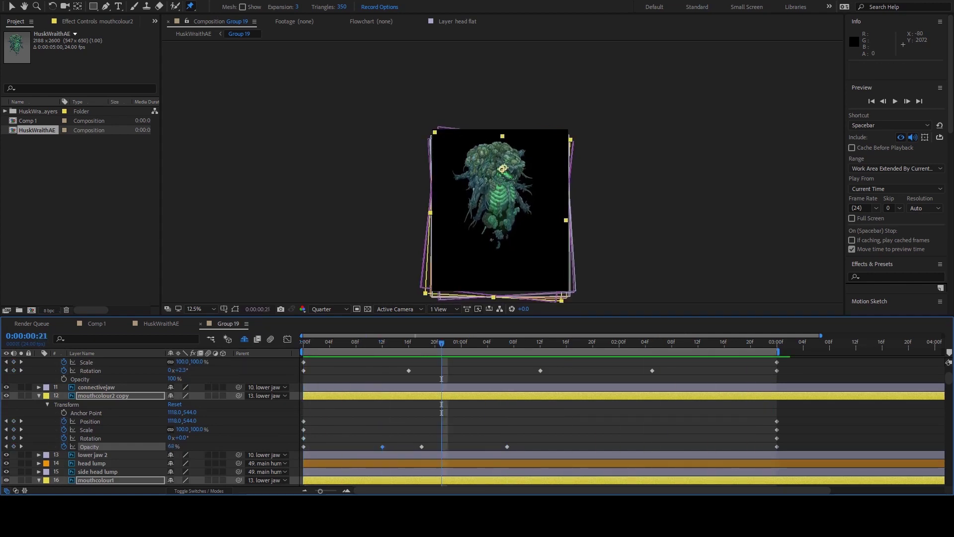
# Step: Select mouthcolour1 and replay its opacity pulse at 25% view zoom
pyautogui.scroll(-3)
pyautogui.click(96, 404)
pyautogui.press('.')
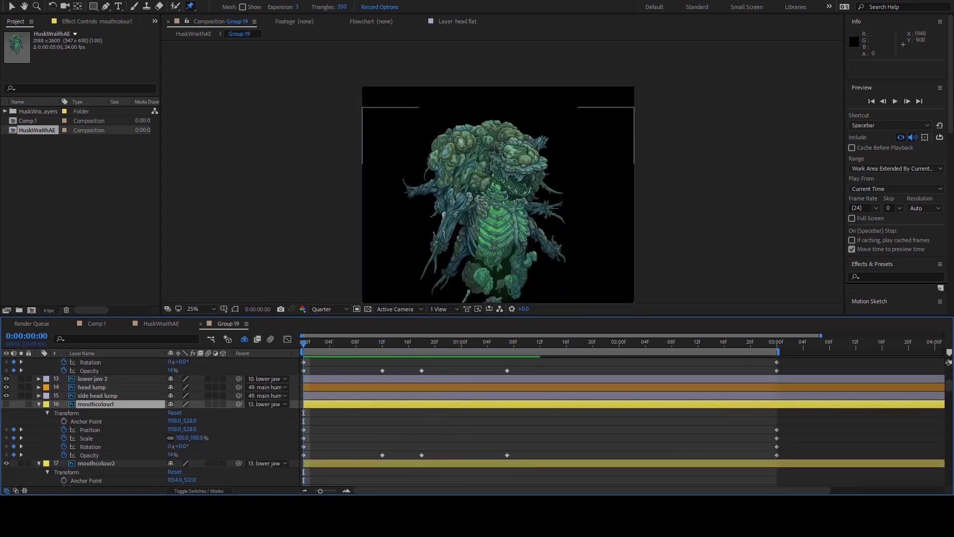
pyautogui.press('space')
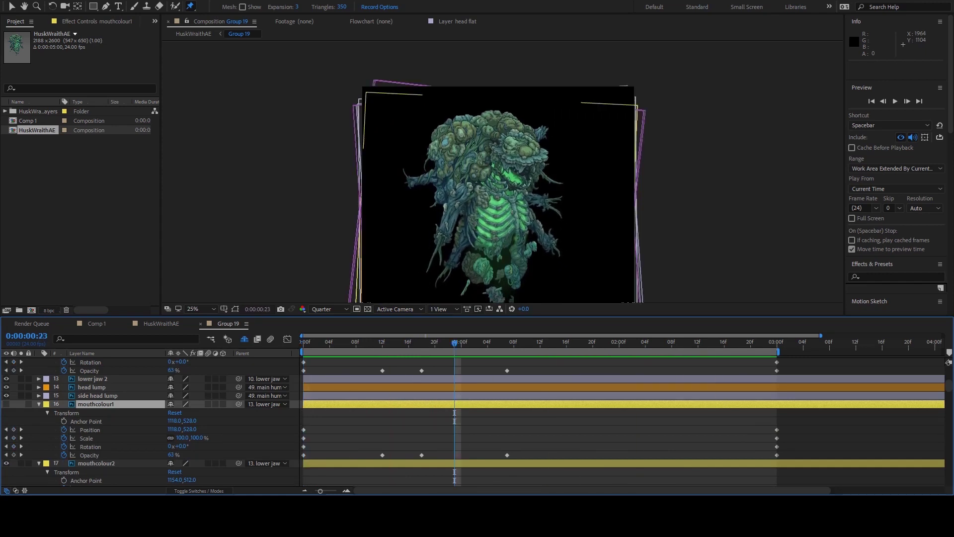
pyautogui.press('Home')
pyautogui.scroll(-3)
pyautogui.click(102, 473)
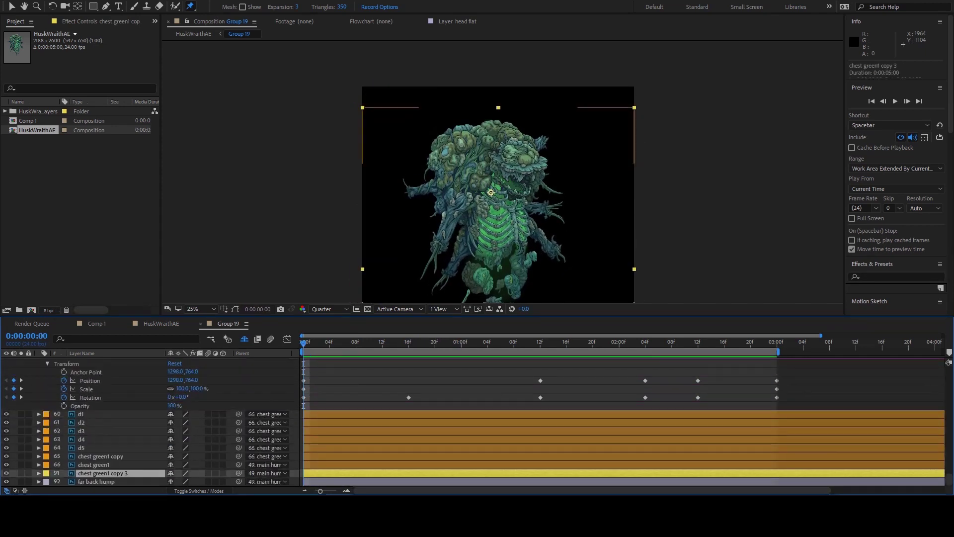
# Step: Replay the chest and mouth glow animation from the first frame
pyautogui.scroll(3)
pyautogui.click(96, 406)
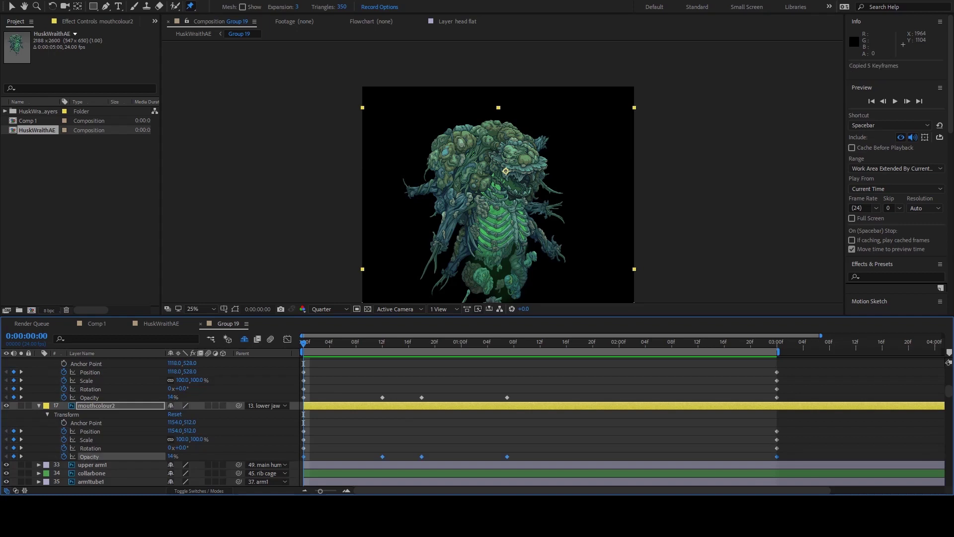
pyautogui.press('space')
pyautogui.press('space')
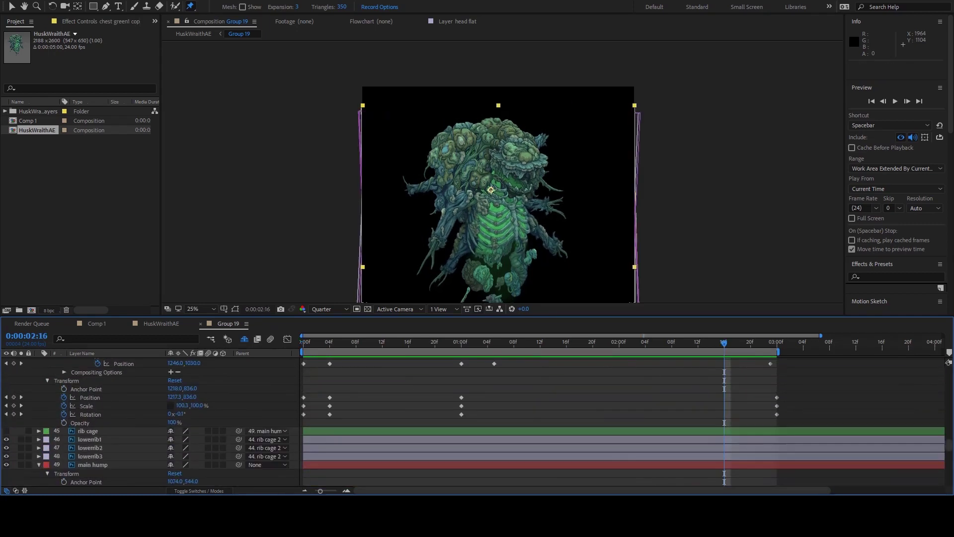
pyautogui.hotkey('ctrl', 'Down')
pyautogui.press('Home')
pyautogui.press('space')
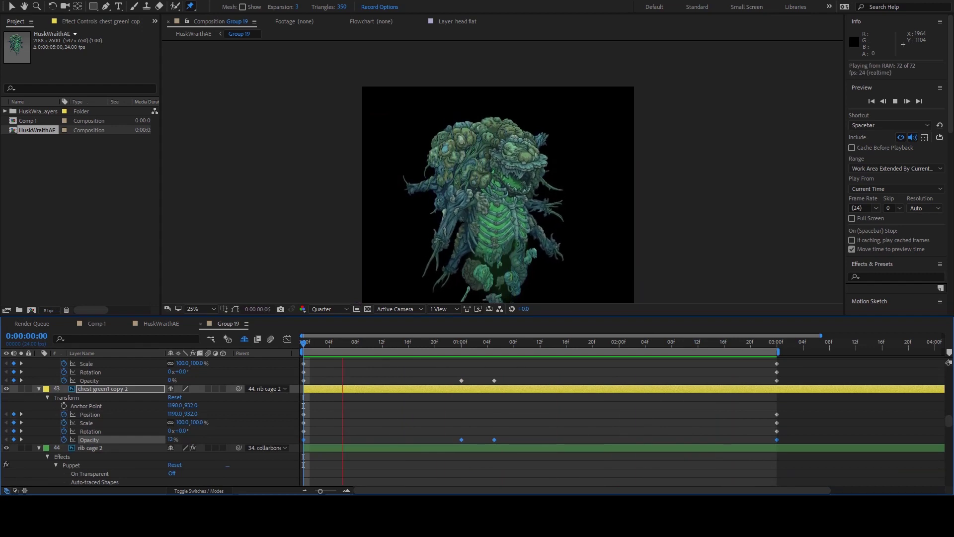
pyautogui.hotkey('ctrl', 'Up')
pyautogui.hotkey('ctrl', 'Up')
pyautogui.hotkey('ctrl', 'Up')
pyautogui.press('space')
pyautogui.press('Home')
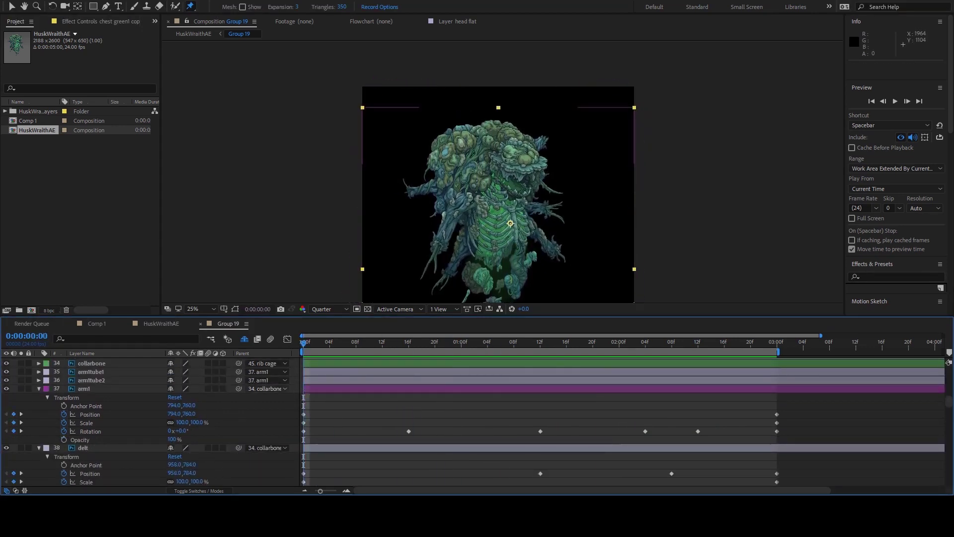
# Step: Paste a chest glow copy and give it a circular Ellipse mask over the head
pyautogui.hotkey('ctrl', 'v')
pyautogui.press('q')
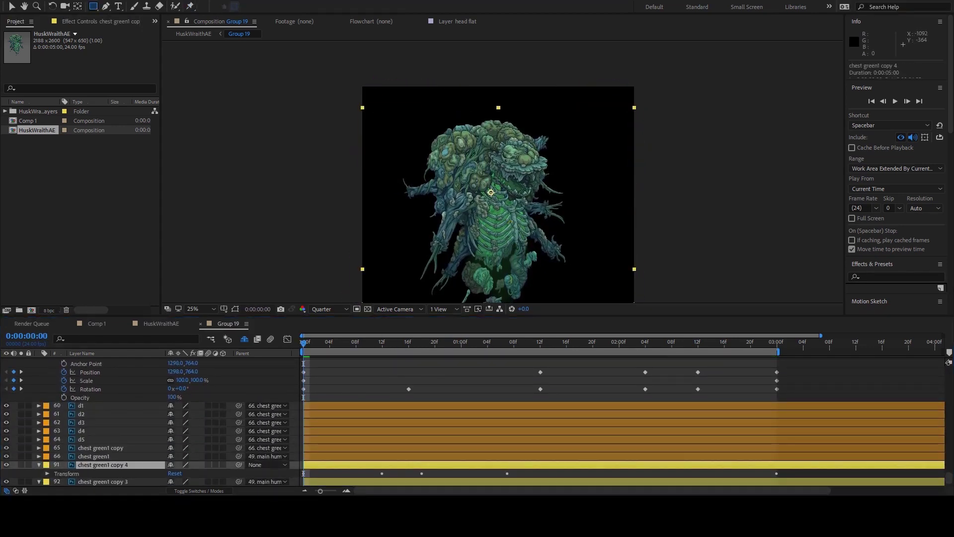
pyautogui.moveTo(464, 152); pyautogui.dragTo(516, 200)
pyautogui.press('m')
pyautogui.press('m')
pyautogui.hotkey('ctrl', 't')
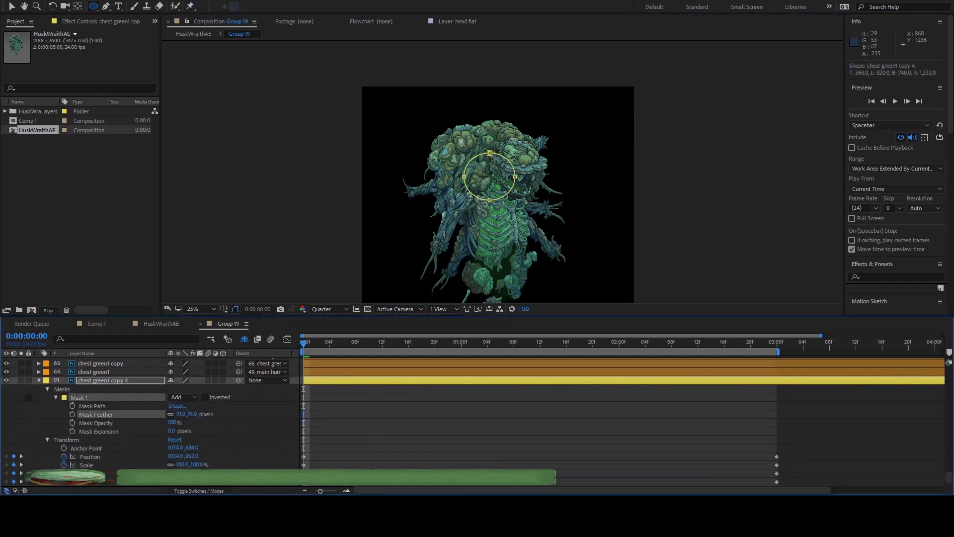
pyautogui.press('F2')
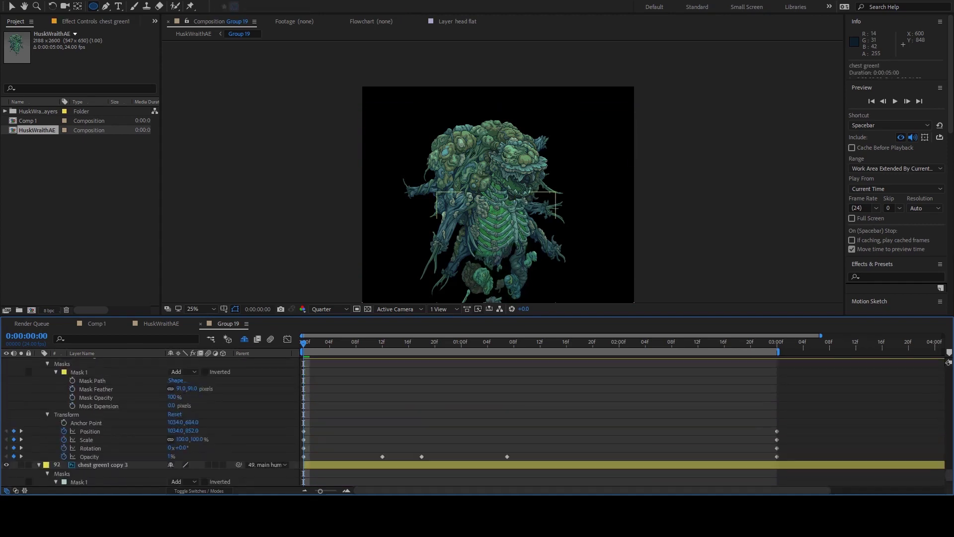
# Step: Mask chest green1 copy with an oval, feather it to 323 and reshape the path
pyautogui.hotkey('ctrl', 'v')
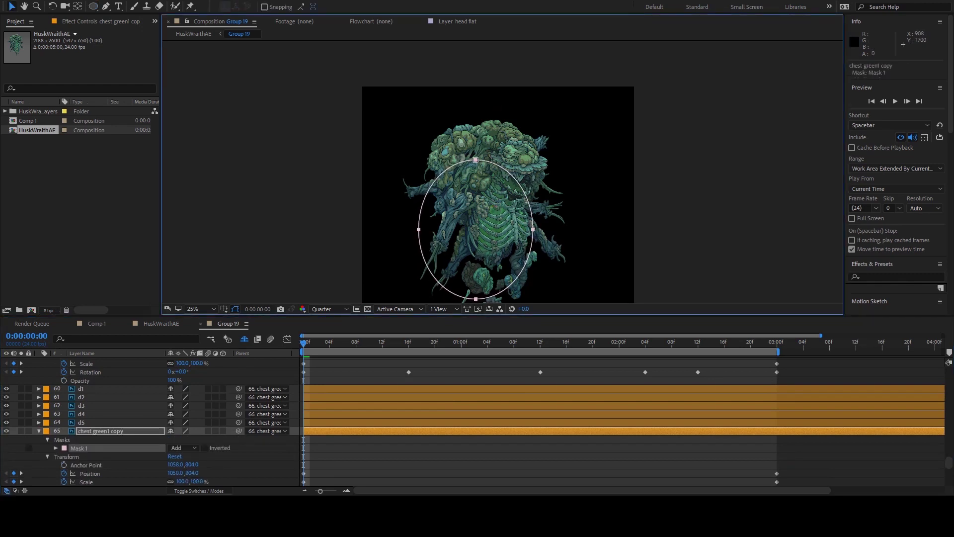
pyautogui.press('y')
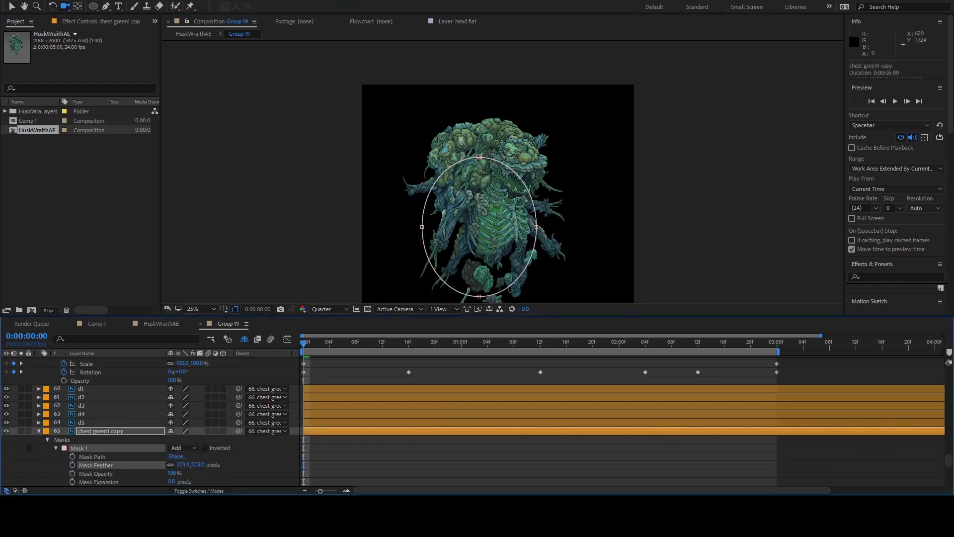
pyautogui.press('v')
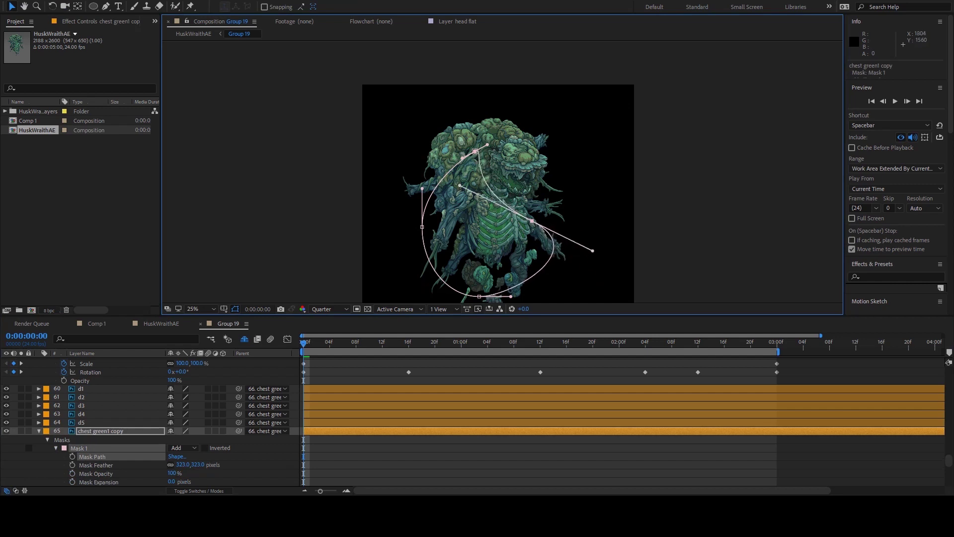
pyautogui.click(586, 278)
# Step: Parent mouthcolour3 to the lower jaw layer (layer 17)
pyautogui.scroll(3)
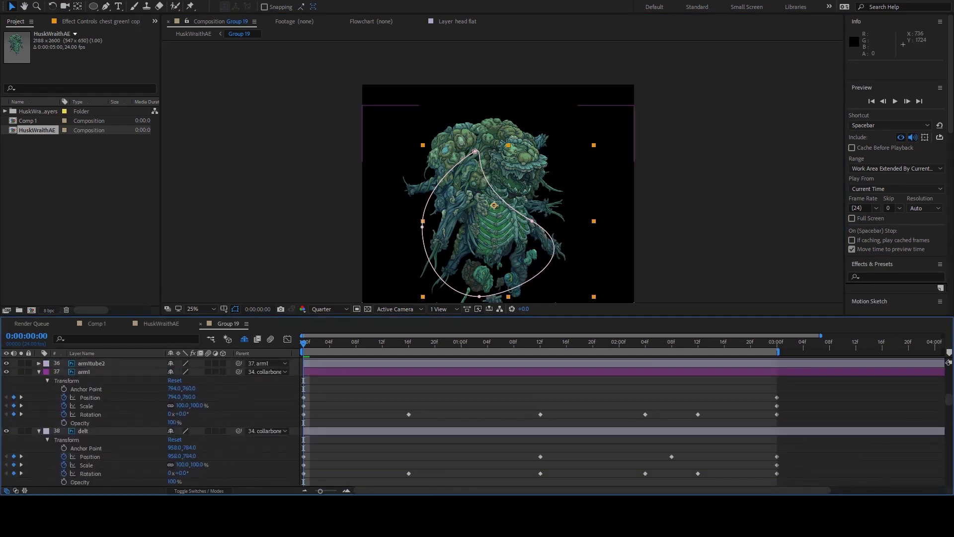
pyautogui.click(510, 171)
pyautogui.moveTo(239, 431); pyautogui.dragTo(247, 437)
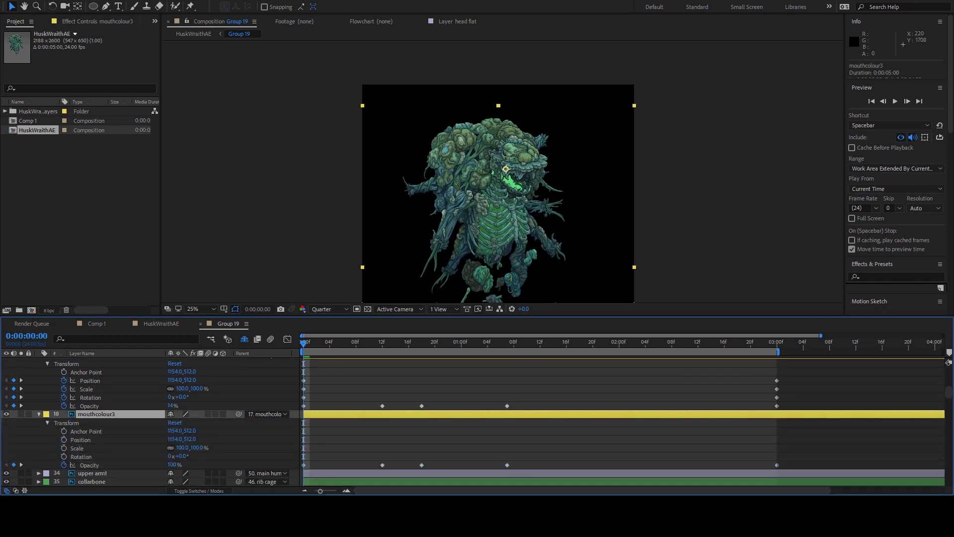
# Step: Desaturate and darken mouthcolour3 with a Hue/Saturation effect
pyautogui.hotkey('ctrl', 'alt', 'shift', 'e')
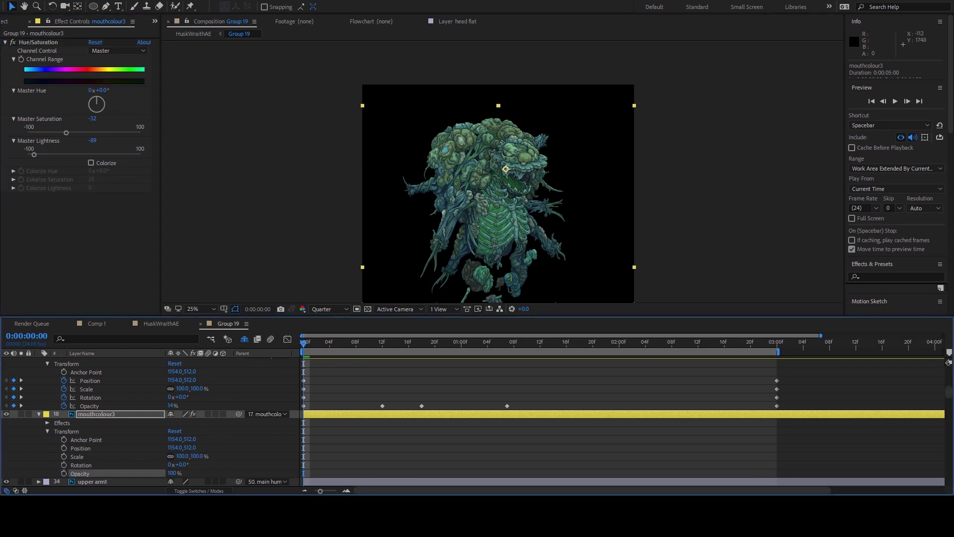
pyautogui.press('space')
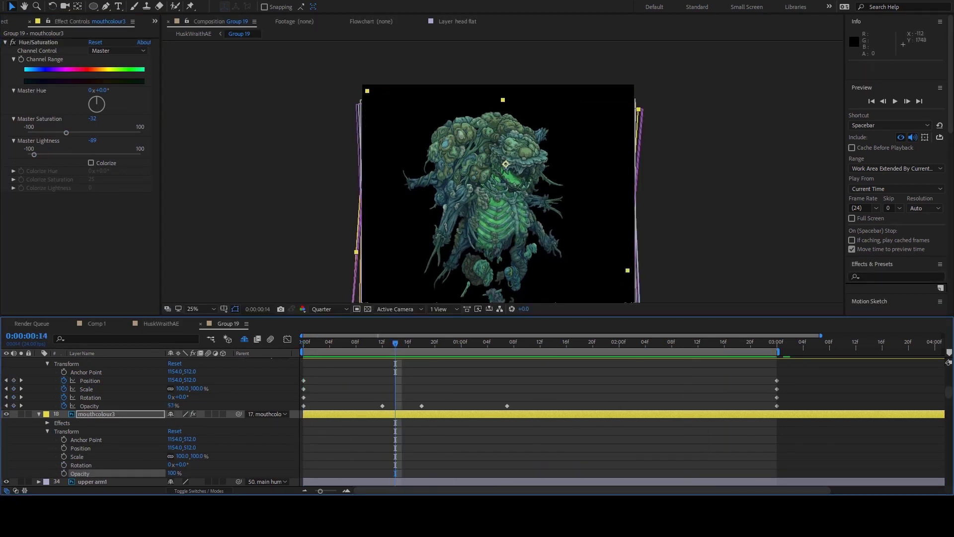
pyautogui.hotkey('ctrl', 'v')
pyautogui.hotkey('ctrl', 'z')
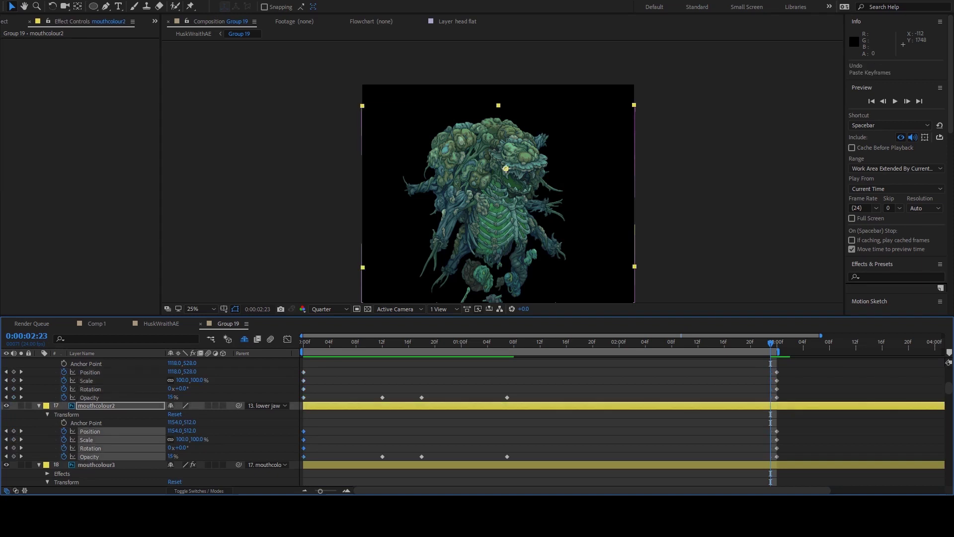
pyautogui.hotkey('ctrl', 'shift', 'a')
pyautogui.press('space')
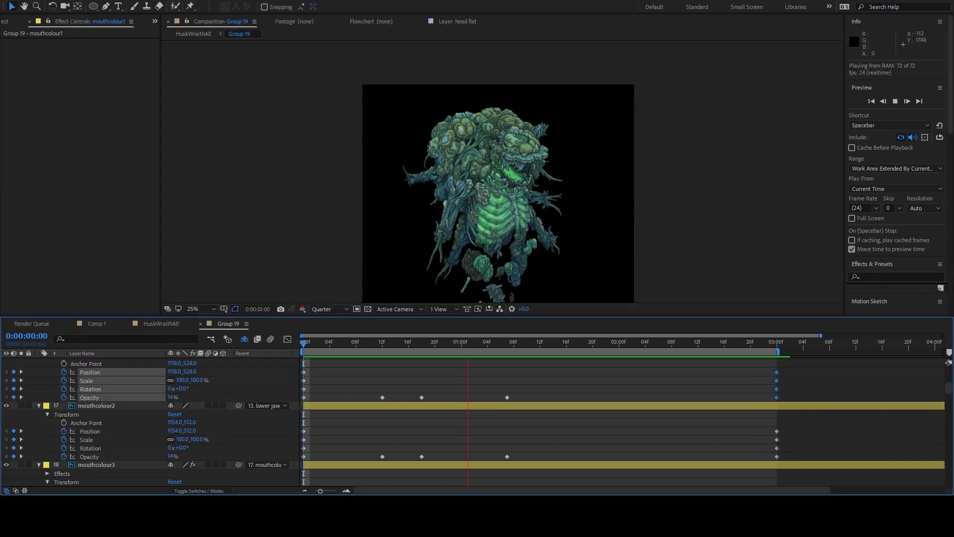
pyautogui.press('space')
pyautogui.press('Home')
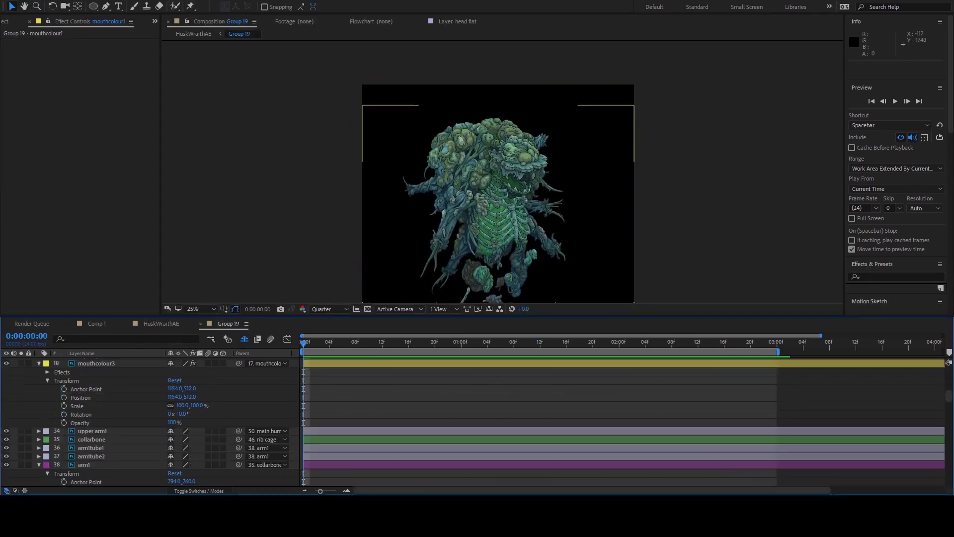
# Step: Select chest green1 copy 4's keyframes and find the 01:07 frame
pyautogui.scroll(-3)
pyautogui.click(102, 363)
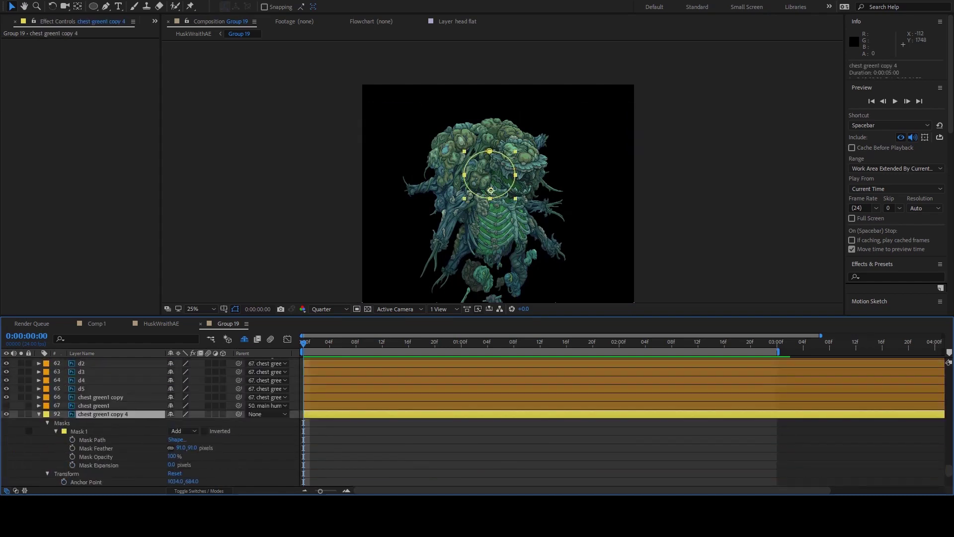
pyautogui.scroll(-3)
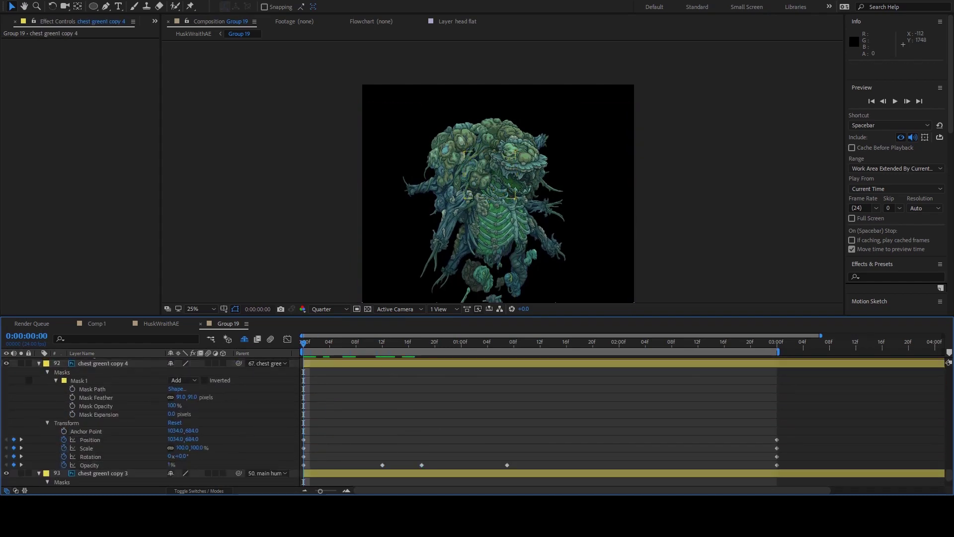
pyautogui.moveTo(90, 440); pyautogui.dragTo(89, 465)
pyautogui.press('space')
pyautogui.click(533, 465)
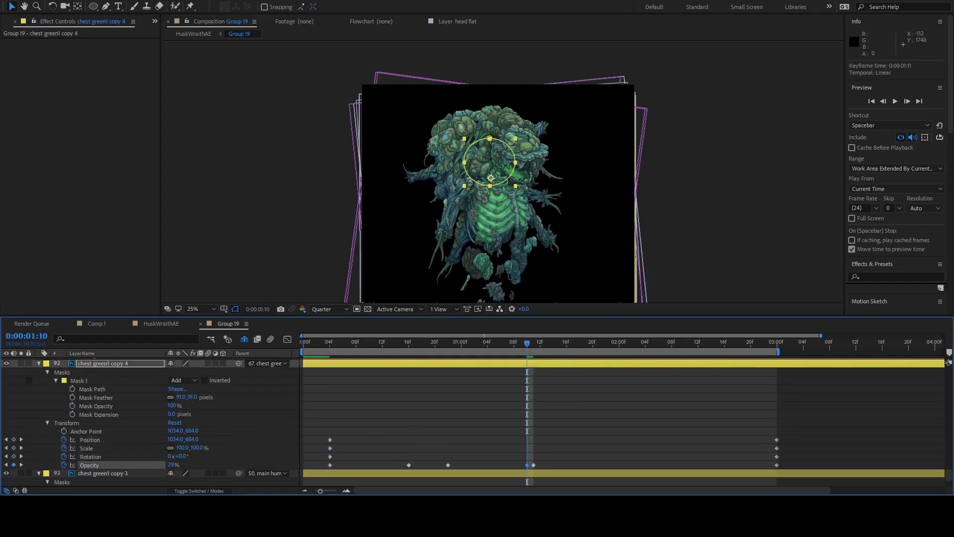
pyautogui.scroll(3)
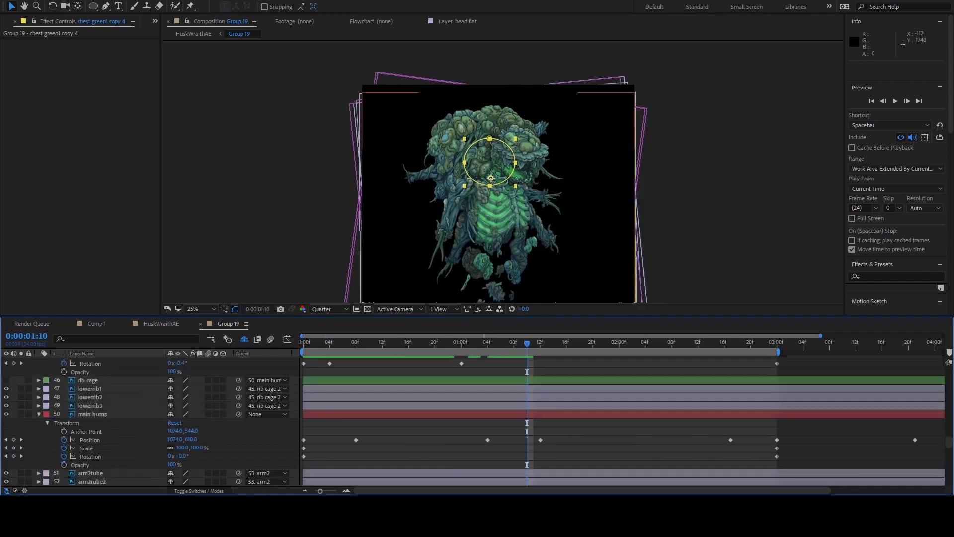
pyautogui.press('pageup')
pyautogui.press('pageup')
pyautogui.press('pageup')
pyautogui.press('pagedown')
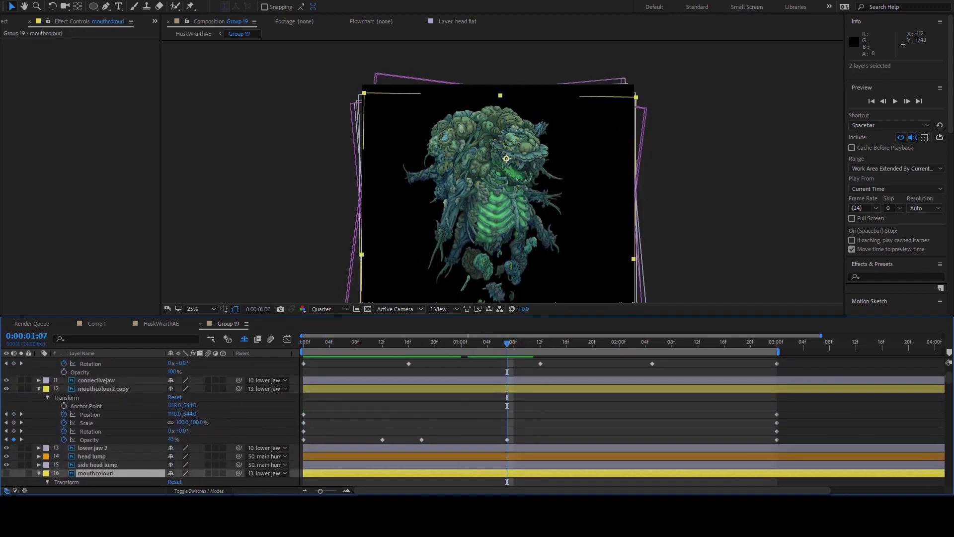
pyautogui.press('space')
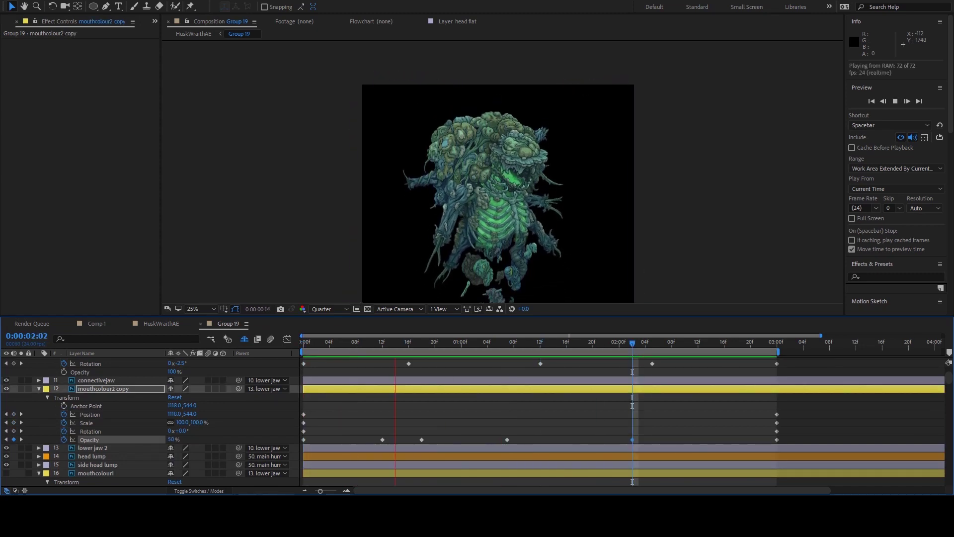
pyautogui.press('space')
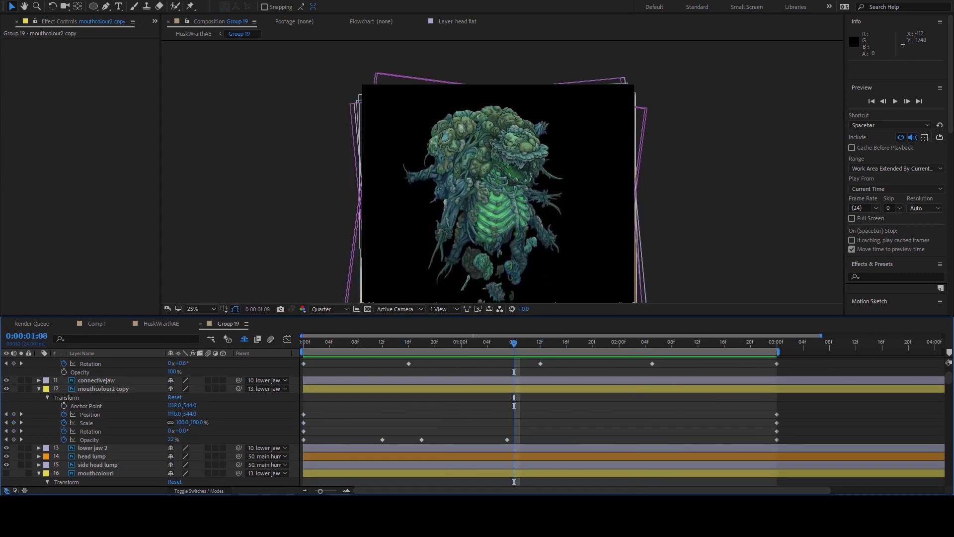
# Step: Shift the mouth glow opacity keyframes from 01:07 to 01:12 and preview
pyautogui.scroll(-3)
pyautogui.moveTo(524, 361); pyautogui.dragTo(494, 477)
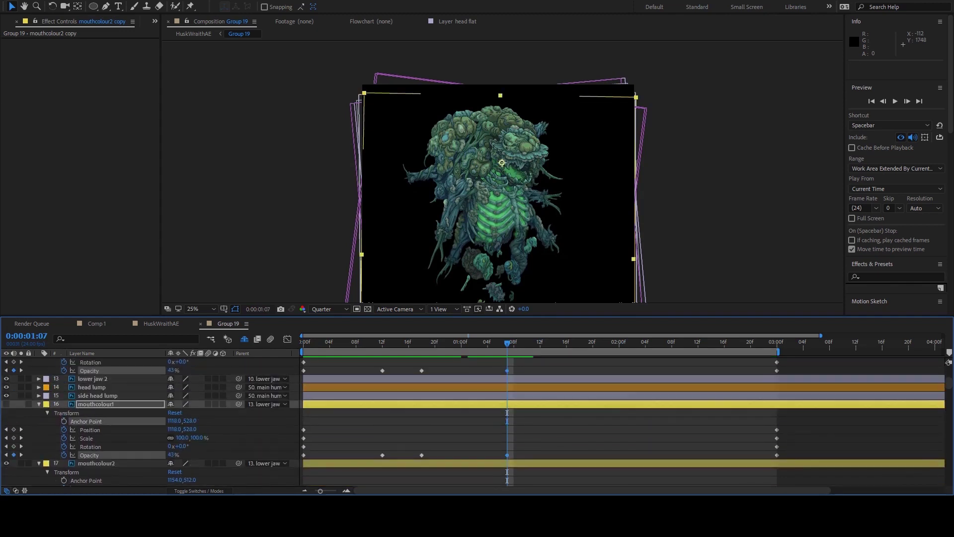
pyautogui.scroll(-3)
pyautogui.moveTo(507, 438); pyautogui.dragTo(540, 438)
pyautogui.press('Home')
pyautogui.press('space')
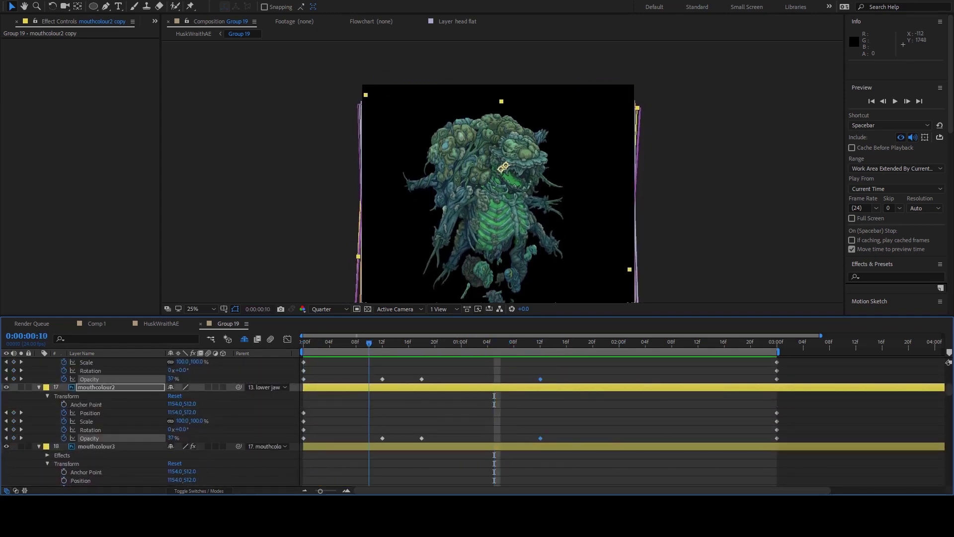
pyautogui.scroll(3)
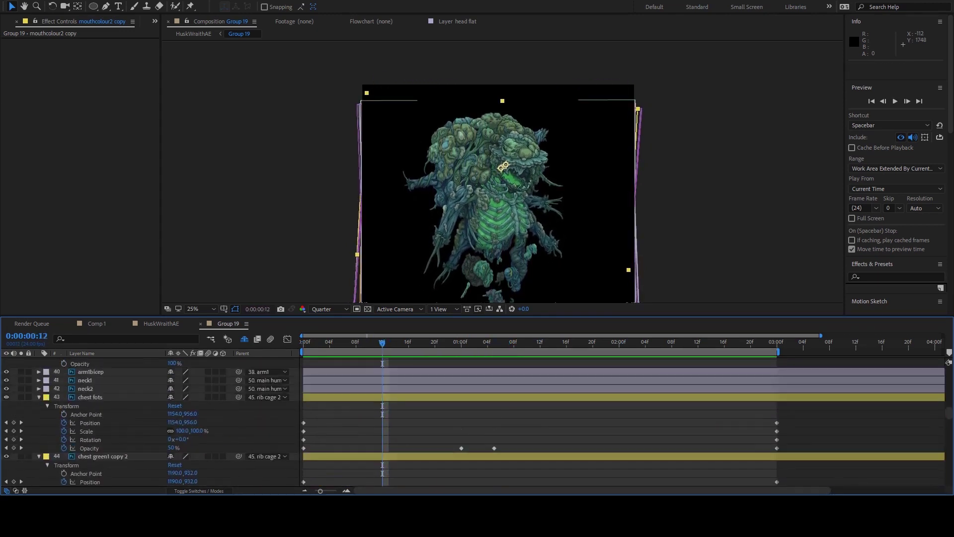
pyautogui.scroll(3)
pyautogui.scroll(3)
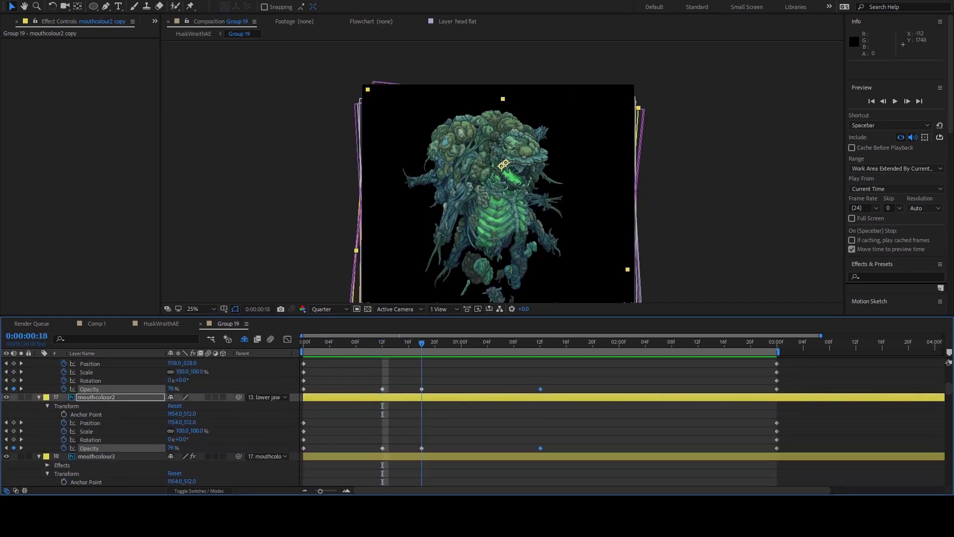
pyautogui.scroll(-3)
pyautogui.scroll(-3)
# Step: Move the chest fots and chest green1 copy 2 keyframes later to about frame 12
pyautogui.click(86, 397)
pyautogui.click(89, 431)
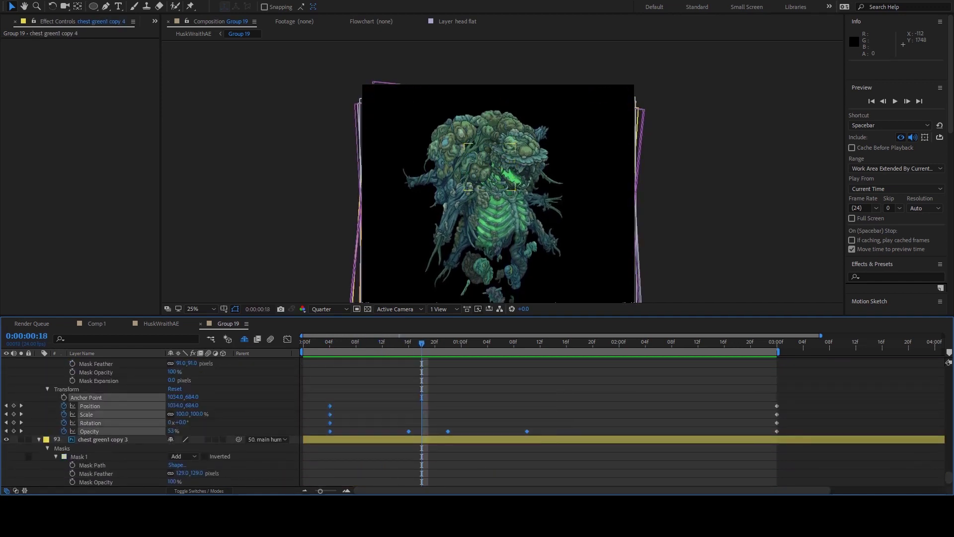
pyautogui.scroll(3)
pyautogui.scroll(3)
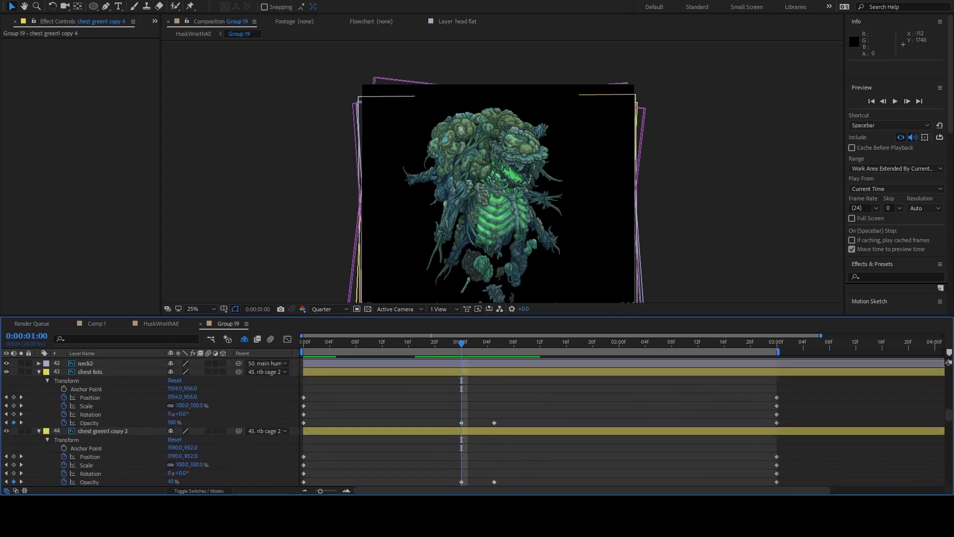
pyautogui.moveTo(310, 393); pyautogui.dragTo(389, 397)
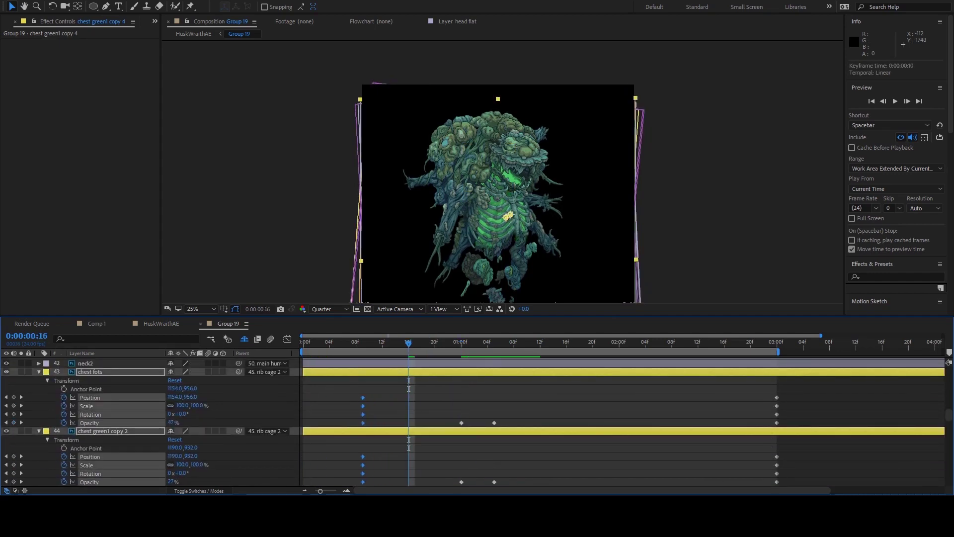
pyautogui.hotkey('alt', 'Left')
pyautogui.press('space')
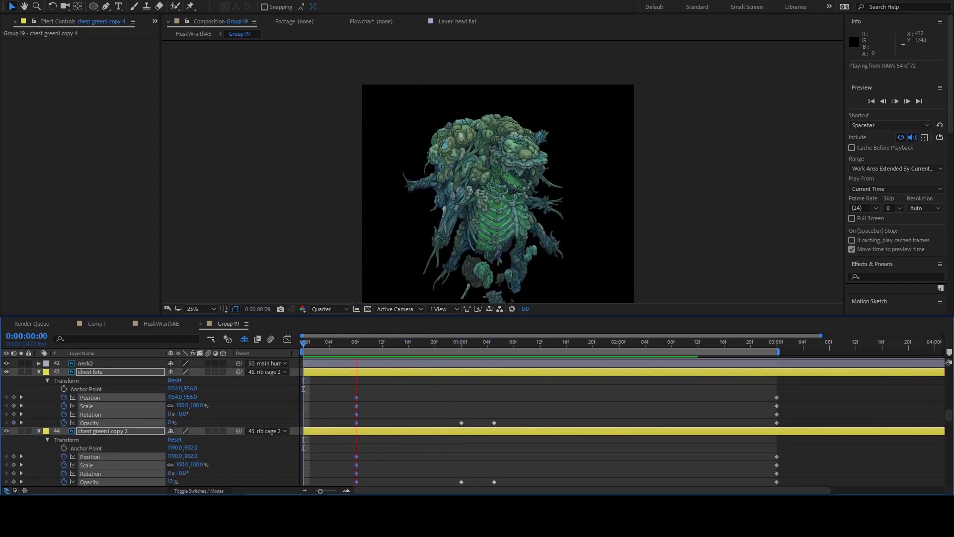
# Step: Preview the offset chest glow and pick the chest fots opacity keyframe
pyautogui.click(497, 214)
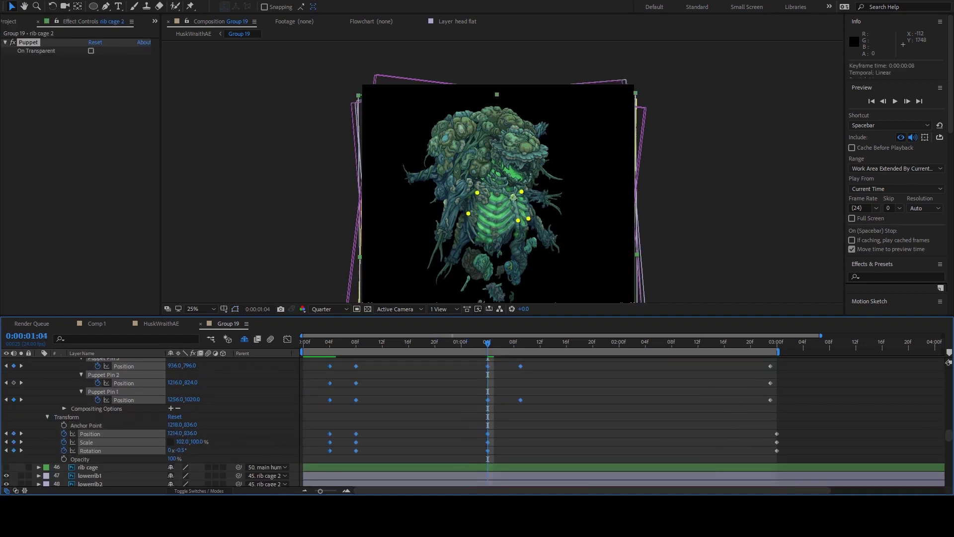
pyautogui.press('space')
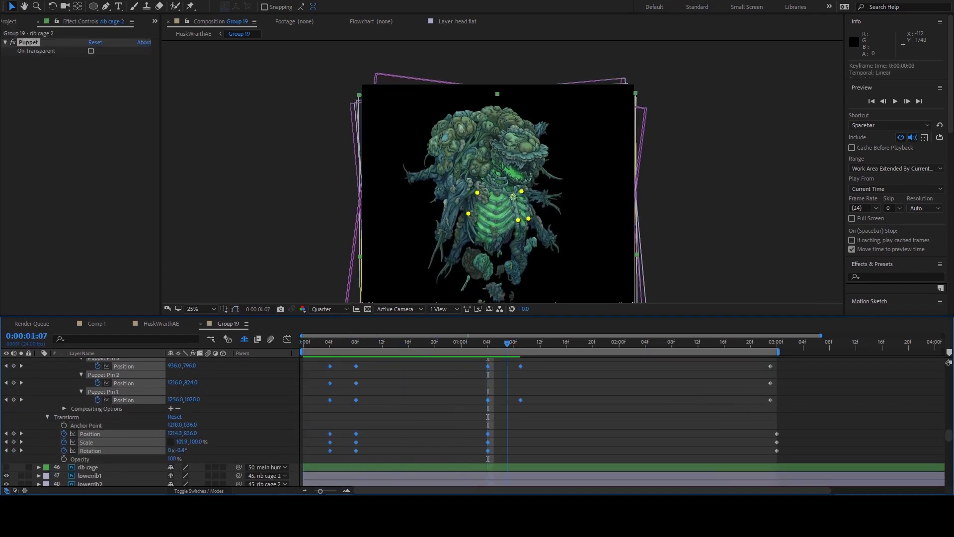
pyautogui.hotkey('ctrl', 'z')
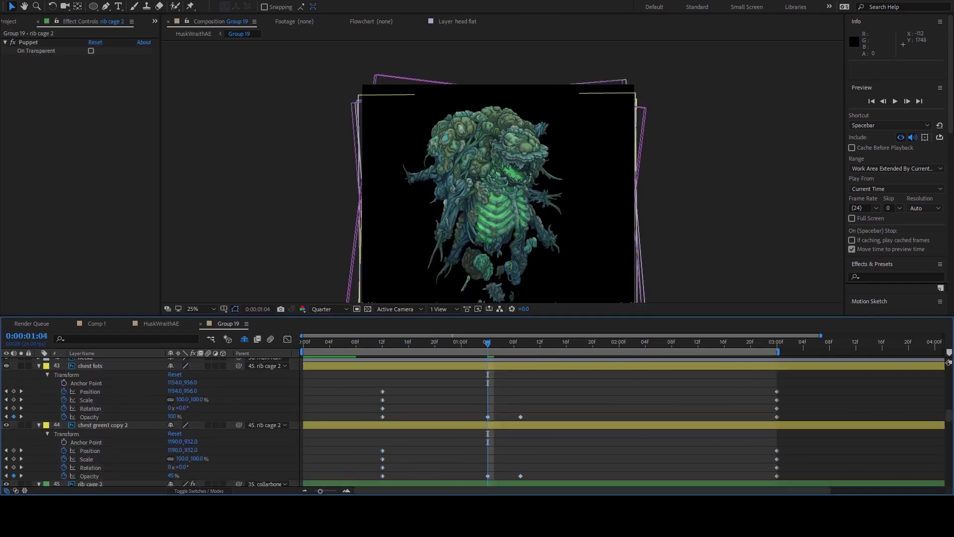
pyautogui.press('space')
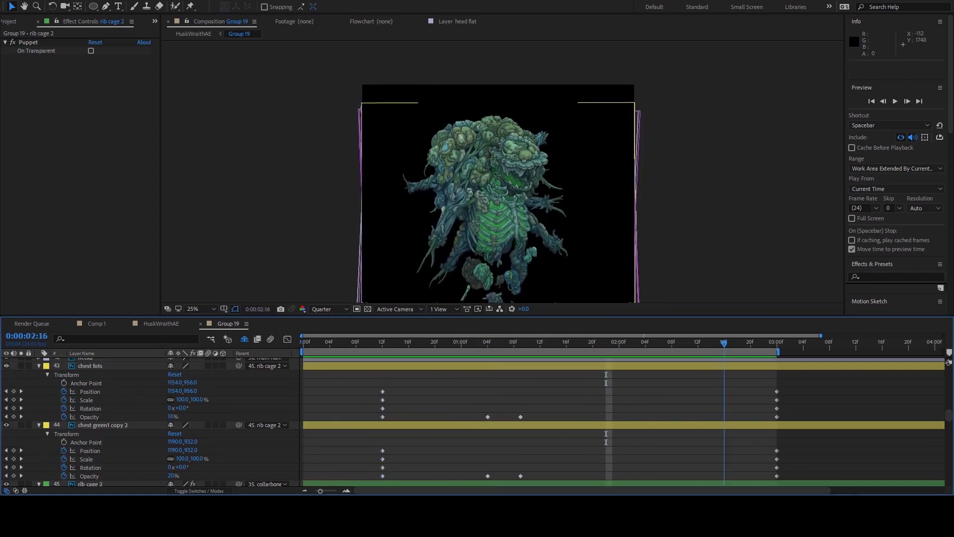
pyautogui.click(382, 417)
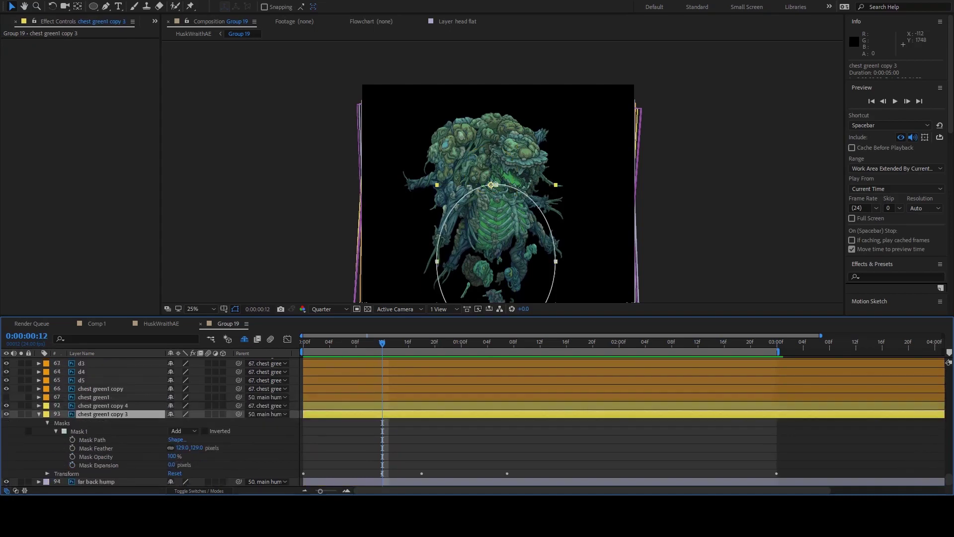
# Step: Paste opacity keyframes near 12f, 01:04 and 01:08 onto chest green1 copy 3
pyautogui.click(103, 372)
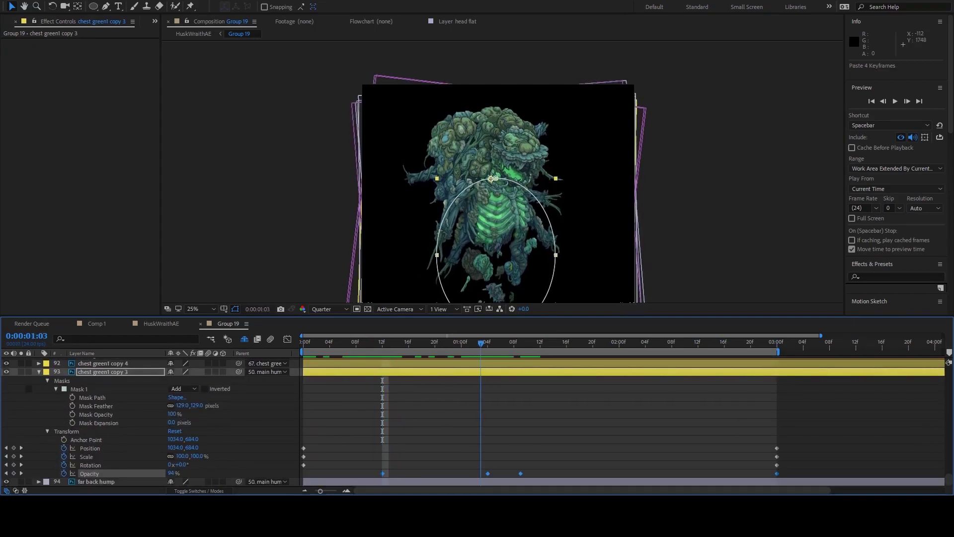
pyautogui.scroll(3)
pyautogui.click(100, 422)
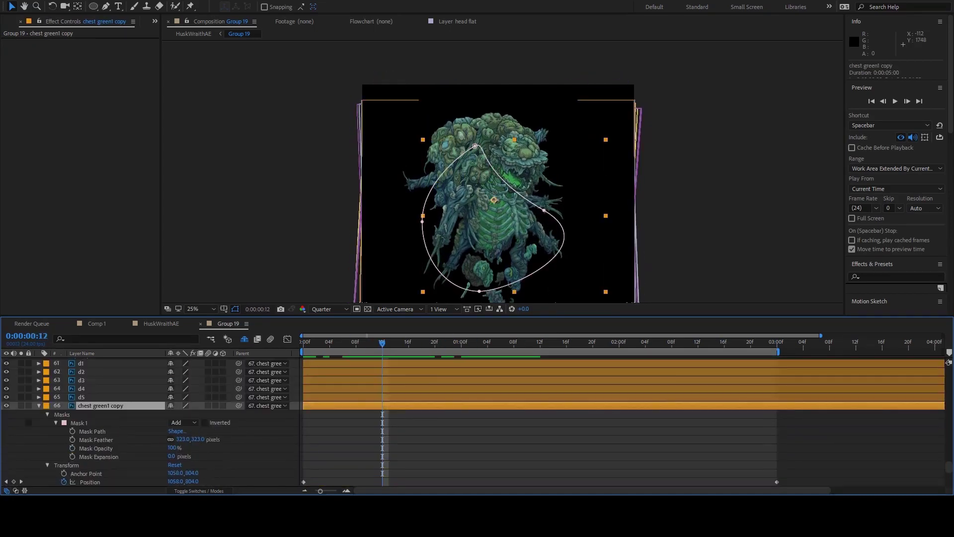
pyautogui.scroll(-3)
pyautogui.press('Home')
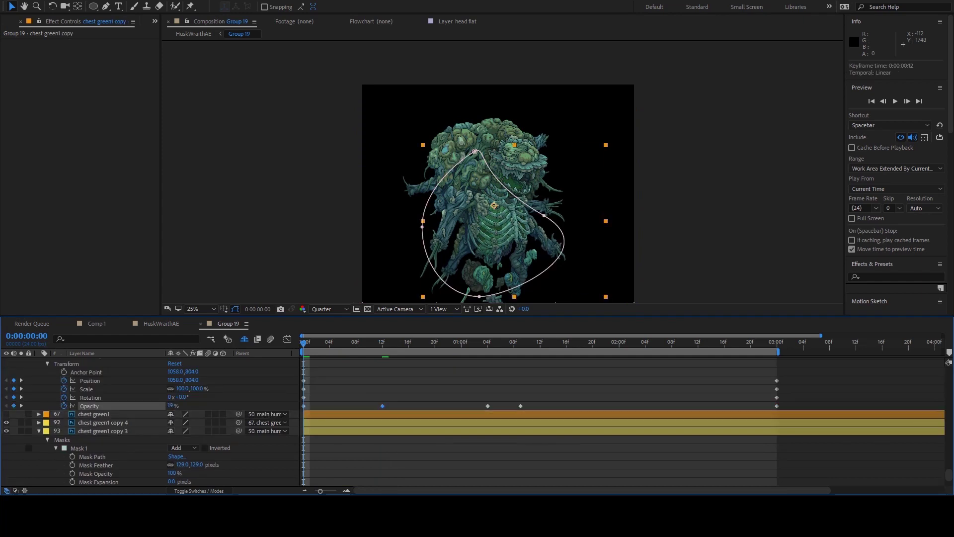
pyautogui.press('space')
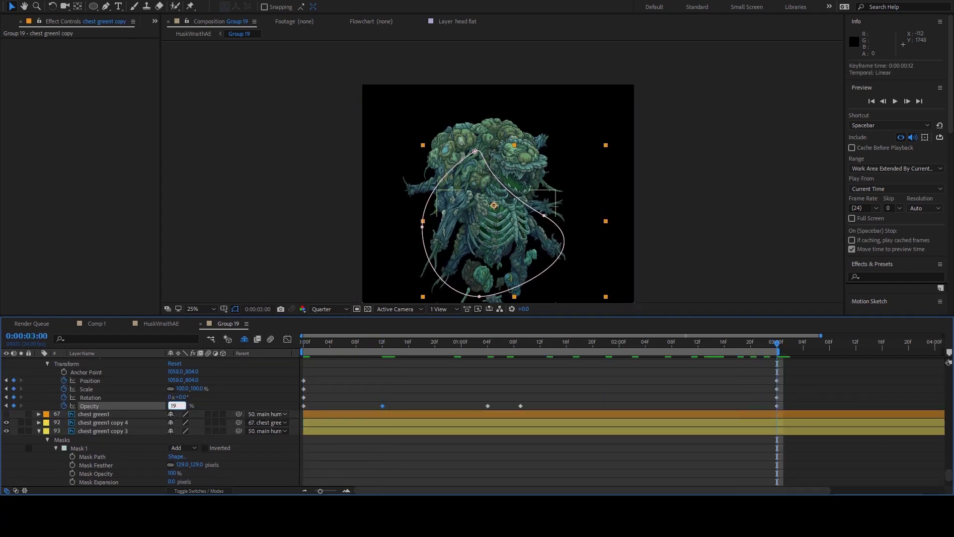
pyautogui.press('space')
pyautogui.press(',')
pyautogui.press('space')
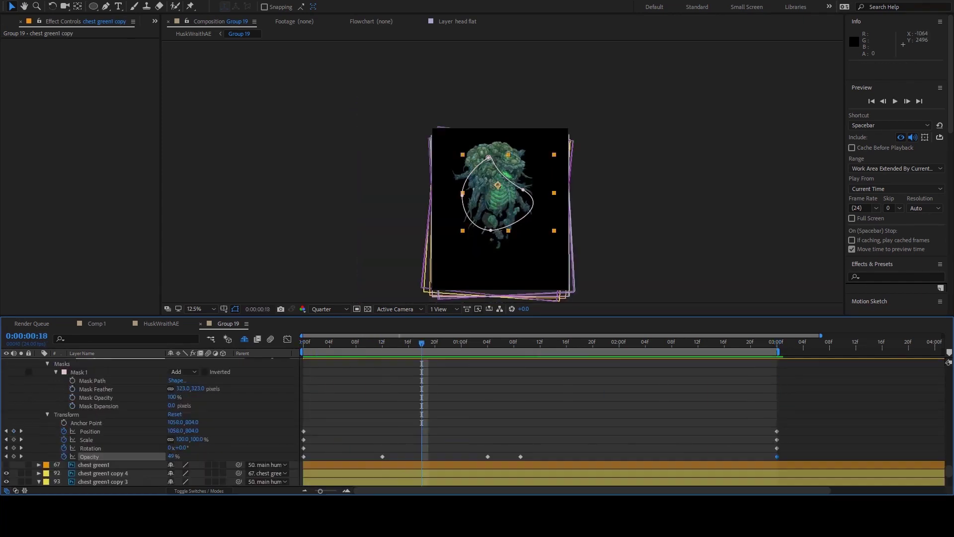
pyautogui.scroll(3)
# Step: Paste the 4 opacity keyframes onto mouthcolour2 at frame 7
pyautogui.press('space')
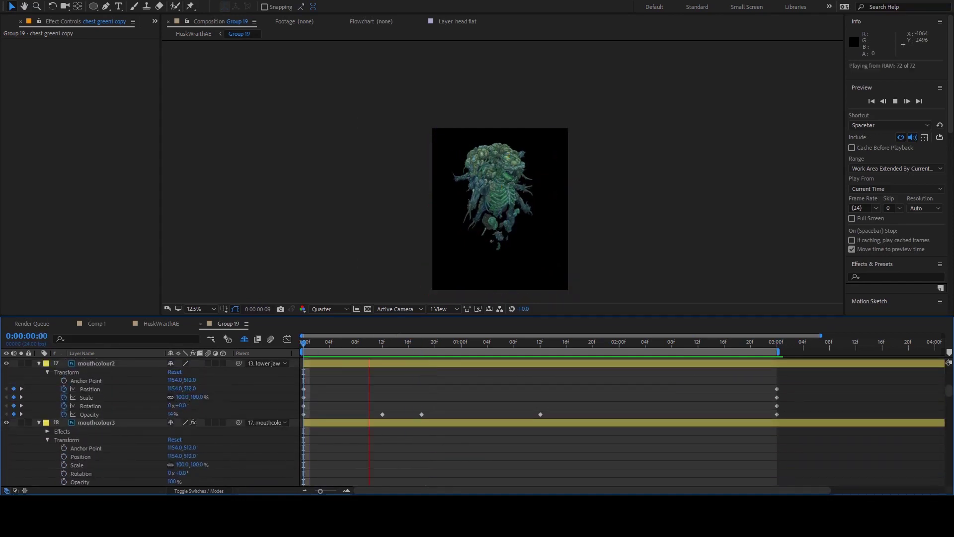
pyautogui.press('space')
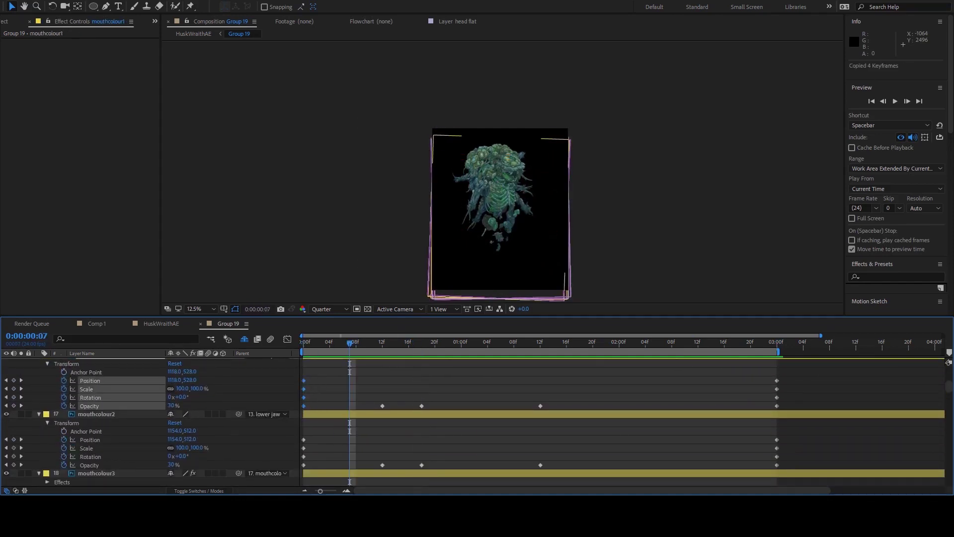
pyautogui.hotkey('ctrl', 'v')
pyautogui.press('F2')
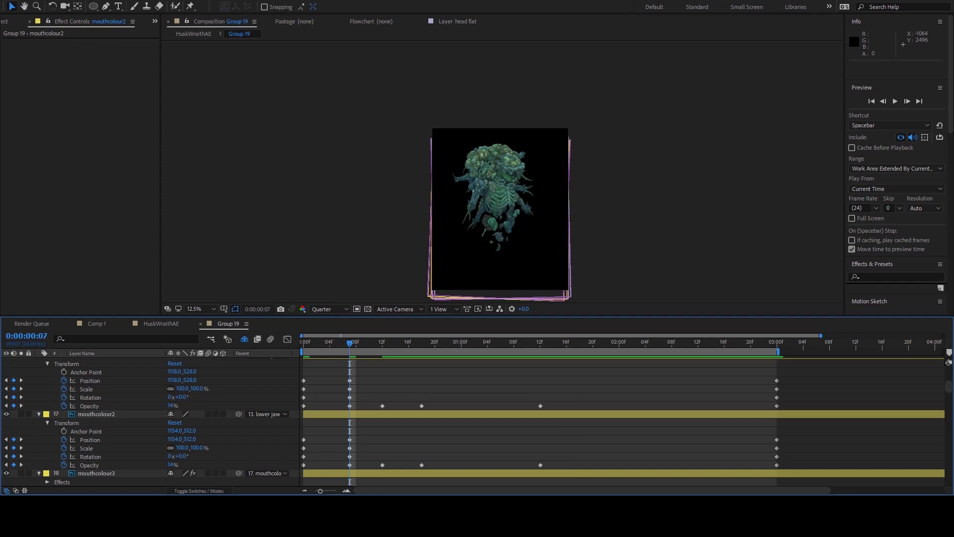
# Step: Select mouthcolour1–3 and RAM-preview the pulsing mouth glow
pyautogui.press('space')
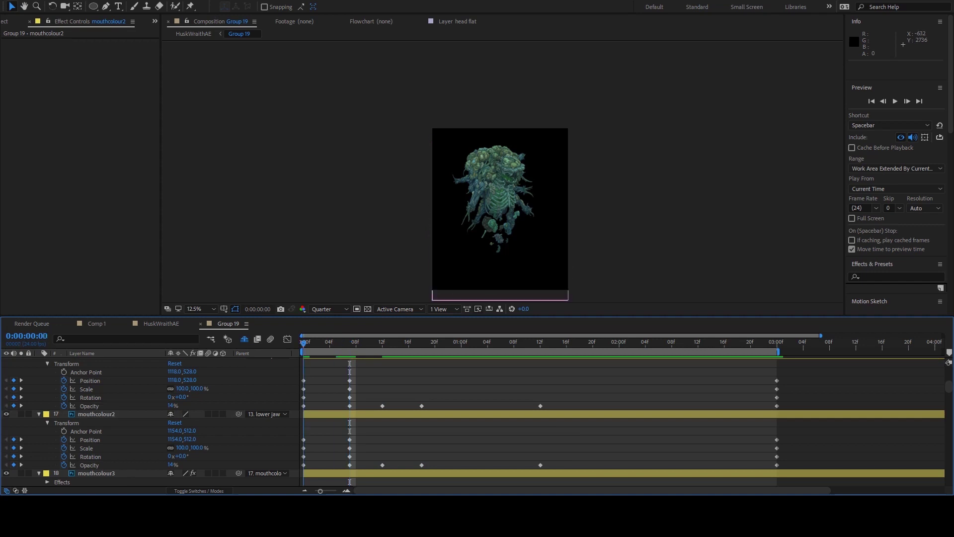
pyautogui.press('space')
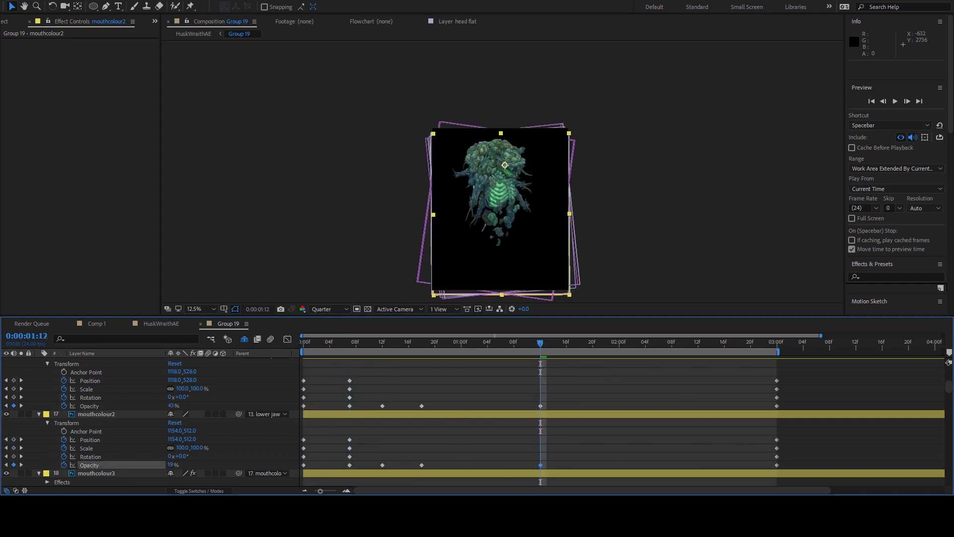
pyautogui.press('space')
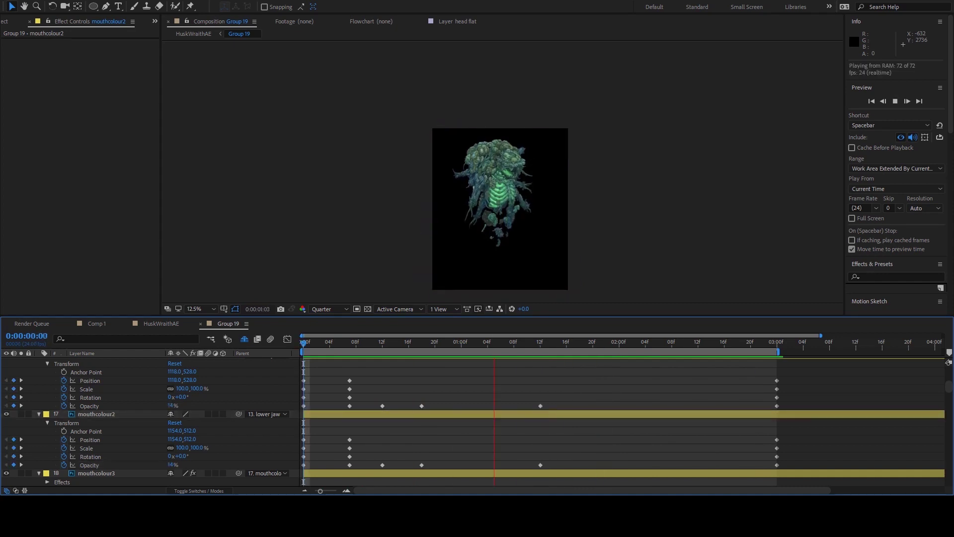
pyautogui.click(712, 431)
pyautogui.press('space')
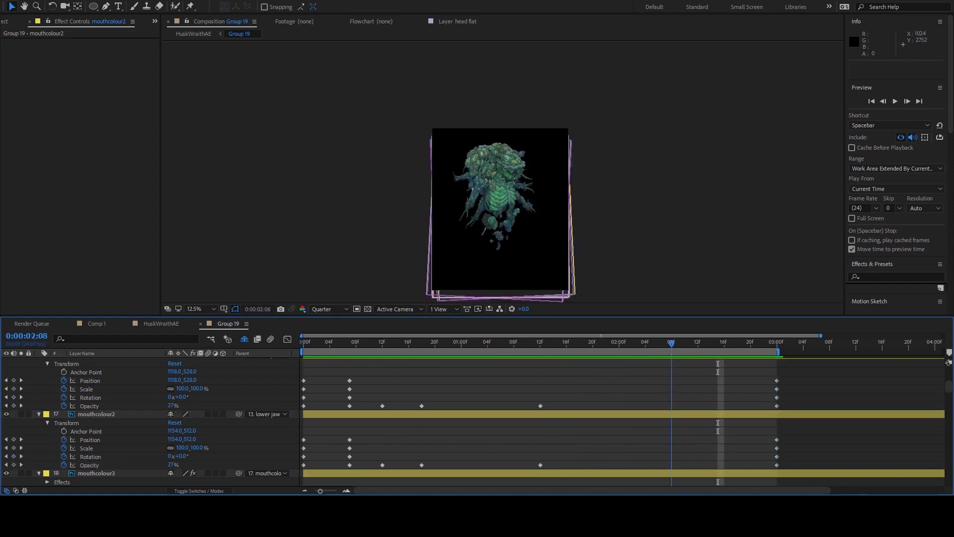
pyautogui.hotkey('ctrl', 'shift', 'Down')
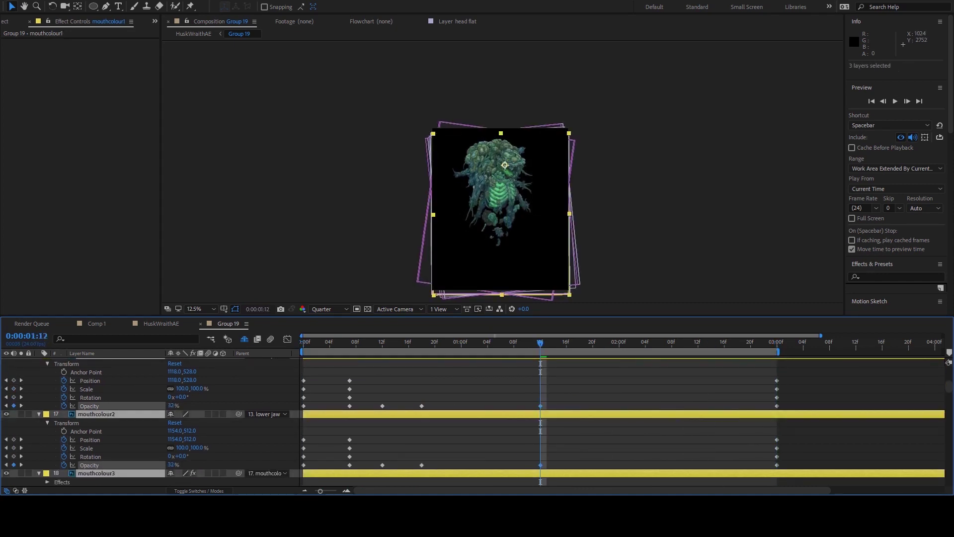
pyautogui.hotkey('ctrl', 'shift', 'a')
pyautogui.press('space')
pyautogui.press('space')
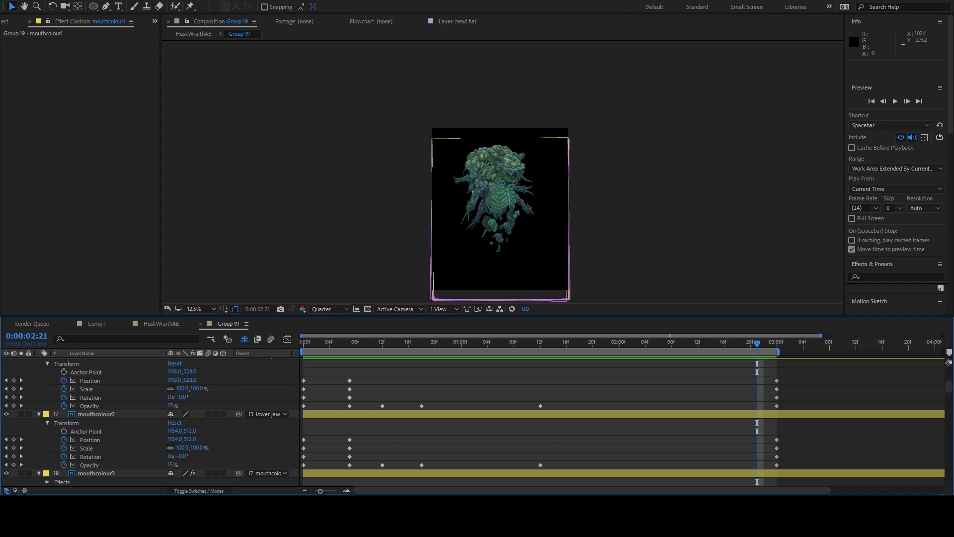
# Step: Replay the animation and select mouthcolour1, whose opacity now starts at 0%
pyautogui.press('space')
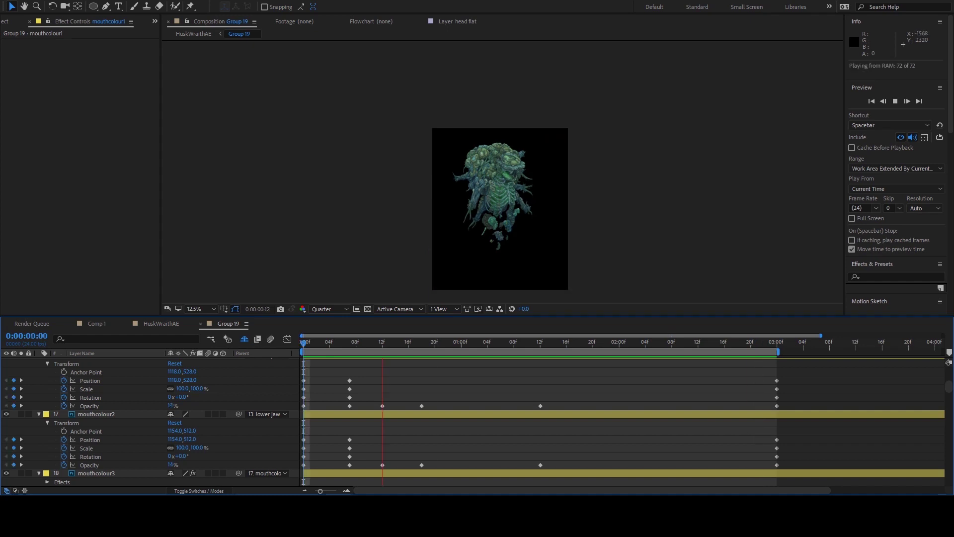
pyautogui.scroll(-3)
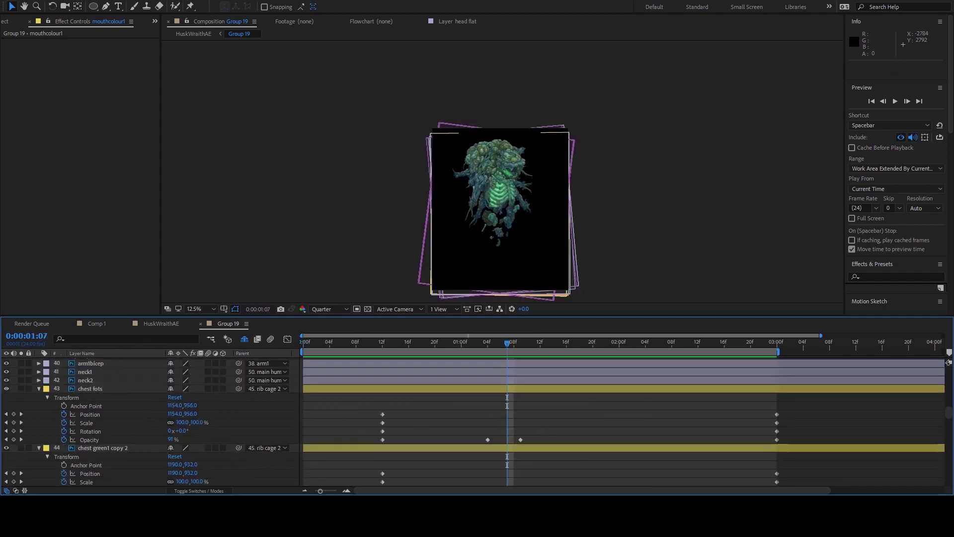
pyautogui.press('space')
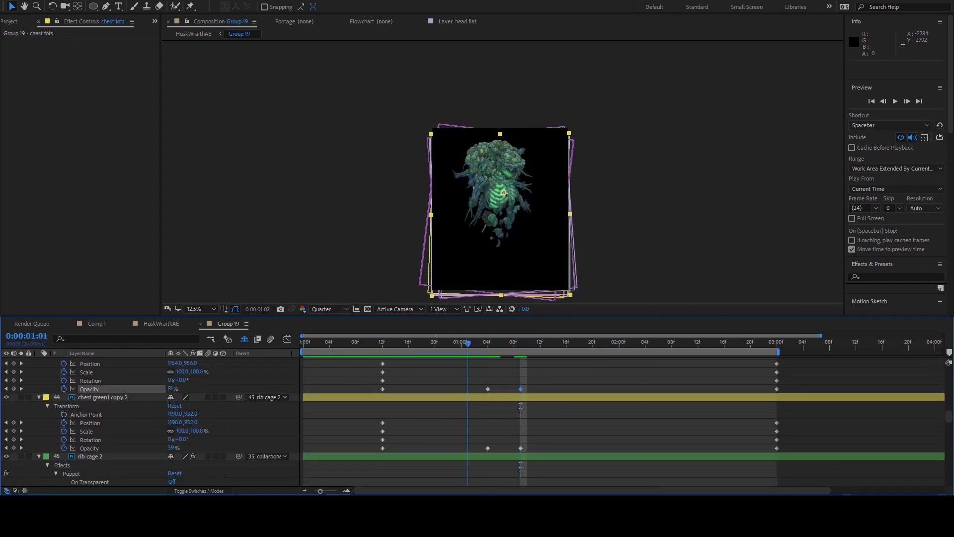
pyautogui.press('space')
pyautogui.scroll(3)
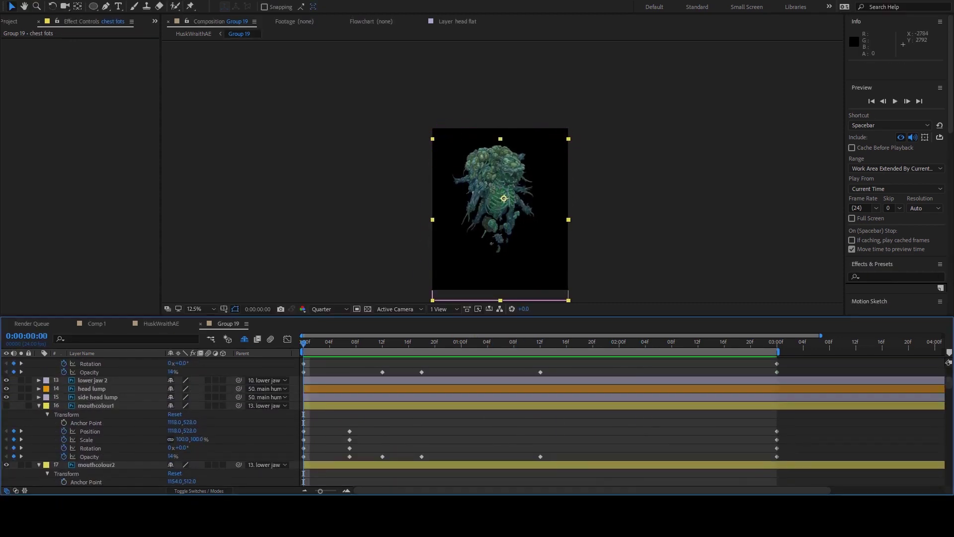
pyautogui.click(96, 405)
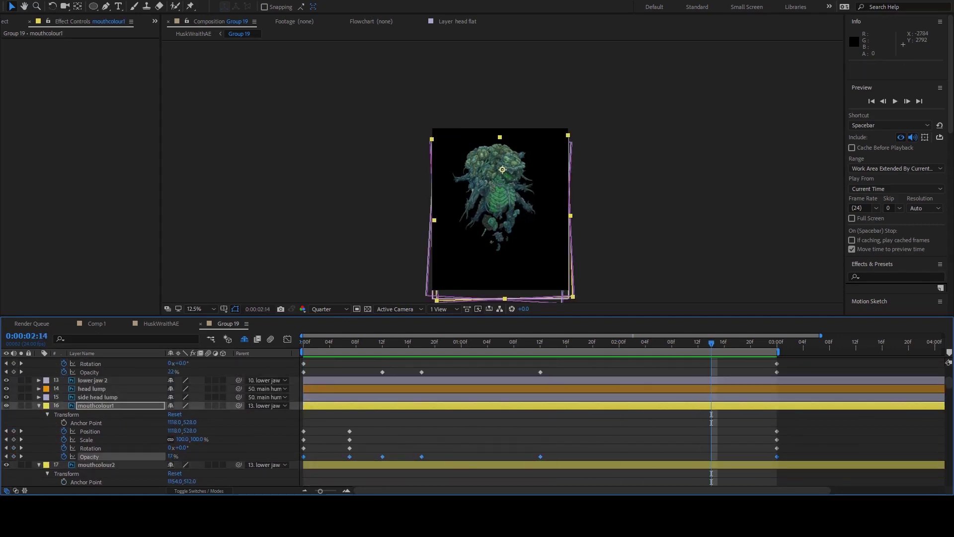
pyautogui.press('space')
pyautogui.press('space')
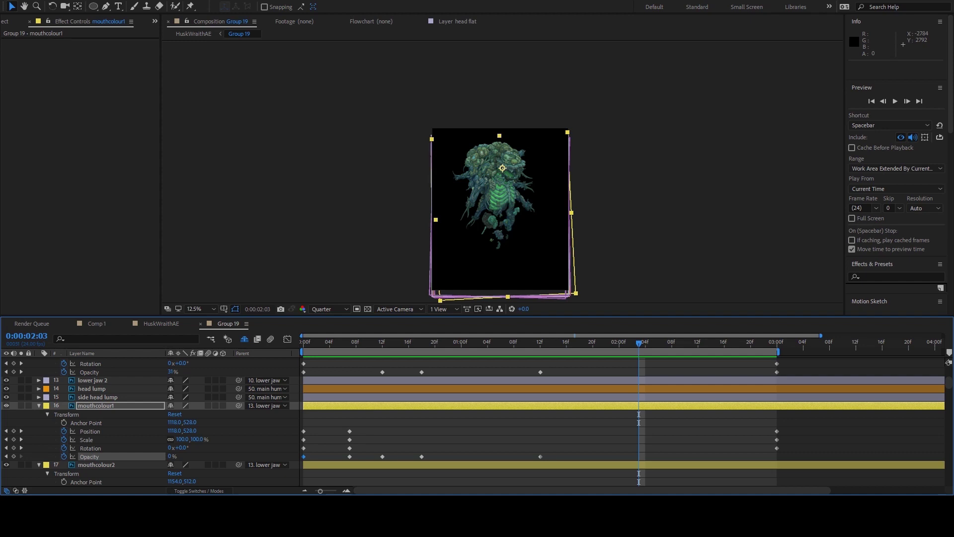
# Step: Set the mouthcolour2 copy layer's opacity to 22%
pyautogui.scroll(3)
pyautogui.moveTo(639, 343); pyautogui.dragTo(600, 343)
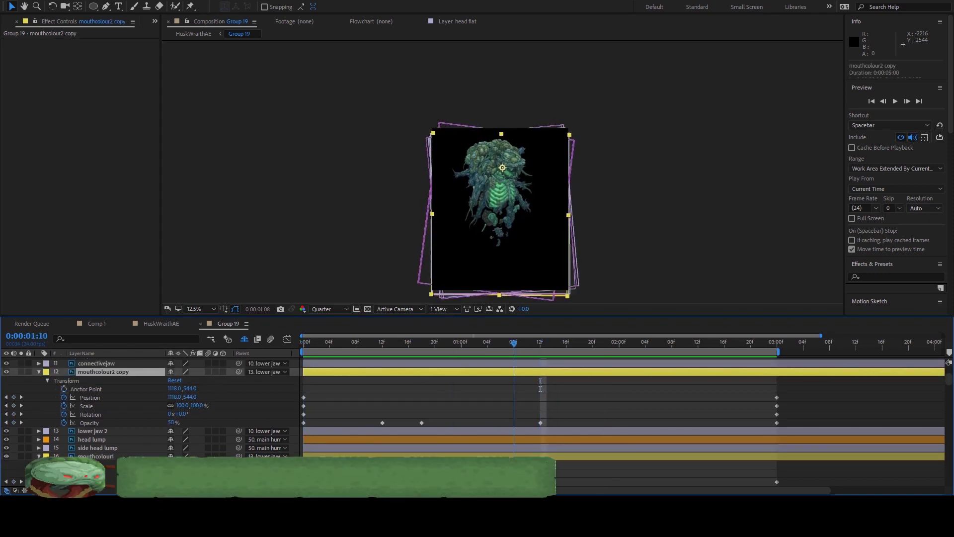
pyautogui.press('Return')
pyautogui.press('pagedown')
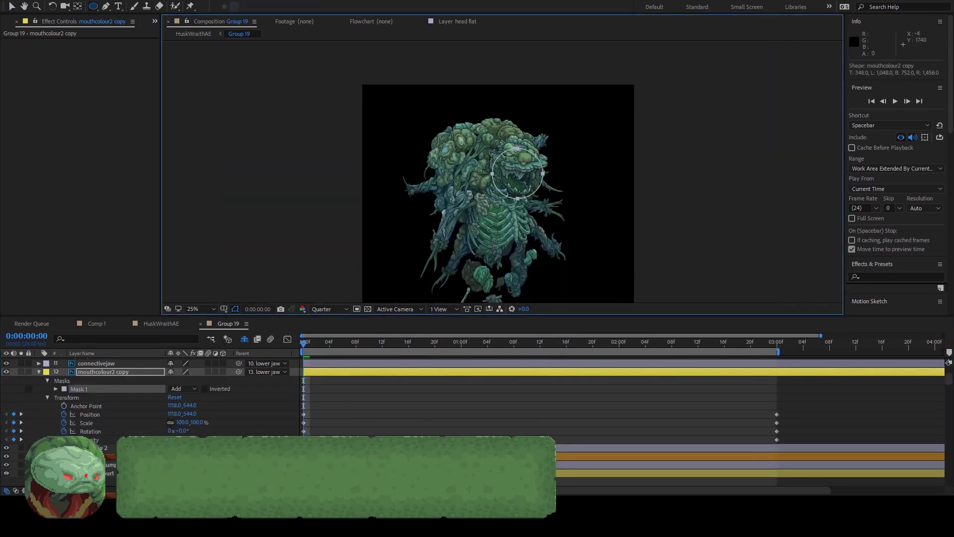
pyautogui.click(55, 389)
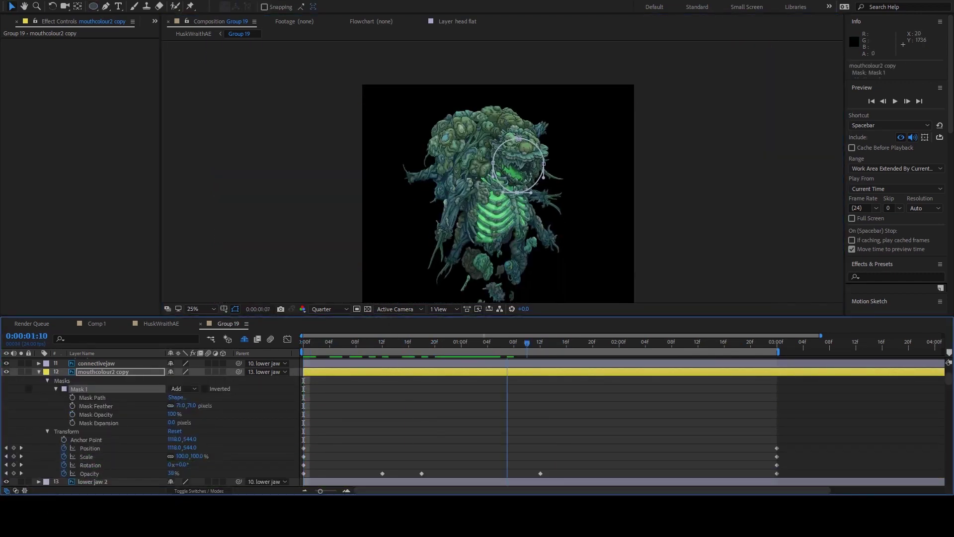
pyautogui.scroll(-3)
# Step: Draw a rectangular mask across the chest on chest fots with a feather of 75
pyautogui.click(90, 414)
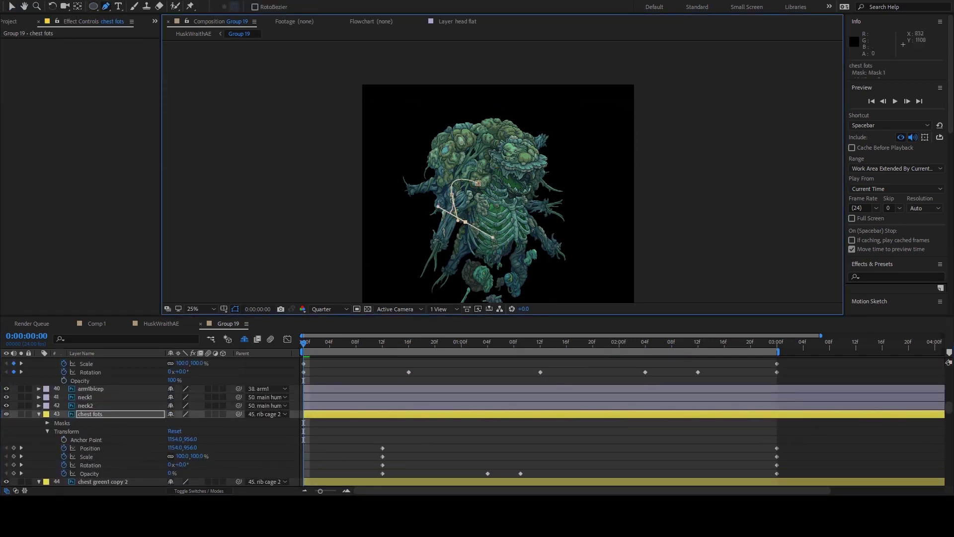
pyautogui.hotkey('ctrl', 'z')
pyautogui.press('q')
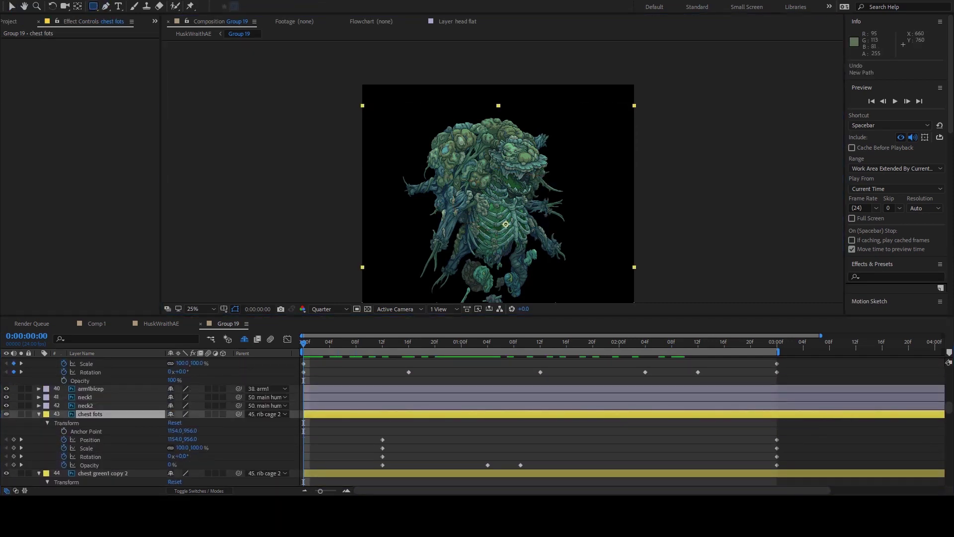
pyautogui.moveTo(445, 179); pyautogui.dragTo(558, 221)
pyautogui.click(56, 431)
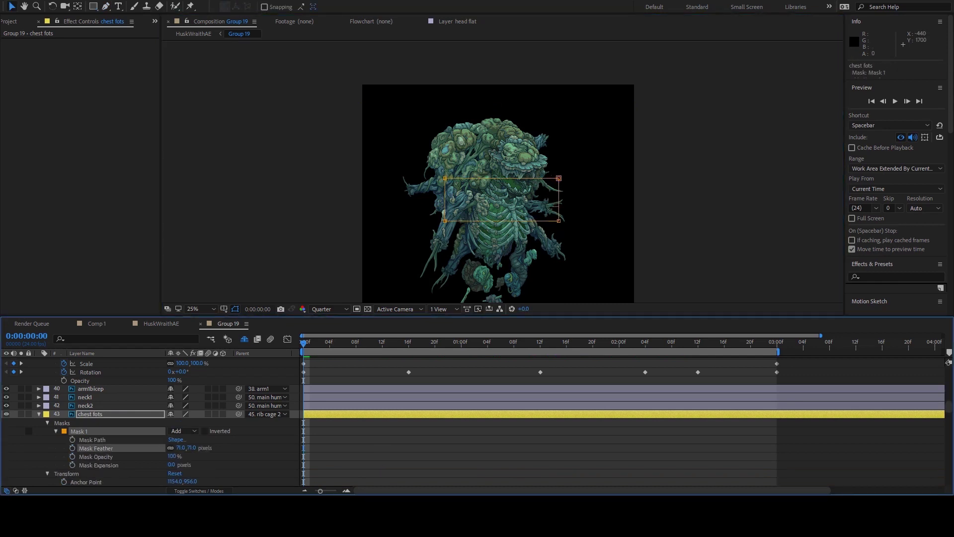
pyautogui.moveTo(177, 448); pyautogui.dragTo(192, 448)
pyautogui.click(506, 224)
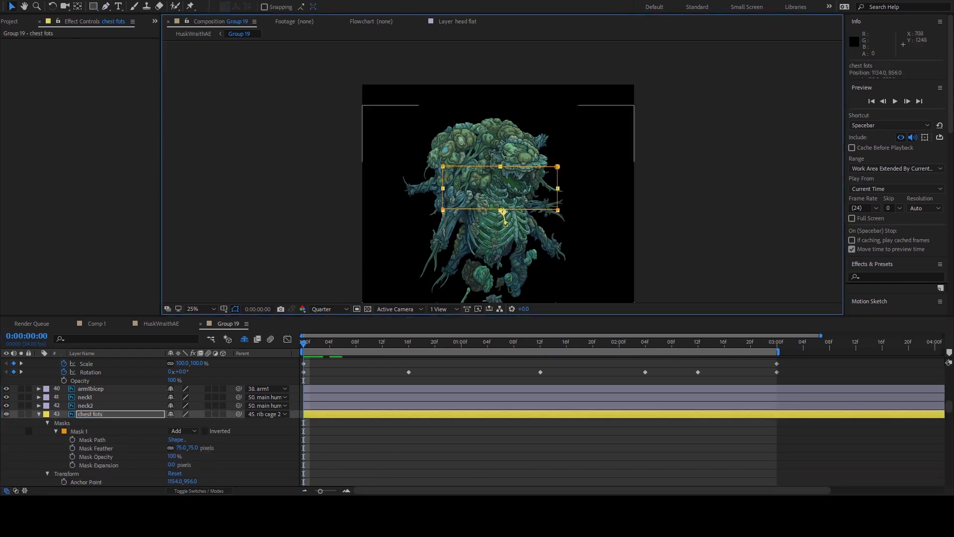
# Step: Keyframe the chest mask path at 0:12, 1:05 and 1:17, stretching it down over the ribcage
pyautogui.scroll(-3)
pyautogui.click(72, 414)
pyautogui.click(383, 342)
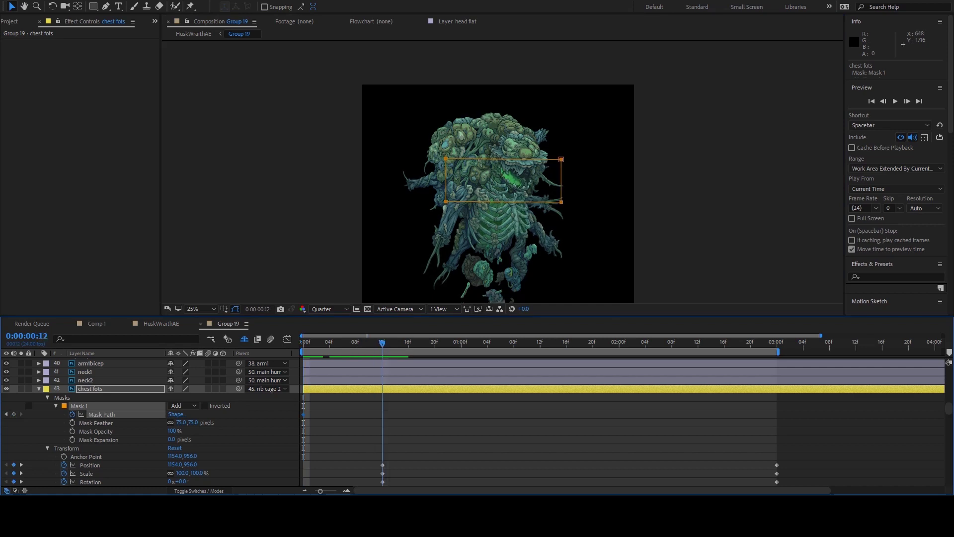
pyautogui.click(573, 342)
pyautogui.moveTo(517, 201); pyautogui.dragTo(511, 274)
pyautogui.press('space')
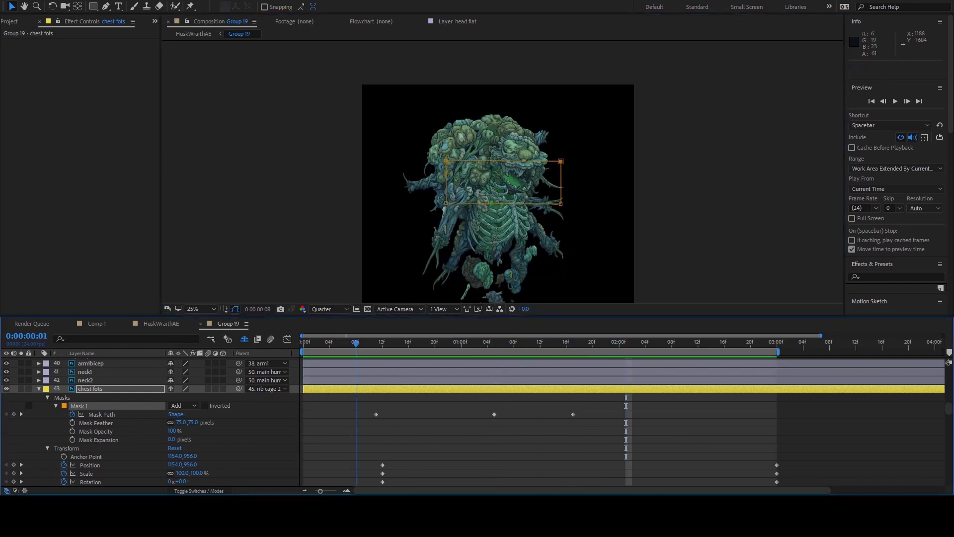
# Step: Preview the chest glow, then select all layers and collapse their expanded properties
pyautogui.scroll(-3)
pyautogui.press('space')
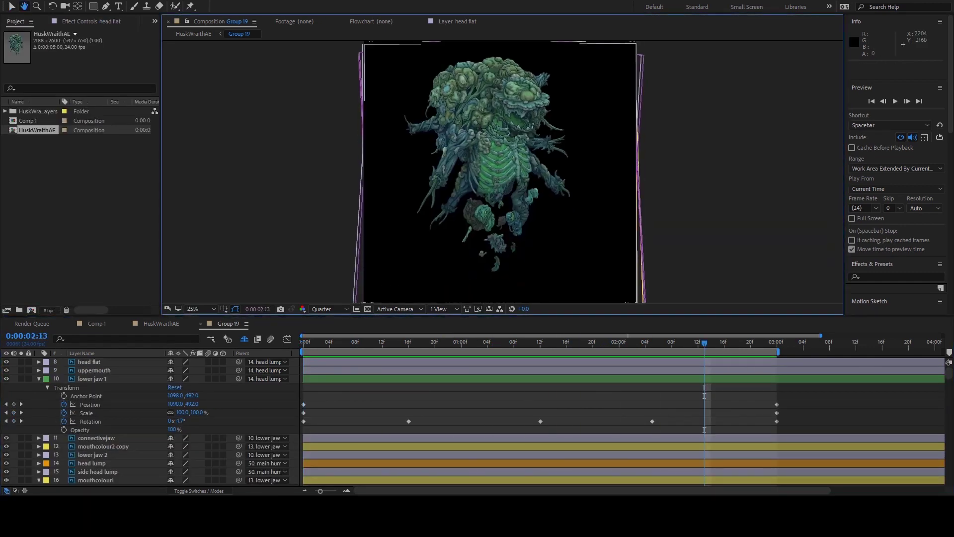
pyautogui.press('space')
pyautogui.scroll(-3)
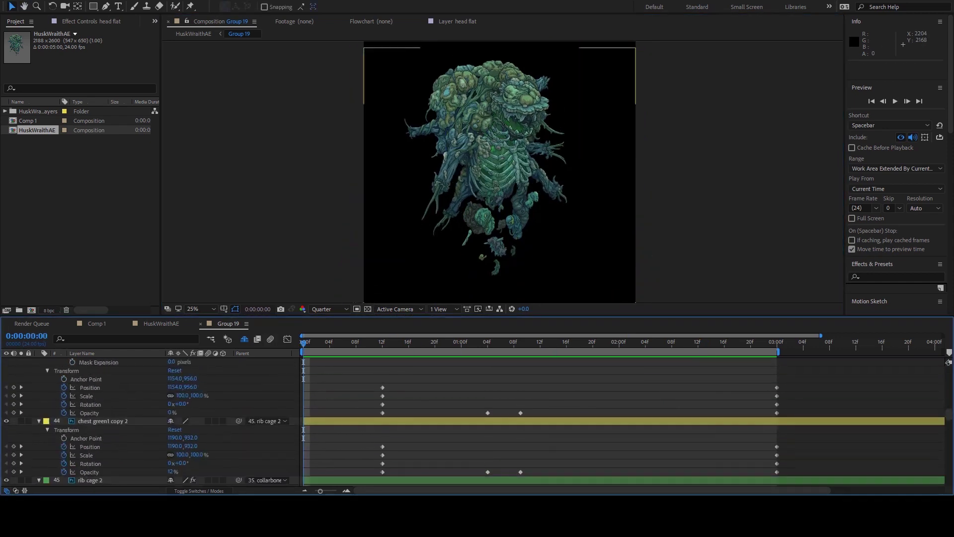
pyautogui.hotkey('ctrl', 'a')
pyautogui.hotkey('ctrl', '`')
pyautogui.press('F2')
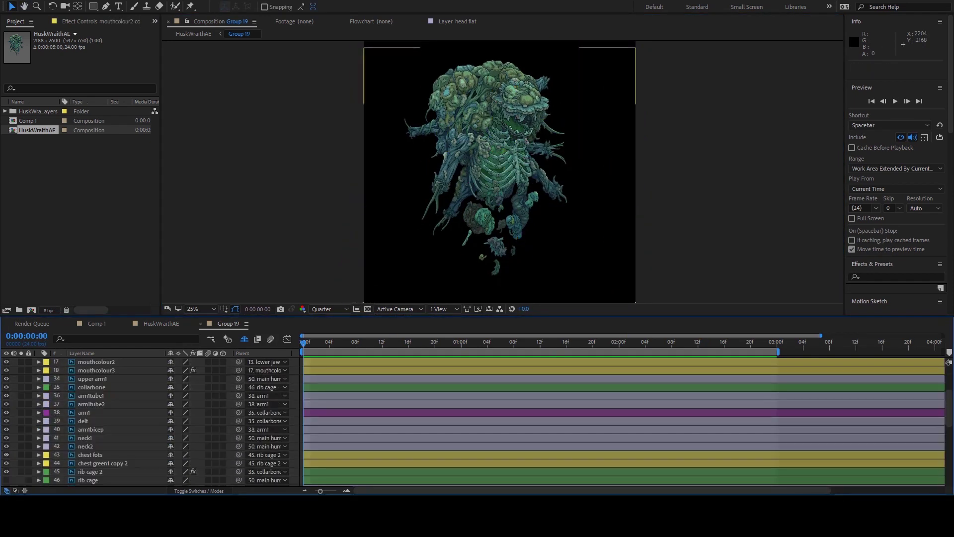
pyautogui.hotkey('ctrl', 'a')
# Step: Show chest fots' keyframes, preview the glow, and raise the mask feather to 137
pyautogui.scroll(-3)
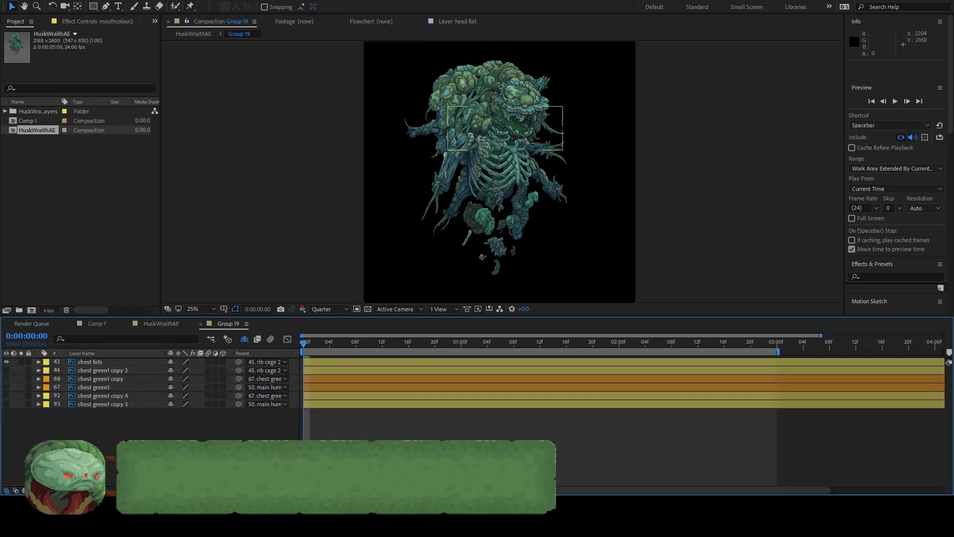
pyautogui.press('u')
pyautogui.press('u')
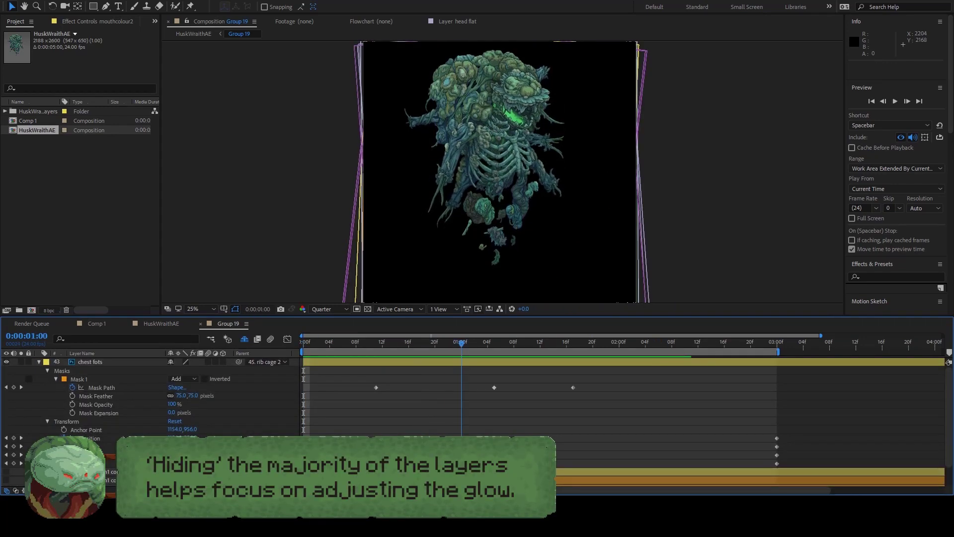
pyautogui.press('space')
pyautogui.click(90, 362)
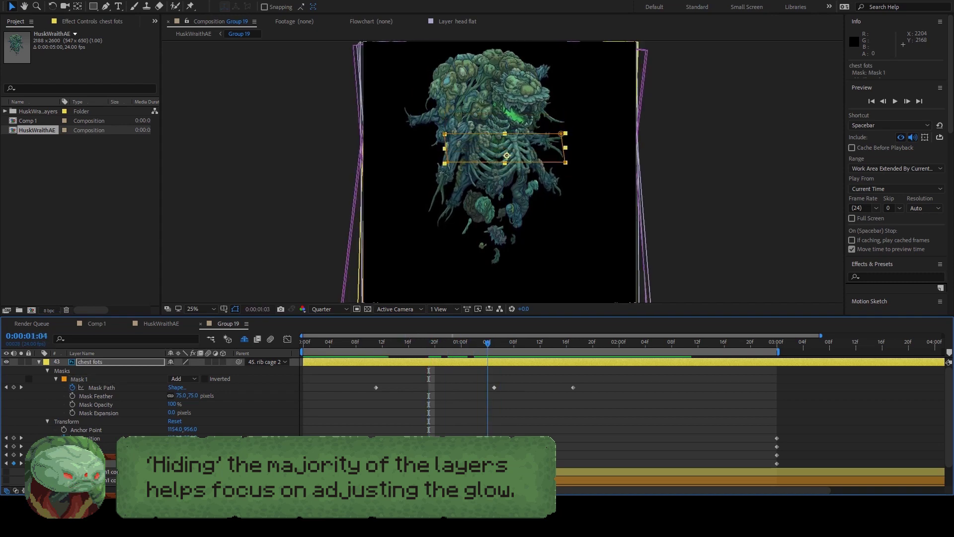
pyautogui.press('space')
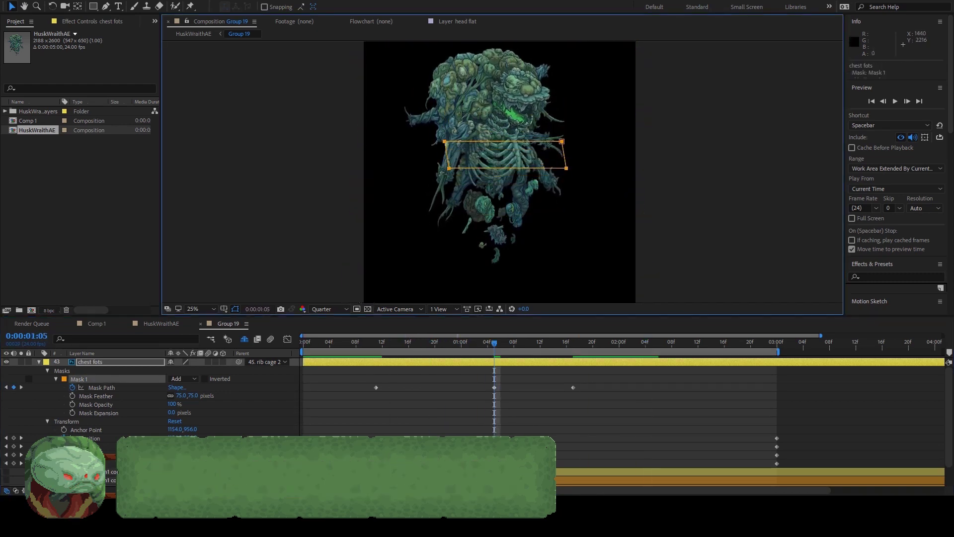
pyautogui.moveTo(187, 395); pyautogui.dragTo(218, 396)
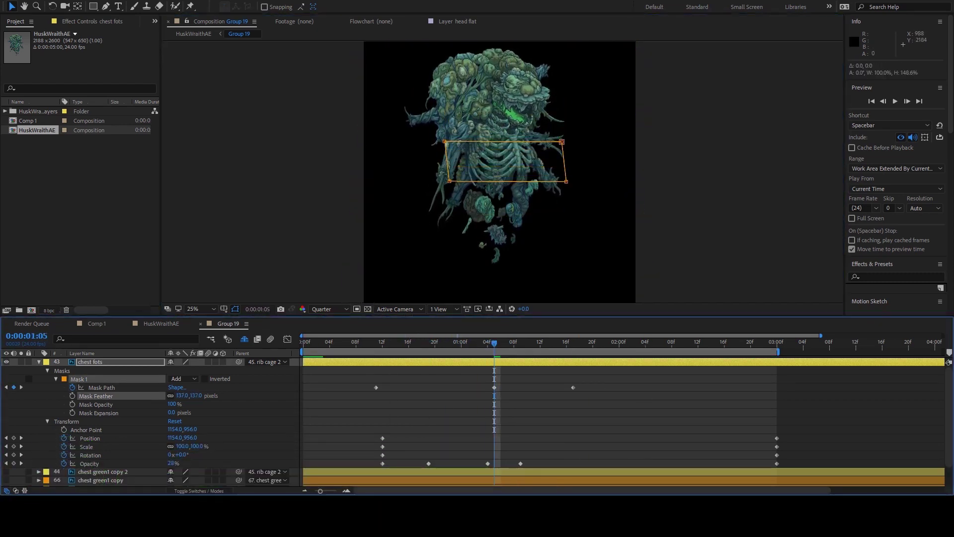
pyautogui.press('k')
pyautogui.press('k')
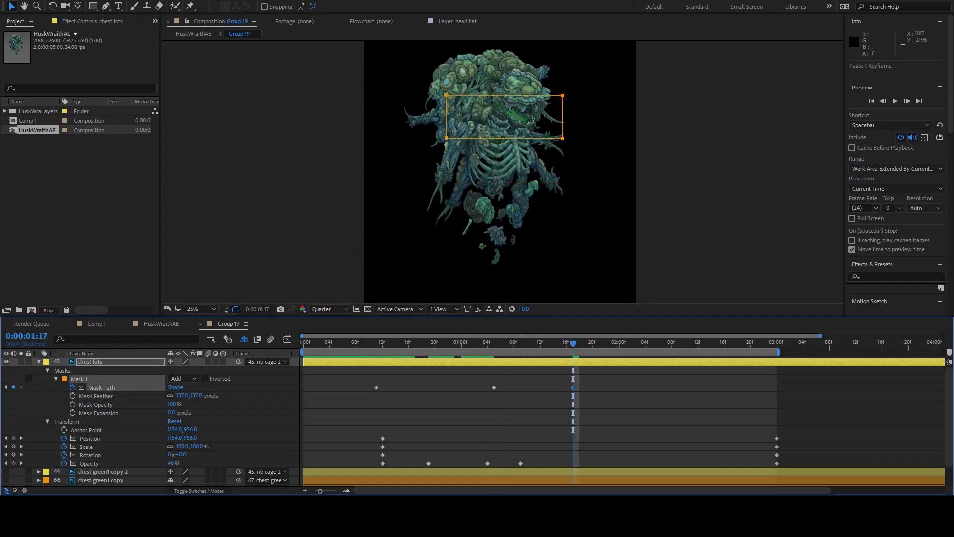
pyautogui.press('space')
pyautogui.click(546, 146)
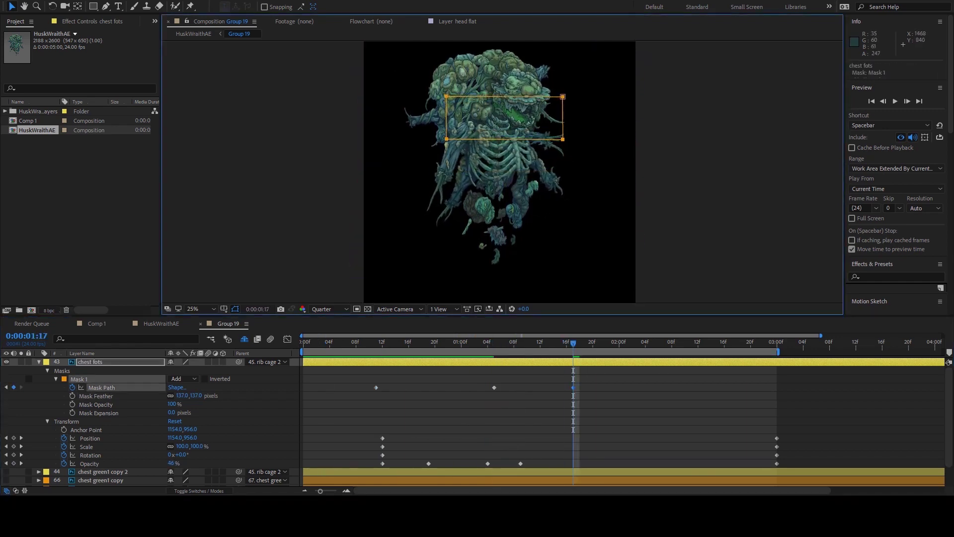
# Step: Push the last Mask Path keyframe later, shift the opening transform keyframes to frame 8, and preview
pyautogui.click(455, 342)
pyautogui.click(559, 156)
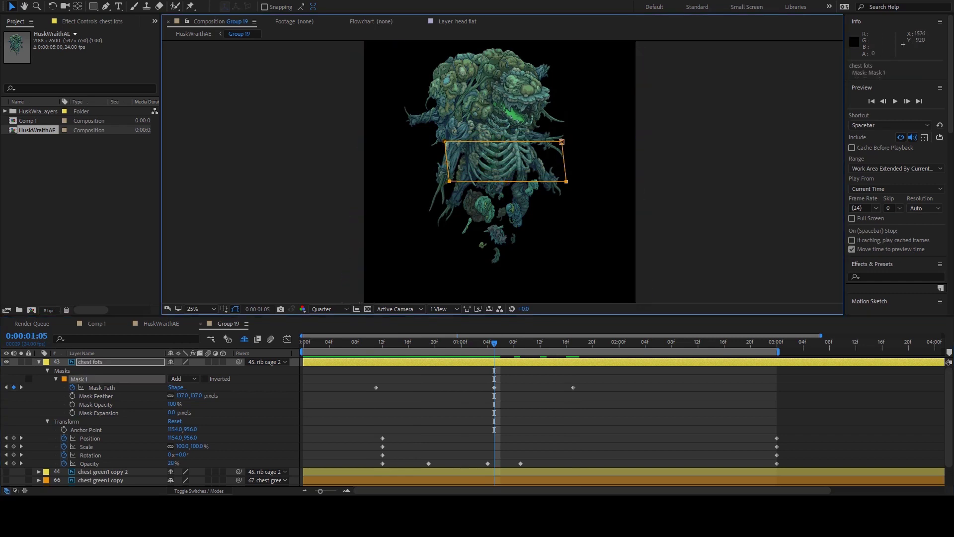
pyautogui.press('Home')
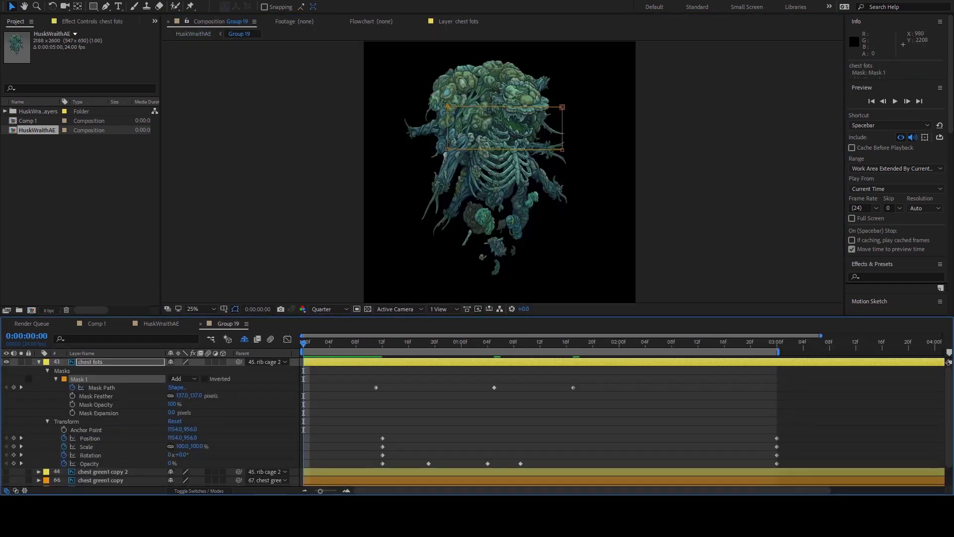
pyautogui.moveTo(573, 387); pyautogui.dragTo(579, 387)
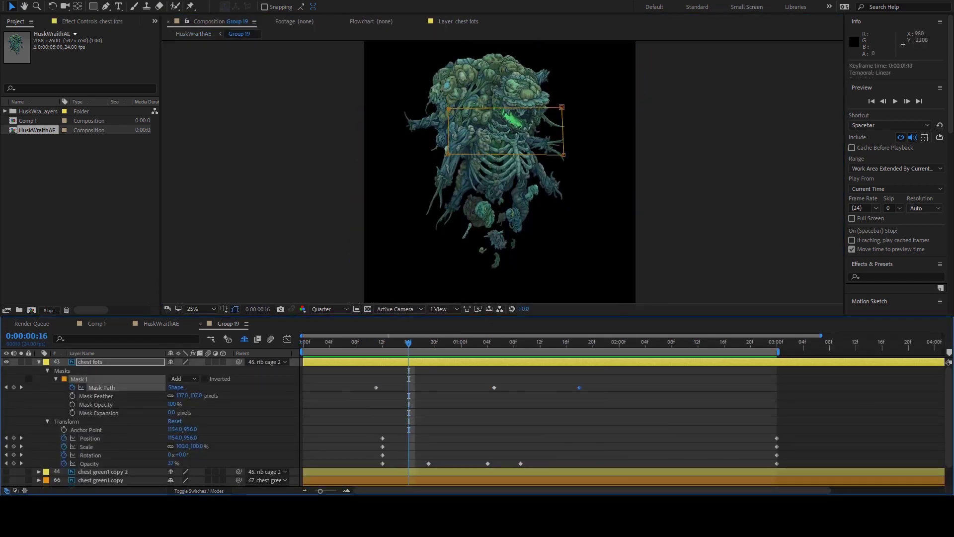
pyautogui.press('Home')
pyautogui.press('space')
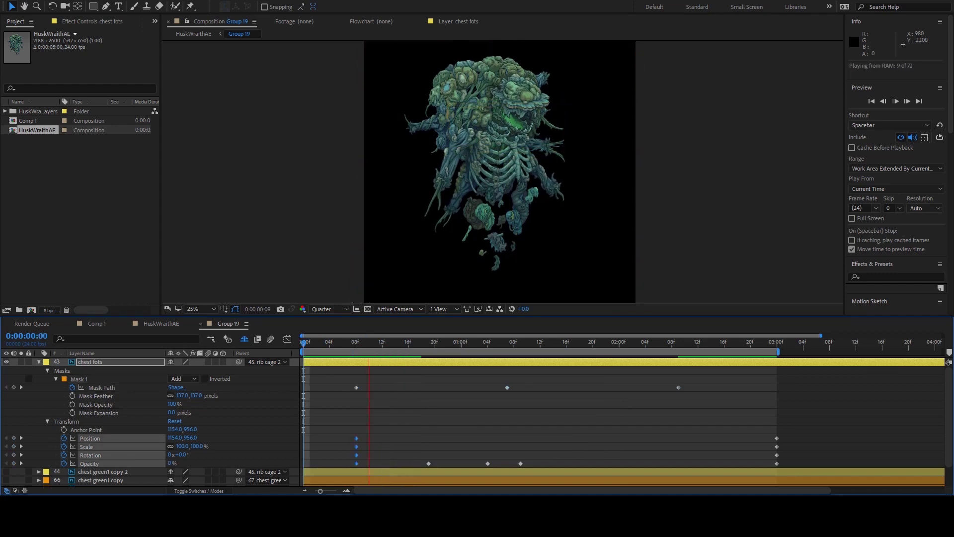
pyautogui.press('space')
pyautogui.click(79, 379)
pyautogui.press('Home')
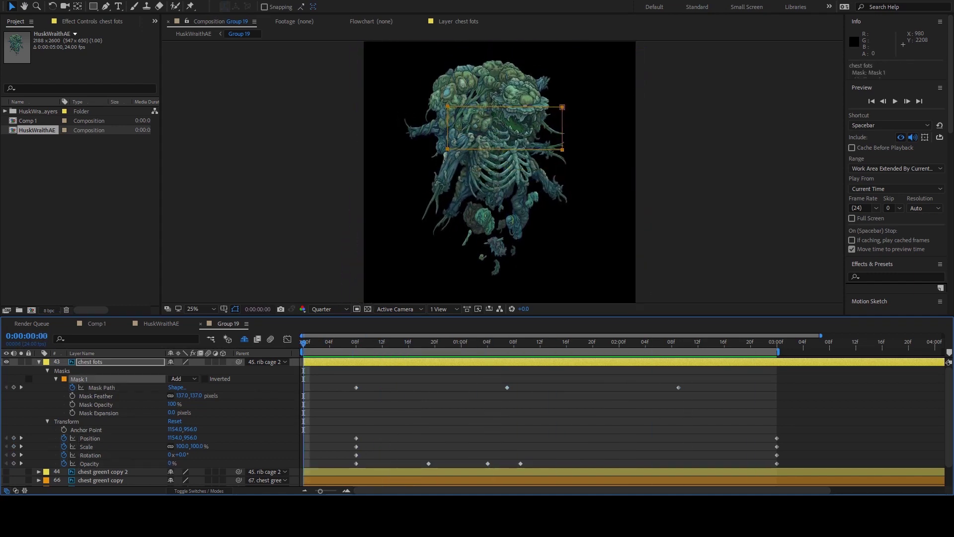
pyautogui.click(103, 472)
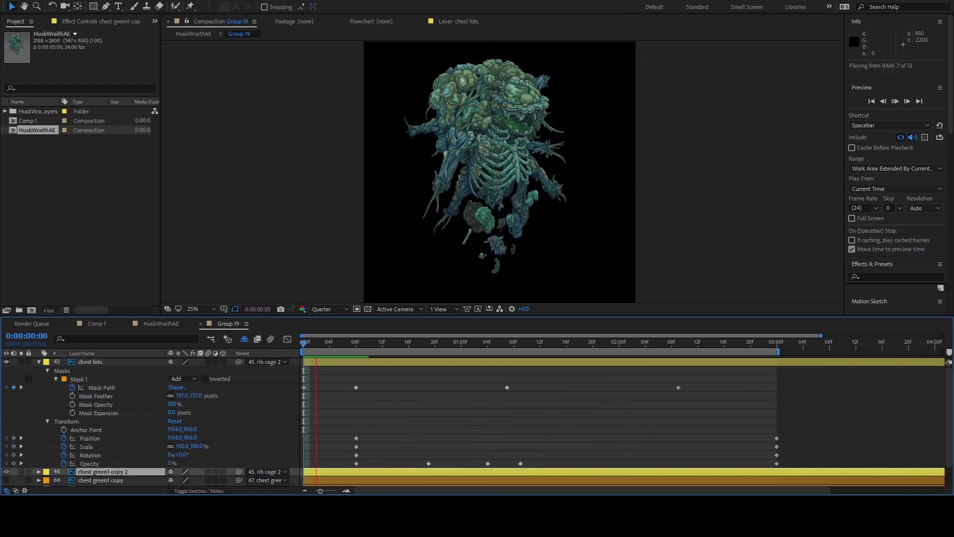
pyautogui.click(731, 342)
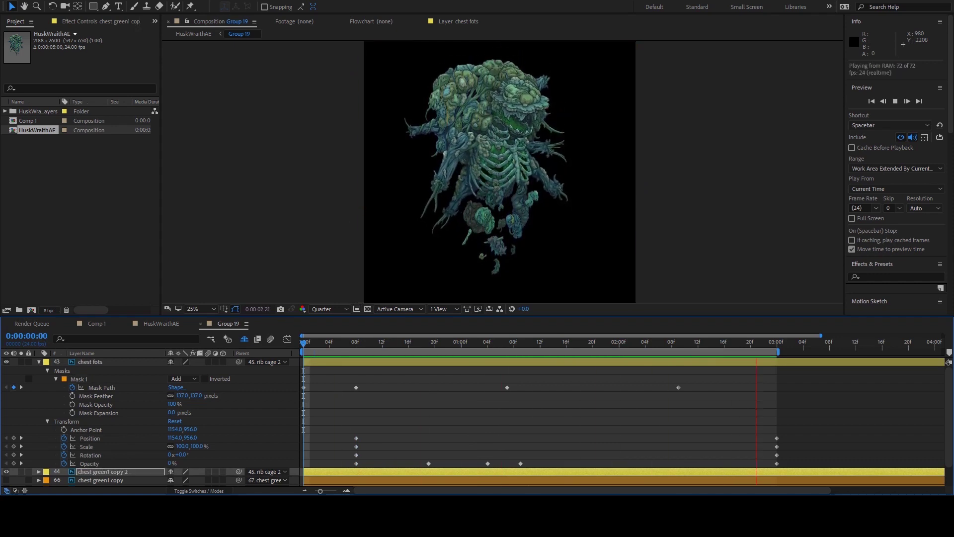
# Step: Step down to chest green1 copy 4, reveal its keyframes and preview the glow
pyautogui.press('Home')
pyautogui.hotkey('ctrl', 'Down')
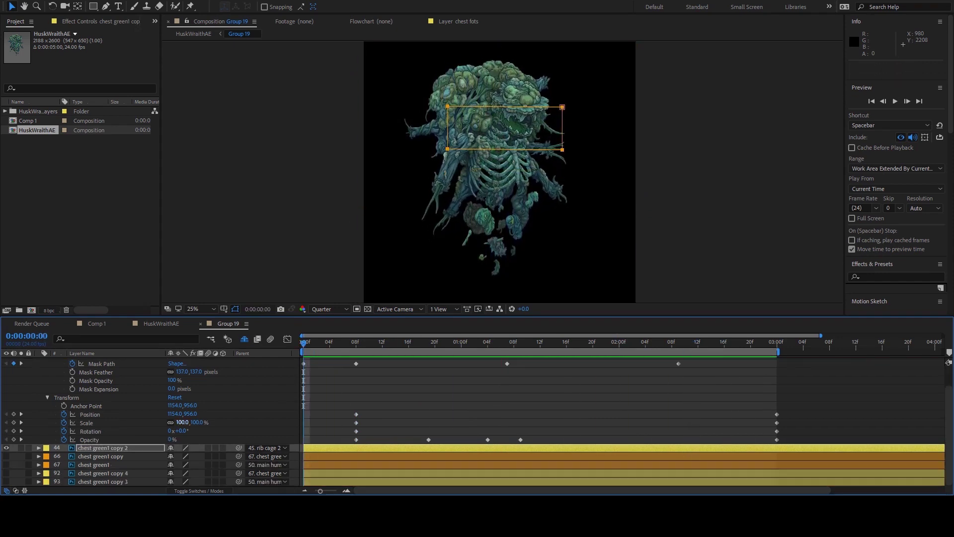
pyautogui.hotkey('ctrl', 'Down')
pyautogui.hotkey('ctrl', 'Down')
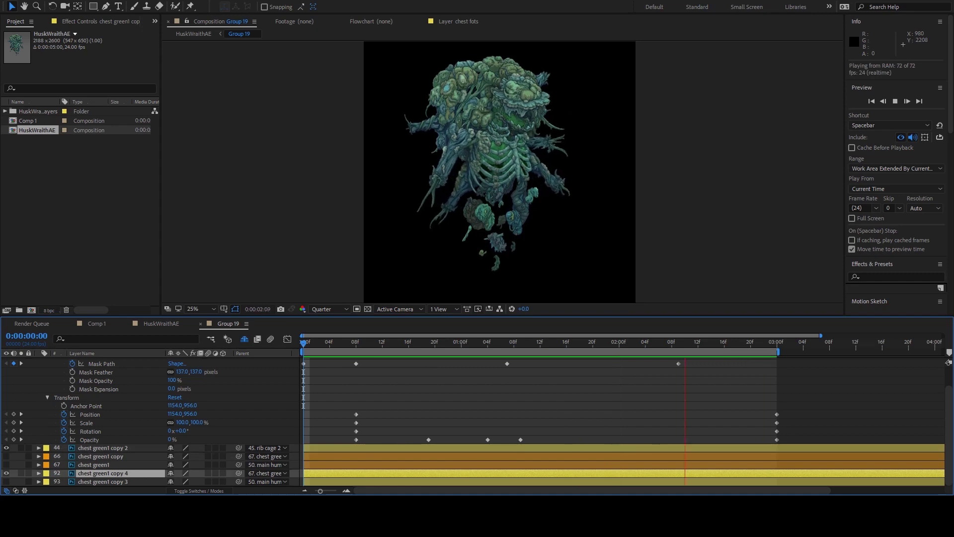
pyautogui.press('space')
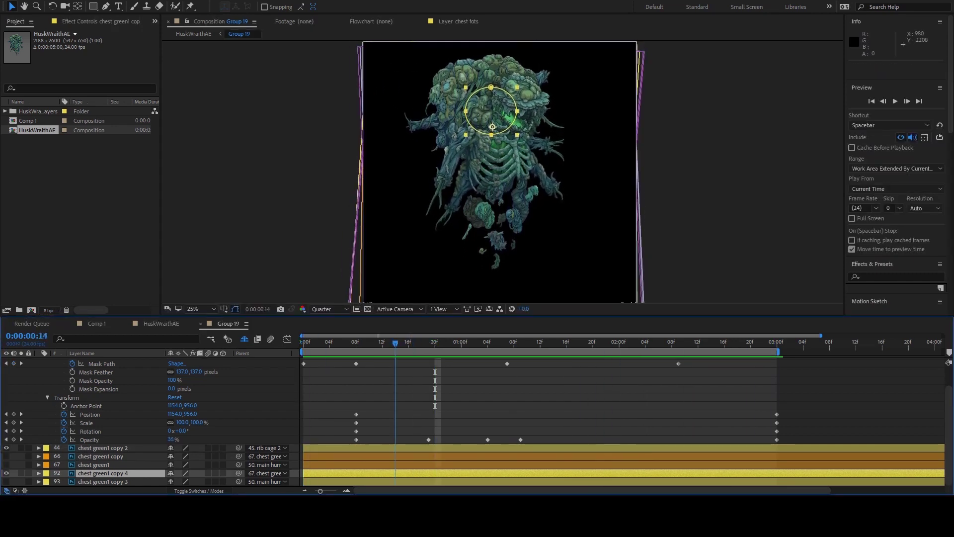
pyautogui.press('u')
pyautogui.press('u')
pyautogui.press('space')
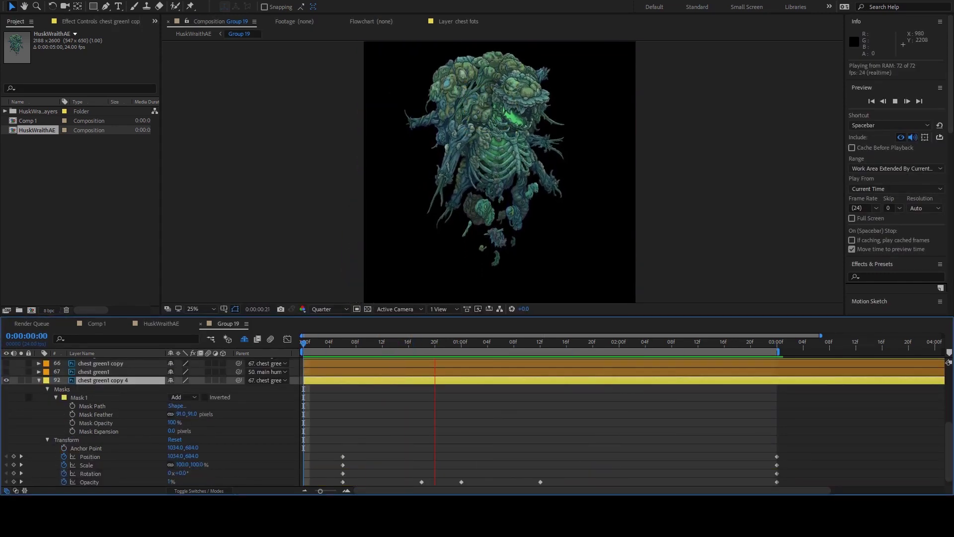
pyautogui.press('u')
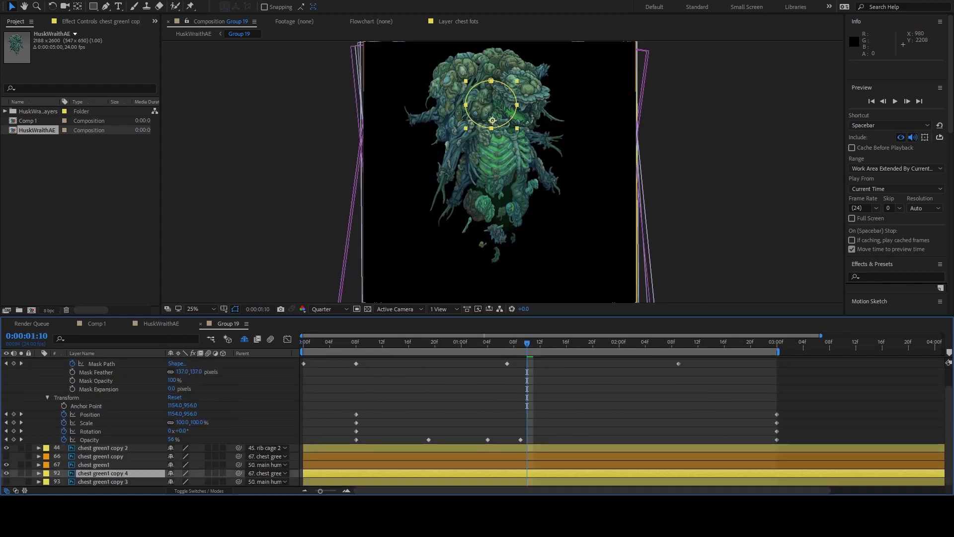
# Step: Select and copy chest green1's frame-0 transform keyframes
pyautogui.click(94, 465)
pyautogui.press('j')
pyautogui.press('j')
pyautogui.moveTo(301, 446); pyautogui.dragTo(313, 476)
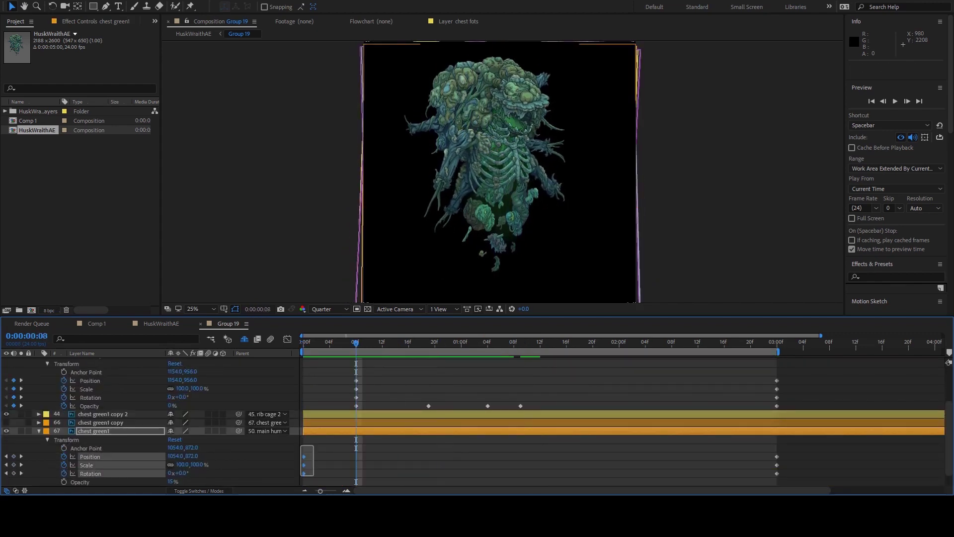
pyautogui.press('j')
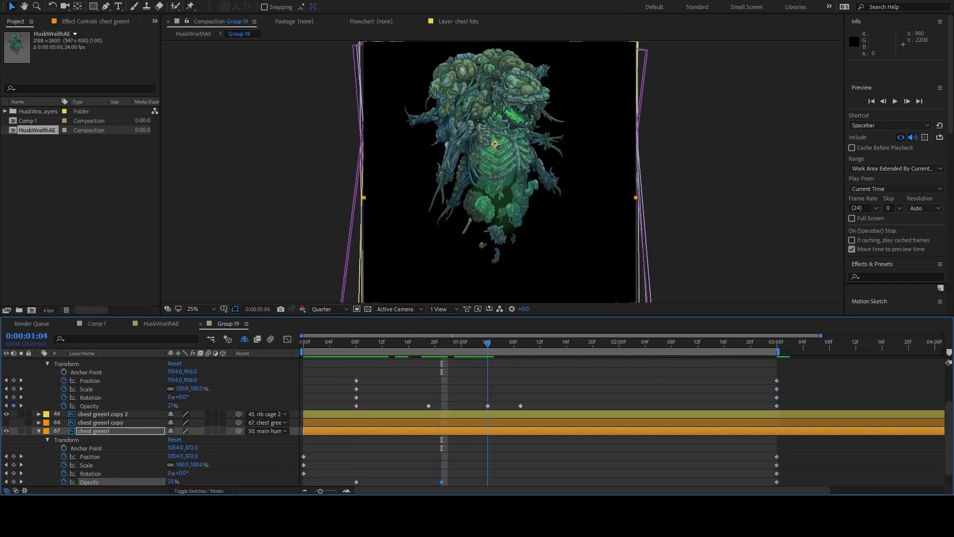
pyautogui.press('j')
pyautogui.hotkey('ctrl', 'v')
pyautogui.press('space')
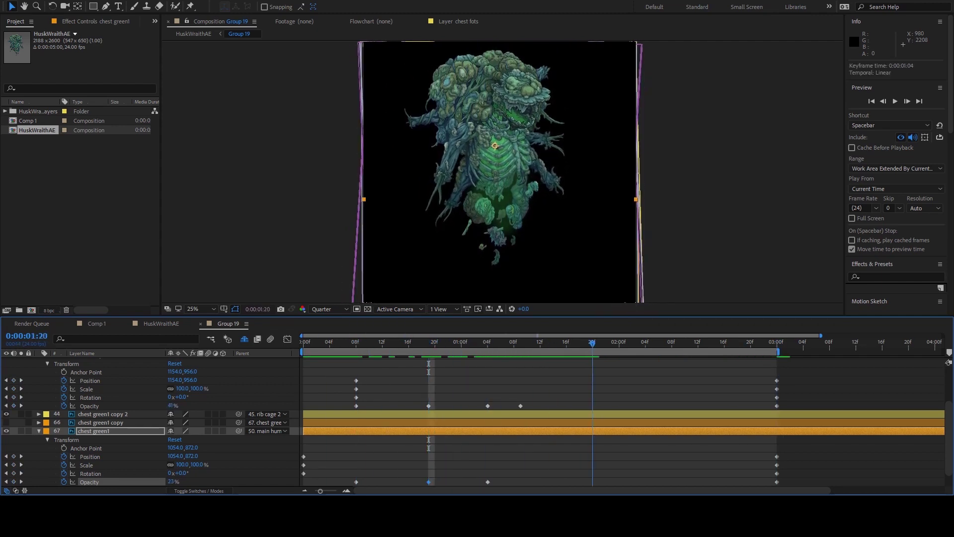
# Step: Paste chest green1's start keyframes at the 3:00 end frame
pyautogui.press('space')
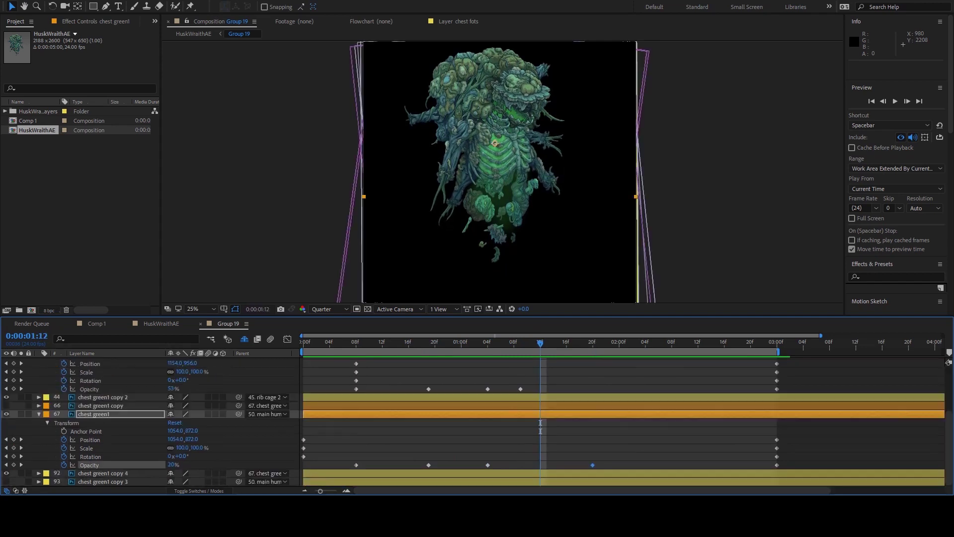
pyautogui.press('m')
pyautogui.press('m')
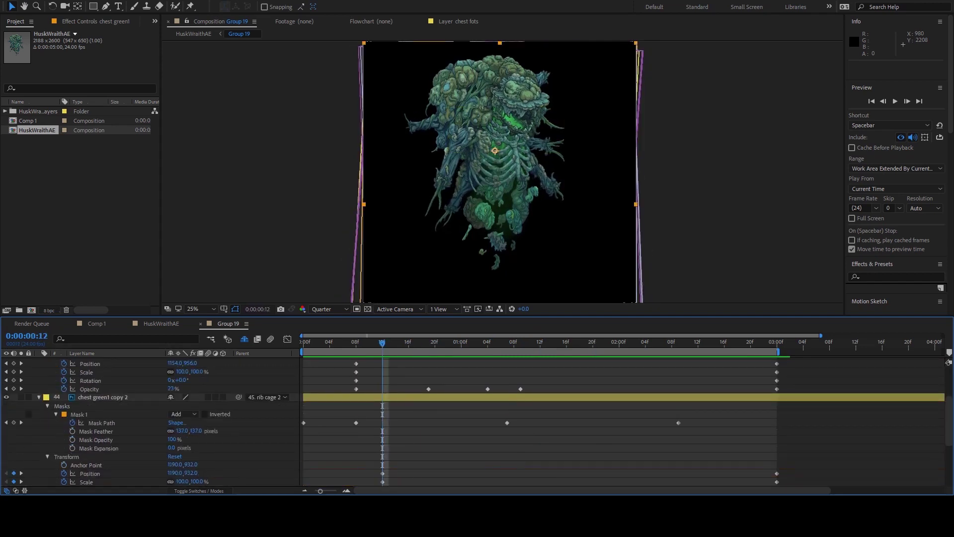
pyautogui.hotkey('shift', 'End')
pyautogui.scroll(-3)
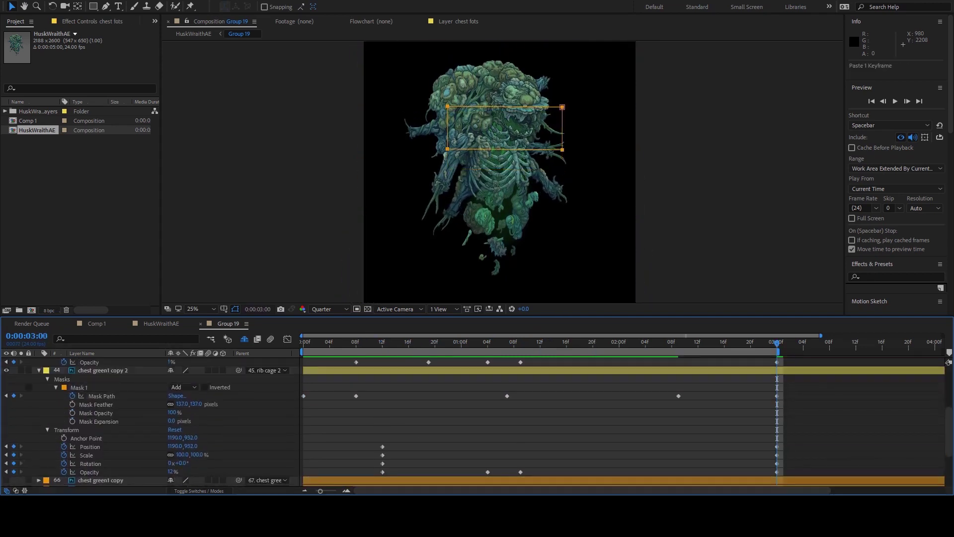
pyautogui.hotkey('ctrl', 'v')
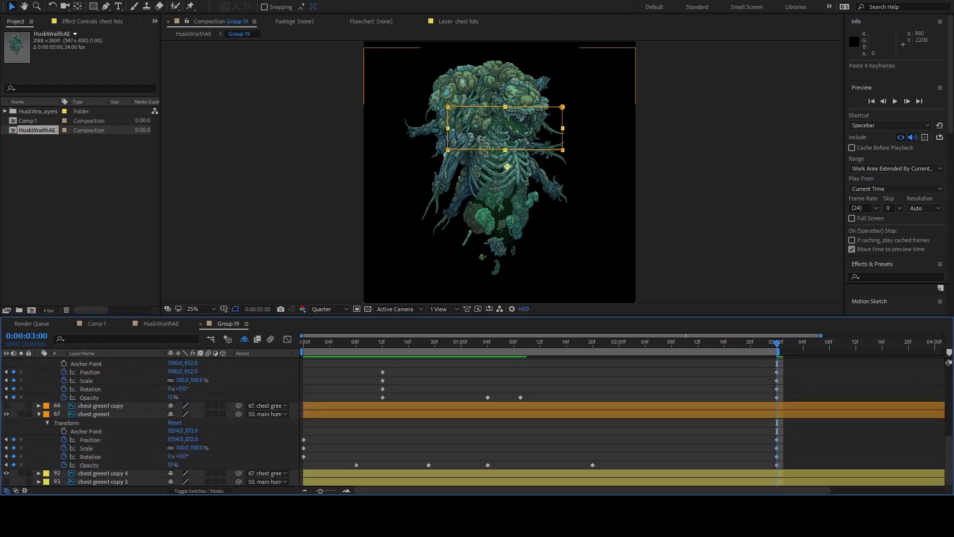
# Step: Duplicate chest green1 copy 4's four start keyframes at 3:00 and preview the loop
pyautogui.click(103, 474)
pyautogui.press('u')
pyautogui.press('u')
pyautogui.moveTo(329, 441); pyautogui.dragTo(357, 477)
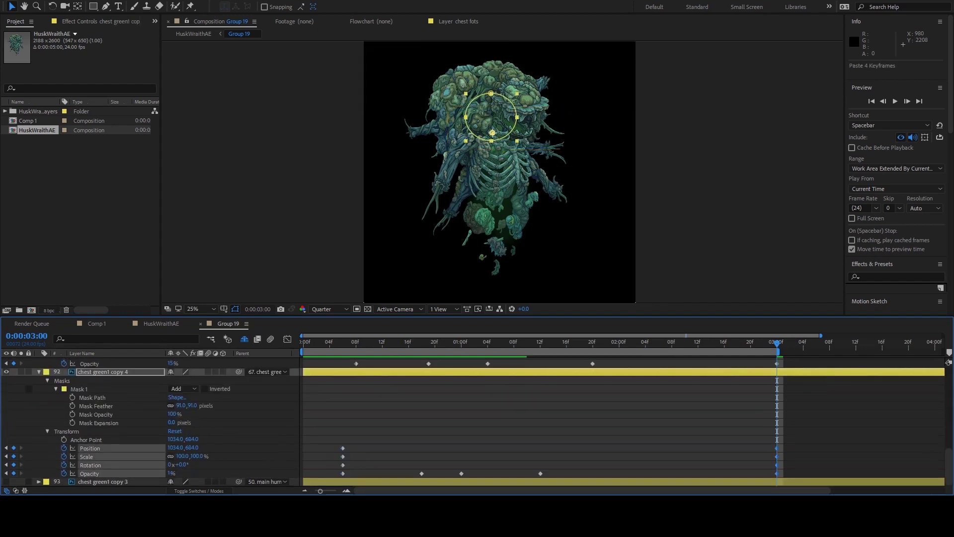
pyautogui.press('space')
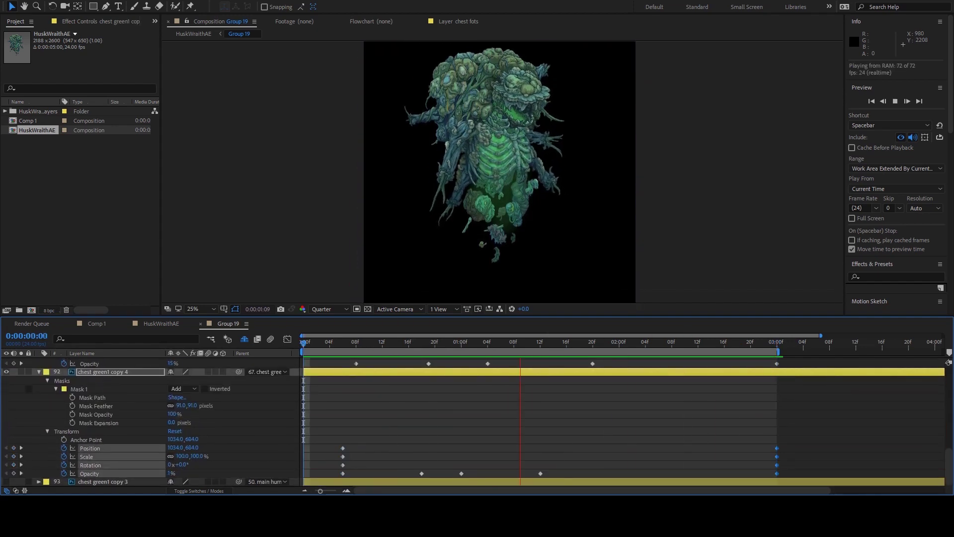
pyautogui.scroll(3)
# Step: Rearrange chest green1's Opacity keyframes and preview the revised pulse
pyautogui.click(95, 388)
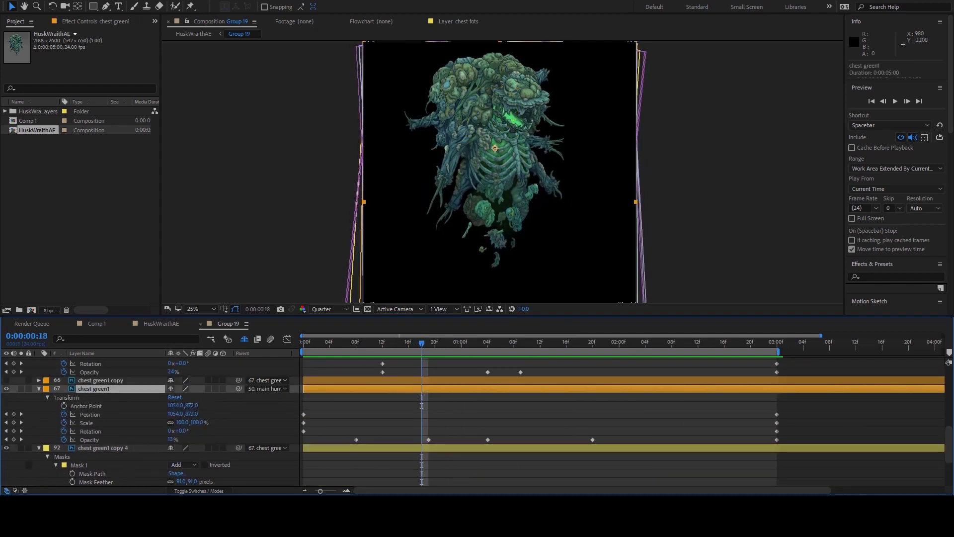
pyautogui.hotkey('ctrl', 'z')
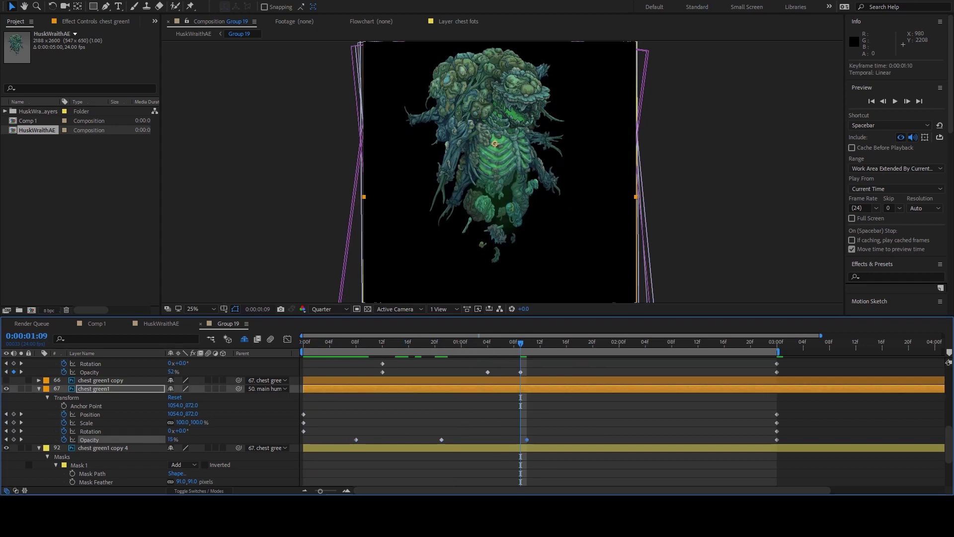
pyautogui.press('space')
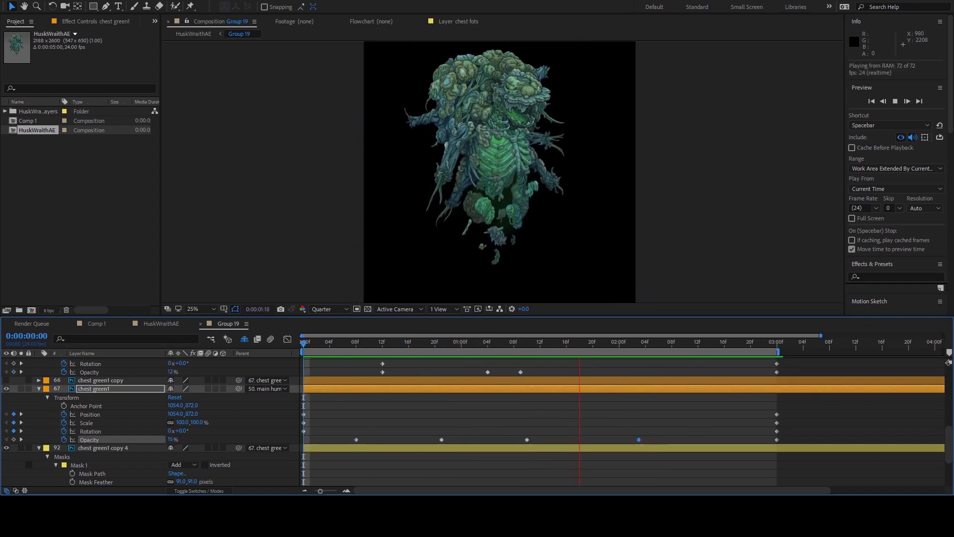
pyautogui.press('space')
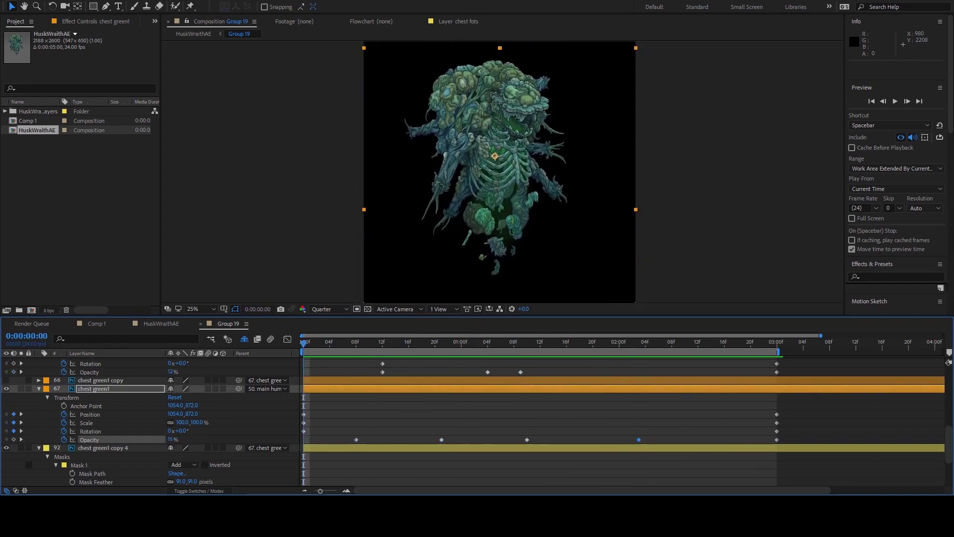
pyautogui.press('space')
# Step: Select the chest green1 copy layer and preview the animation
pyautogui.hotkey('ctrl', 'Up')
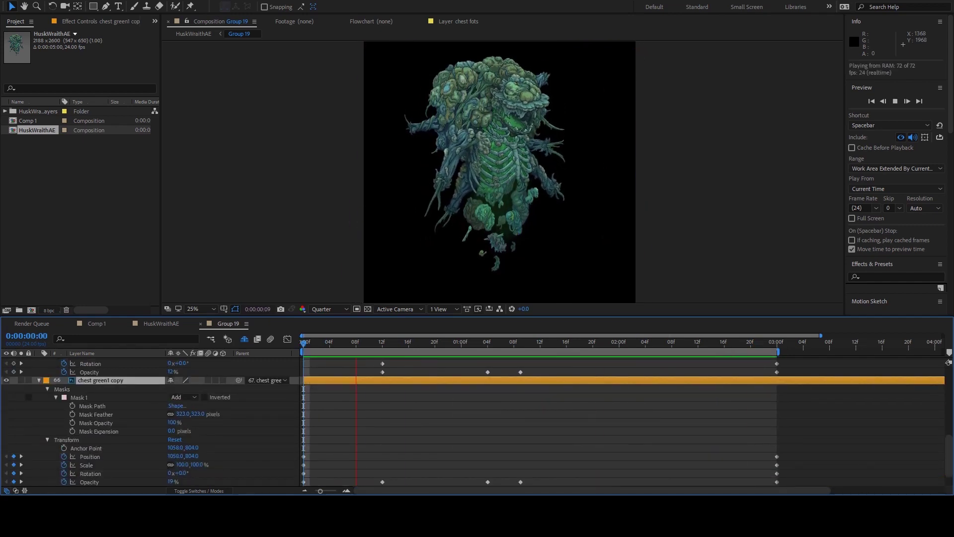
pyautogui.press('space')
pyautogui.scroll(3)
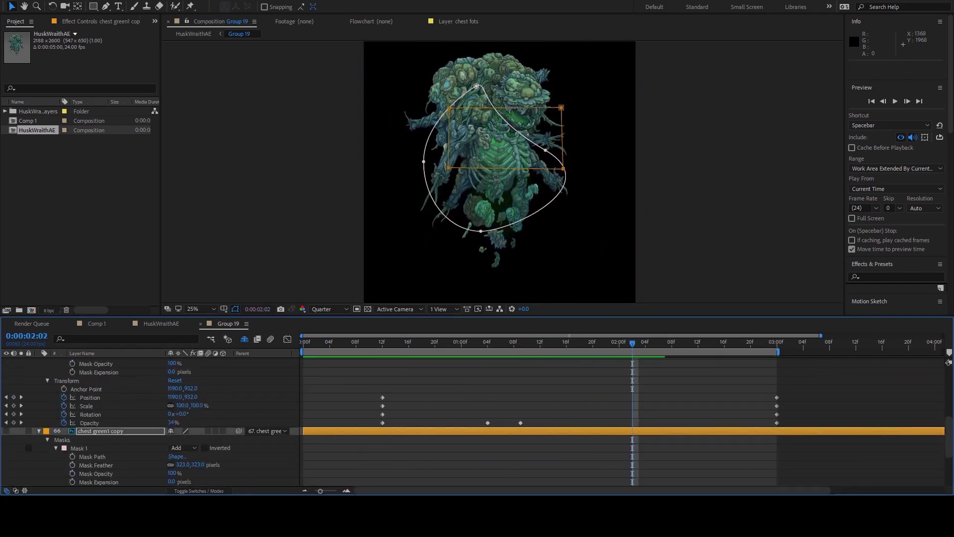
pyautogui.scroll(-3)
pyautogui.scroll(-3)
# Step: Go to the start and expand head flat's Transform showing Position, Scale and Rotation keyframes
pyautogui.press('Home')
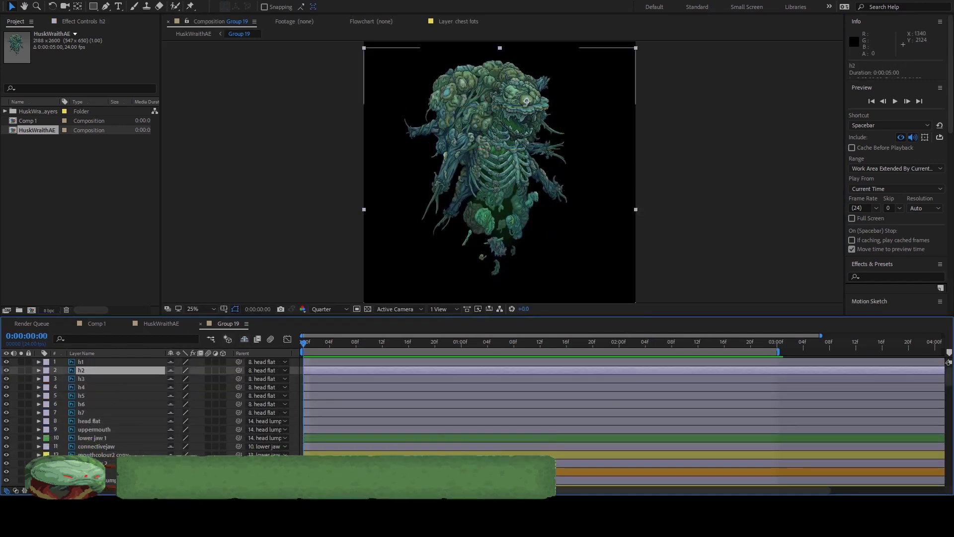
pyautogui.click(39, 421)
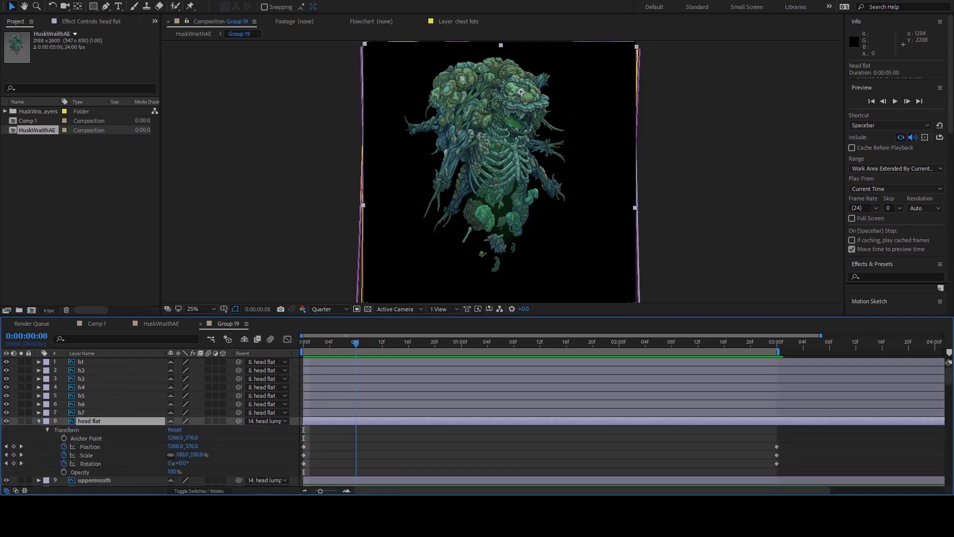
pyautogui.scroll(3)
# Step: Place a puppet pin on head flat with the mesh shown, then return to the Group 19 view
pyautogui.moveTo(521, 95); pyautogui.dragTo(495, 129)
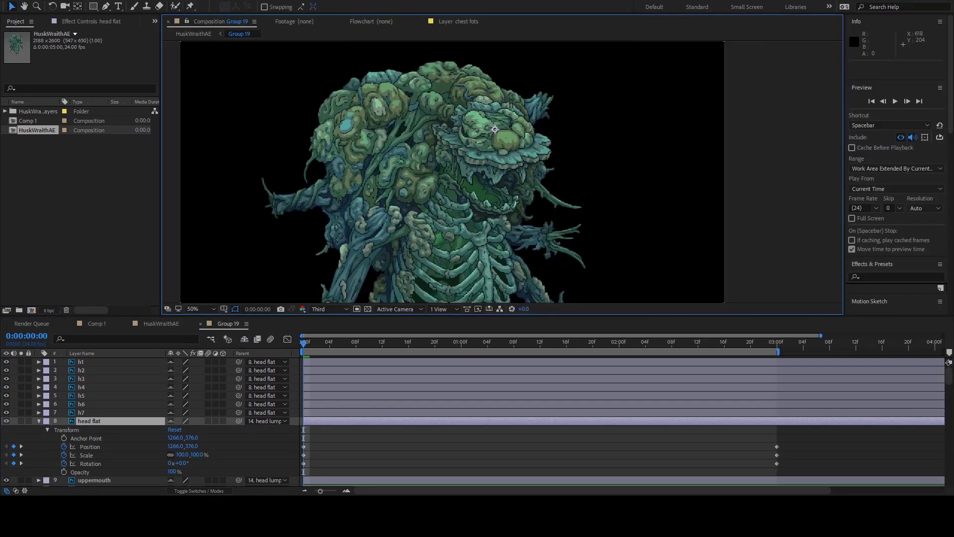
pyautogui.doubleClick(495, 130)
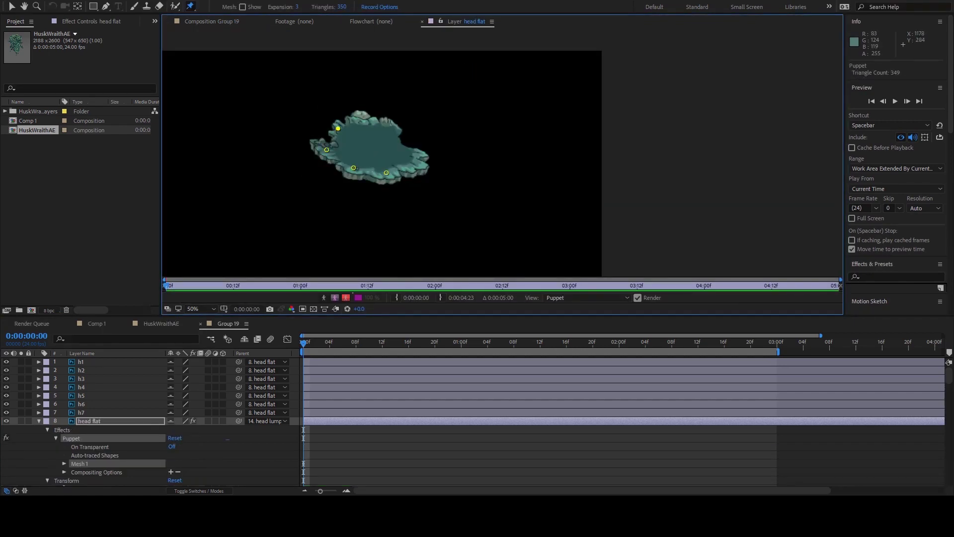
pyautogui.click(243, 7)
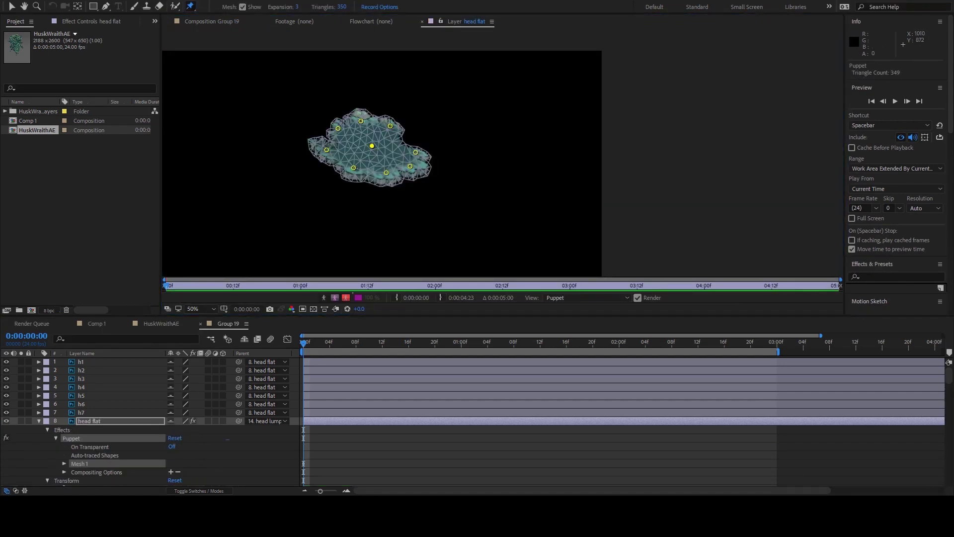
pyautogui.press('v')
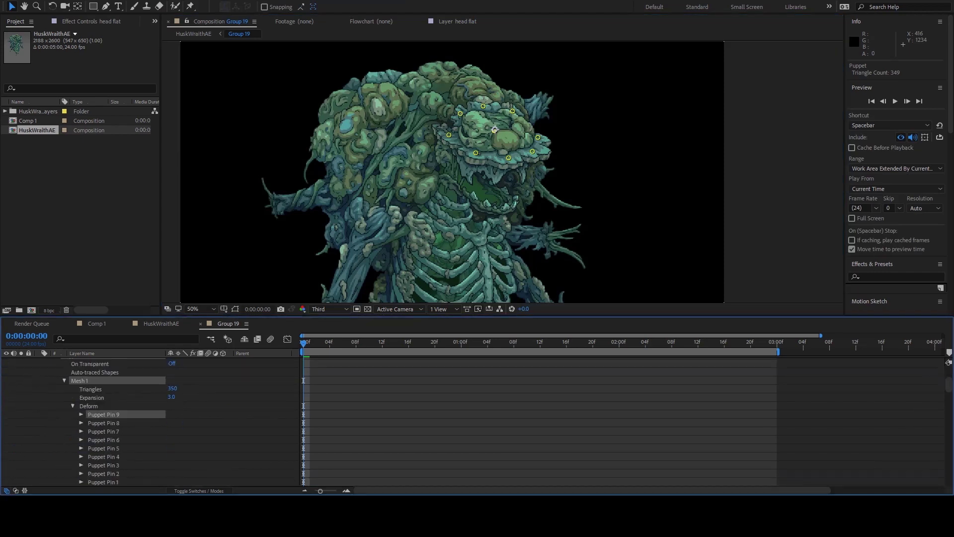
# Step: Reveal the keyframed properties of all layers and preview the breathing animation
pyautogui.hotkey('ctrl', 'a')
pyautogui.press('u')
pyautogui.press('End')
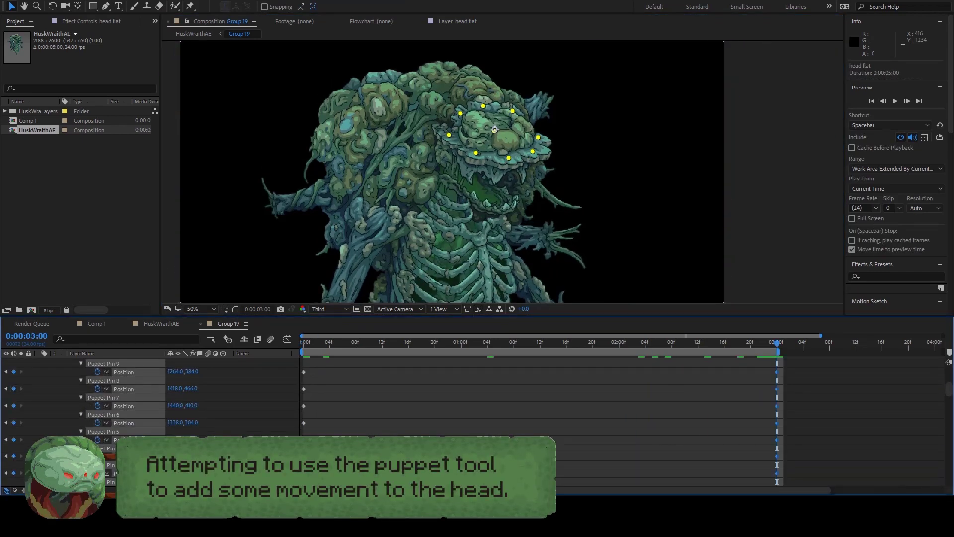
pyautogui.press('space')
pyautogui.press('space')
pyautogui.hotkey('ctrl', 'a')
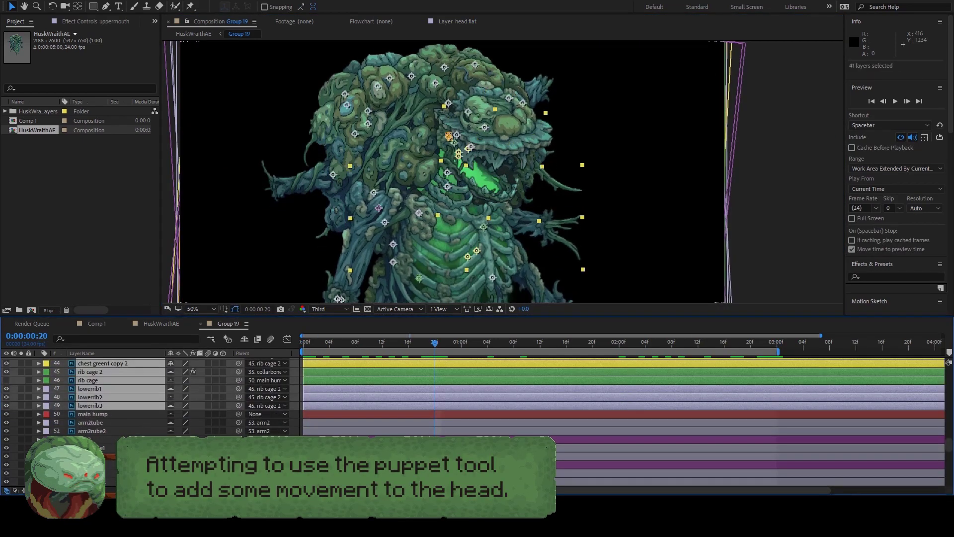
pyautogui.scroll(3)
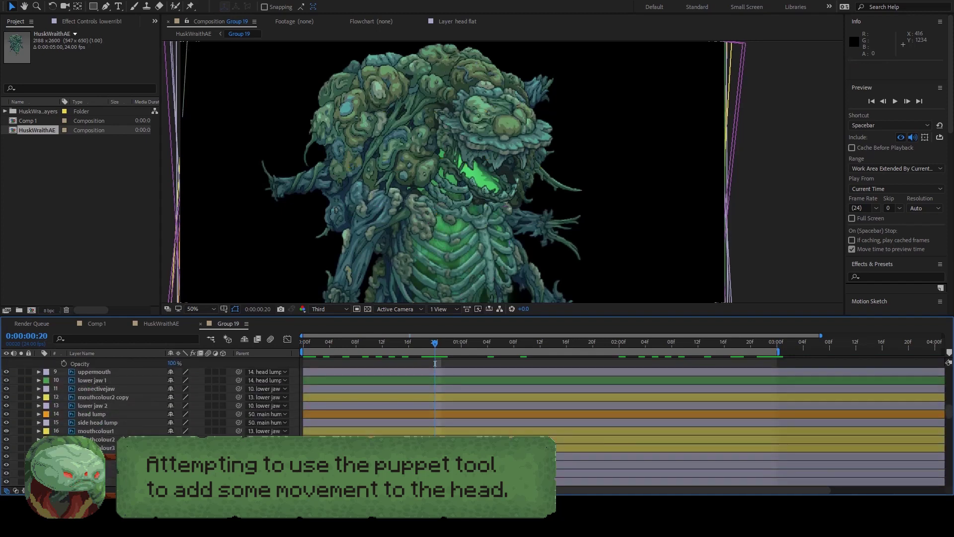
pyautogui.hotkey('ctrl', 'a')
pyautogui.press('u')
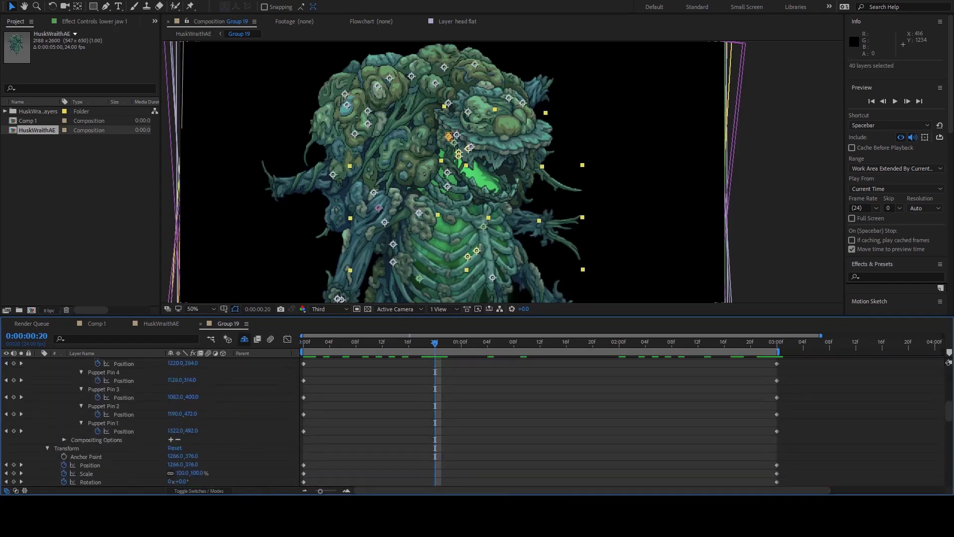
pyautogui.scroll(-3)
pyautogui.press('Home')
pyautogui.press('space')
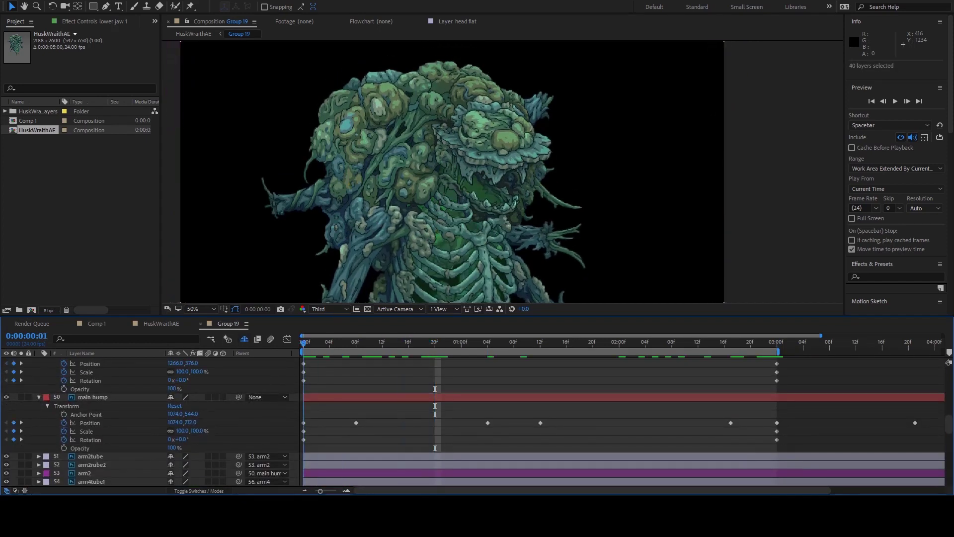
# Step: Adjust the head's puppet pin pose at 16 frames with the Puppet Pin tool
pyautogui.click(449, 154)
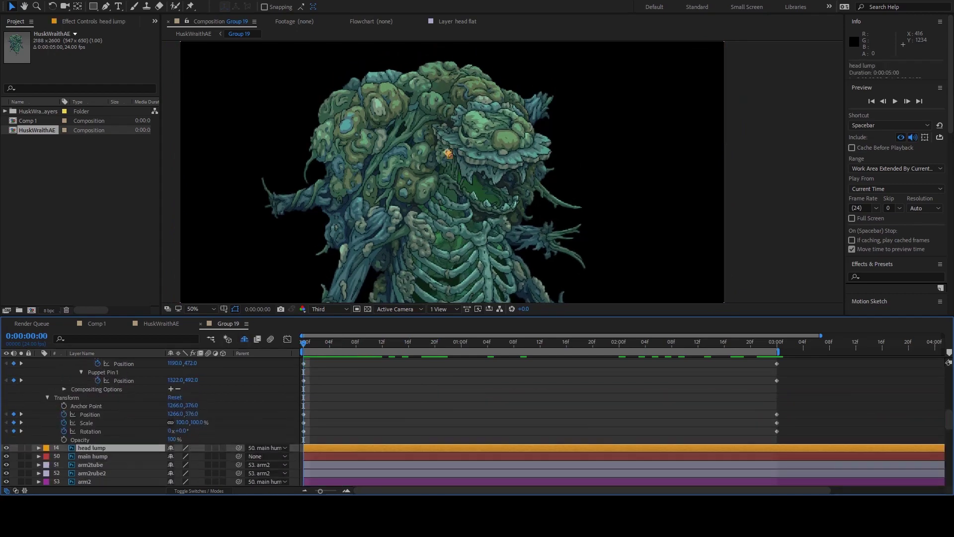
pyautogui.press('space')
pyautogui.press('space')
pyautogui.scroll(3)
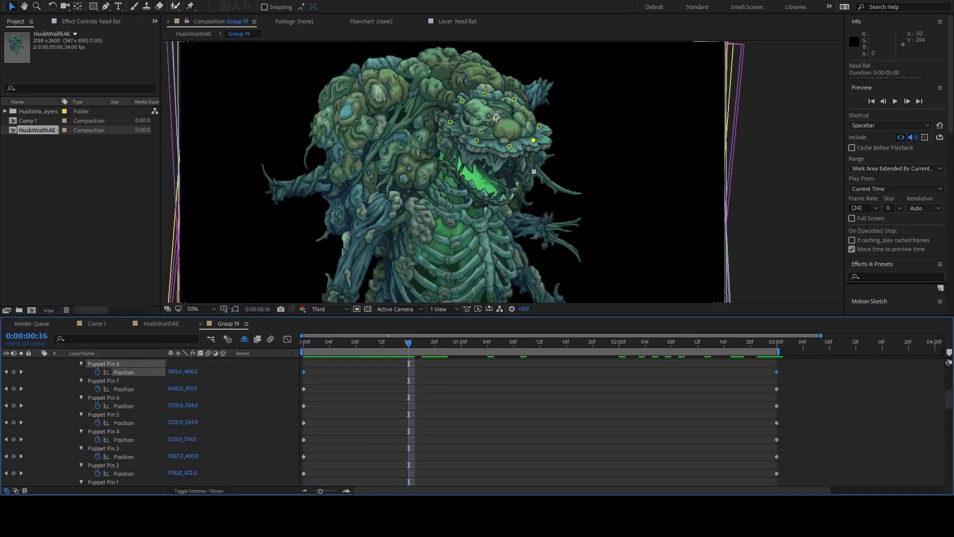
pyautogui.hotkey('ctrl', 'p')
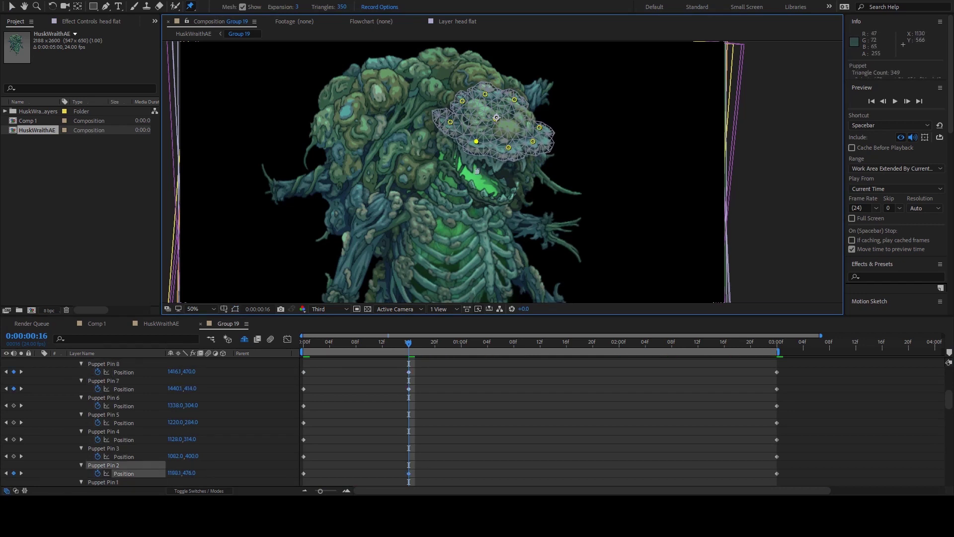
pyautogui.press('space')
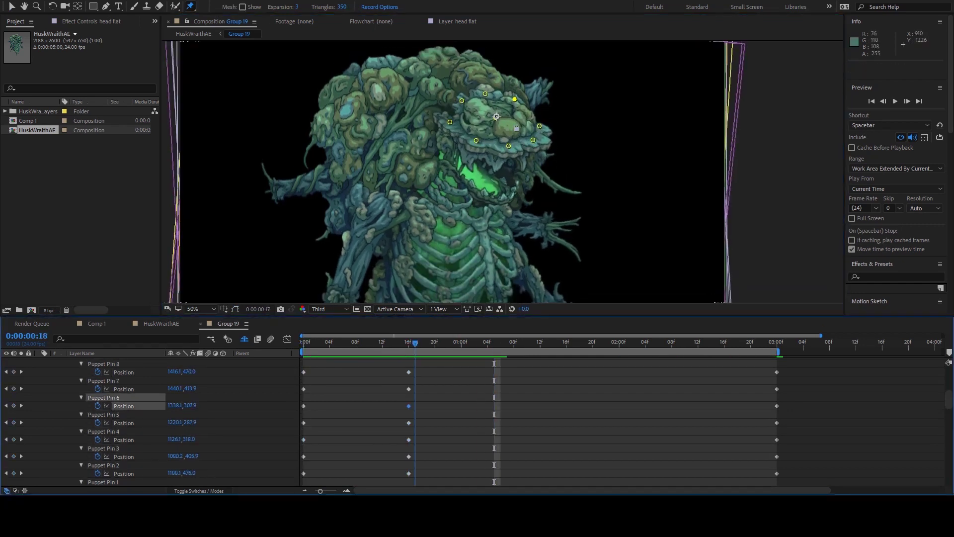
pyautogui.press('space')
pyautogui.press('space')
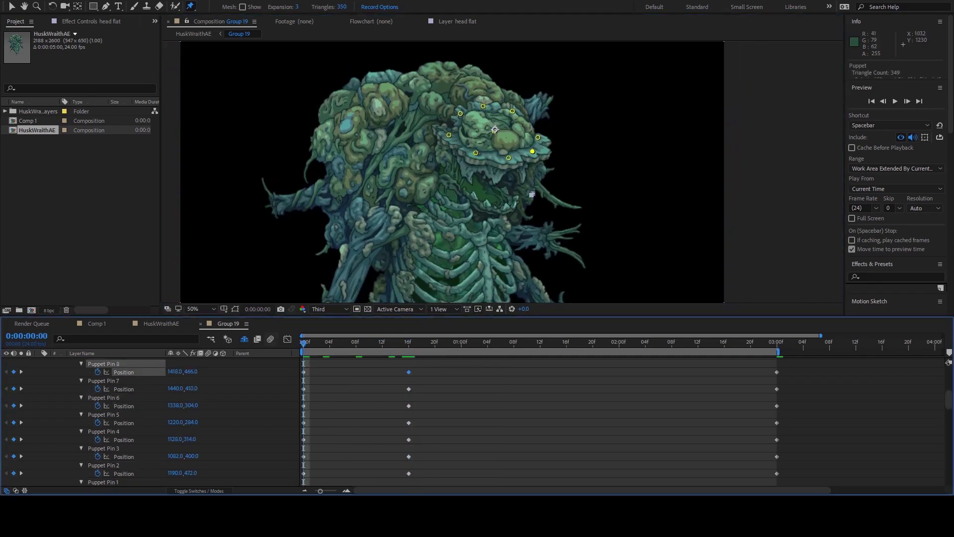
# Step: Copy the nine pin keyframes, paste them at 1:12, and fix the right-side pin at 2:10
pyautogui.press('pageup')
pyautogui.press('pageup')
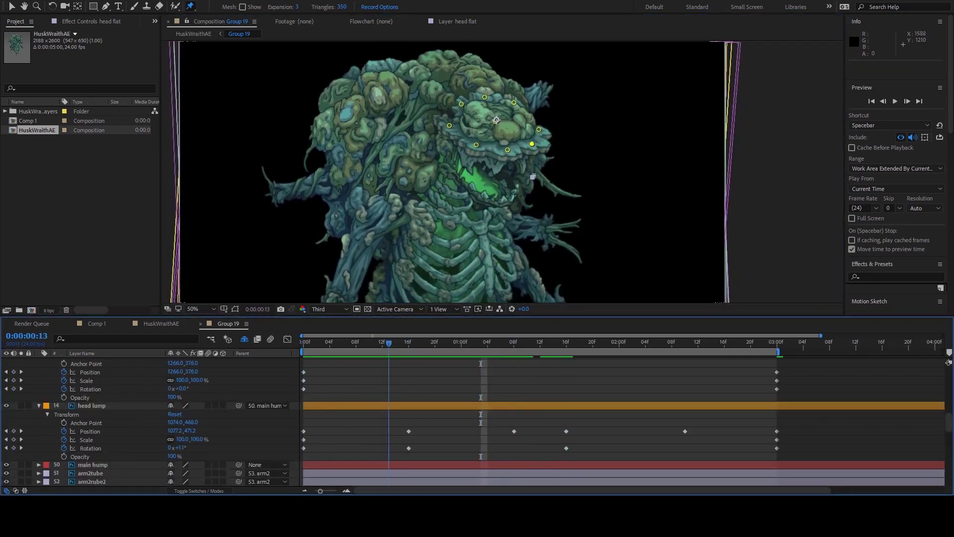
pyautogui.press('pageup')
pyautogui.press('pageup')
pyautogui.hotkey('ctrl', 'a')
pyautogui.hotkey('ctrl', 'c')
pyautogui.hotkey('ctrl', 'v')
pyautogui.press('space')
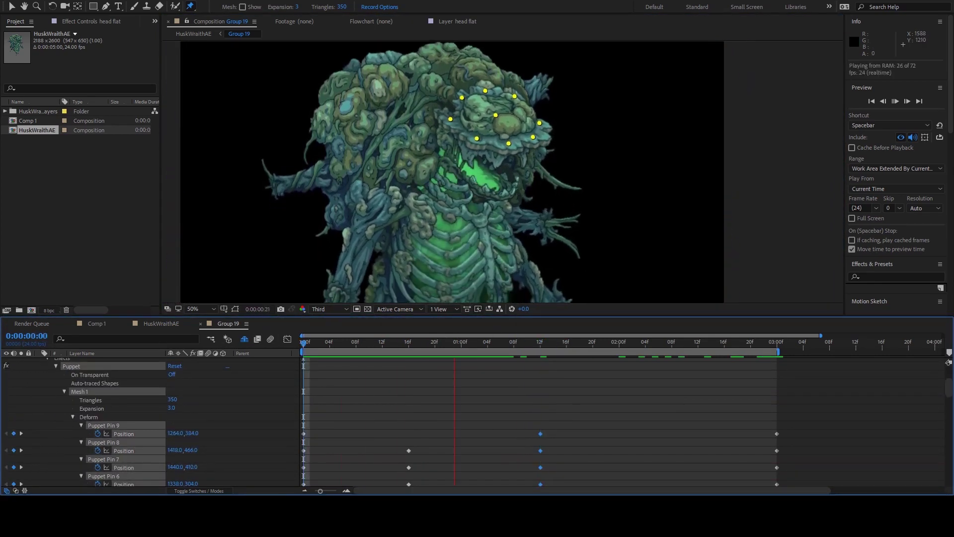
pyautogui.press('space')
pyautogui.press('pagedown')
pyautogui.press('pagedown')
pyautogui.press('pagedown')
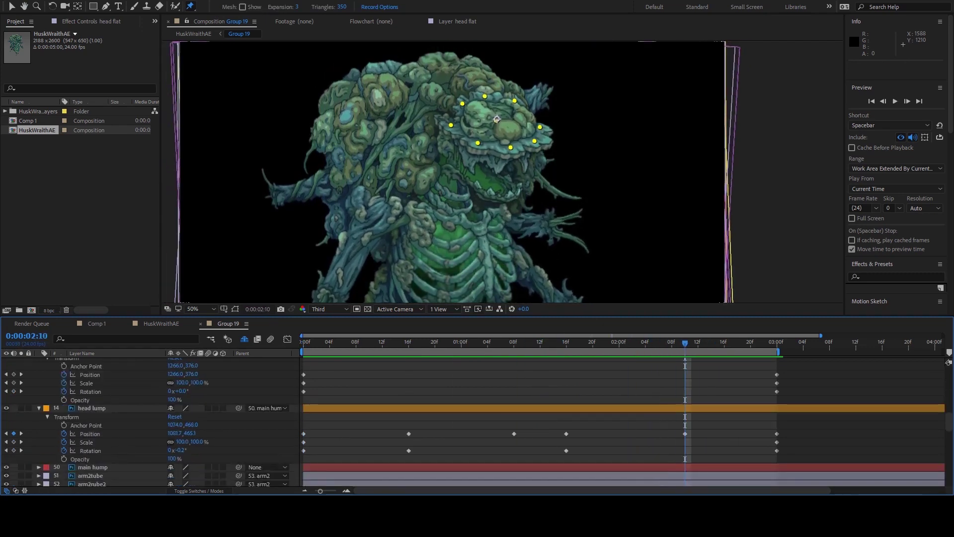
pyautogui.hotkey('ctrl', 'z')
pyautogui.click(541, 125)
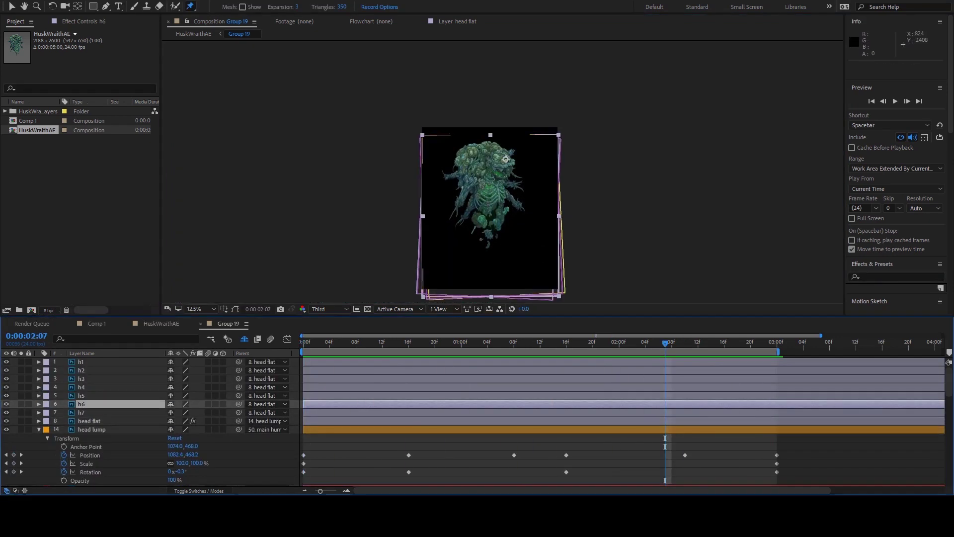
# Step: Frame the head and parent bump layers h1–h6 to h7
pyautogui.scroll(3)
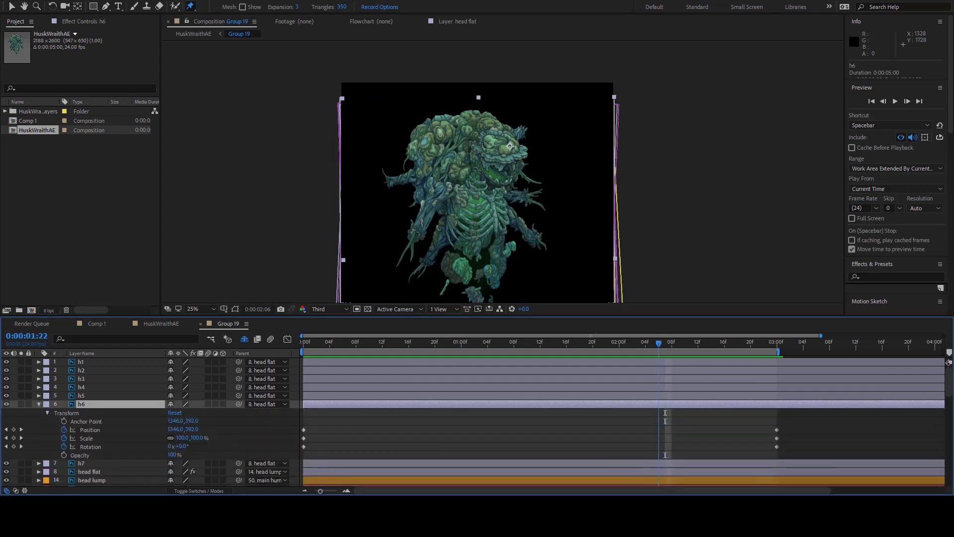
pyautogui.scroll(3)
pyautogui.moveTo(510, 146); pyautogui.dragTo(488, 163)
pyautogui.press('Home')
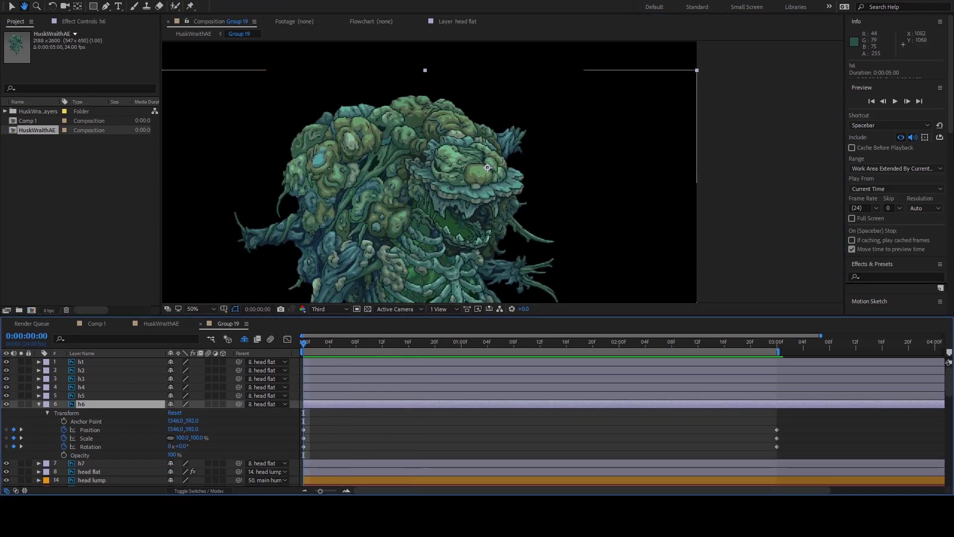
pyautogui.click(455, 177)
pyautogui.click(79, 404)
pyautogui.click(79, 361)
pyautogui.scroll(-3)
pyautogui.moveTo(239, 379); pyautogui.dragTo(244, 438)
pyautogui.moveTo(447, 343); pyautogui.dragTo(402, 343)
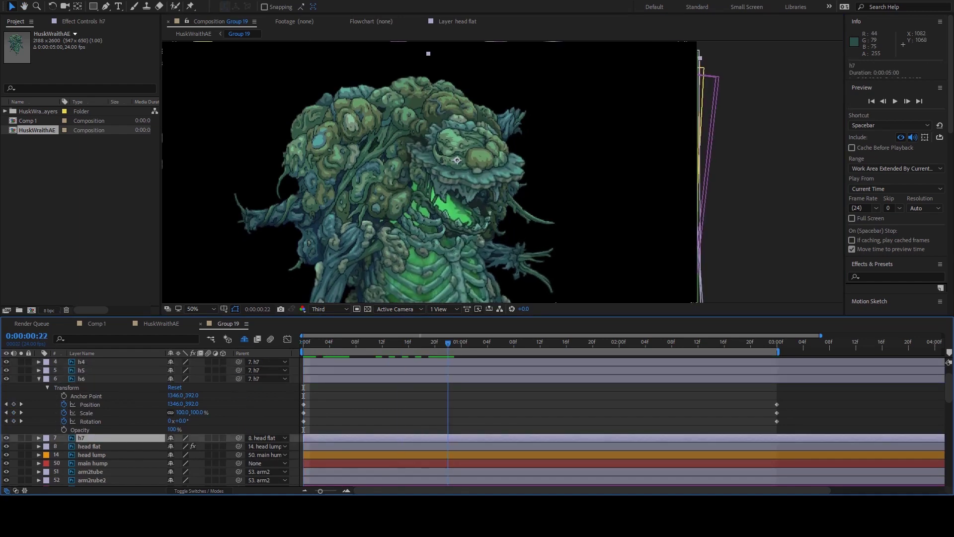
# Step: Keyframe h7's Position and a slight Rotation at 16 frames, paste them at 1:12, and preview
pyautogui.press('u')
pyautogui.press('pagedown')
pyautogui.hotkey('alt', 'shift', 'p')
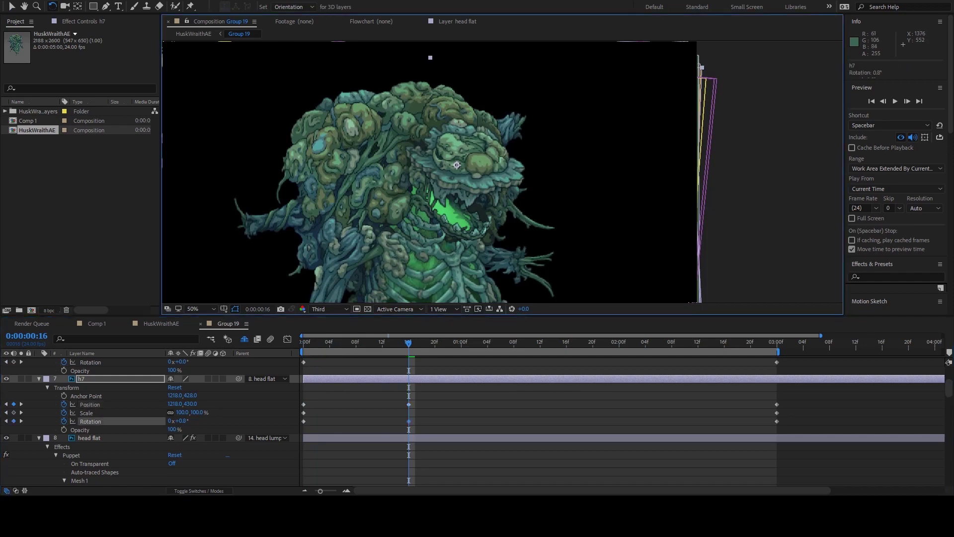
pyautogui.press('KP_Add')
pyautogui.scroll(-3)
pyautogui.press('space')
pyautogui.hotkey('ctrl', 'v')
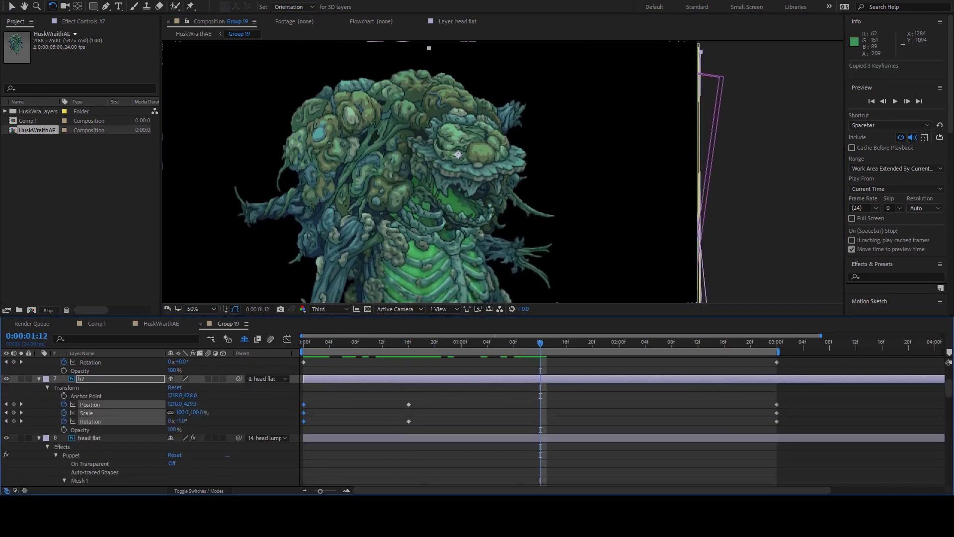
pyautogui.press('space')
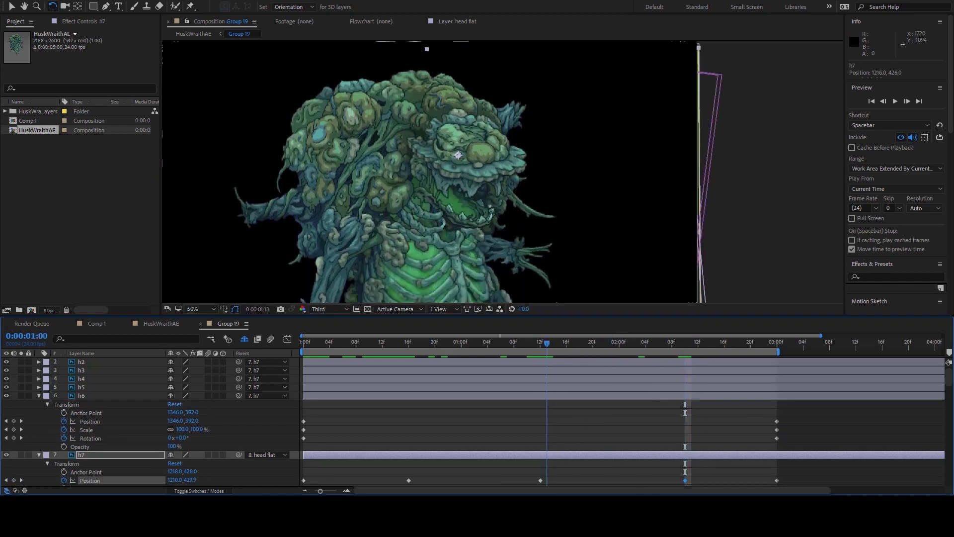
pyautogui.scroll(-3)
# Step: Keyframe bump h6's Scale to 109% height at 15 frames and preview it puffing
pyautogui.scroll(-3)
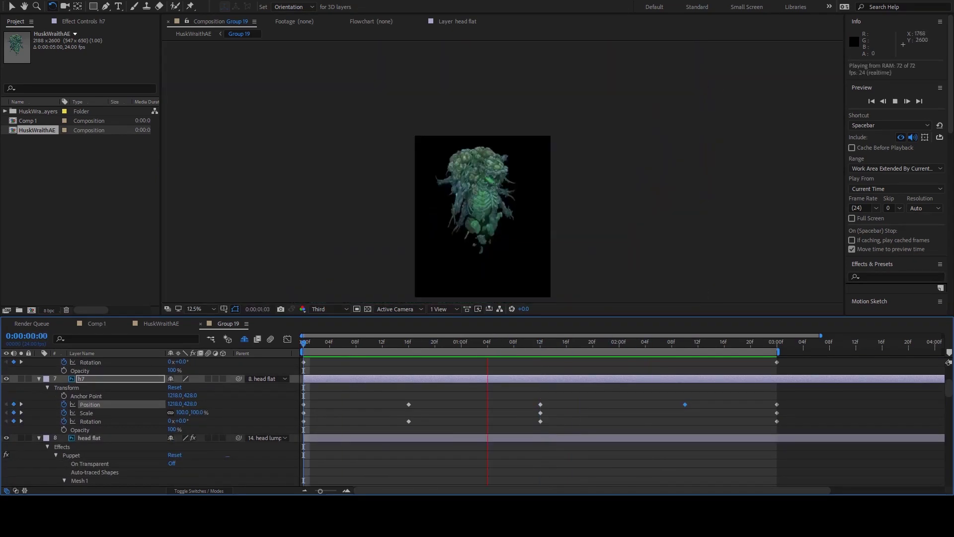
pyautogui.click(499, 168)
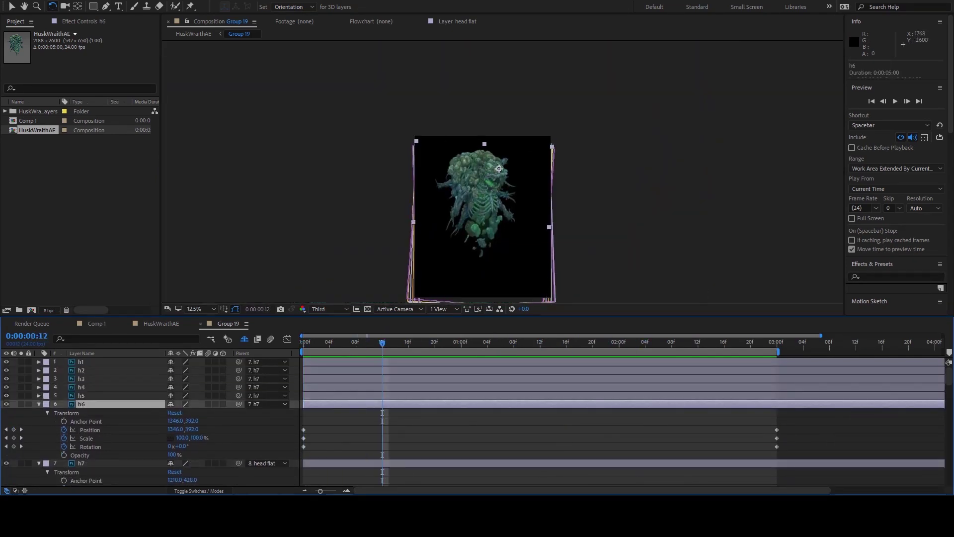
pyautogui.scroll(3)
pyautogui.press('pagedown')
pyautogui.press('pagedown')
pyautogui.press('pagedown')
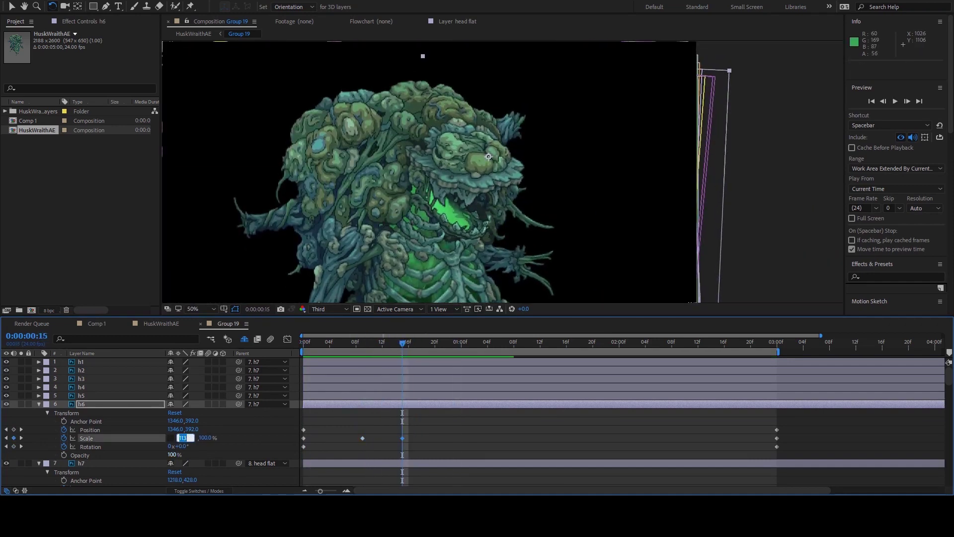
pyautogui.press('pageup')
pyautogui.press('pageup')
pyautogui.press('pageup')
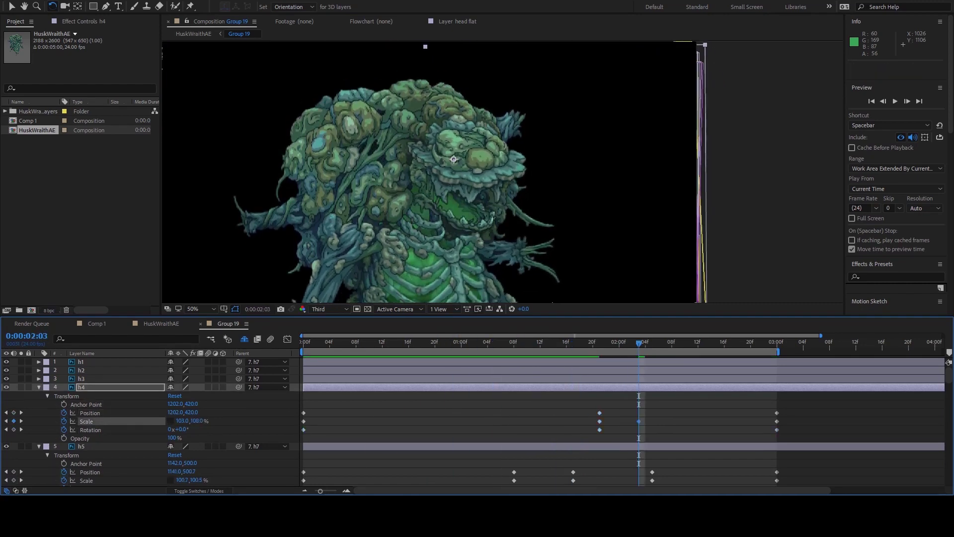
pyautogui.press('space')
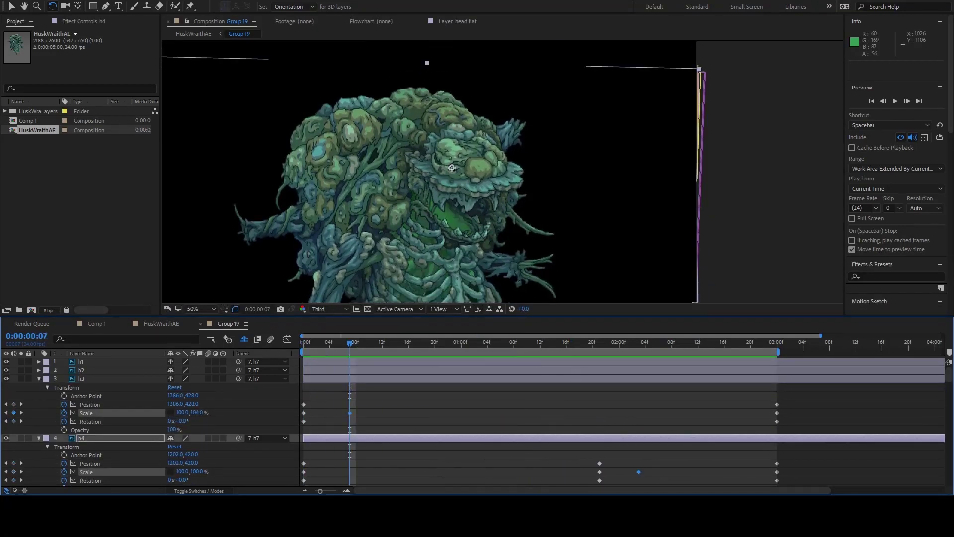
# Step: Select bump h3 and preview its Scale animation from the start
pyautogui.click(81, 379)
pyautogui.press('space')
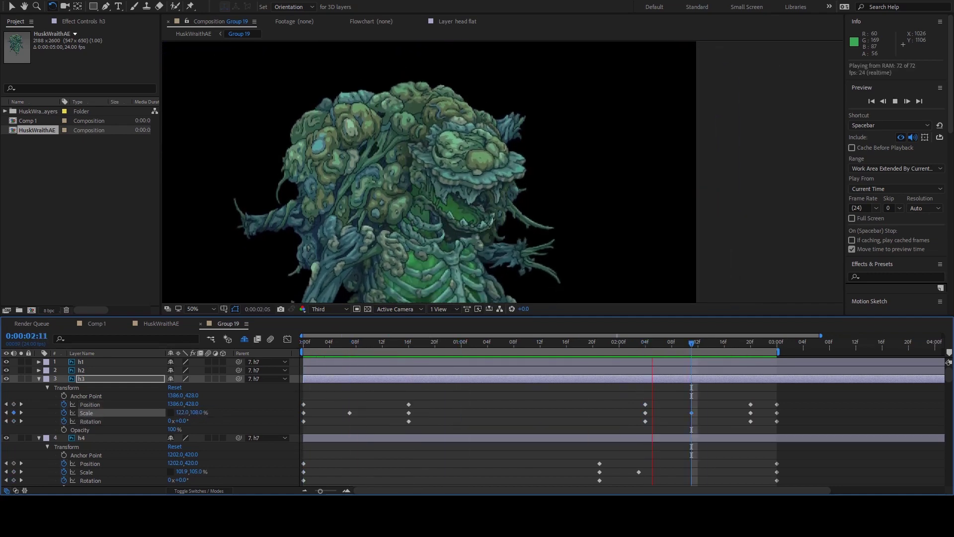
pyautogui.press('space')
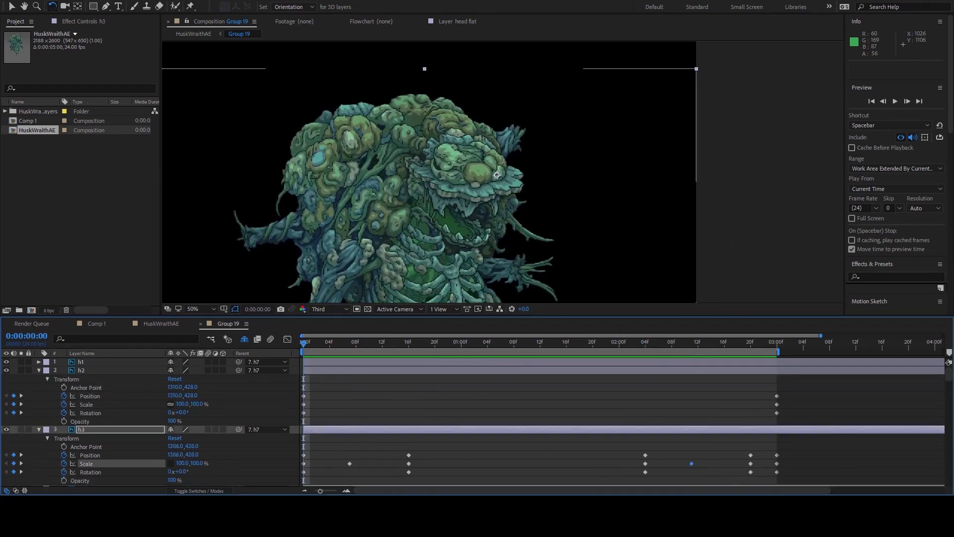
# Step: Shift h2's keyframes about 9 frames earlier and undo the last keyframe paste on h2
pyautogui.click(479, 163)
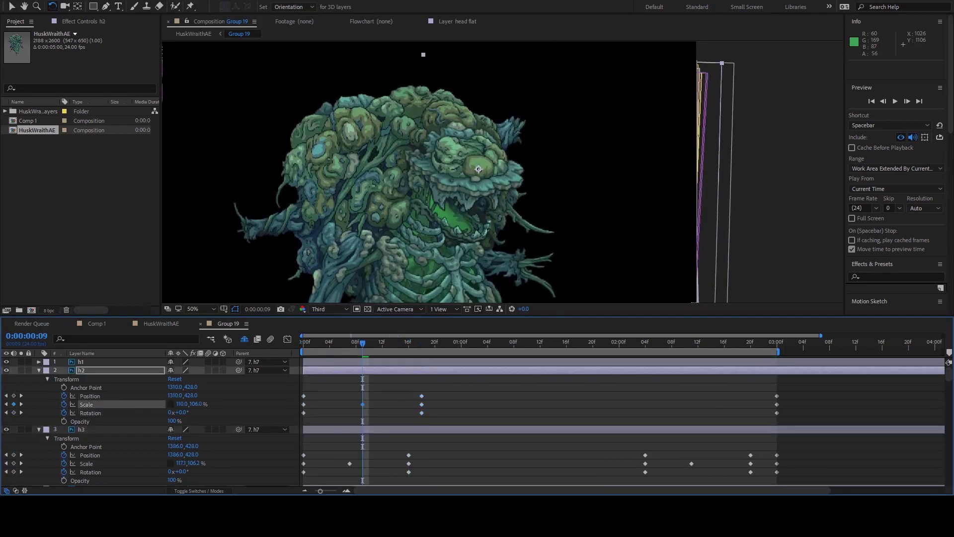
pyautogui.press('space')
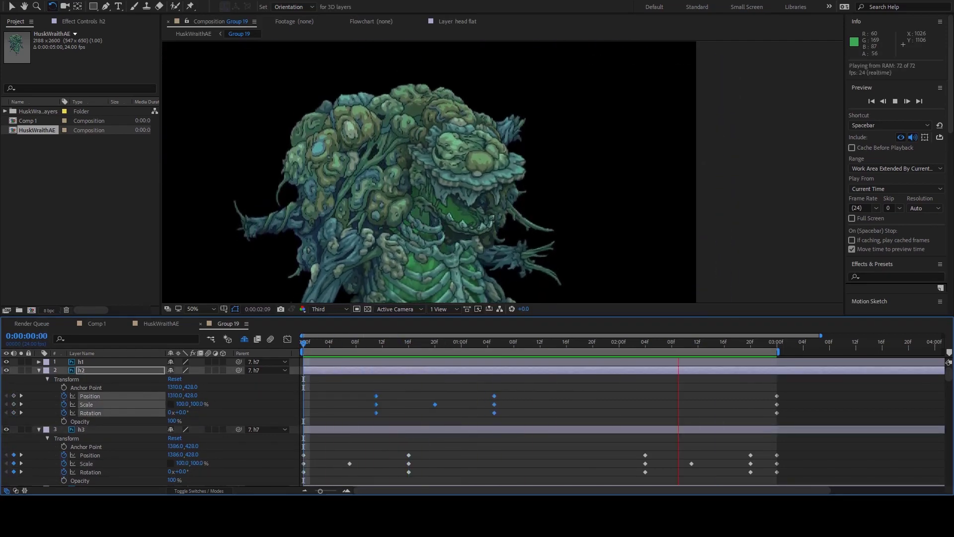
pyautogui.press('space')
pyautogui.moveTo(566, 404); pyautogui.dragTo(507, 404)
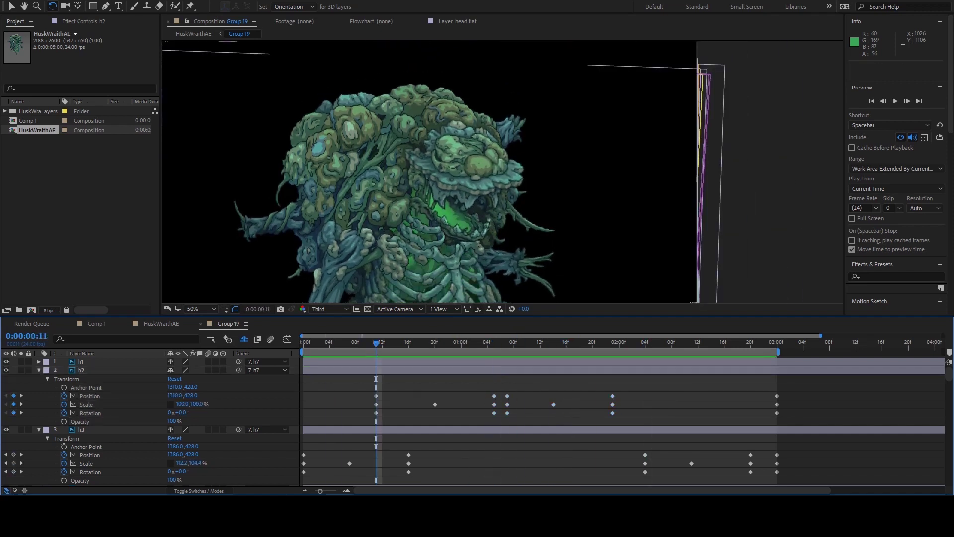
pyautogui.press('Delete')
pyautogui.hotkey('ctrl', 'z')
pyautogui.hotkey('ctrl', 'z')
pyautogui.hotkey('ctrl', 'z')
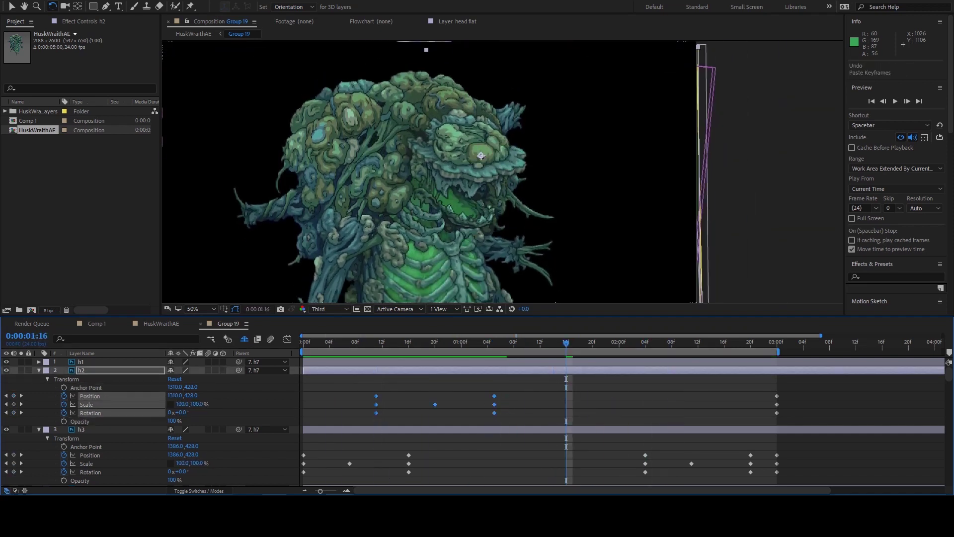
pyautogui.press('j')
pyautogui.press('space')
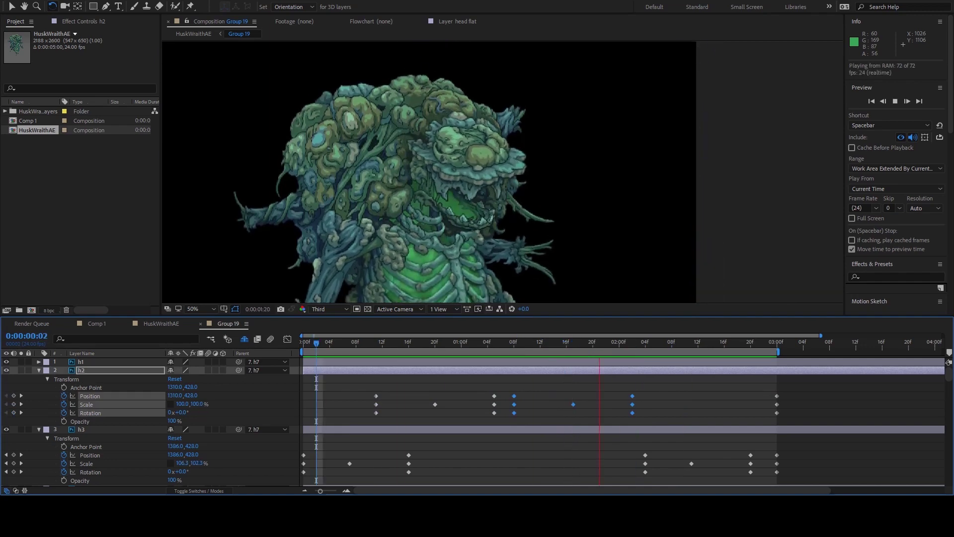
pyautogui.press('space')
# Step: Paste the copied Position, Scale and Rotation keyframes onto layer h1 at 2 seconds
pyautogui.hotkey('ctrl', 'Up')
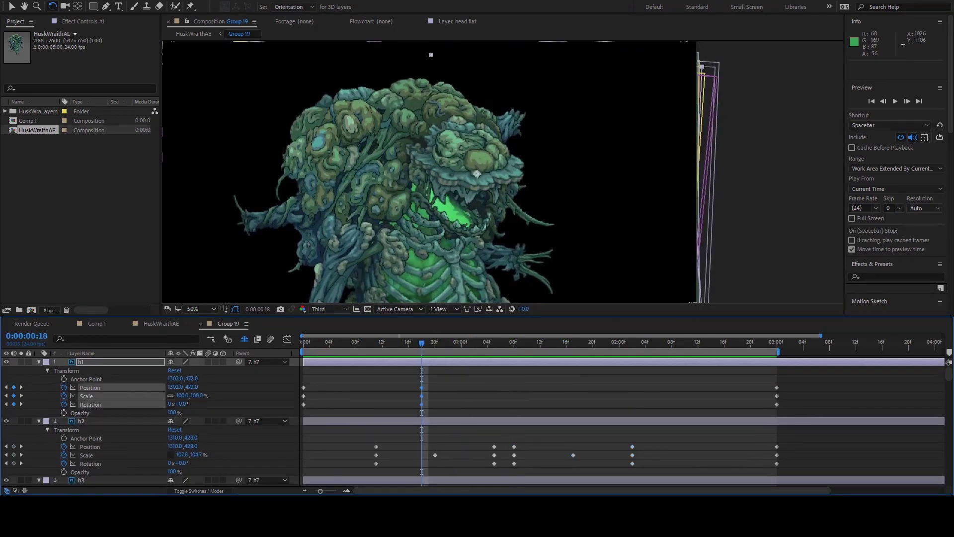
pyautogui.press('j')
pyautogui.press('space')
pyautogui.press('space')
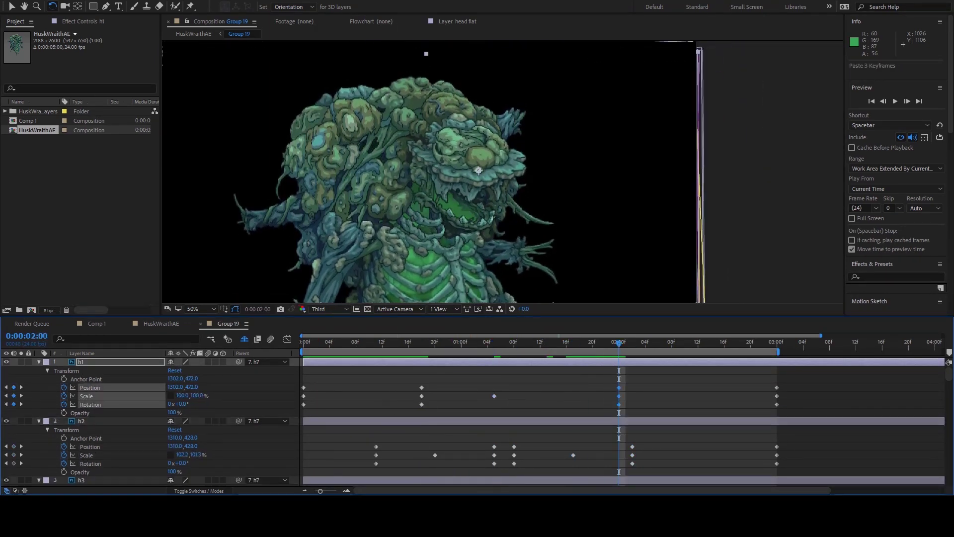
pyautogui.hotkey('ctrl', 'v')
pyautogui.press('pagedown')
pyautogui.press('pagedown')
pyautogui.press('pagedown')
# Step: Collapse the layer properties and preview the full creature animation from the start
pyautogui.press(',')
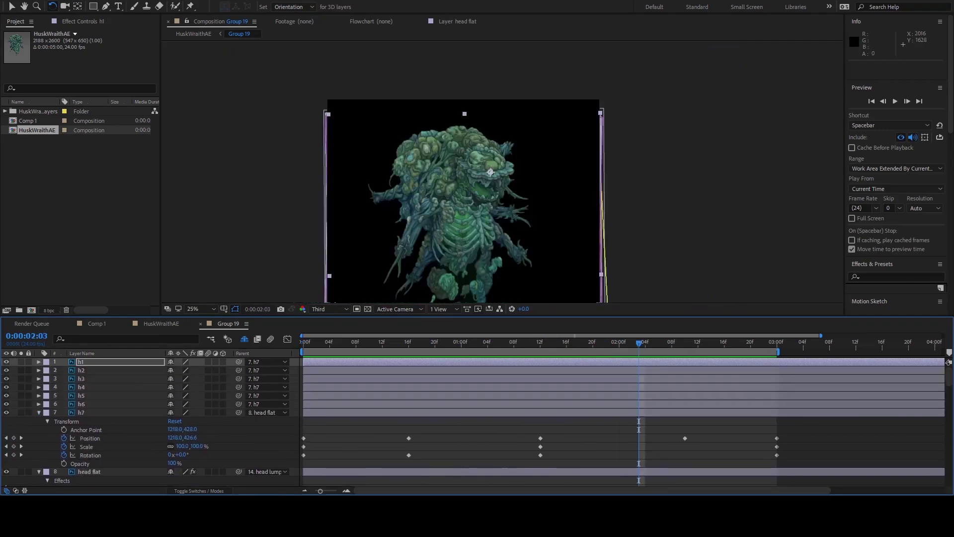
pyautogui.press('Home')
pyautogui.press('space')
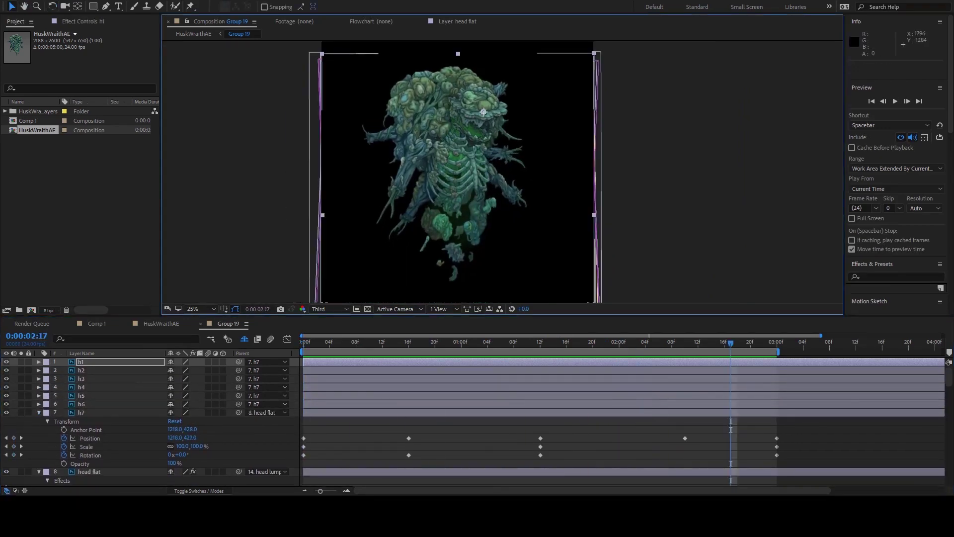
pyautogui.click(479, 102)
pyautogui.press('space')
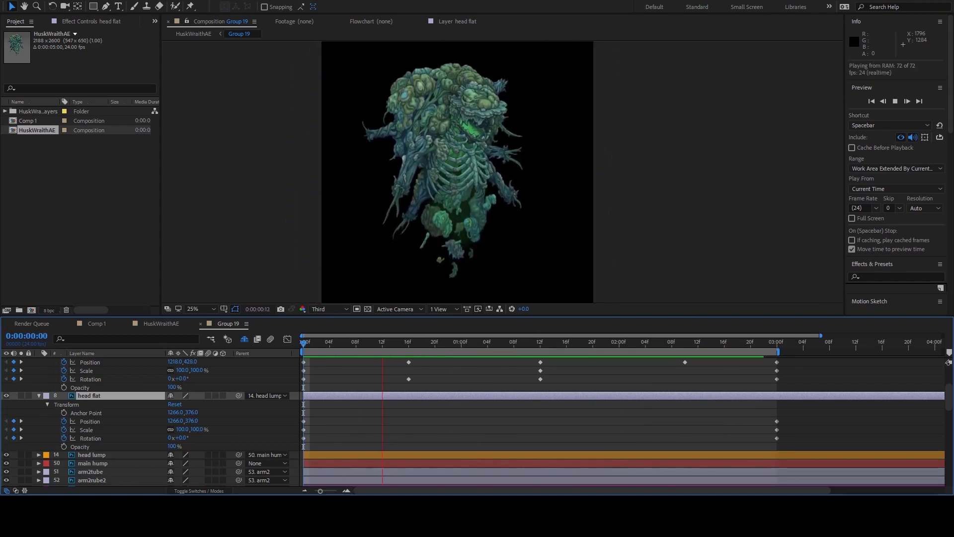
pyautogui.press('space')
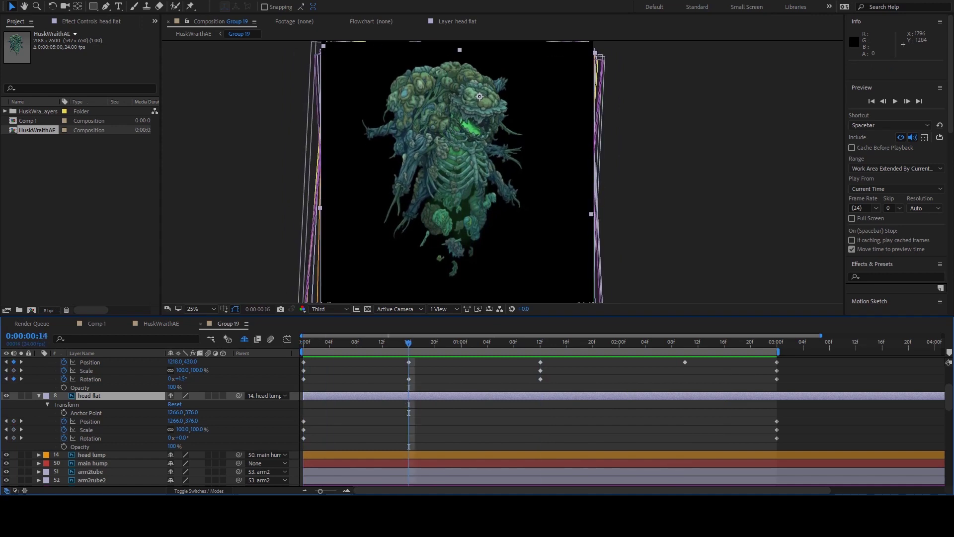
# Step: Scrub through the poses, then open the uppermouth layer in its own Layer panel
pyautogui.press('Home')
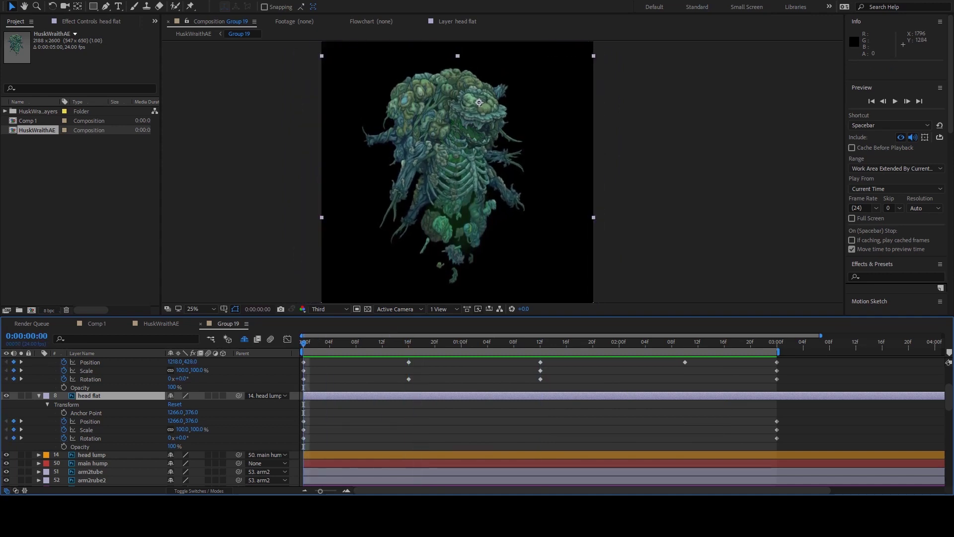
pyautogui.scroll(-3)
pyautogui.moveTo(303, 370); pyautogui.dragTo(586, 370)
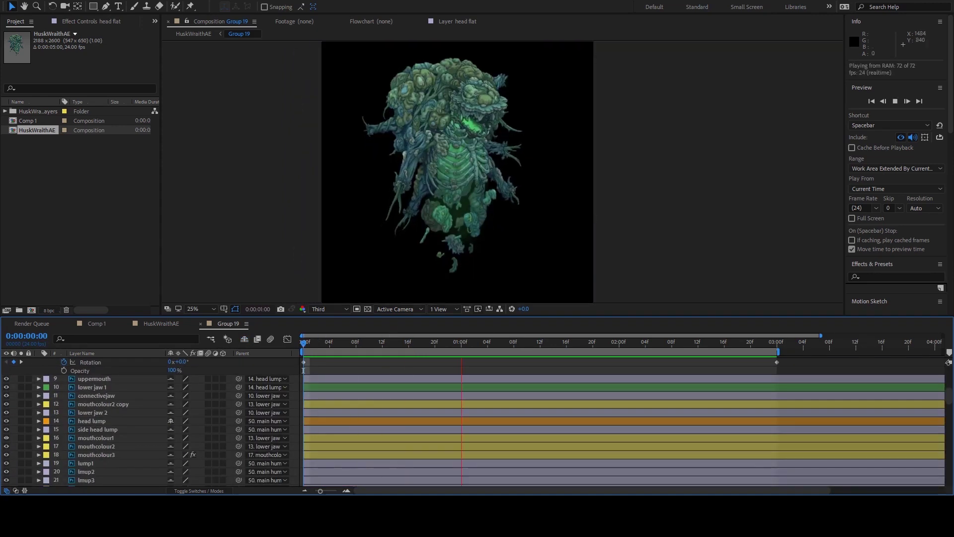
pyautogui.press('Home')
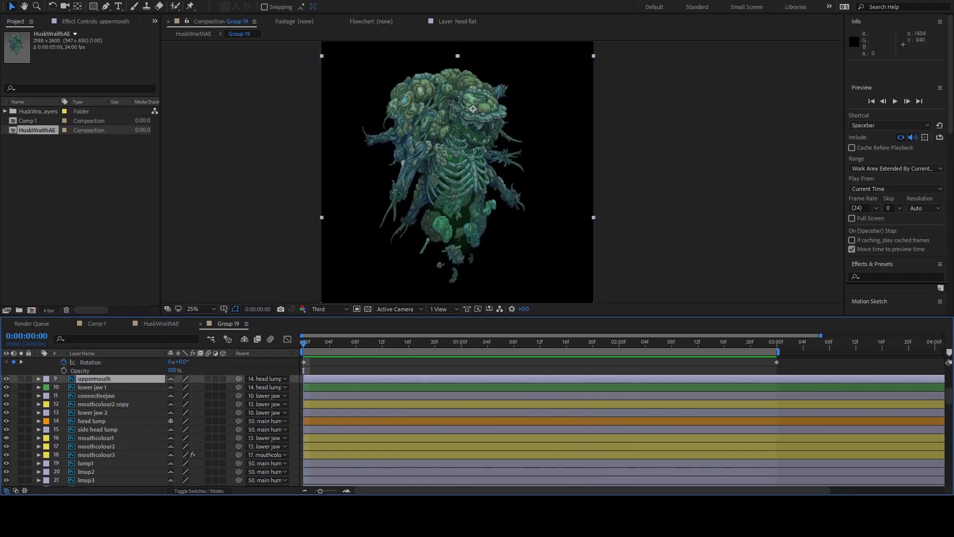
pyautogui.click(39, 379)
pyautogui.press('KP_Enter')
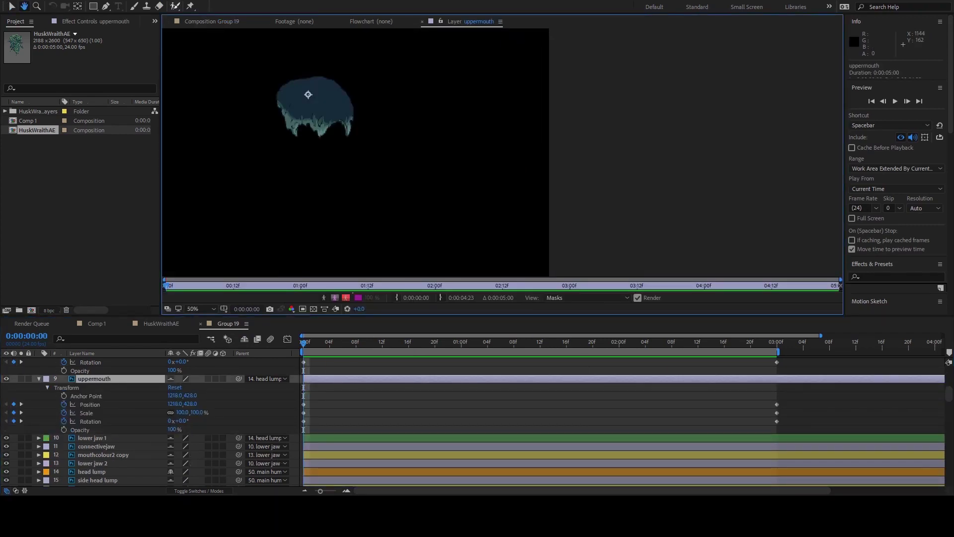
# Step: Place puppet pins along the upper mouth and show only the pin Position keyframes
pyautogui.click(321, 127)
pyautogui.click(349, 125)
pyautogui.click(304, 118)
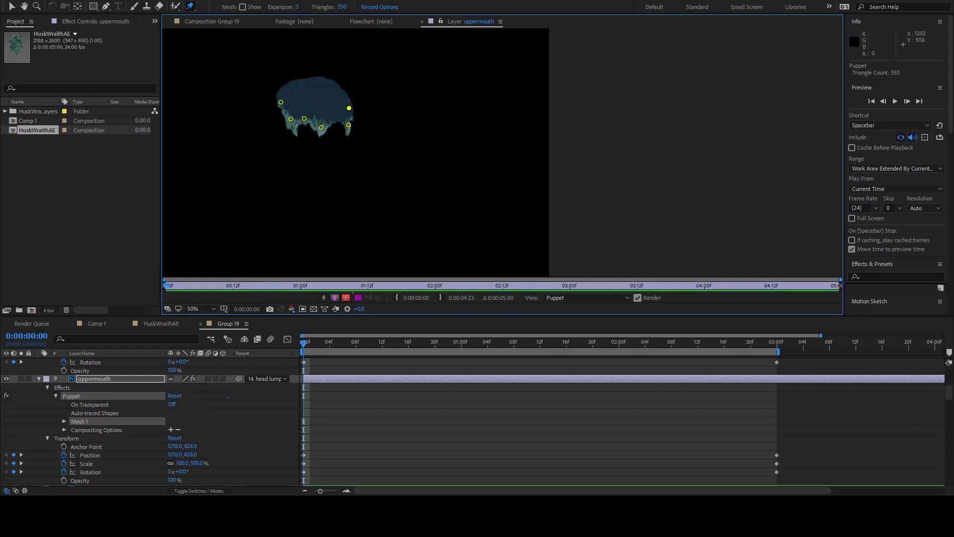
pyautogui.click(214, 21)
pyautogui.press('u')
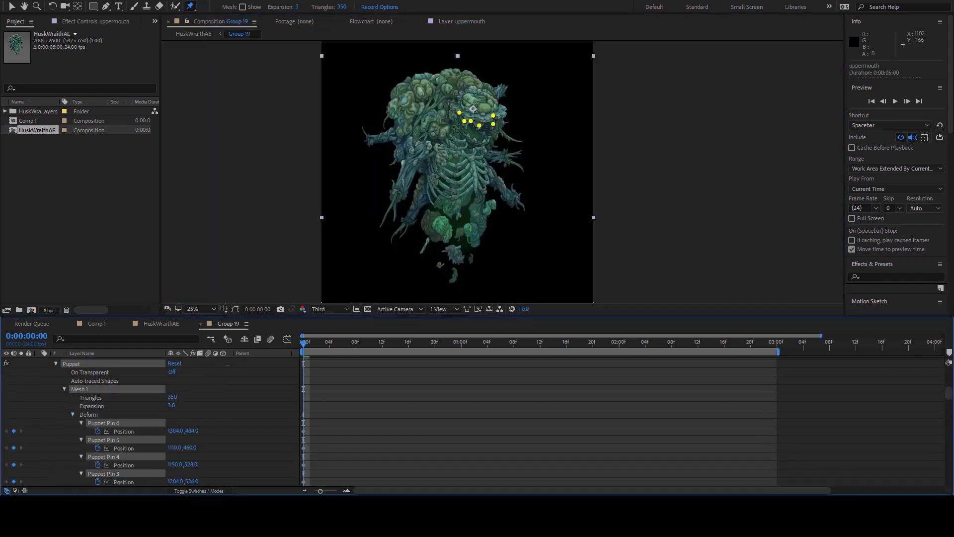
pyautogui.press('space')
pyautogui.press('space')
pyautogui.press('u')
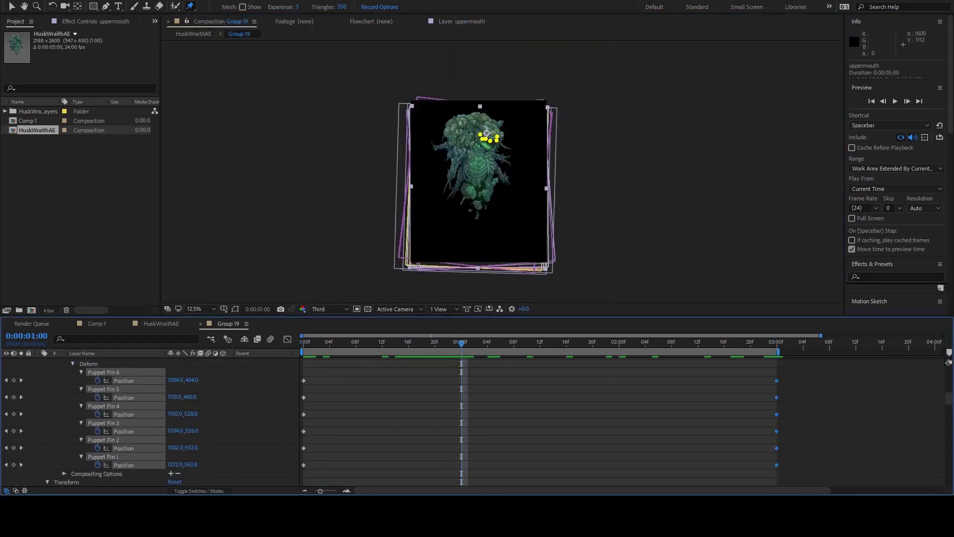
pyautogui.press('u')
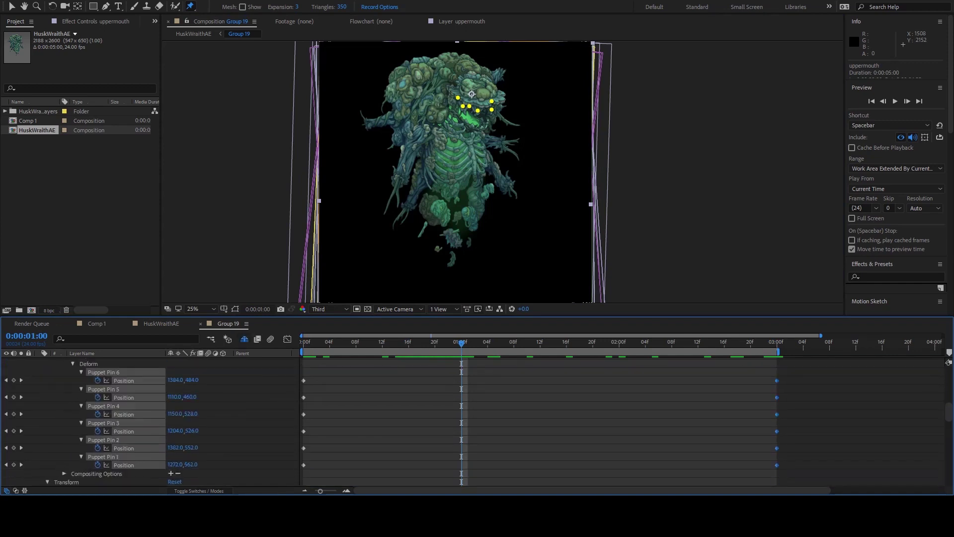
# Step: Go back to the 16f keyframe, frame the mouth, and select Puppet Pin 2
pyautogui.scroll(3)
pyautogui.press('j')
pyautogui.scroll(3)
pyautogui.moveTo(448, 199); pyautogui.dragTo(403, 302)
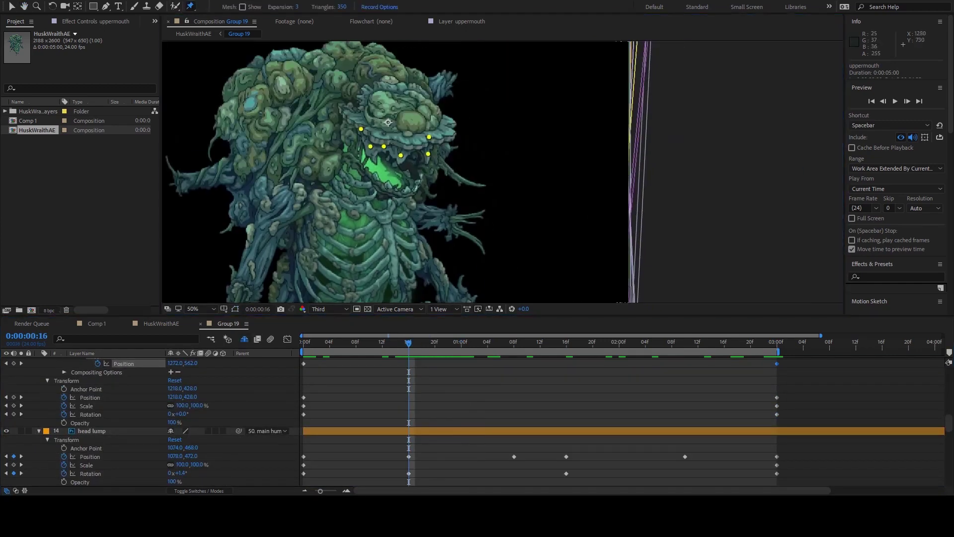
pyautogui.click(400, 155)
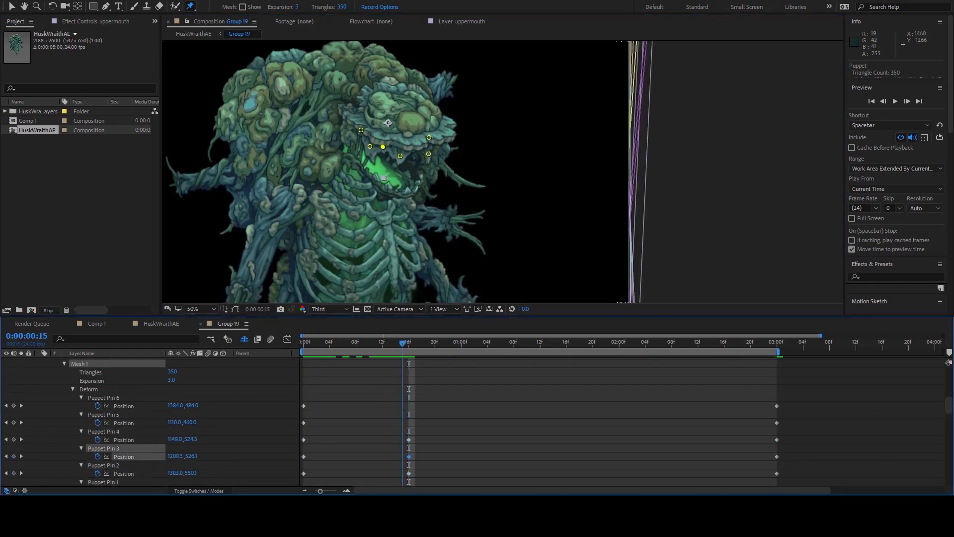
pyautogui.click(428, 153)
pyautogui.press('space')
pyautogui.press('space')
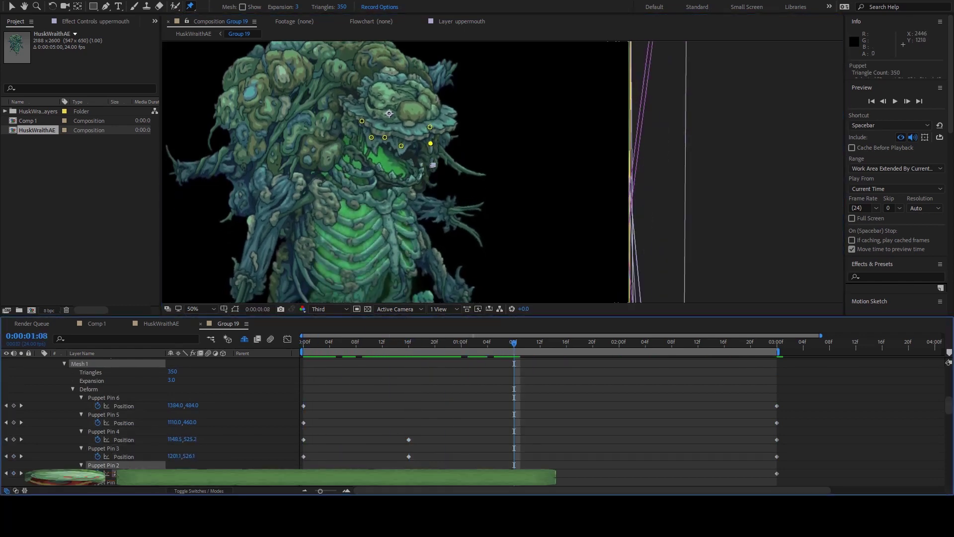
# Step: Paste the six pin keyframes at 1:08 and move Puppet Pin 2's keyframe later in the loop
pyautogui.hotkey('ctrl', 'v')
pyautogui.click(402, 152)
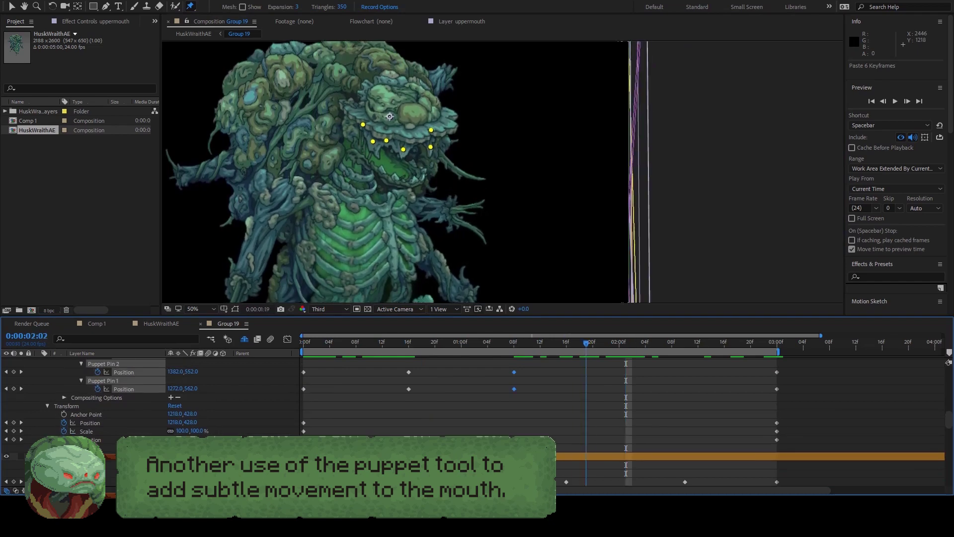
pyautogui.press('pagedown')
pyautogui.press('pagedown')
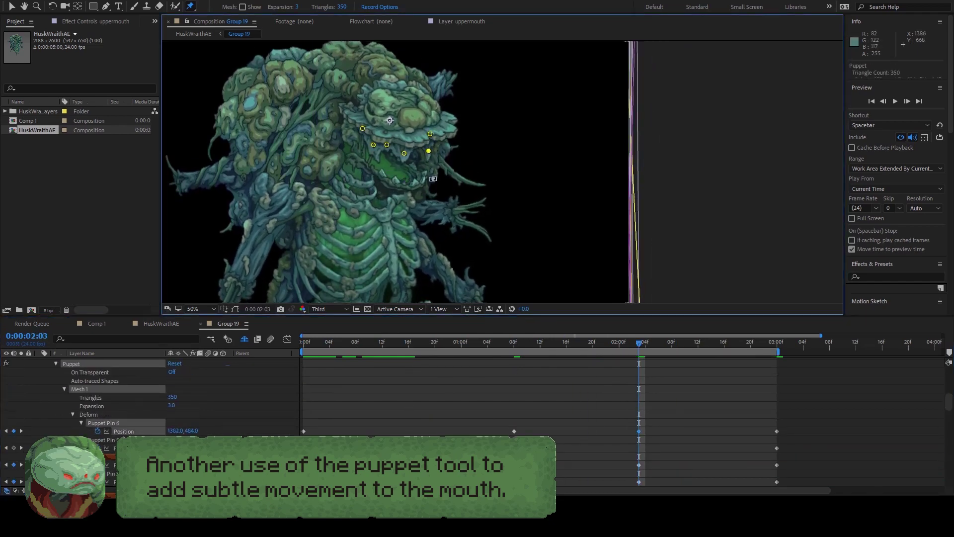
pyautogui.press('space')
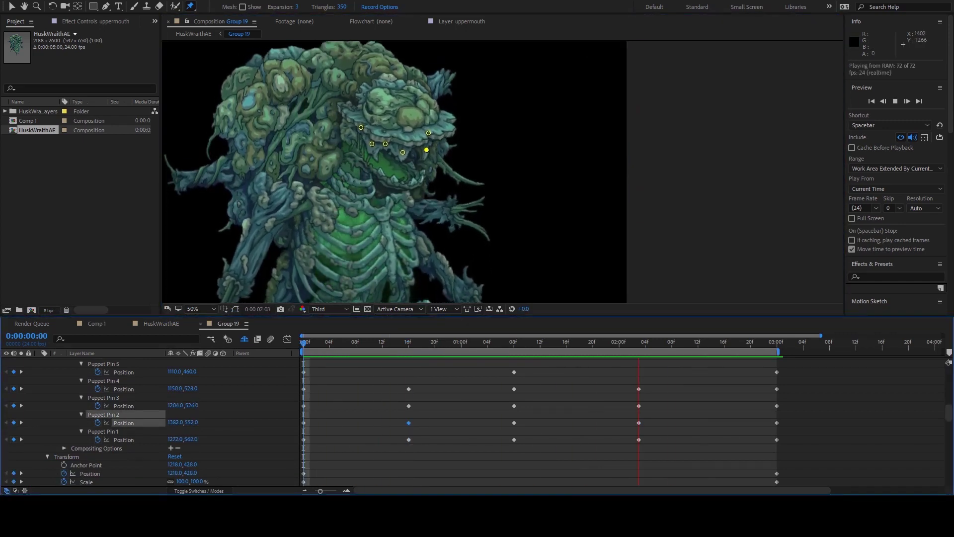
pyautogui.click(639, 423)
pyautogui.press('space')
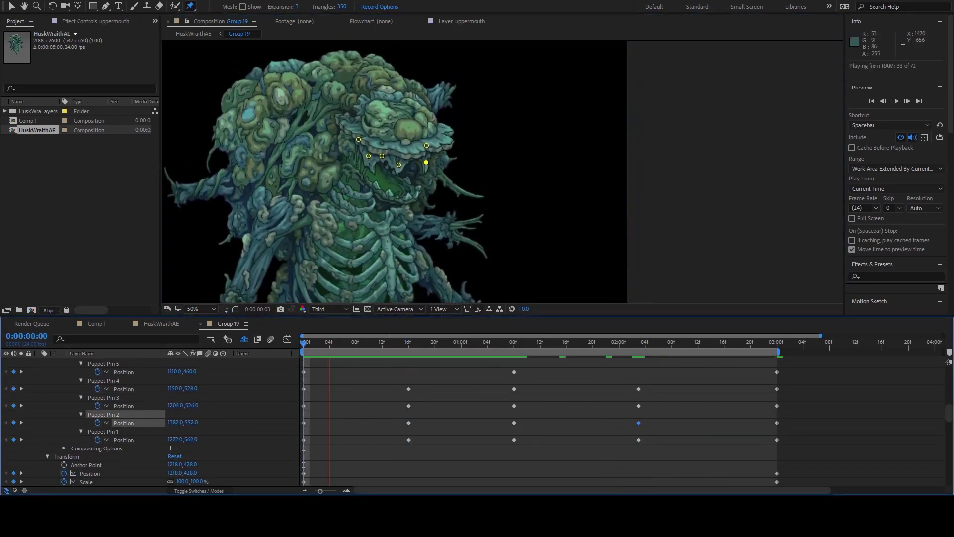
pyautogui.press('space')
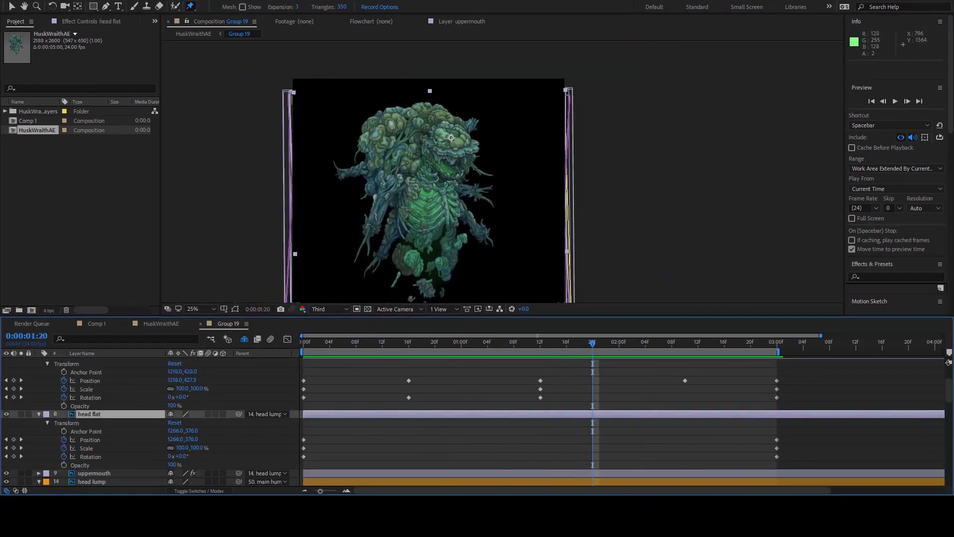
# Step: Move lower jaw 1's anchor point to the jaw hinge with Pan Behind (Y)
pyautogui.click(92, 482)
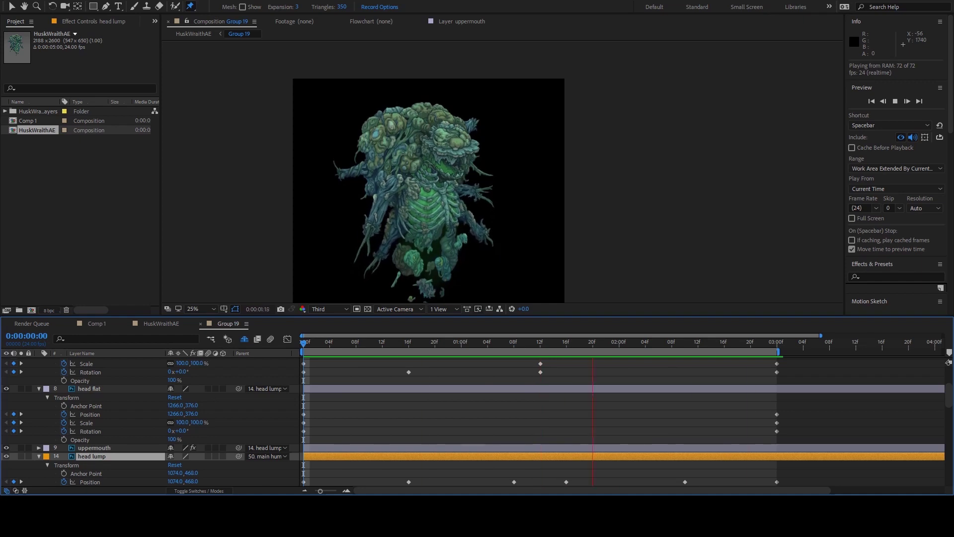
pyautogui.press('space')
pyautogui.click(91, 405)
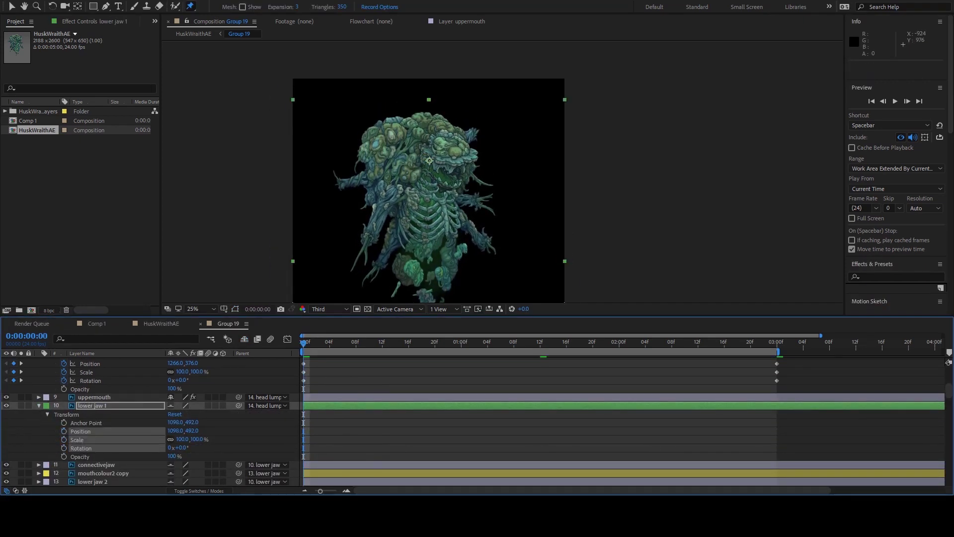
pyautogui.press('y')
pyautogui.press('.')
pyautogui.moveTo(355, 149); pyautogui.dragTo(354, 150)
pyautogui.click(192, 327)
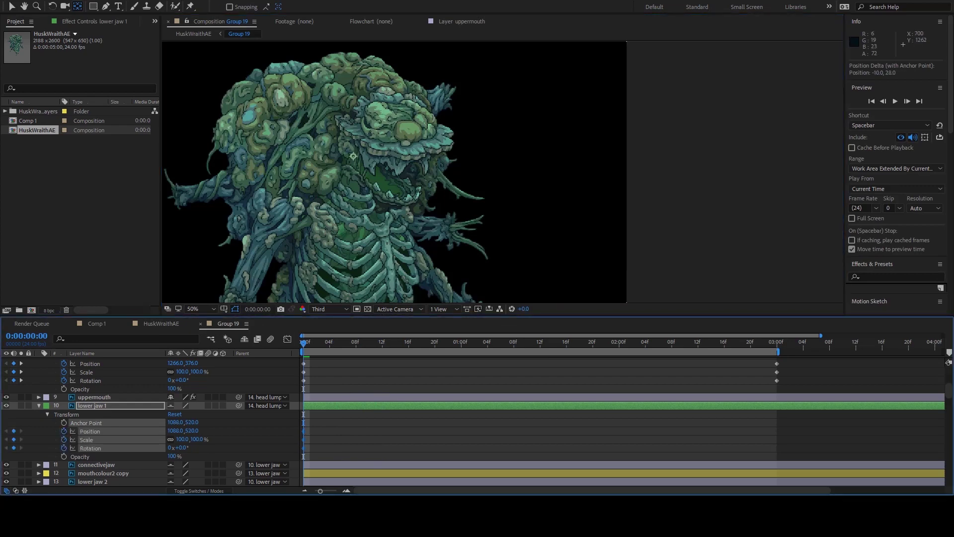
pyautogui.press('space')
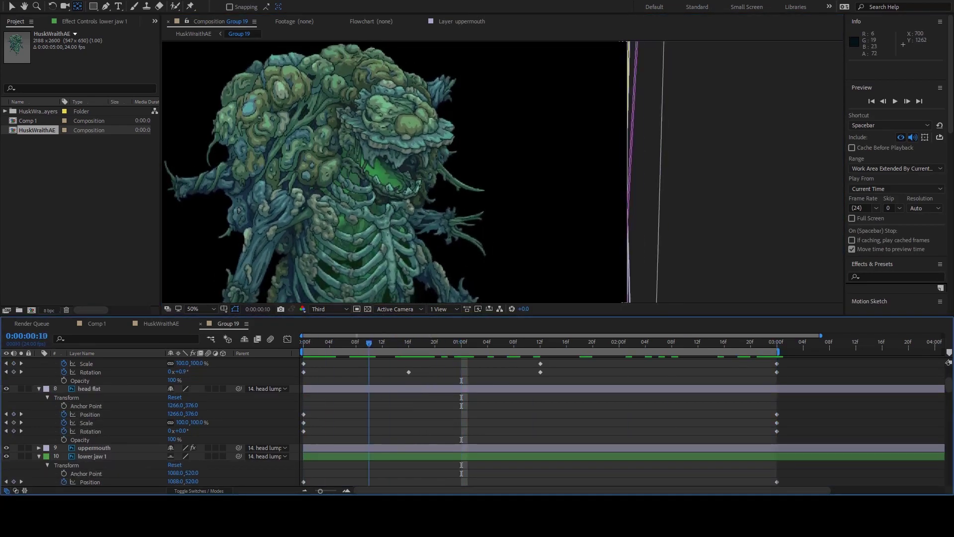
# Step: Key lower jaw 1's Rotation at 18f, 1:12 and 2:00 so the jaw swings open and shut
pyautogui.press('w')
pyautogui.moveTo(404, 137); pyautogui.dragTo(355, 139)
pyautogui.press('space')
pyautogui.press('space')
pyautogui.press('space')
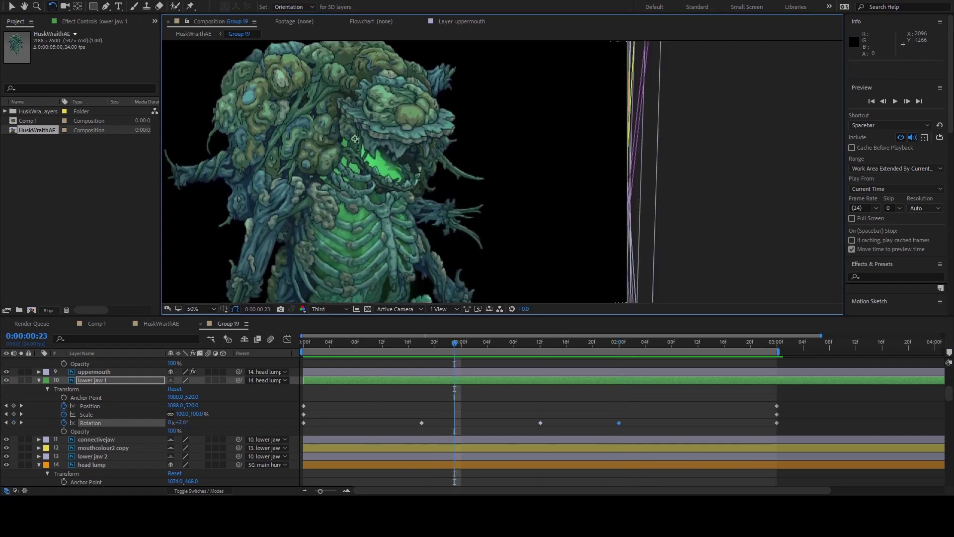
pyautogui.press('Home')
pyautogui.press('space')
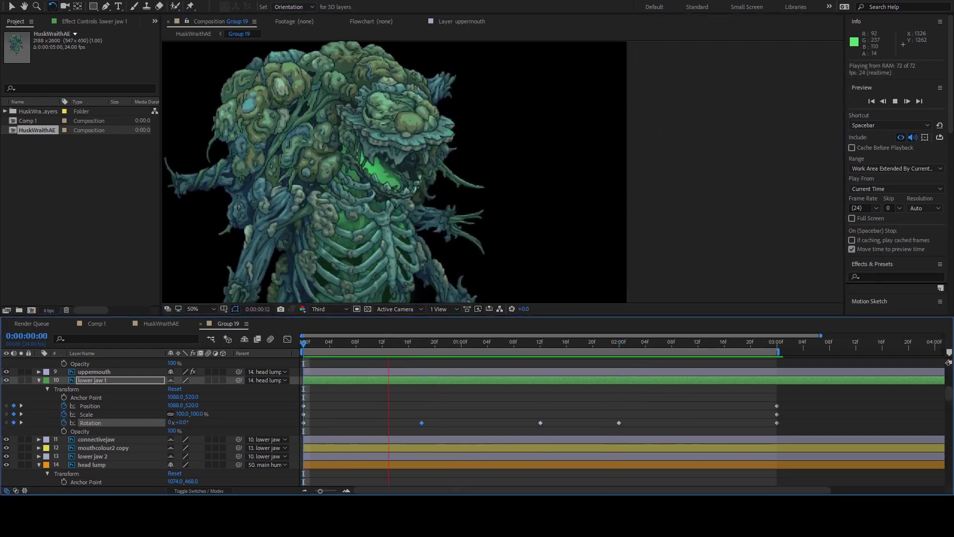
pyautogui.hotkey('ctrl', 'z')
pyautogui.press('space')
pyautogui.hotkey('ctrl', 'z')
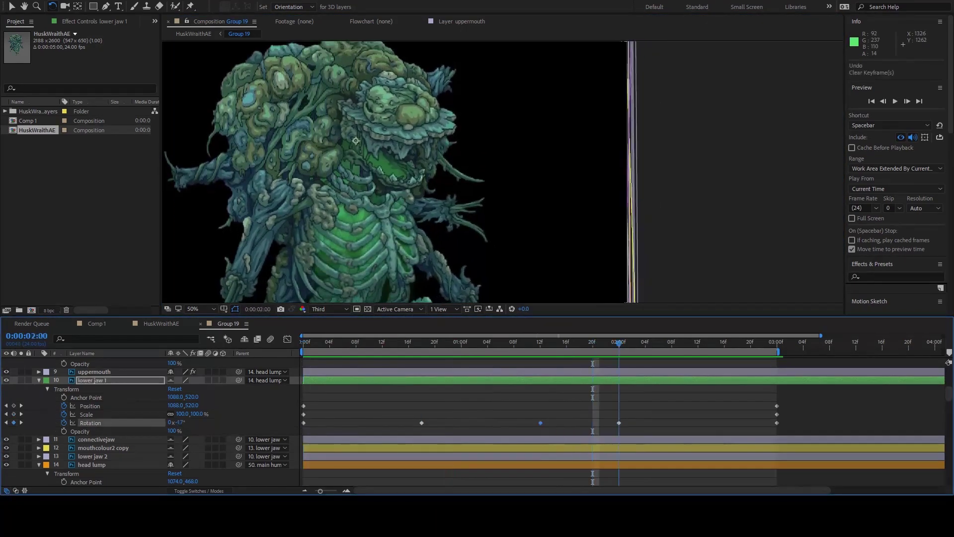
pyautogui.press(',')
pyautogui.press('Home')
pyautogui.press('space')
pyautogui.press('space')
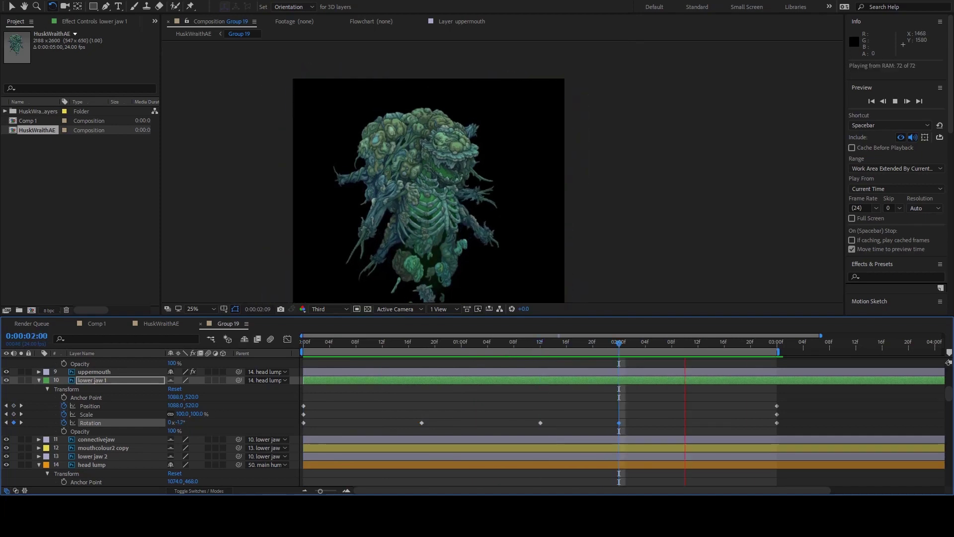
pyautogui.hotkey('ctrl', 'Down')
pyautogui.hotkey('ctrl', 'Down')
pyautogui.hotkey('ctrl', 'Down')
pyautogui.hotkey('ctrl', 'Down')
pyautogui.press('space')
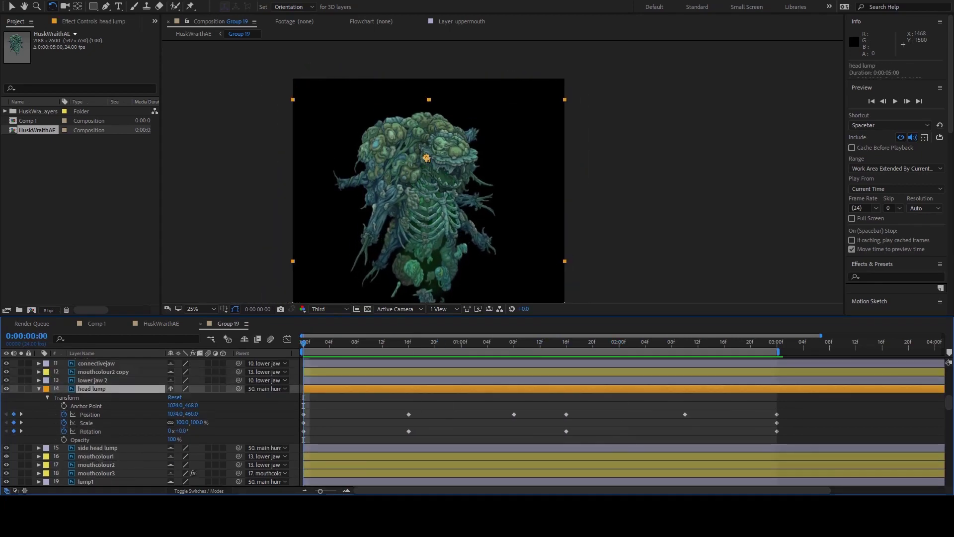
# Step: Move the head lump's anchor point onto the bump with Pan Behind (Y)
pyautogui.hotkey('ctrl', 'alt', 'a')
pyautogui.press('Delete')
pyautogui.press('y')
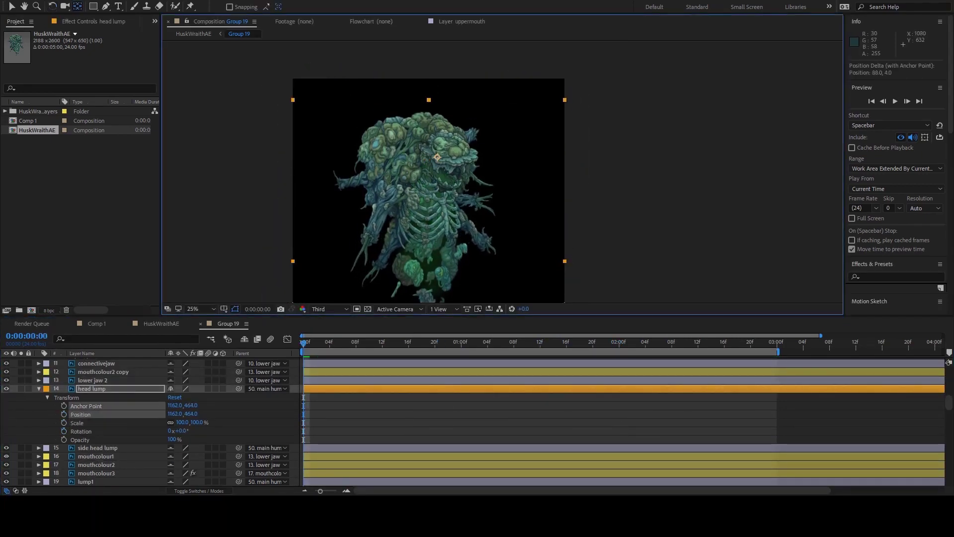
pyautogui.moveTo(427, 158); pyautogui.dragTo(438, 158)
pyautogui.press('Home')
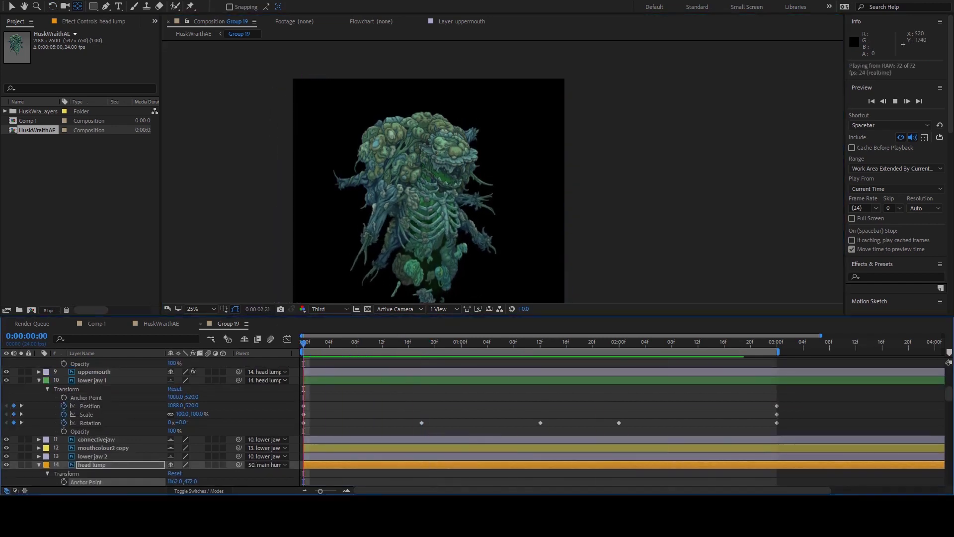
pyautogui.press('space')
pyautogui.press('w')
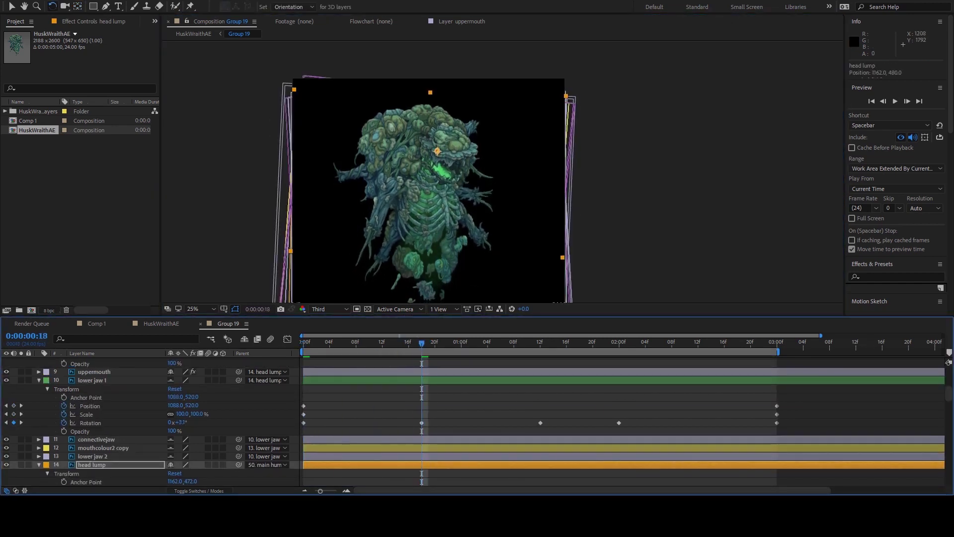
pyautogui.press('space')
pyautogui.press('space')
# Step: Paste Position and Rotation keyframes onto head lump and nudge it up slightly
pyautogui.scroll(-3)
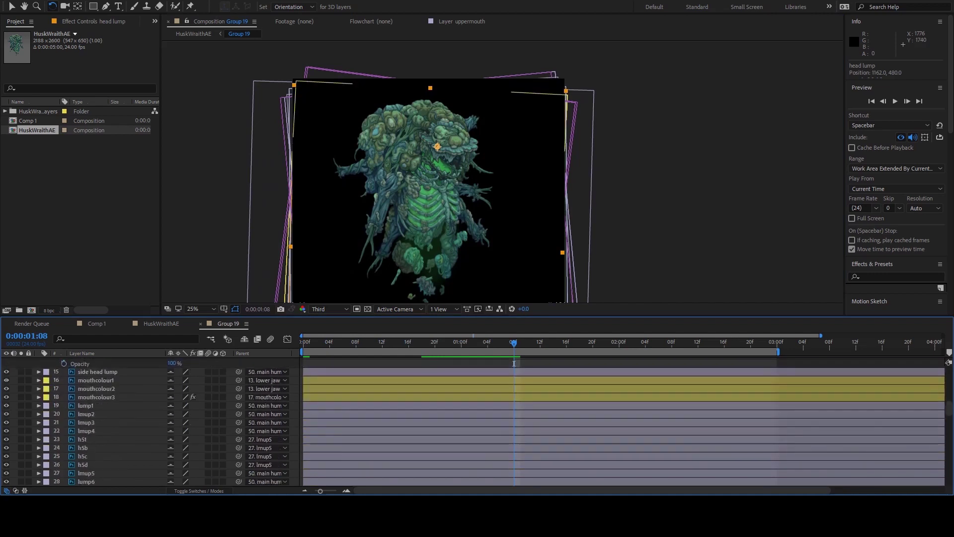
pyautogui.hotkey('ctrl', '`')
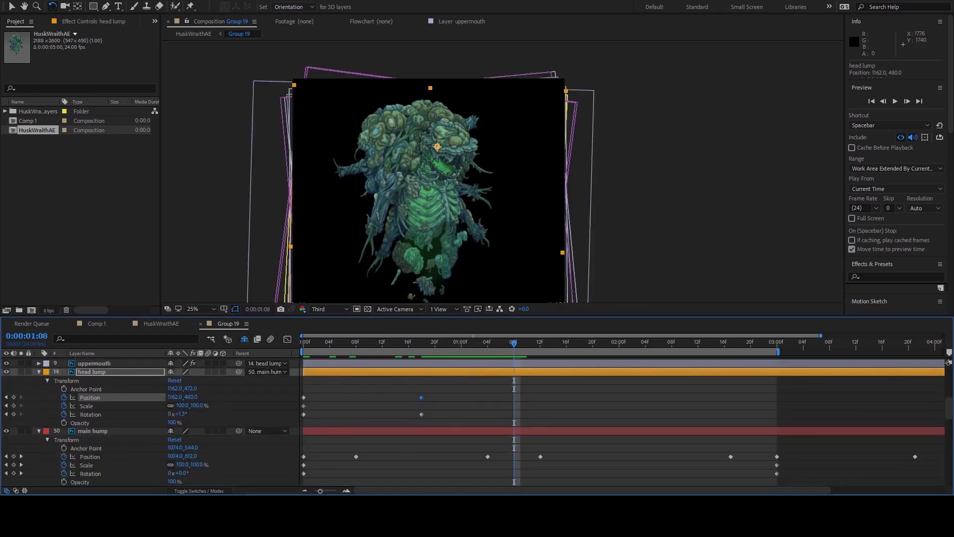
pyautogui.hotkey('ctrl', 'v')
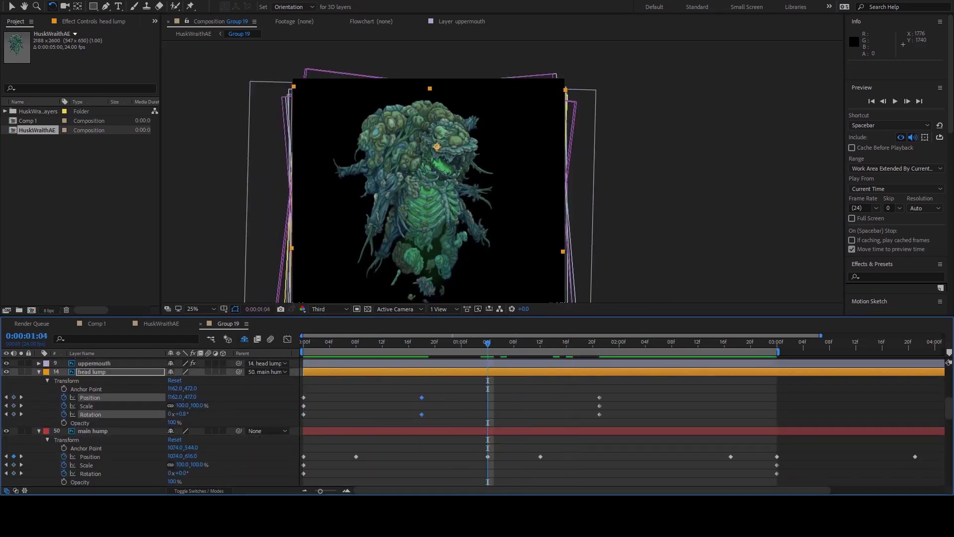
pyautogui.hotkey('ctrl', 'v')
pyautogui.press('Home')
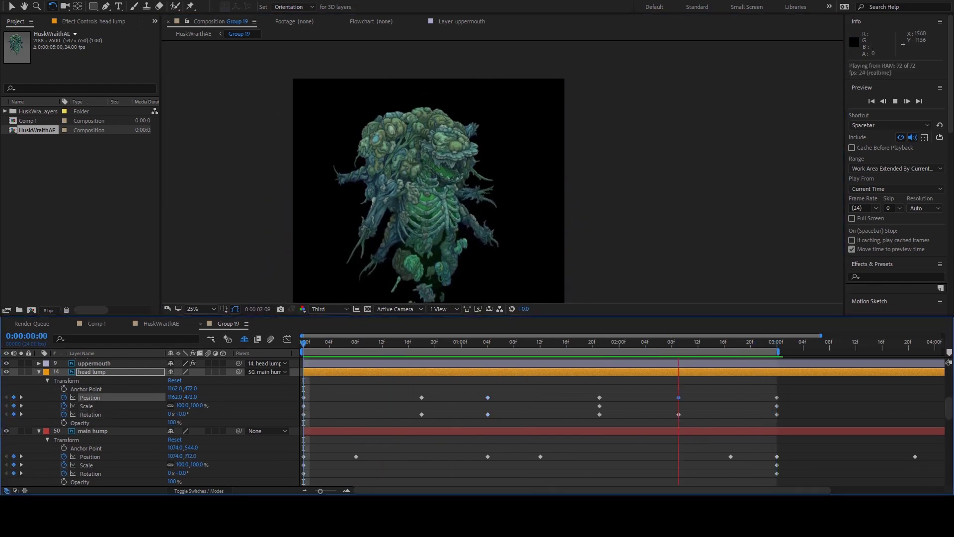
pyautogui.click(92, 372)
pyautogui.press('Up')
pyautogui.press('space')
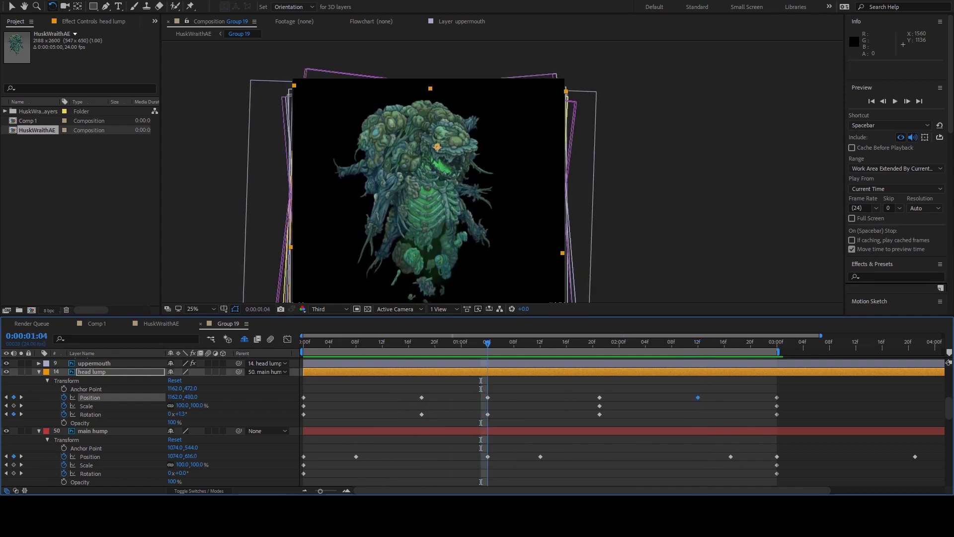
# Step: Adjust main hump's Position keyframes and preview the varied head bob
pyautogui.click(90, 456)
pyautogui.press('space')
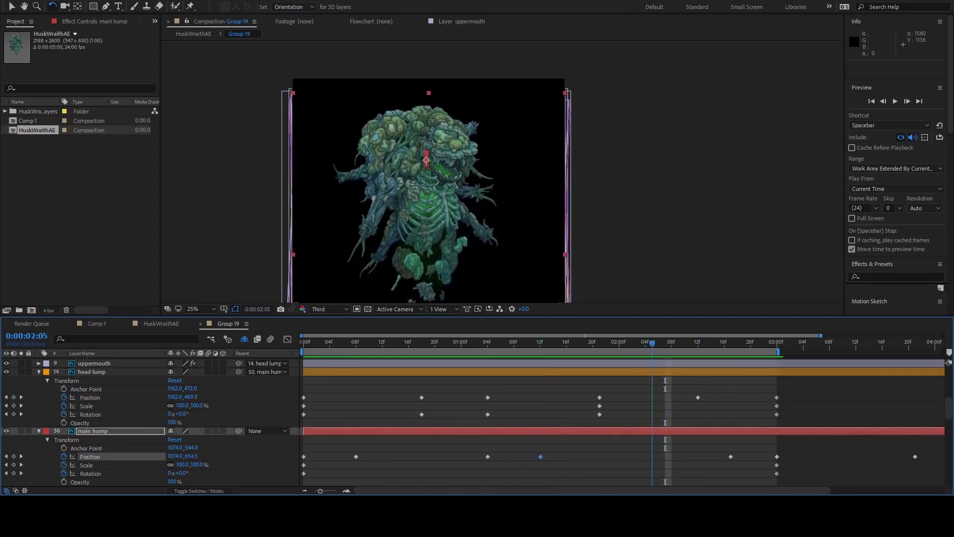
pyautogui.press('space')
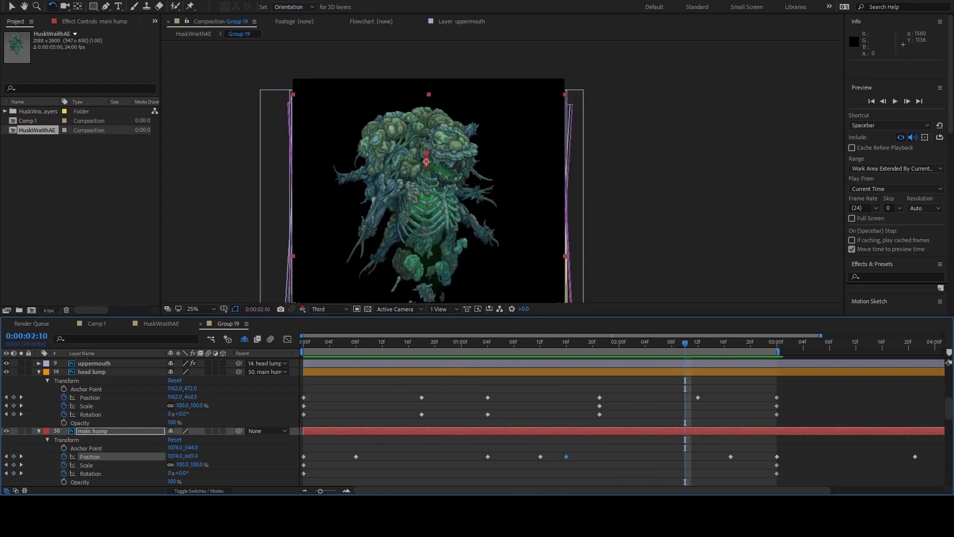
pyautogui.press('space')
pyautogui.scroll(-3)
# Step: Turn off Hide Shy Layers and show lower jaw 1's keyframes
pyautogui.scroll(3)
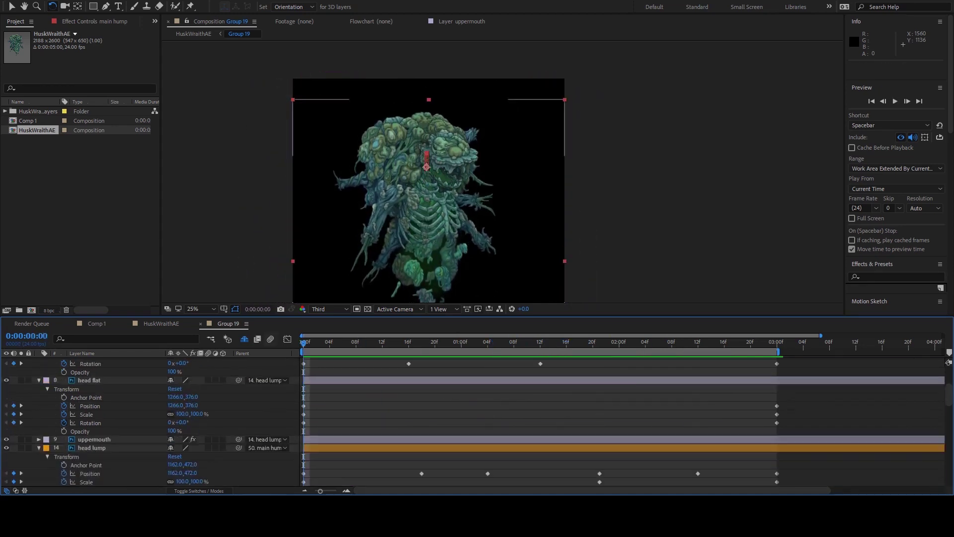
pyautogui.scroll(3)
pyautogui.scroll(3)
pyautogui.press('space')
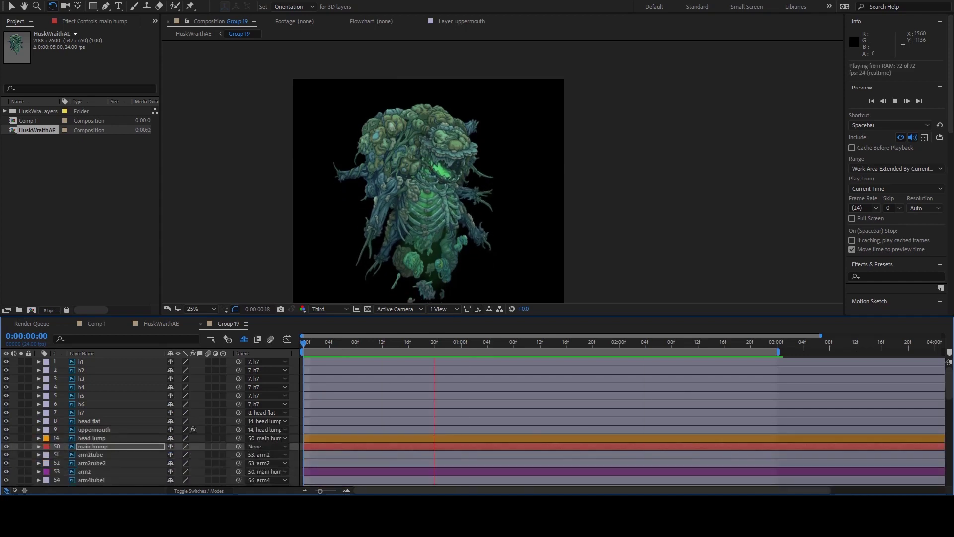
pyautogui.press('space')
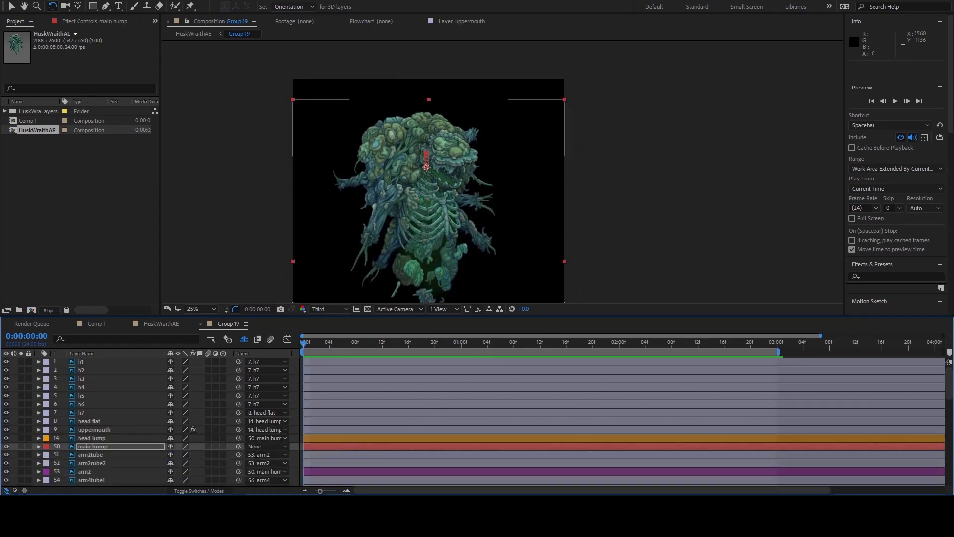
pyautogui.click(244, 339)
pyautogui.click(92, 437)
pyautogui.press('pagedown')
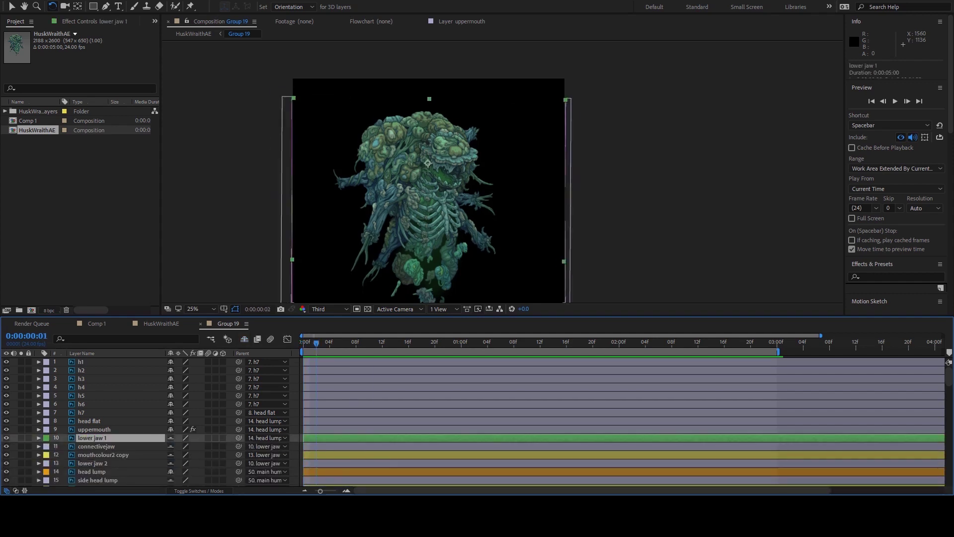
pyautogui.press('u')
pyautogui.press('u')
pyautogui.press('Home')
# Step: Select layers h1 through the jaw layers, then select head lump alone
pyautogui.click(81, 362)
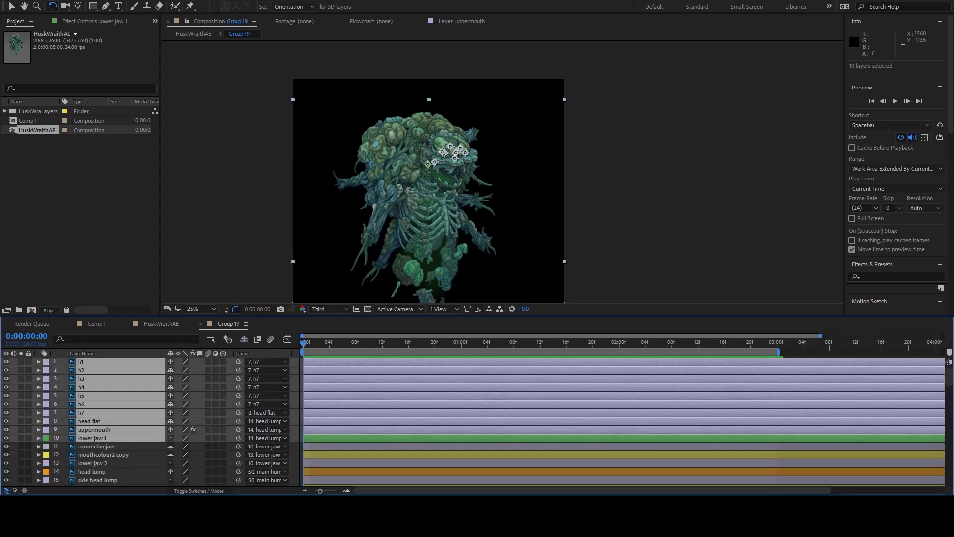
pyautogui.hotkey('ctrl', 'a')
pyautogui.click(81, 362)
pyautogui.click(92, 463)
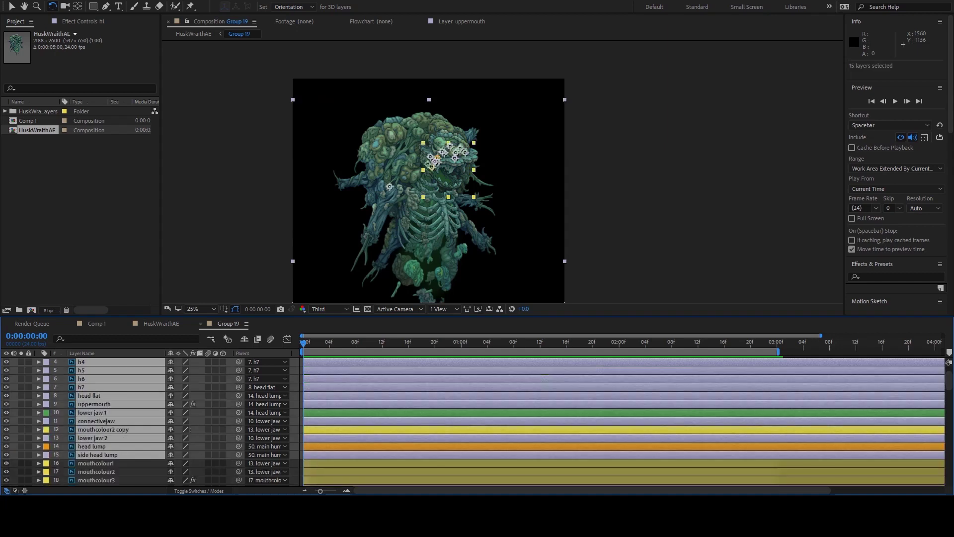
pyautogui.scroll(-3)
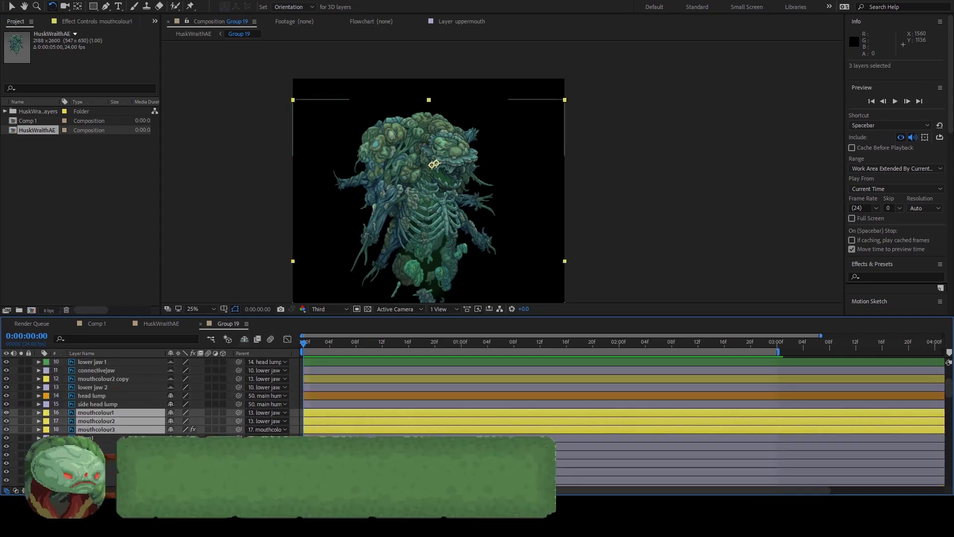
pyautogui.click(92, 362)
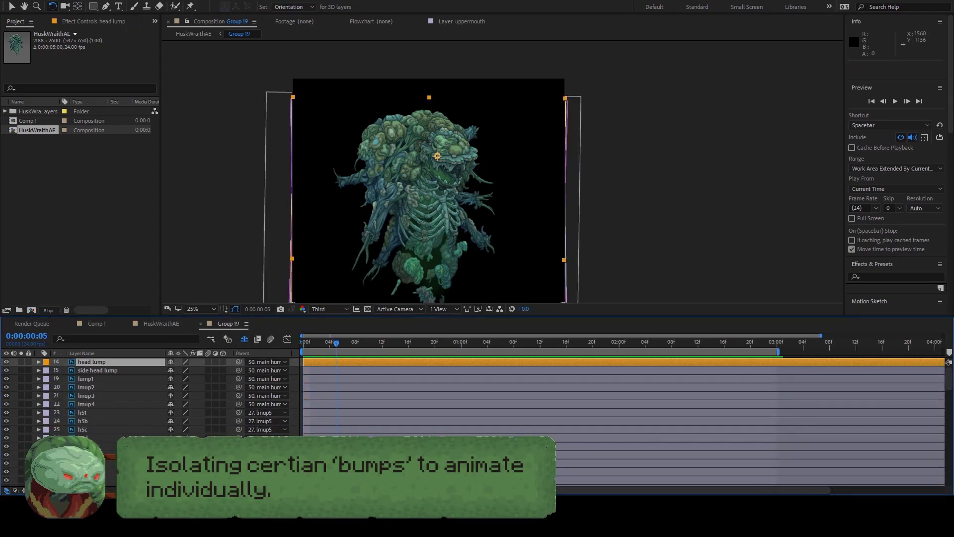
# Step: Open head lump in its Layer panel and place three Puppet Pins on the bump
pyautogui.click(39, 362)
pyautogui.doubleClick(437, 158)
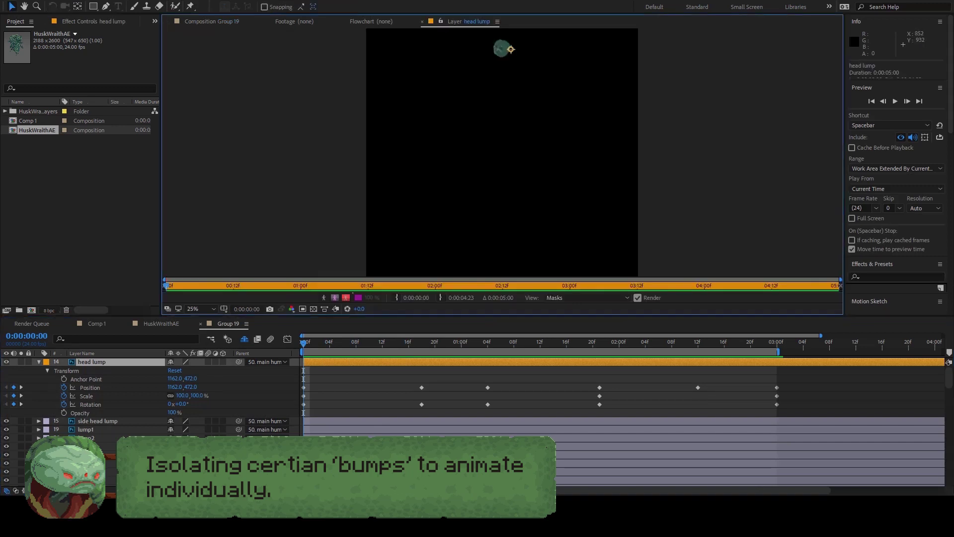
pyautogui.hotkey('ctrl', 'p')
pyautogui.click(444, 158)
pyautogui.click(441, 166)
pyautogui.click(450, 170)
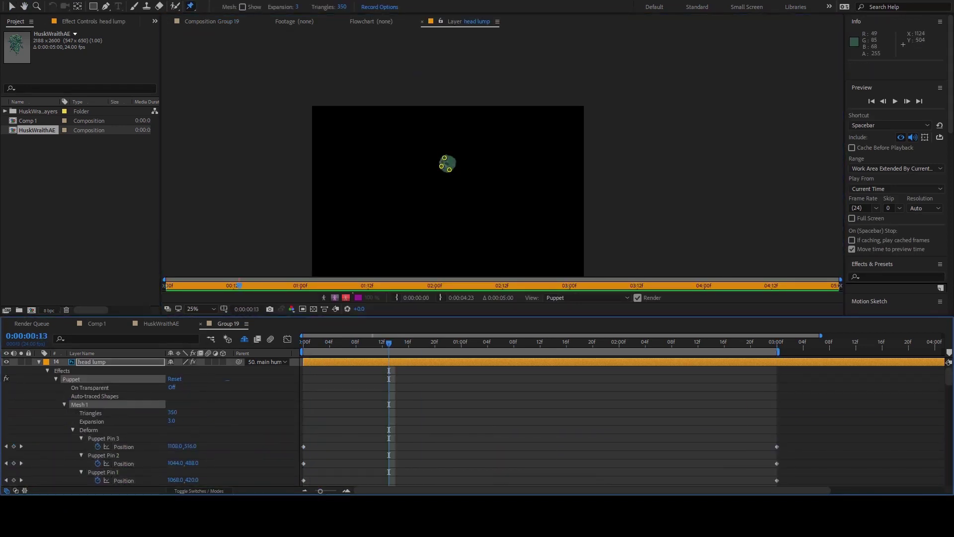
pyautogui.press('space')
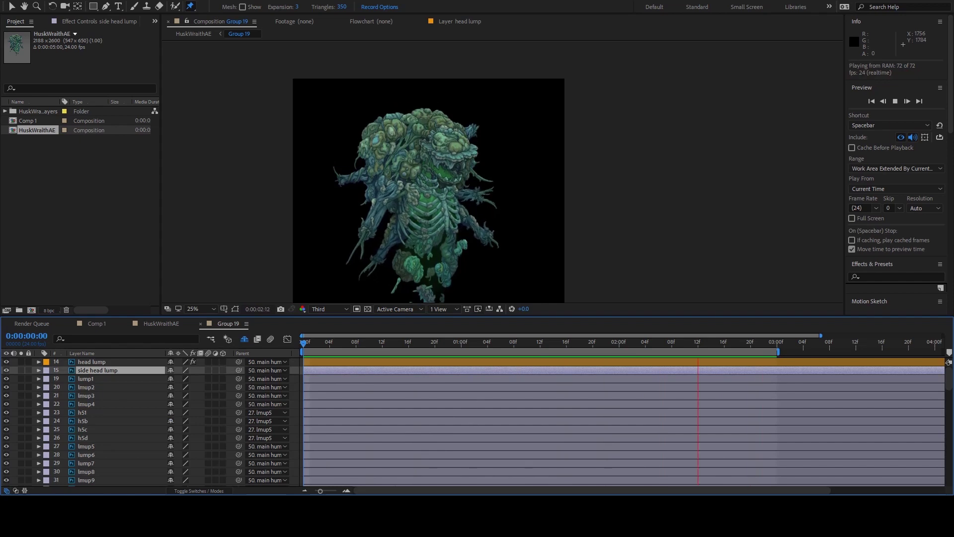
# Step: Add a Puppet Pin on lump1's bump and animate it pushing the bump outward
pyautogui.click(437, 132)
pyautogui.press('Home')
pyautogui.hotkey('ctrl', '`')
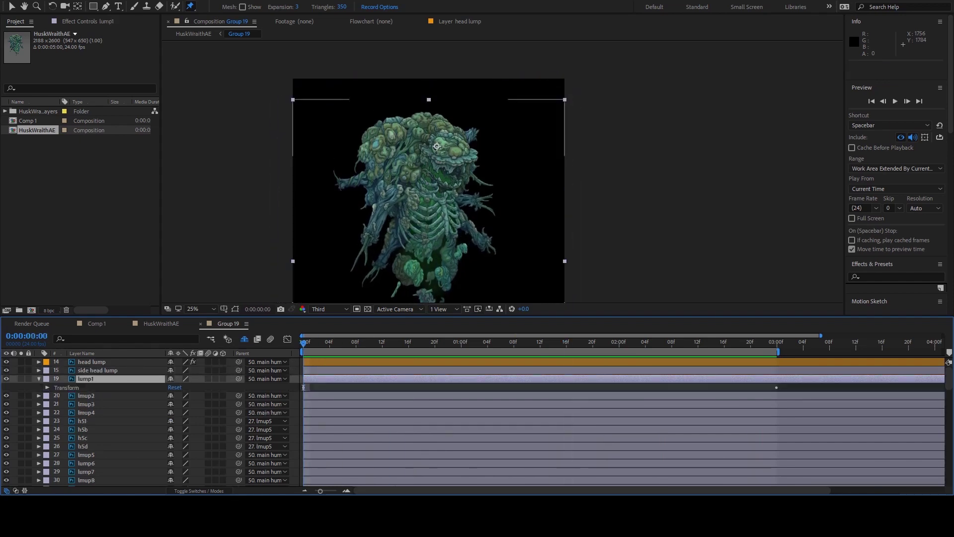
pyautogui.click(433, 129)
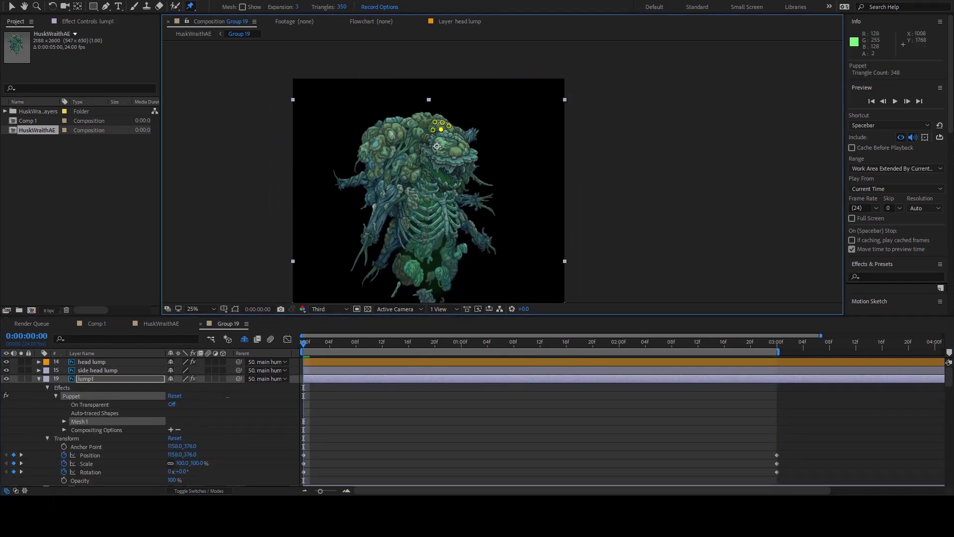
pyautogui.press('Home')
pyautogui.moveTo(450, 127); pyautogui.dragTo(451, 122)
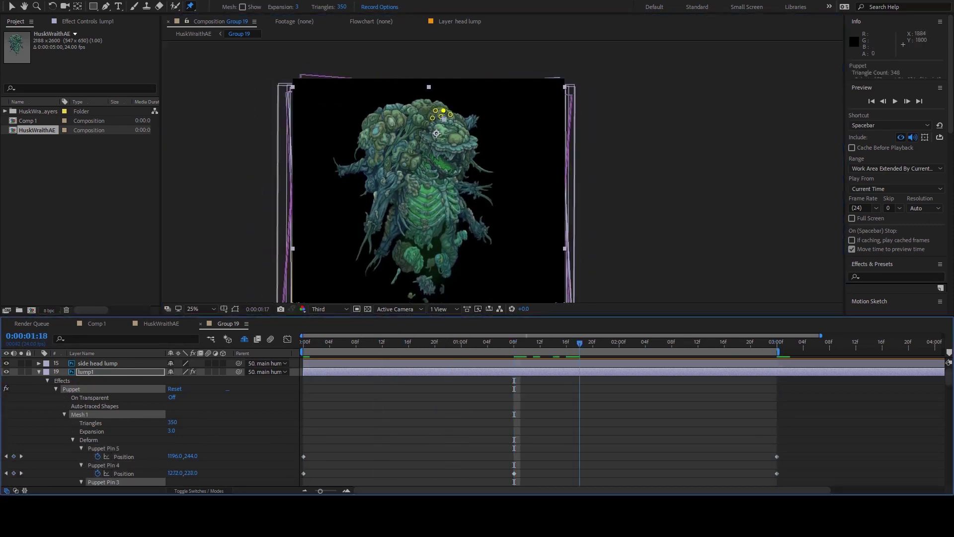
pyautogui.press('space')
# Step: Copy lump1's frame-0 transform keyframes, paste them later in the timeline, and preview
pyautogui.click(432, 127)
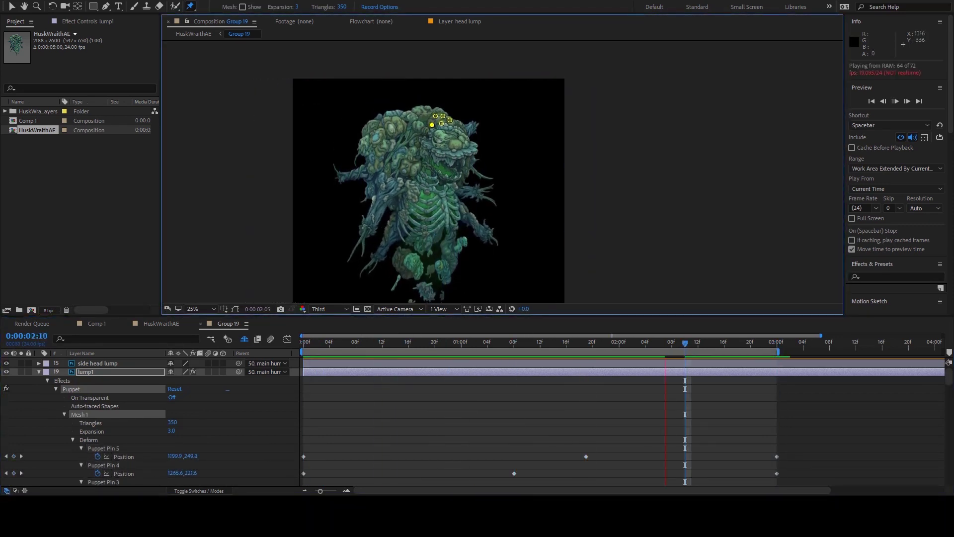
pyautogui.press('space')
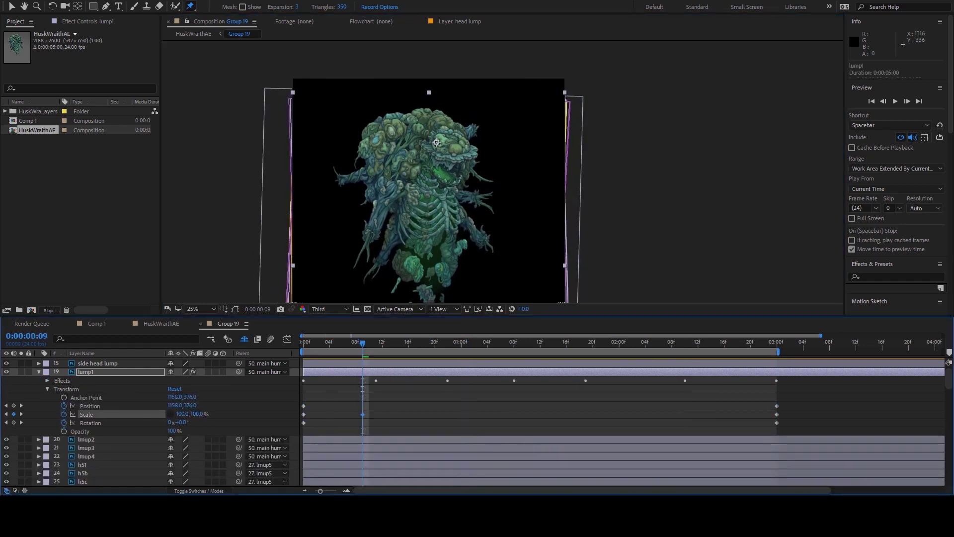
pyautogui.press('space')
pyautogui.moveTo(321, 401); pyautogui.dragTo(303, 427)
pyautogui.hotkey('ctrl', 'shift', 'a')
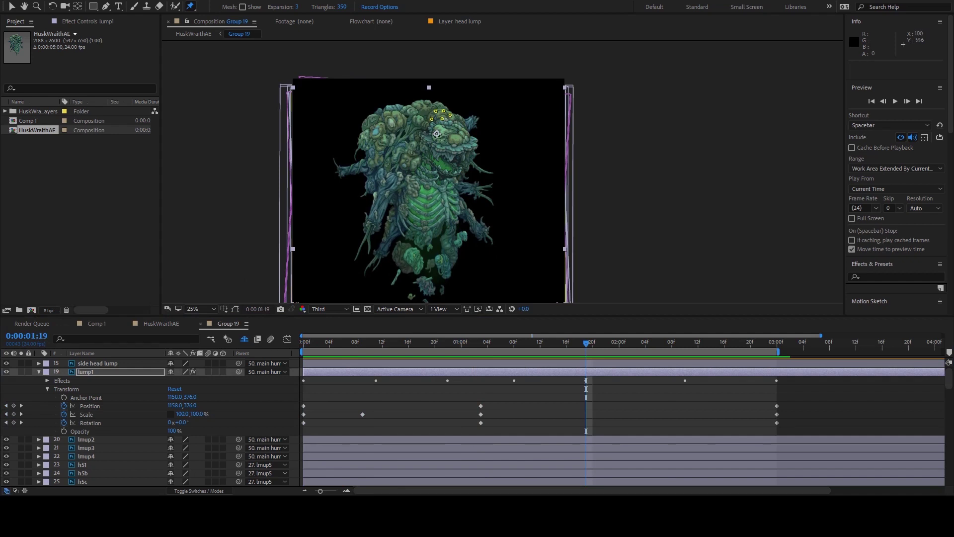
pyautogui.press('space')
pyautogui.click(86, 381)
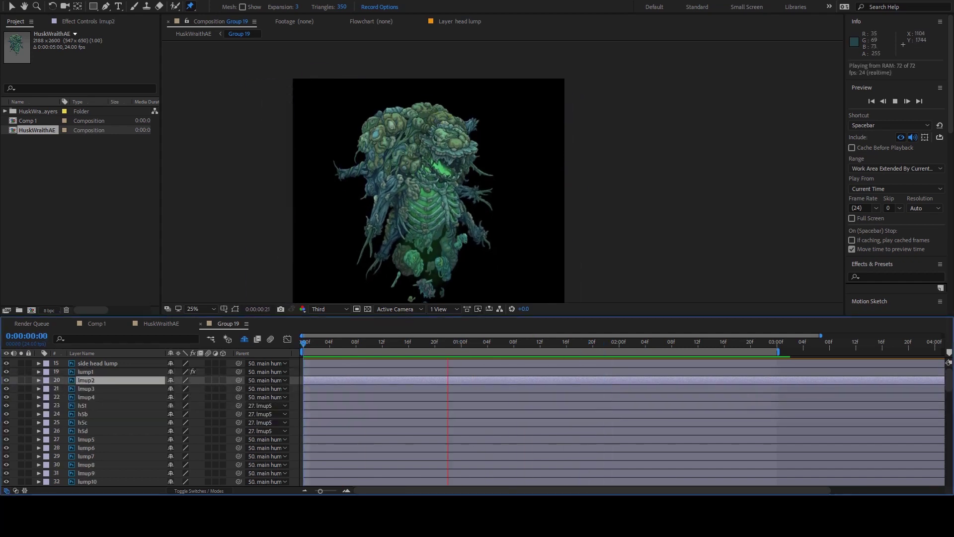
pyautogui.click(422, 209)
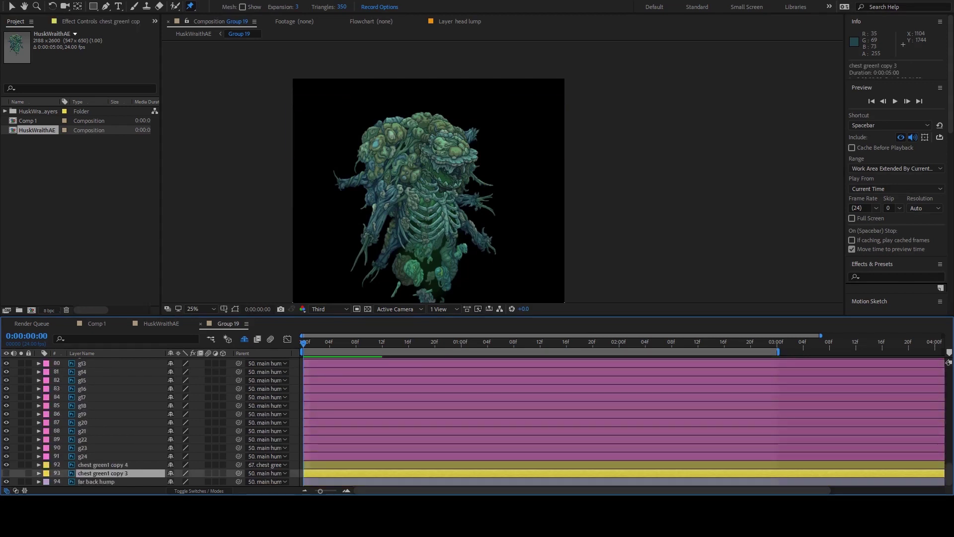
# Step: Delete the chest glow copy's existing mask, then try an elliptical mask and undo it
pyautogui.hotkey('ctrl', '`')
pyautogui.press('Delete')
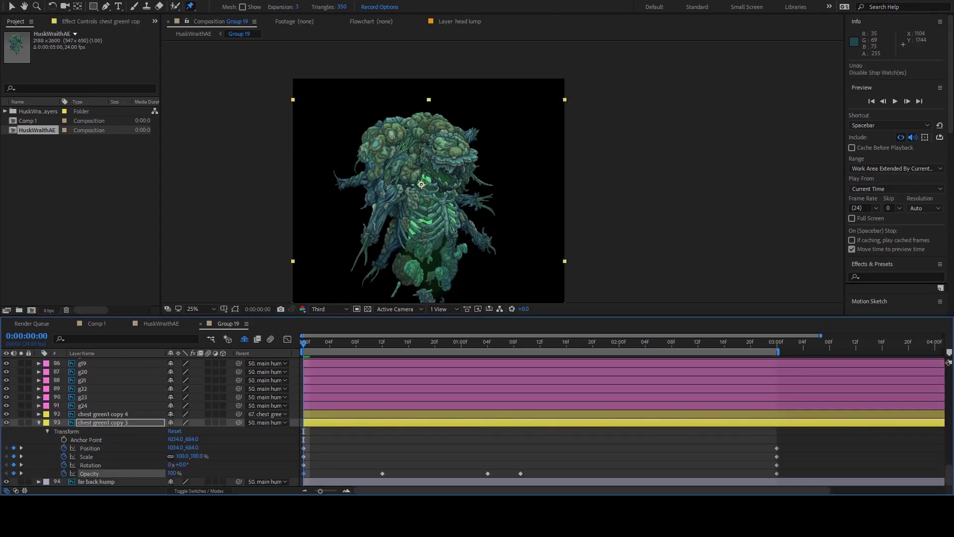
pyautogui.press('space')
pyautogui.press('q')
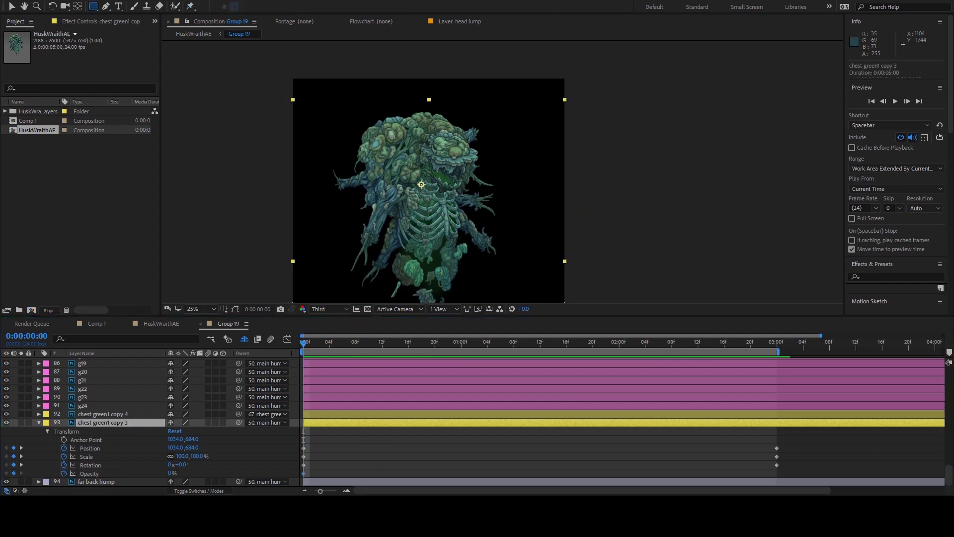
pyautogui.moveTo(486, 217); pyautogui.dragTo(347, 110)
pyautogui.hotkey('ctrl', 'z')
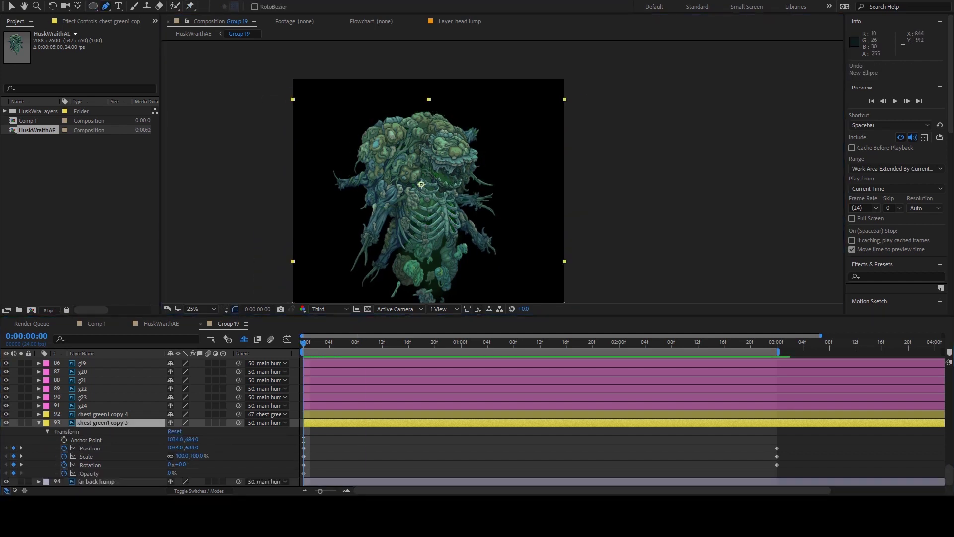
# Step: Draw a hand-drawn Pen mask around the creature's head on the chest glow copy
pyautogui.click(393, 205)
pyautogui.click(427, 167)
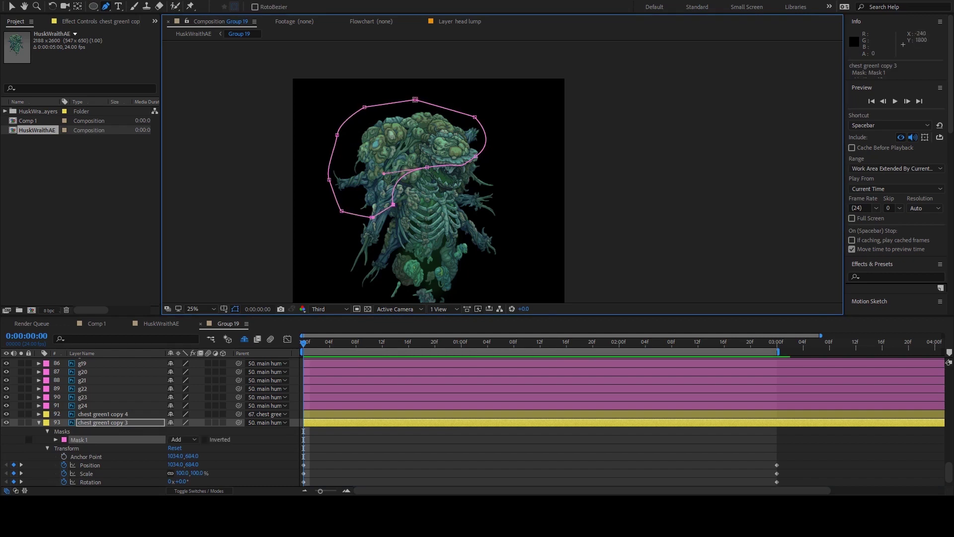
pyautogui.scroll(-3)
pyautogui.press('space')
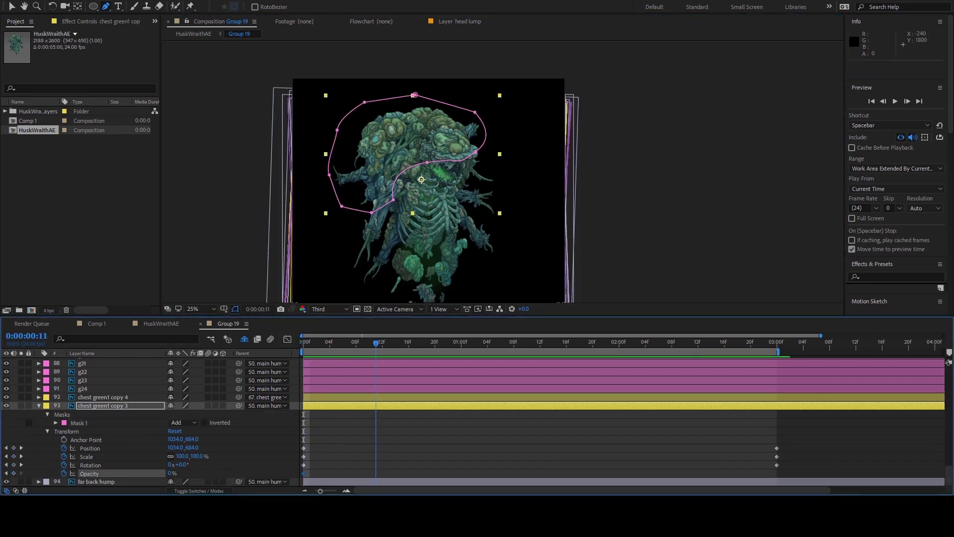
pyautogui.scroll(3)
# Step: Paste the five opacity flicker keyframes onto chest green1 copy 3 and shift them later, one to about 02:10
pyautogui.press('space')
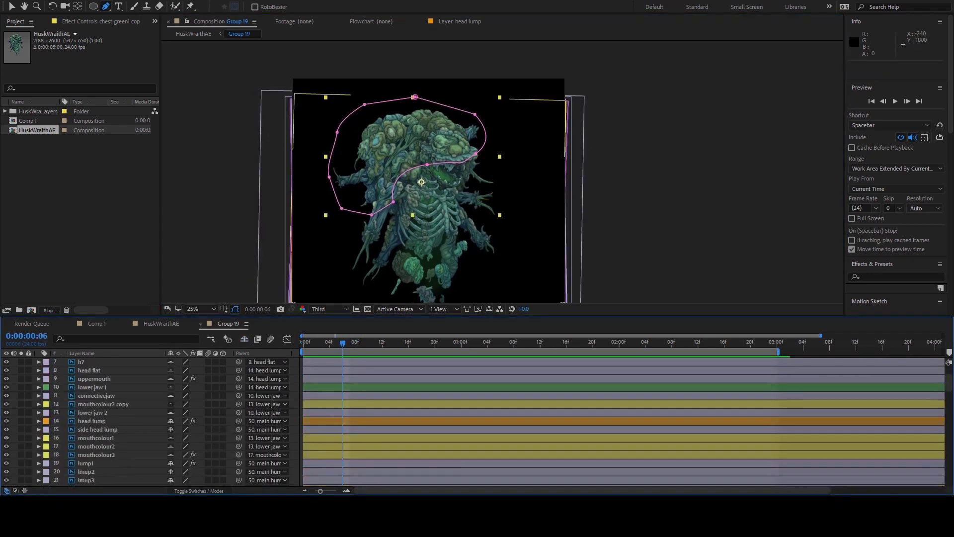
pyautogui.hotkey('ctrl', 'c')
pyautogui.hotkey('ctrl', 'v')
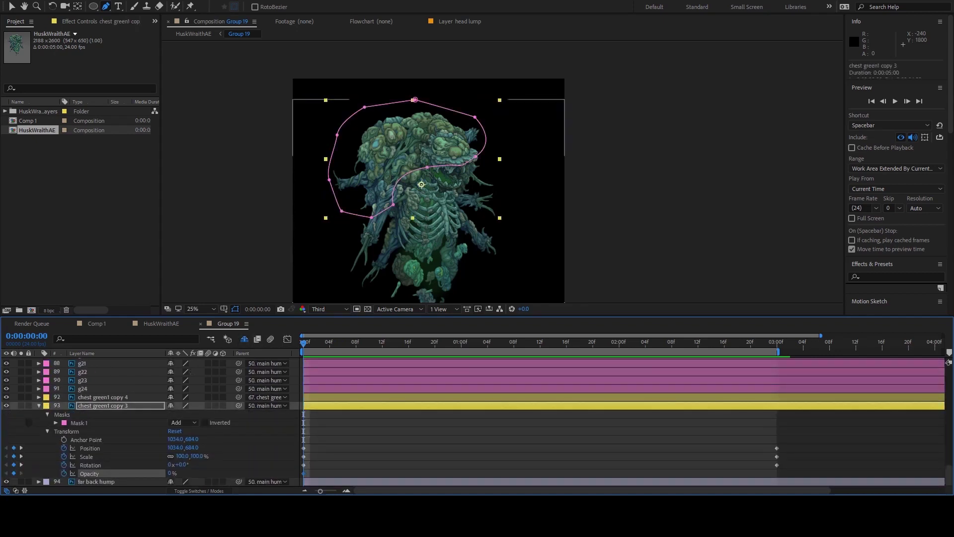
pyautogui.press('space')
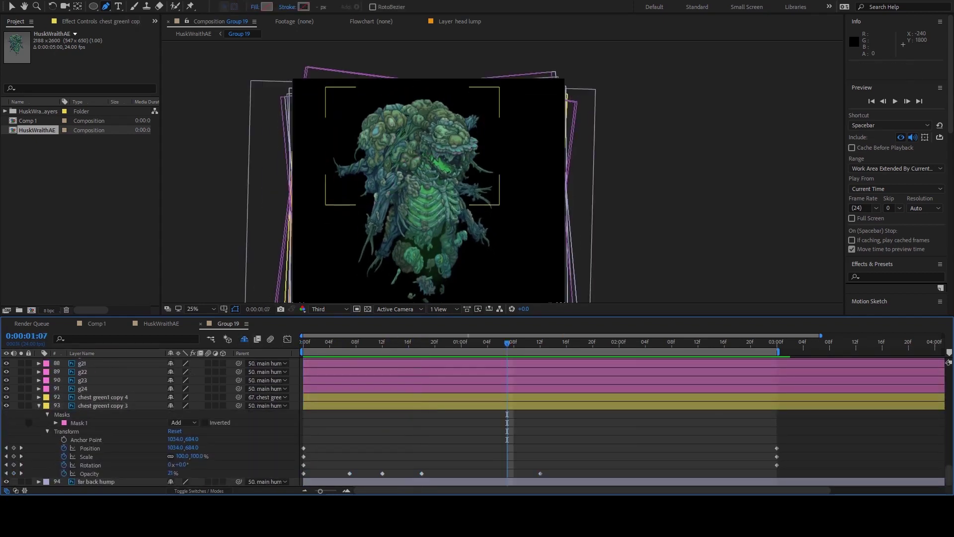
pyautogui.moveTo(540, 473); pyautogui.dragTo(685, 473)
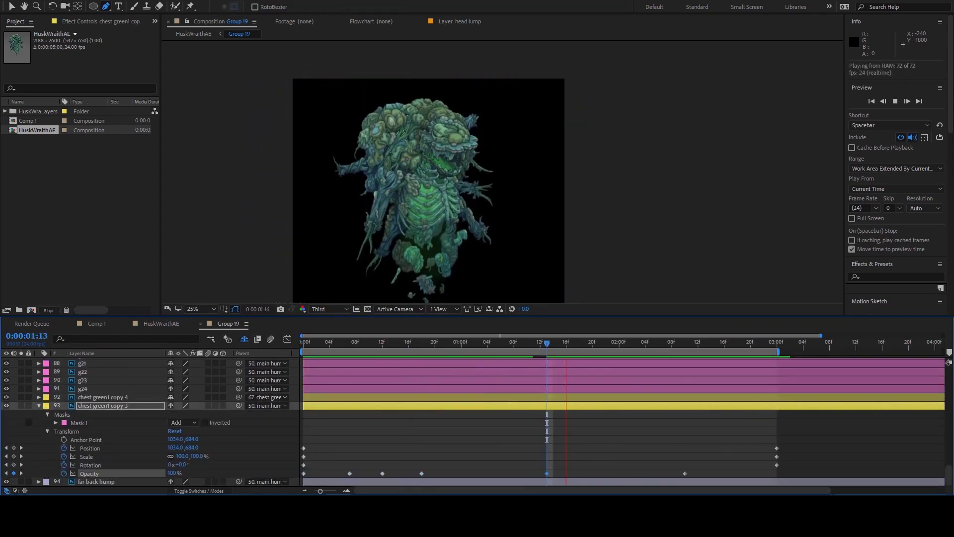
pyautogui.moveTo(421, 473); pyautogui.dragTo(461, 473)
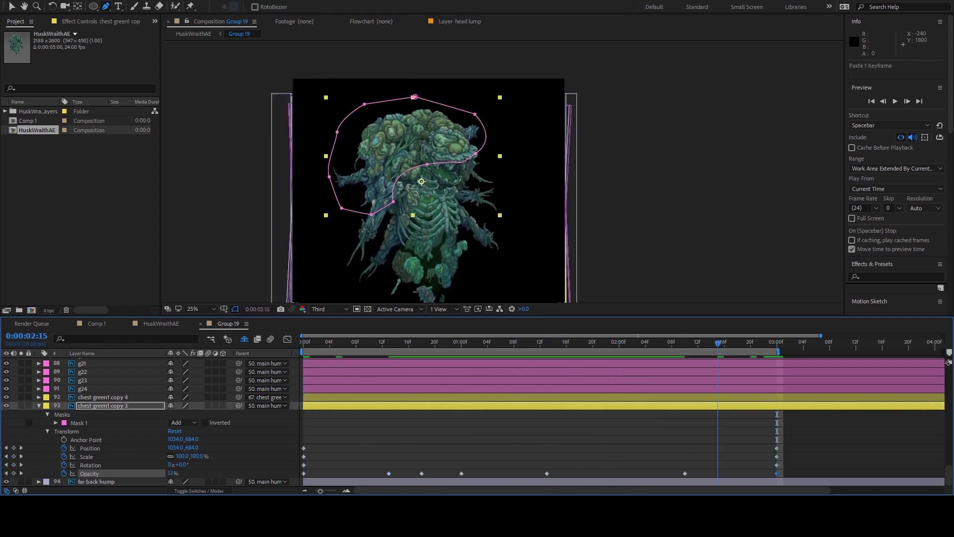
# Step: Duplicate the layer below itself and add Hue/Saturation with saturation -78, lightness -99
pyautogui.hotkey('ctrl', 'd')
pyautogui.hotkey('ctrl', '[')
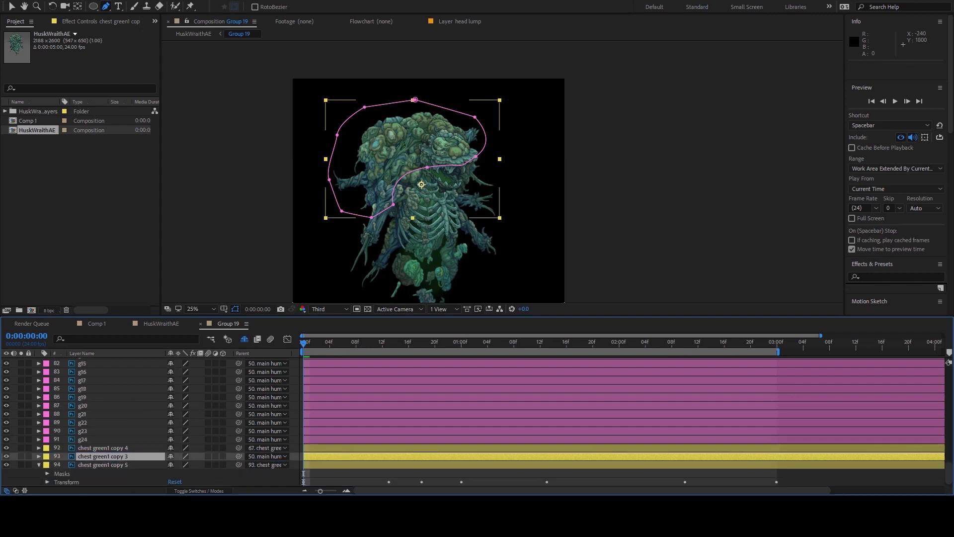
pyautogui.hotkey('ctrl', 'Right')
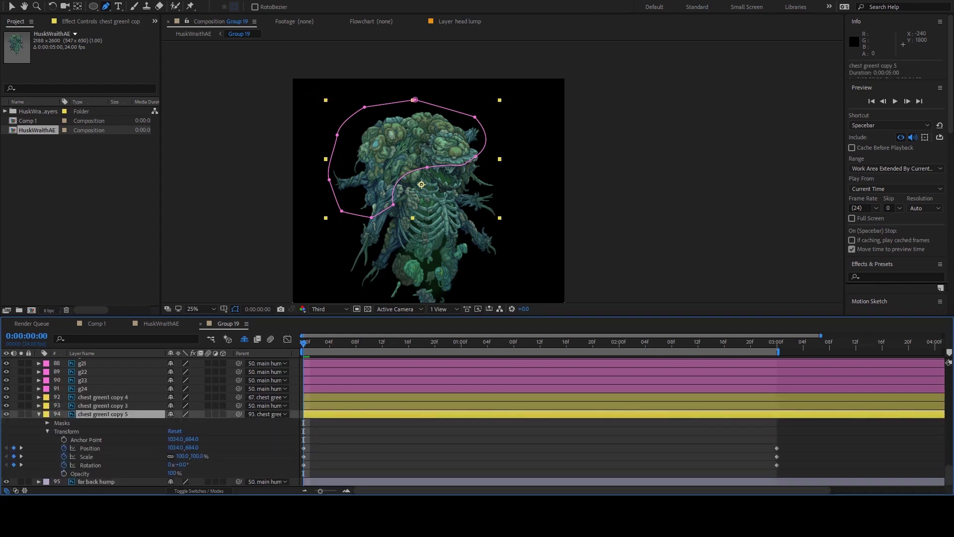
pyautogui.press('v')
pyautogui.hotkey('ctrl', 'v')
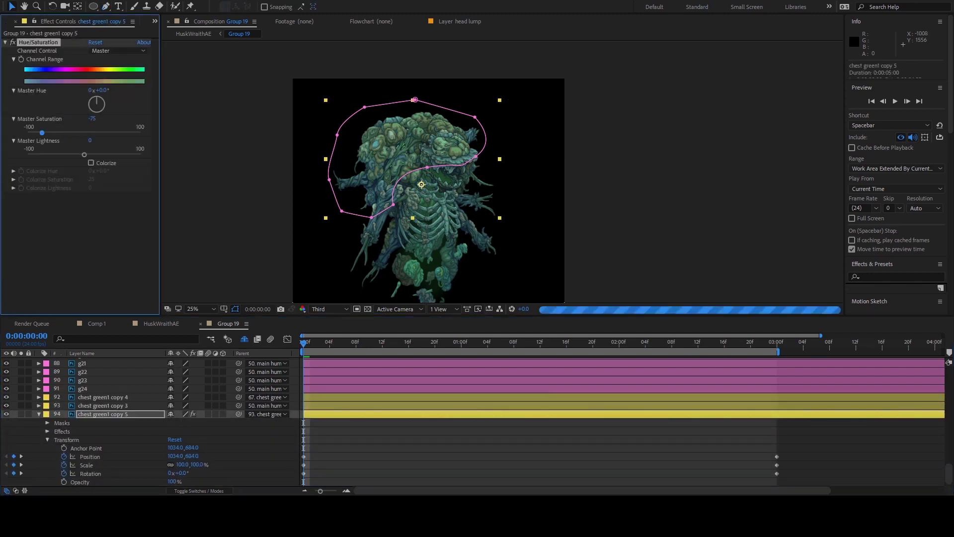
pyautogui.press('space')
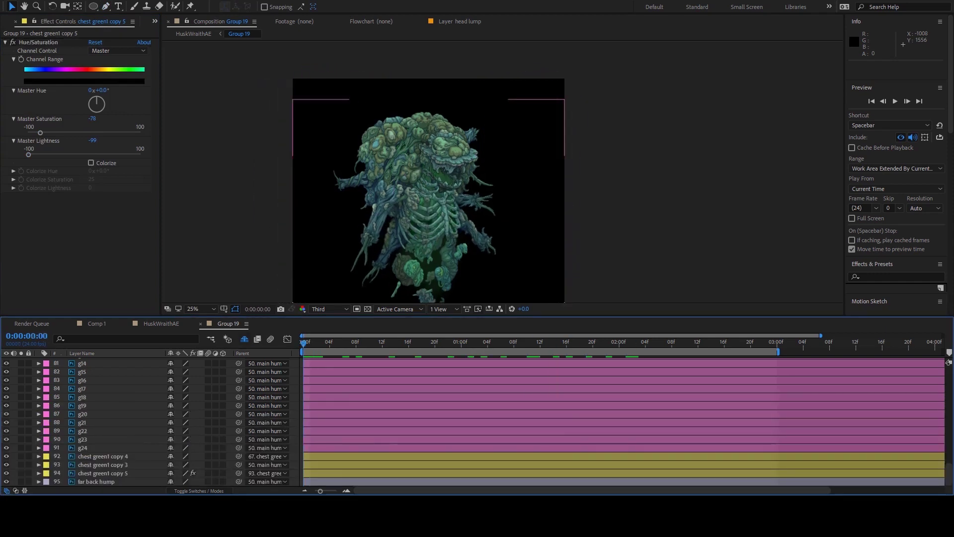
# Step: Key lmup2's position, scale and rotation at frame 13, 1:14 and 2:04
pyautogui.click(427, 141)
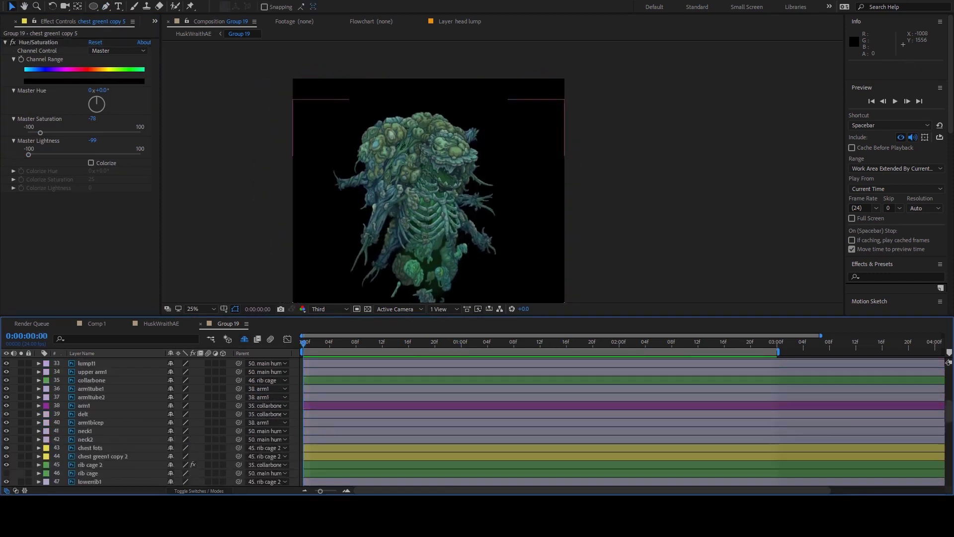
pyautogui.hotkey('ctrl', '`')
pyautogui.press('space')
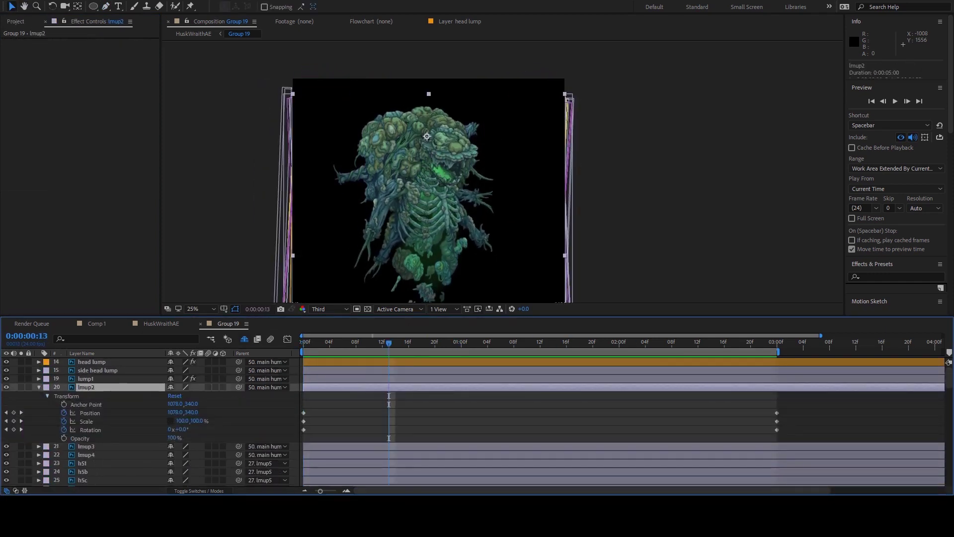
pyautogui.hotkey('alt', 'shift', 'p')
pyautogui.hotkey('alt', 'shift', 'p')
pyautogui.hotkey('alt', 'shift', 's')
pyautogui.hotkey('alt', 'shift', 'r')
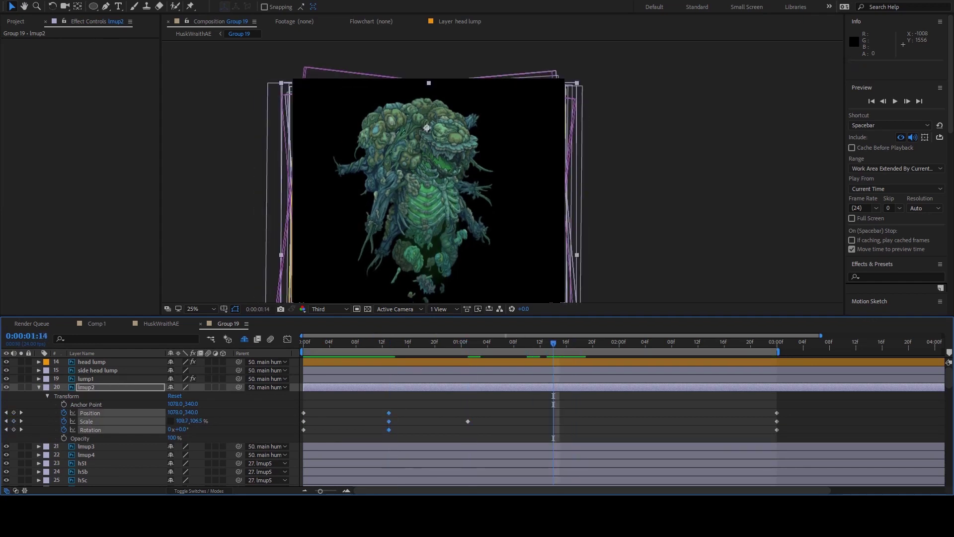
pyautogui.hotkey('alt', 'shift', 's')
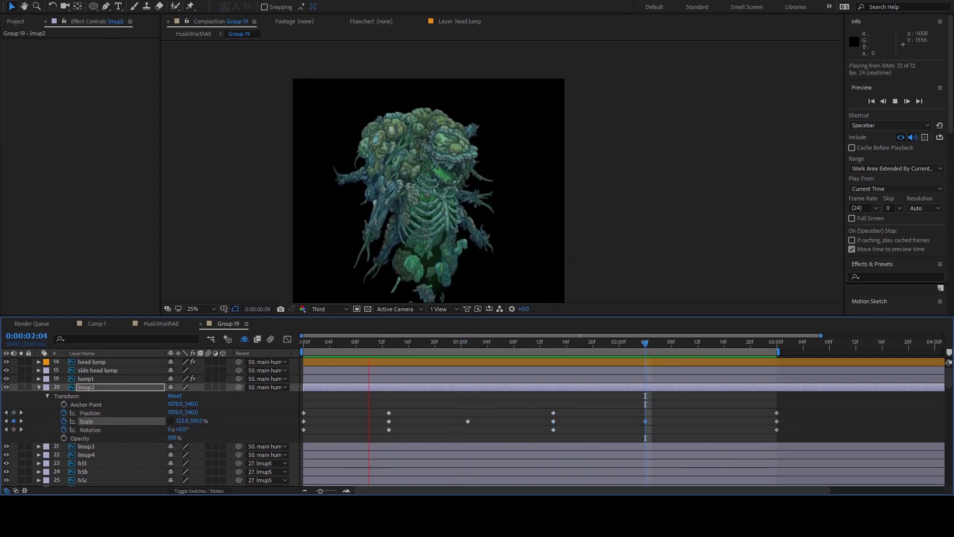
# Step: Preview the lmup2 bump animation from the start and from frame 13
pyautogui.press('space')
pyautogui.press('Home')
pyautogui.press('space')
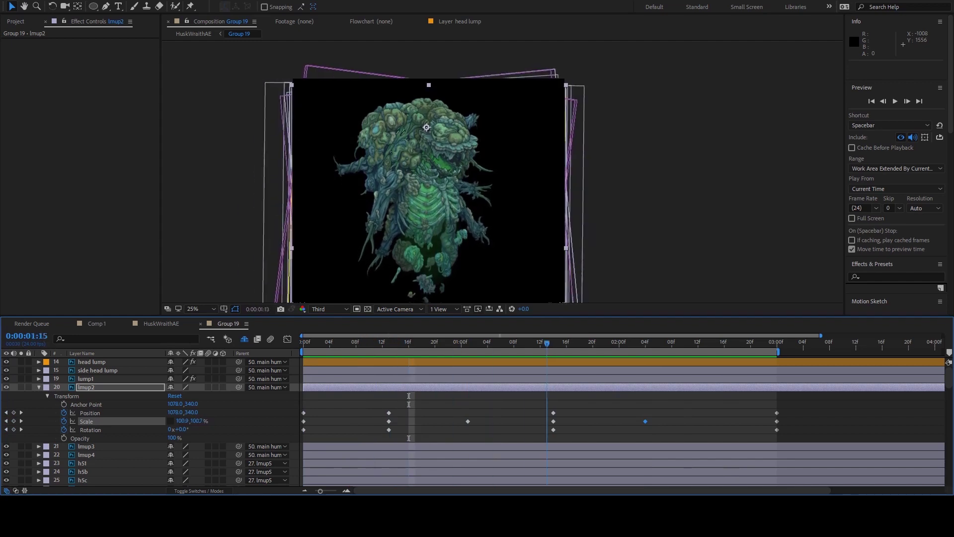
pyautogui.click(389, 342)
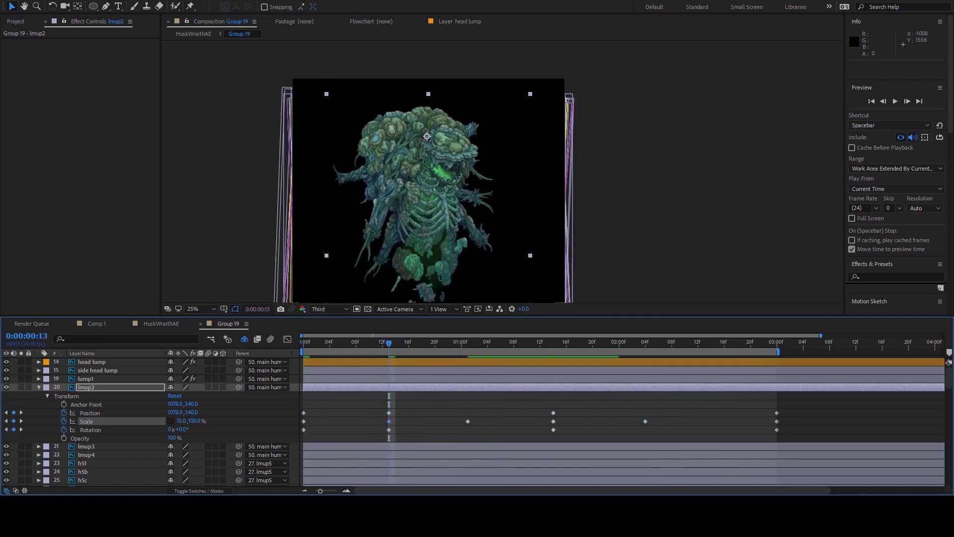
pyautogui.press('space')
pyautogui.press('space')
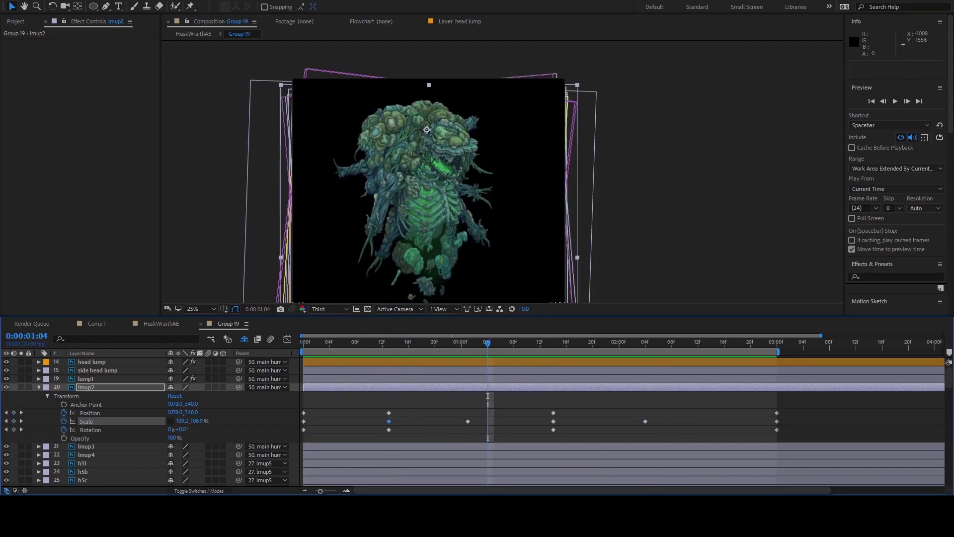
pyautogui.press('Home')
# Step: Select lmup3 and the other bump layers and key their position and rotation at frame 13
pyautogui.scroll(-3)
pyautogui.click(86, 396)
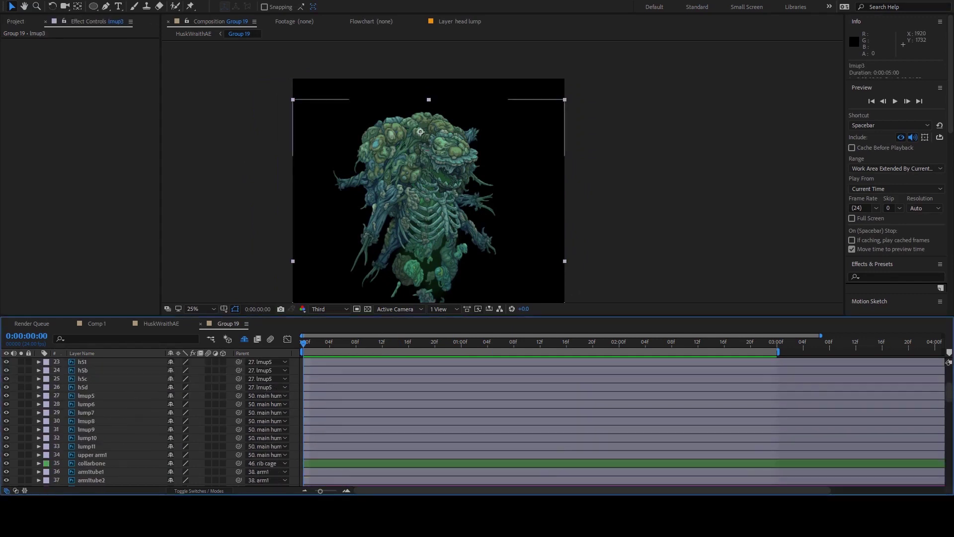
pyautogui.click(86, 480)
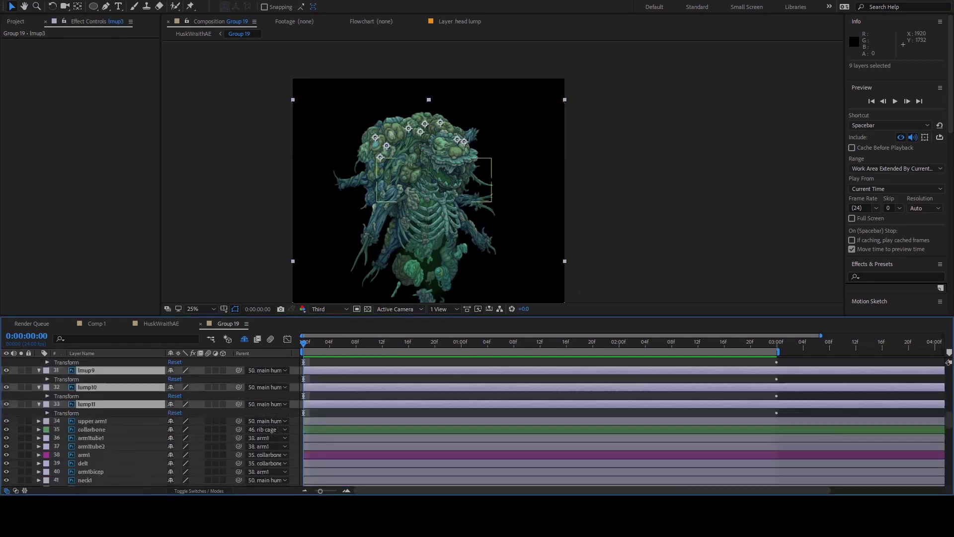
pyautogui.press('pagedown')
pyautogui.press('pagedown')
pyautogui.press('pagedown')
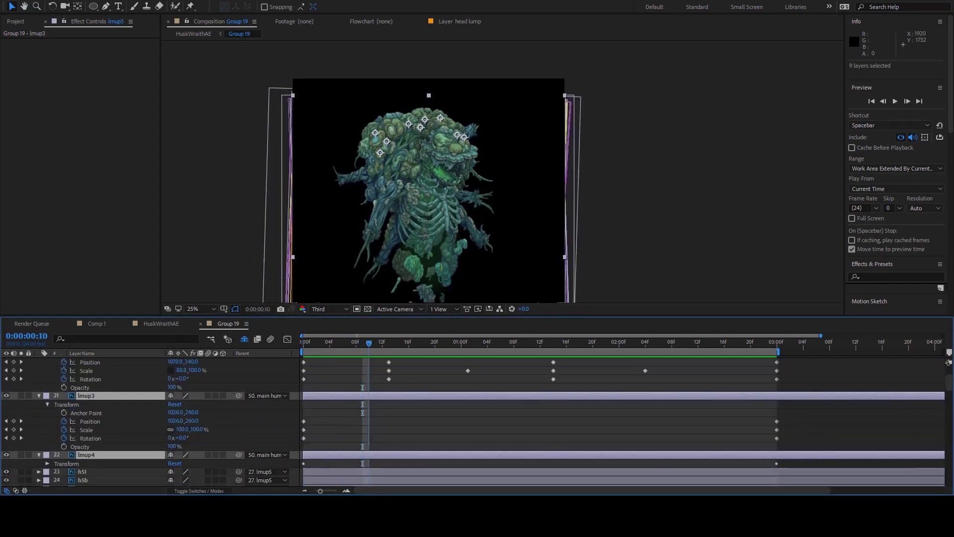
pyautogui.press('k')
pyautogui.hotkey('alt', 'shift', 'p')
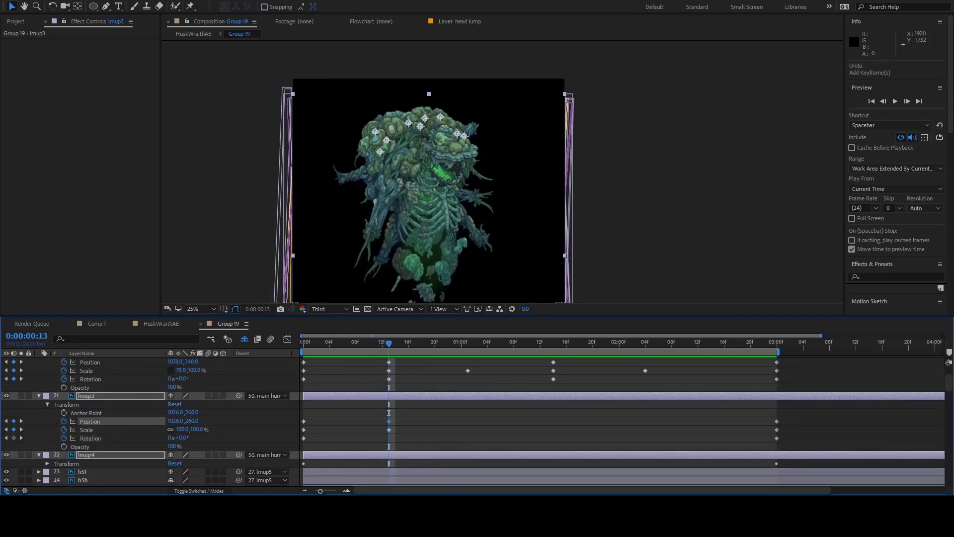
pyautogui.hotkey('alt', 'shift', 'r')
pyautogui.press('space')
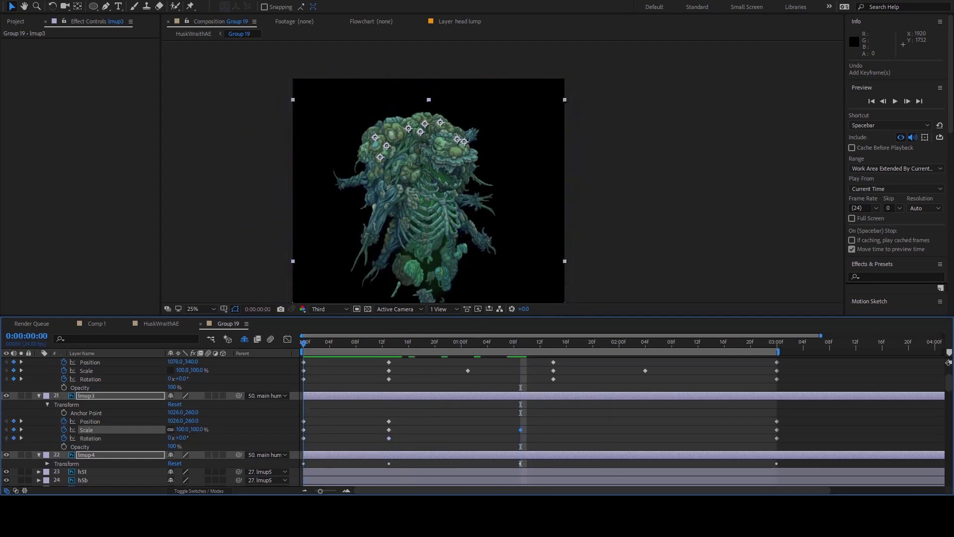
# Step: Key lmup3's swelled scale at 1:01 and preview the puffing bumps
pyautogui.press('space')
pyautogui.hotkey('alt', 'shift', 's')
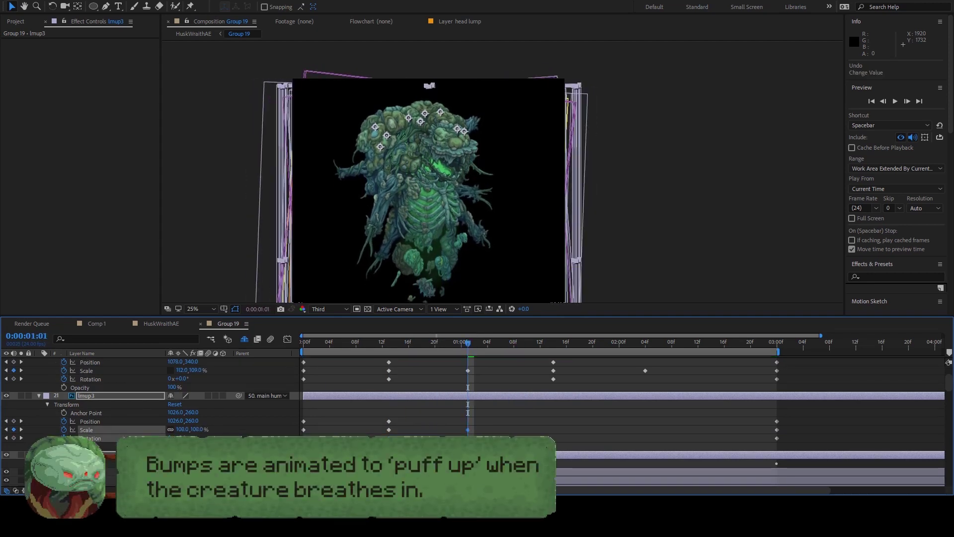
pyautogui.press('space')
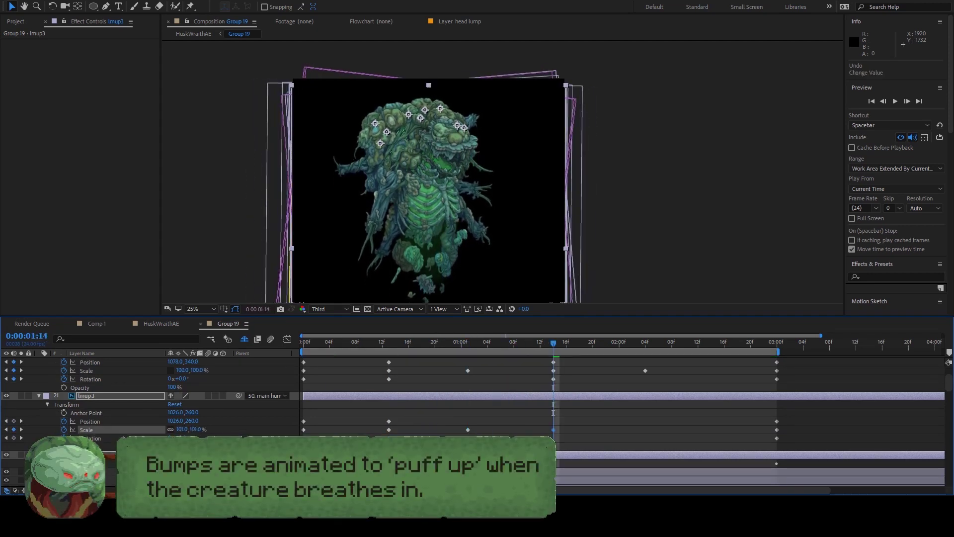
pyautogui.press('space')
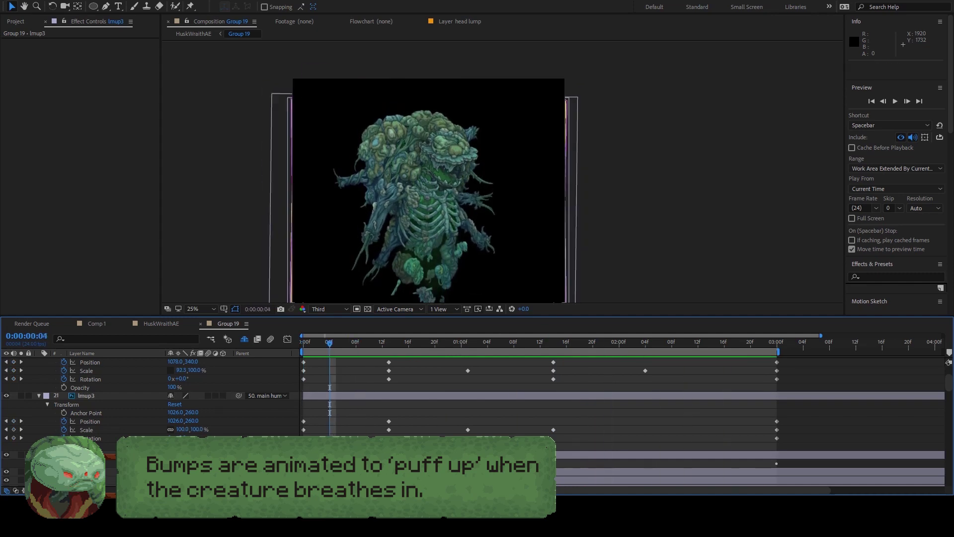
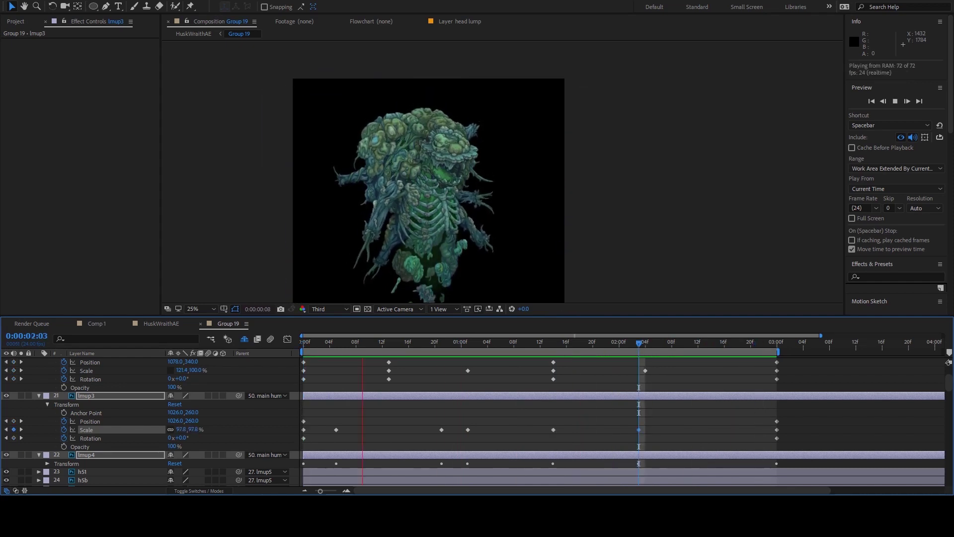
# Step: Undo the last lmup3 scale change, preview the loop, and paste the copied keyframes onto h5d
pyautogui.hotkey('ctrl', 'z')
pyautogui.hotkey('ctrl', 'z')
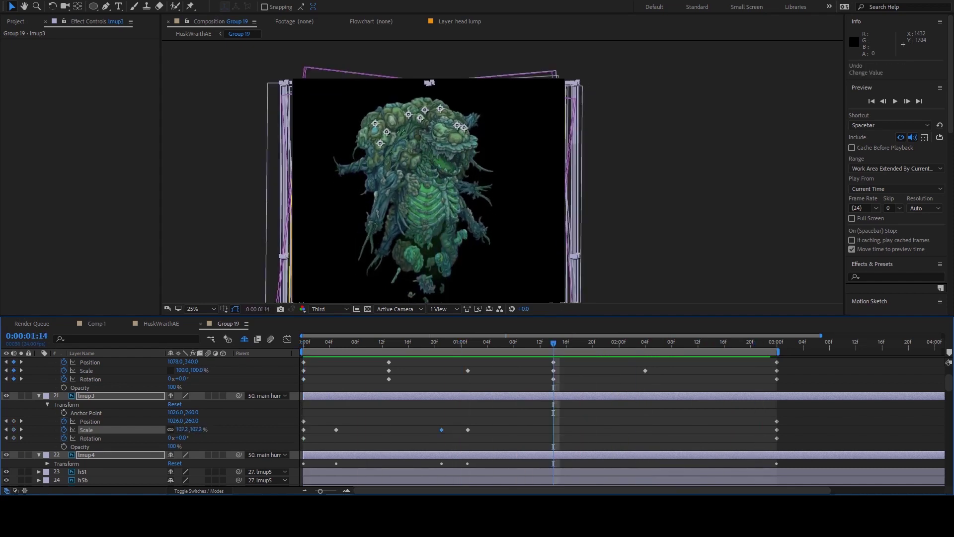
pyautogui.hotkey('ctrl', 'shift', 'z')
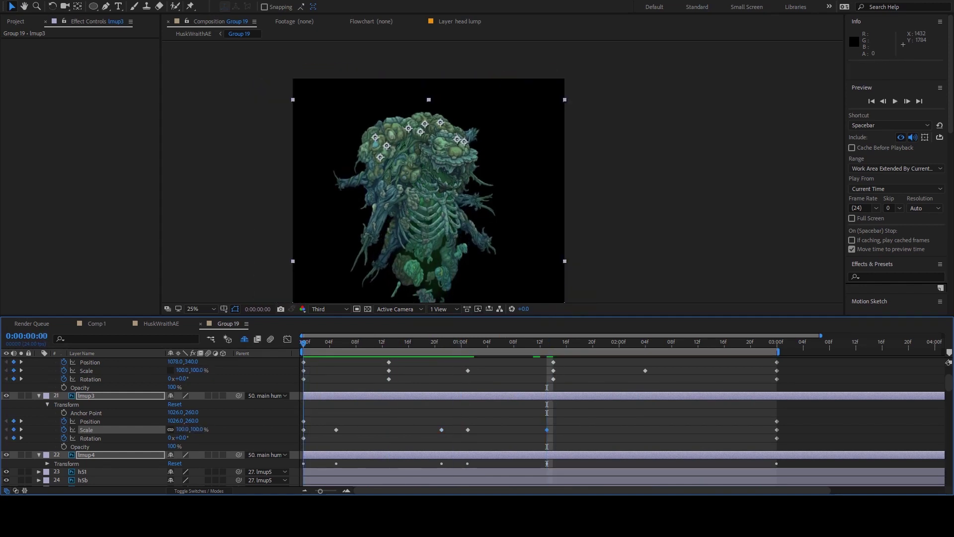
pyautogui.press('space')
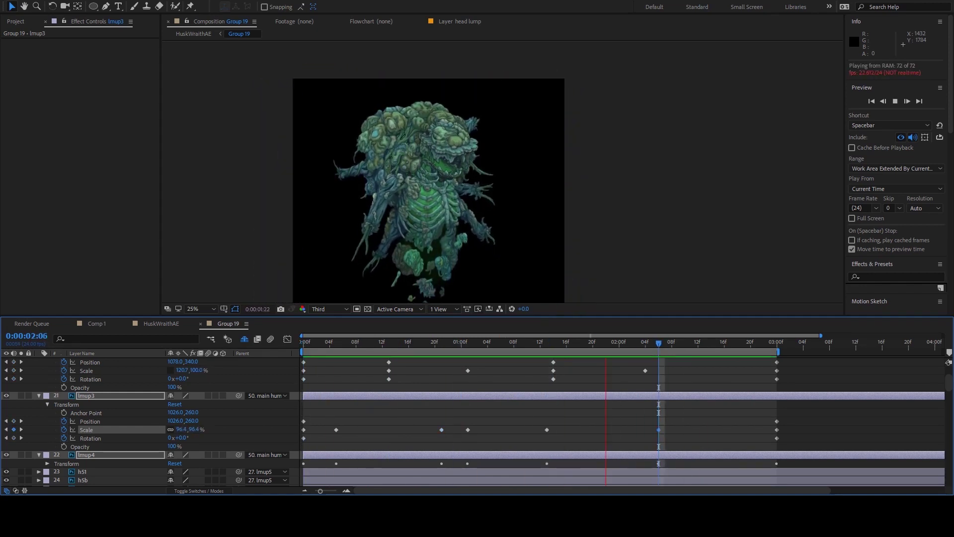
pyautogui.press('space')
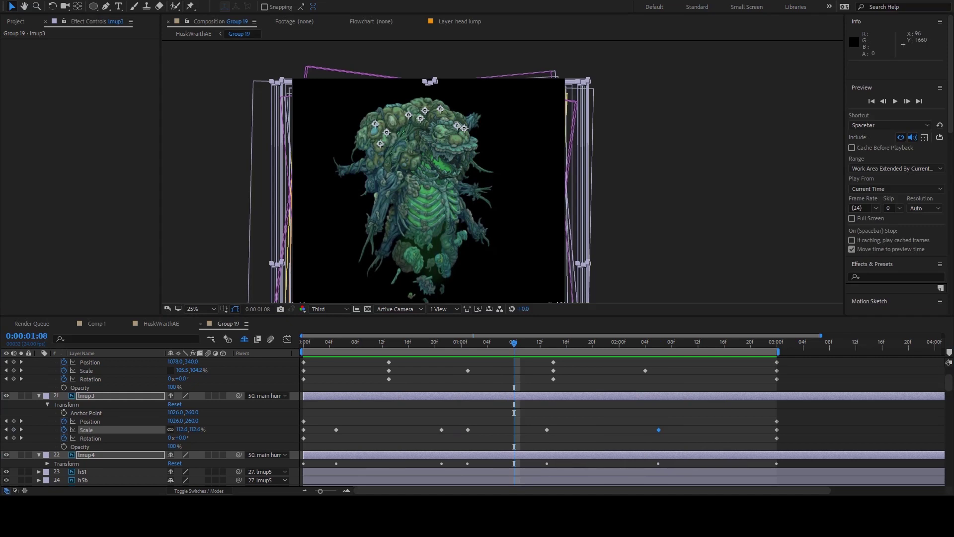
pyautogui.press('Home')
pyautogui.press('space')
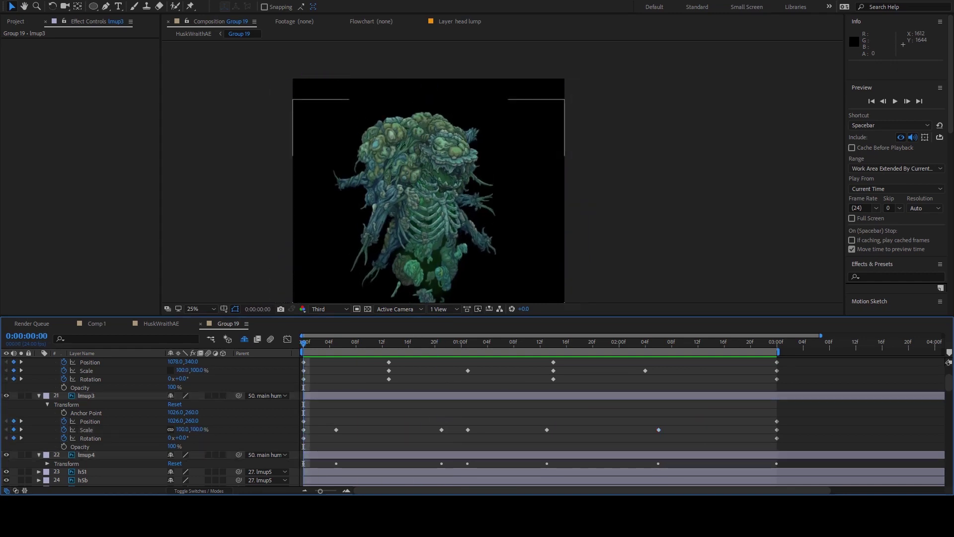
pyautogui.press('space')
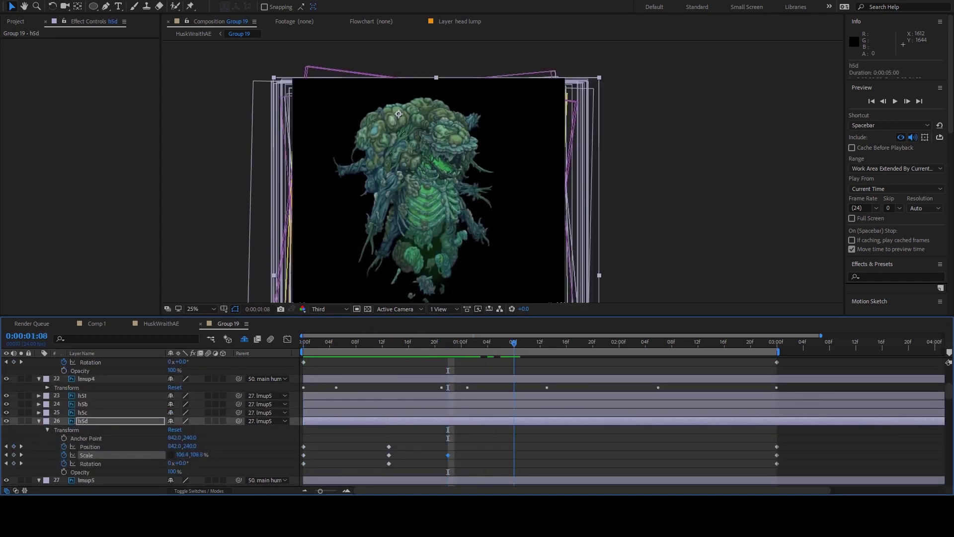
pyautogui.hotkey('ctrl', 'v')
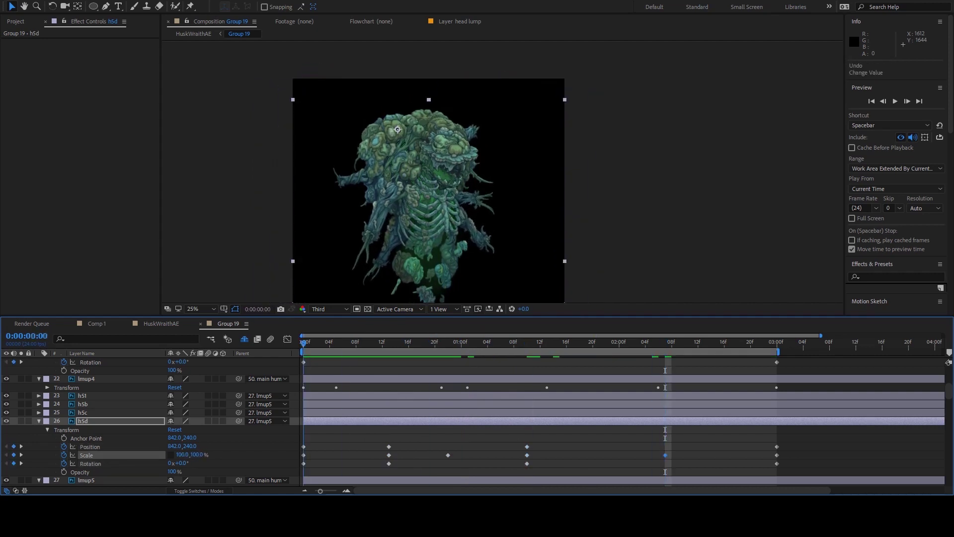
# Step: Select h5b's Scale property and paste a Scale keyframe onto it
pyautogui.hotkey('ctrl', 'Up')
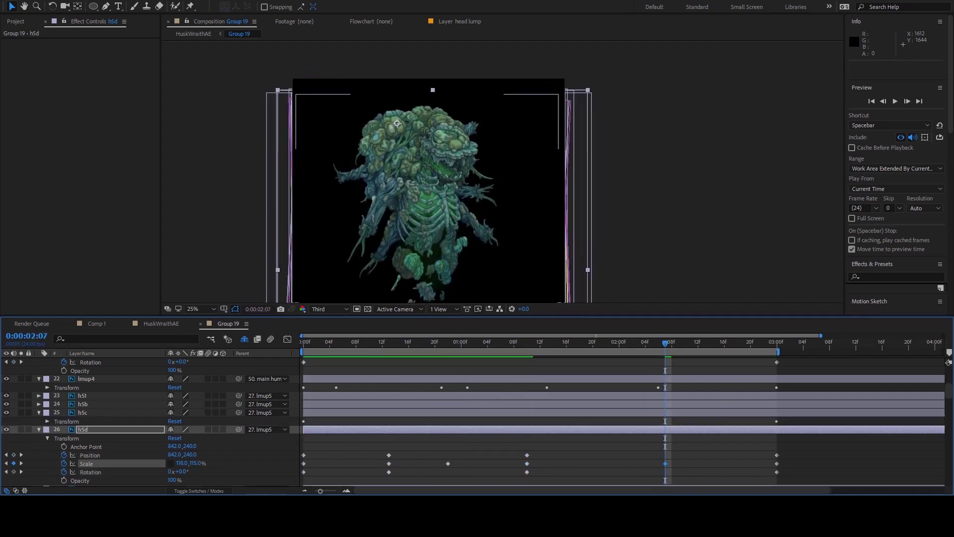
pyautogui.press('space')
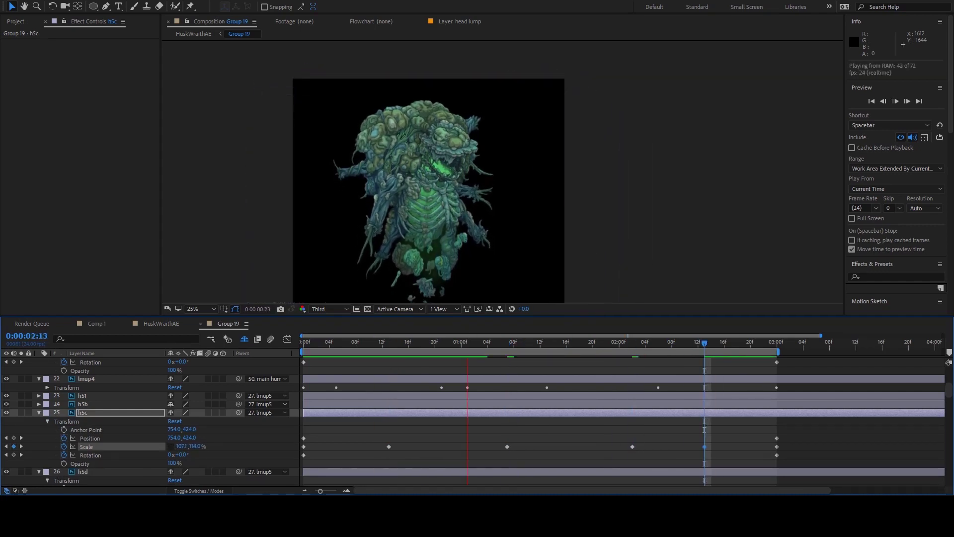
pyautogui.press('space')
pyautogui.click(83, 404)
pyautogui.press('space')
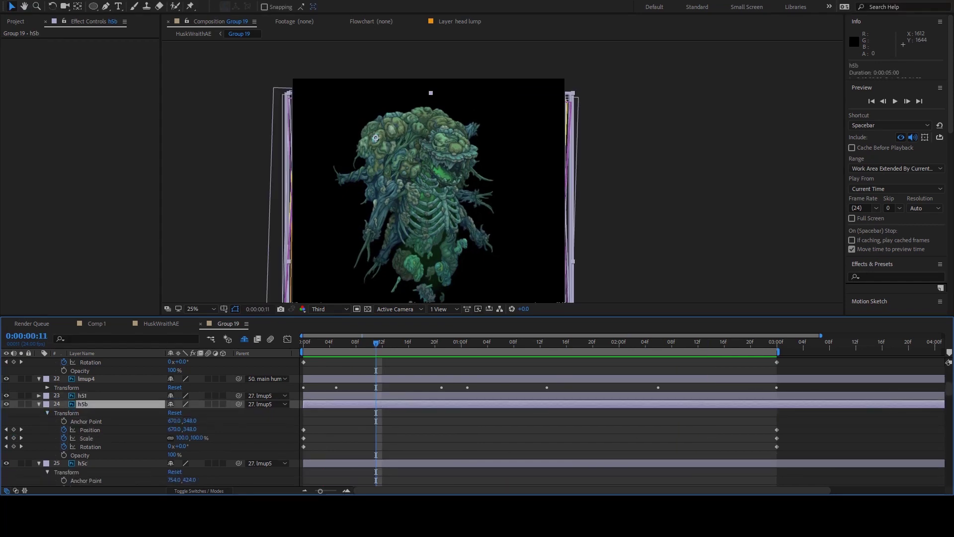
pyautogui.click(86, 438)
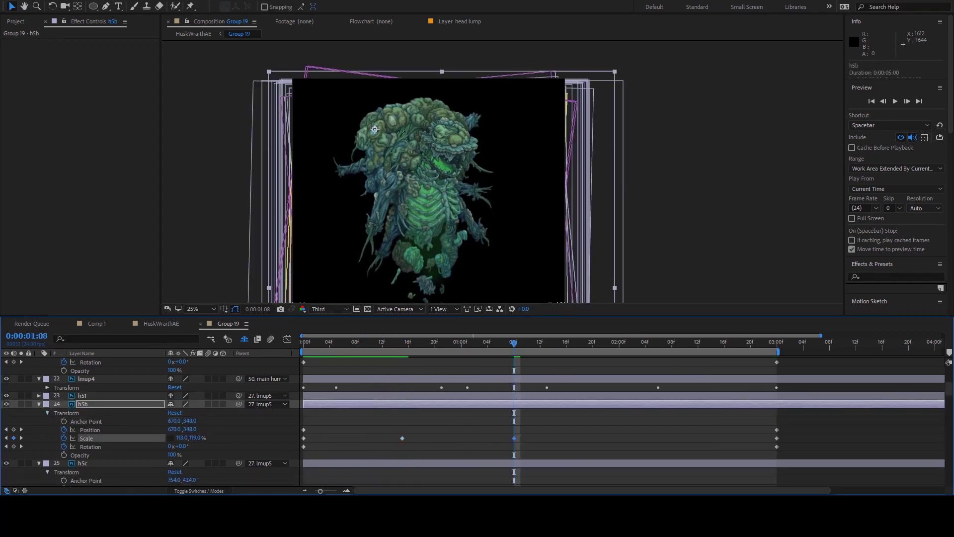
pyautogui.hotkey('ctrl', 'v')
# Step: Set h5b's Scale to 113 at 1:08
pyautogui.press('Home')
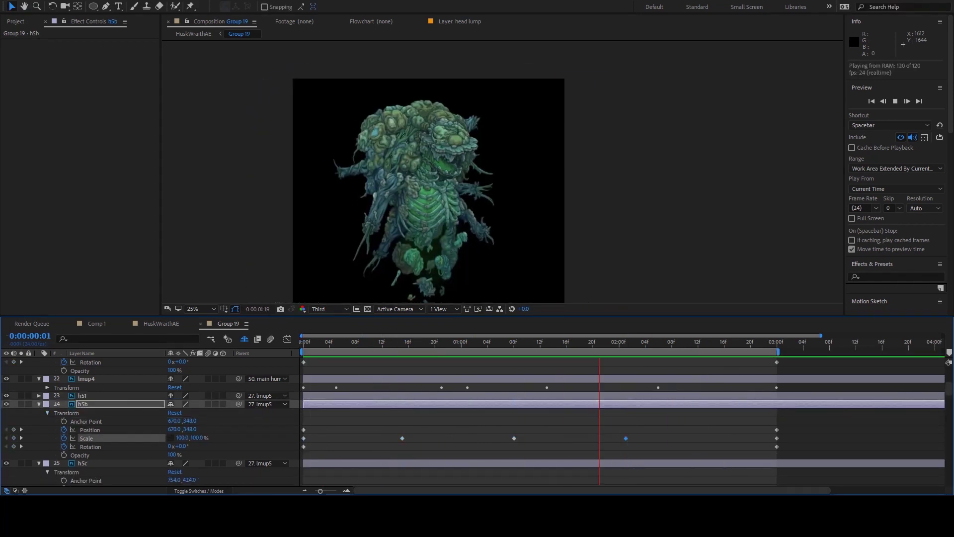
pyautogui.press('space')
pyautogui.click(182, 438)
pyautogui.write('113')
pyautogui.press('Tab')
# Step: Paste keyframes on h5b at 1:16 and shift its middle keyframes about 11 frames earlier
pyautogui.press('pagedown')
pyautogui.press('pagedown')
pyautogui.press('pagedown')
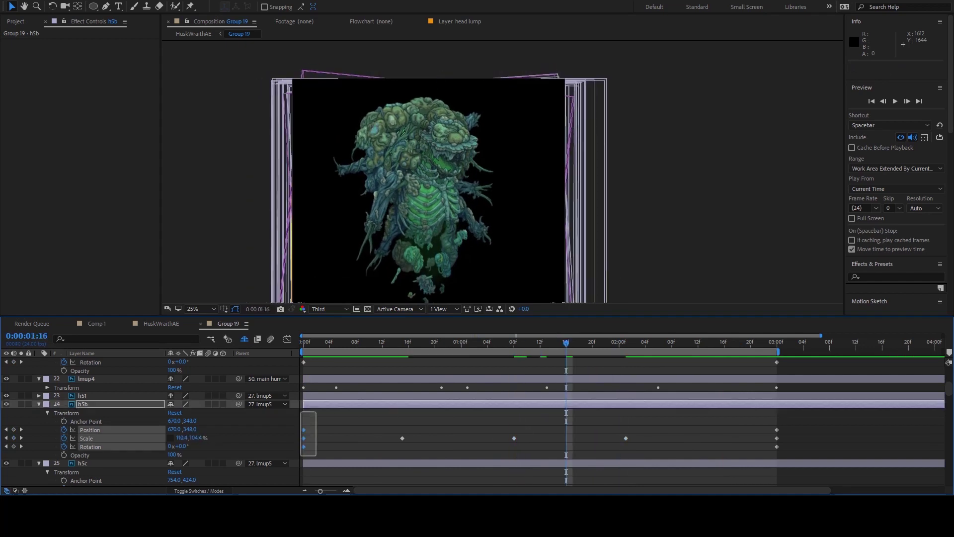
pyautogui.hotkey('ctrl', 'v')
pyautogui.press('space')
pyautogui.moveTo(383, 416); pyautogui.dragTo(645, 447)
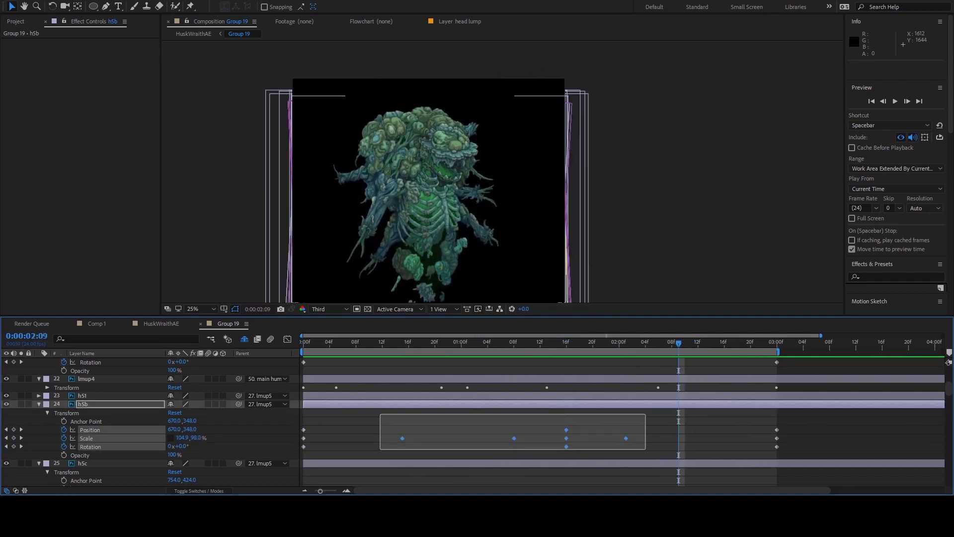
pyautogui.moveTo(566, 438); pyautogui.dragTo(494, 438)
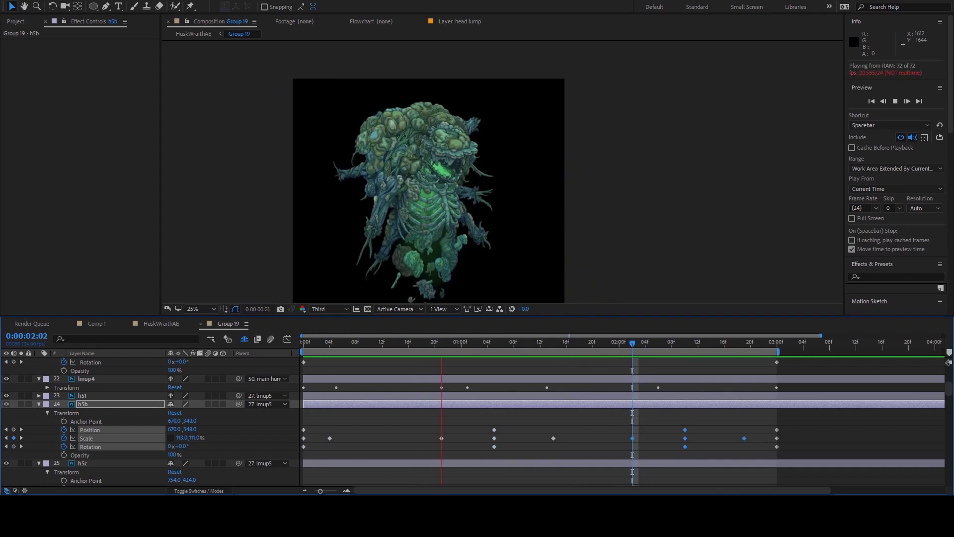
pyautogui.press('space')
# Step: Paste a Scale keyframe onto h51 at 1:16 and preview the pulse
pyautogui.hotkey('ctrl', 'Down')
pyautogui.hotkey('ctrl', 'Up')
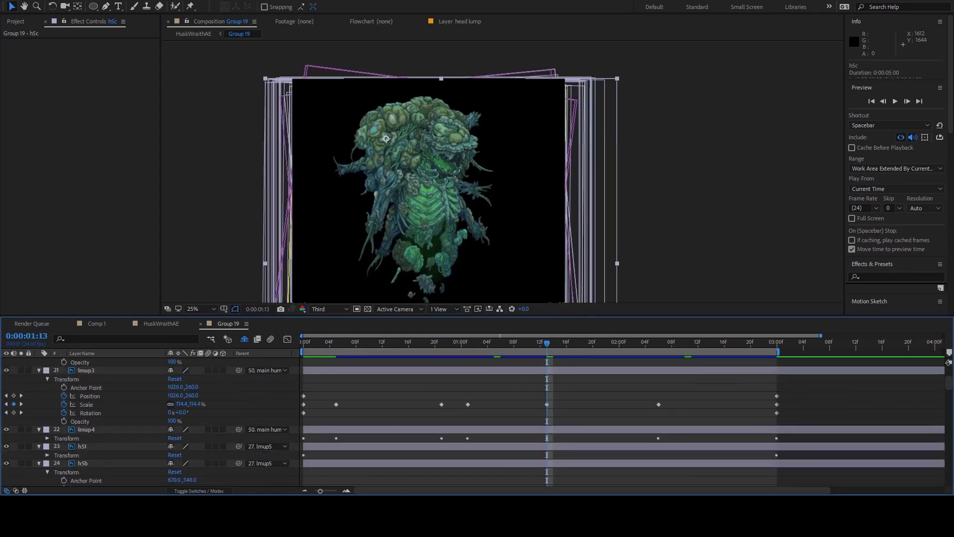
pyautogui.hotkey('ctrl', 'Up')
pyautogui.press('j')
pyautogui.press('space')
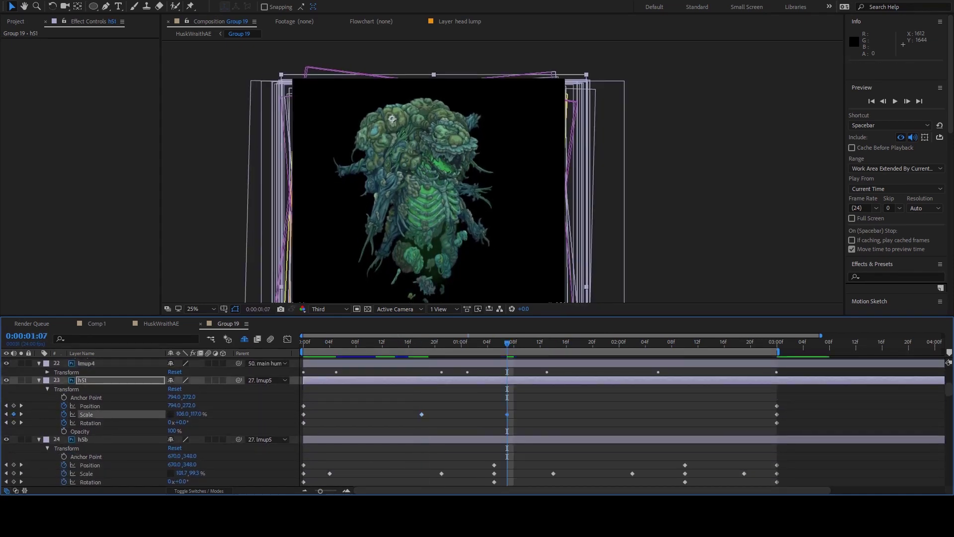
pyautogui.hotkey('ctrl', 'v')
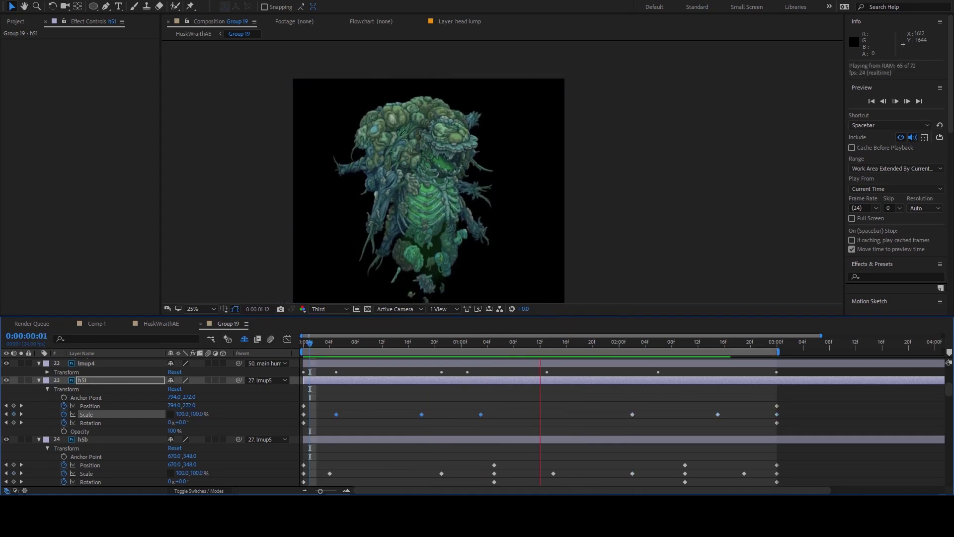
pyautogui.press('space')
# Step: Paste Position keyframes onto lmup4, including one near 2:06, and preview its motion
pyautogui.hotkey('ctrl', 'Up')
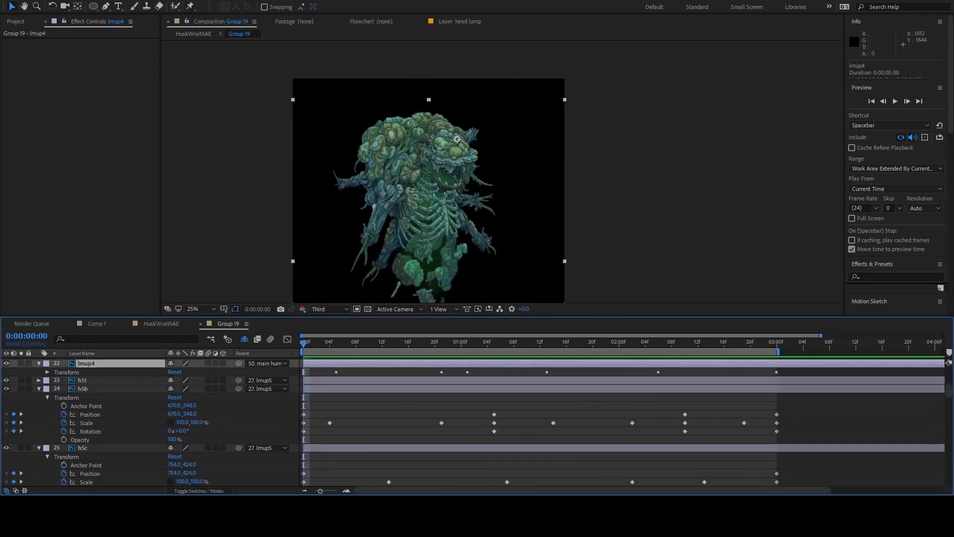
pyautogui.press('Home')
pyautogui.press('space')
pyautogui.press('space')
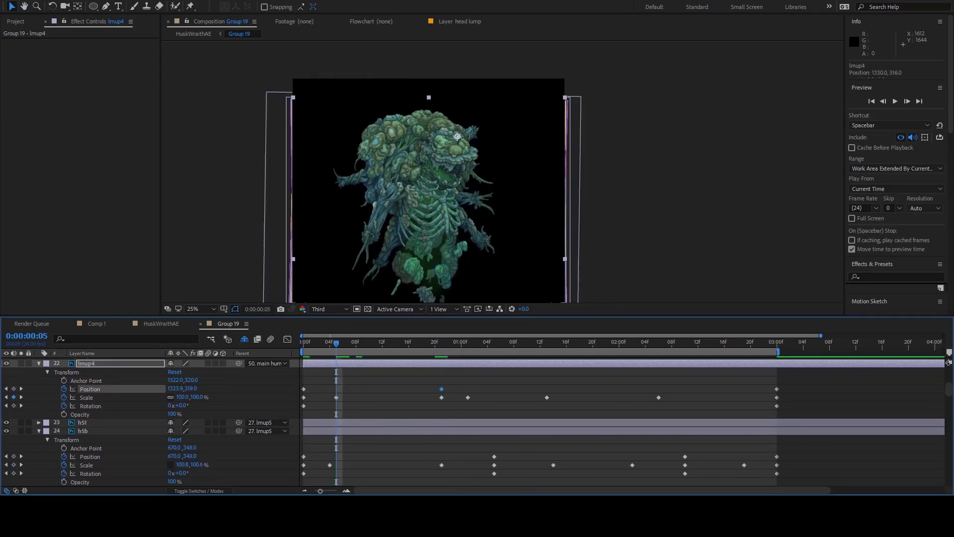
pyautogui.hotkey('ctrl', 'v')
pyautogui.press('space')
pyautogui.press('space')
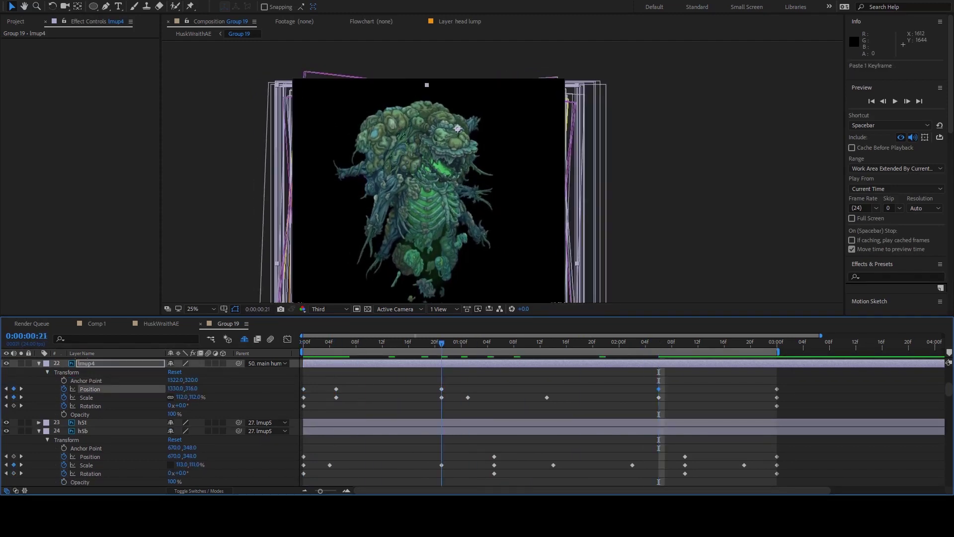
pyautogui.hotkey('ctrl', 'v')
# Step: Paste lmup3's Scale keyframes onto lmup2 and check lump1's and lmup2's Scale keys
pyautogui.hotkey('ctrl', 'Up')
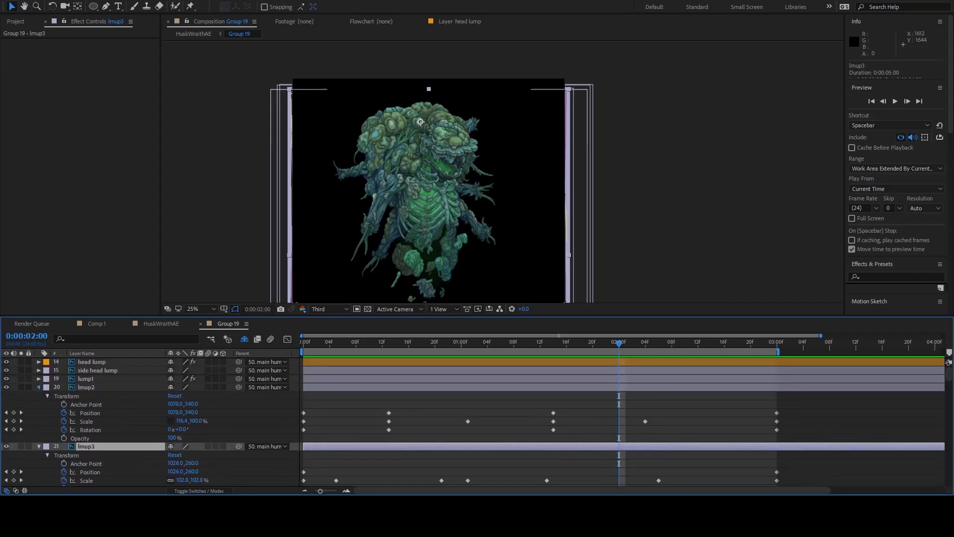
pyautogui.press('Home')
pyautogui.scroll(3)
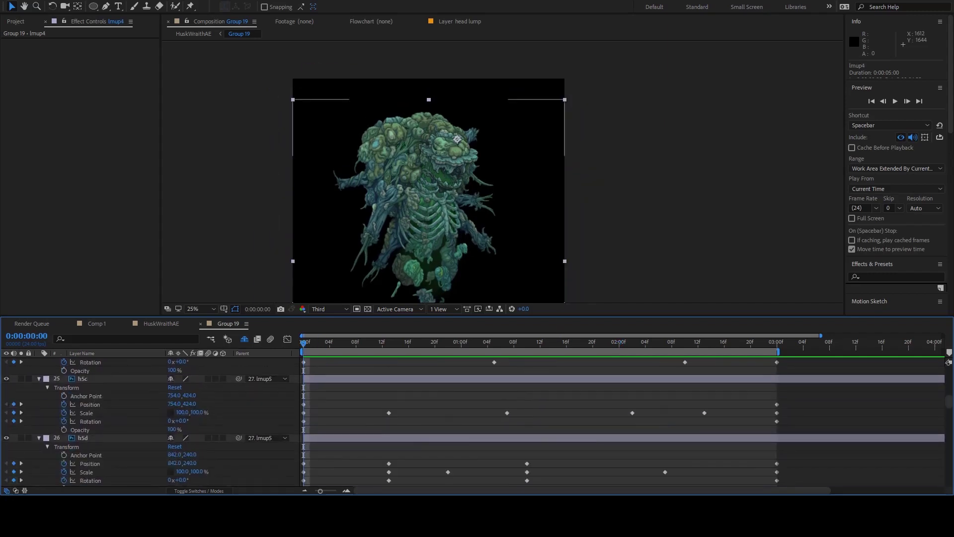
pyautogui.hotkey('ctrl', 'Up')
pyautogui.hotkey('ctrl', 'v')
pyautogui.hotkey('ctrl', 'Up')
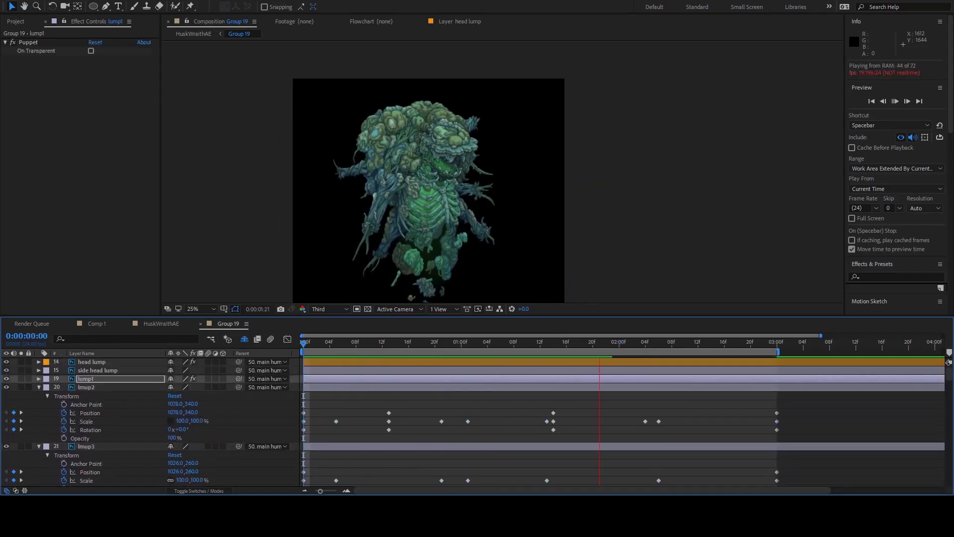
pyautogui.press('space')
pyautogui.click(39, 379)
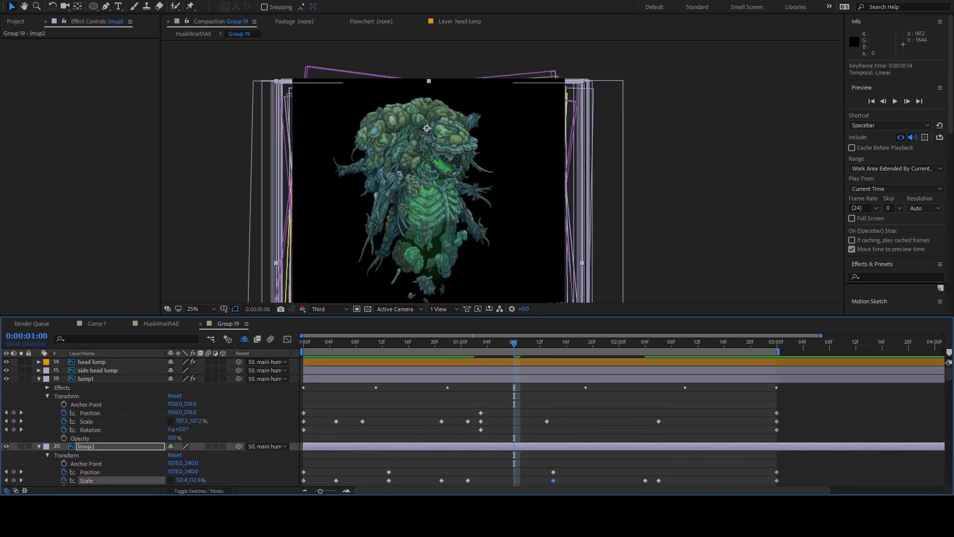
pyautogui.click(480, 421)
pyautogui.press('space')
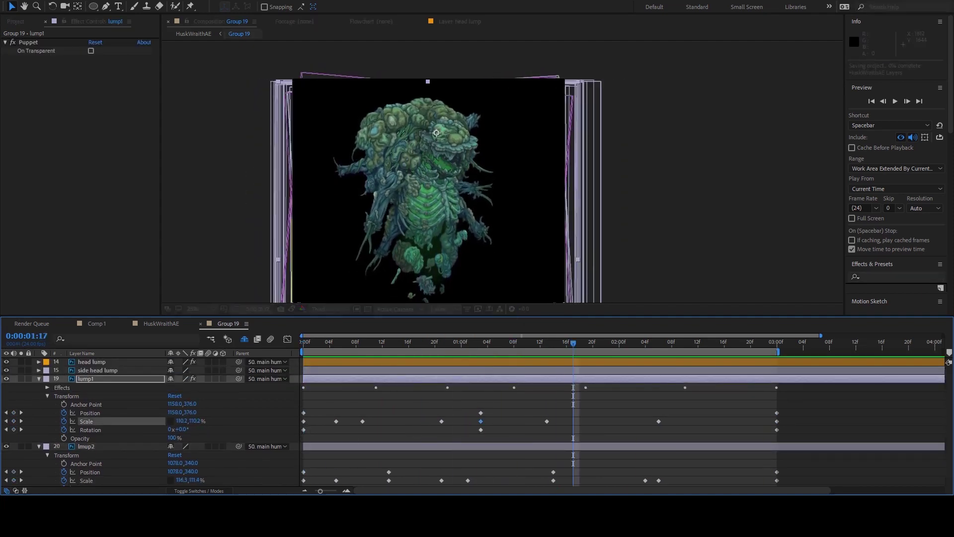
# Step: Preview the side head lump's keyframes and restore the ones that were cleared
pyautogui.hotkey('ctrl', 'Up')
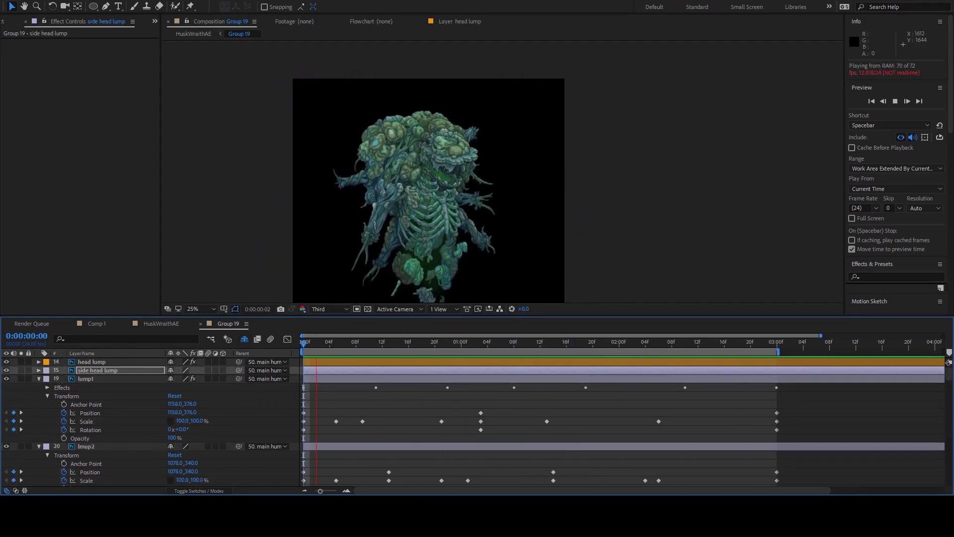
pyautogui.press('space')
pyautogui.press('k')
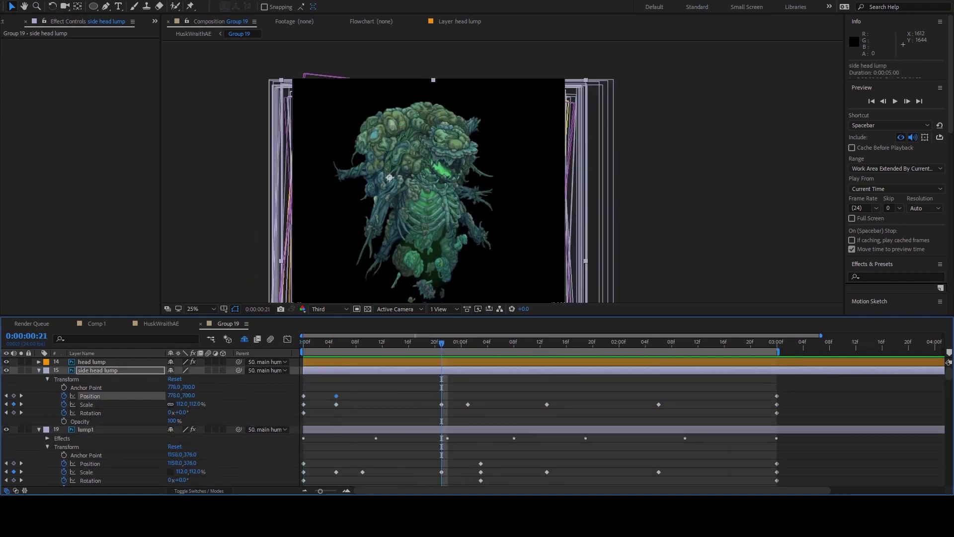
pyautogui.press('Home')
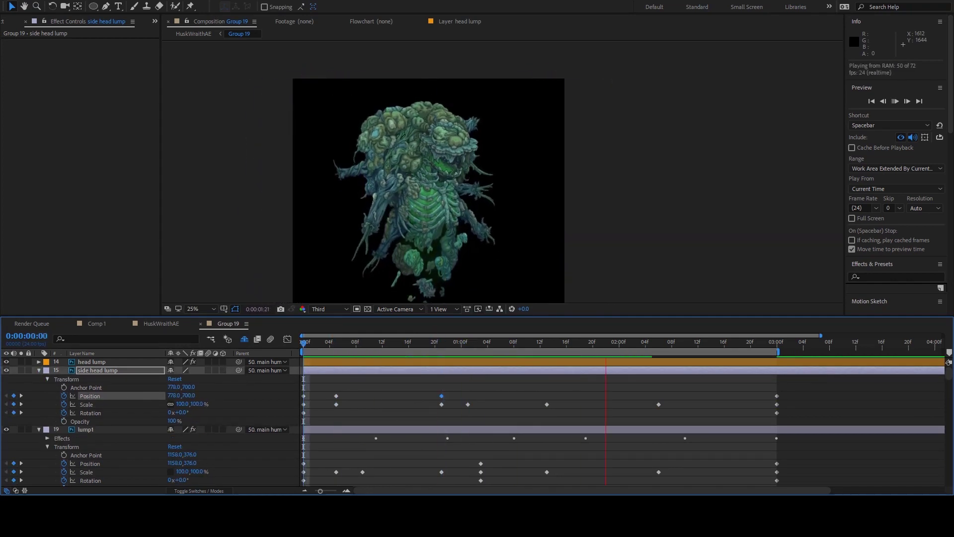
pyautogui.press('space')
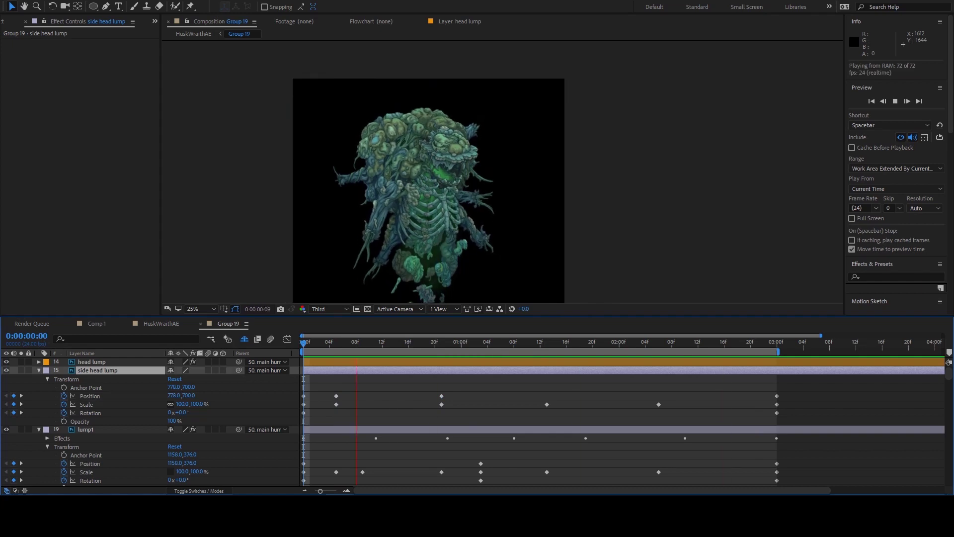
pyautogui.press('space')
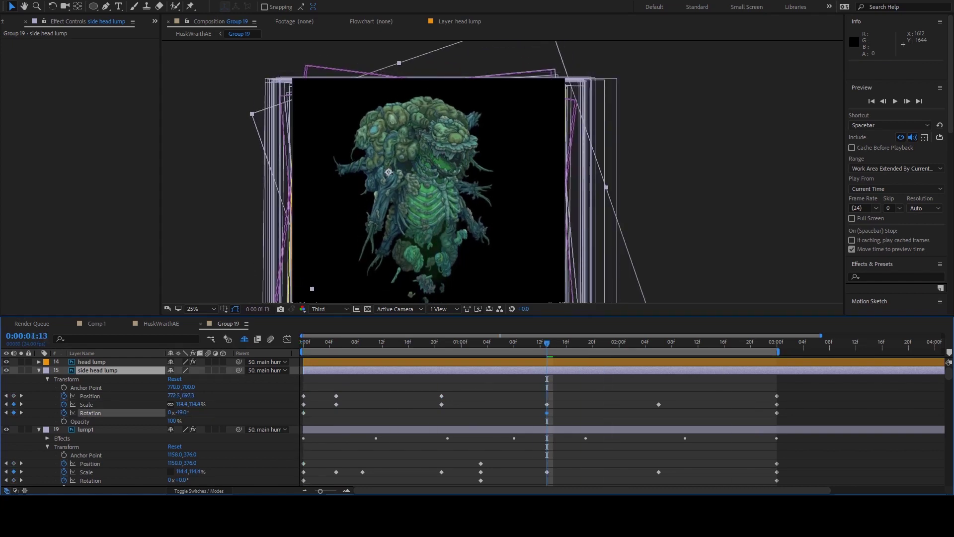
pyautogui.hotkey('ctrl', 'z')
pyautogui.press('Home')
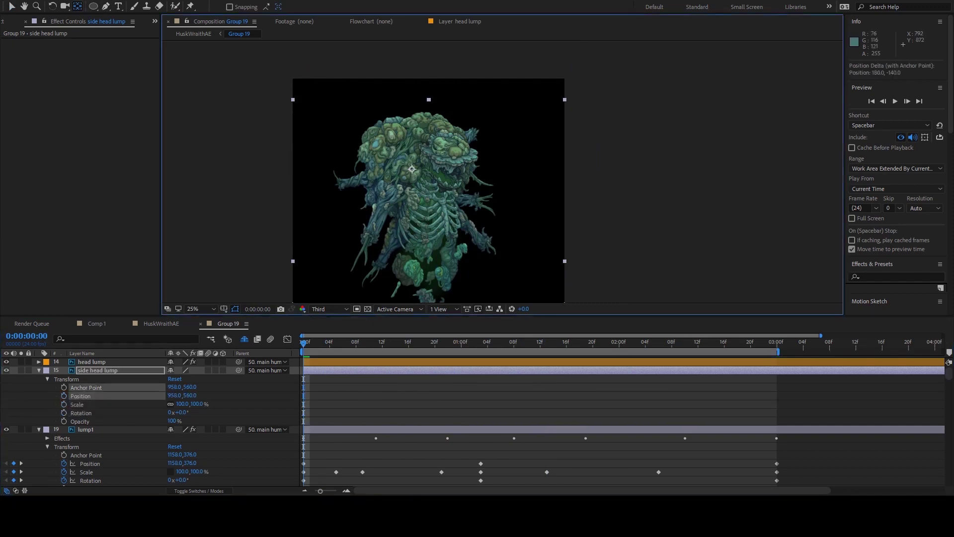
# Step: Shift the side head lump's anchor point, preview its motion, and expand its transform properties
pyautogui.moveTo(390, 187); pyautogui.dragTo(412, 169)
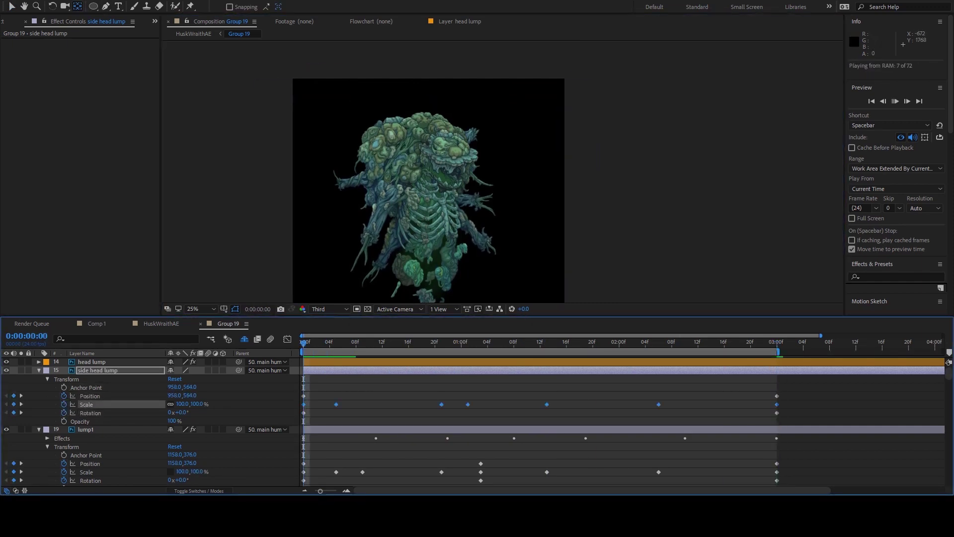
pyautogui.press('space')
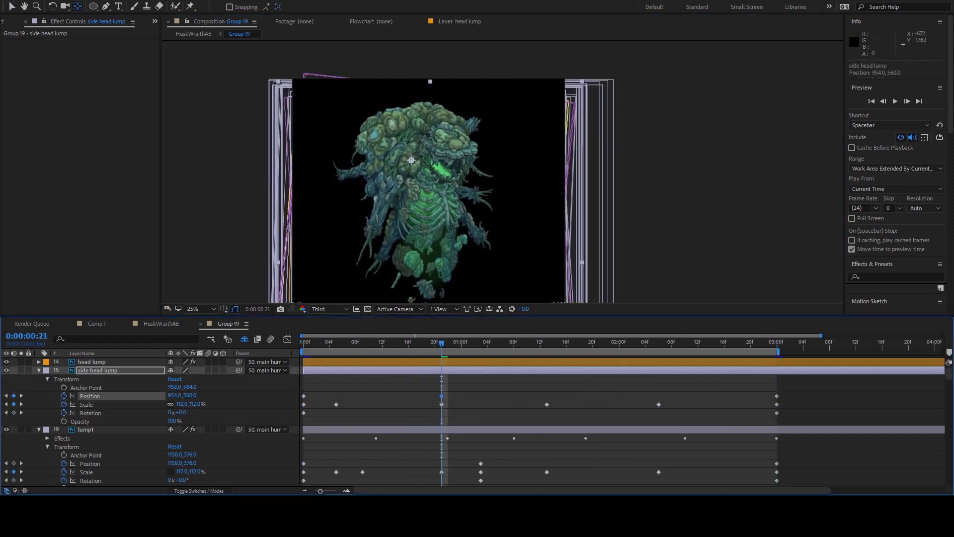
pyautogui.moveTo(442, 343); pyautogui.dragTo(342, 343)
pyautogui.press('space')
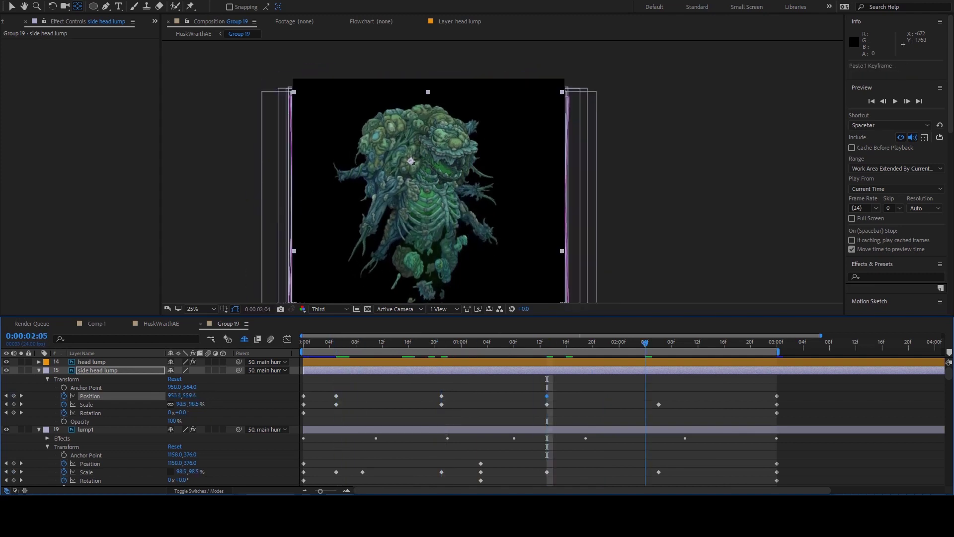
pyautogui.press('space')
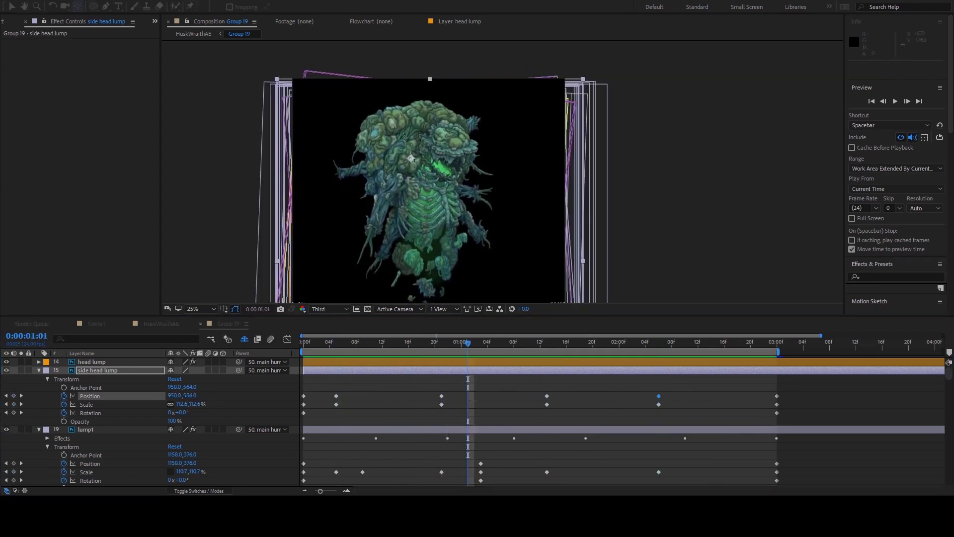
pyautogui.press('Home')
pyautogui.click(38, 370)
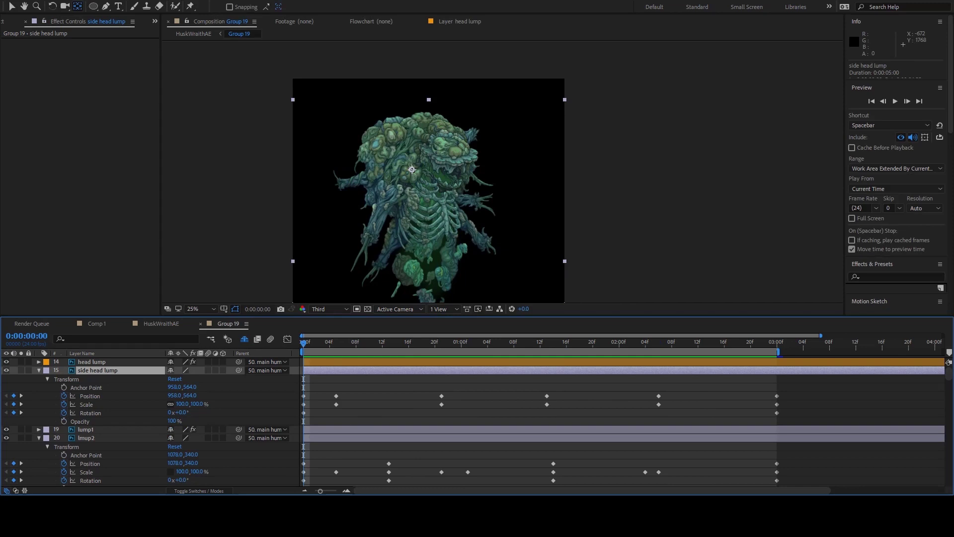
pyautogui.hotkey('ctrl', 'p')
pyautogui.press('.')
# Step: Pin the side head lump and drag its pins, including Pin 9, into new poses at later times
pyautogui.click(321, 166)
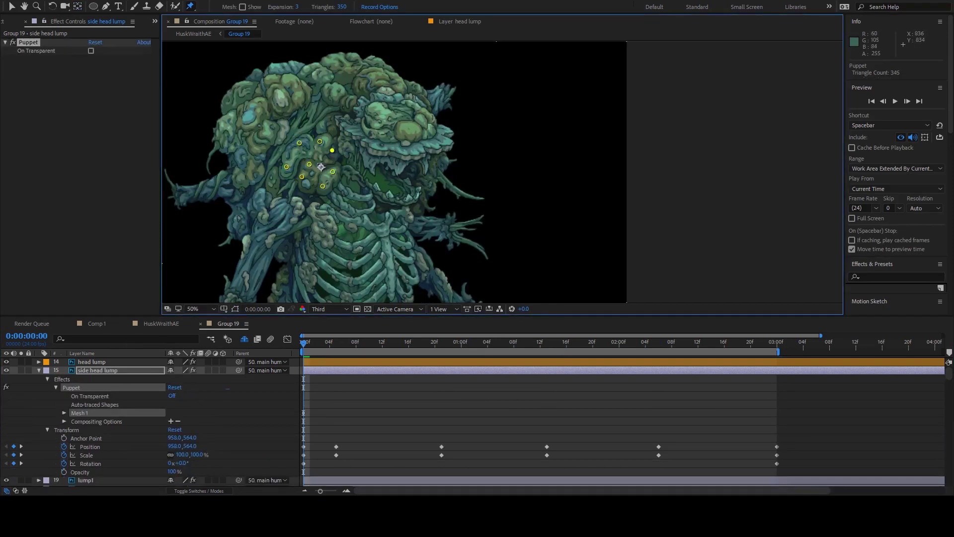
pyautogui.hotkey('ctrl', 'a')
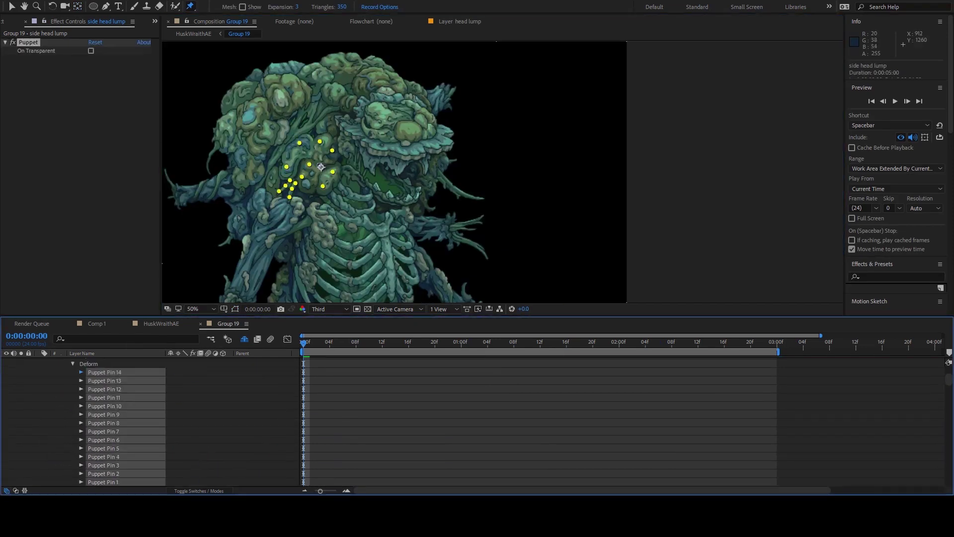
pyautogui.press('space')
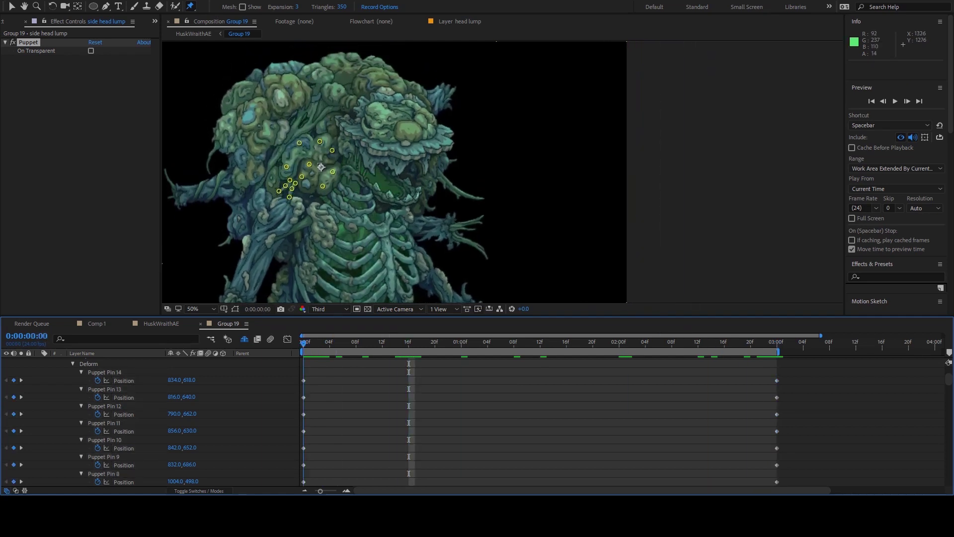
pyautogui.moveTo(289, 188); pyautogui.dragTo(289, 219)
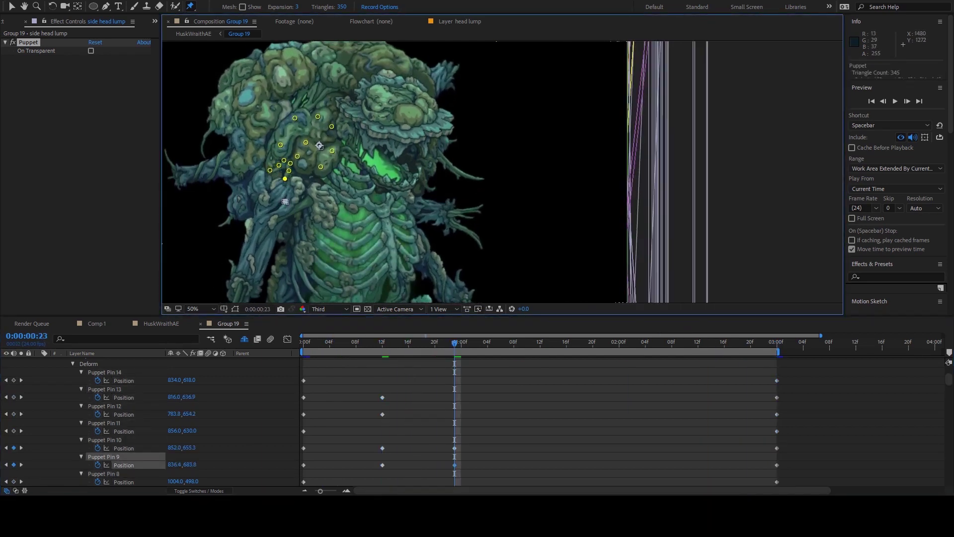
pyautogui.press('space')
pyautogui.moveTo(282, 179); pyautogui.dragTo(288, 195)
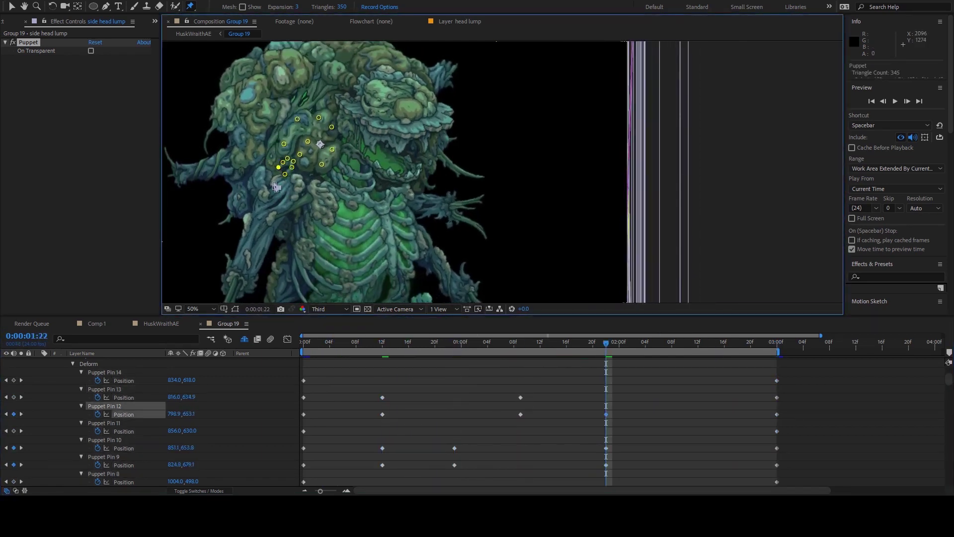
pyautogui.moveTo(321, 164); pyautogui.dragTo(322, 208)
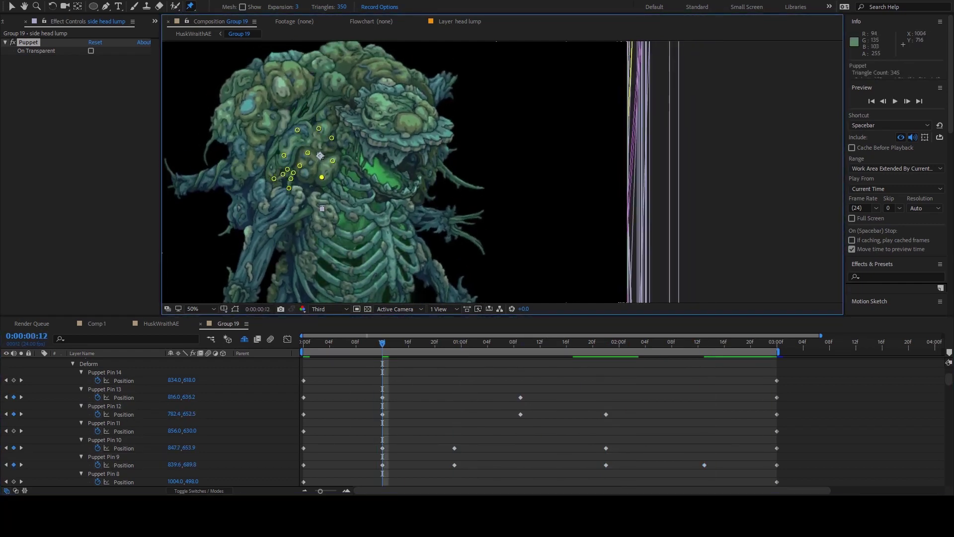
pyautogui.press('space')
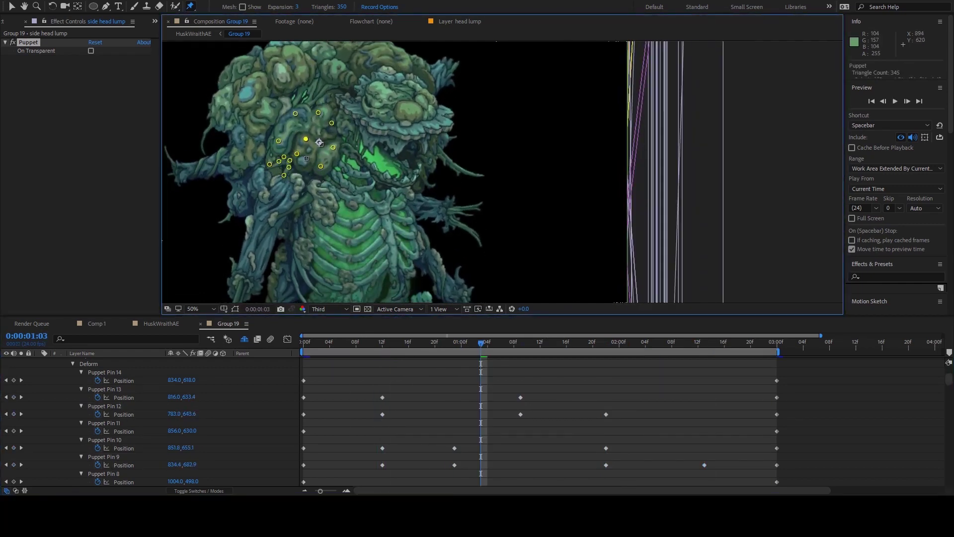
pyautogui.moveTo(319, 143); pyautogui.dragTo(319, 142)
# Step: Preview the pinned lump wobble over a short range, then over the full loop
pyautogui.press('space')
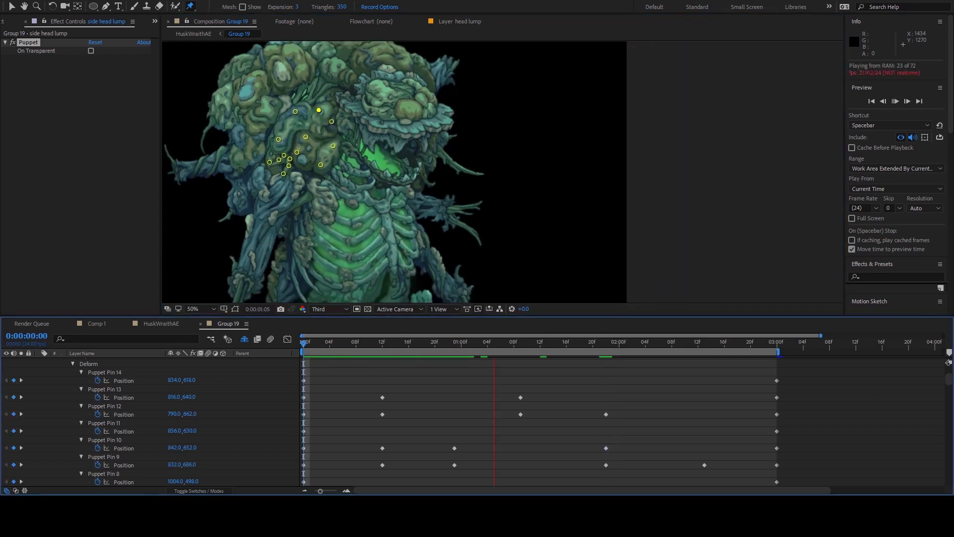
pyautogui.press('space')
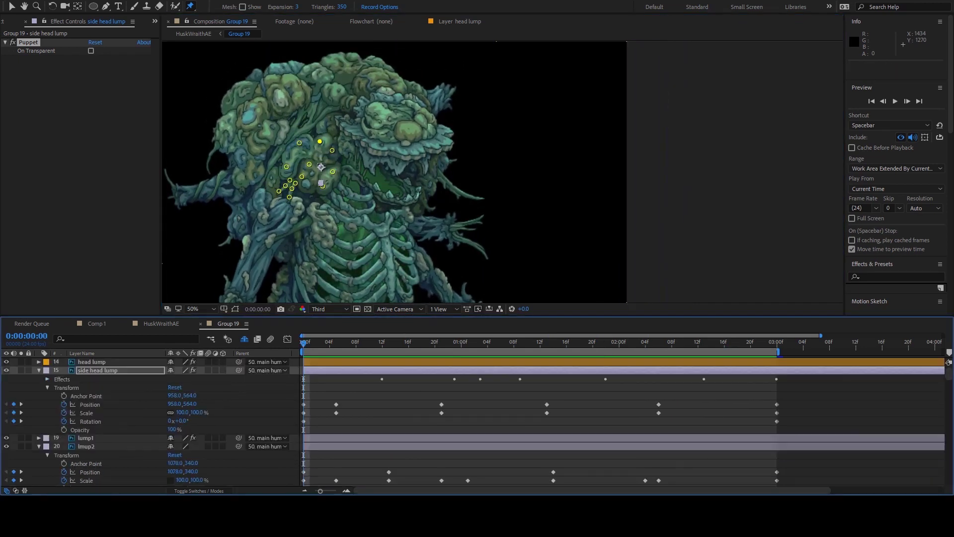
pyautogui.press('space')
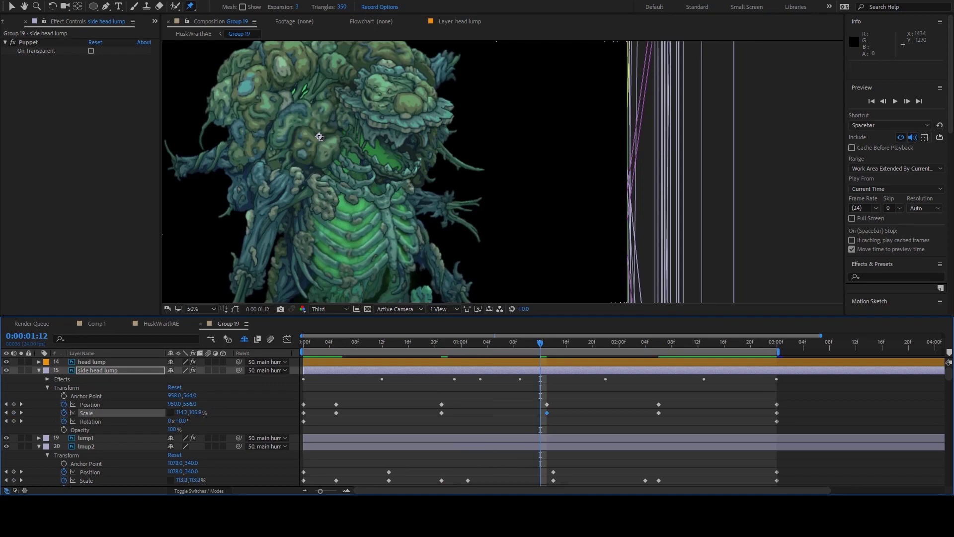
pyautogui.press('b')
pyautogui.press('n')
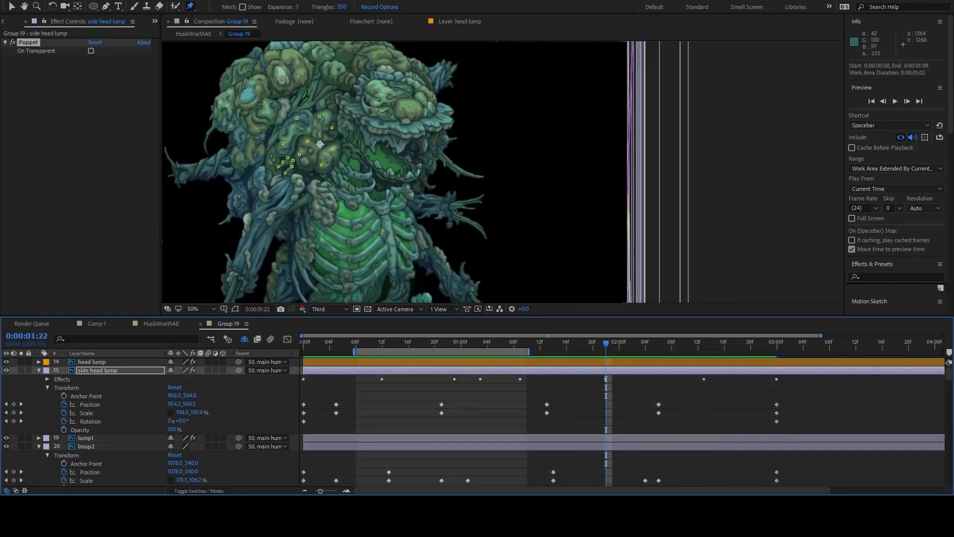
pyautogui.click(320, 144)
pyautogui.press(',')
pyautogui.press('Home')
pyautogui.press('space')
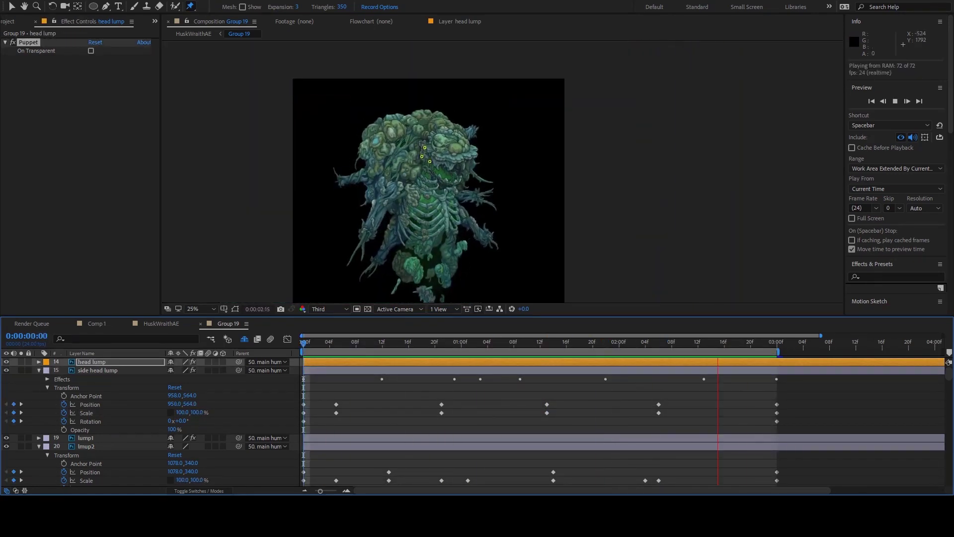
# Step: Collapse all layers, select head flat, and open it in its own Layer panel
pyautogui.press('space')
pyautogui.scroll(-3)
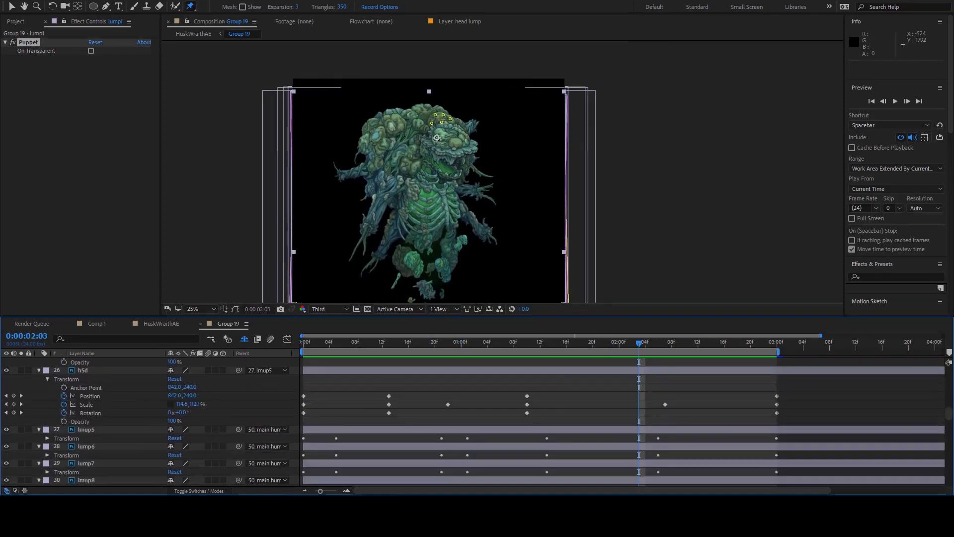
pyautogui.hotkey('ctrl', 'a')
pyautogui.press('u')
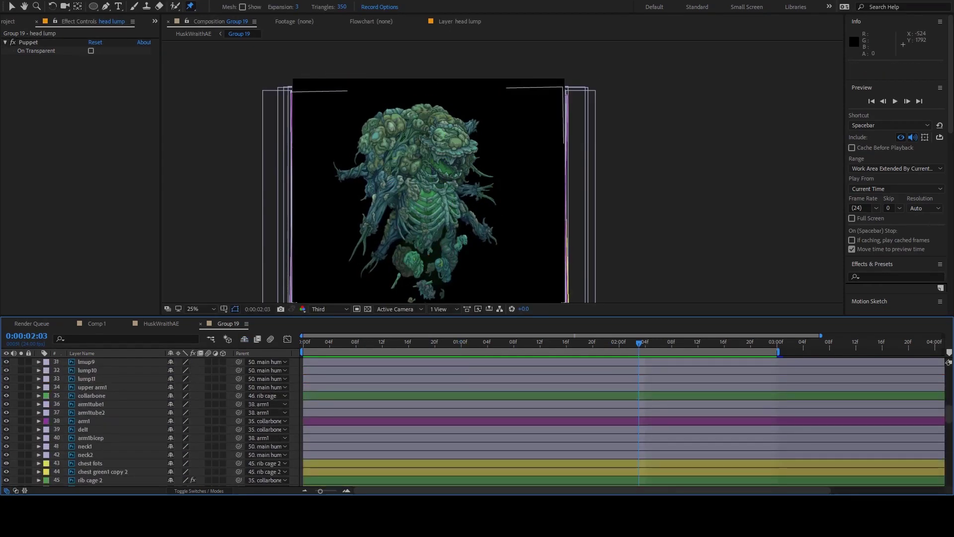
pyautogui.click(450, 146)
pyautogui.press('u')
pyautogui.press('Home')
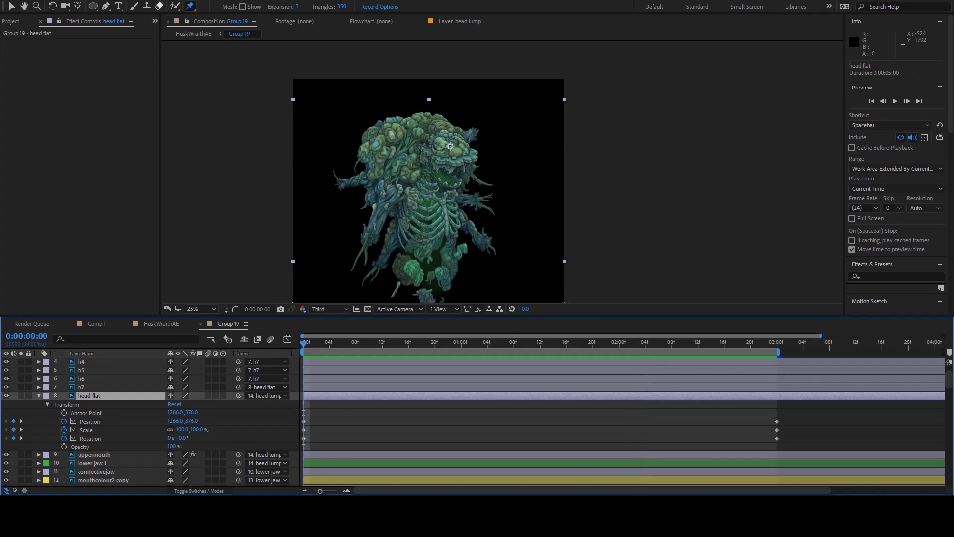
pyautogui.doubleClick(450, 147)
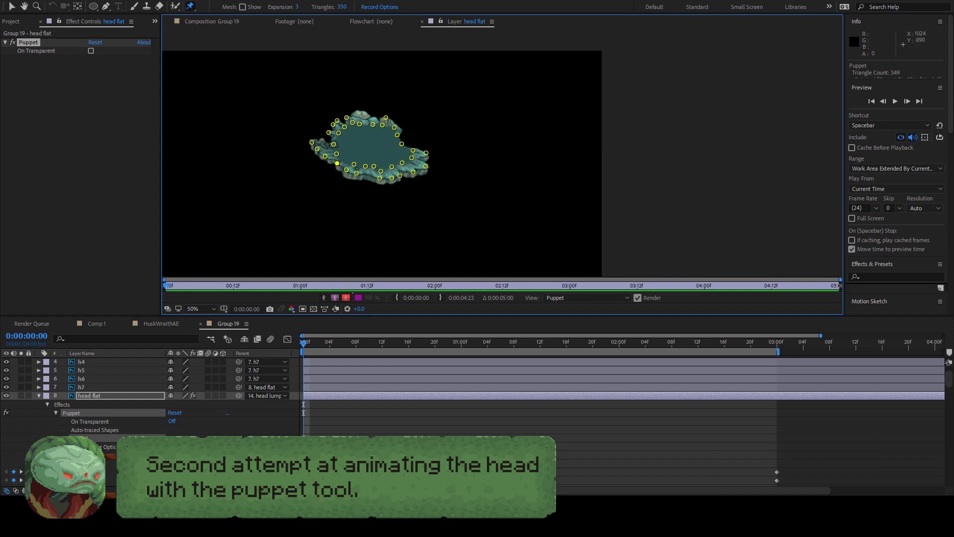
# Step: Reveal head flat's puppet pin keyframes, hide all but the two head layers, and expand head flat
pyautogui.press('u')
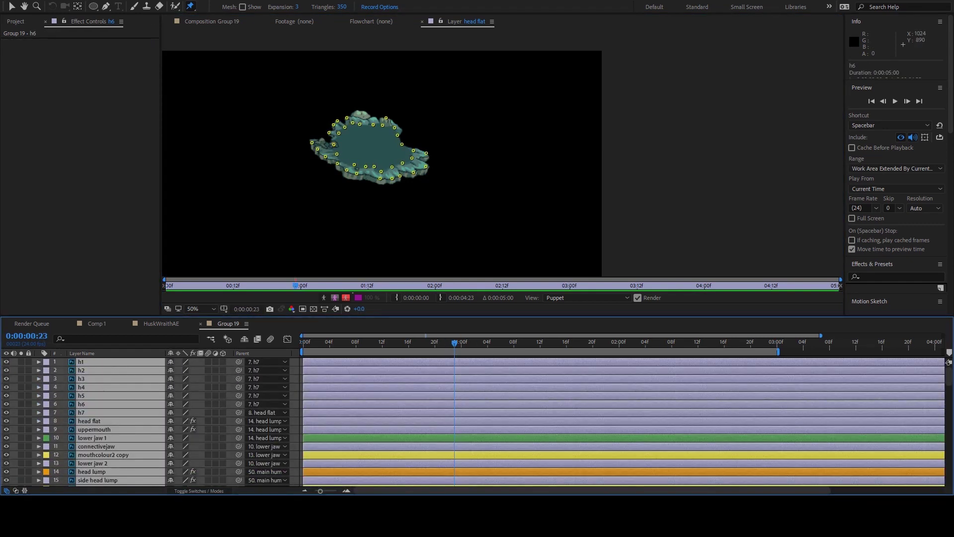
pyautogui.click(244, 339)
pyautogui.click(92, 370)
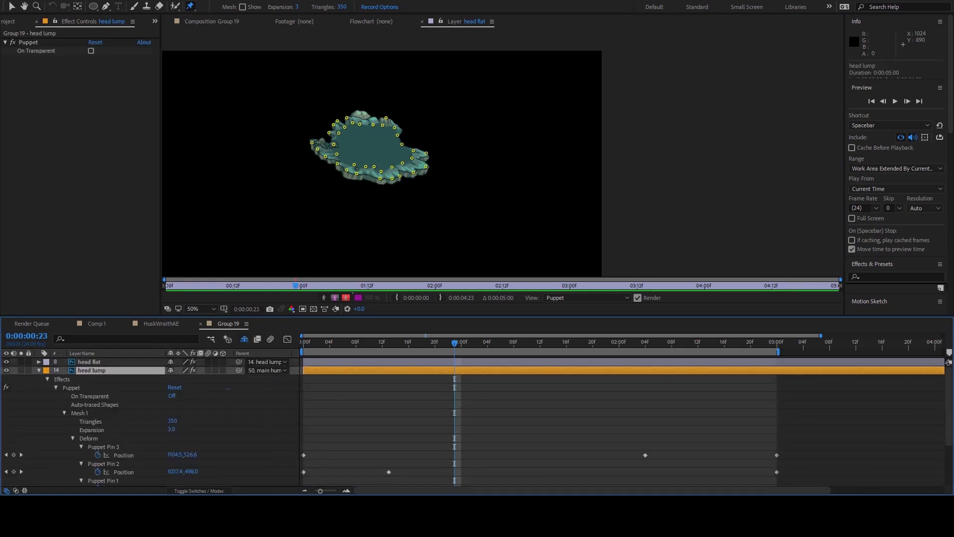
pyautogui.click(39, 362)
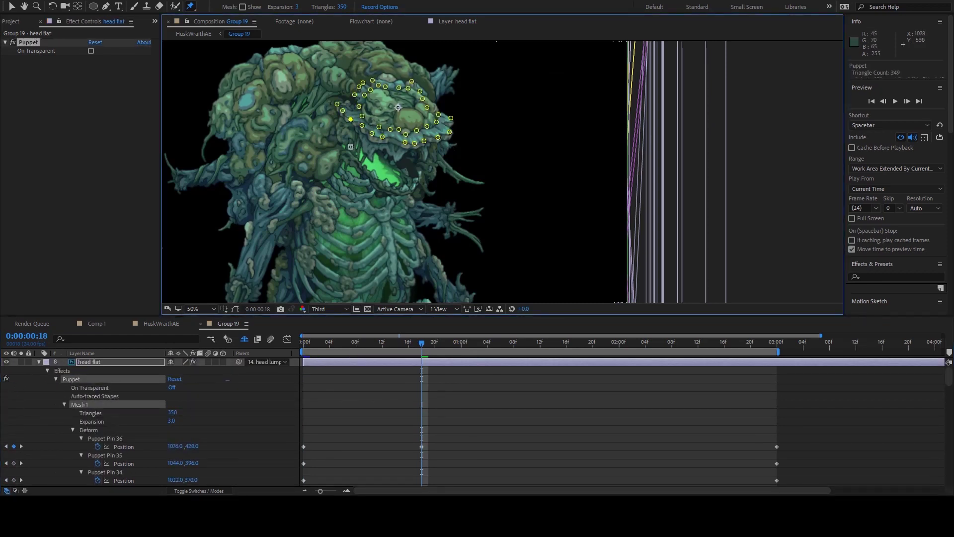
# Step: Keyframe head flat's edge pins at 1:08, 1:21 and 2:08, then preview the head wobble
pyautogui.press('space')
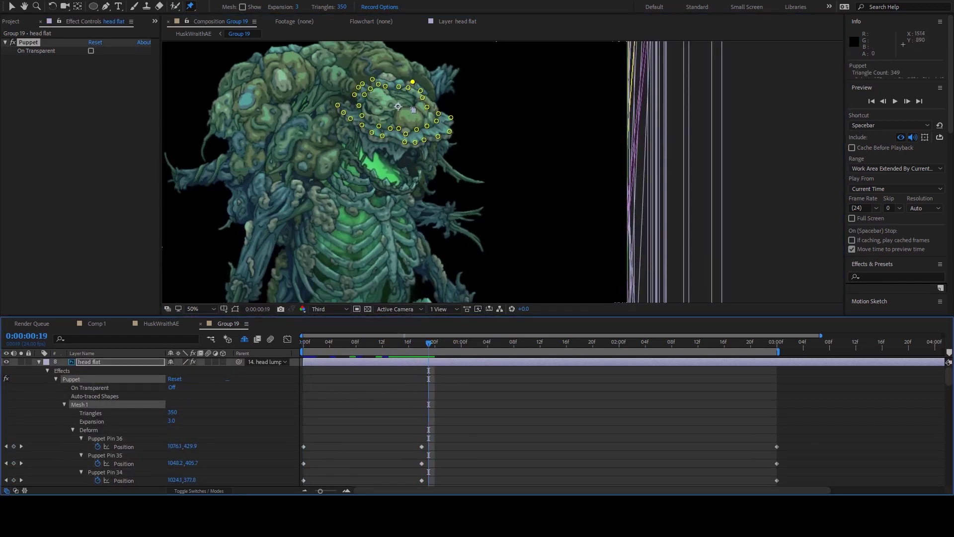
pyautogui.scroll(-3)
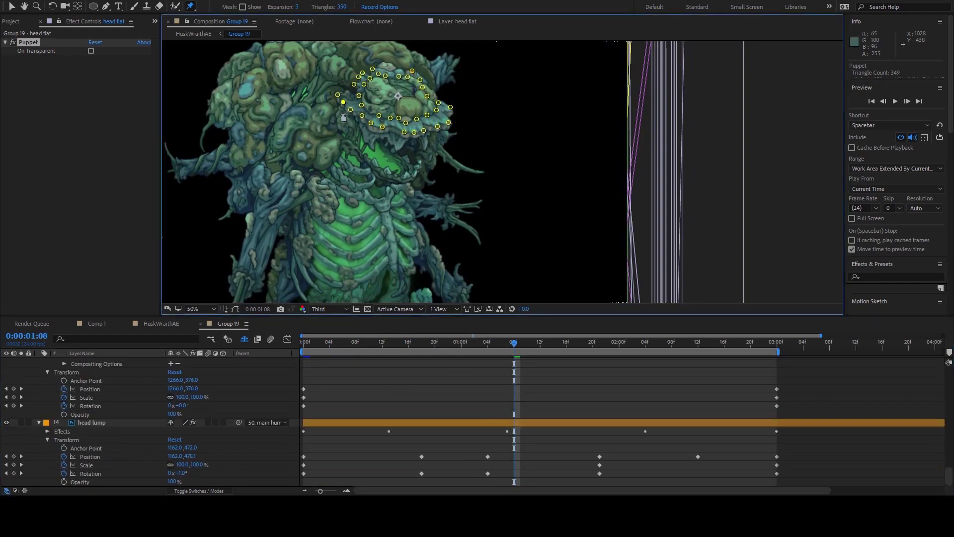
pyautogui.press('space')
pyautogui.press('space')
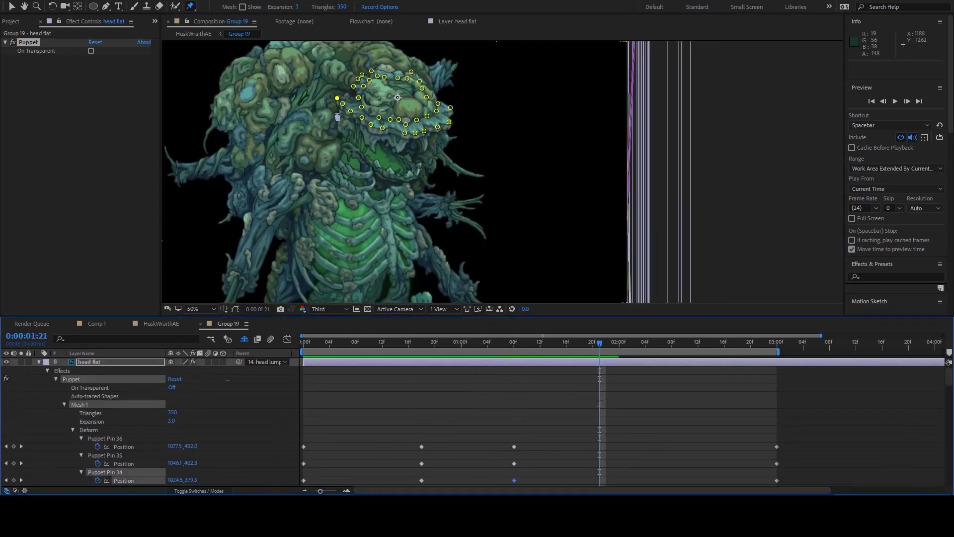
pyautogui.click(350, 110)
pyautogui.click(358, 97)
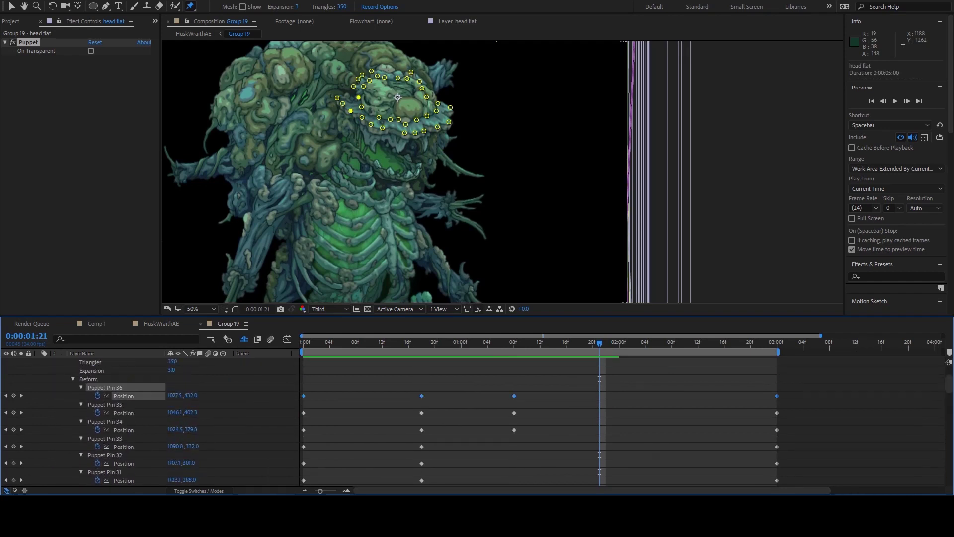
pyautogui.scroll(3)
pyautogui.moveTo(53, 415); pyautogui.dragTo(125, 484)
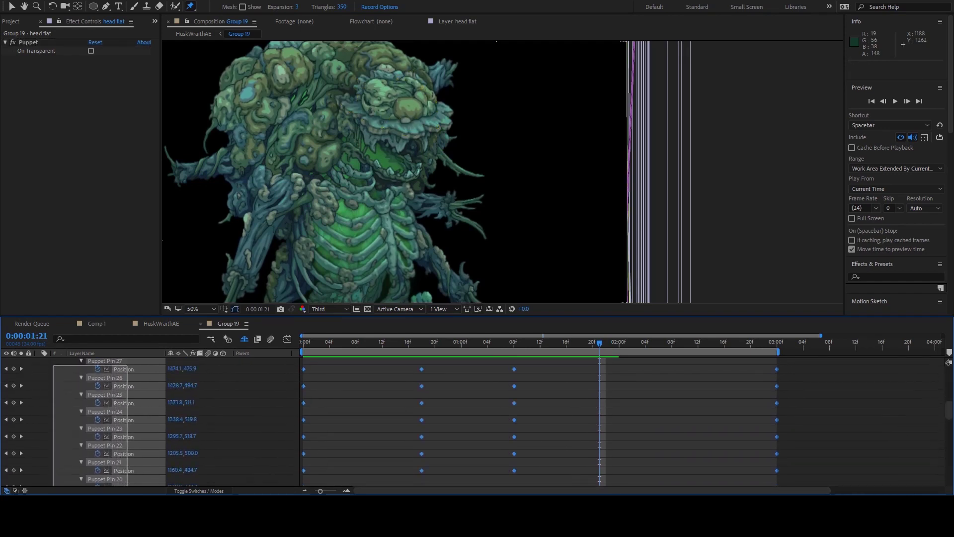
pyautogui.press('space')
pyautogui.press('space')
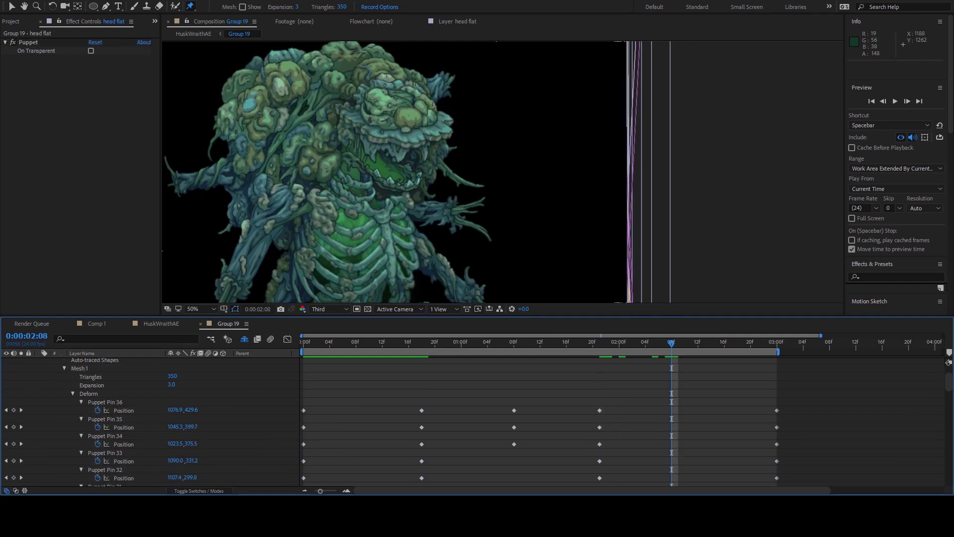
pyautogui.click(450, 115)
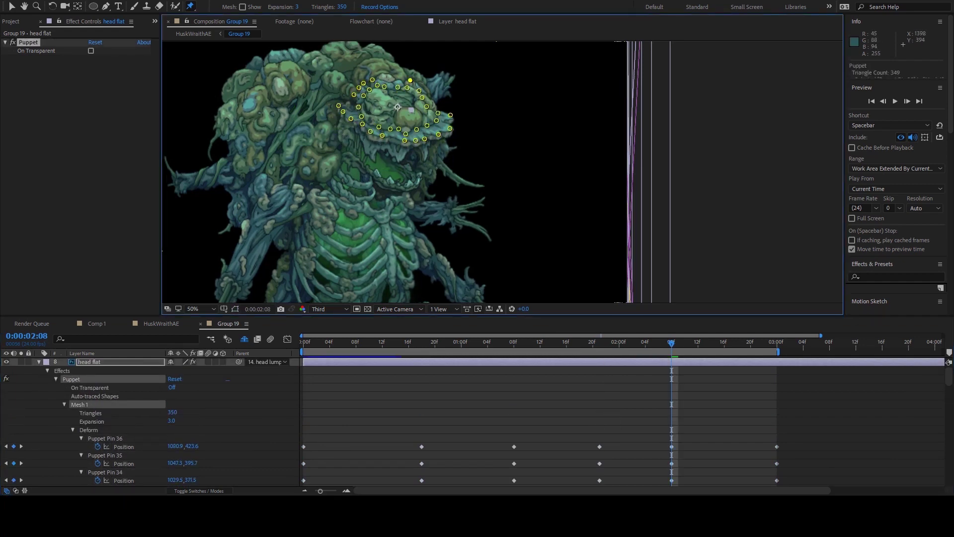
pyautogui.press('space')
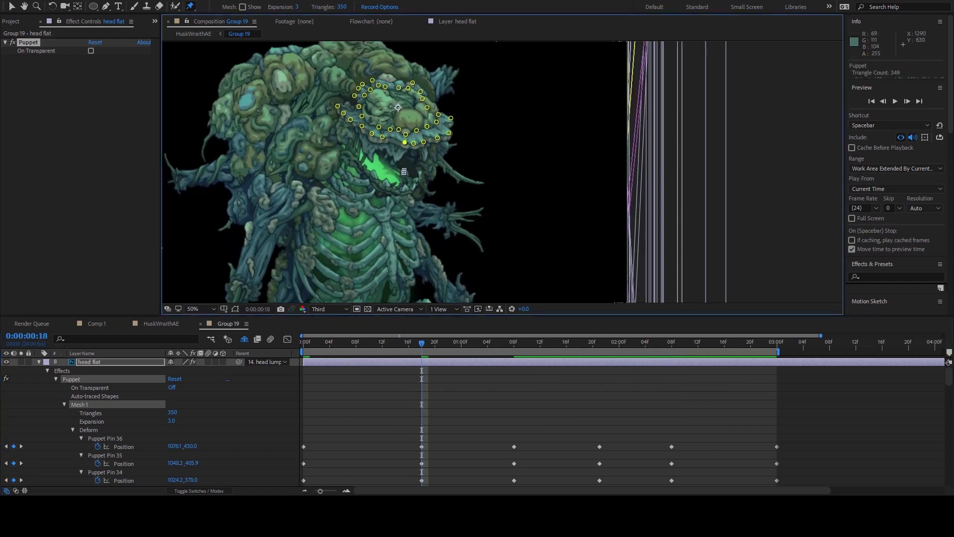
pyautogui.press('space')
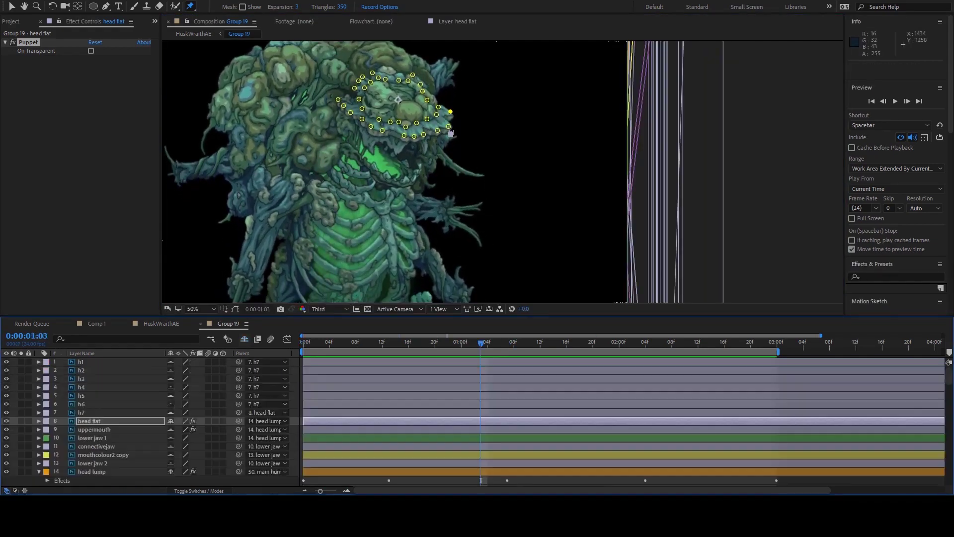
pyautogui.press('KP_5')
pyautogui.press(',')
pyautogui.press('space')
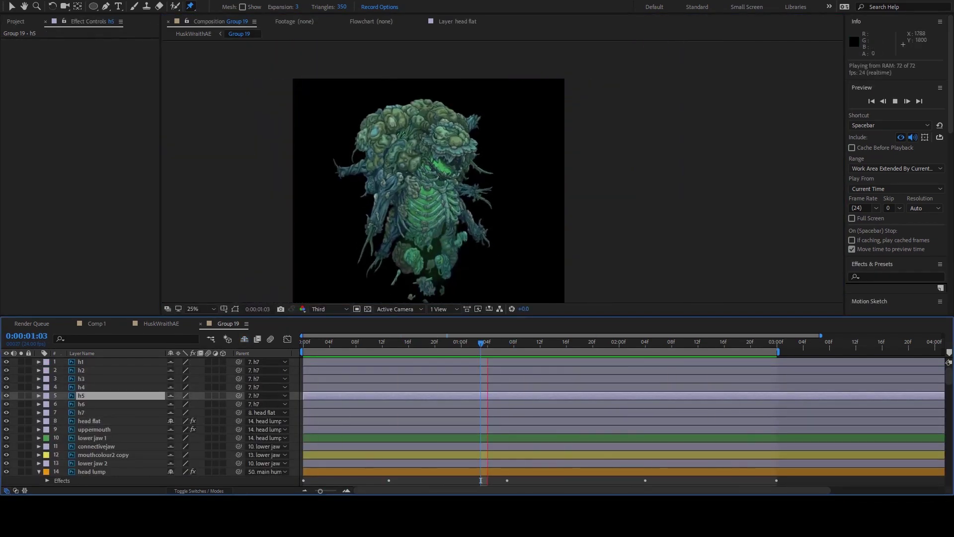
pyautogui.press('space')
pyautogui.press('KP_1')
pyautogui.press('KP_0')
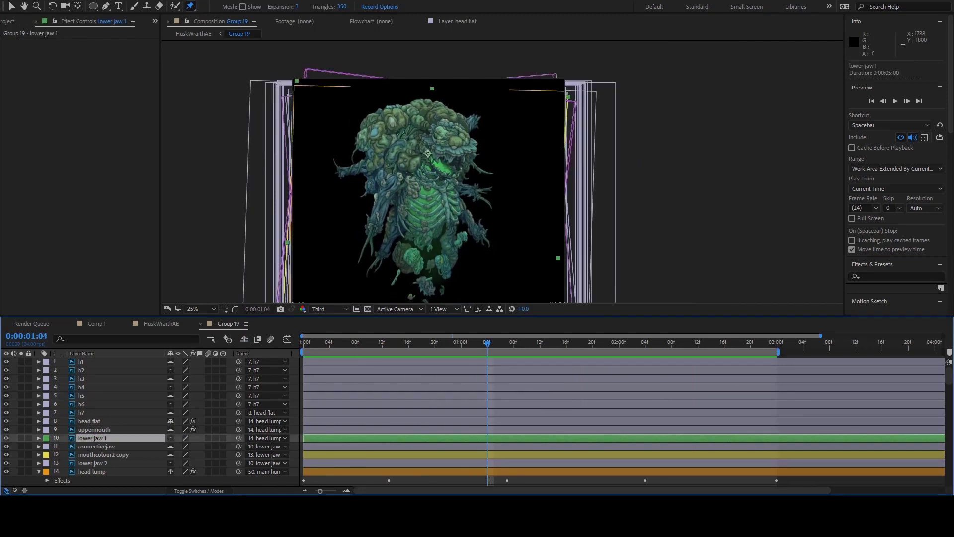
pyautogui.press('x')
pyautogui.press('space')
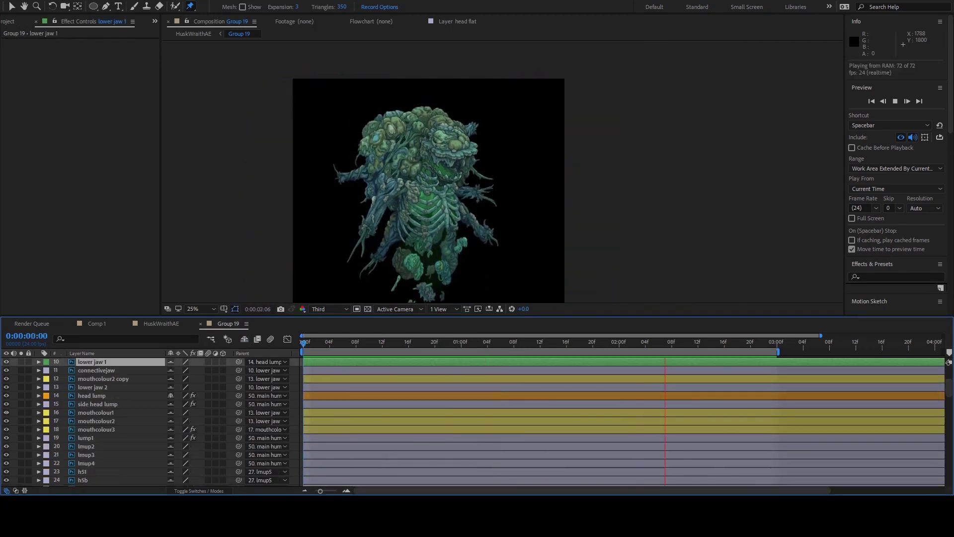
pyautogui.press('space')
pyautogui.press('KP_3')
pyautogui.press('KP_3')
pyautogui.press('KP_3')
pyautogui.press('KP_4')
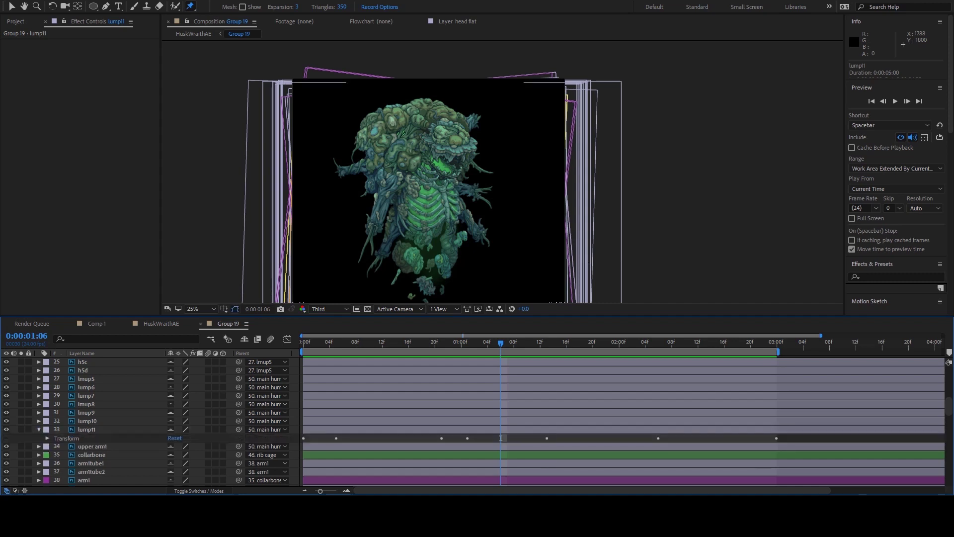
pyautogui.press('Home')
pyautogui.press('u')
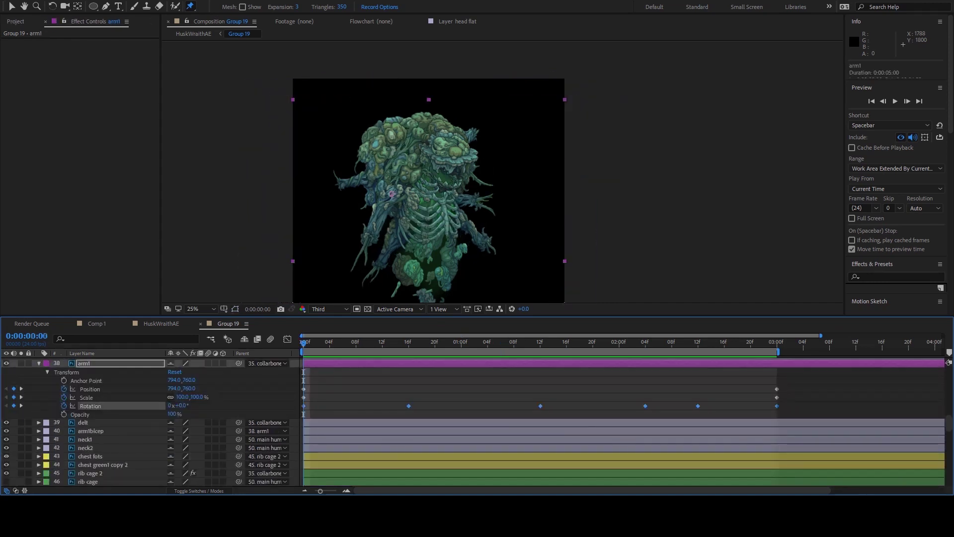
pyautogui.press('x')
pyautogui.press('space')
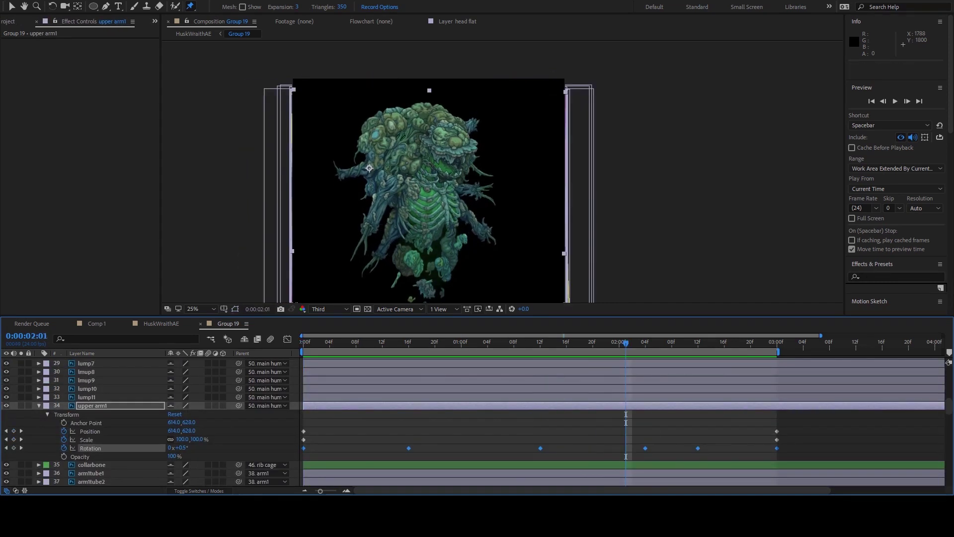
pyautogui.press('u')
pyautogui.hotkey('ctrl', 'Down')
pyautogui.hotkey('ctrl', 'Down')
pyautogui.hotkey('ctrl', 'Down')
pyautogui.hotkey('ctrl', 'Down')
pyautogui.hotkey('ctrl', 'Down')
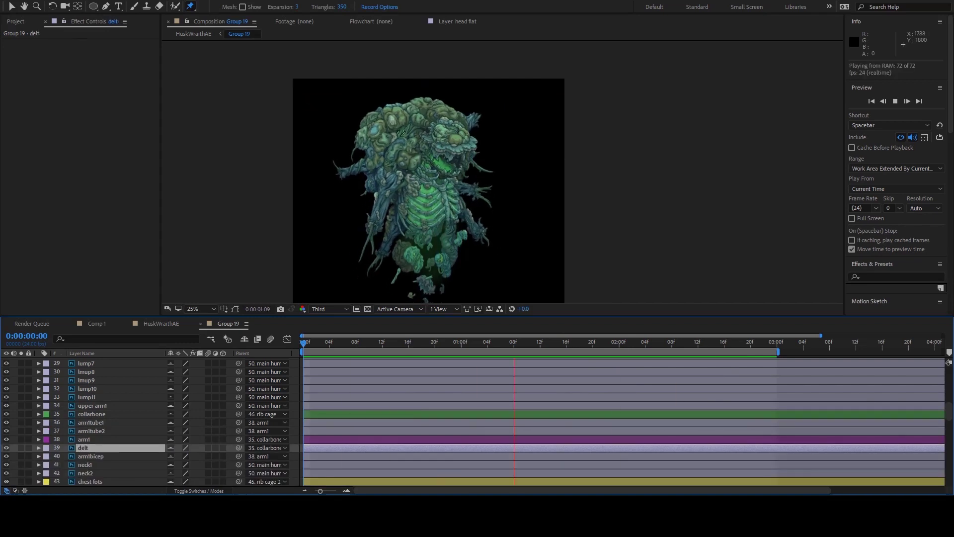
pyautogui.press('space')
pyautogui.scroll(-3)
# Step: Duplicate the main hump layer to create main hump 2
pyautogui.click(92, 439)
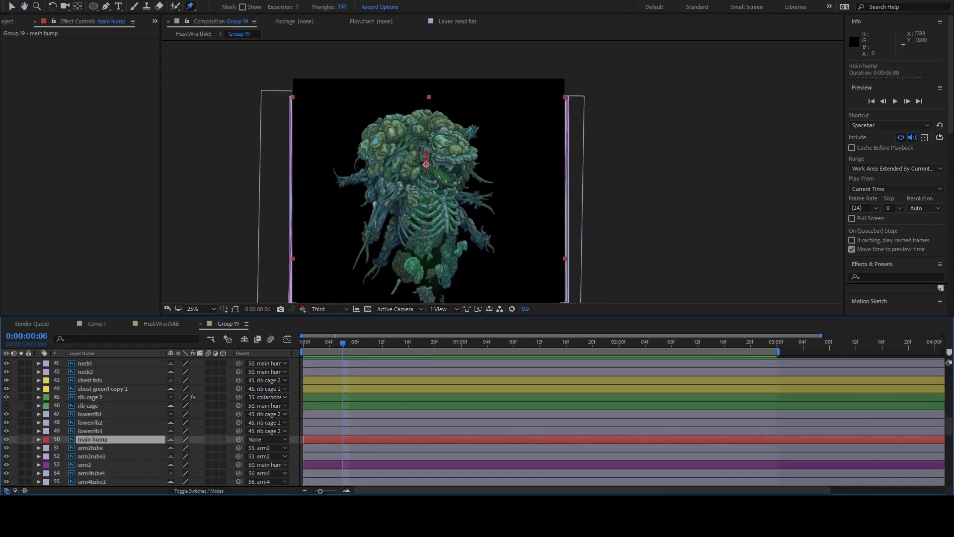
pyautogui.press('u')
pyautogui.press('Return')
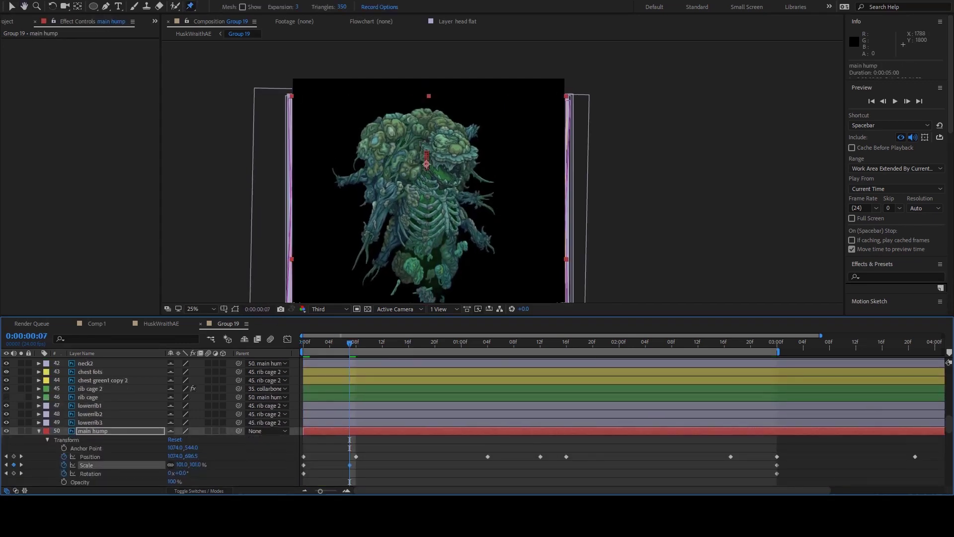
pyautogui.hotkey('ctrl', 'c')
pyautogui.hotkey('ctrl', 'v')
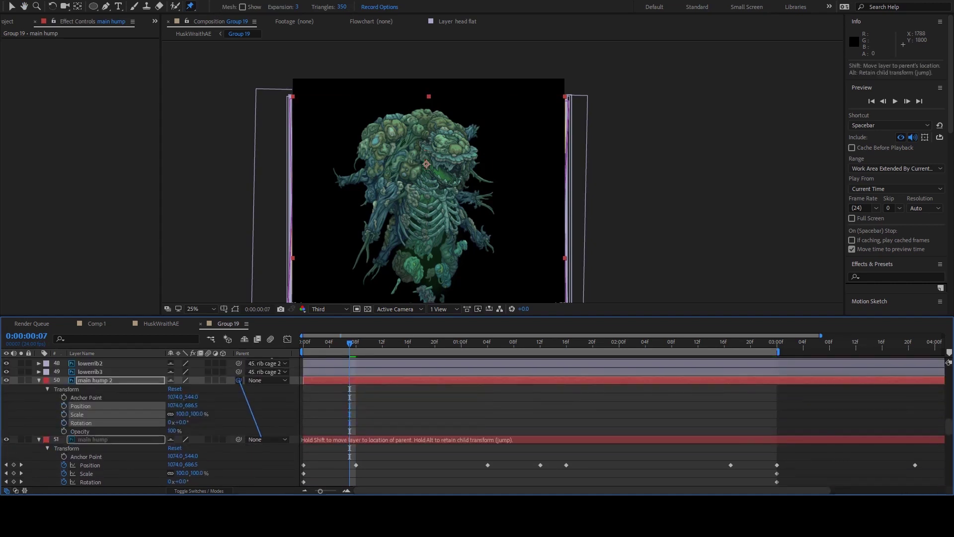
# Step: Select the lump layers through lump11 and parent them to main hump 2
pyautogui.click(85, 437)
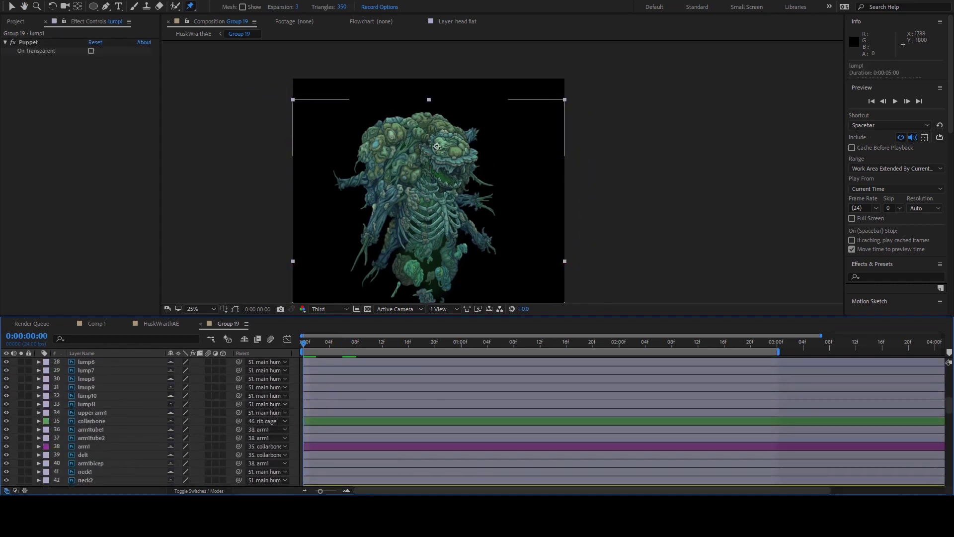
pyautogui.scroll(-3)
pyautogui.click(93, 463)
pyautogui.click(93, 463)
pyautogui.click(83, 369)
pyautogui.click(83, 387)
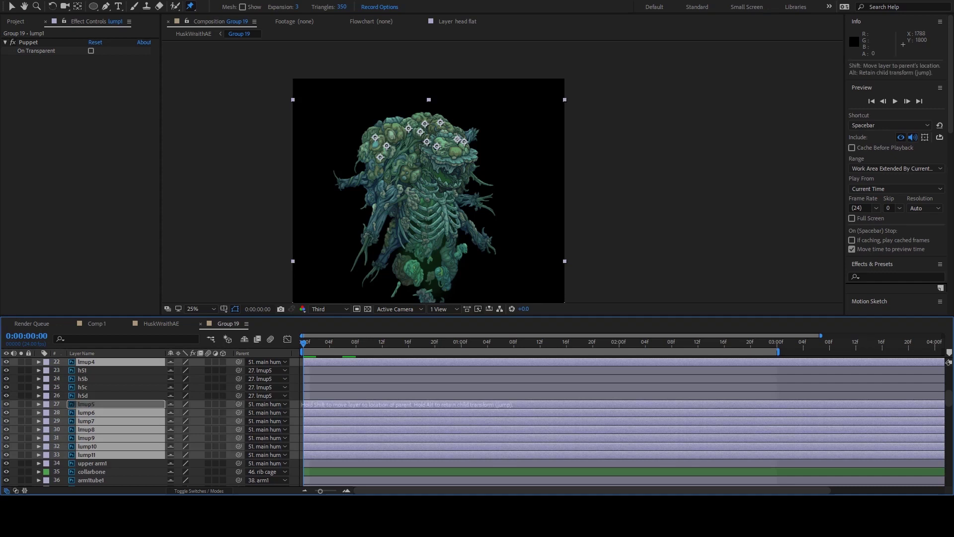
pyautogui.click(426, 167)
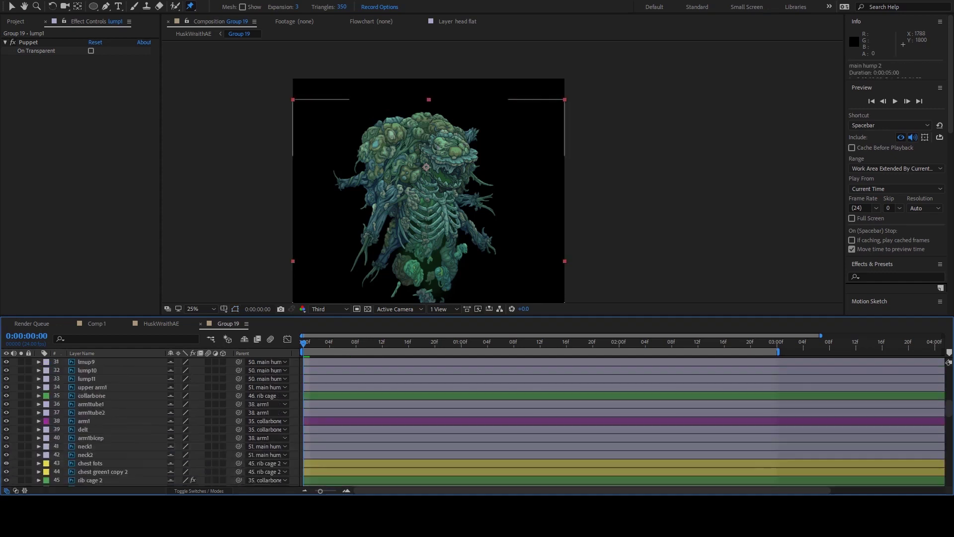
# Step: Paste main hump's Scale keyframes onto main hump 2, set a 101% key, and preview the pulse
pyautogui.press('u')
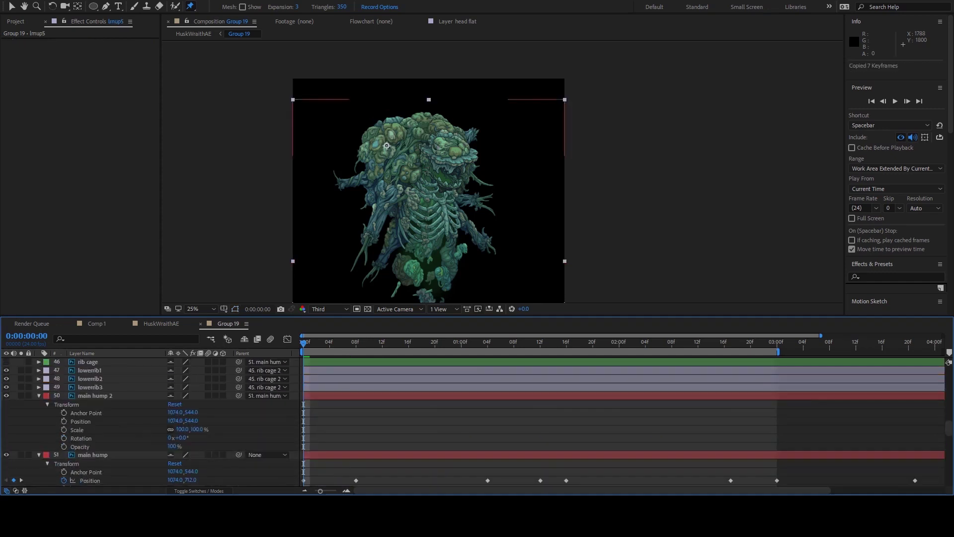
pyautogui.press('space')
pyautogui.hotkey('ctrl', 'z')
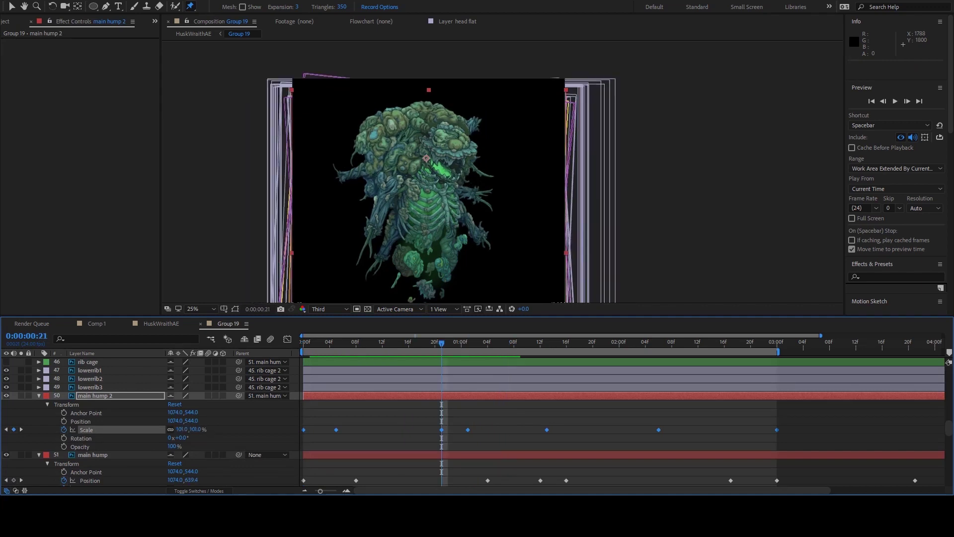
pyautogui.press('Return')
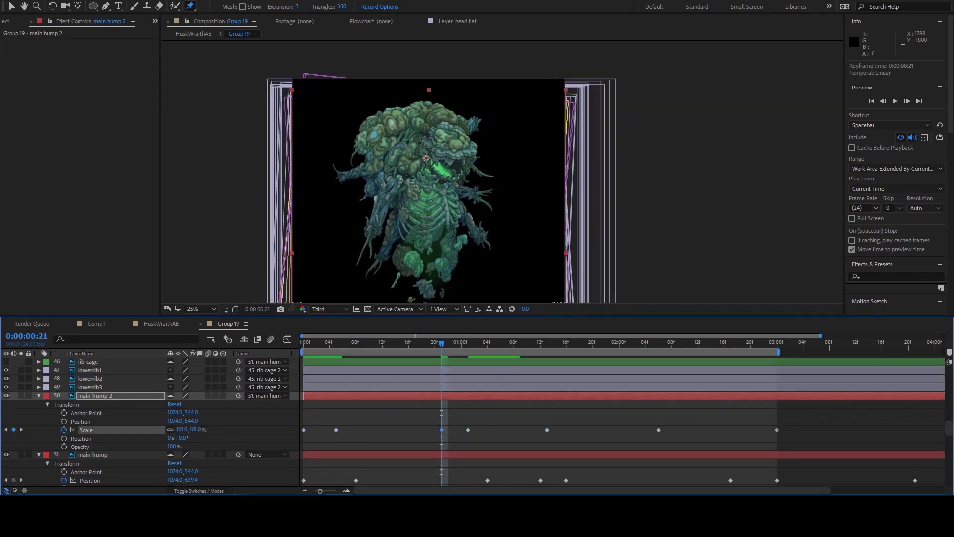
pyautogui.press('k')
pyautogui.press('Return')
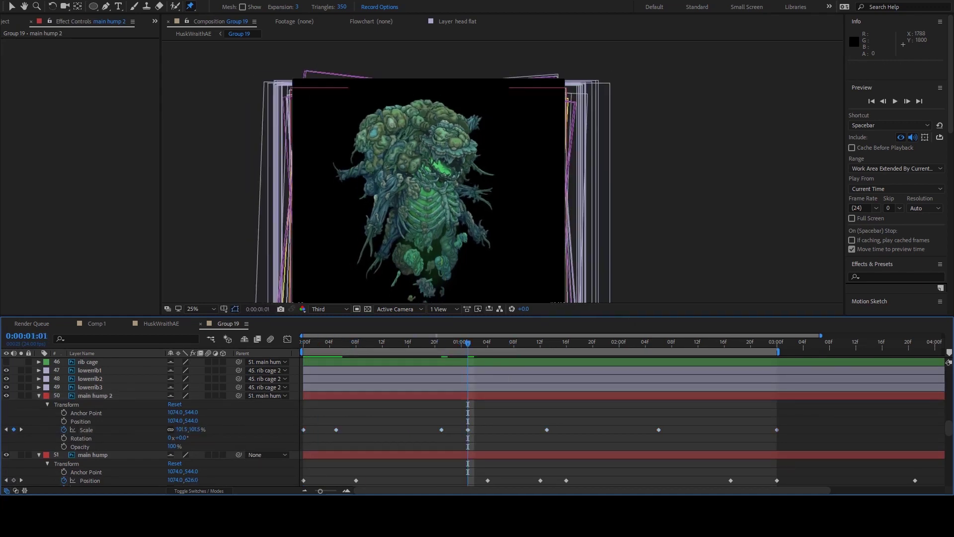
pyautogui.press('k')
pyautogui.hotkey('ctrl', 'v')
pyautogui.press('k')
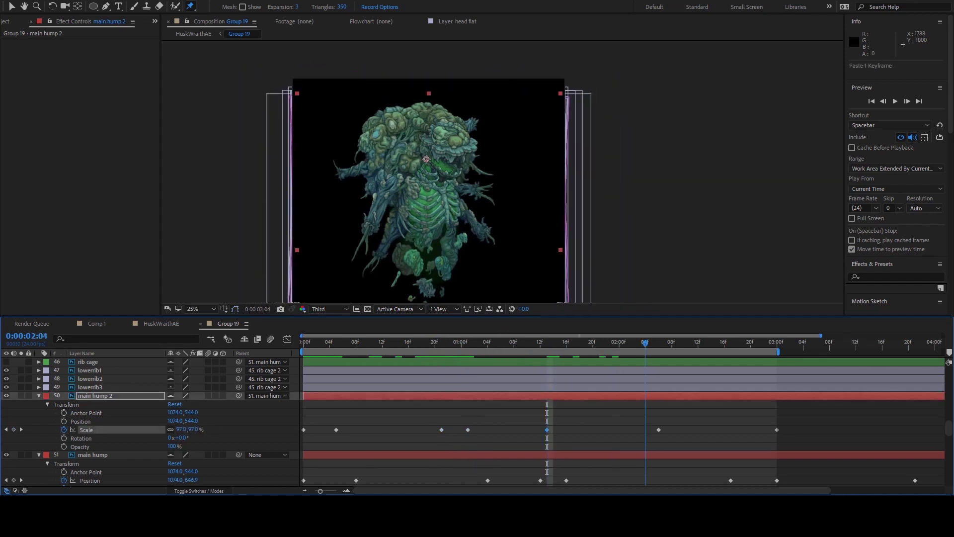
pyautogui.click(200, 429)
pyautogui.press('space')
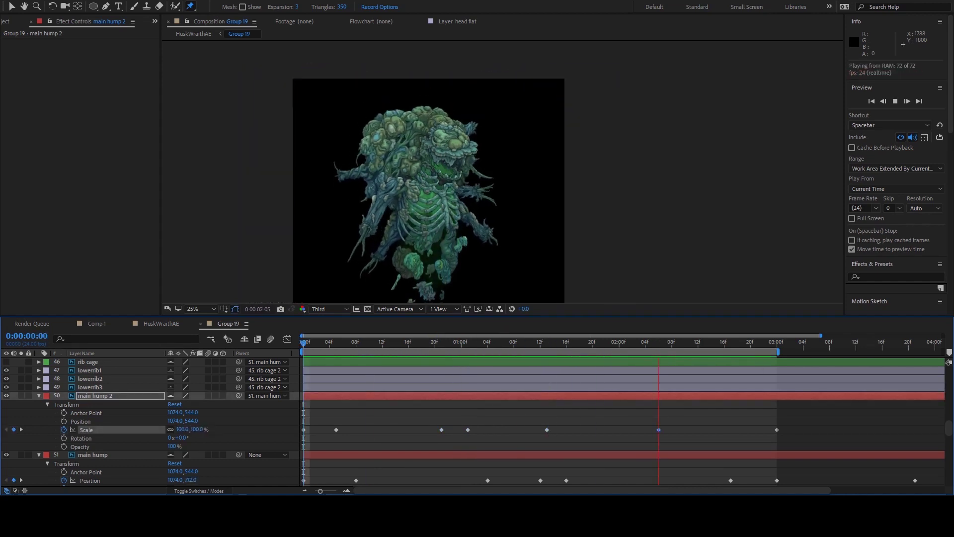
pyautogui.press(',')
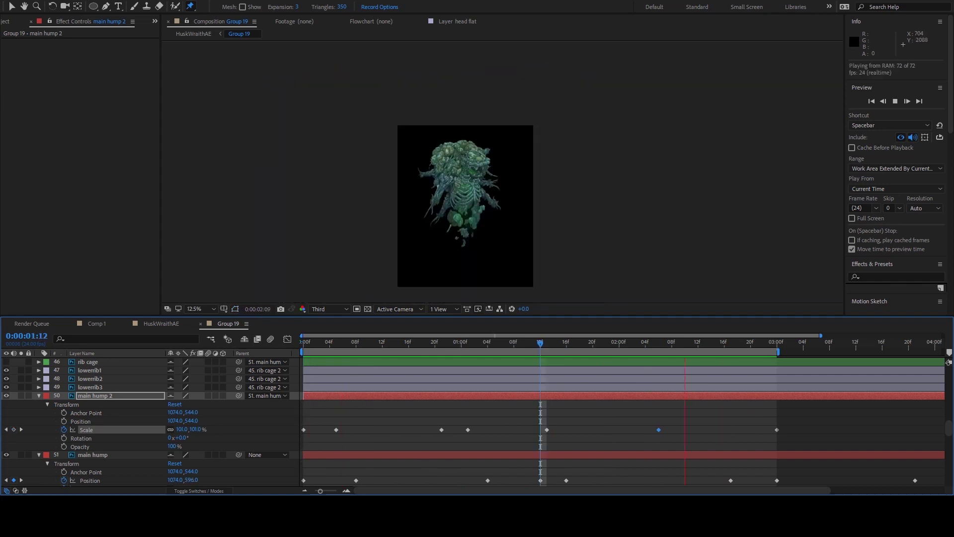
# Step: Select the chest green1 copy 2 glow layer and go to its 1:07 Mask Path keyframe
pyautogui.hotkey('ctrl', 'a')
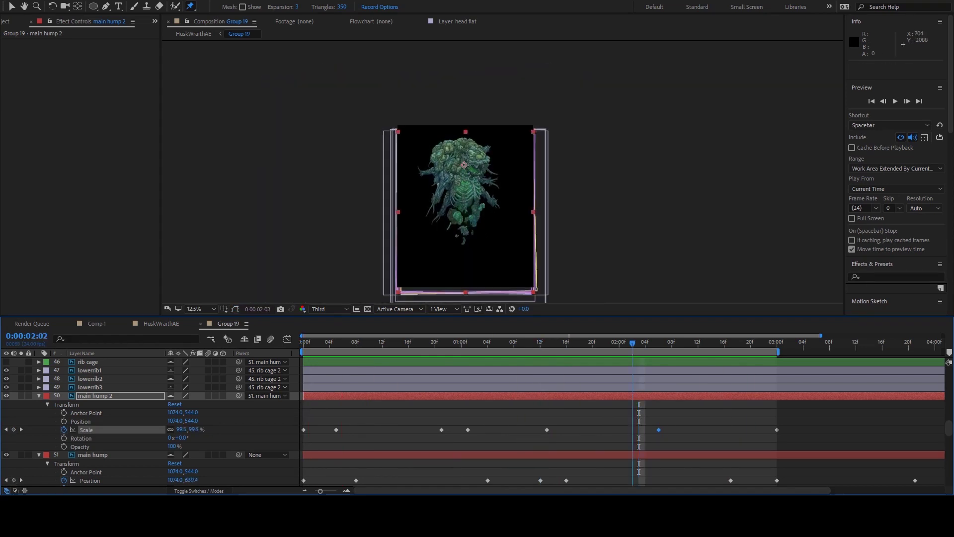
pyautogui.press('space')
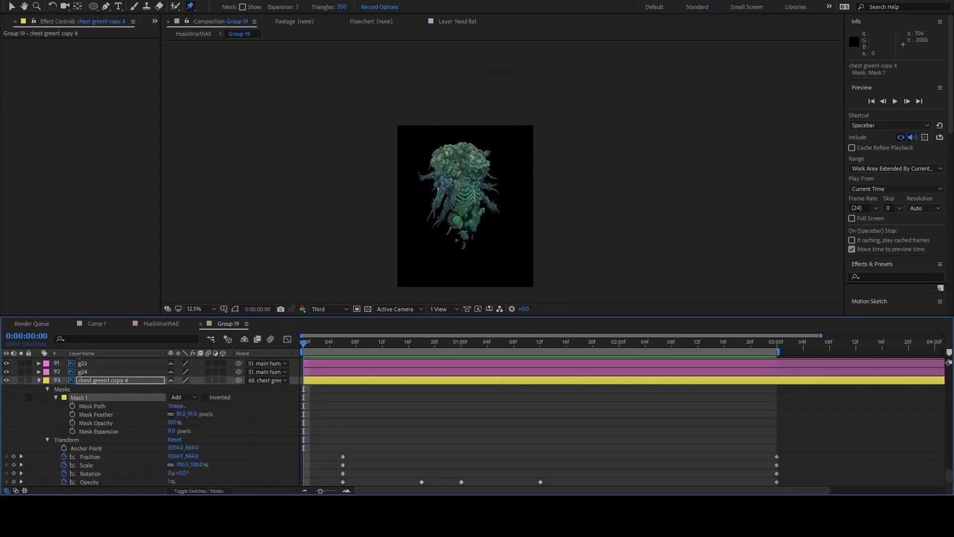
pyautogui.hotkey('ctrl', 'Down')
pyautogui.click(94, 431)
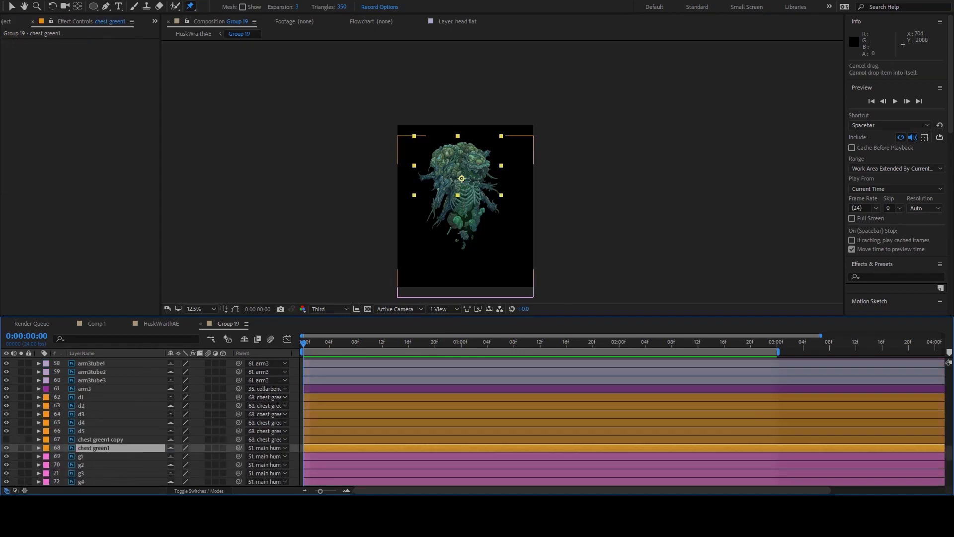
pyautogui.click(469, 179)
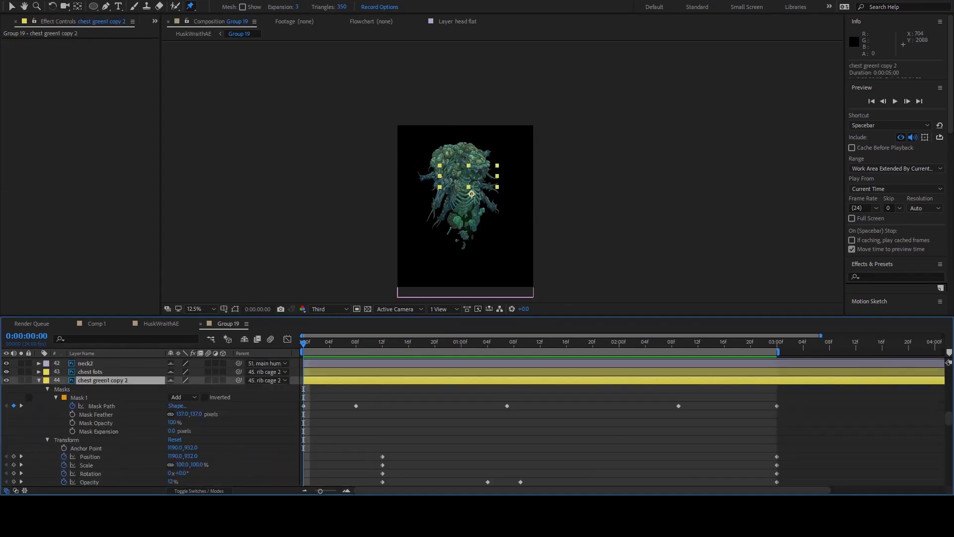
pyautogui.moveTo(398, 342); pyautogui.dragTo(507, 341)
pyautogui.press('.')
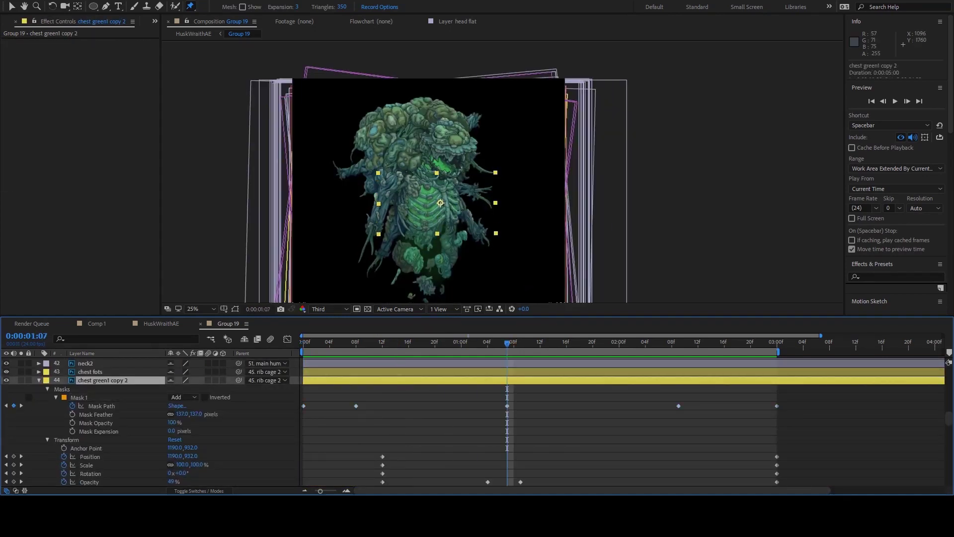
# Step: Reshape the chest glow mask with the Selection tool and preview the glow animation
pyautogui.press('v')
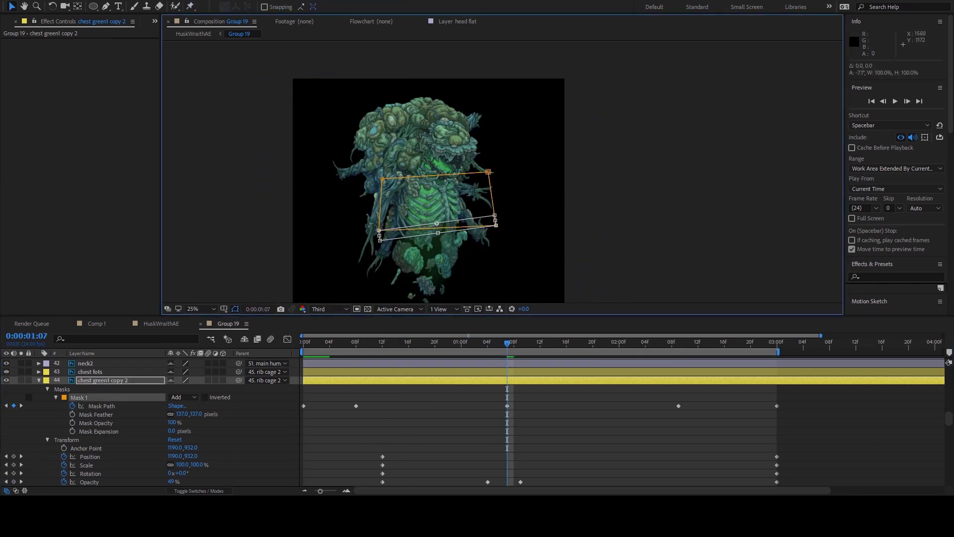
pyautogui.press('space')
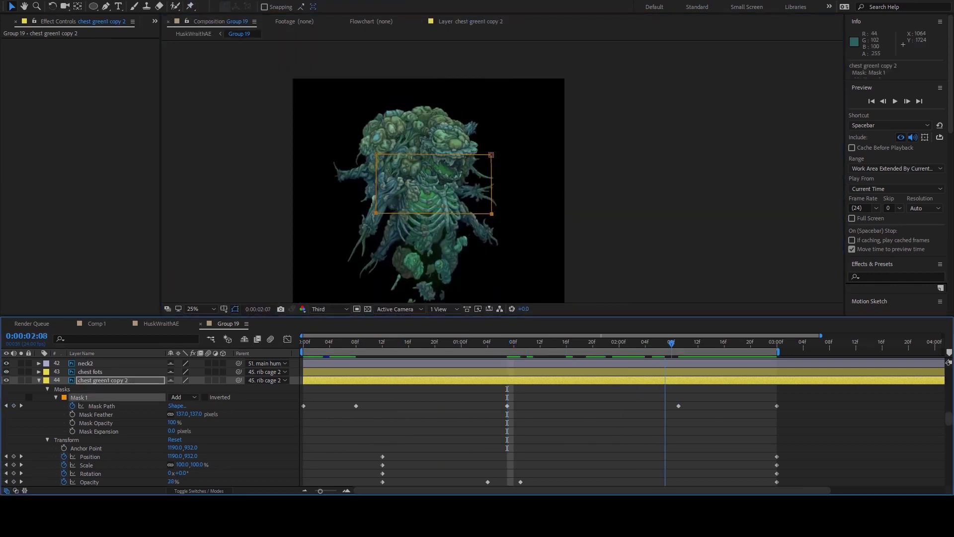
pyautogui.press(',')
pyautogui.hotkey('ctrl', 'Up')
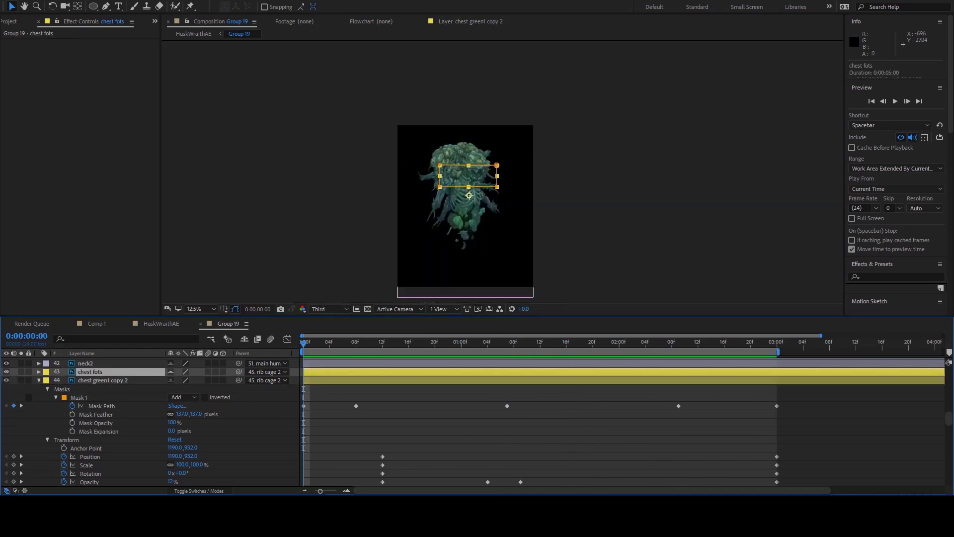
pyautogui.hotkey('ctrl', 'Up')
pyautogui.press('space')
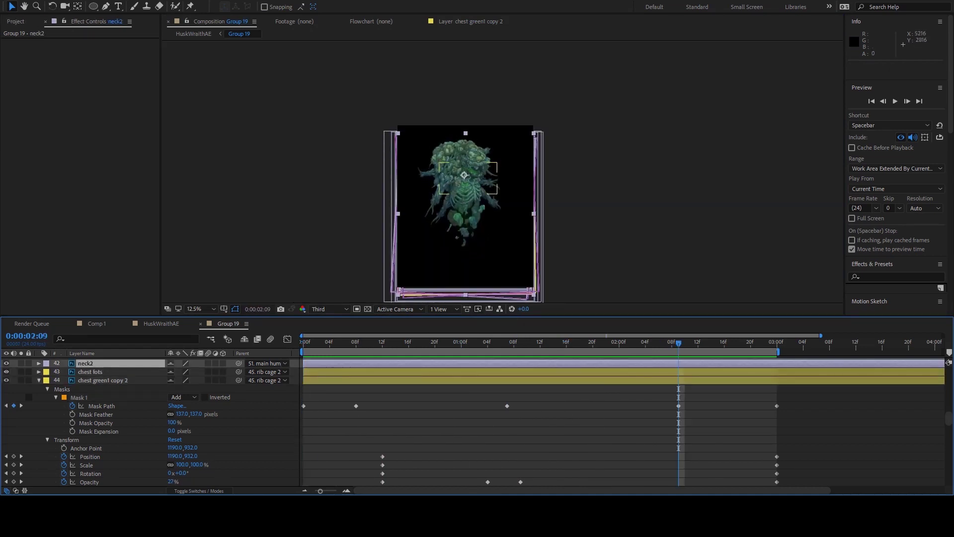
# Step: Rotate neck1 to 12.4° at 1:00 and add a near-zero Rotation keyframe later
pyautogui.press('.')
pyautogui.hotkey('ctrl', 'Up')
pyautogui.click(395, 342)
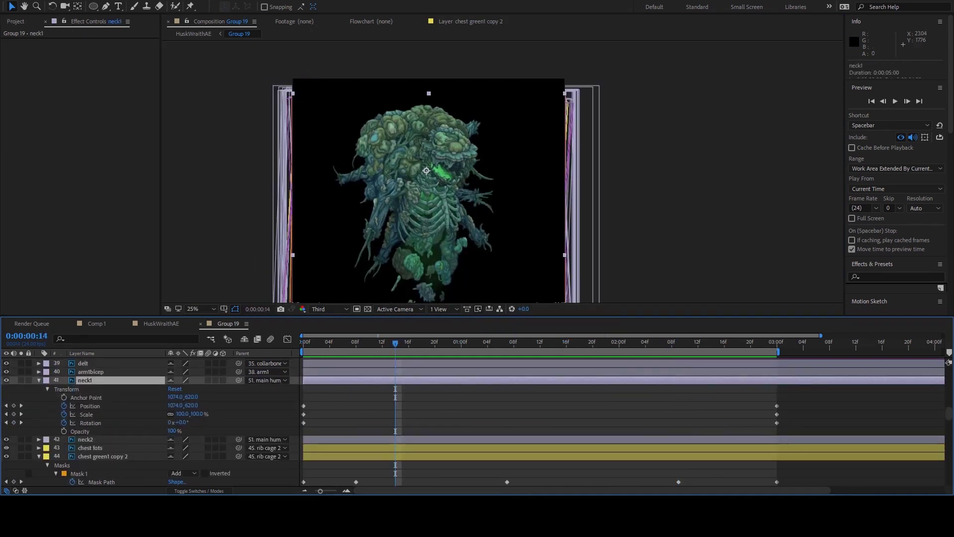
pyautogui.press('w')
pyautogui.moveTo(579, 299); pyautogui.dragTo(491, 302)
pyautogui.hotkey('shift', 'pagedown')
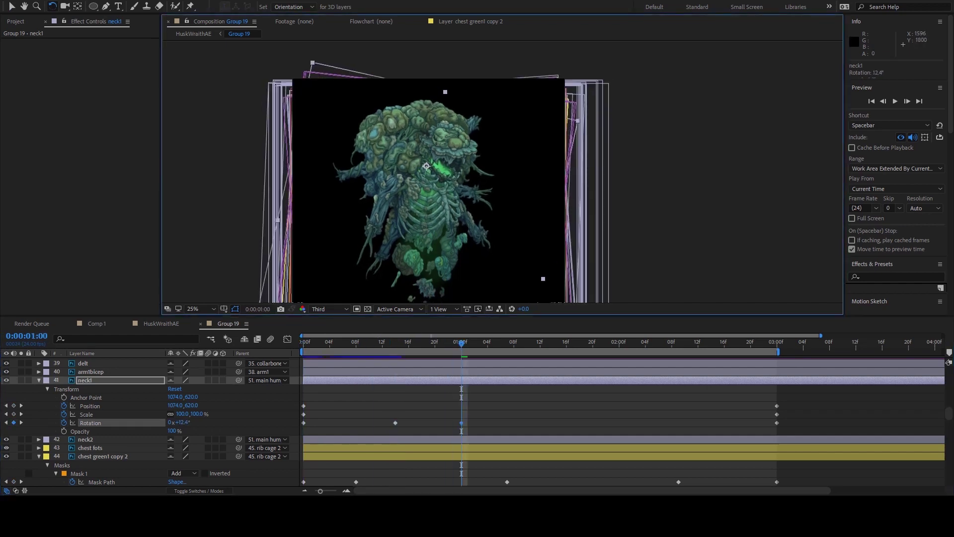
pyautogui.hotkey('shift', 'pagedown')
pyautogui.hotkey('shift', 'pagedown')
pyautogui.press('space')
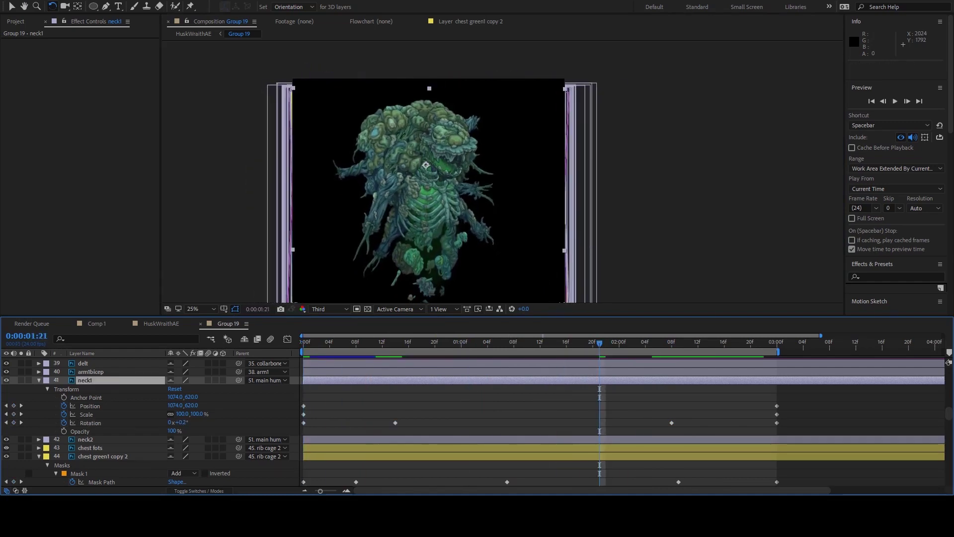
# Step: Preview the neck sway, then select the main hump 2 layer
pyautogui.hotkey('ctrl', 'Down')
pyautogui.press('space')
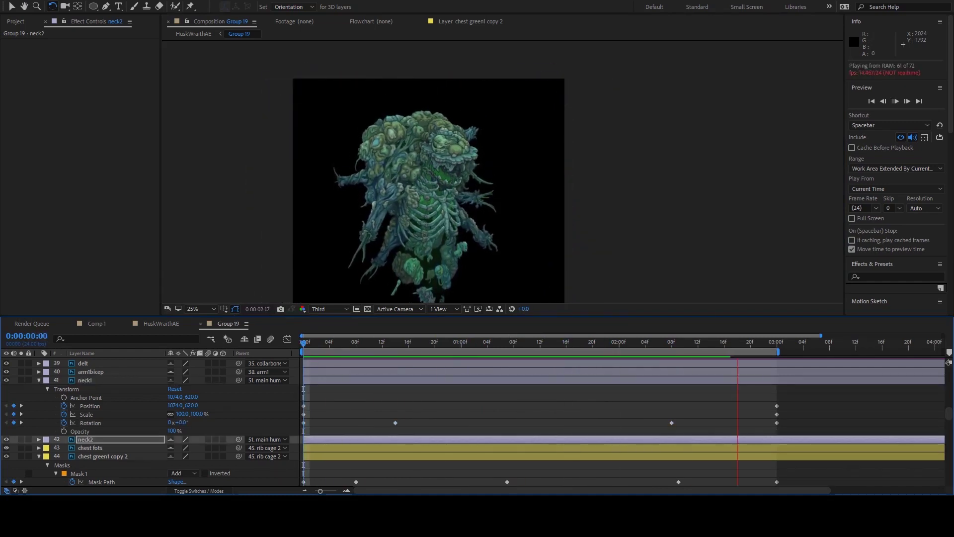
pyautogui.press('space')
pyautogui.press('space')
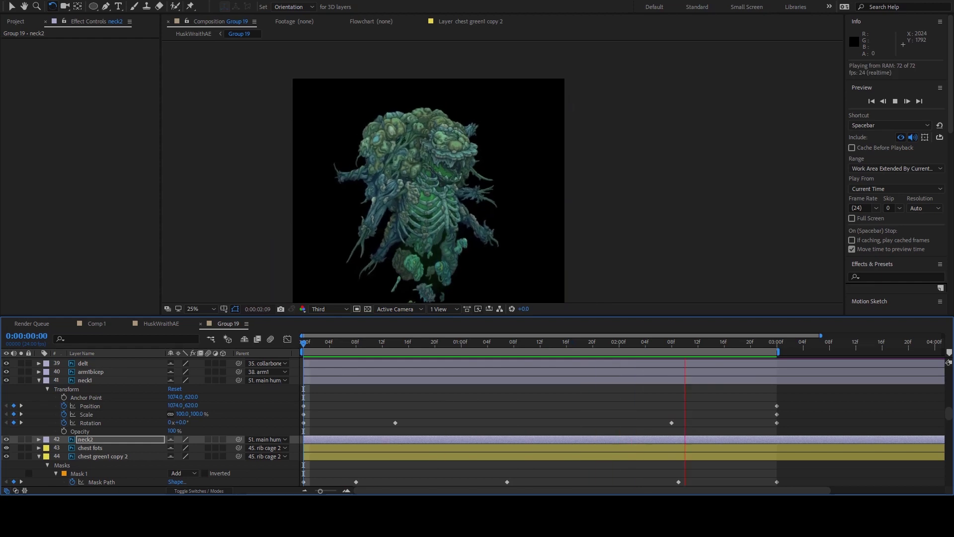
pyautogui.press('space')
pyautogui.hotkey('ctrl', 'Down')
pyautogui.hotkey('ctrl', 'Down')
pyautogui.click(94, 482)
pyautogui.scroll(-3)
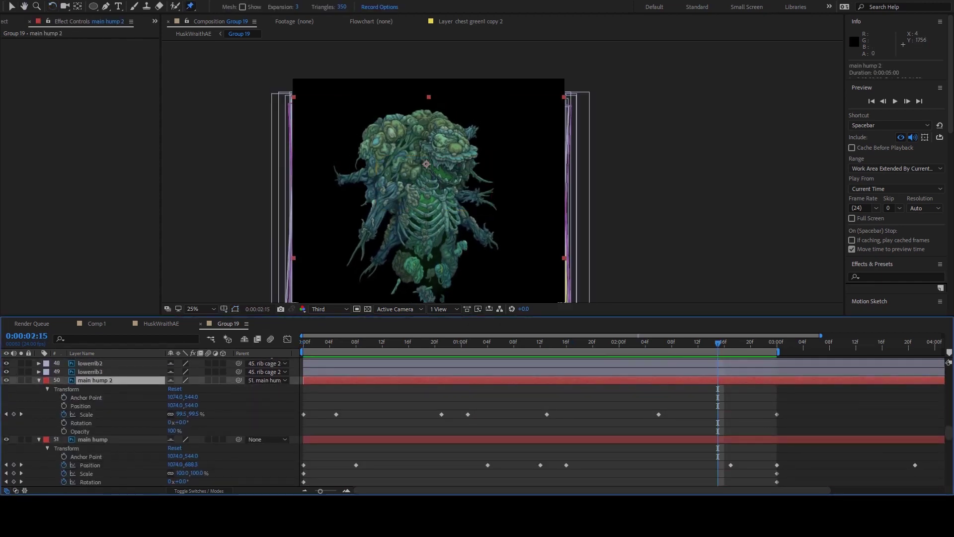
# Step: Open main hump 2 in the Layer panel and add three puppet pins above the chain
pyautogui.doubleClick(426, 149)
pyautogui.scroll(3)
pyautogui.click(527, 164)
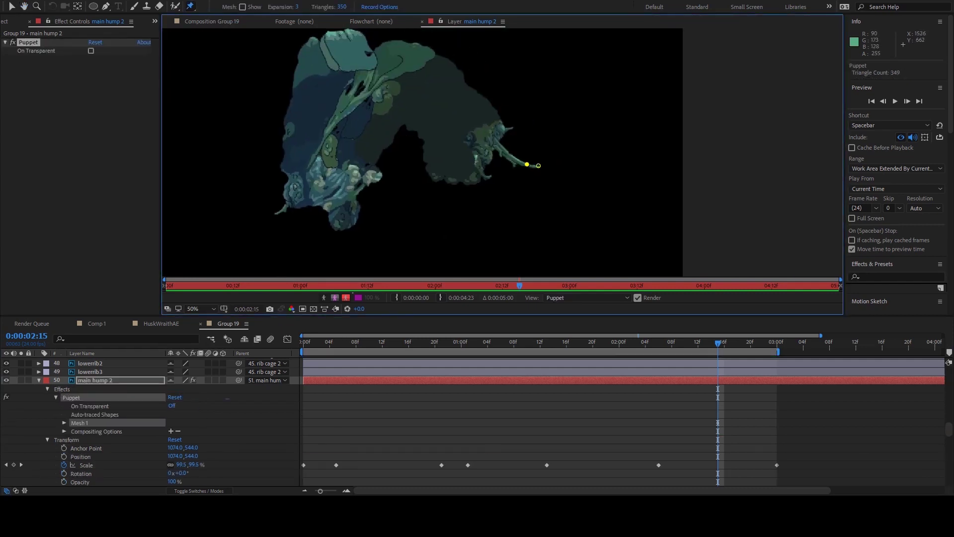
pyautogui.click(493, 137)
pyautogui.click(495, 121)
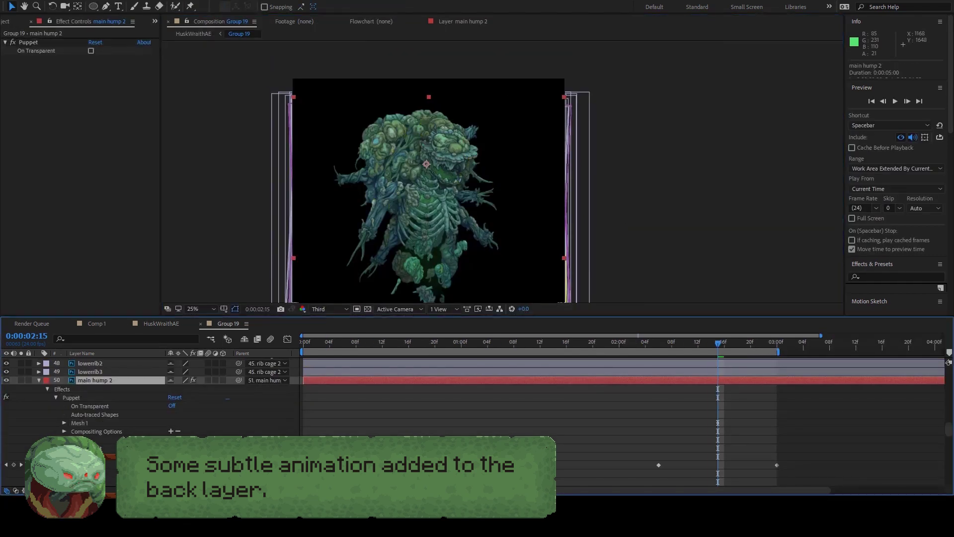
pyautogui.press('u')
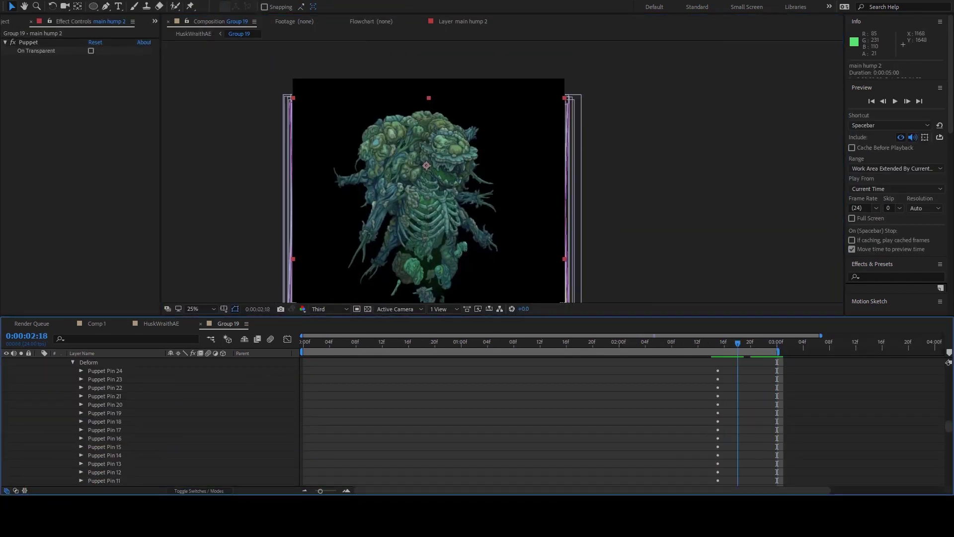
pyautogui.press('u')
pyautogui.press('u')
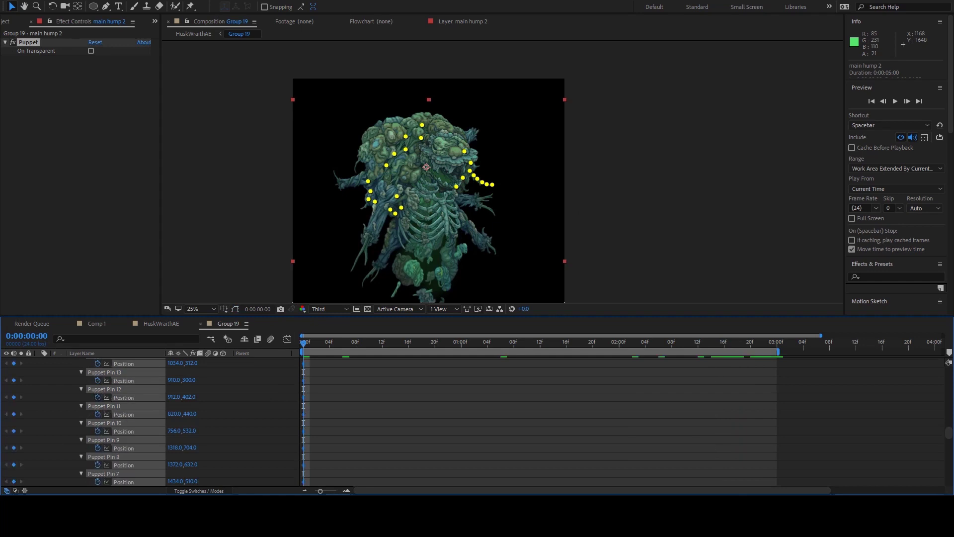
pyautogui.scroll(3)
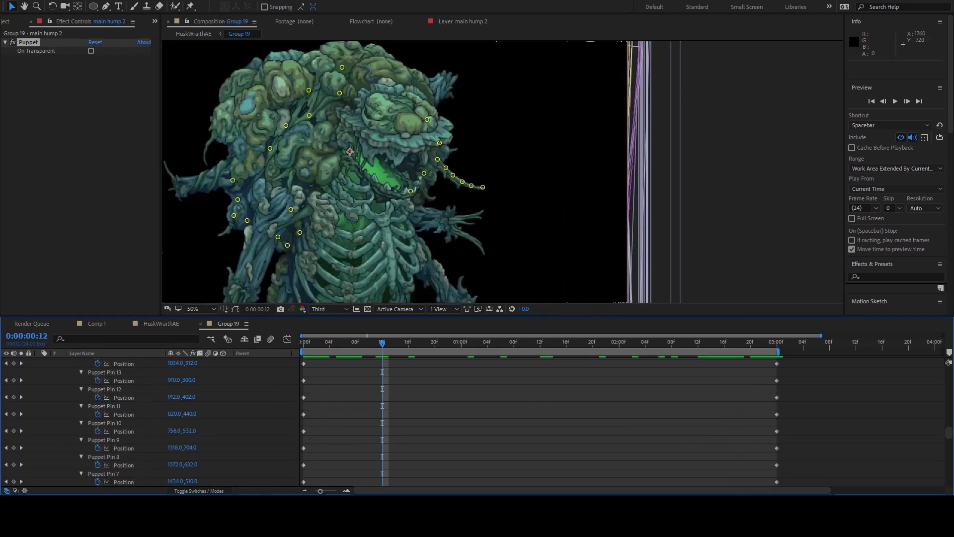
# Step: Nudge the arm-tip puppet pin slightly downward to keyframe it and preview
pyautogui.hotkey('ctrl', 'p')
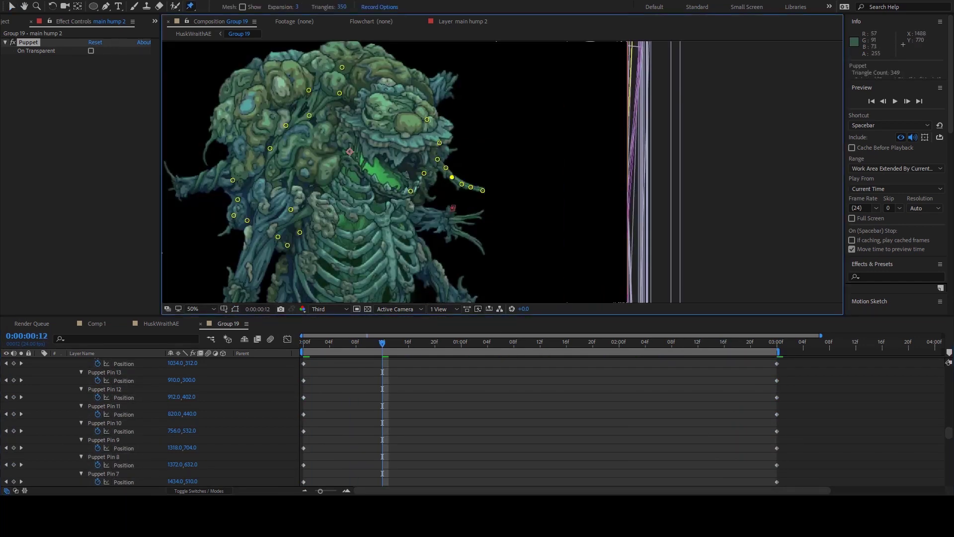
pyautogui.press('u')
pyautogui.press('u')
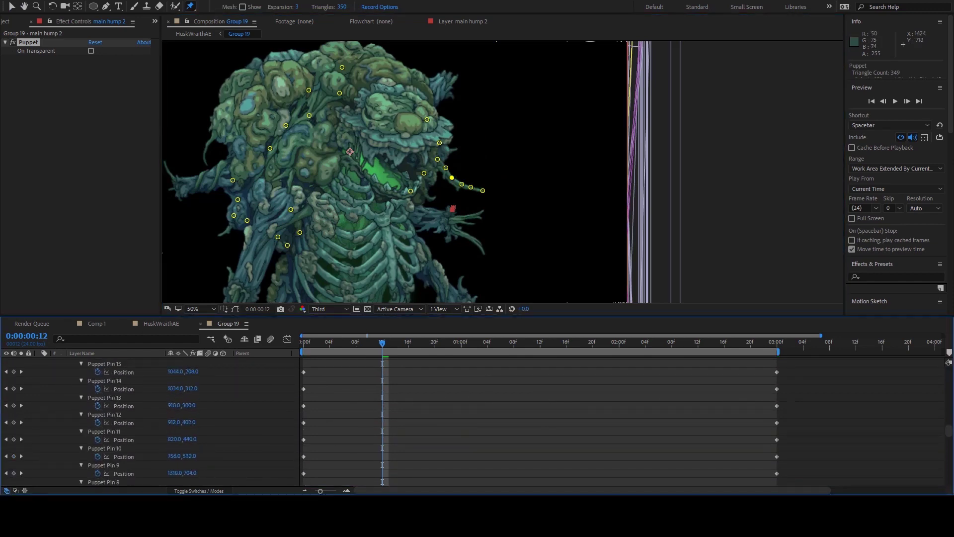
pyautogui.moveTo(483, 190); pyautogui.dragTo(480, 198)
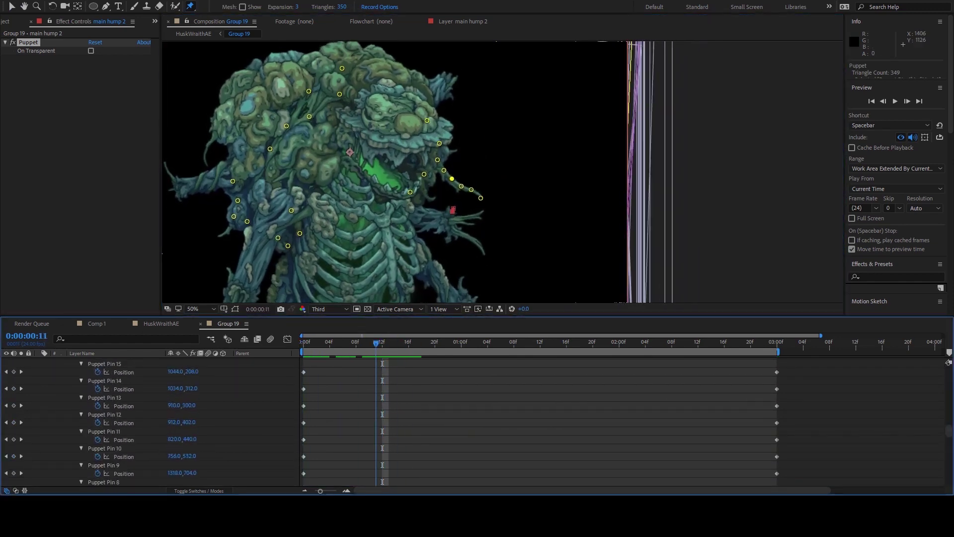
pyautogui.press('pageup')
pyautogui.press('pageup')
pyautogui.press('pageup')
pyautogui.press('space')
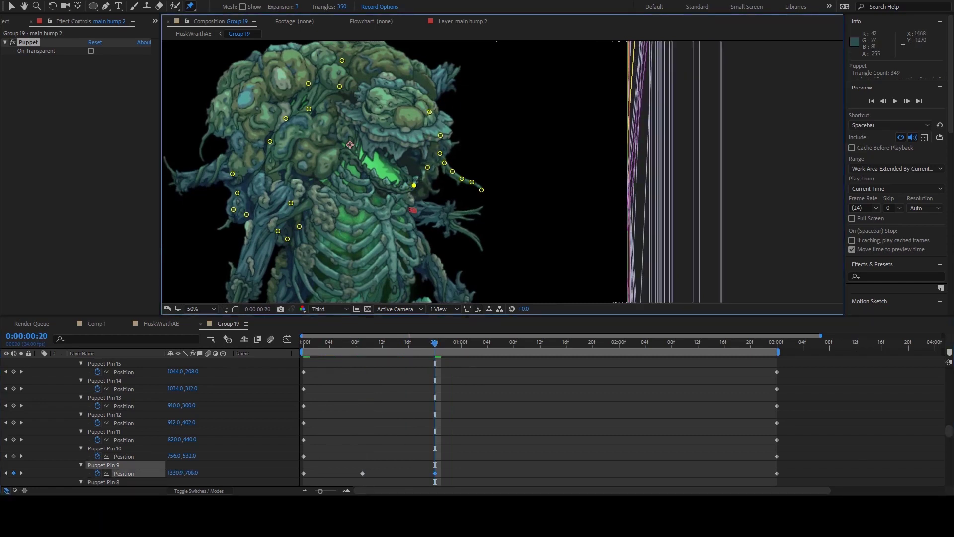
pyautogui.moveTo(311, 473); pyautogui.dragTo(286, 358)
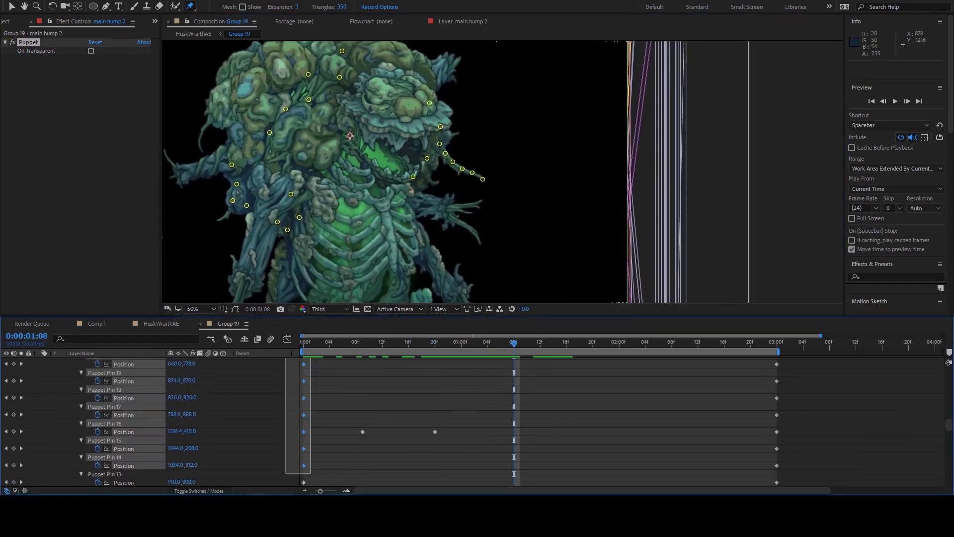
# Step: Copy the first-frame pin pose, paste it as keyframes, and preview the wobble
pyautogui.hotkey('ctrl', 'c')
pyautogui.scroll(-3)
pyautogui.press('space')
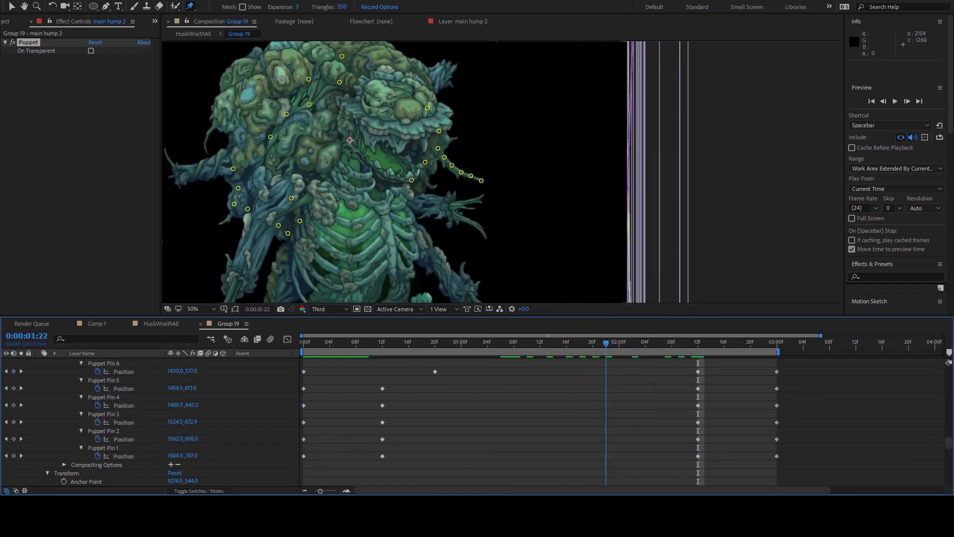
pyautogui.press('space')
pyautogui.click(483, 178)
pyautogui.press('space')
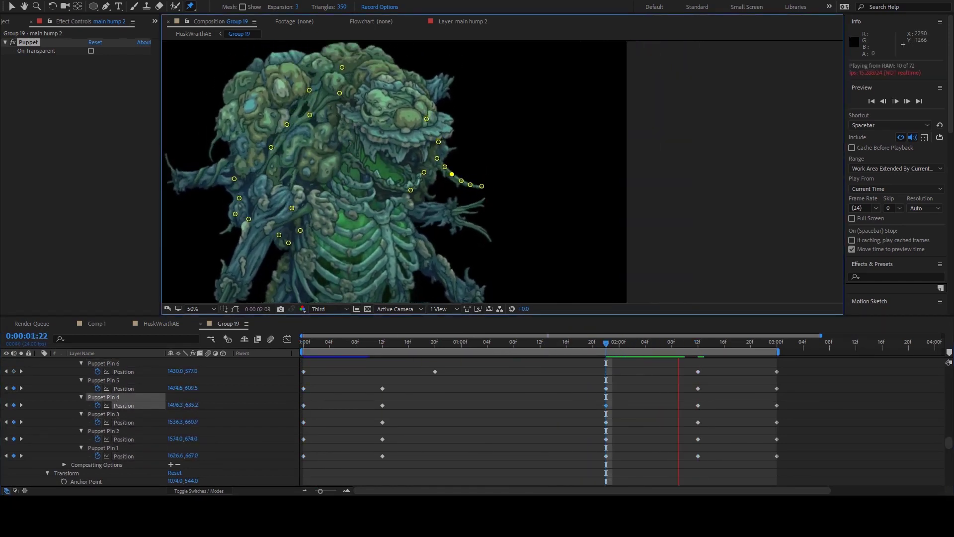
pyautogui.press('space')
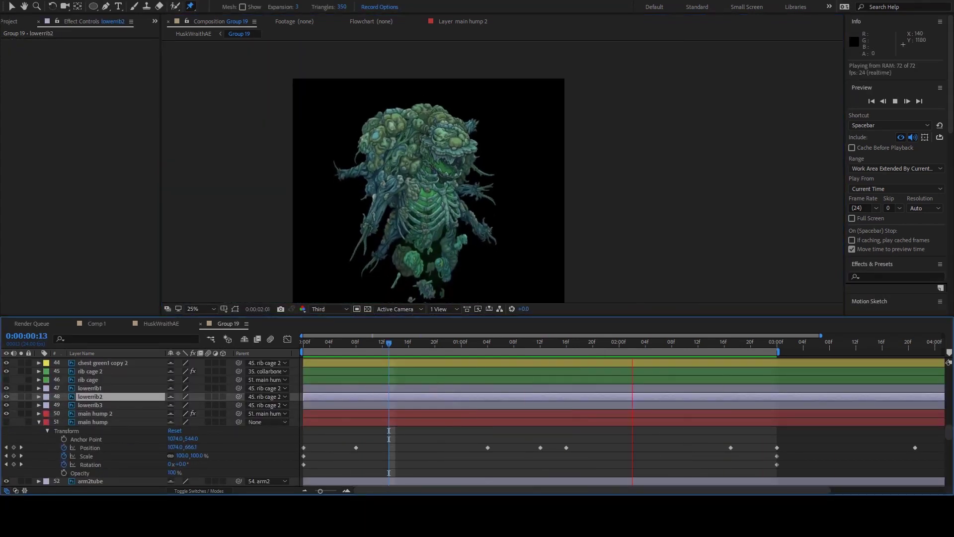
# Step: Shift a left-side puppet pin upward later in the timeline to animate it
pyautogui.click(95, 413)
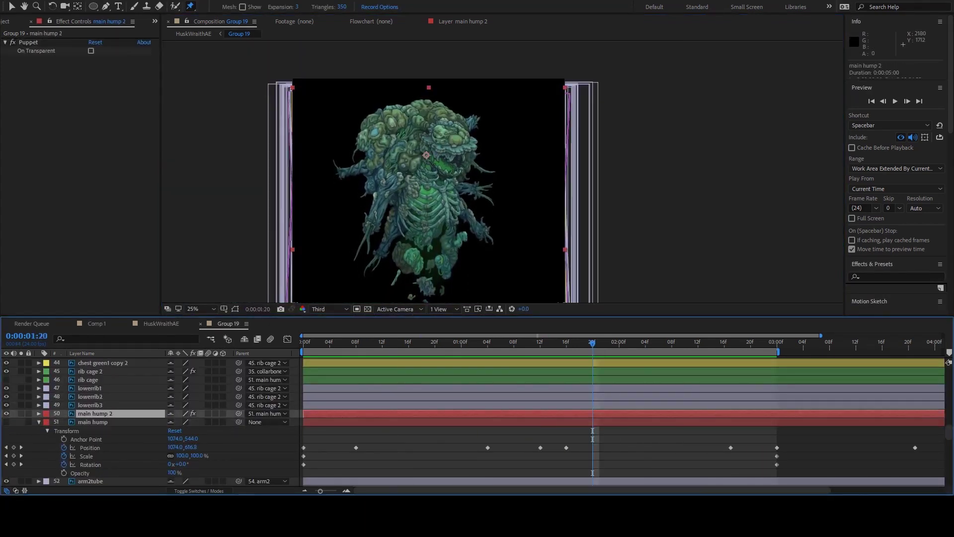
pyautogui.press('u')
pyautogui.click(375, 197)
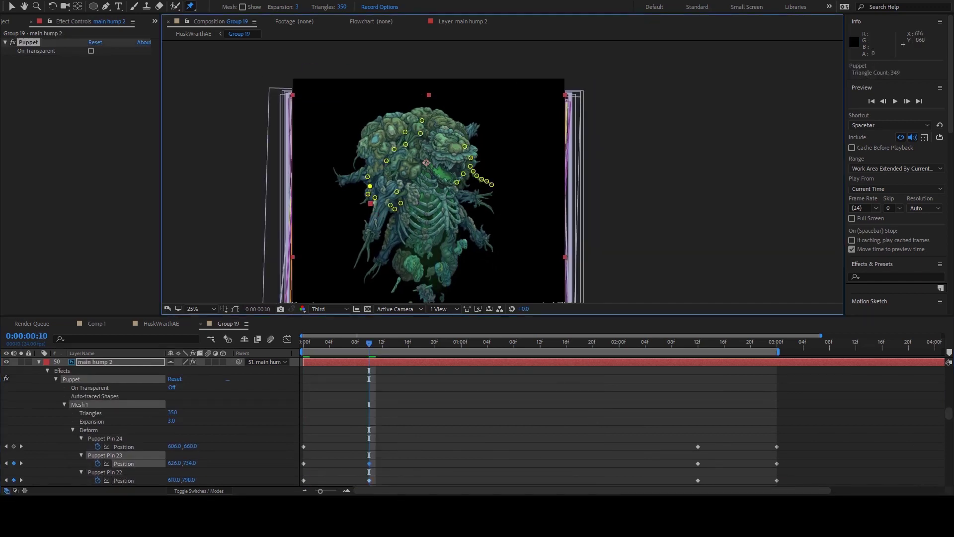
pyautogui.hotkey('shift', 'pagedown')
pyautogui.moveTo(370, 202); pyautogui.dragTo(370, 183)
pyautogui.hotkey('shift', 'pagedown')
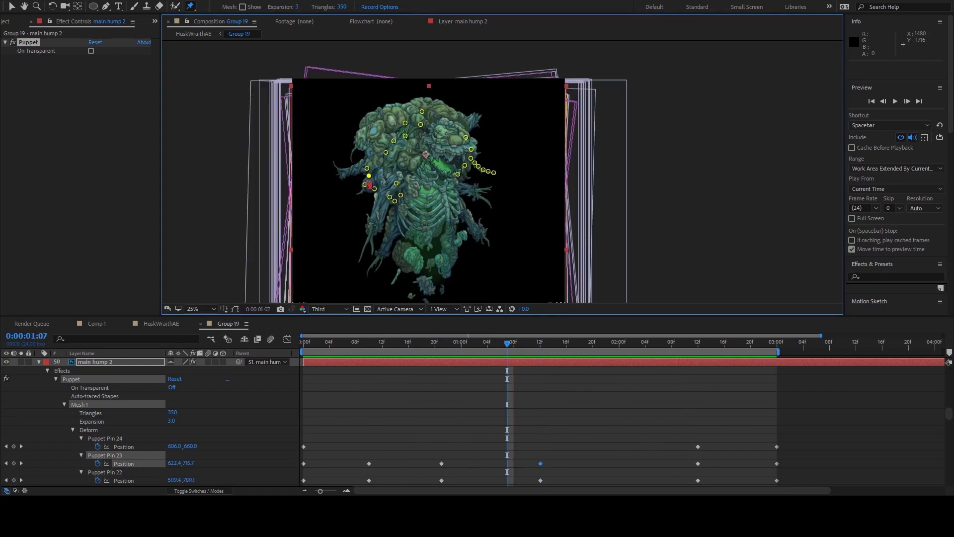
# Step: Add two pins on the head, move them up-right to keyframe them, and preview
pyautogui.click(389, 120)
pyautogui.click(401, 118)
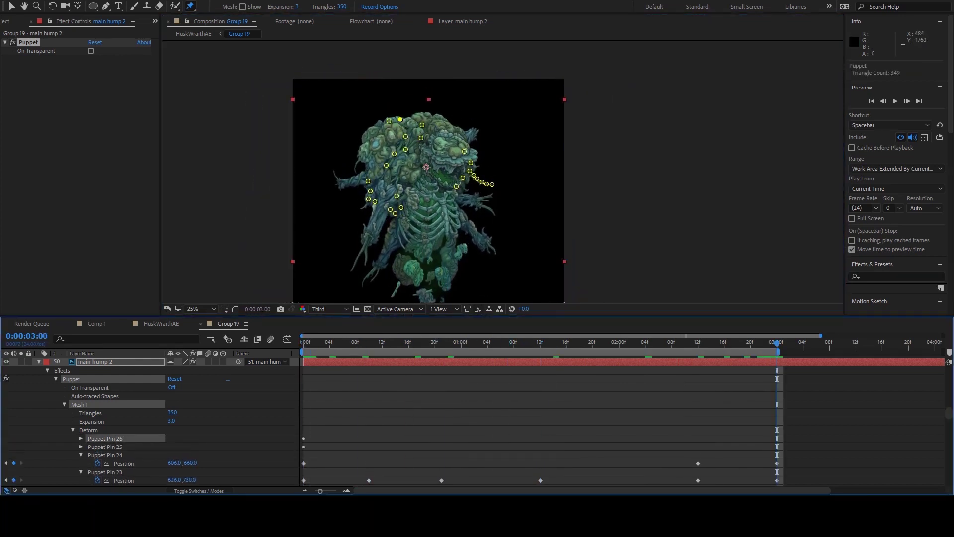
pyautogui.scroll(-3)
pyautogui.click(105, 421)
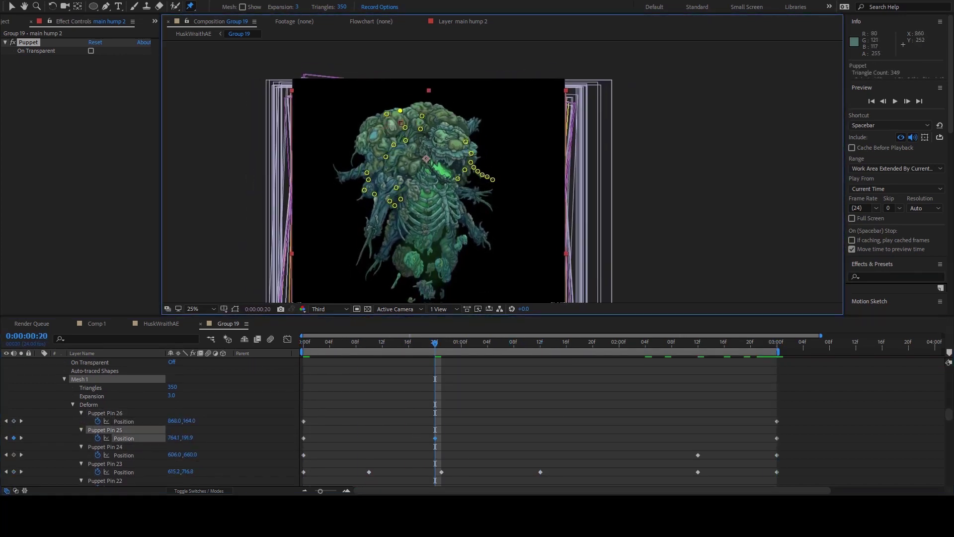
pyautogui.moveTo(389, 120); pyautogui.dragTo(400, 111)
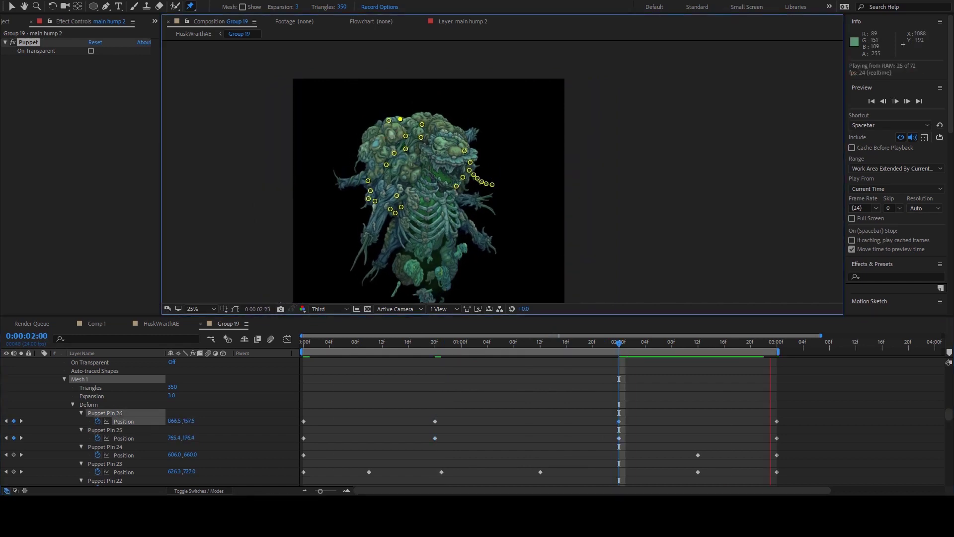
pyautogui.press('j')
pyautogui.press('space')
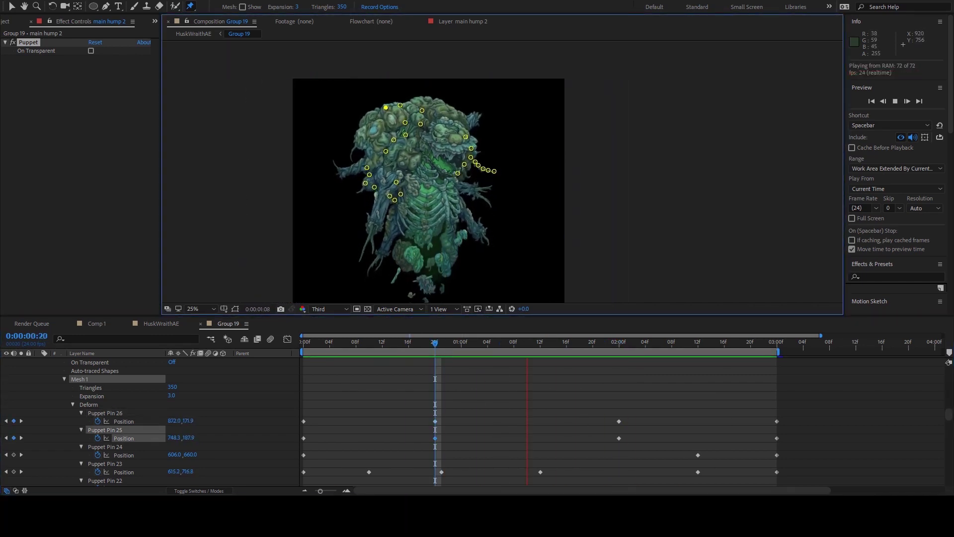
pyautogui.press('space')
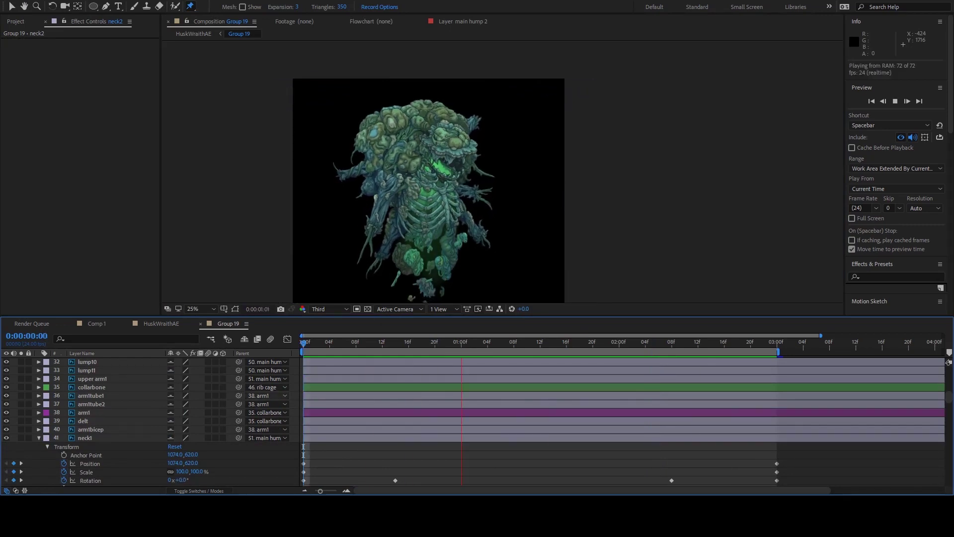
# Step: Reveal main hump 2's keyframed properties, preview, and add a Position keyframe
pyautogui.press('space')
pyautogui.click(427, 167)
pyautogui.press('u')
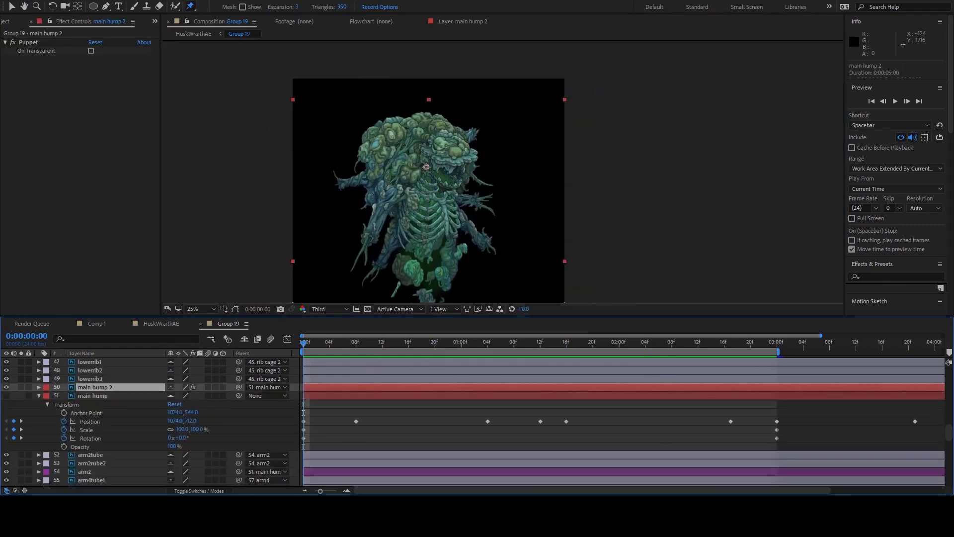
pyautogui.press('u')
pyautogui.press('space')
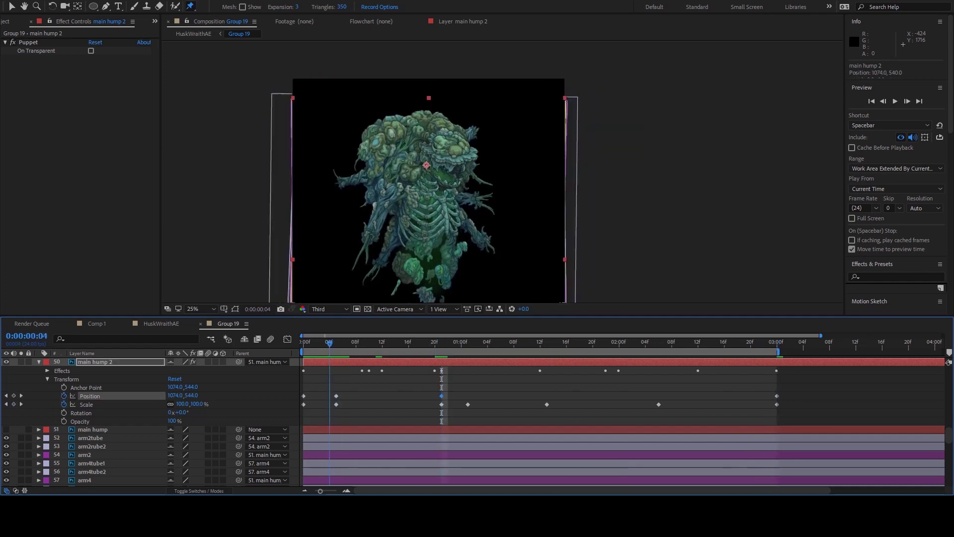
pyautogui.press('space')
pyautogui.press('Up')
pyautogui.press('pagedown')
pyautogui.press('Home')
# Step: Set a -1.0° Rotation keyframe on main hump 2 at frame 21 and preview it
pyautogui.click(81, 413)
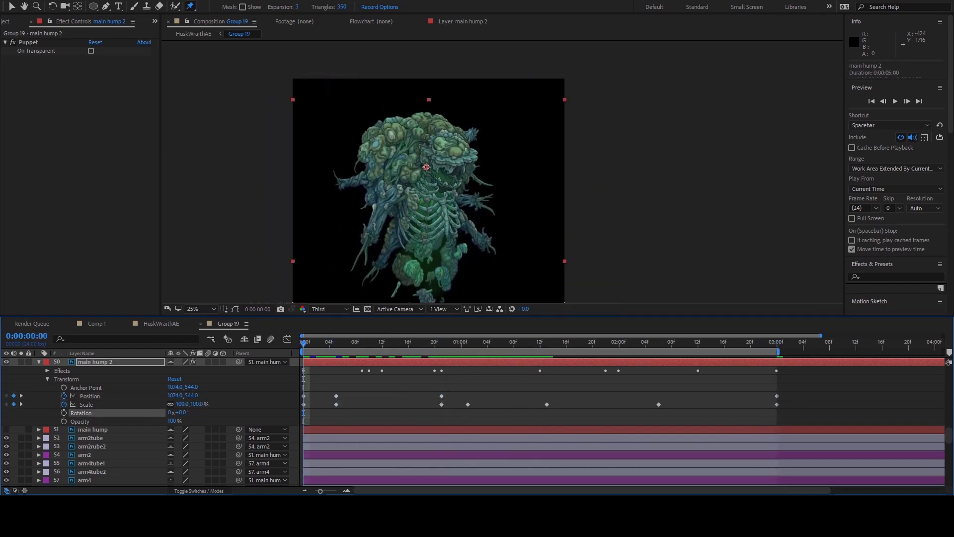
pyautogui.press('k')
pyautogui.press('k')
pyautogui.press('k')
pyautogui.press('KP_Add')
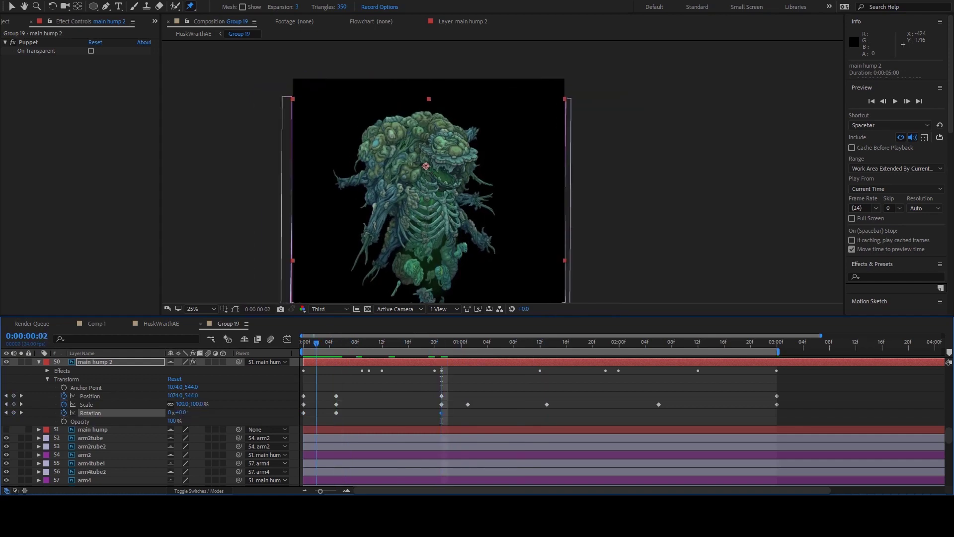
pyautogui.press('space')
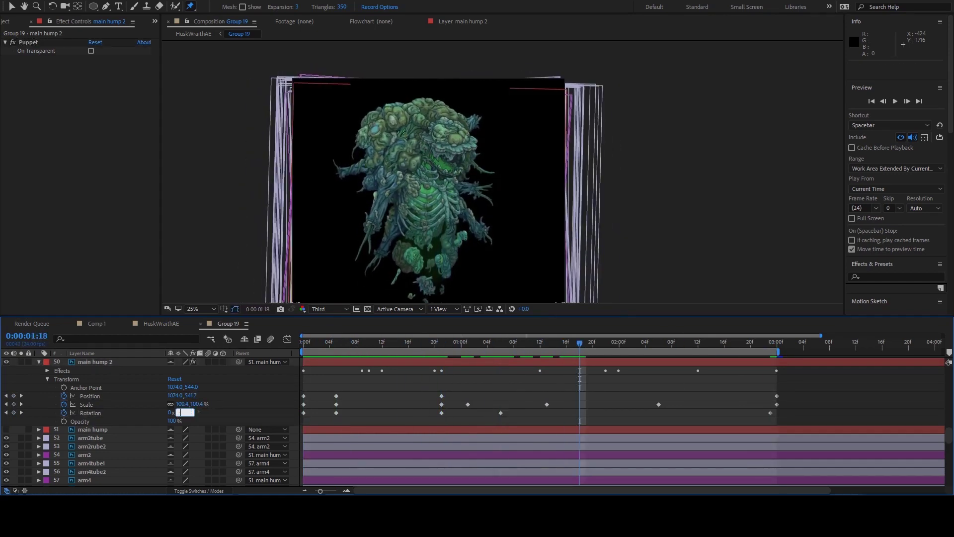
pyautogui.press('Return')
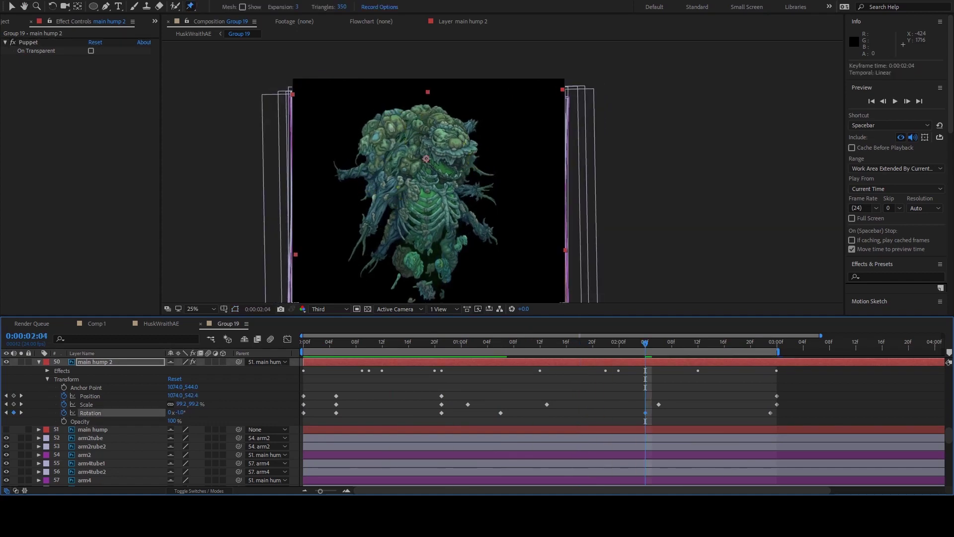
pyautogui.press('space')
pyautogui.press('space')
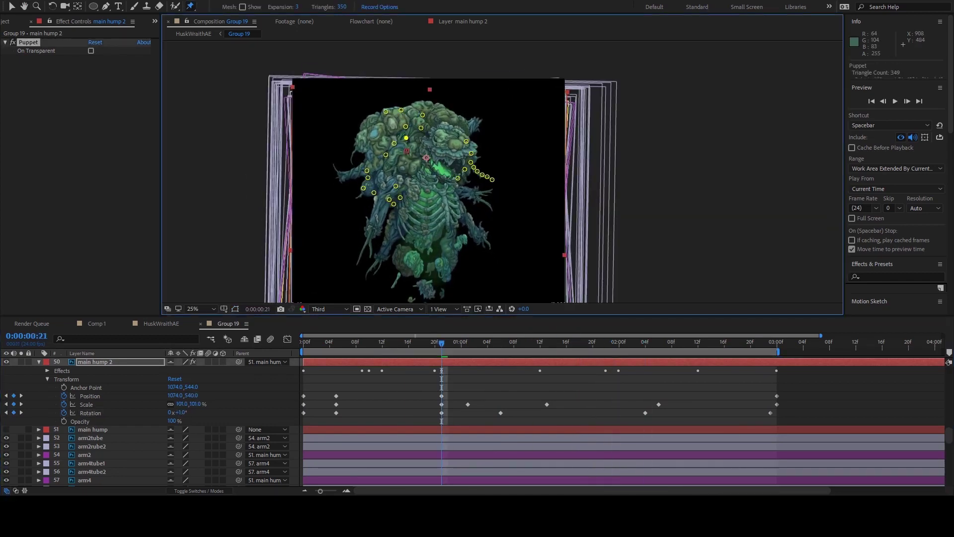
pyautogui.press('space')
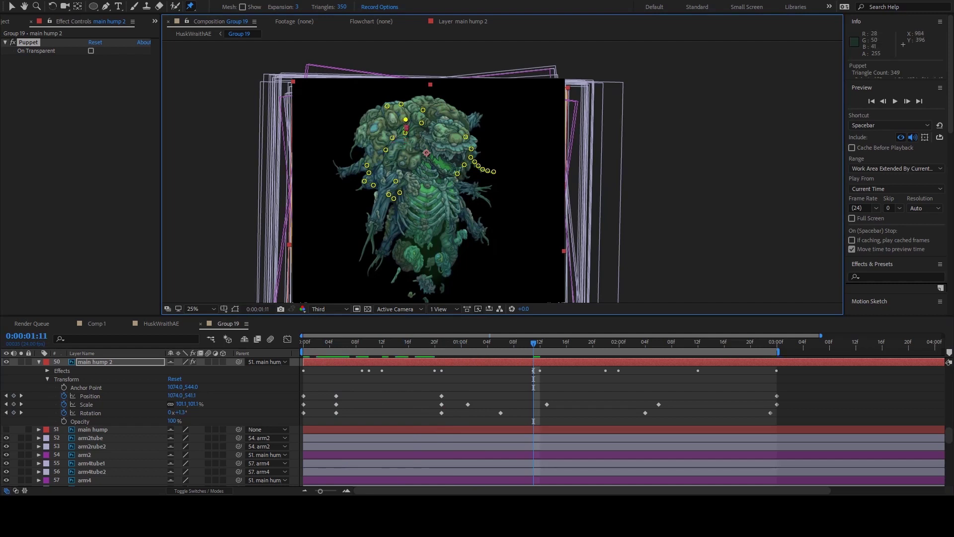
pyautogui.click(90, 378)
pyautogui.press('space')
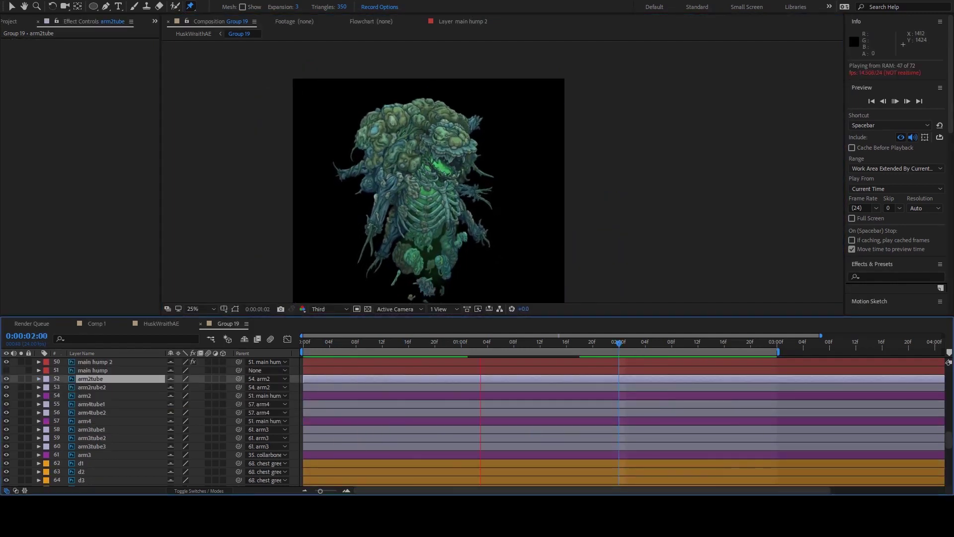
# Step: Enter 101.5% Scale for main hump 2 at 1:01 and preview the swell
pyautogui.click(39, 361)
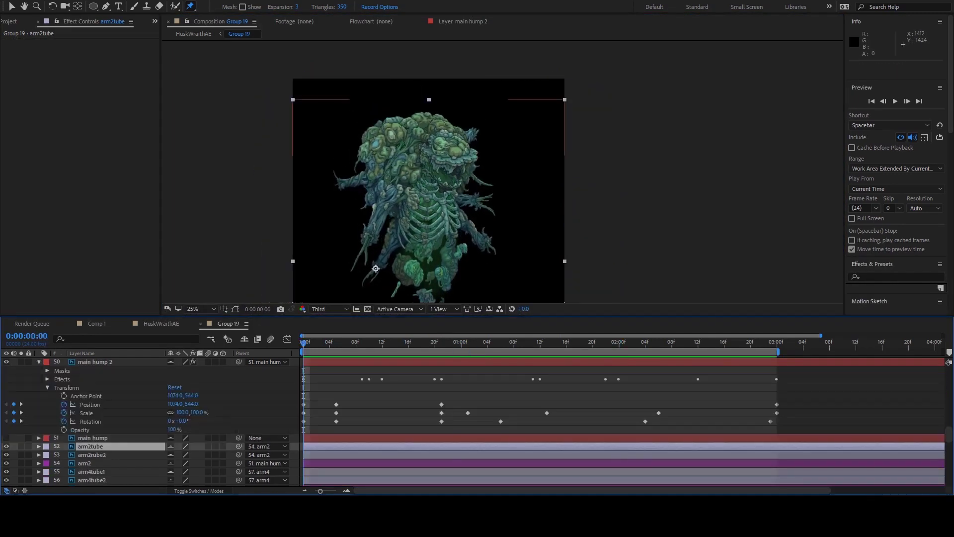
pyautogui.click(197, 413)
pyautogui.press('Return')
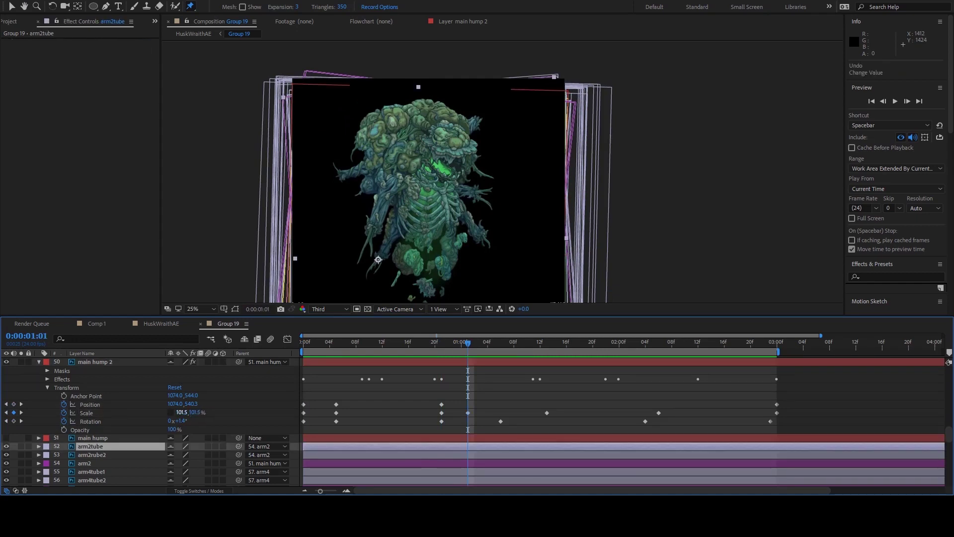
pyautogui.press('Return')
pyautogui.press('space')
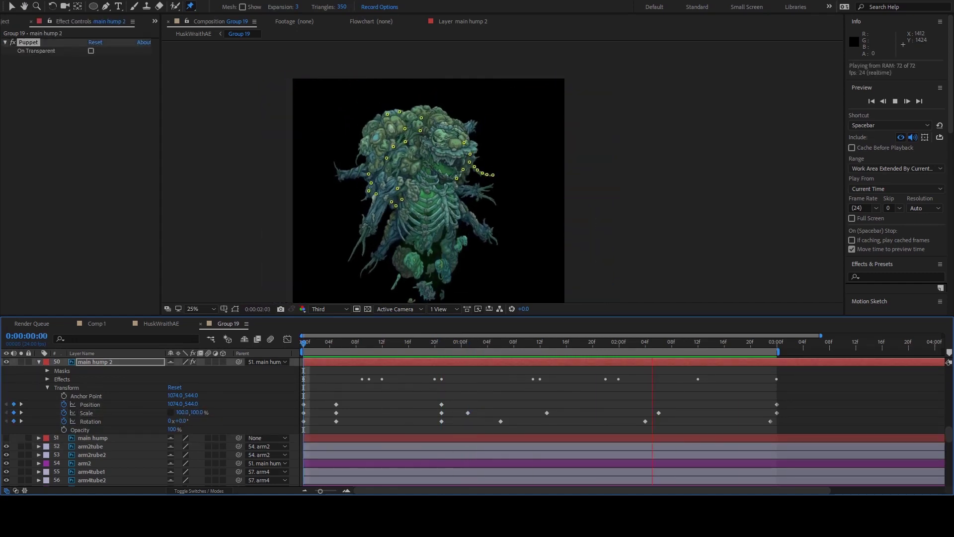
pyautogui.click(369, 164)
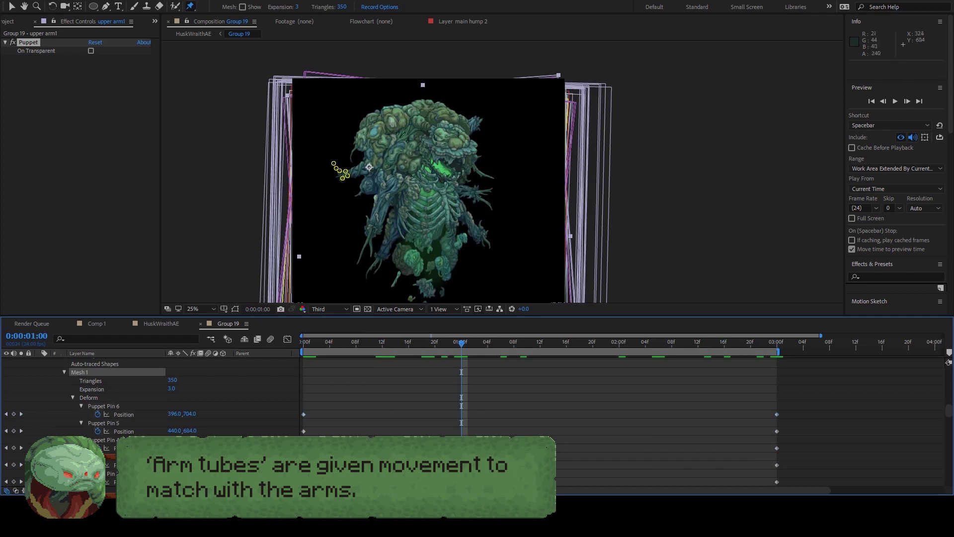
# Step: Drag upper arm1's top puppet pin down-left to keyframe it, then preview the full creature
pyautogui.moveTo(333, 163); pyautogui.dragTo(331, 167)
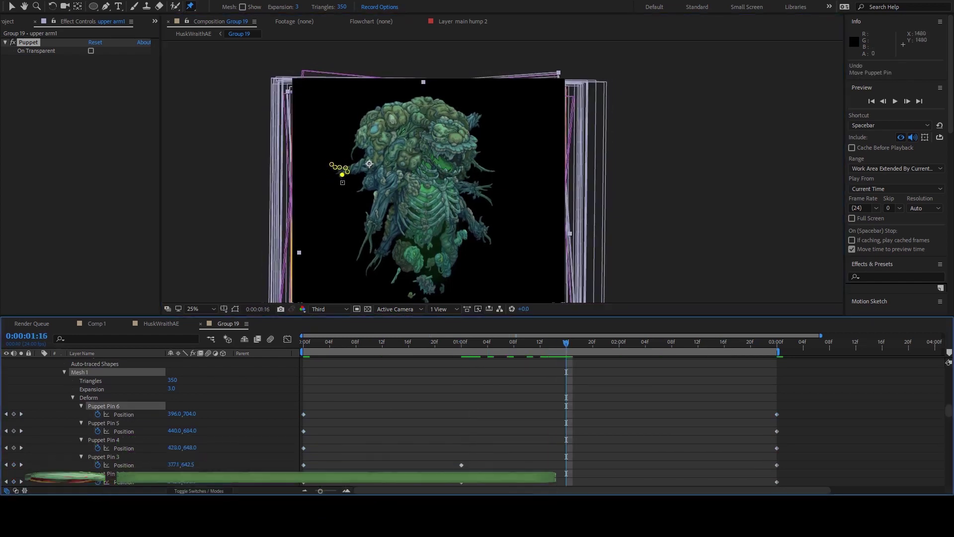
pyautogui.press('space')
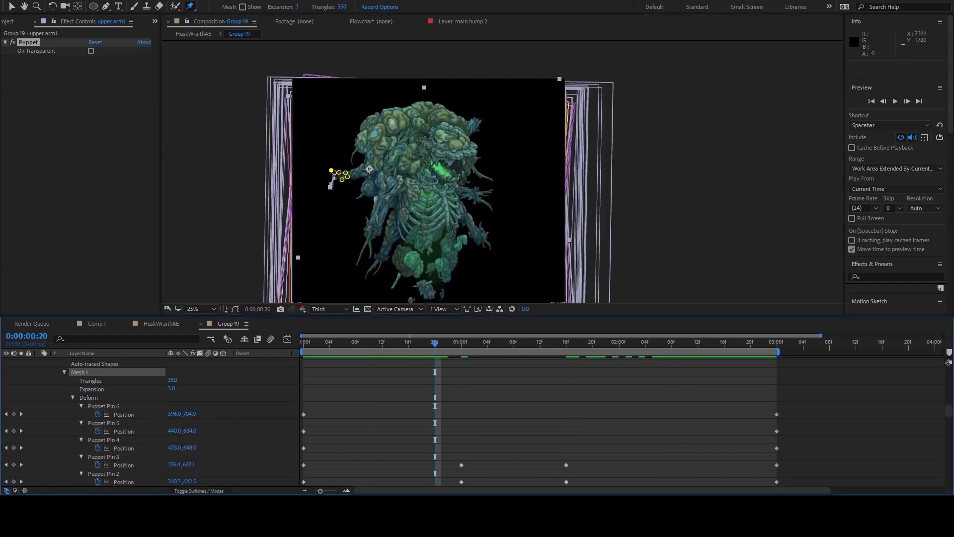
pyautogui.click(86, 422)
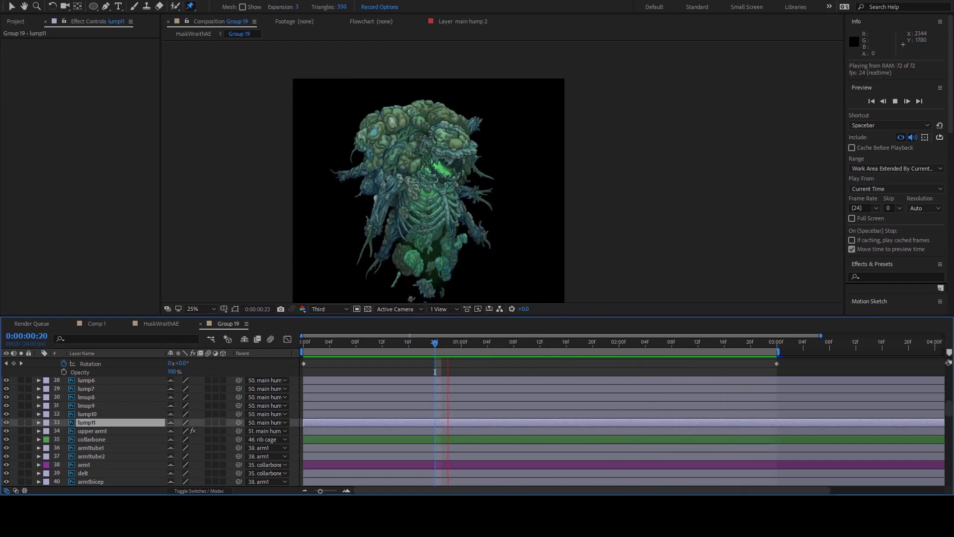
pyautogui.press(',')
pyautogui.press('space')
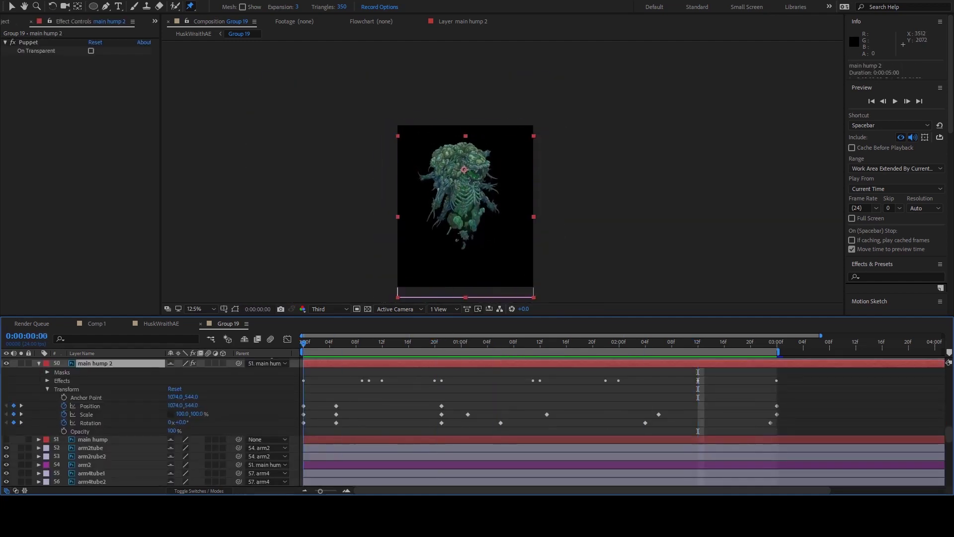
# Step: Add a Position keyframe to main hump 2 at 2:00 and preview the bob
pyautogui.hotkey('alt', 'shift', 'p')
pyautogui.press('space')
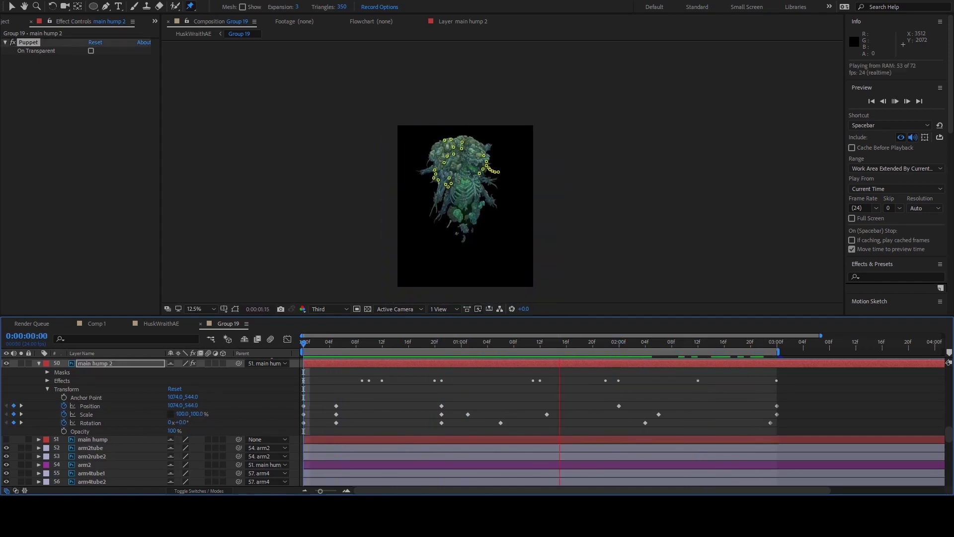
pyautogui.hotkey('alt', 'shift', 'p')
pyautogui.press('space')
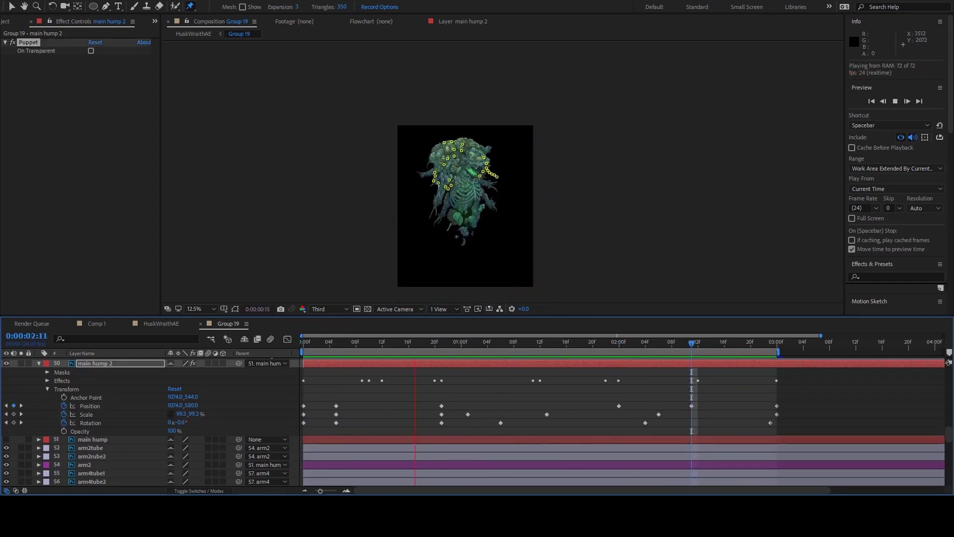
pyautogui.click(92, 439)
pyautogui.press('space')
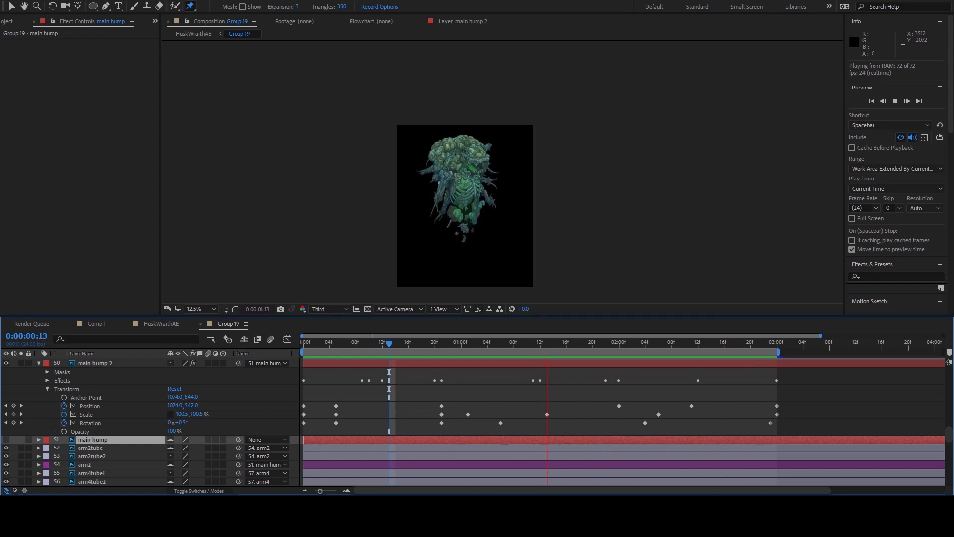
pyautogui.press('space')
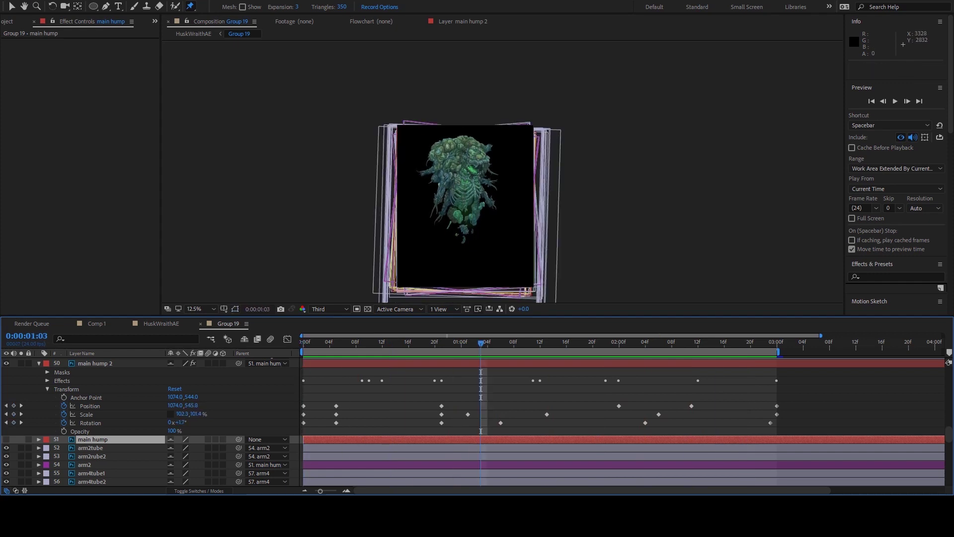
# Step: Select lowerrib3 and place a puppet pin on it to apply the Puppet effect
pyautogui.click(436, 206)
pyautogui.press('.')
pyautogui.press('.')
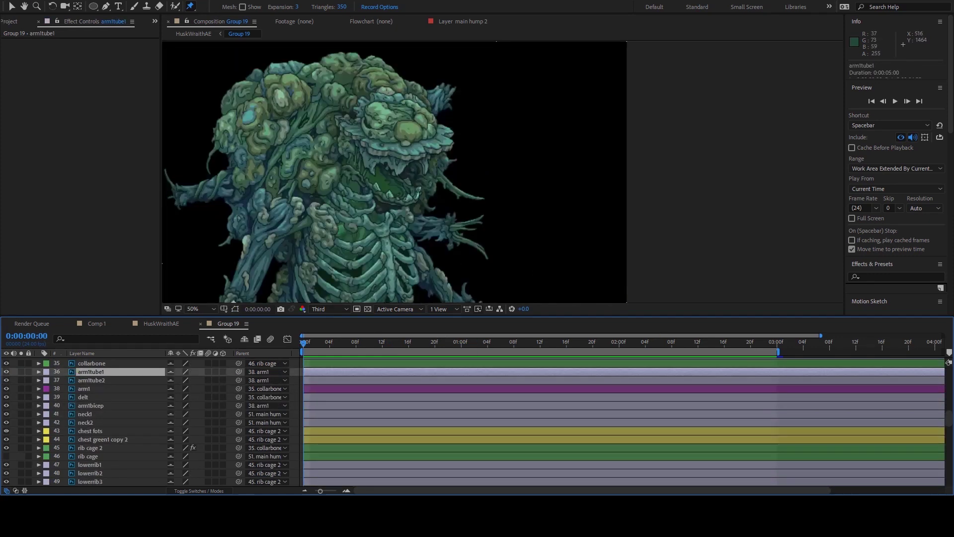
pyautogui.press(',')
pyautogui.press('space')
pyautogui.click(372, 228)
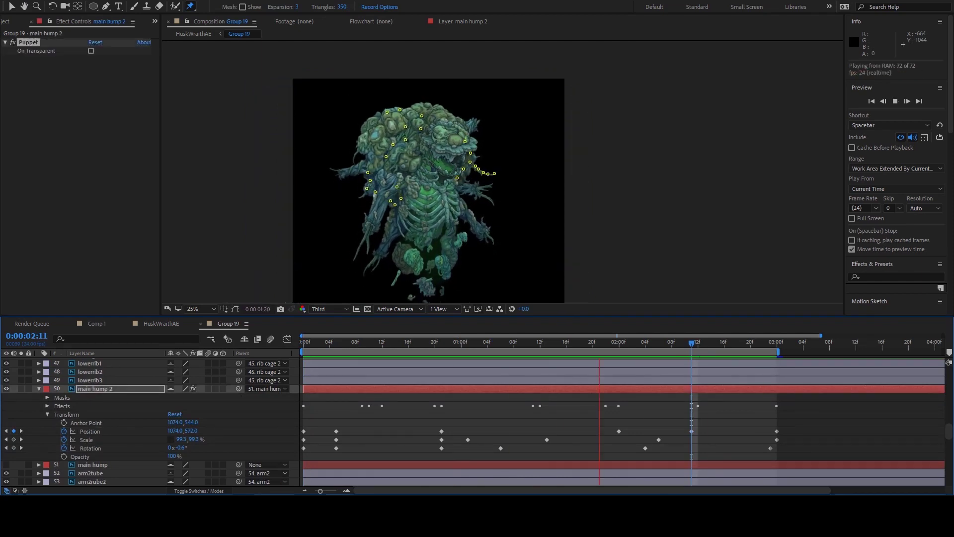
pyautogui.click(374, 218)
pyautogui.press('Home')
pyautogui.press(',')
pyautogui.click(452, 255)
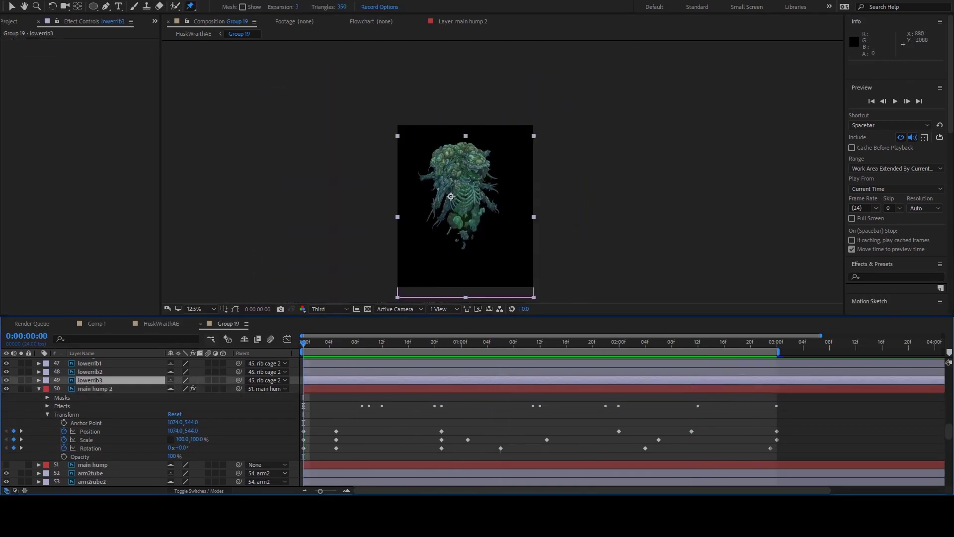
pyautogui.moveTo(452, 255); pyautogui.dragTo(461, 209)
# Step: Check main hump 2's 0:21 Position key, delete the stray key near 2:12, and preview
pyautogui.click(441, 342)
pyautogui.click(442, 481)
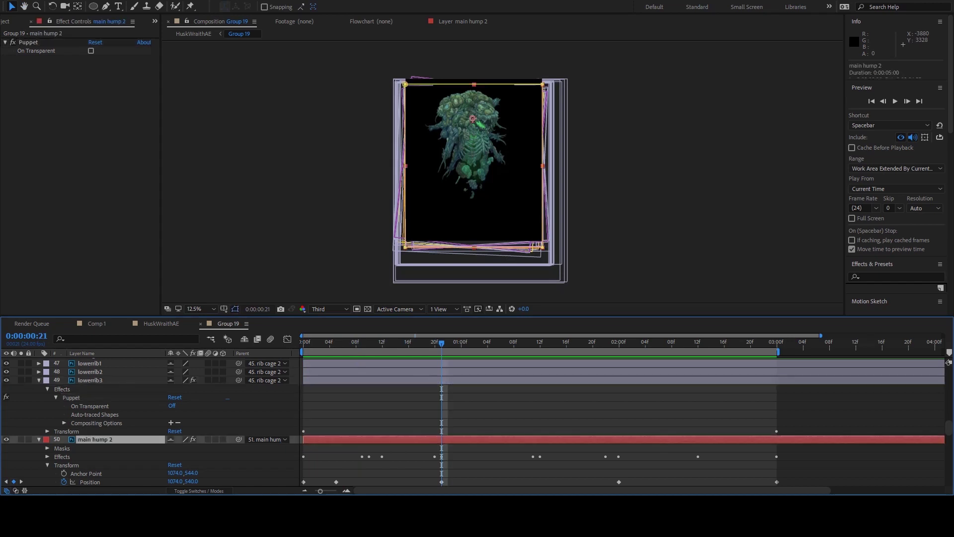
pyautogui.press('space')
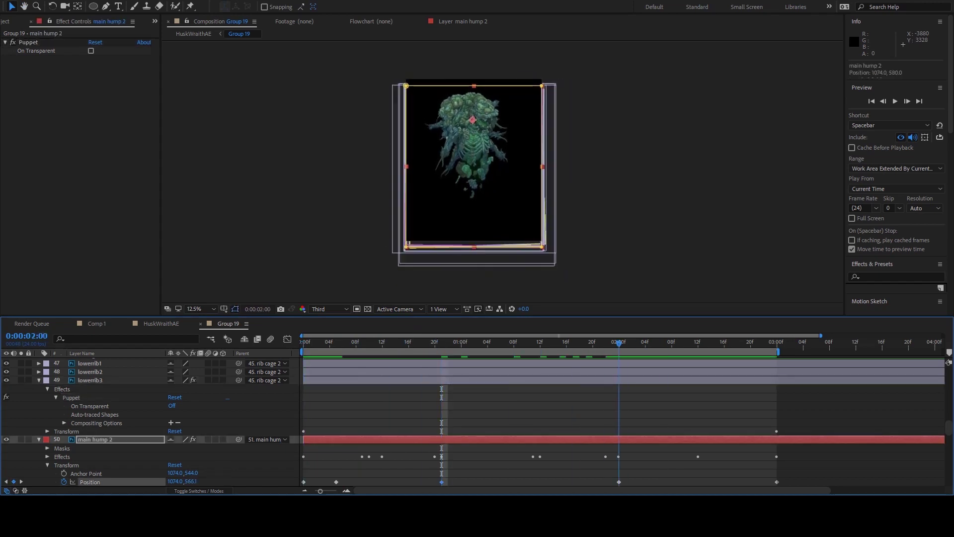
pyautogui.press('space')
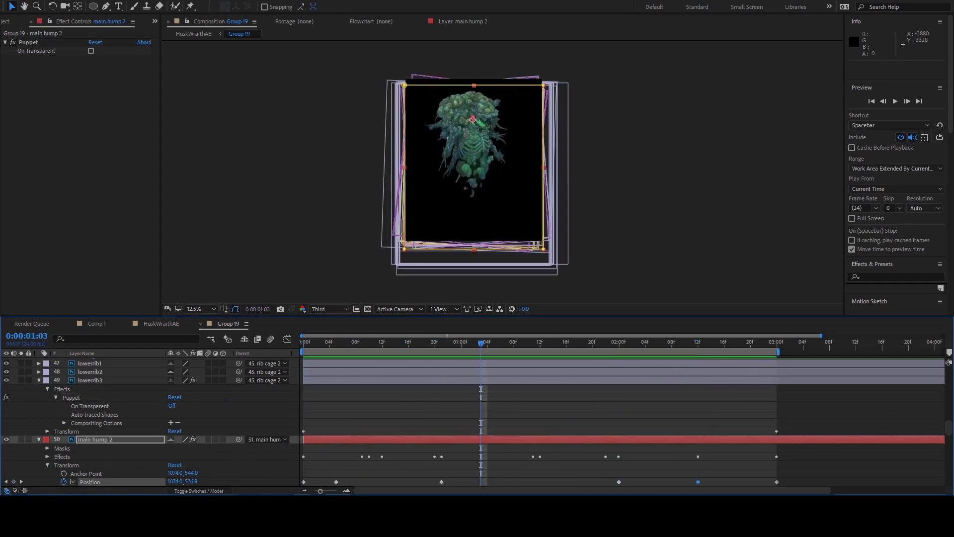
pyautogui.press('space')
pyautogui.press('space')
pyautogui.hotkey('ctrl', 'z')
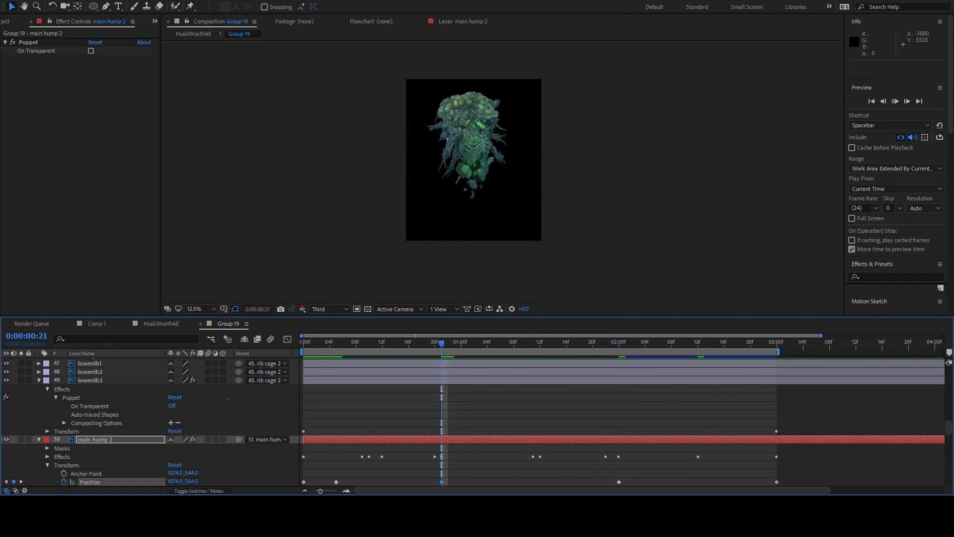
pyautogui.press('space')
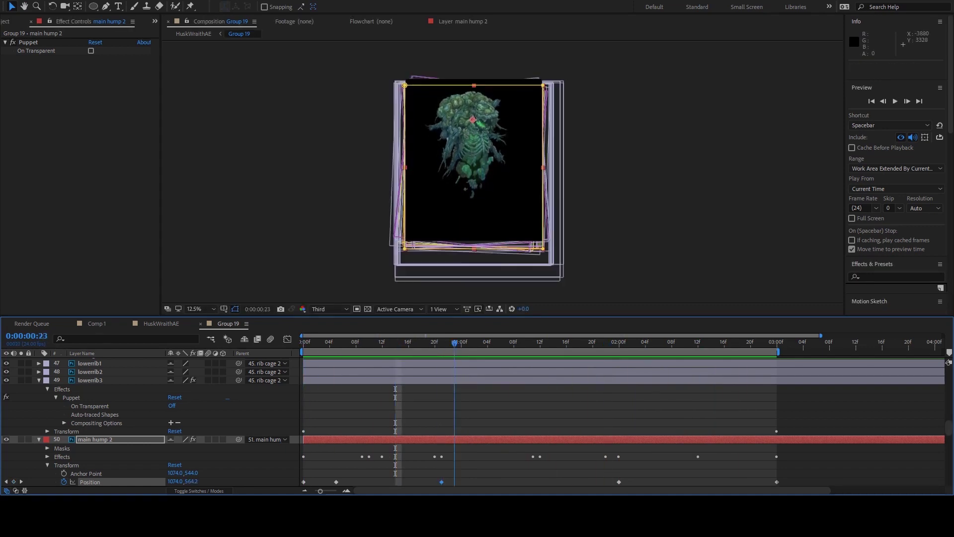
pyautogui.press('.')
pyautogui.press('Home')
pyautogui.hotkey('ctrl', 'Up')
pyautogui.hotkey('ctrl', 'Up')
pyautogui.hotkey('ctrl', 'Up')
# Step: Add Rotation keyframes to lowerrib1 and set lowerrib2's Rotation at 1:13
pyautogui.hotkey('ctrl', '`')
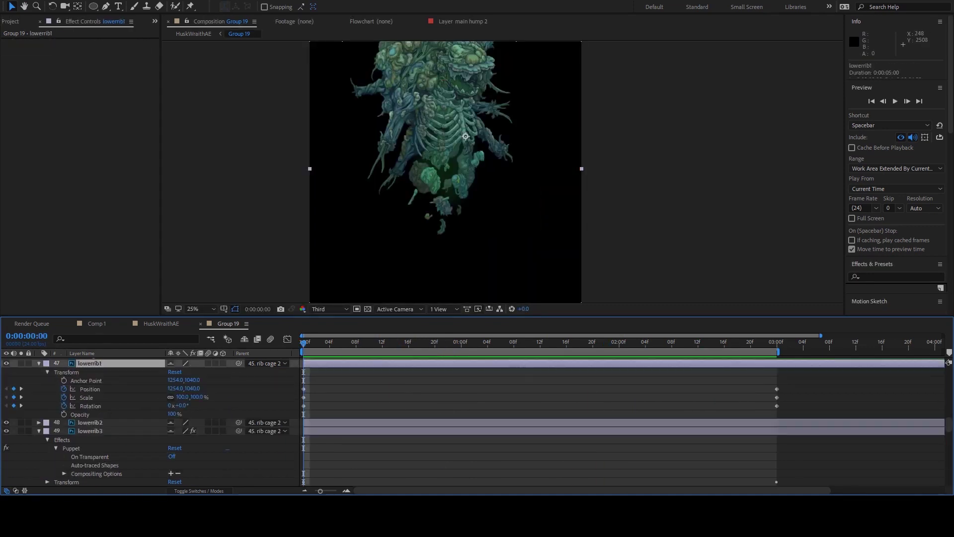
pyautogui.press('space')
pyautogui.press('space')
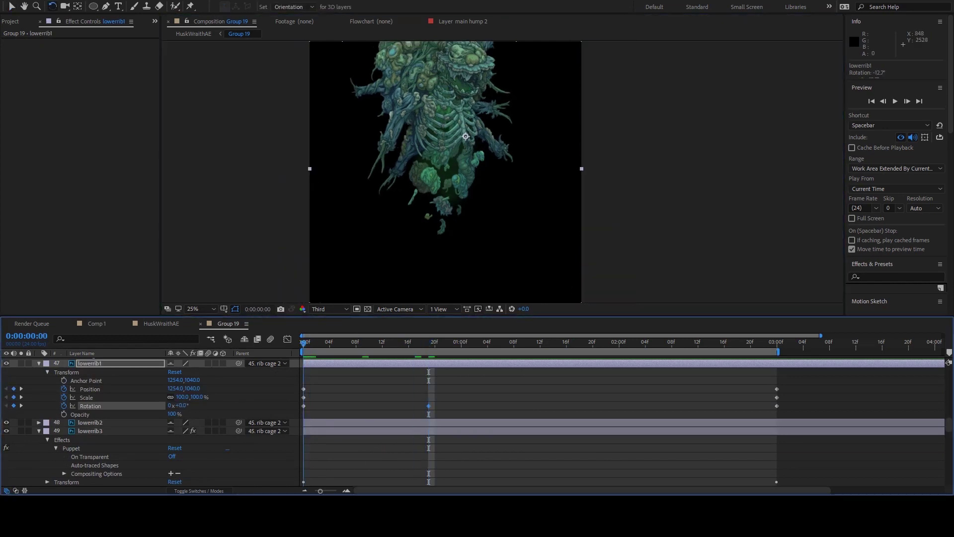
pyautogui.press('space')
pyautogui.press('space')
pyautogui.hotkey('ctrl', 'Down')
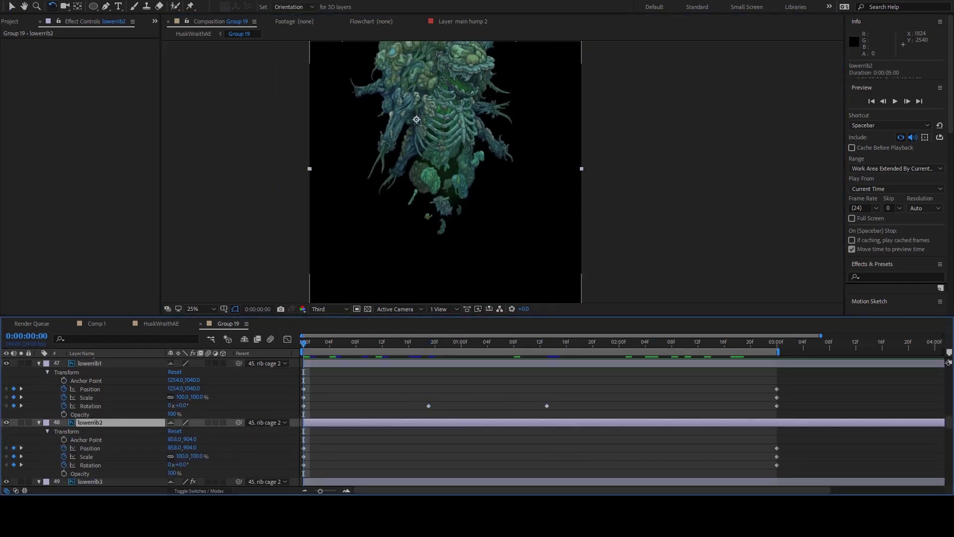
pyautogui.press('j')
pyautogui.press('k')
pyautogui.hotkey('alt', 'shift', 'r')
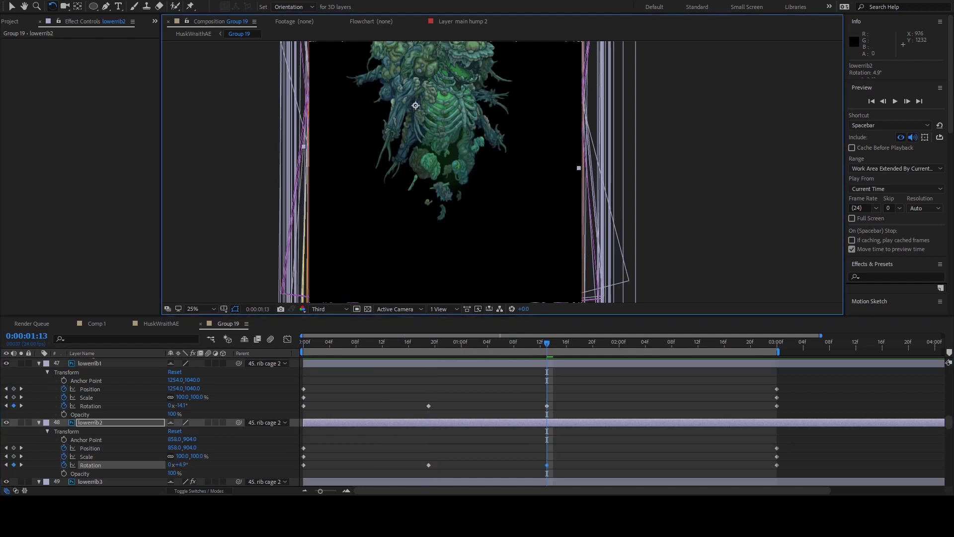
# Step: Preview the rib sway and add a further Rotation keyframe at 2:09
pyautogui.hotkey('ctrl', 'Down')
pyautogui.hotkey('ctrl', '`')
pyautogui.press('j')
pyautogui.press('space')
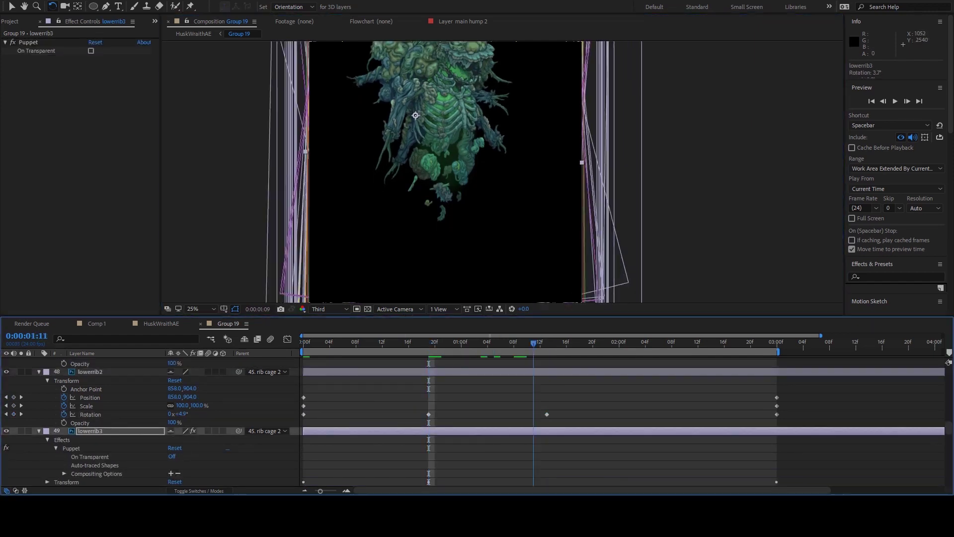
pyautogui.hotkey('ctrl', 'Up')
pyautogui.hotkey('ctrl', 'Up')
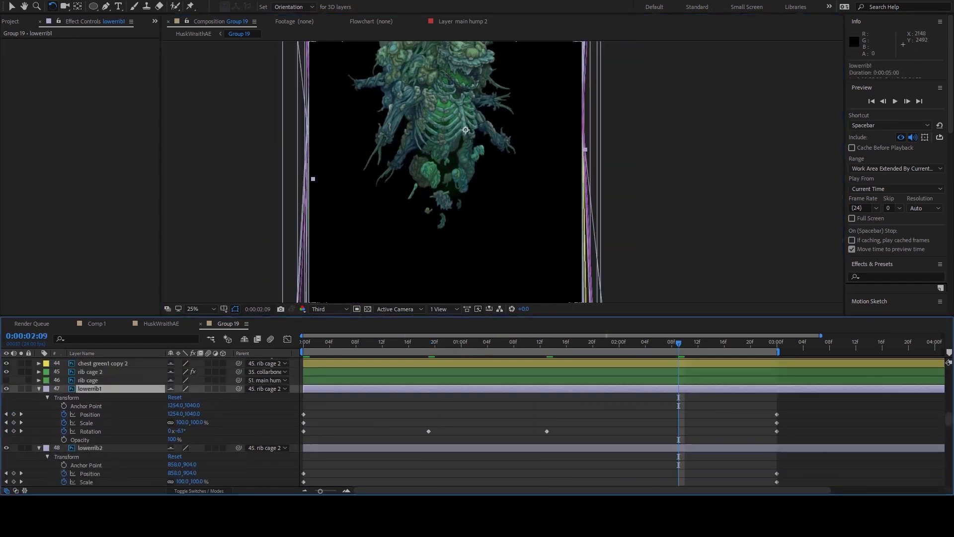
pyautogui.hotkey('alt', 'shift', 'r')
pyautogui.press('space')
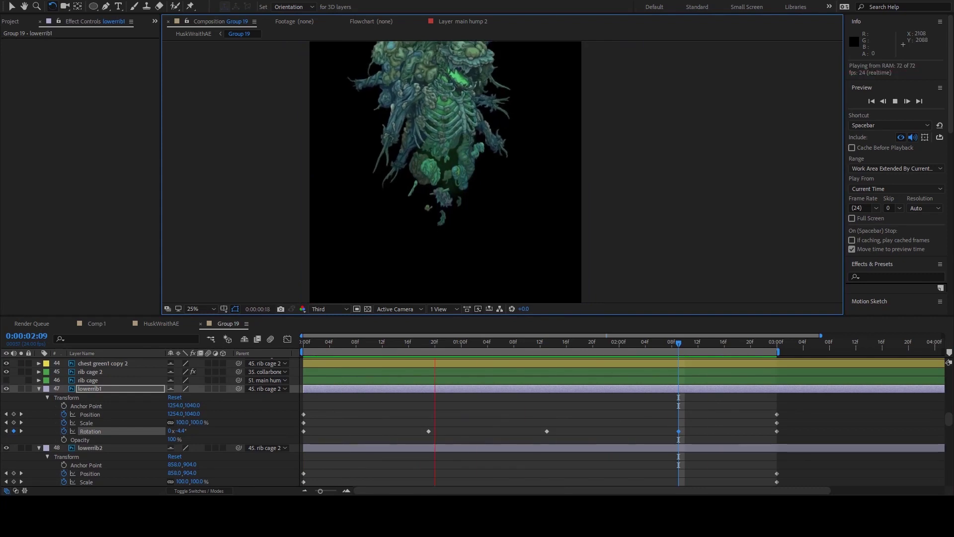
pyautogui.press('space')
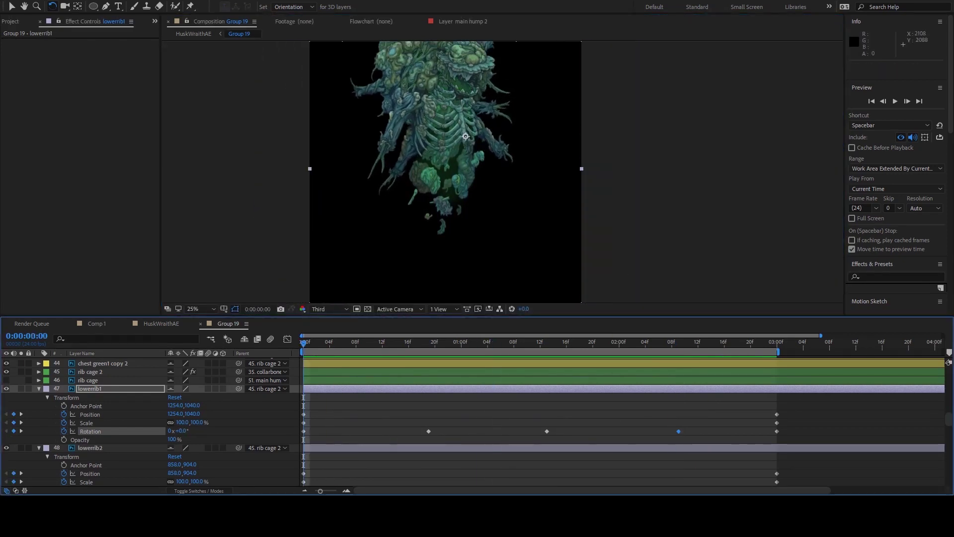
pyautogui.click(385, 146)
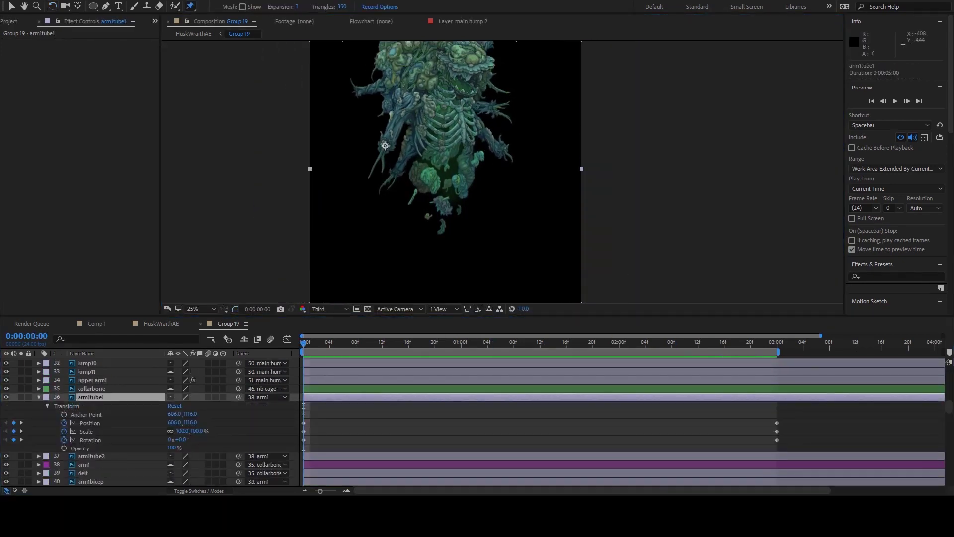
# Step: Pin arm1tube1, copy its starting pose to the end, and swing its tip up-left at one second
pyautogui.press('.')
pyautogui.click(267, 119)
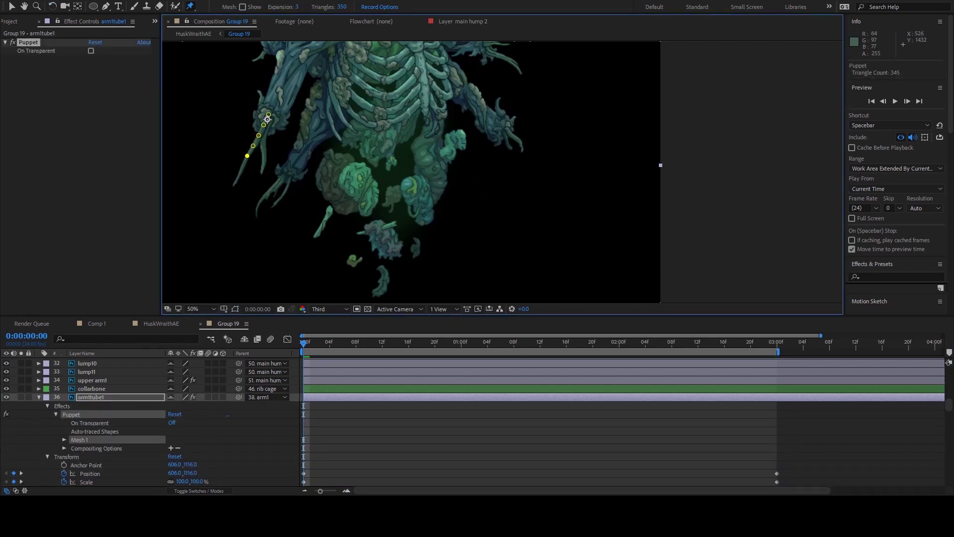
pyautogui.press('u')
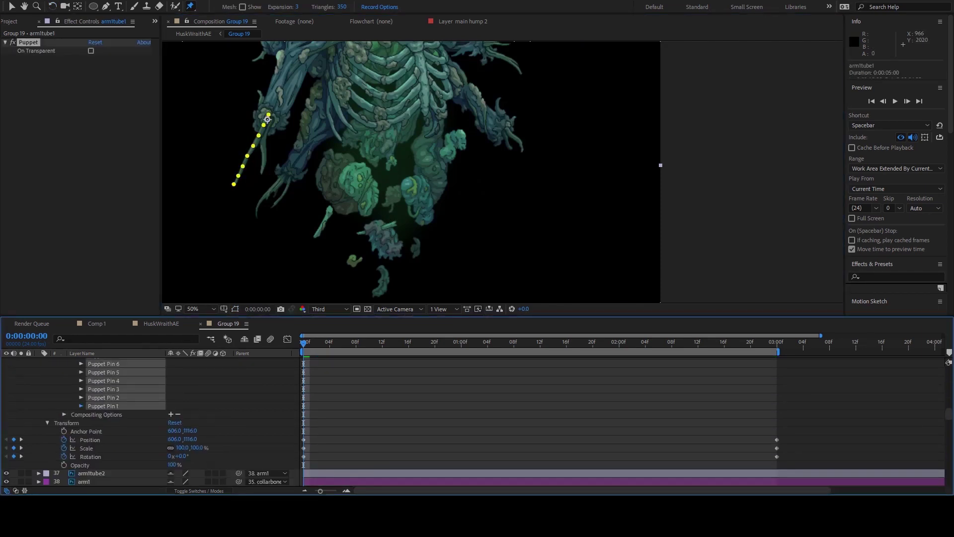
pyautogui.press('End')
pyautogui.press('space')
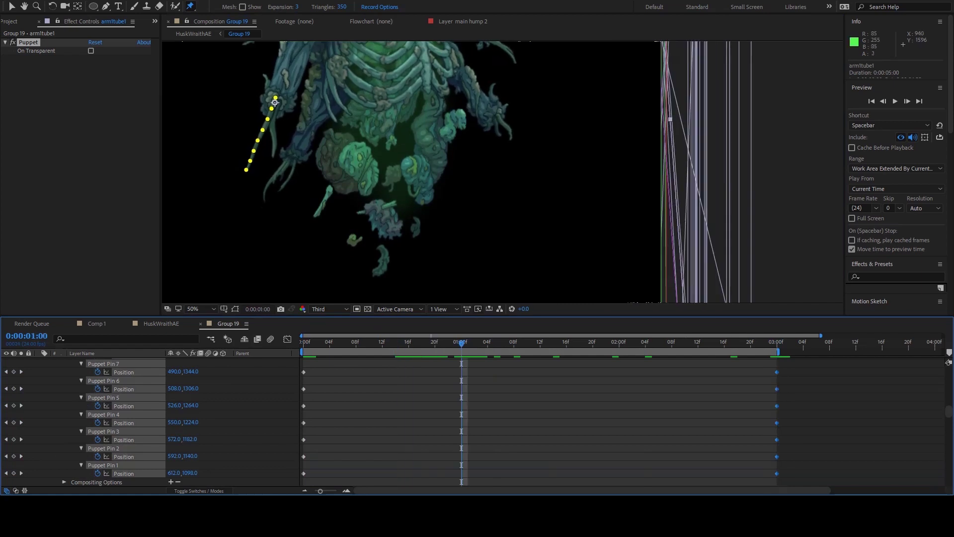
pyautogui.press(',')
pyautogui.click(376, 172)
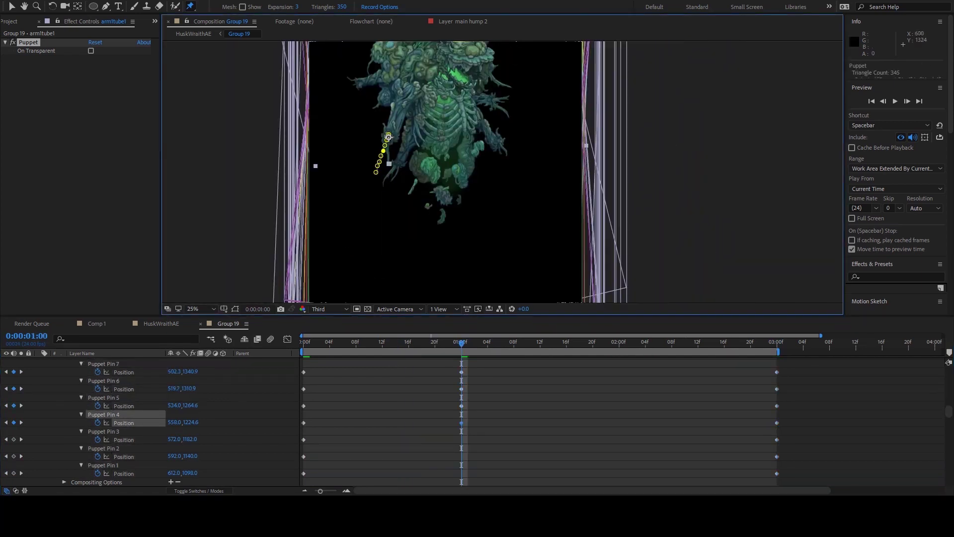
pyautogui.moveTo(388, 136); pyautogui.dragTo(385, 134)
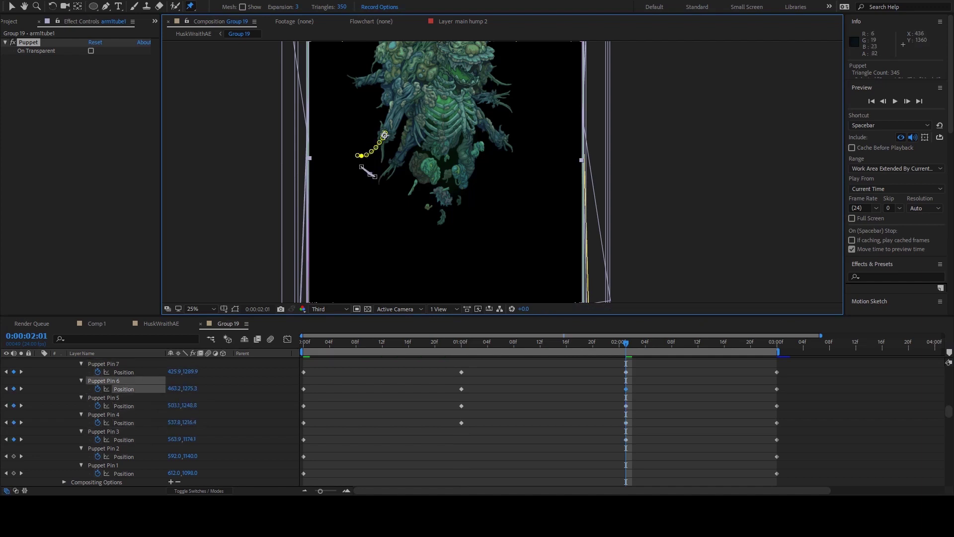
pyautogui.press('space')
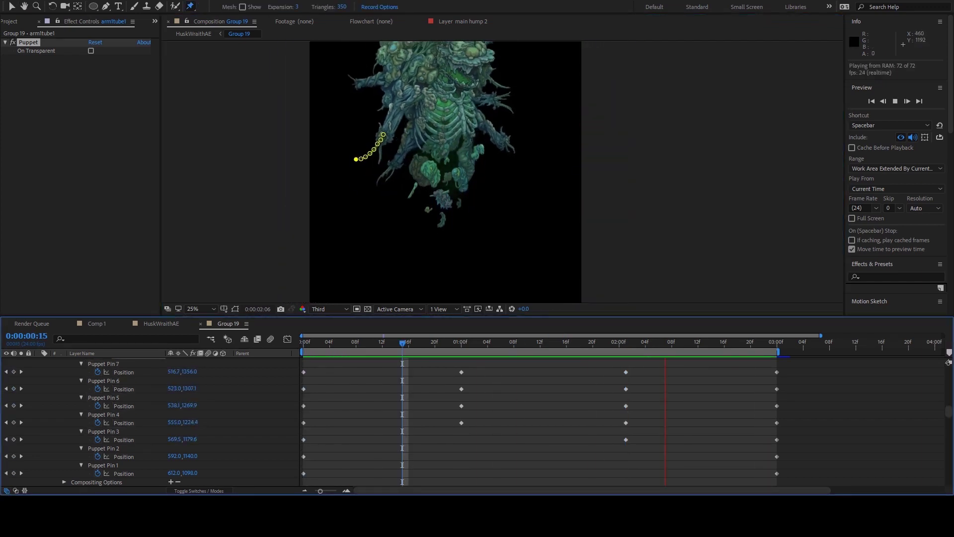
# Step: Re-pin arm1tube1 with three puppet pins and pull its tip to follow the arm
pyautogui.scroll(3)
pyautogui.click(91, 388)
pyautogui.press('space')
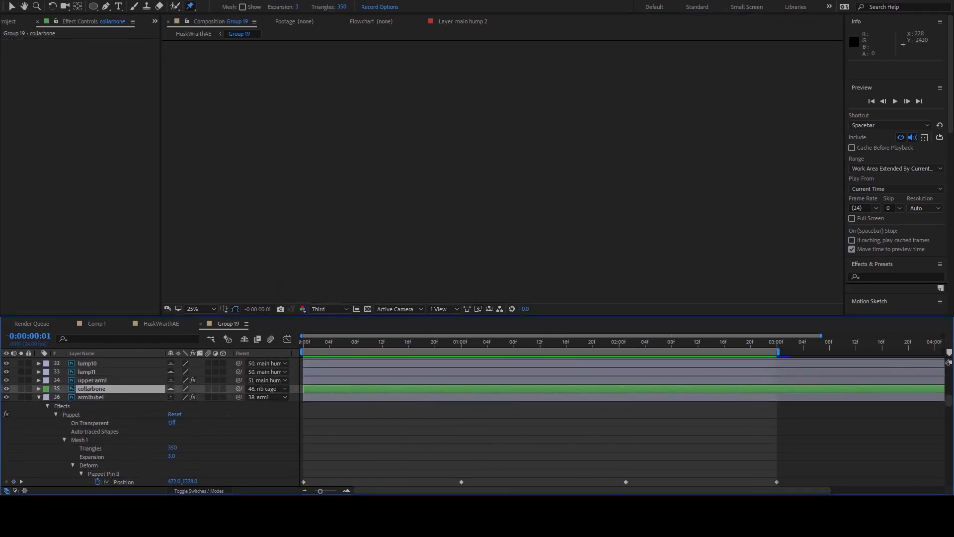
pyautogui.click(385, 145)
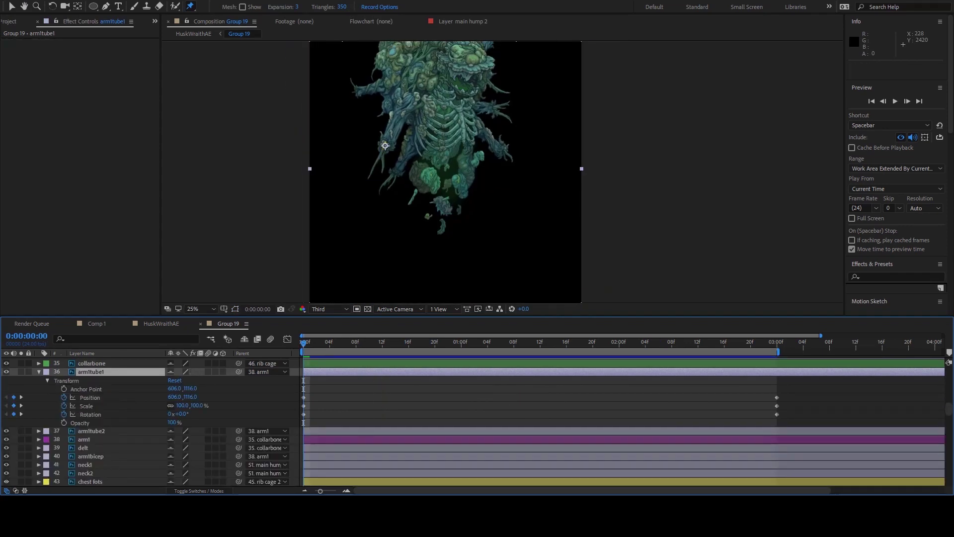
pyautogui.click(385, 145)
pyautogui.press('.')
pyautogui.click(240, 171)
pyautogui.click(235, 183)
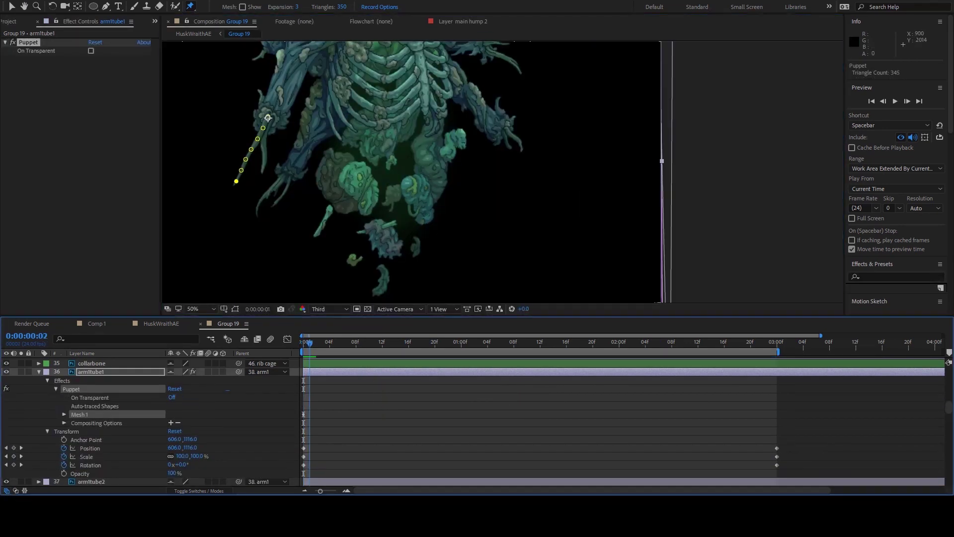
pyautogui.press('u')
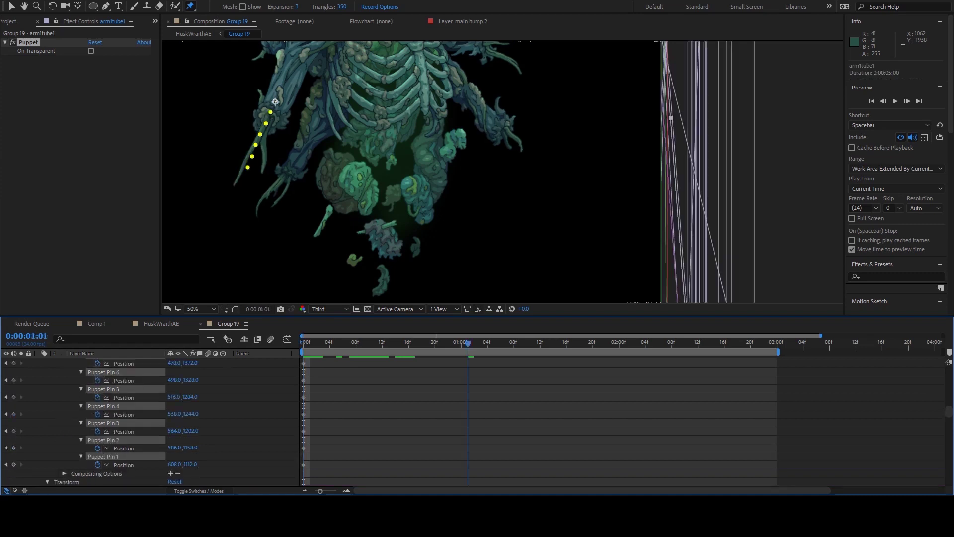
pyautogui.moveTo(248, 167); pyautogui.dragTo(254, 171)
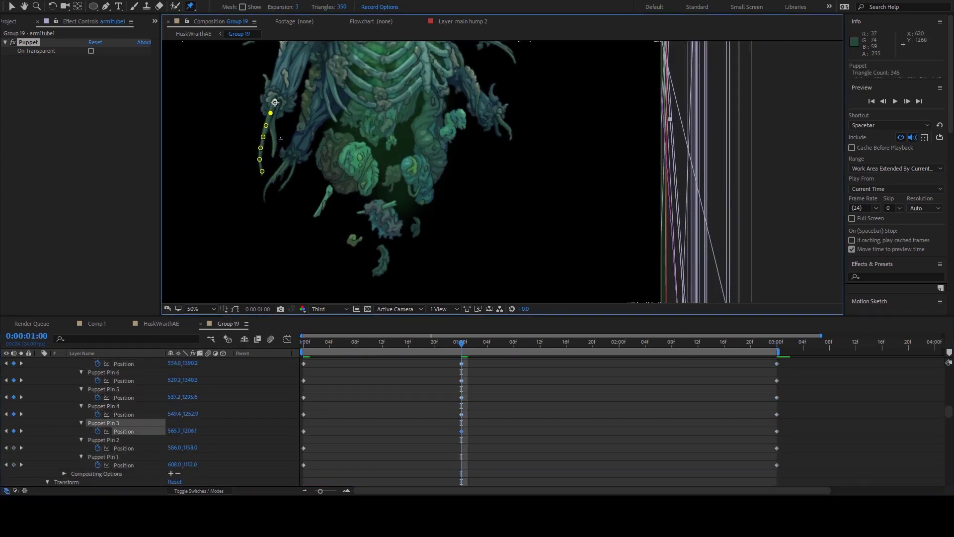
# Step: Pose all arm1tube1 pins at two seconds and preview the tube's sway
pyautogui.moveTo(561, 342); pyautogui.dragTo(619, 343)
pyautogui.hotkey('ctrl', 'a')
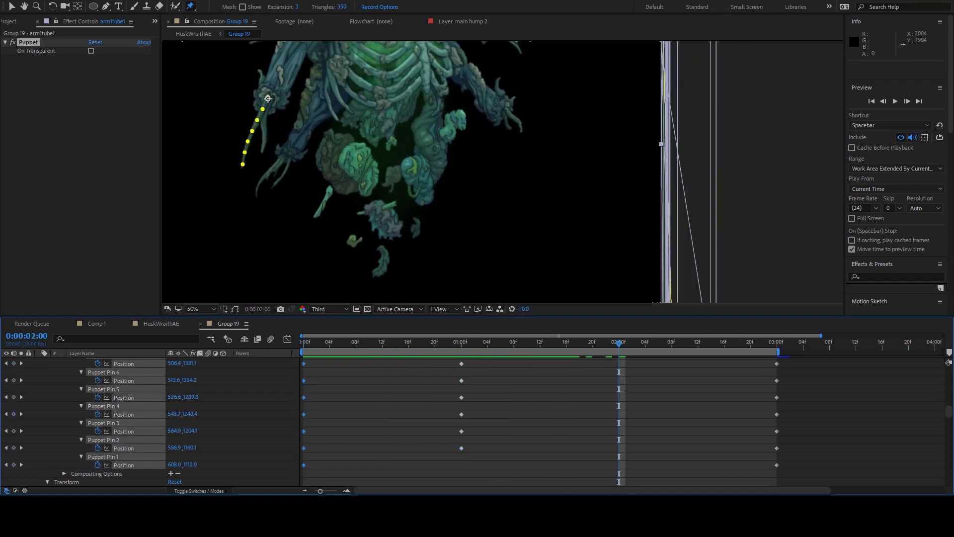
pyautogui.hotkey('ctrl', 'v')
pyautogui.click(236, 183)
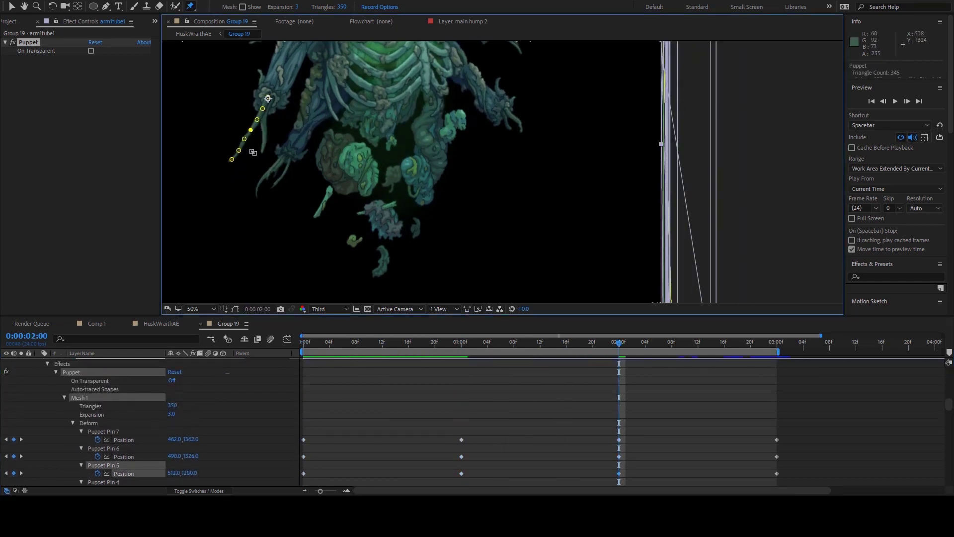
pyautogui.press('space')
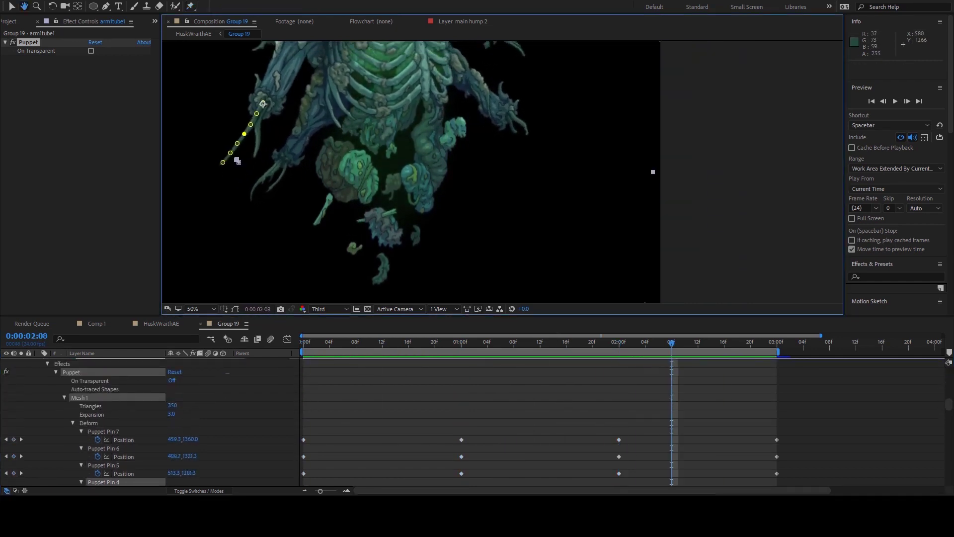
pyautogui.press(',')
pyautogui.hotkey('ctrl', 'Up')
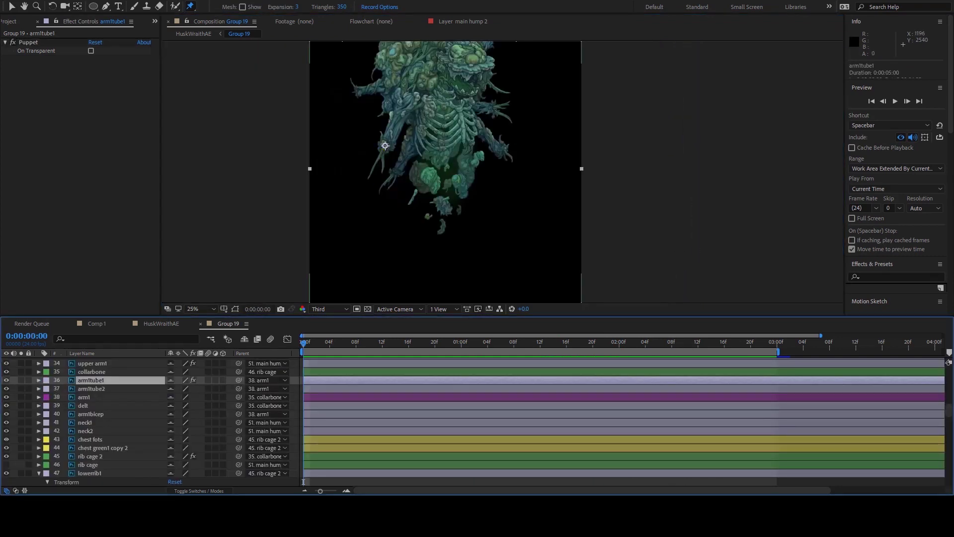
pyautogui.press('space')
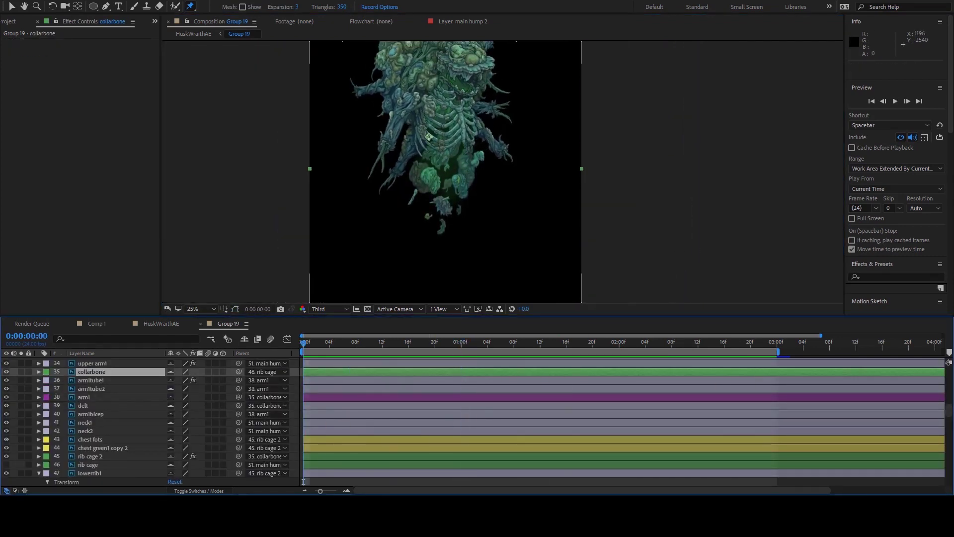
pyautogui.hotkey('ctrl', 'Down')
pyautogui.press('u')
pyautogui.press('space')
# Step: Retime the middle pin keyframes to 1:12, delete the extra ones, and play it back
pyautogui.moveTo(618, 362); pyautogui.dragTo(540, 362)
pyautogui.moveTo(438, 357); pyautogui.dragTo(479, 479)
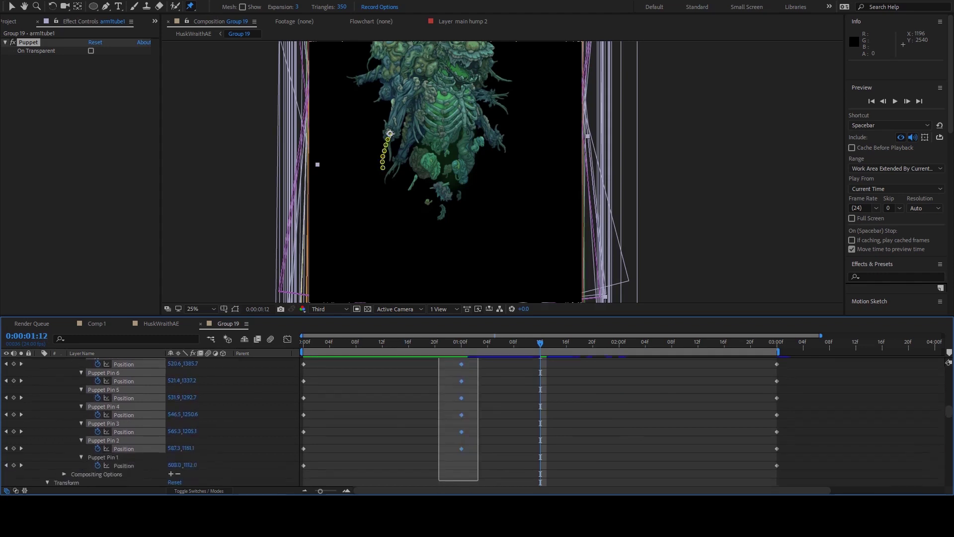
pyautogui.press('Delete')
pyautogui.press('space')
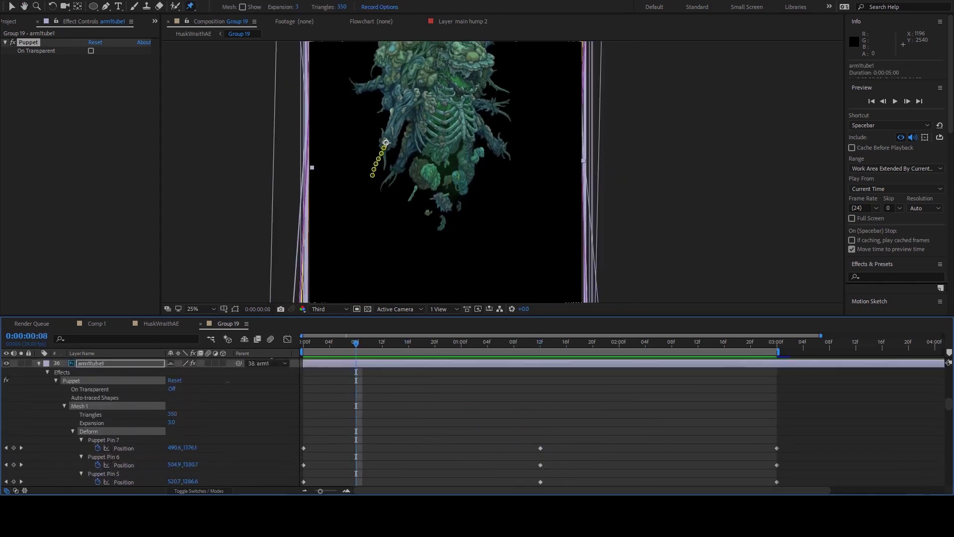
pyautogui.hotkey('ctrl', 'Down')
pyautogui.press('u')
pyautogui.press('space')
# Step: Pin arm1tube2 and shift its lower pins right so the tube follows the arm
pyautogui.click(382, 151)
pyautogui.click(384, 158)
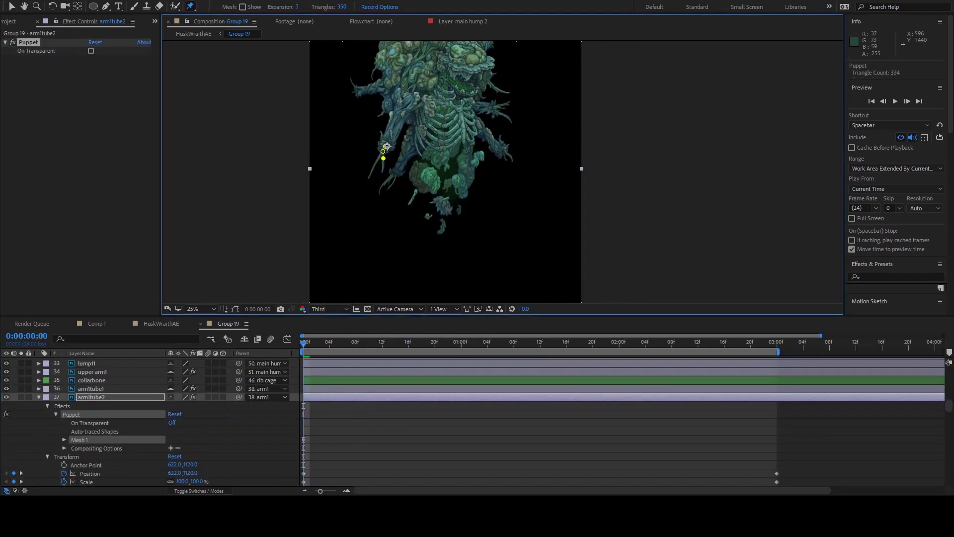
pyautogui.press('k')
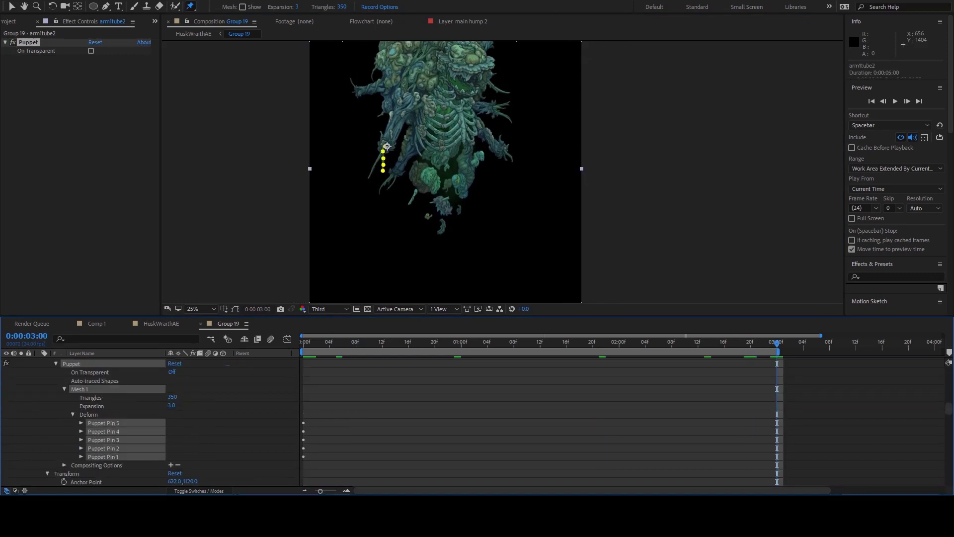
pyautogui.press('space')
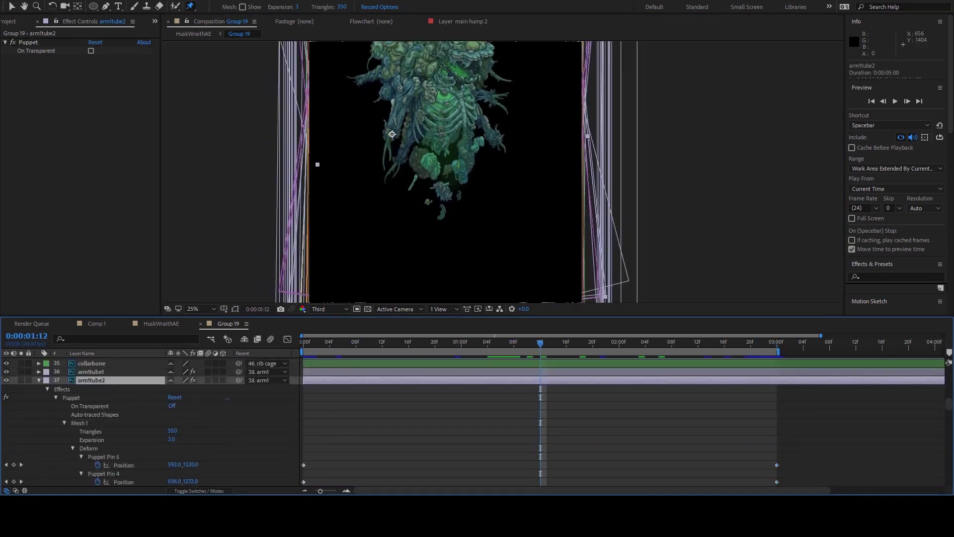
pyautogui.moveTo(391, 159); pyautogui.dragTo(393, 158)
pyautogui.press('space')
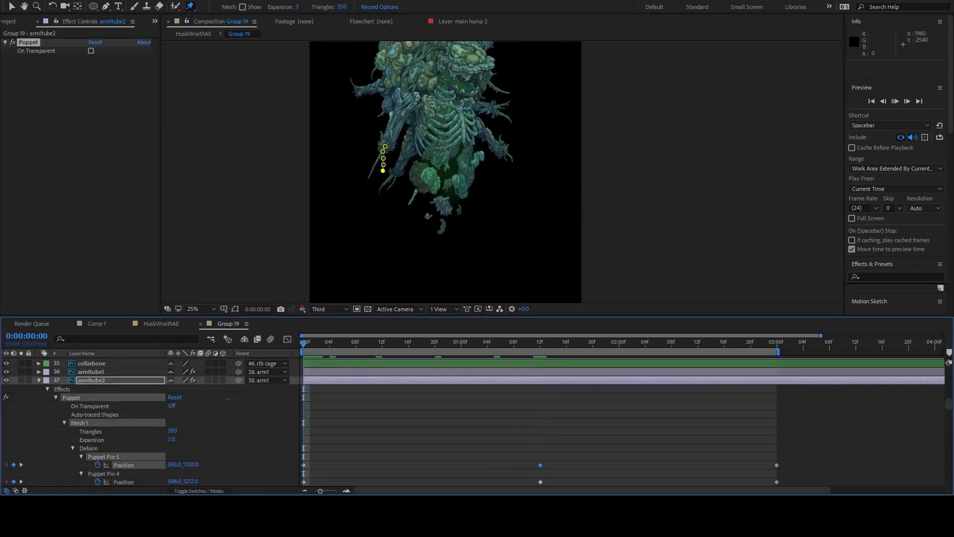
# Step: Tilt arm1tube2 slightly with a Rotation keyframe at 1:12 and preview the result
pyautogui.click(48, 389)
pyautogui.press('j')
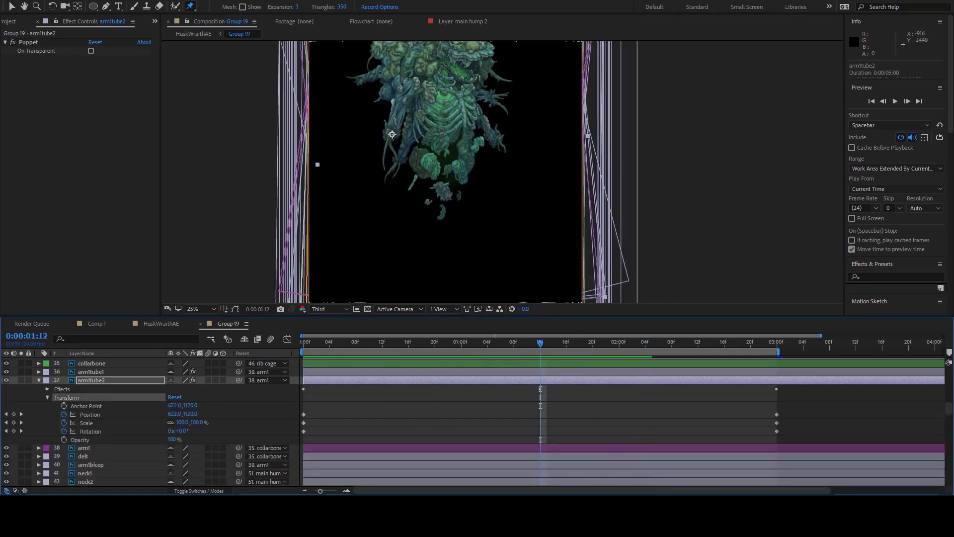
pyautogui.press('w')
pyautogui.press('space')
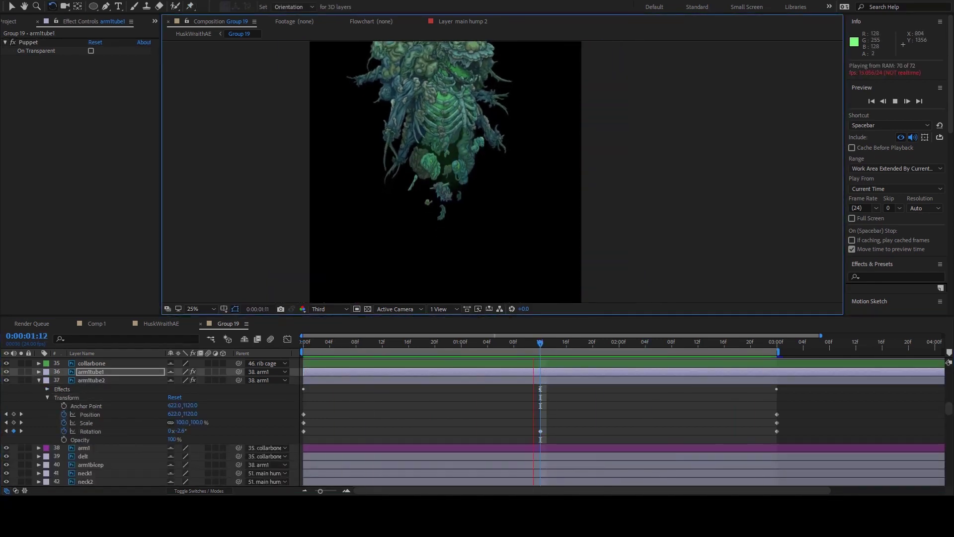
pyautogui.press('Home')
pyautogui.scroll(-3)
pyautogui.scroll(3)
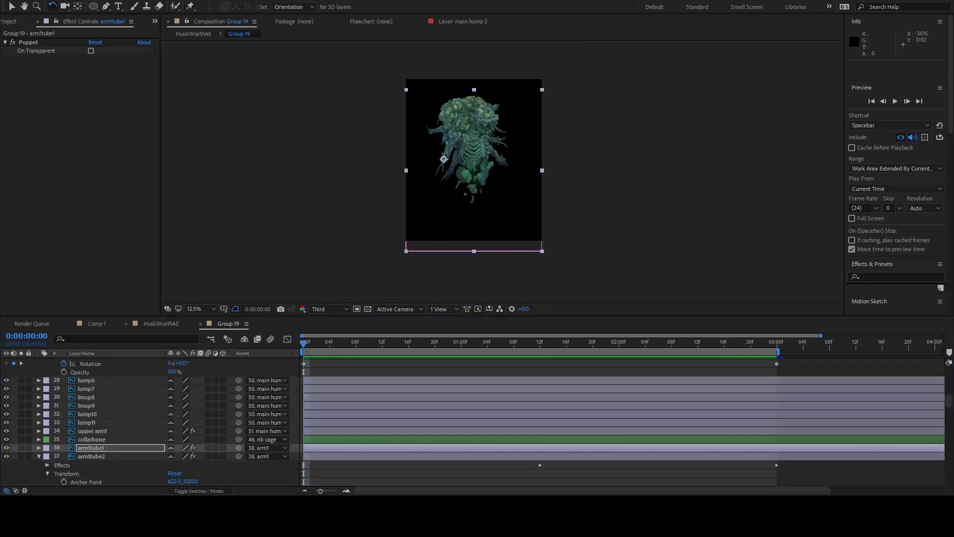
pyautogui.press('space')
pyautogui.press('space')
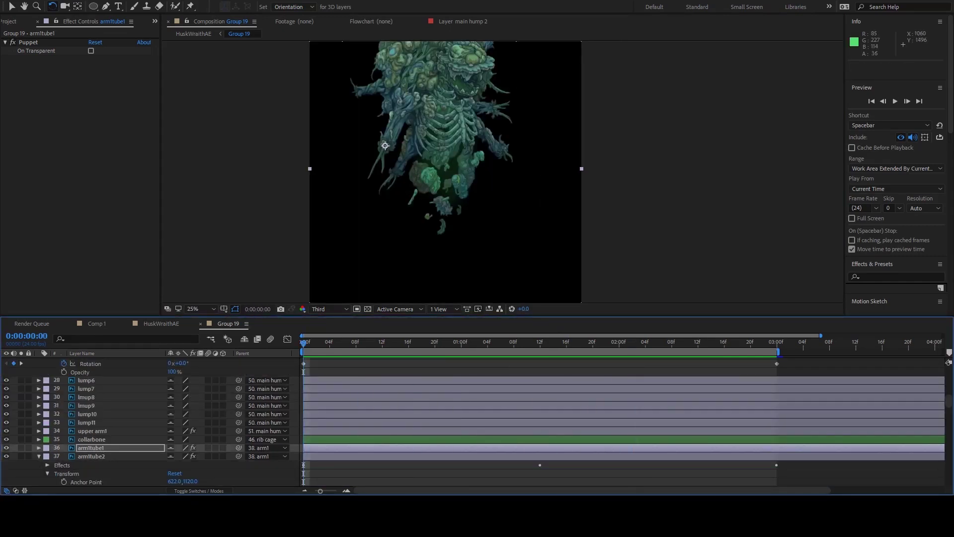
pyautogui.press('space')
pyautogui.press('space')
pyautogui.press('Home')
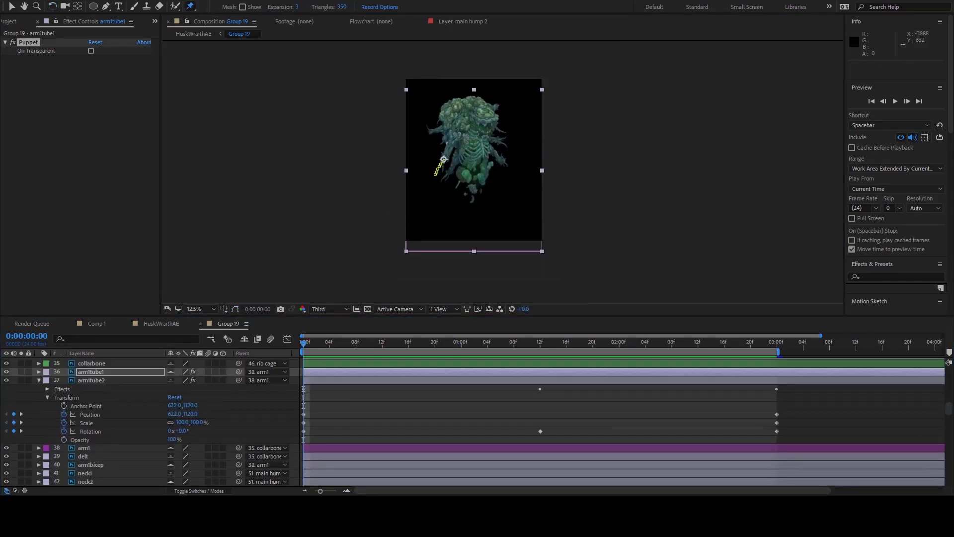
# Step: Select the collarbone layer and set its scale to 101 at 16f
pyautogui.hotkey('ctrl', 'p')
pyautogui.click(465, 125)
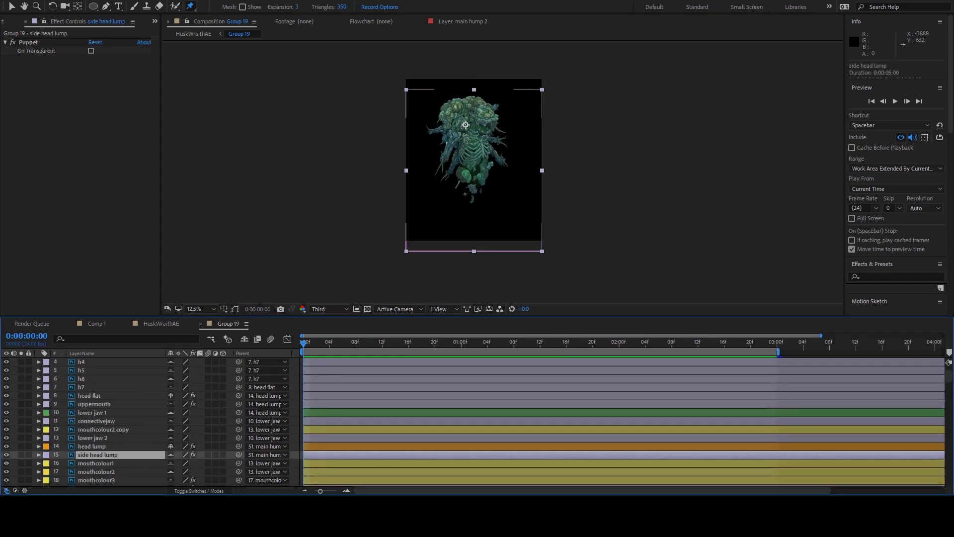
pyautogui.click(479, 119)
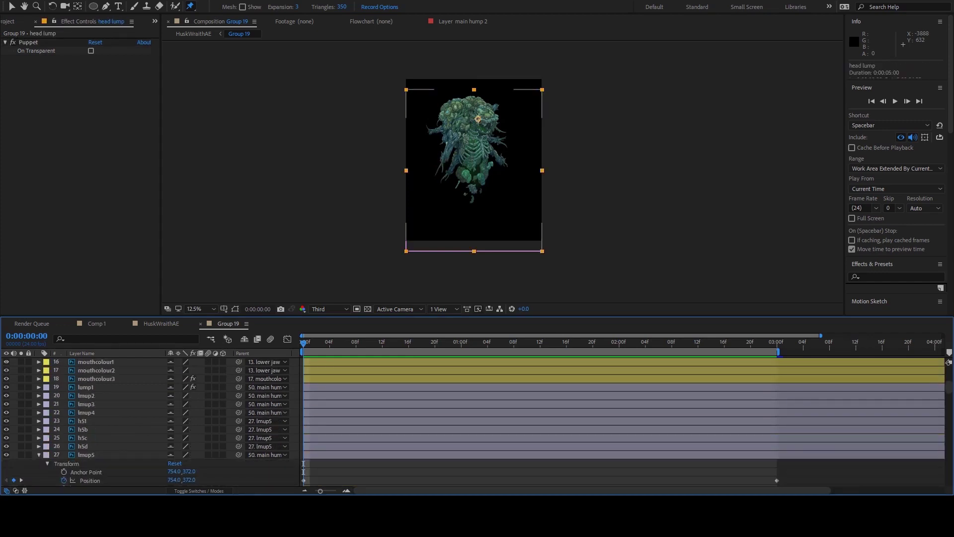
pyautogui.click(470, 169)
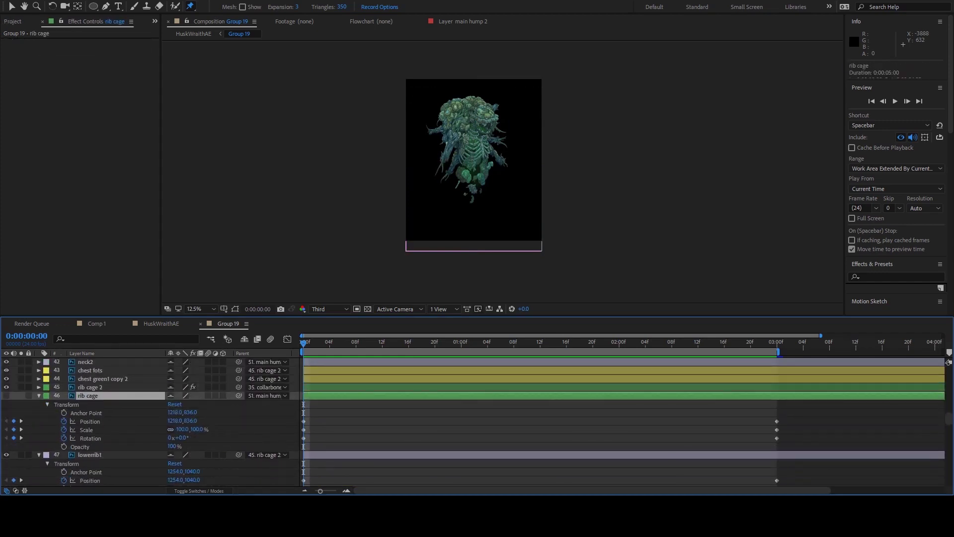
pyautogui.click(475, 129)
pyautogui.press('k')
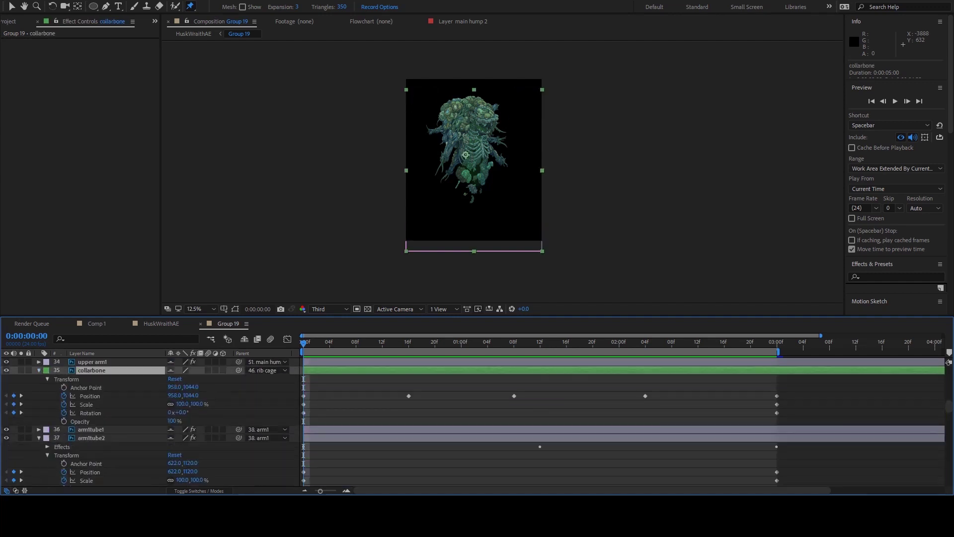
pyautogui.press('Return')
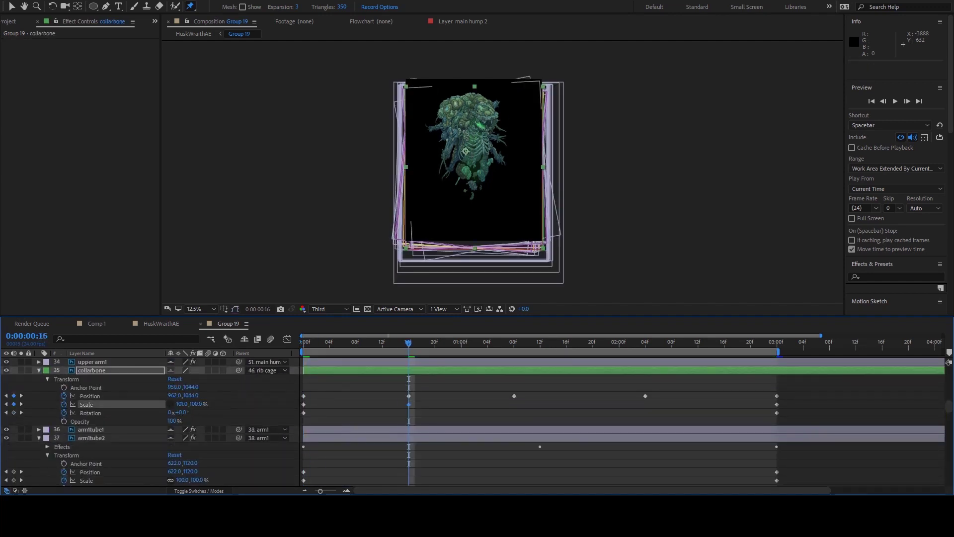
# Step: Adjust the collarbone's Scale keyframe at 2:04 and preview the pulse
pyautogui.press('k')
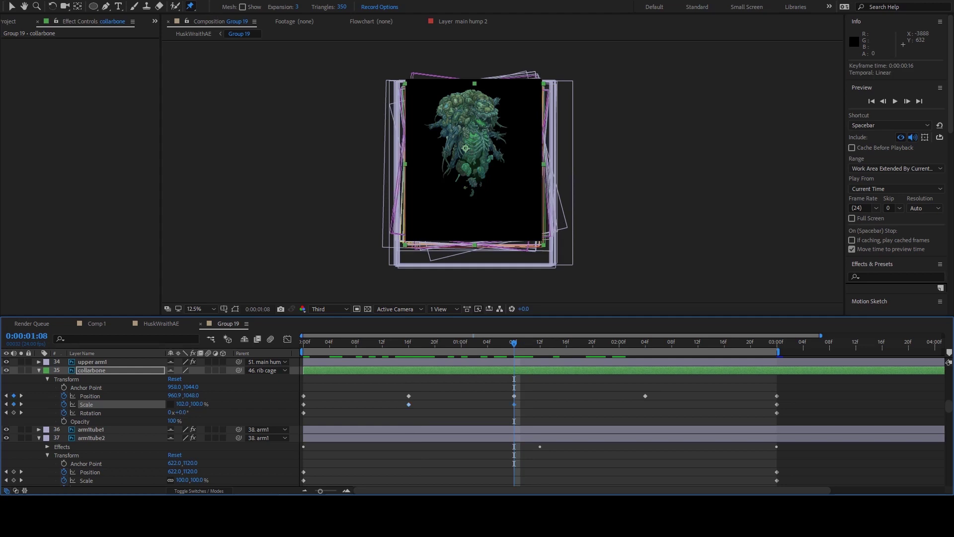
pyautogui.press('k')
pyautogui.click(182, 404)
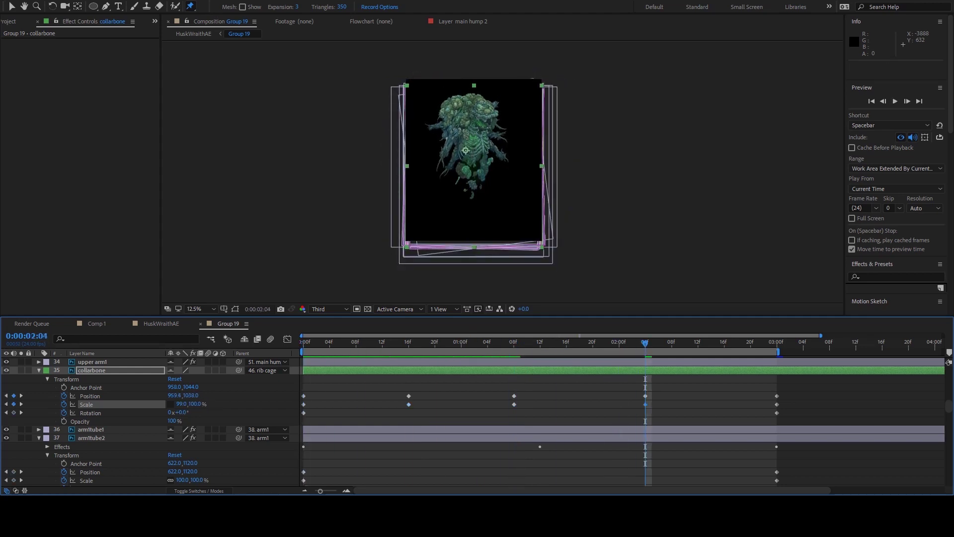
pyautogui.press('space')
pyautogui.press('space')
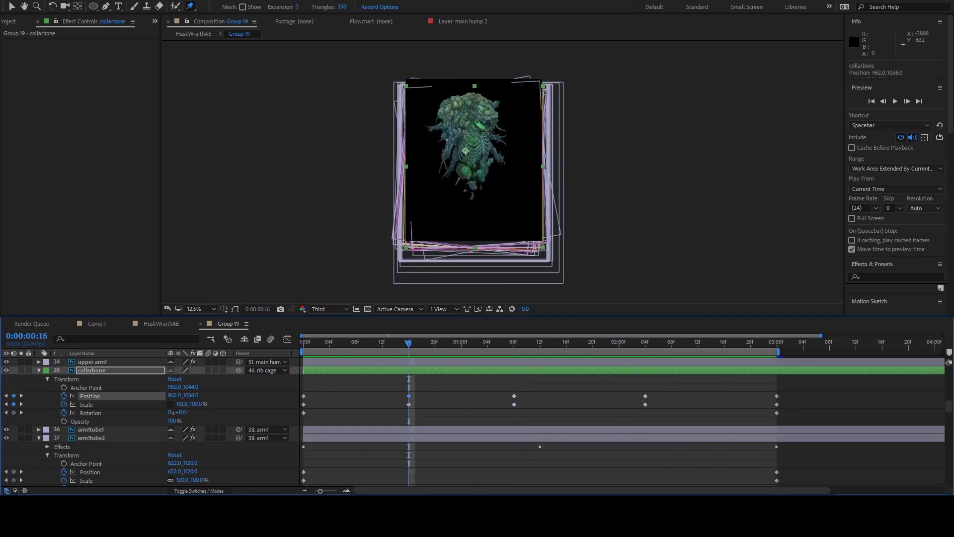
pyautogui.press('space')
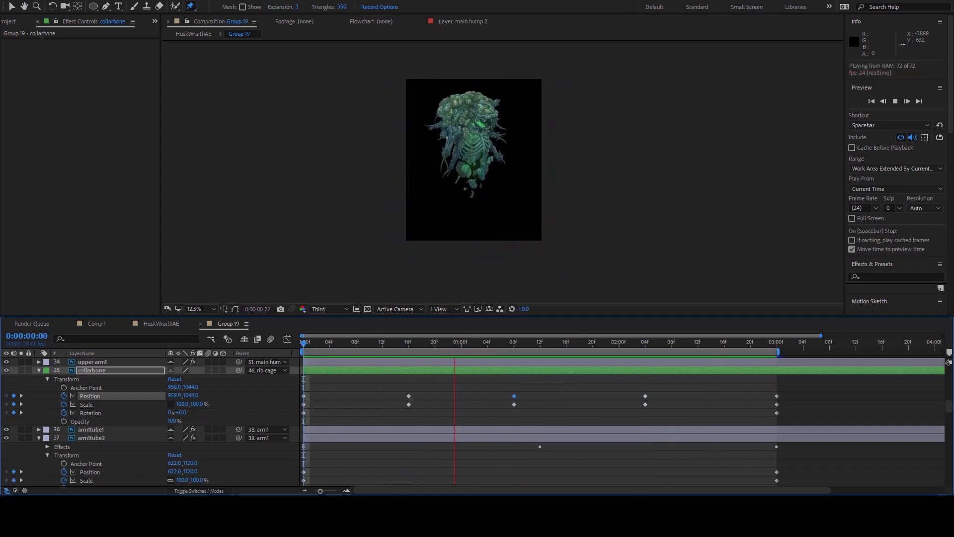
pyautogui.press('space')
pyautogui.press('space')
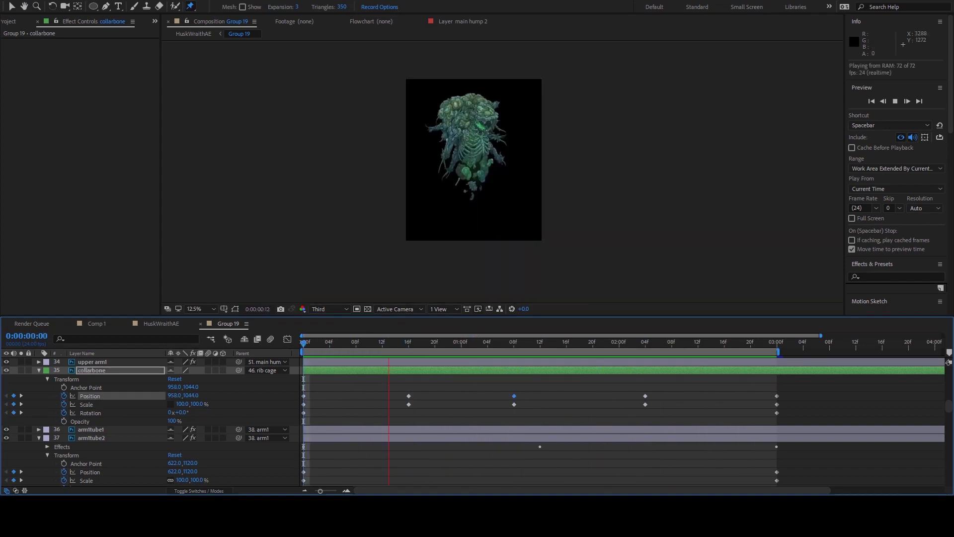
pyautogui.press('space')
# Step: Give arm1bicep a Scale keyframe of 100, 96% to squash it slightly
pyautogui.click(450, 139)
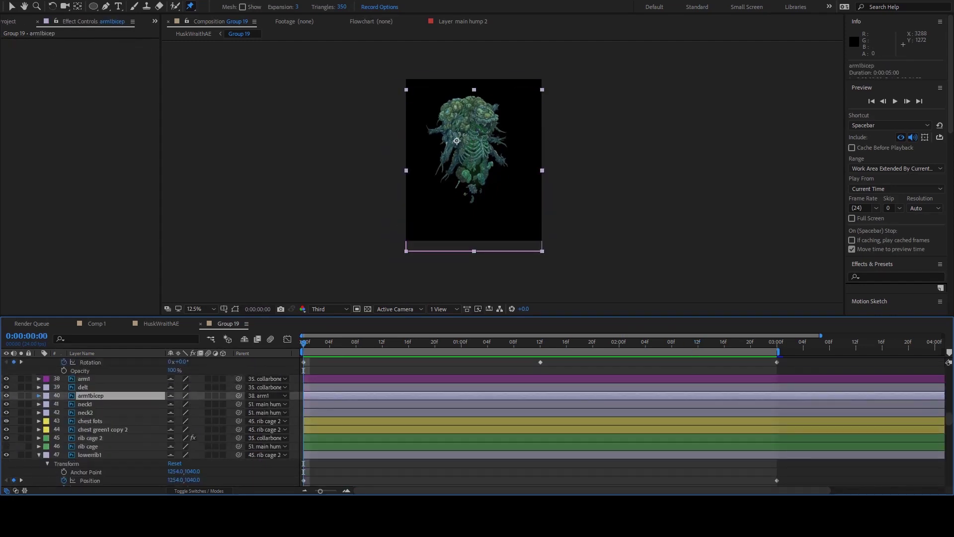
pyautogui.press('u')
pyautogui.click(462, 342)
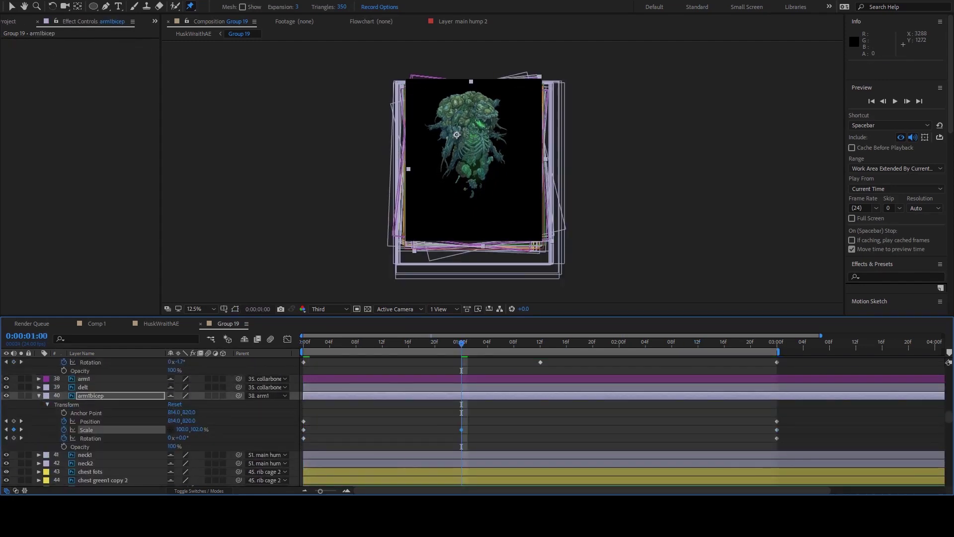
pyautogui.press('space')
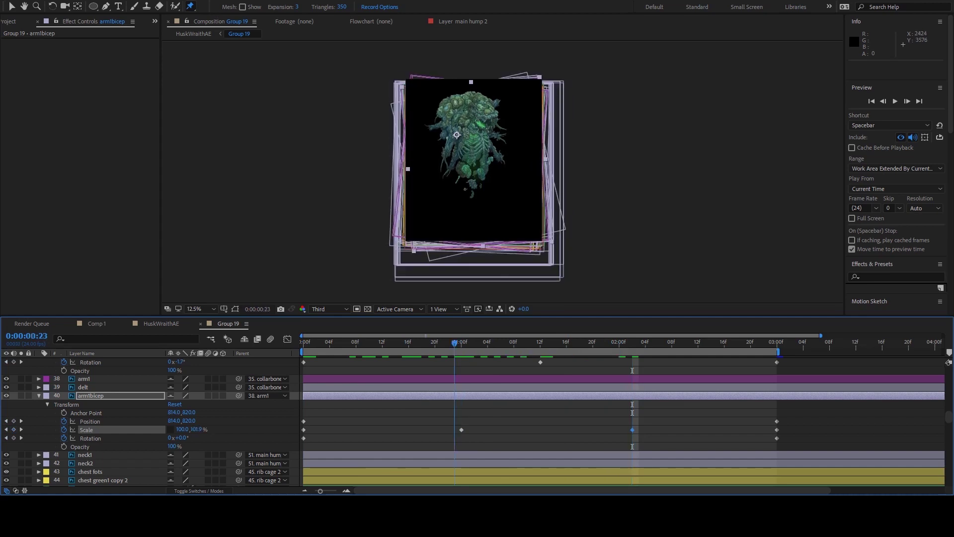
pyautogui.click(462, 430)
pyautogui.write('96')
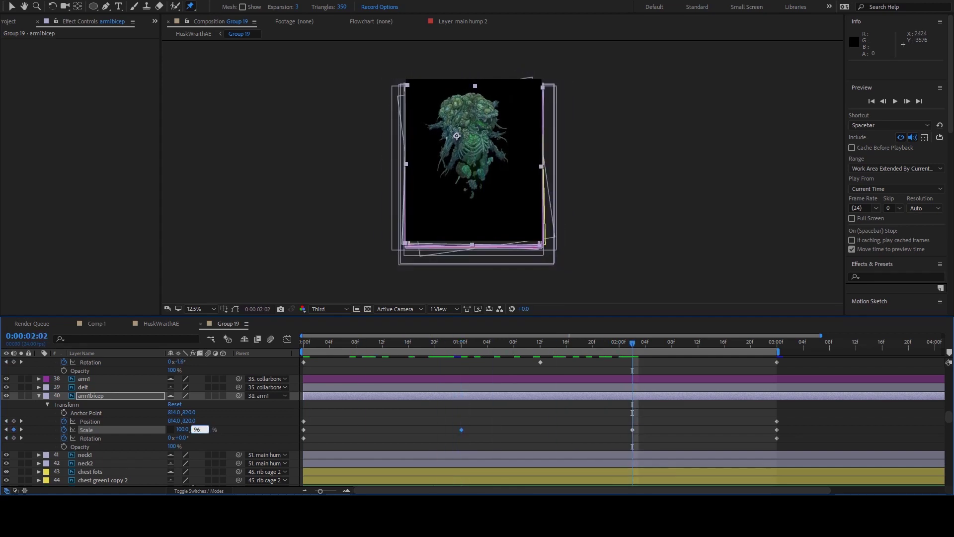
pyautogui.press('Return')
pyautogui.scroll(3)
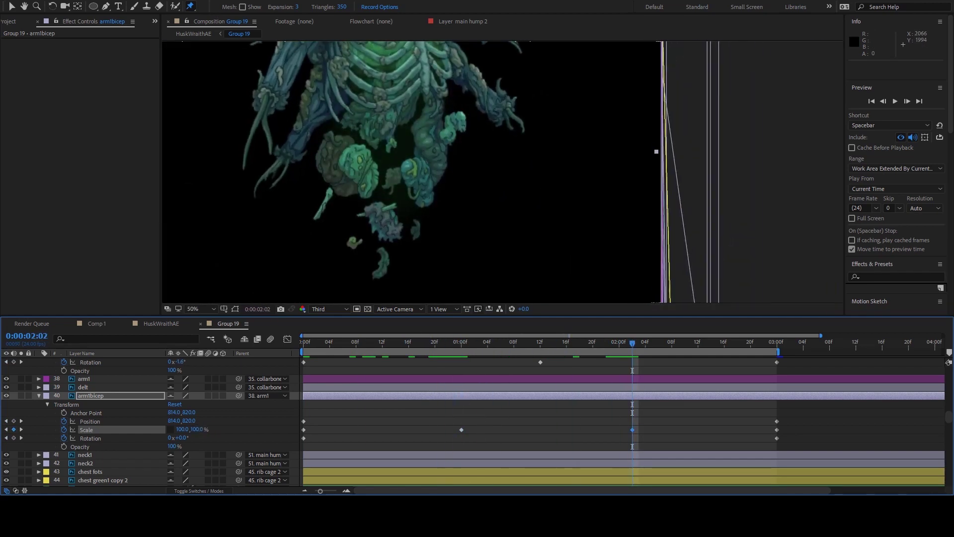
pyautogui.click(522, 85)
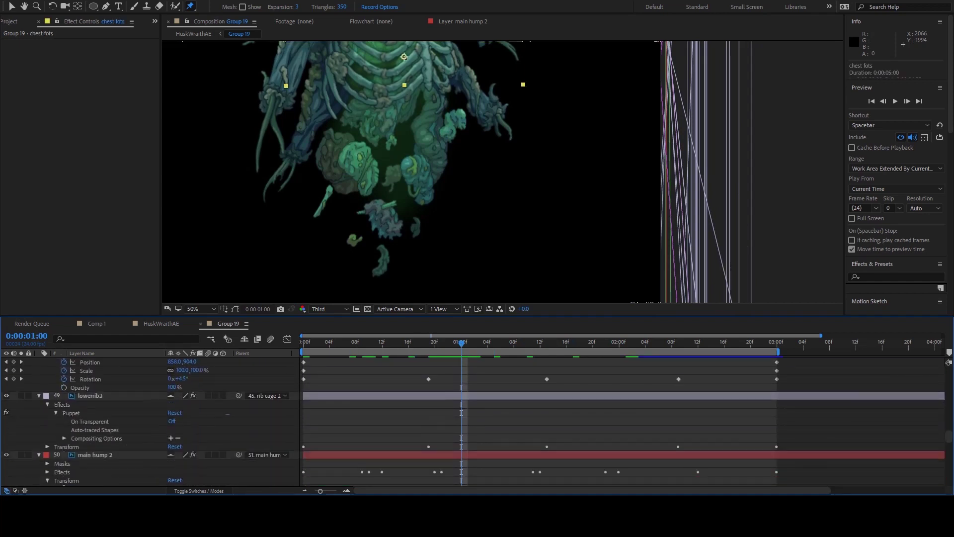
# Step: Puppet-pin arm2tube and bend its tip at 1:00 to follow the arm
pyautogui.click(286, 161)
pyautogui.press('Home')
pyautogui.click(277, 183)
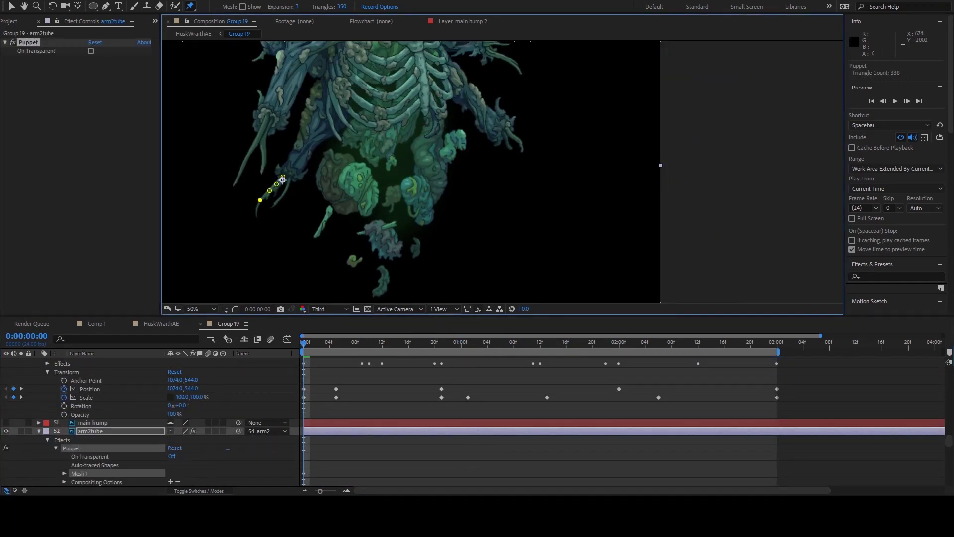
pyautogui.click(257, 214)
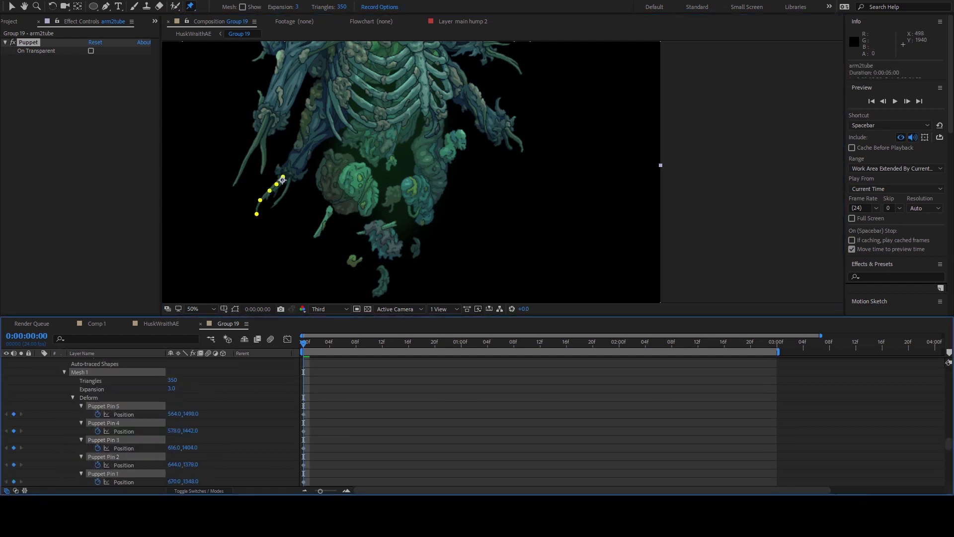
pyautogui.click(288, 161)
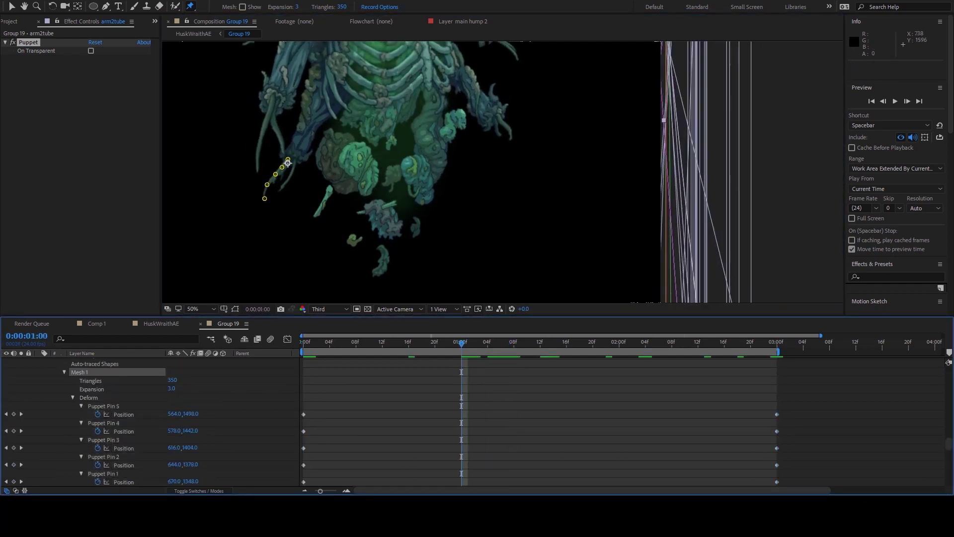
pyautogui.moveTo(277, 212); pyautogui.dragTo(276, 215)
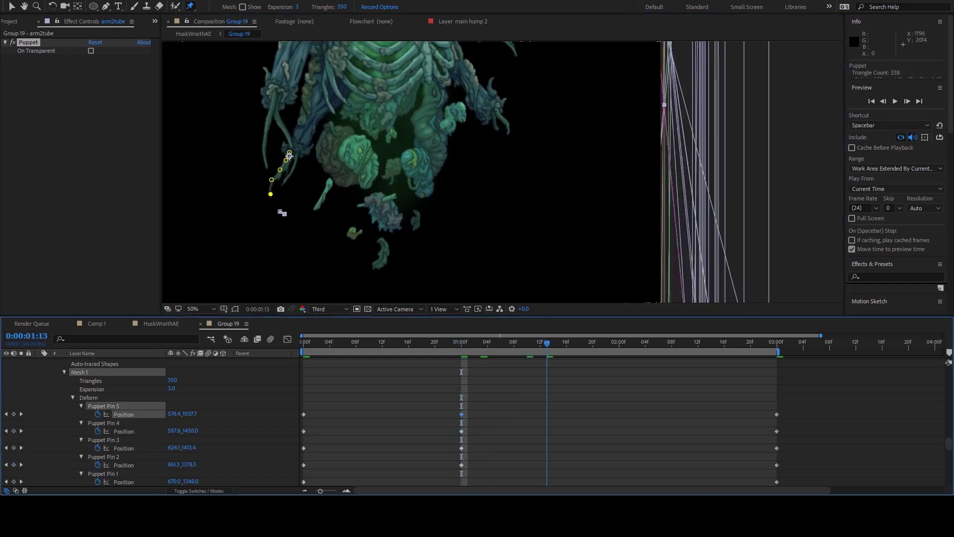
pyautogui.press('space')
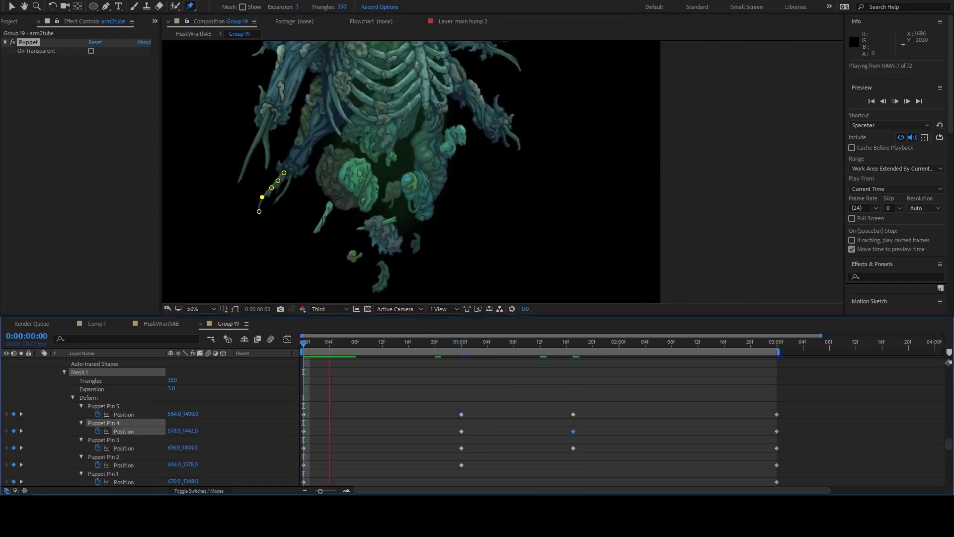
# Step: Reposition arm2tube's tip at 2:13 and preview the motion
pyautogui.press('space')
pyautogui.moveTo(254, 203); pyautogui.dragTo(245, 198)
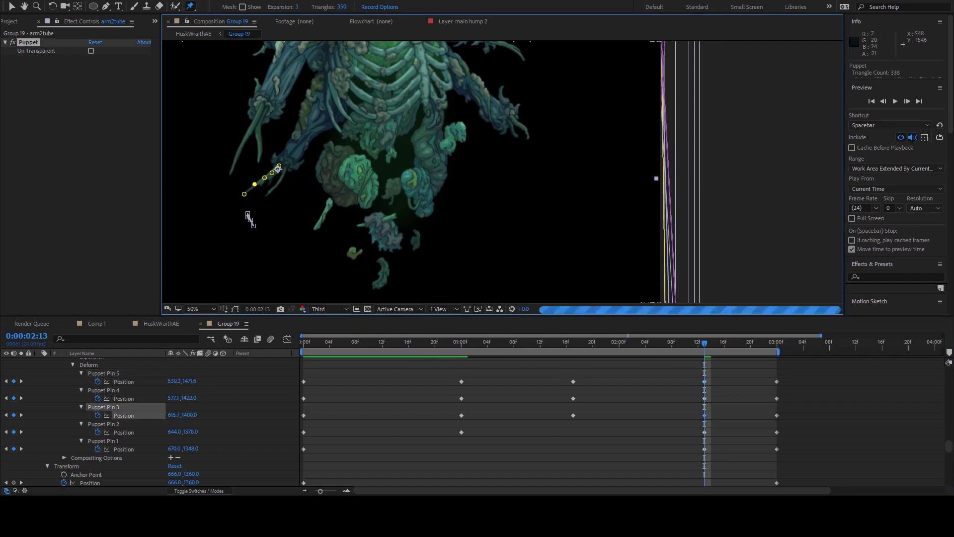
pyautogui.press('space')
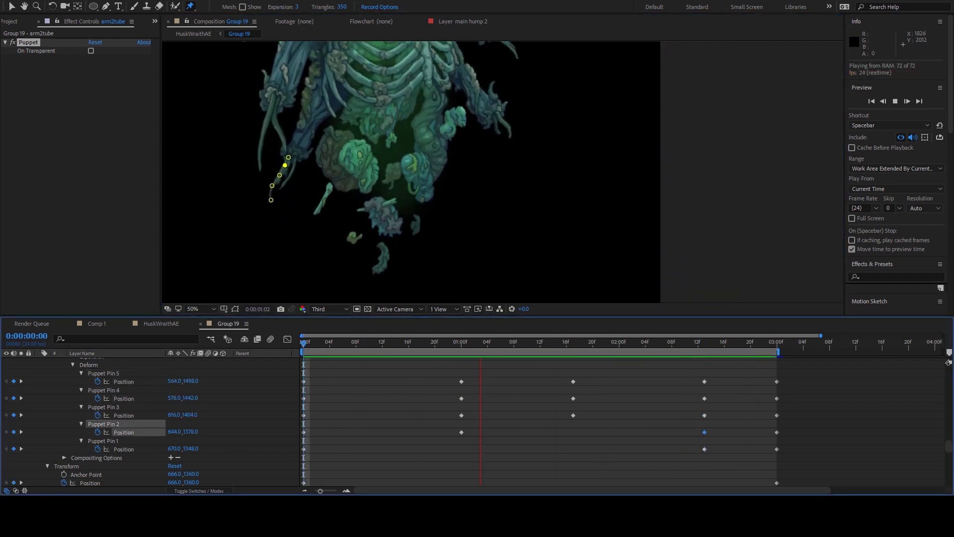
pyautogui.click(270, 187)
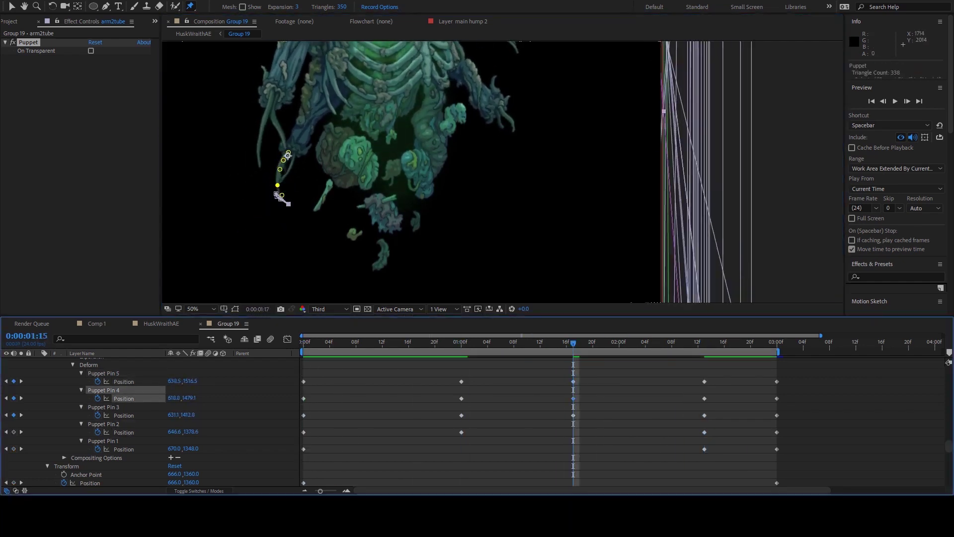
pyautogui.press('space')
pyautogui.hotkey('ctrl', 'Down')
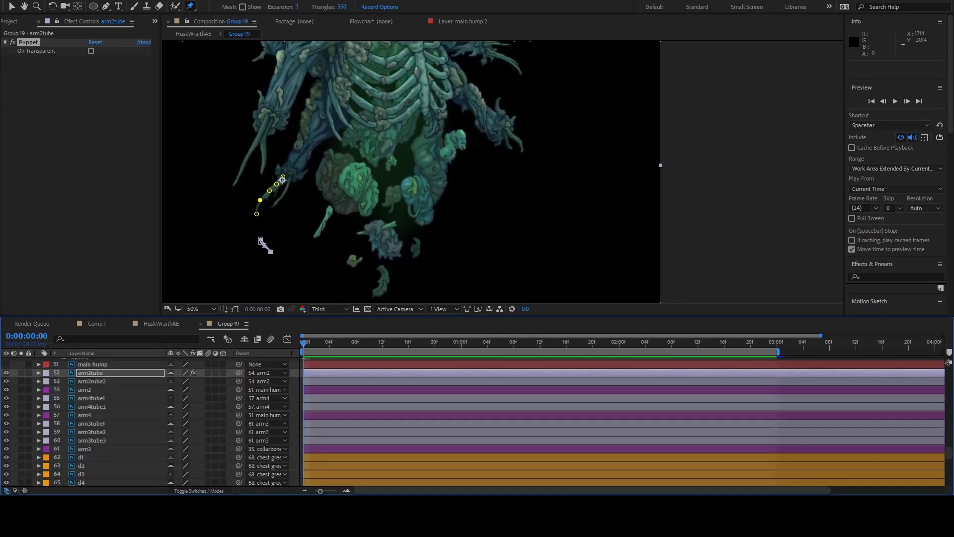
# Step: Puppet-pin arm2rube2, bend it into a pose at 1:00, and preview both tubes
pyautogui.click(287, 188)
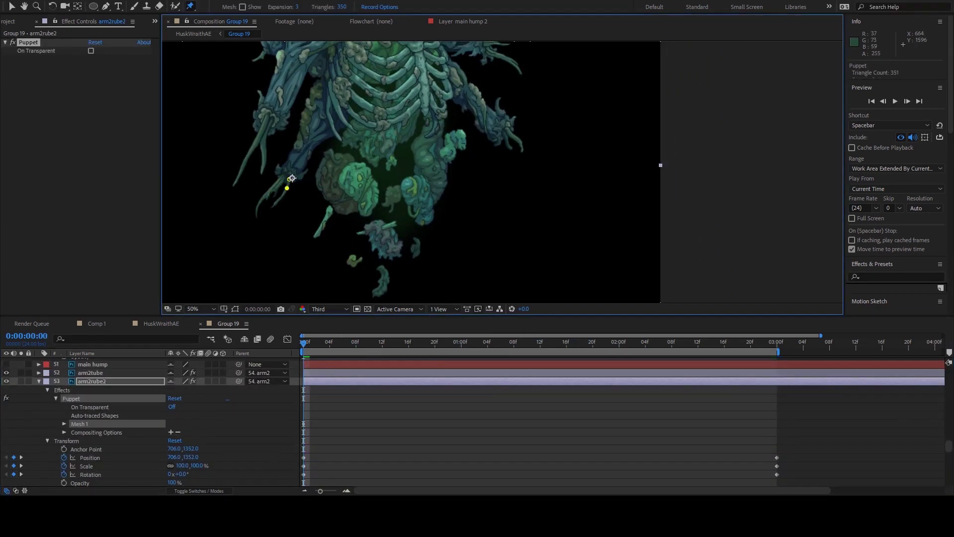
pyautogui.press('k')
pyautogui.hotkey('ctrl', 'a')
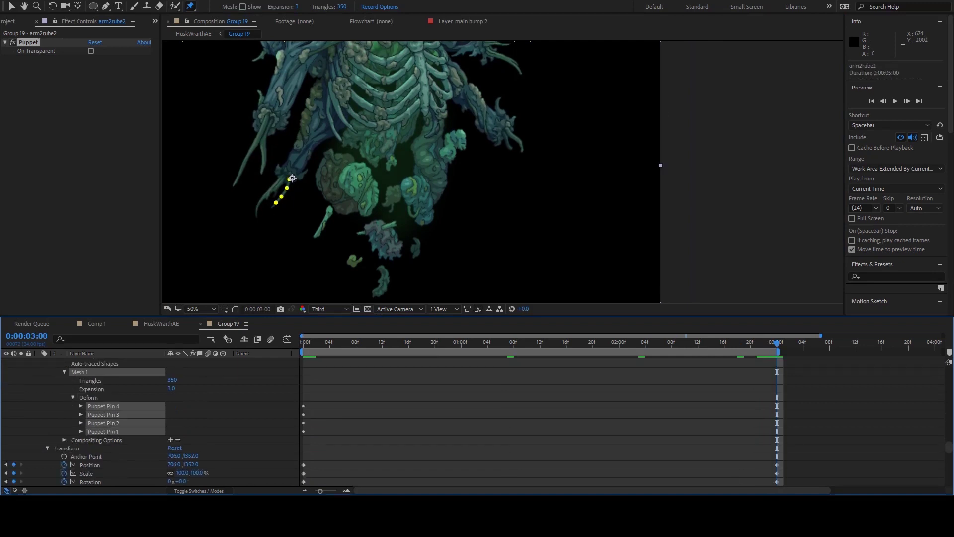
pyautogui.moveTo(290, 189); pyautogui.dragTo(296, 192)
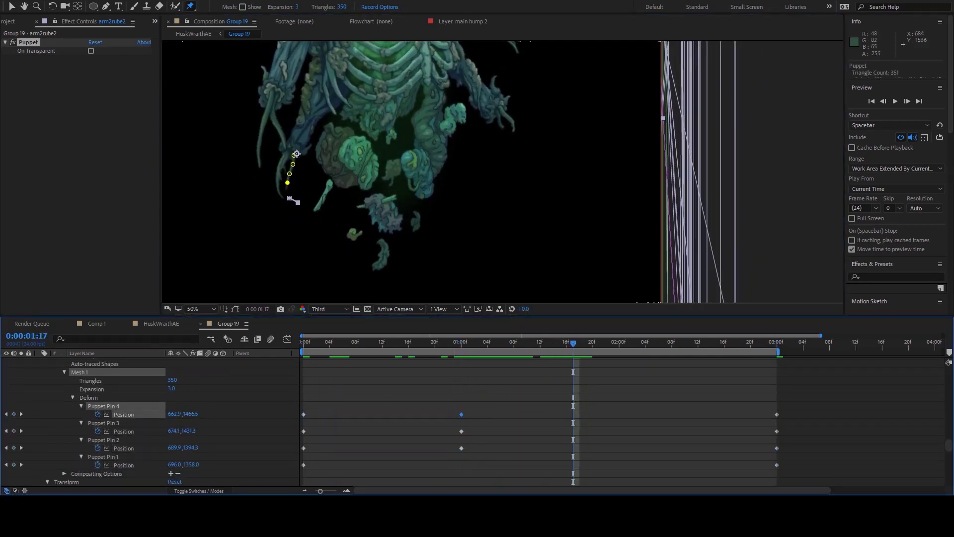
pyautogui.press('u')
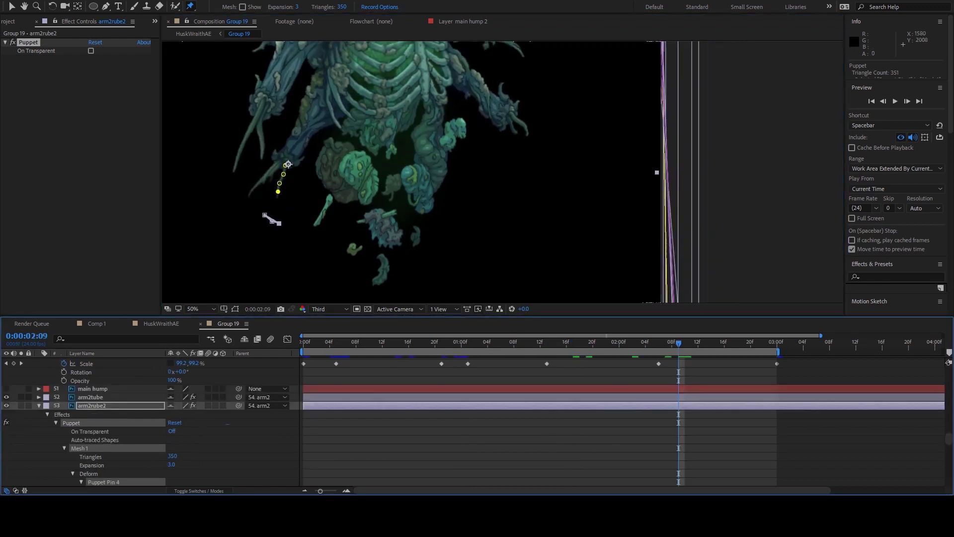
pyautogui.press('u')
pyautogui.press('k')
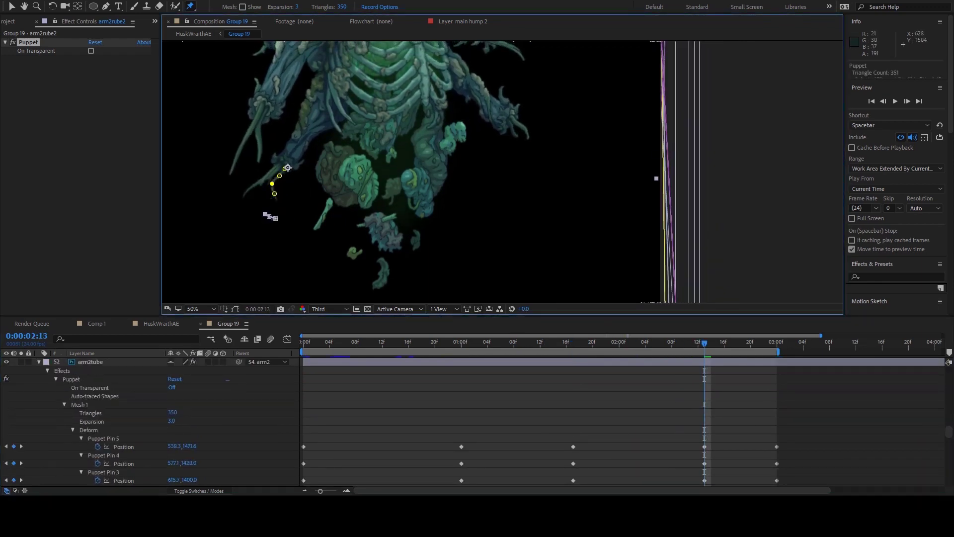
pyautogui.press('space')
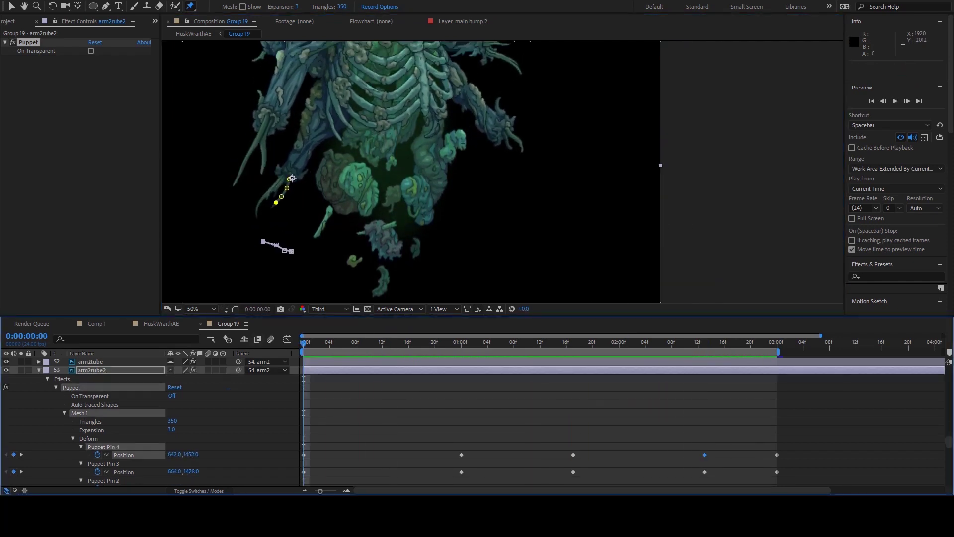
pyautogui.click(503, 131)
# Step: Copy arm4tube1's starting pin pose to 3:00 and bend the tube down-left at 1:00
pyautogui.press('u')
pyautogui.press('u')
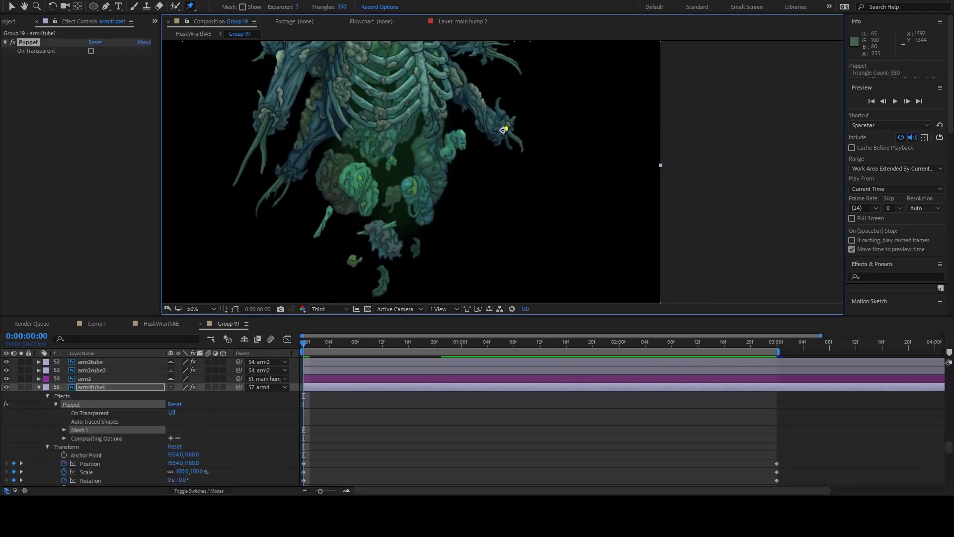
pyautogui.hotkey('ctrl', 'a')
pyautogui.hotkey('ctrl', 'c')
pyautogui.press('k')
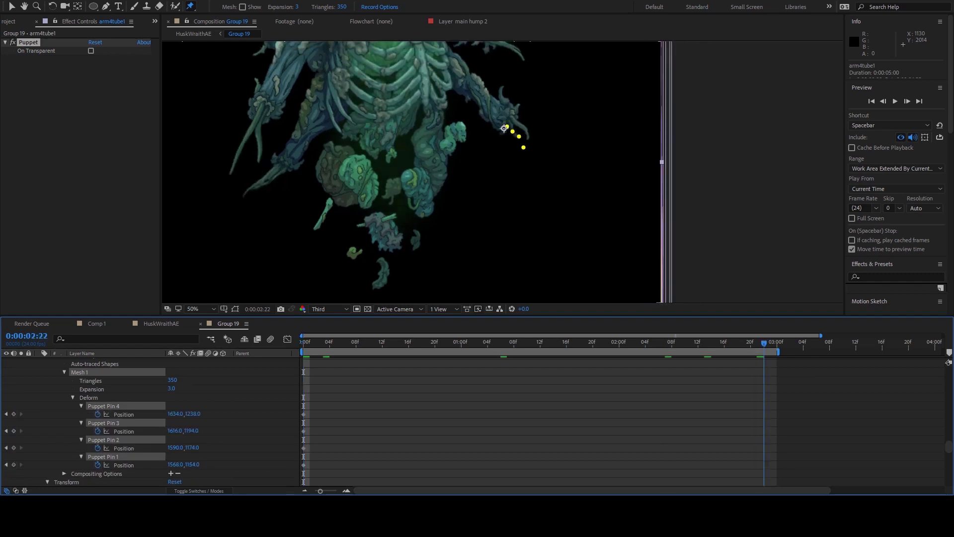
pyautogui.hotkey('ctrl', 'v')
pyautogui.press('j')
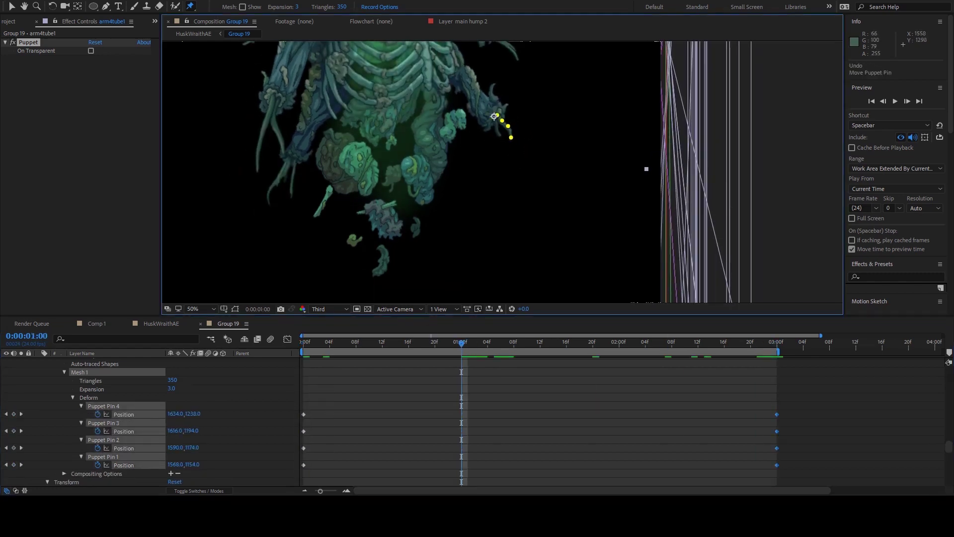
pyautogui.moveTo(508, 125); pyautogui.dragTo(491, 158)
pyautogui.press('space')
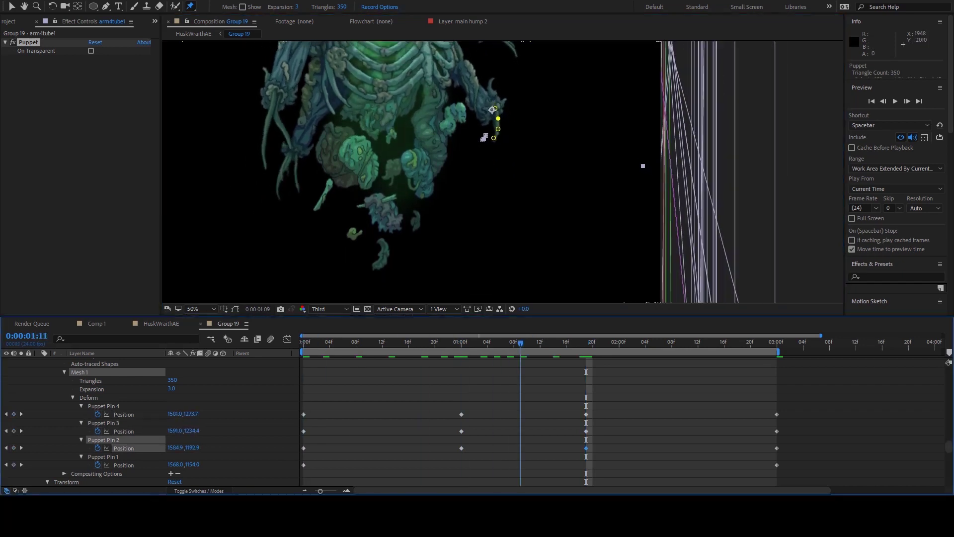
# Step: Move the tube's tip pin up onto the claw and preview the motion
pyautogui.moveTo(527, 133); pyautogui.dragTo(534, 130)
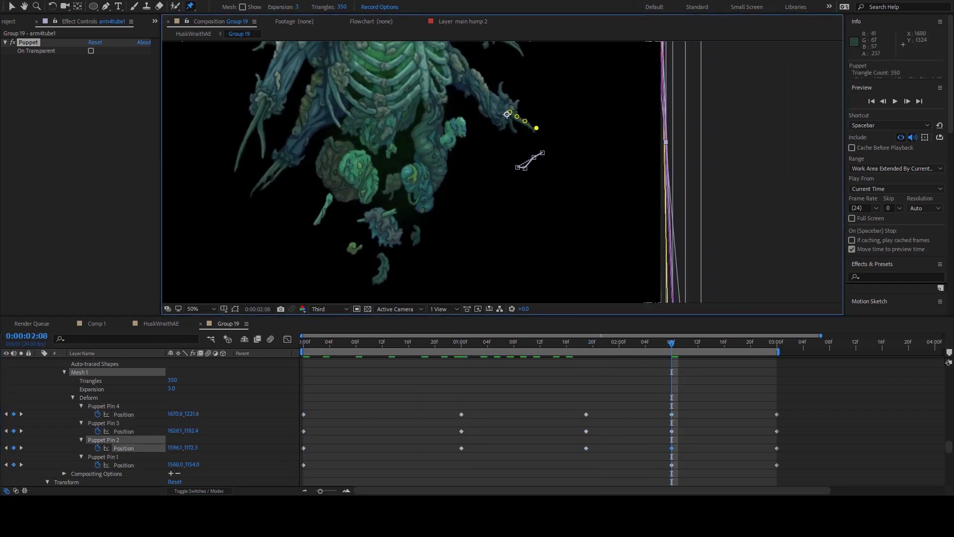
pyautogui.press('space')
pyautogui.scroll(-3)
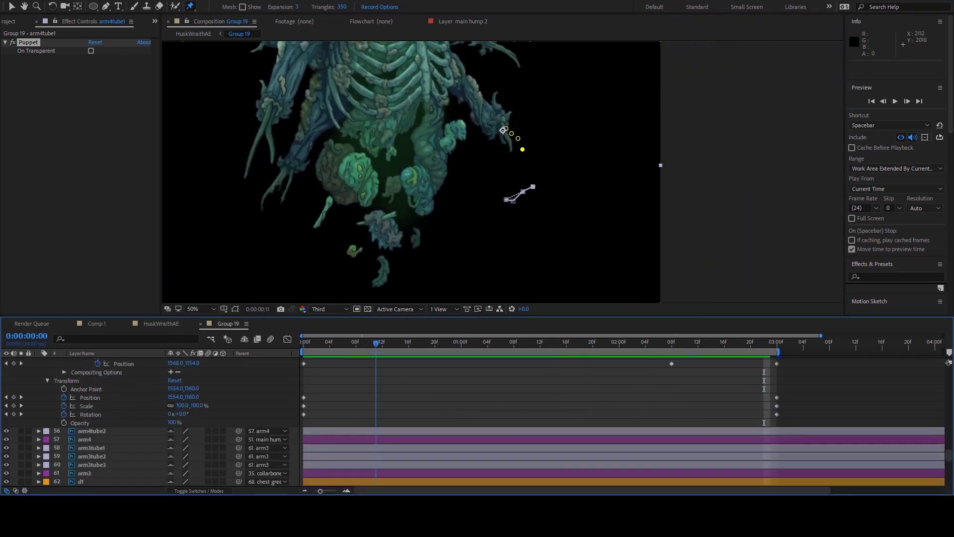
pyautogui.press('space')
# Step: Pin arm4tube2 and key its pose at 3:00, 1:00 and 2:08, then preview
pyautogui.click(503, 130)
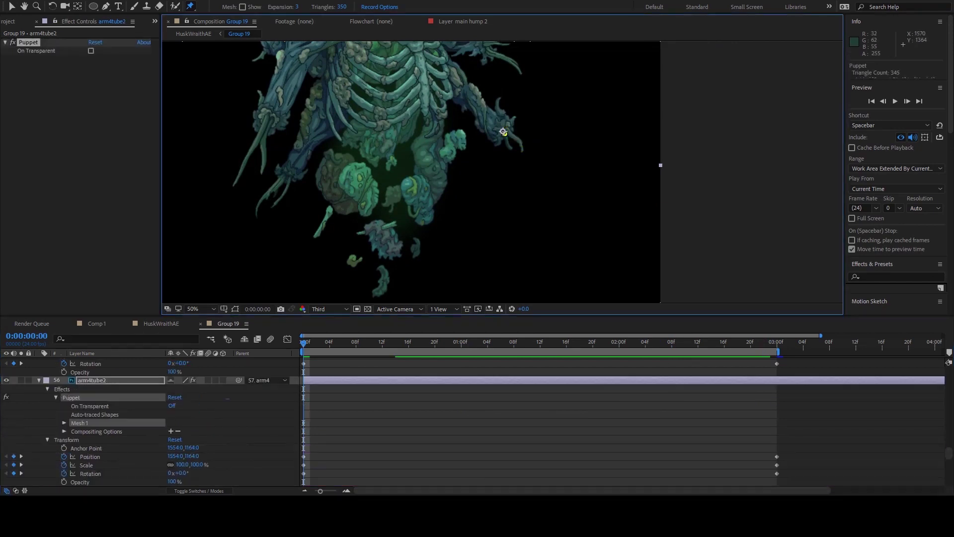
pyautogui.press('End')
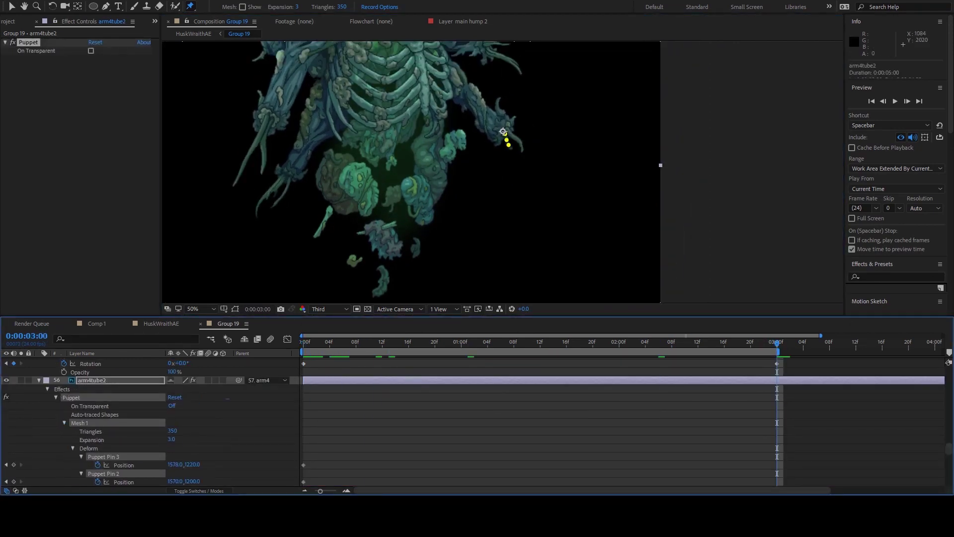
pyautogui.press('space')
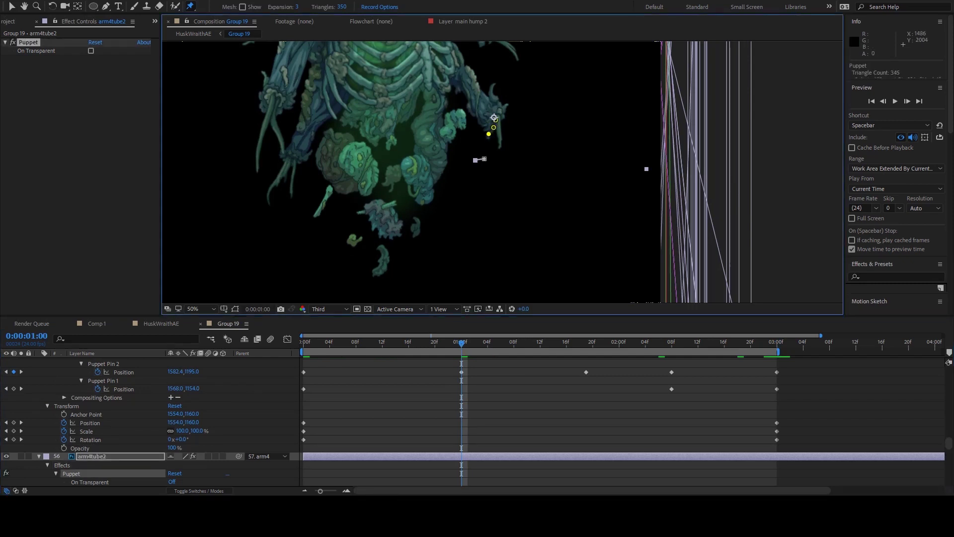
pyautogui.press('k')
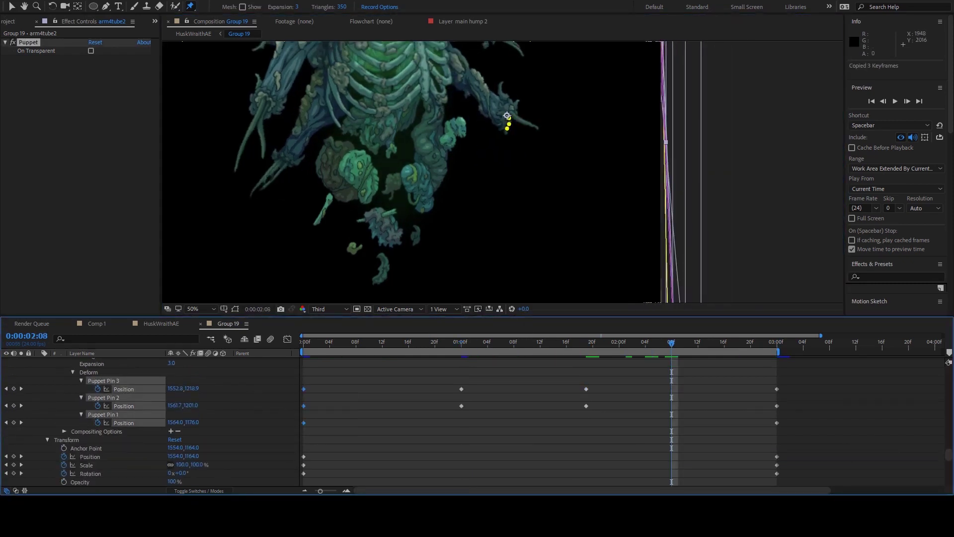
pyautogui.press('space')
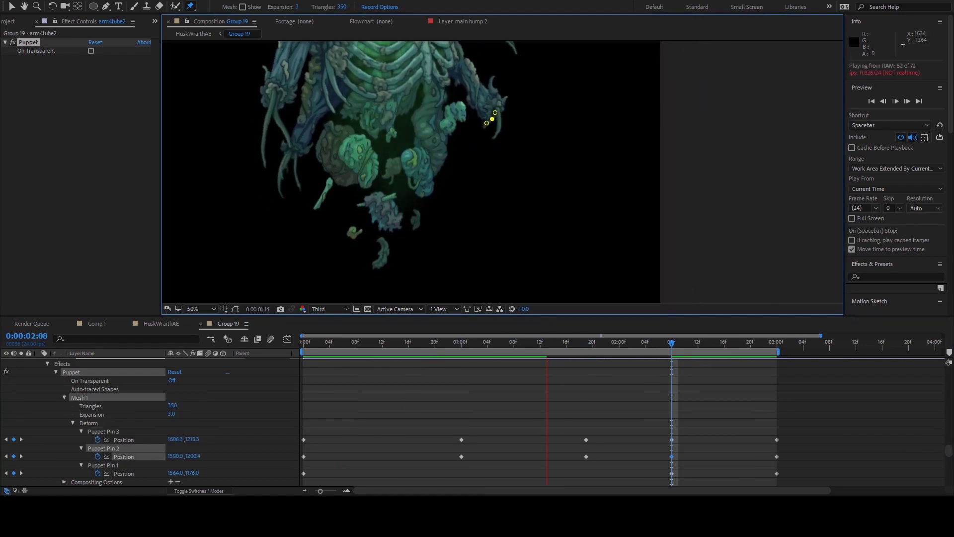
pyautogui.hotkey('ctrl', 'Down')
pyautogui.hotkey('ctrl', 'Down')
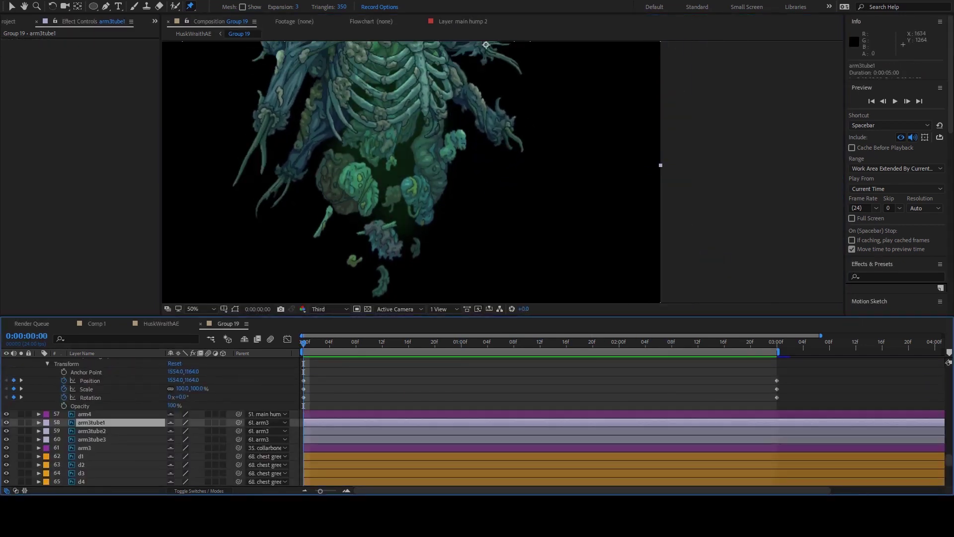
# Step: Add puppet pins to arm3tube1, bend it to follow arm3, and preview the motion
pyautogui.moveTo(486, 44); pyautogui.dragTo(445, 160)
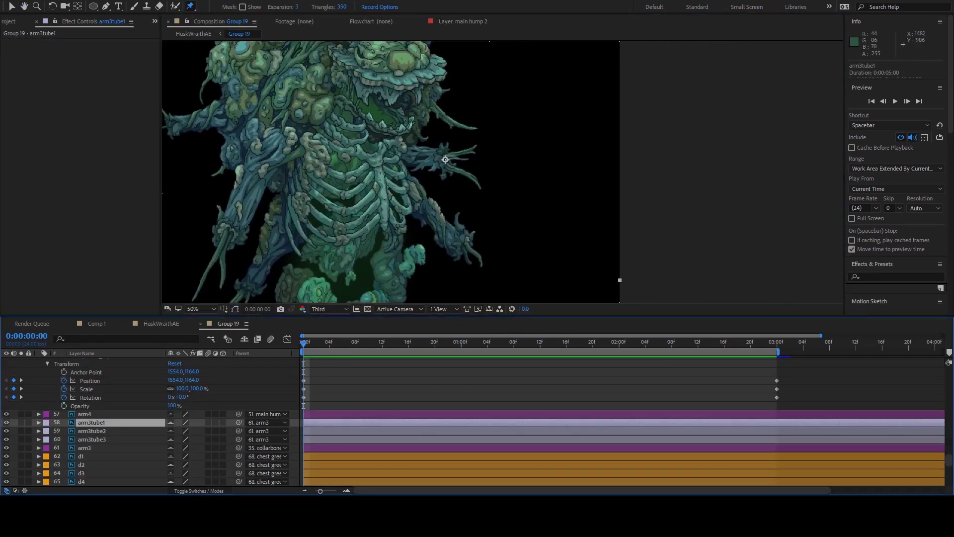
pyautogui.click(445, 159)
pyautogui.press('u')
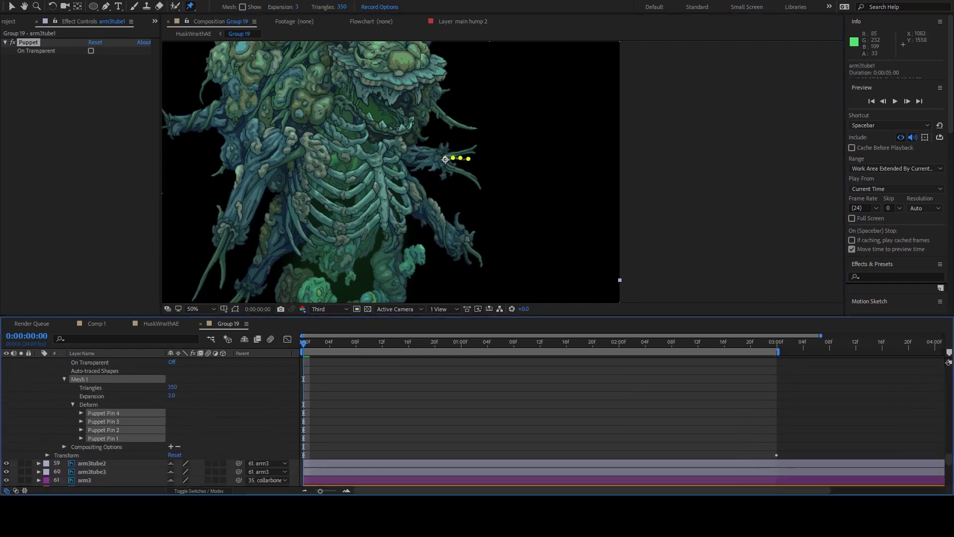
pyautogui.press('End')
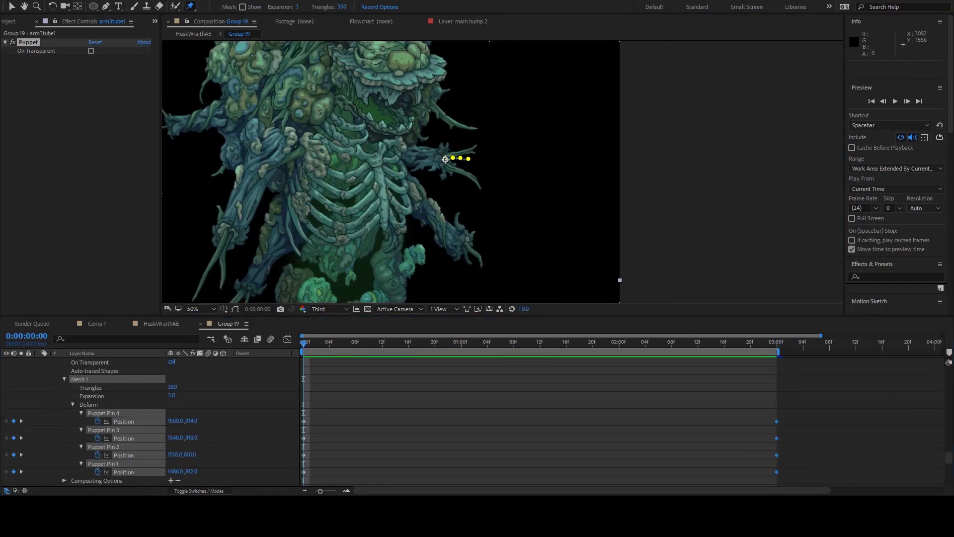
pyautogui.moveTo(445, 142); pyautogui.dragTo(454, 138)
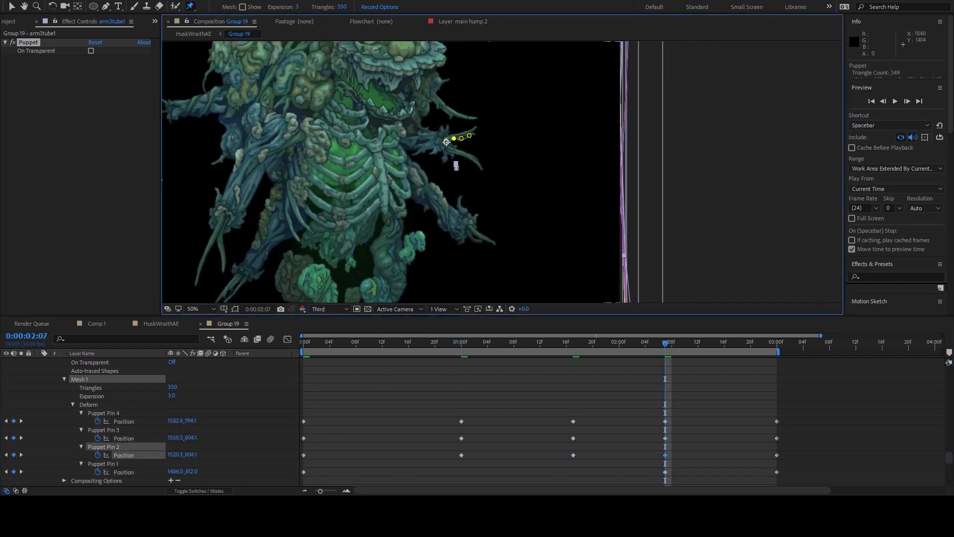
pyautogui.press('space')
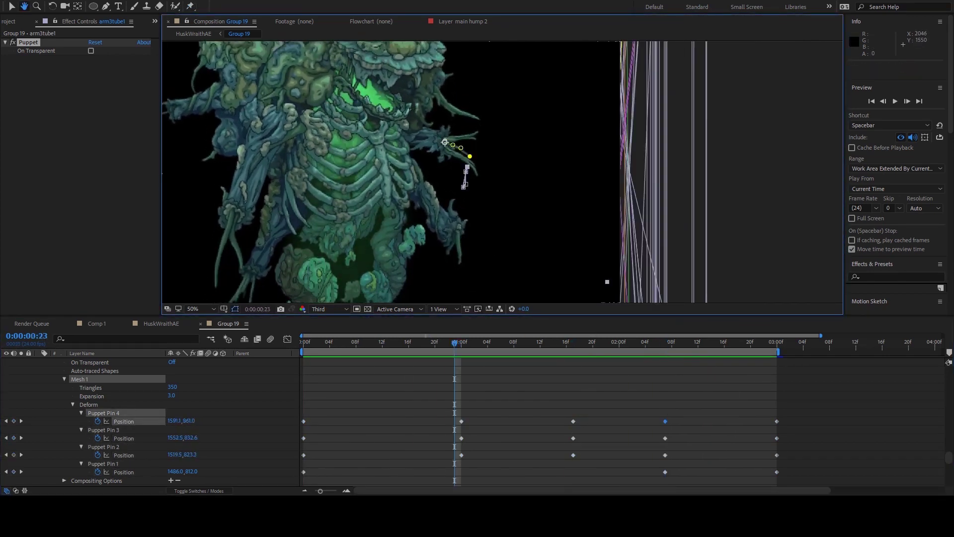
pyautogui.scroll(-3)
pyautogui.press('space')
# Step: Pin arm3tube2 and bend it to match arm3 at 1 second, then preview
pyautogui.click(488, 168)
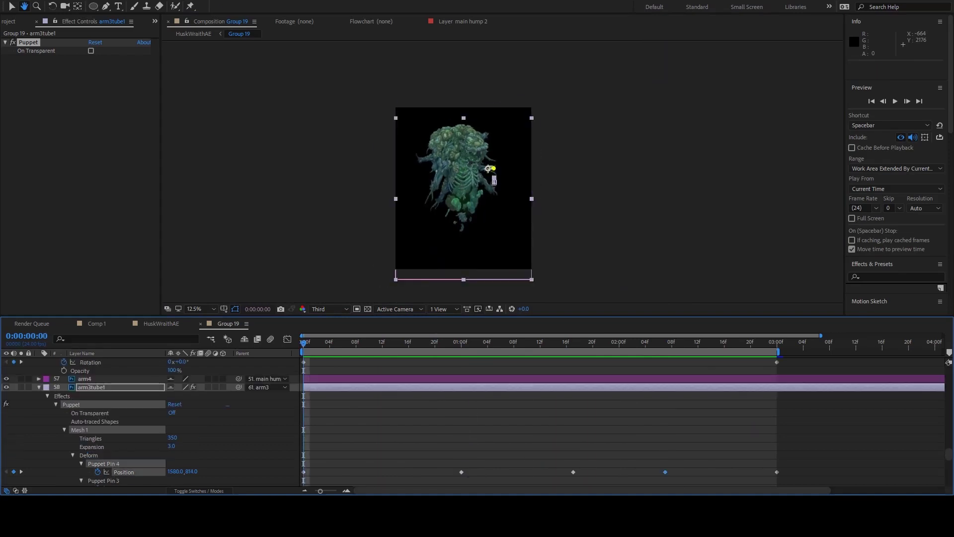
pyautogui.click(47, 404)
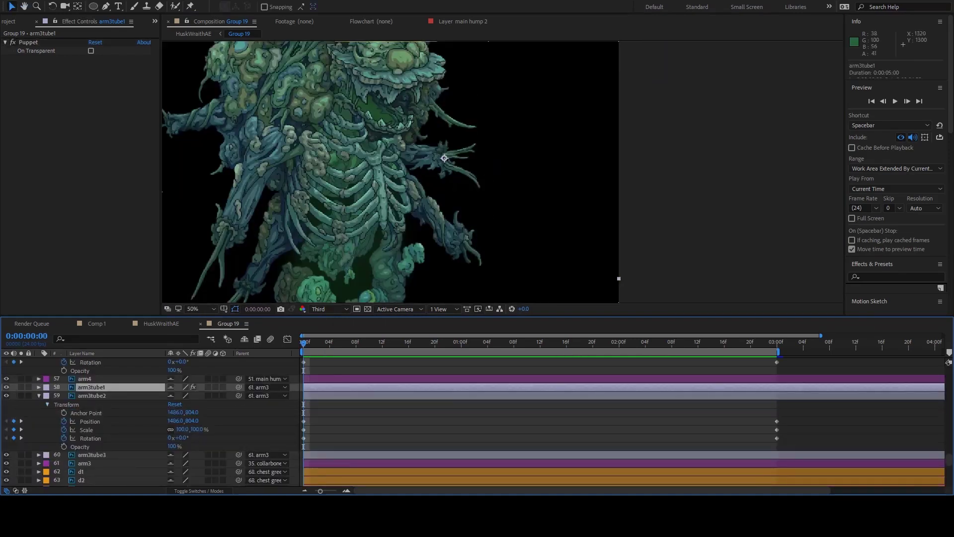
pyautogui.press('.')
pyautogui.press('.')
pyautogui.press('.')
pyautogui.click(92, 395)
pyautogui.click(452, 154)
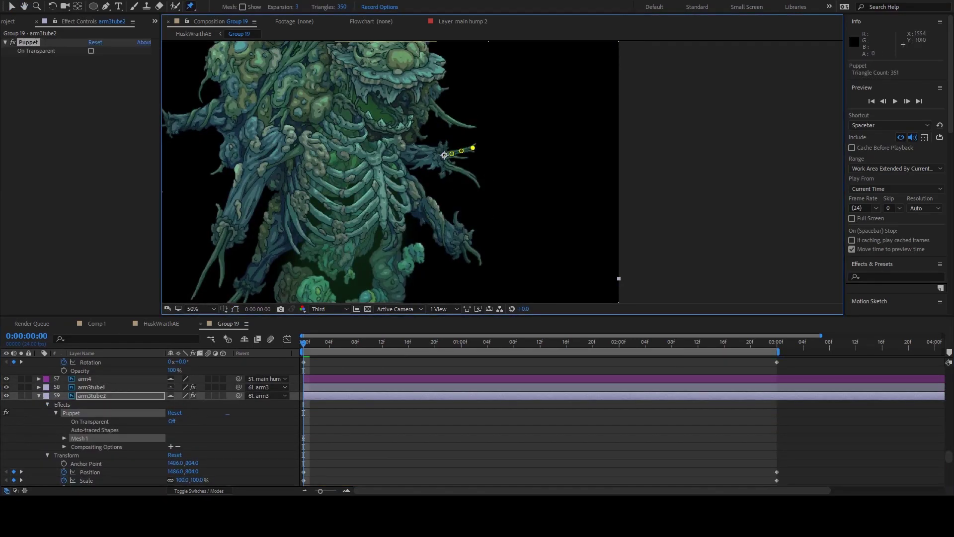
pyautogui.click(64, 438)
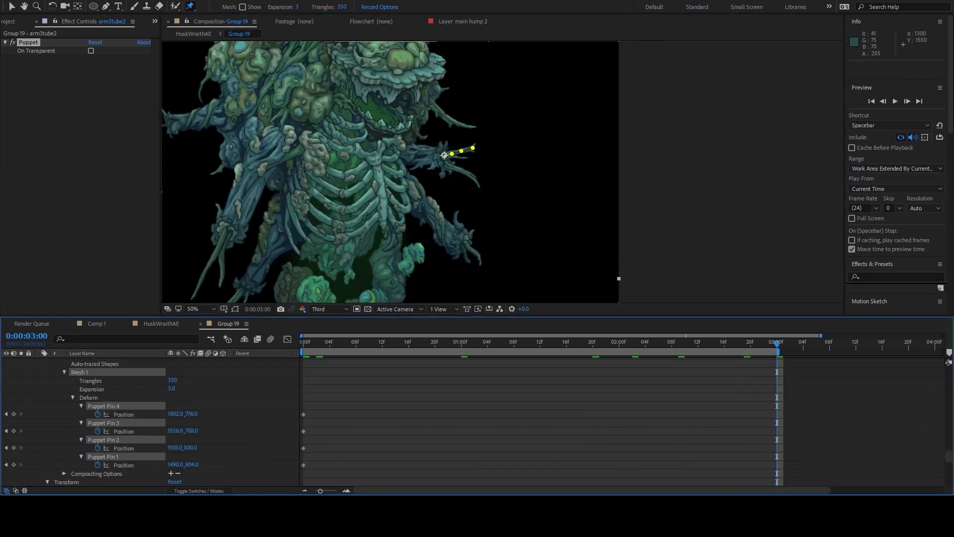
pyautogui.click(461, 342)
pyautogui.moveTo(462, 142); pyautogui.dragTo(470, 160)
pyautogui.press('space')
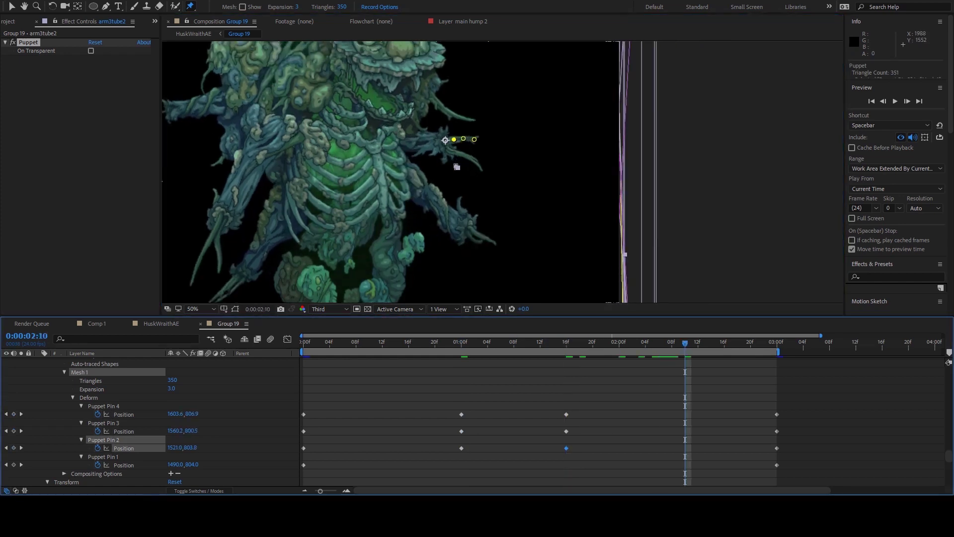
pyautogui.click(474, 131)
pyautogui.press('space')
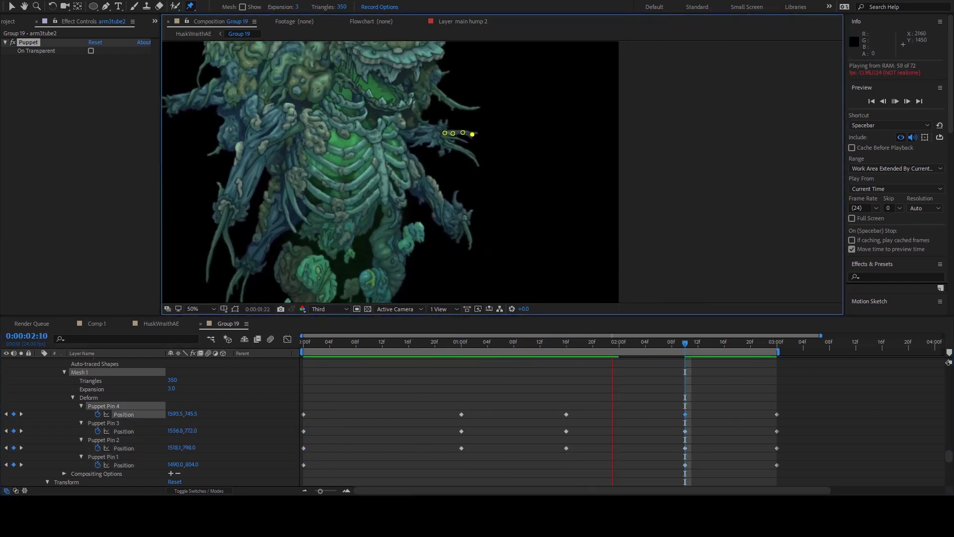
# Step: Pose arm3tube3's five pins with keyframes from 0 to 3:00, including 2:08
pyautogui.click(446, 164)
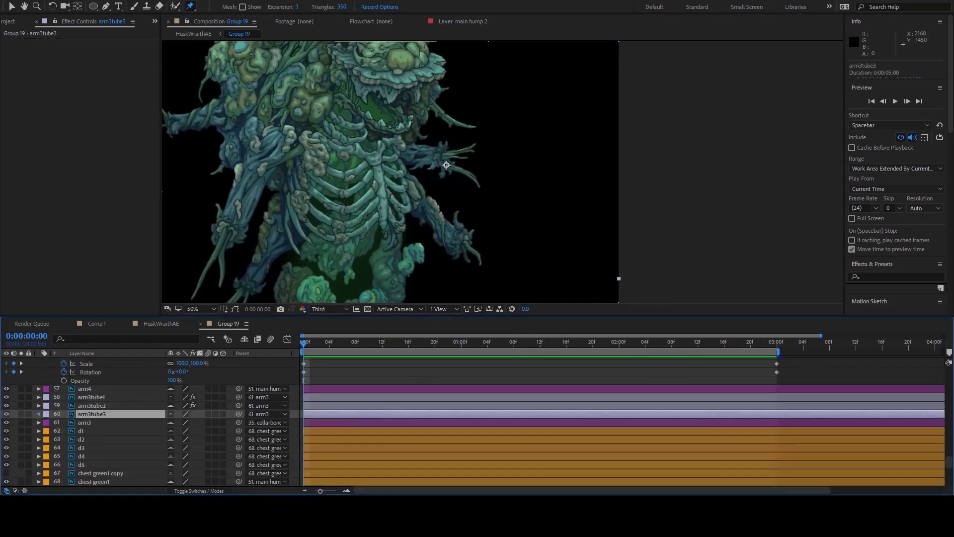
pyautogui.hotkey('ctrl', 'v')
pyautogui.press('k')
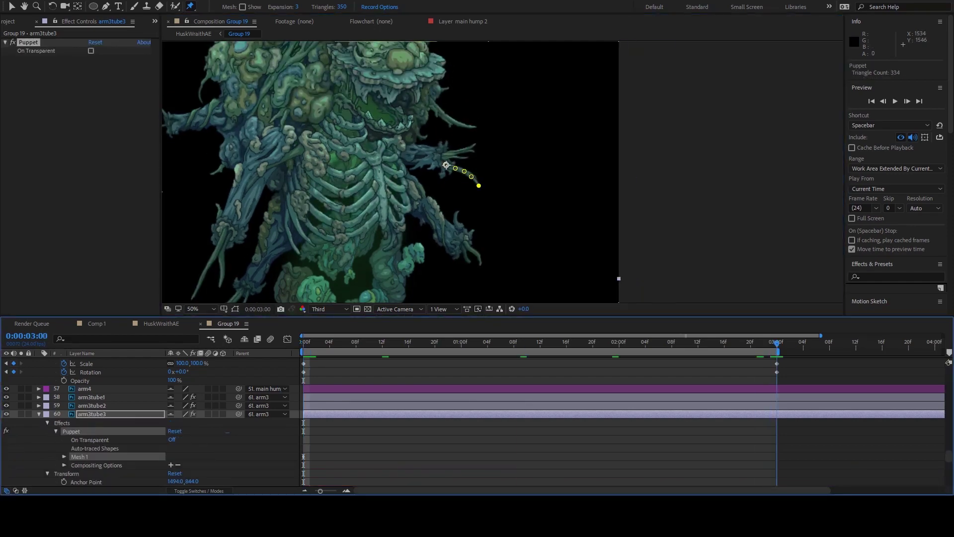
pyautogui.press('j')
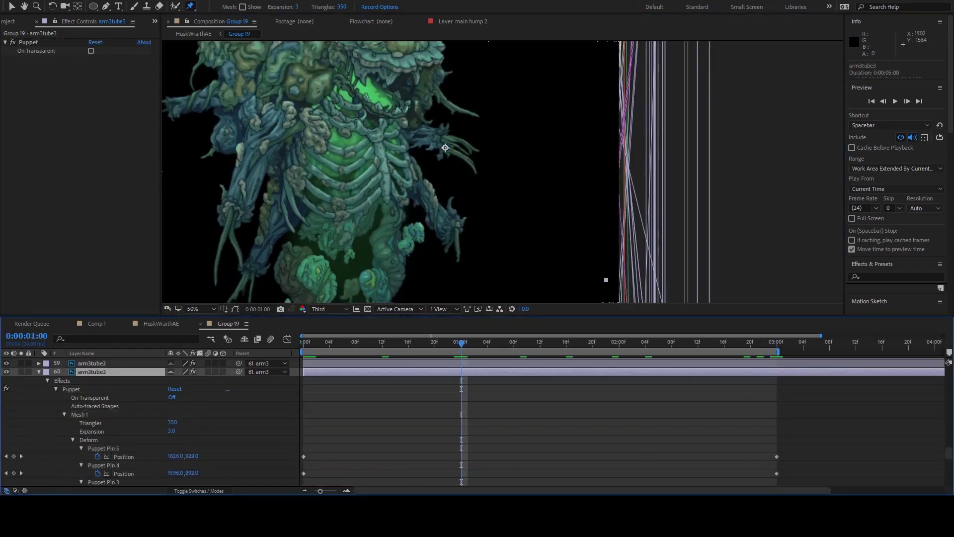
pyautogui.click(450, 179)
pyautogui.press('space')
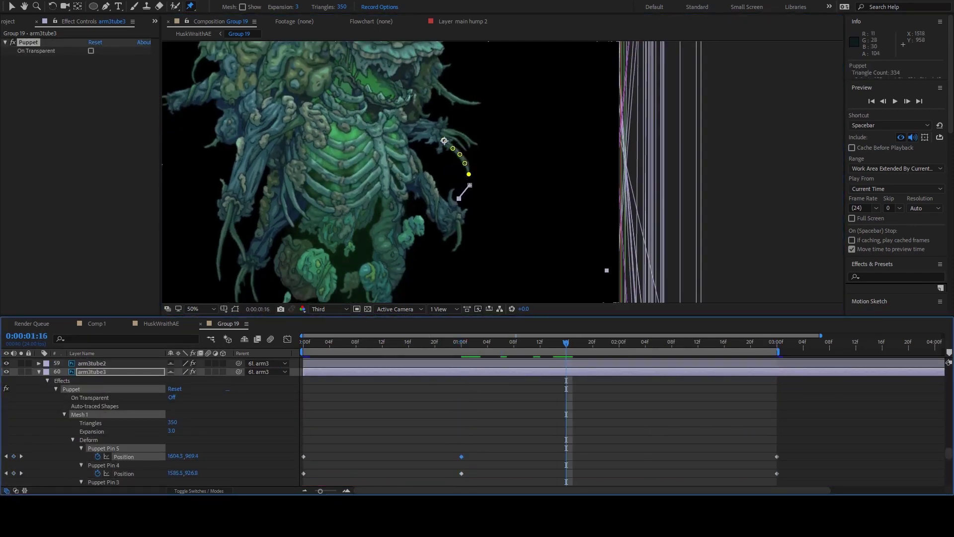
pyautogui.scroll(-3)
pyautogui.press('u')
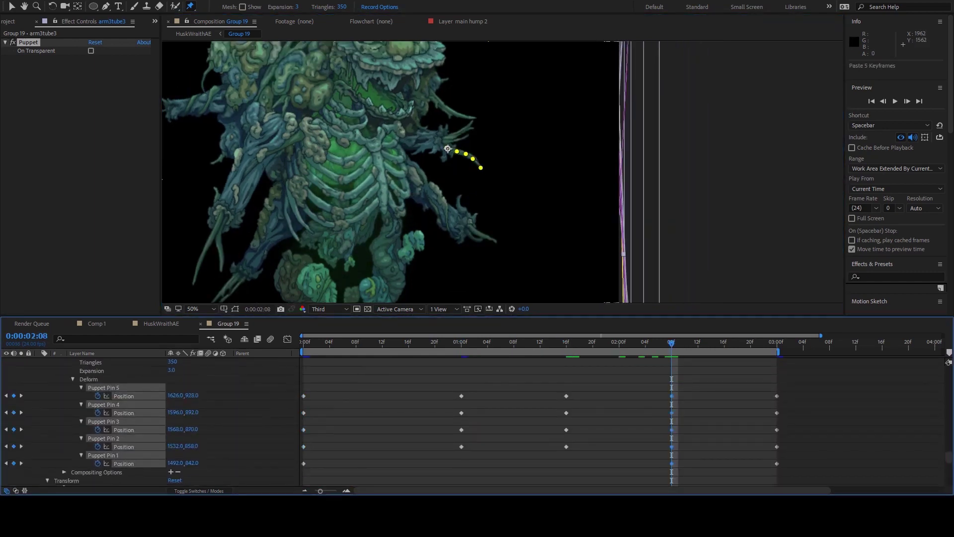
pyautogui.press('space')
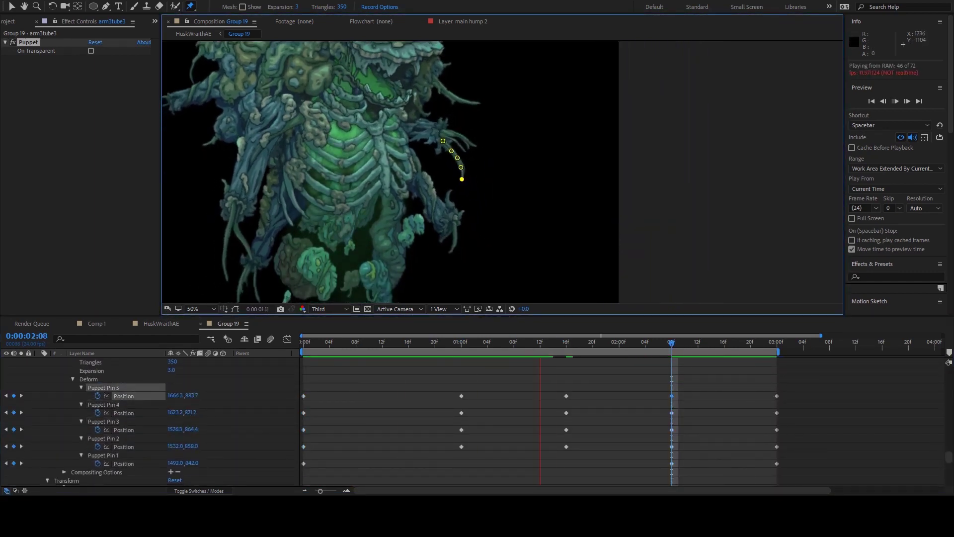
pyautogui.scroll(3)
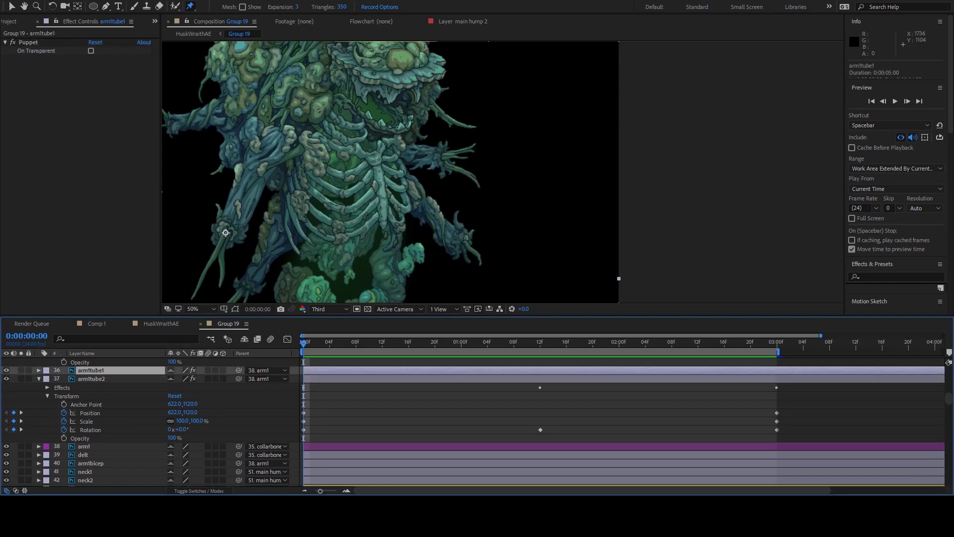
# Step: Shift arm1tube1's pin keyframes to 1:00 and bend the lower tube right there
pyautogui.moveTo(414, 359); pyautogui.dragTo(555, 444)
pyautogui.moveTo(540, 400); pyautogui.dragTo(462, 400)
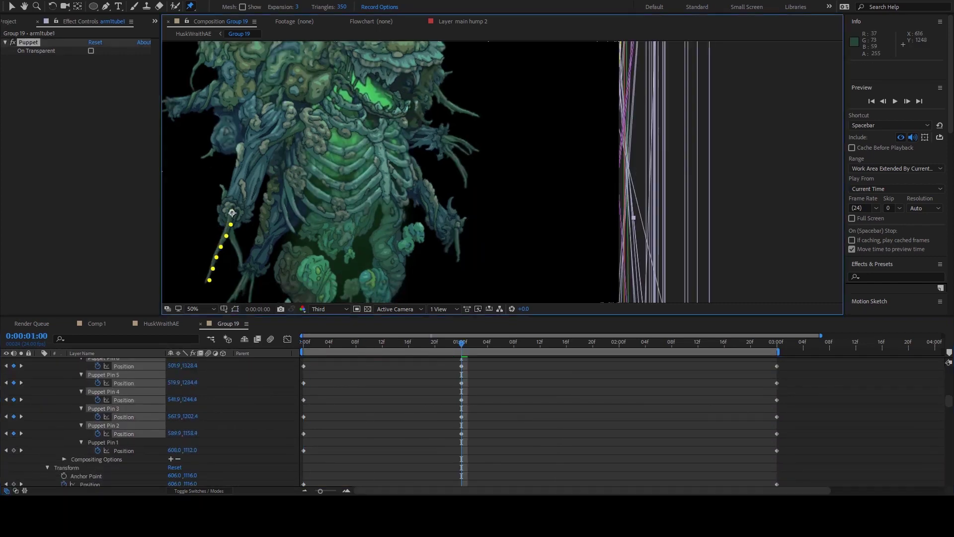
pyautogui.press('Delete')
pyautogui.moveTo(223, 234); pyautogui.dragTo(232, 237)
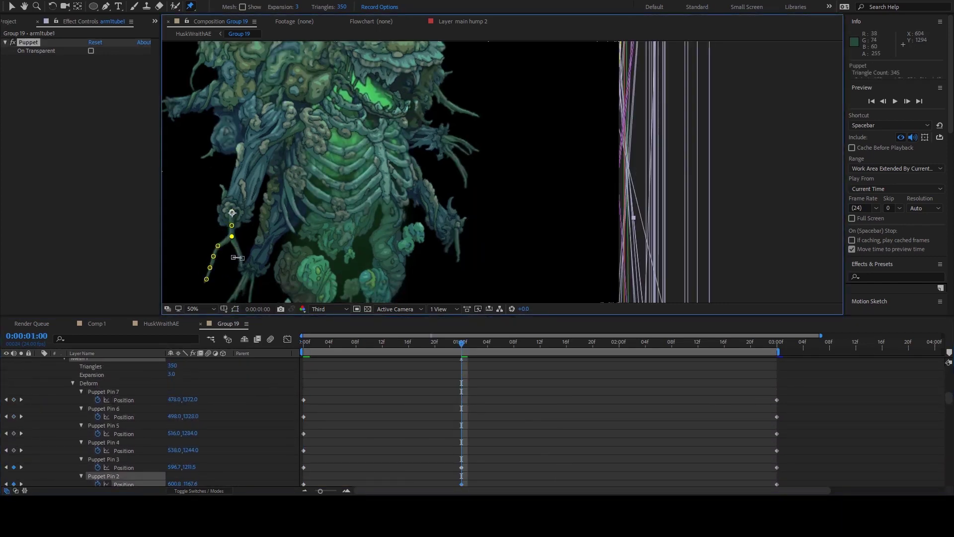
pyautogui.press('space')
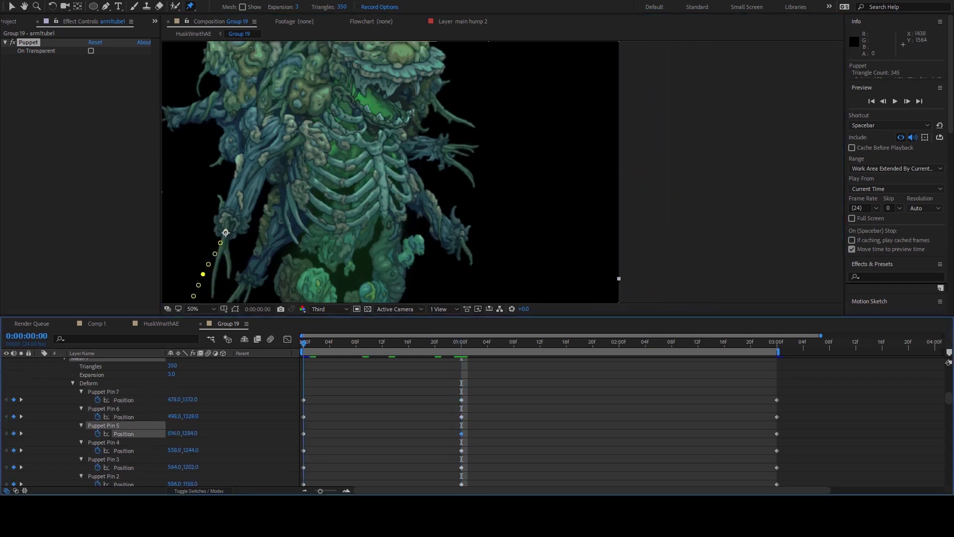
# Step: Push arm1tube1's middle right at 1:19 and add a 2:10 keyframe nudging the tip left
pyautogui.moveTo(225, 231); pyautogui.dragTo(229, 232)
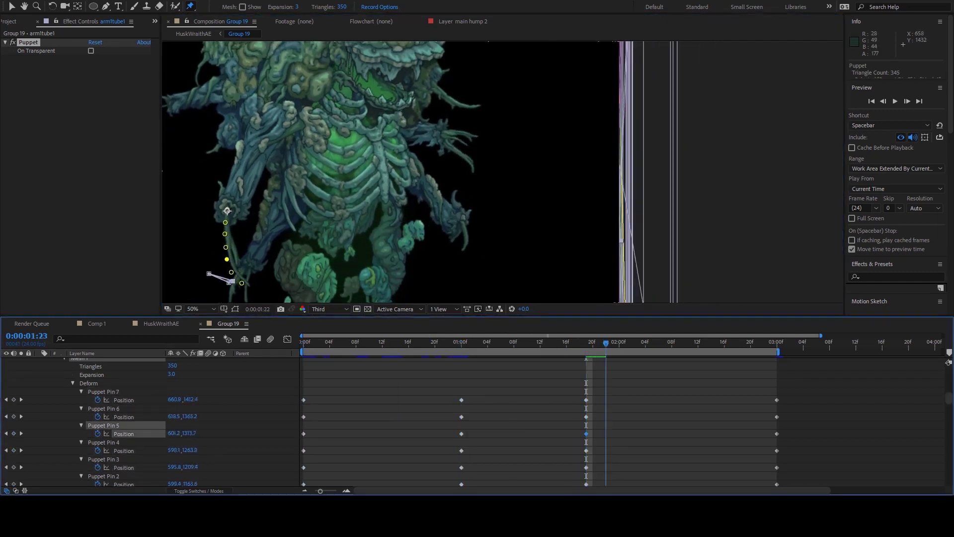
pyautogui.press('space')
pyautogui.press('space')
pyautogui.hotkey('ctrl', 'v')
pyautogui.moveTo(186, 280); pyautogui.dragTo(177, 253)
pyautogui.press('space')
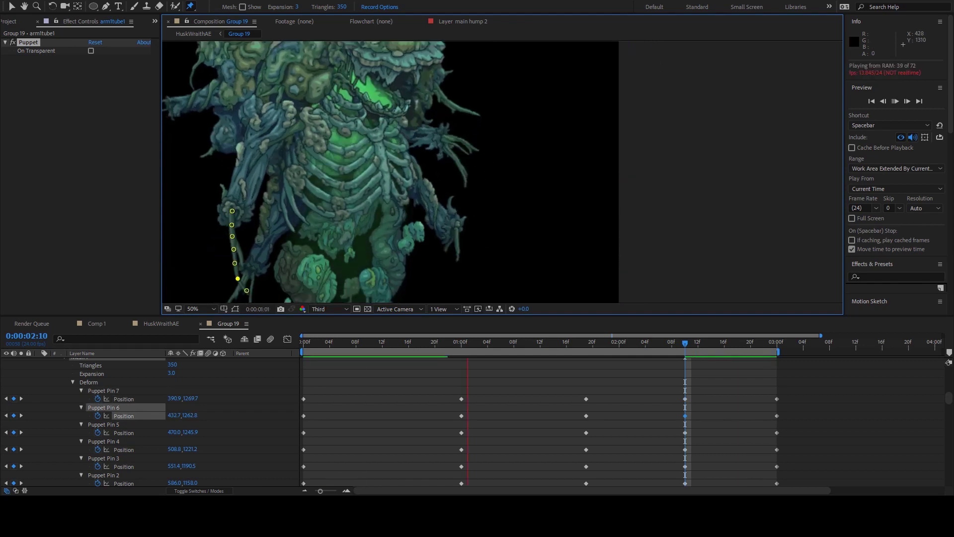
pyautogui.moveTo(572, 360); pyautogui.dragTo(598, 445)
pyautogui.hotkey('ctrl', 'z')
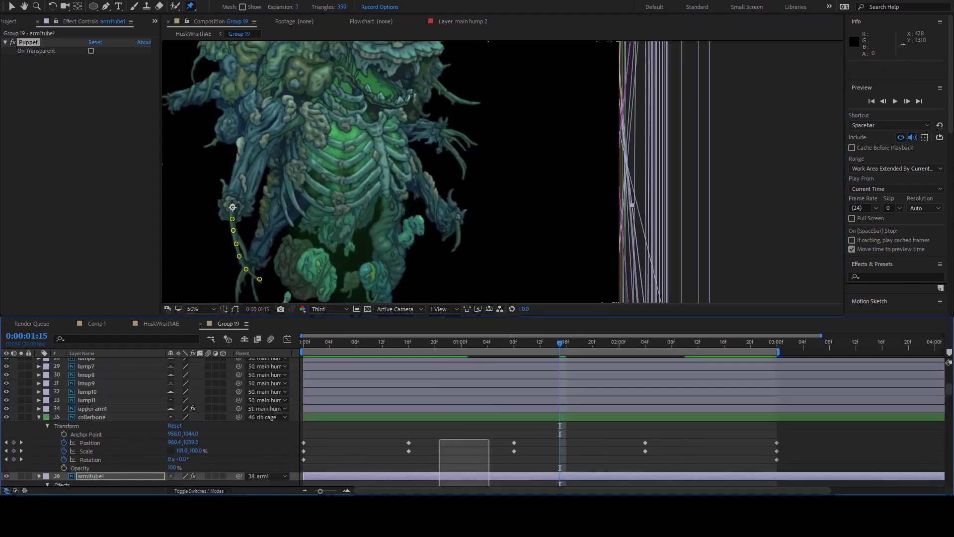
pyautogui.press('space')
# Step: Preview the whole creature's animation, then select arm1tube2 for pinning
pyautogui.click(233, 211)
pyautogui.scroll(-3)
pyautogui.press('space')
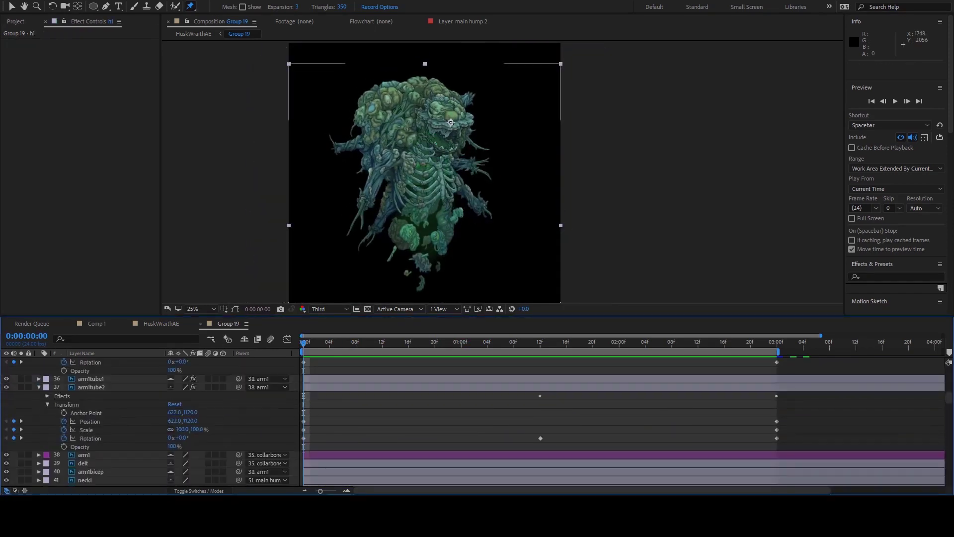
pyautogui.click(366, 203)
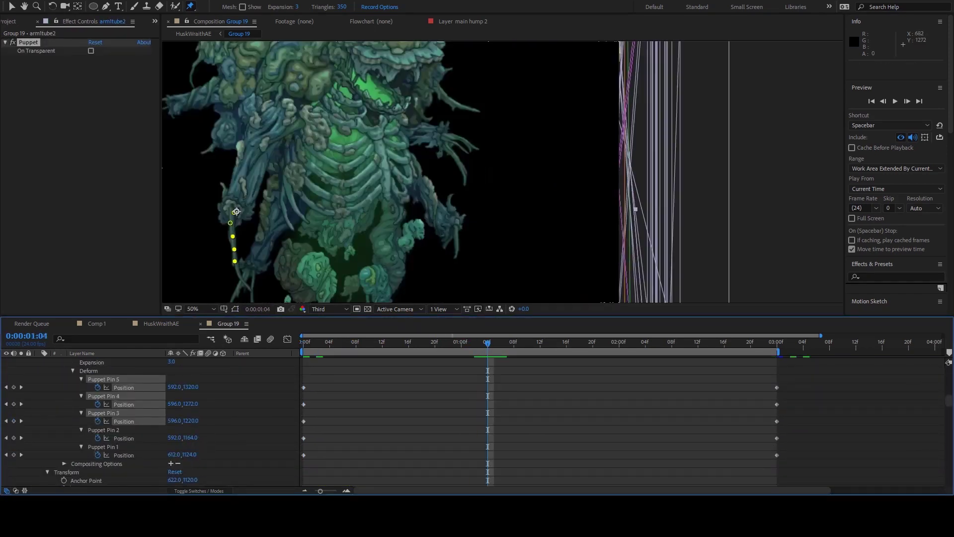
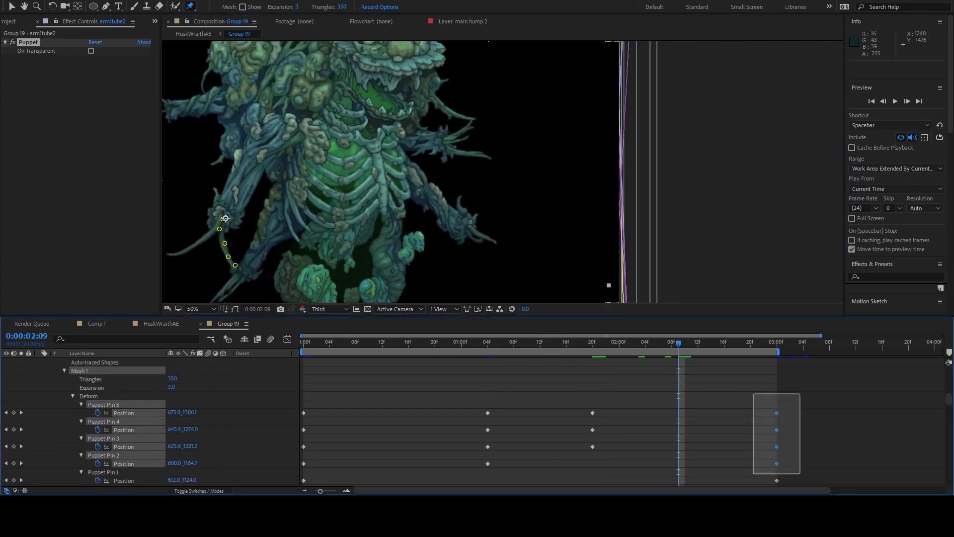
# Step: Nudge armtube2's Pin 3 slightly left at 2:09 and preview the motion
pyautogui.moveTo(217, 243); pyautogui.dragTo(211, 241)
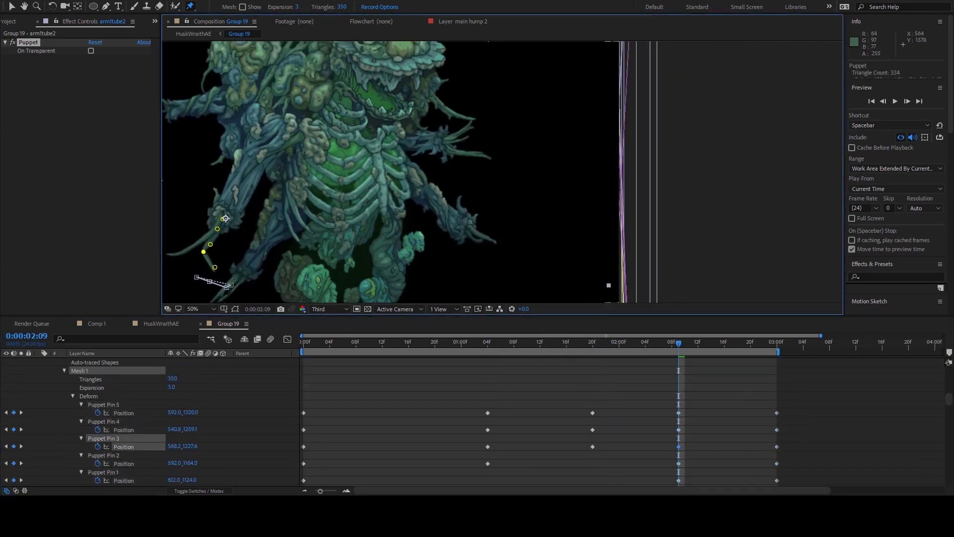
pyautogui.press('space')
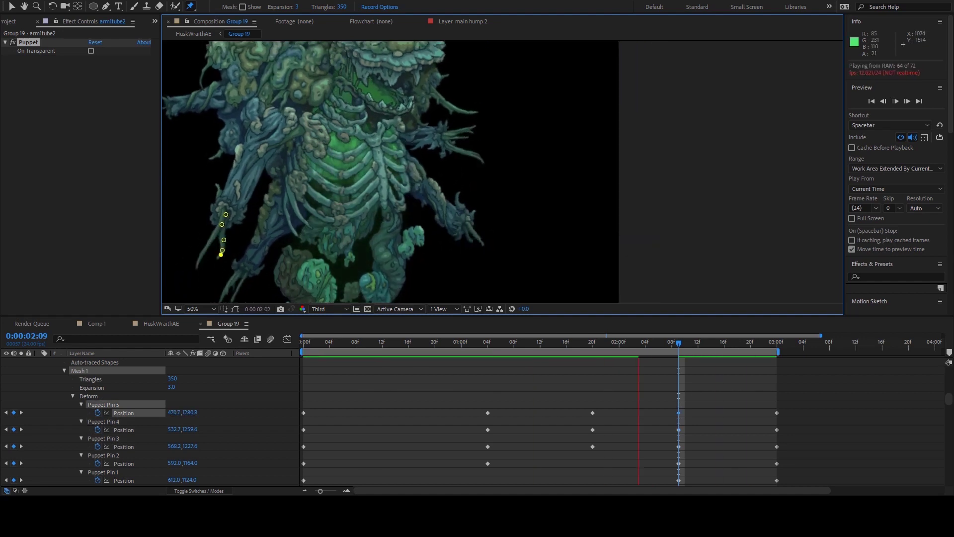
pyautogui.press(',')
pyautogui.press(',')
pyautogui.press('space')
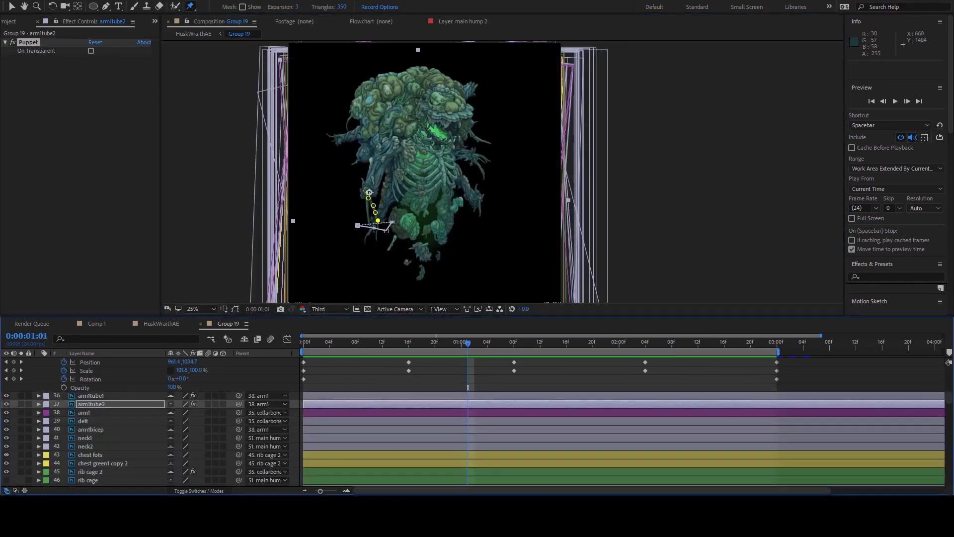
pyautogui.press('space')
pyautogui.click(83, 421)
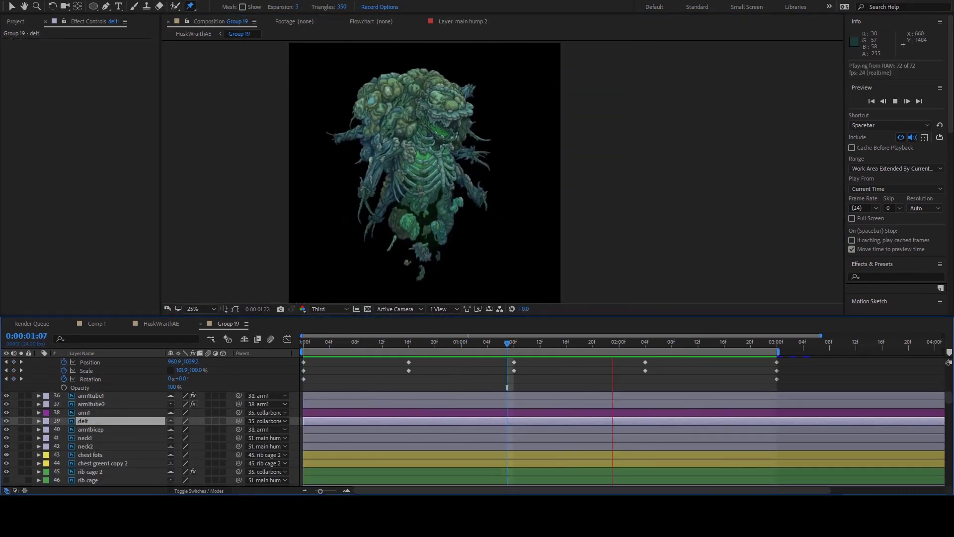
pyautogui.press('space')
# Step: Advance a few frames and select the lump10 layer
pyautogui.scroll(3)
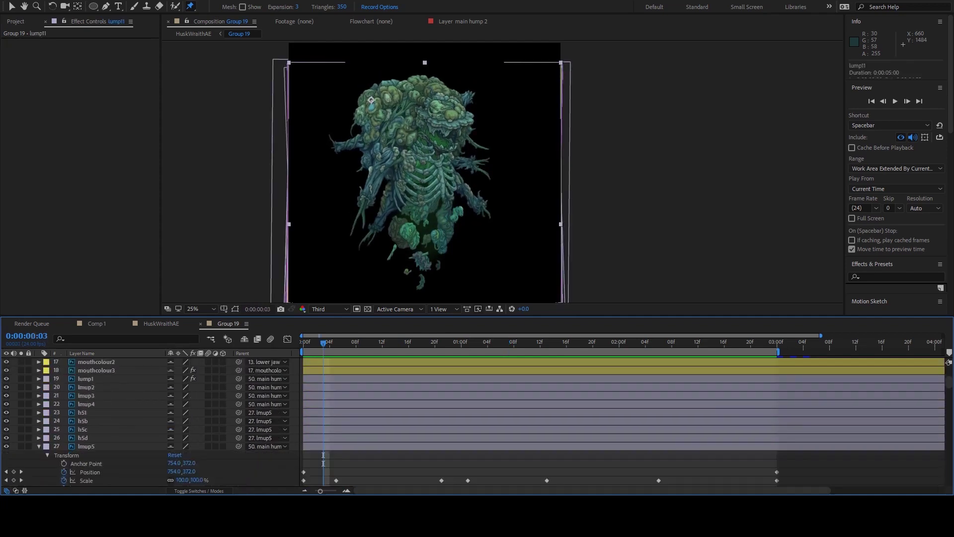
pyautogui.scroll(-3)
pyautogui.press('pagedown')
pyautogui.press('pagedown')
pyautogui.press('pagedown')
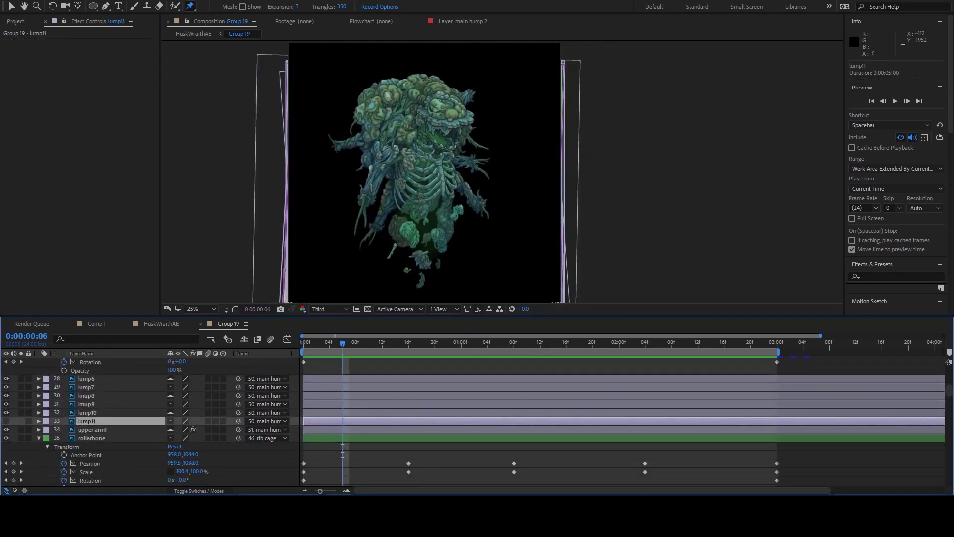
pyautogui.scroll(3)
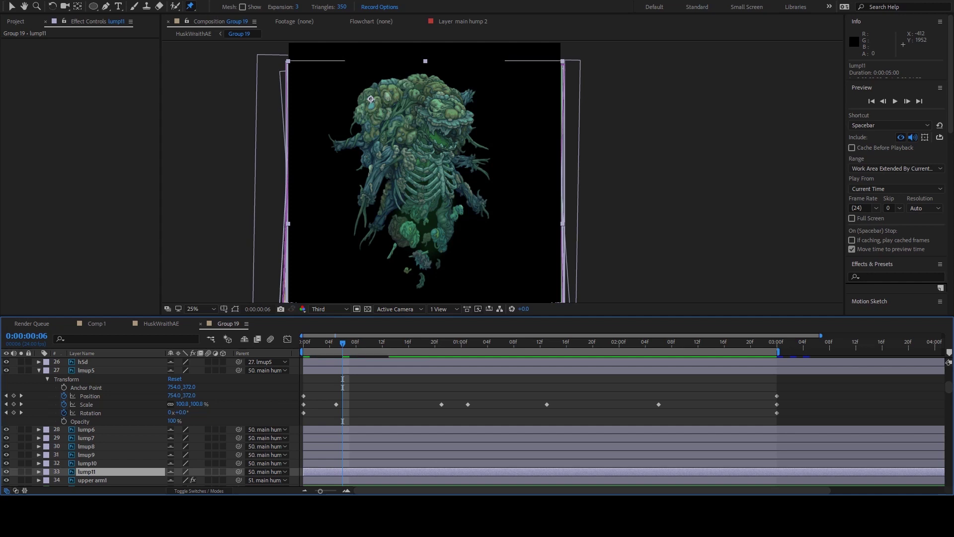
pyautogui.scroll(-3)
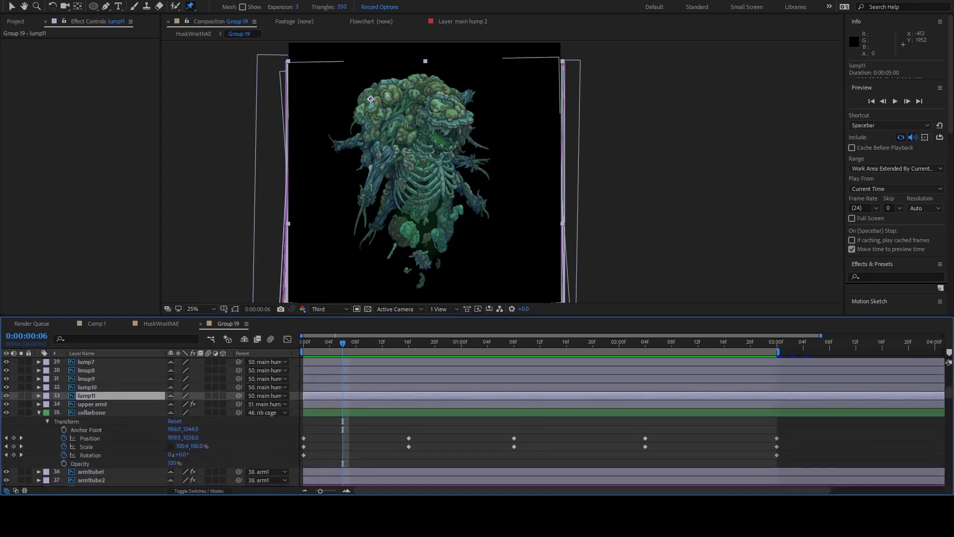
pyautogui.click(366, 139)
pyautogui.click(365, 139)
# Step: Reveal lump10's puppet pin position keyframes and copy all five
pyautogui.press('.')
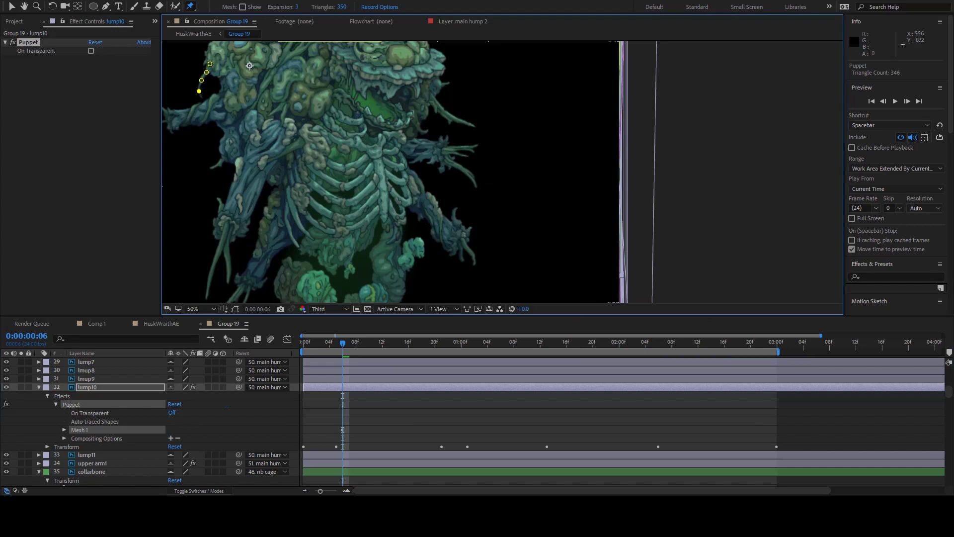
pyautogui.press('u')
pyautogui.press('u')
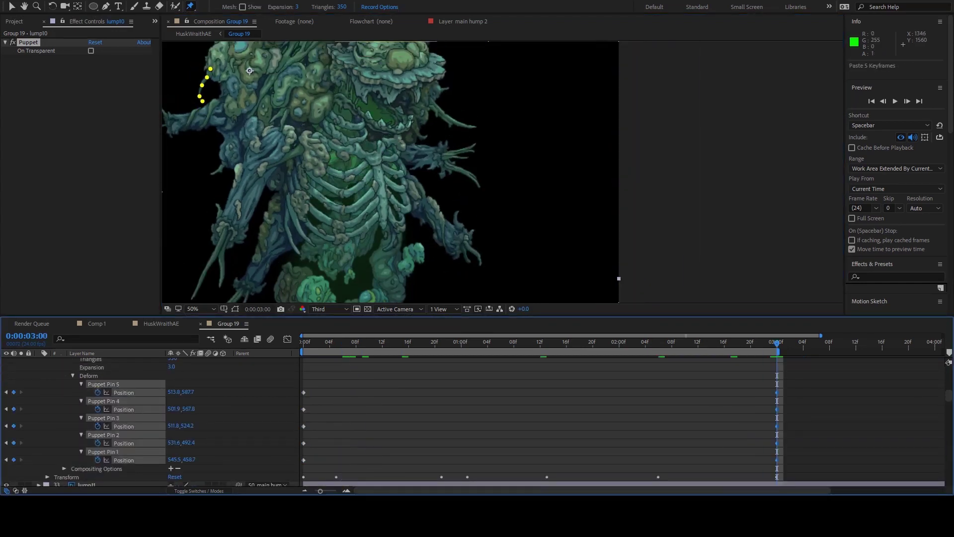
pyautogui.click(199, 59)
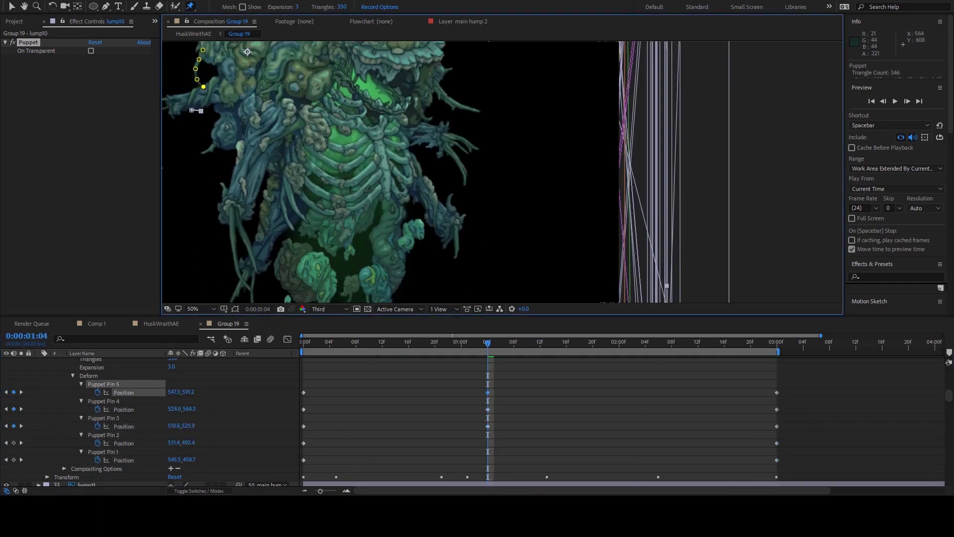
pyautogui.press('space')
pyautogui.hotkey('ctrl', 'a')
pyautogui.hotkey('ctrl', 'c')
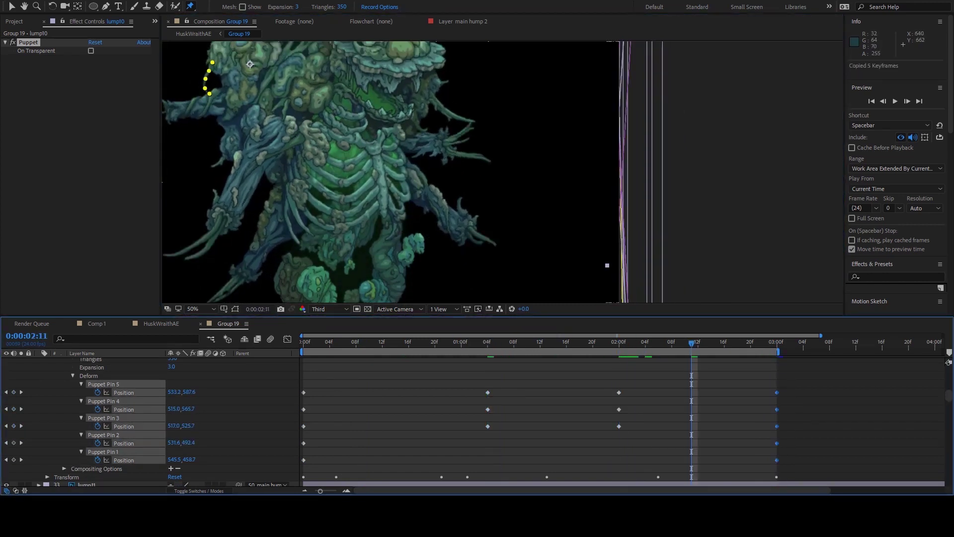
# Step: Nudge lump10's Pin 3 slightly up-left at 2:11 and preview the creature
pyautogui.moveTo(203, 78); pyautogui.dragTo(203, 77)
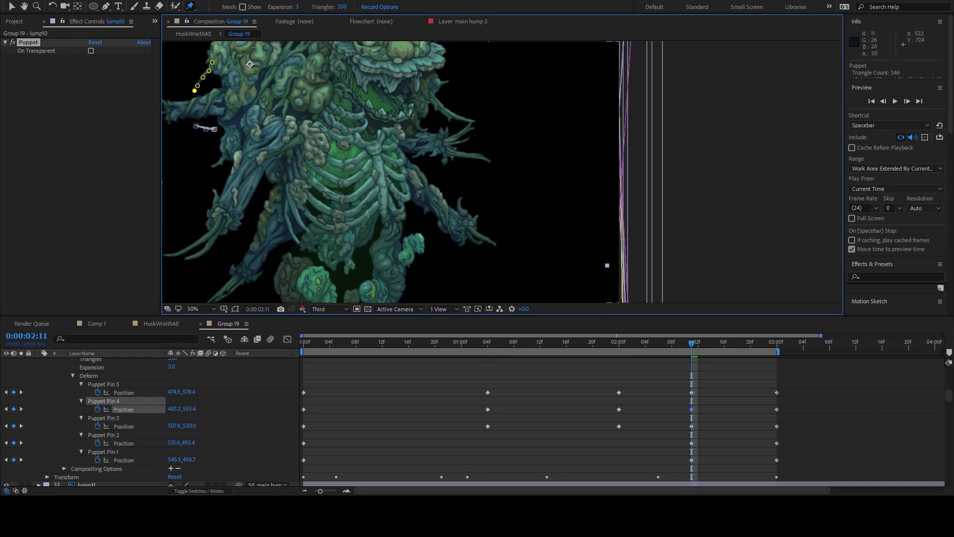
pyautogui.press('space')
pyautogui.press('space')
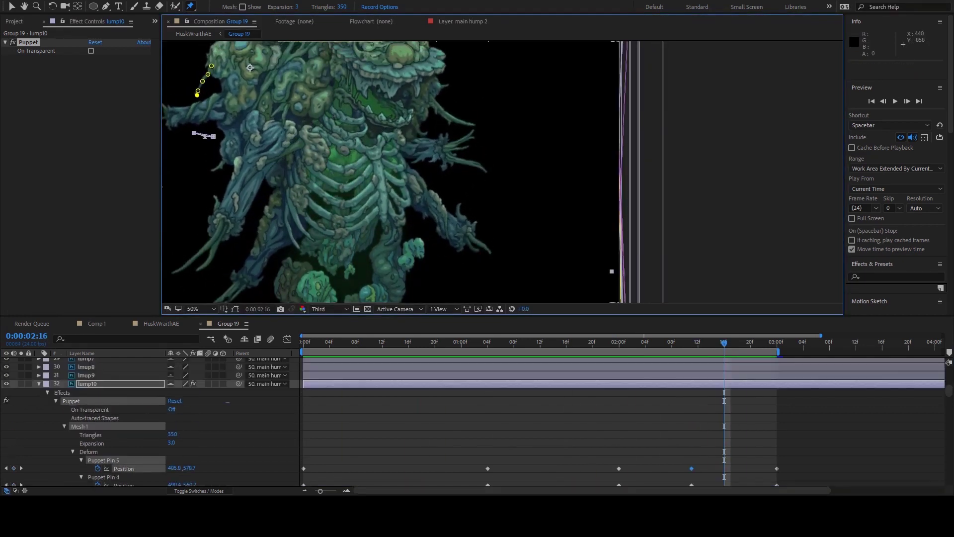
pyautogui.click(86, 375)
pyautogui.press(',')
pyautogui.press(',')
pyautogui.press(',')
pyautogui.press('space')
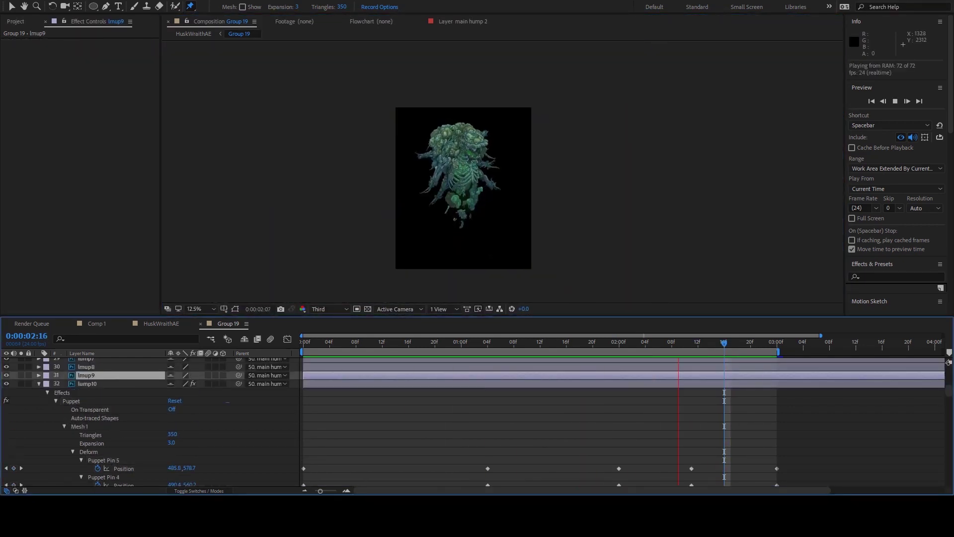
pyautogui.press('space')
# Step: Step the layer selection up through the layer stack toward main hump 2
pyautogui.hotkey('ctrl', 'Up')
pyautogui.hotkey('ctrl', 'Up')
pyautogui.hotkey('ctrl', 'Up')
pyautogui.hotkey('ctrl', 'Up')
pyautogui.hotkey('ctrl', 'Up')
pyautogui.hotkey('ctrl', 'Up')
pyautogui.hotkey('ctrl', 'Up')
pyautogui.hotkey('ctrl', 'Up')
pyautogui.hotkey('ctrl', 'Up')
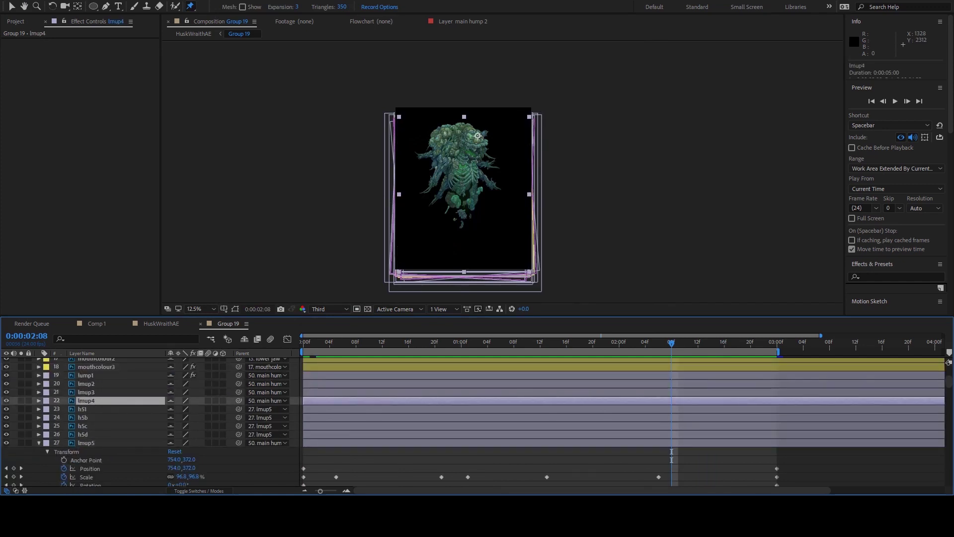
pyautogui.hotkey('ctrl', 'Up')
pyautogui.hotkey('ctrl', 'Up')
pyautogui.scroll(-3)
pyautogui.scroll(-3)
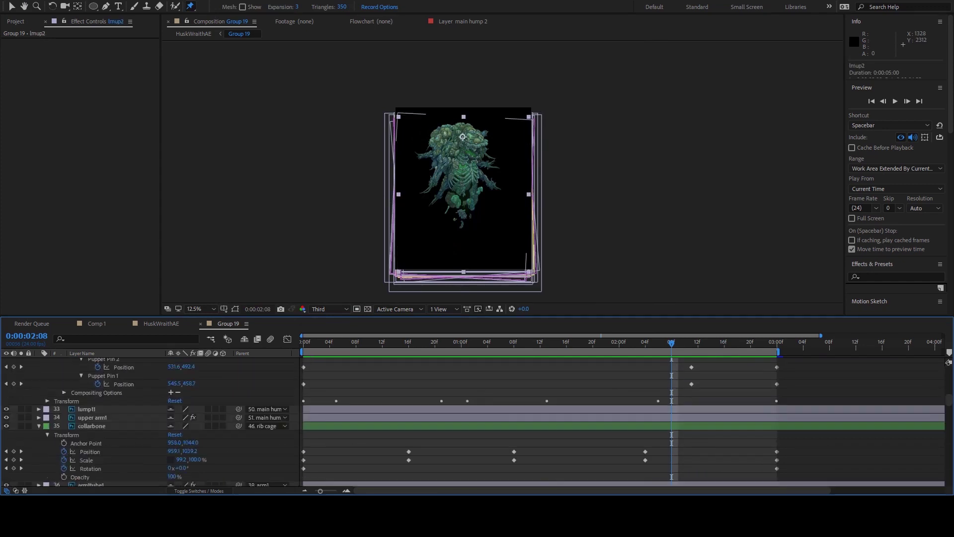
pyautogui.scroll(-3)
pyautogui.scroll(-3)
pyautogui.scroll(-3)
# Step: Select main hump 2 and show its keyframed puppet pin positions at 1:22
pyautogui.click(95, 400)
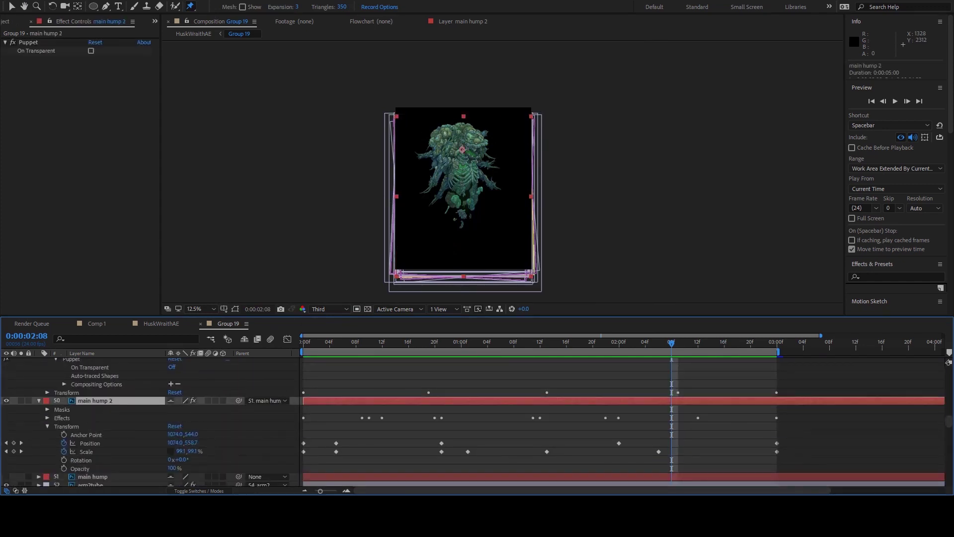
pyautogui.click(48, 417)
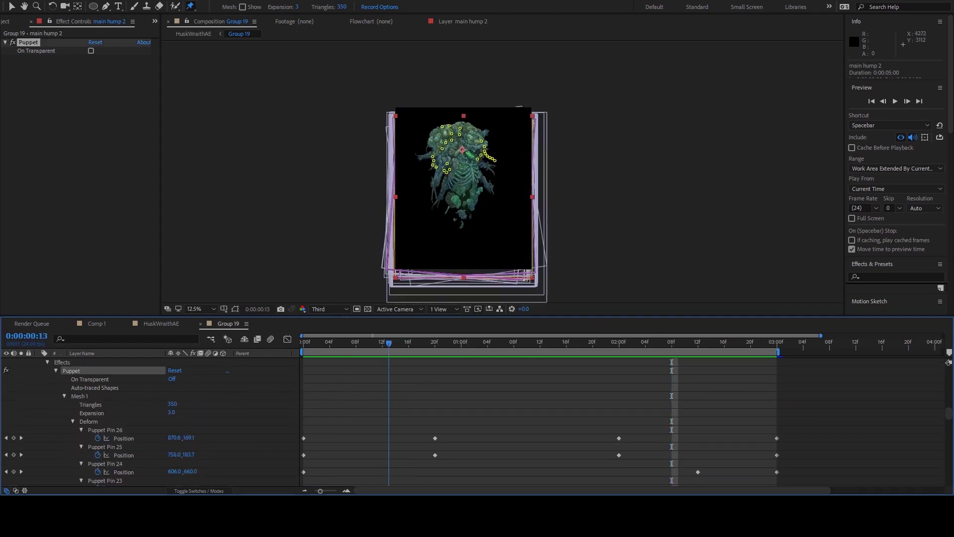
pyautogui.click(80, 396)
pyautogui.scroll(3)
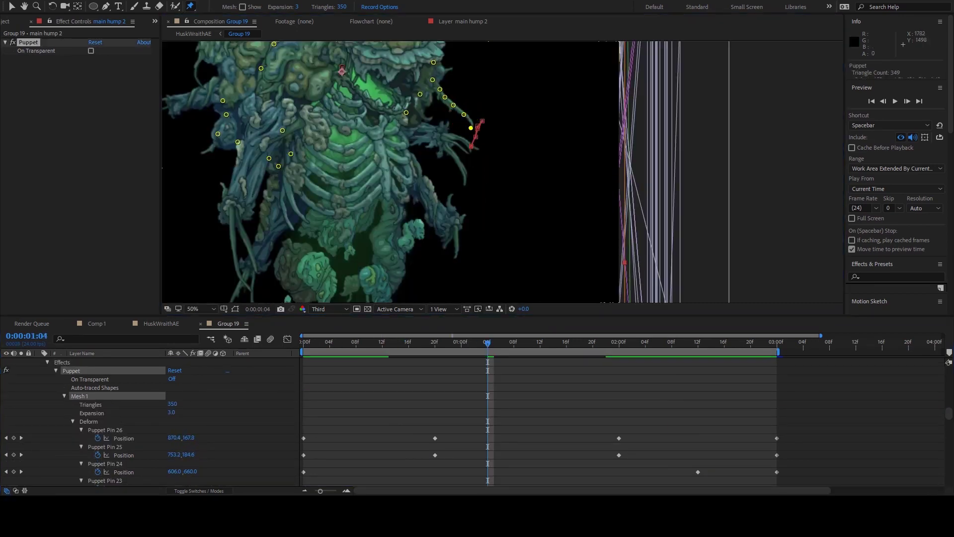
pyautogui.scroll(3)
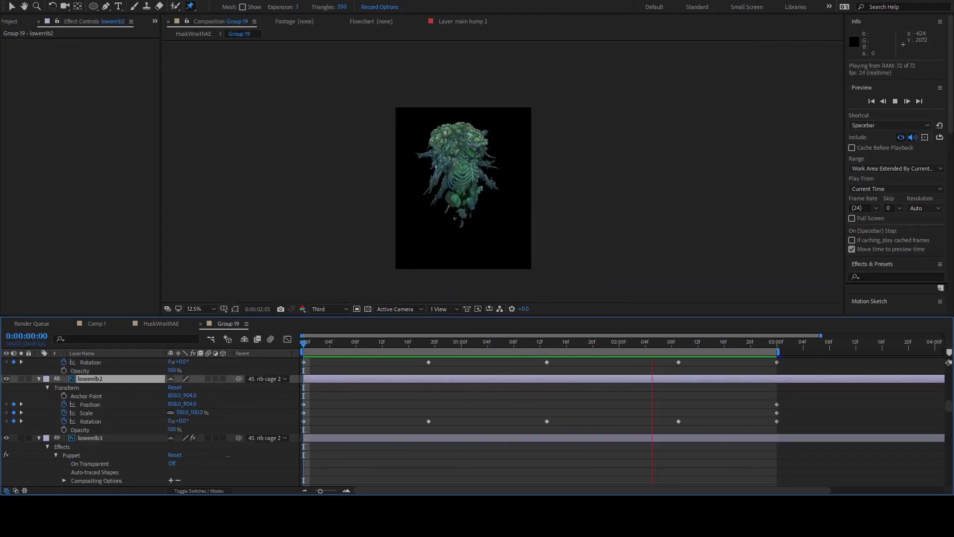
pyautogui.press('u')
pyautogui.press('space')
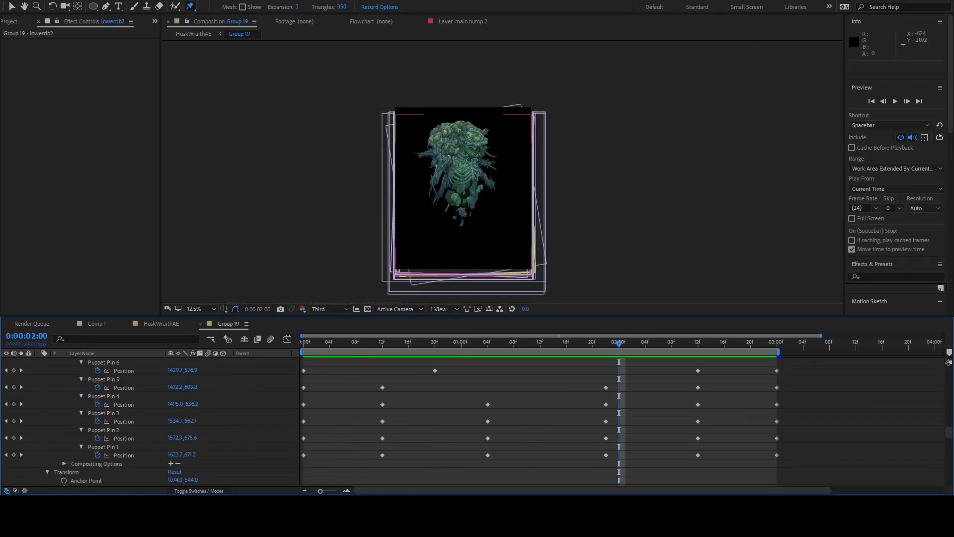
pyautogui.press('F2')
pyautogui.press('j')
# Step: Move the hump's Pin 1 at 1:22 and retime a Pin 2 keyframe to 2:12
pyautogui.scroll(3)
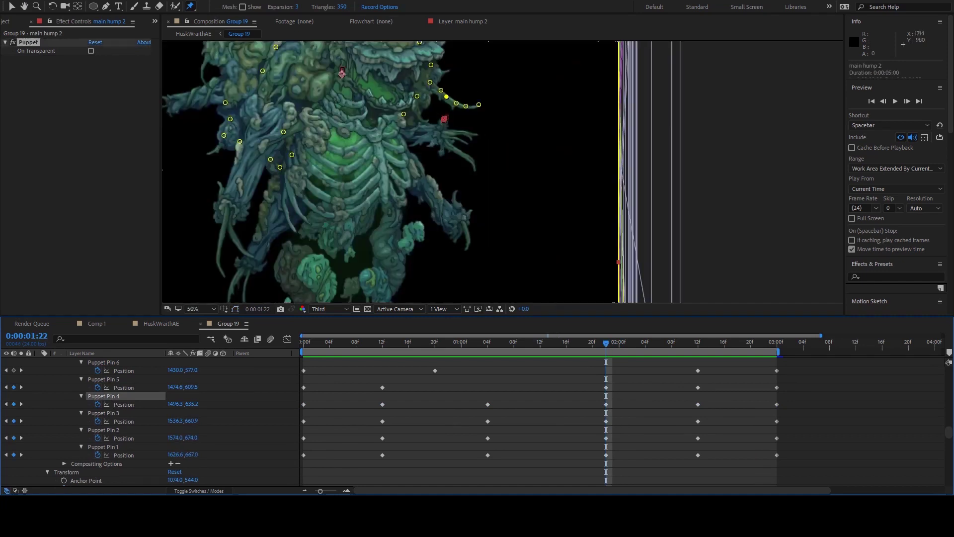
pyautogui.moveTo(467, 120); pyautogui.dragTo(464, 131)
pyautogui.click(606, 421)
pyautogui.press('space')
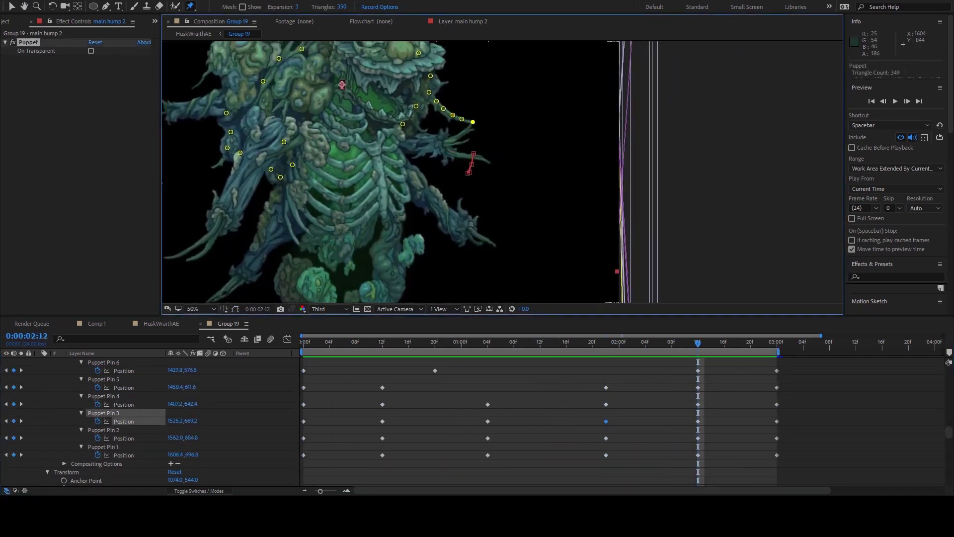
pyautogui.moveTo(464, 117); pyautogui.dragTo(478, 124)
pyautogui.click(474, 343)
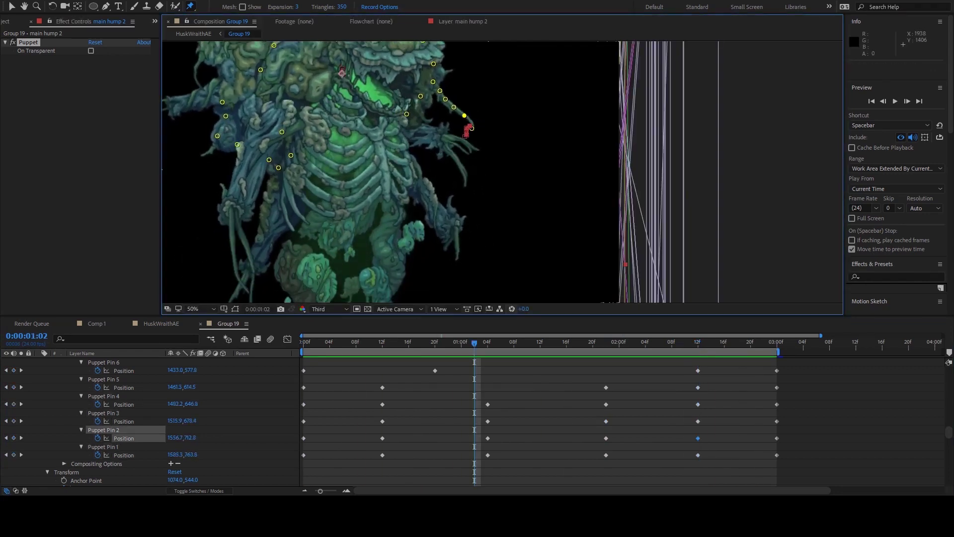
pyautogui.scroll(-3)
pyautogui.press('u')
# Step: Preview the animation, stopping around 1:22 and 1:12 to check the pins
pyautogui.click(91, 430)
pyautogui.press('space')
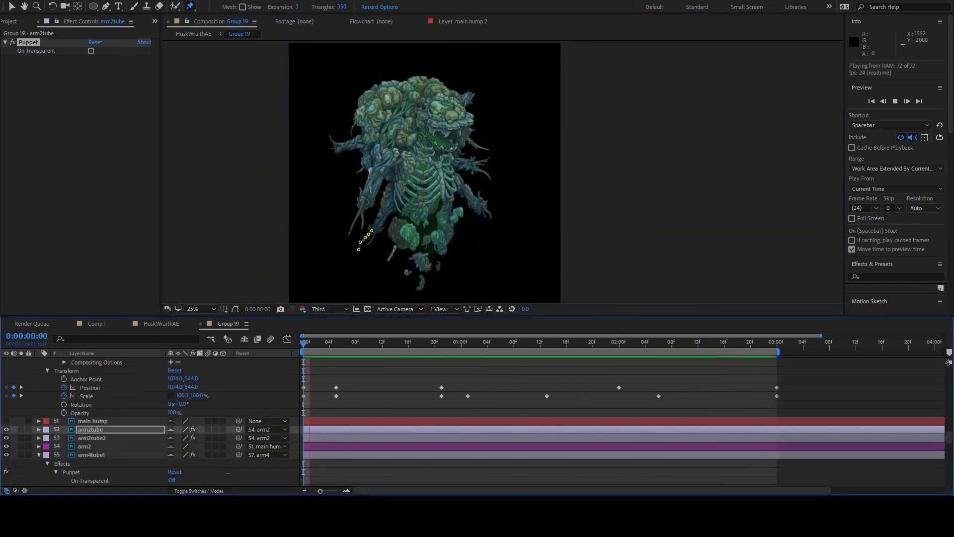
pyautogui.press('u')
pyautogui.press('space')
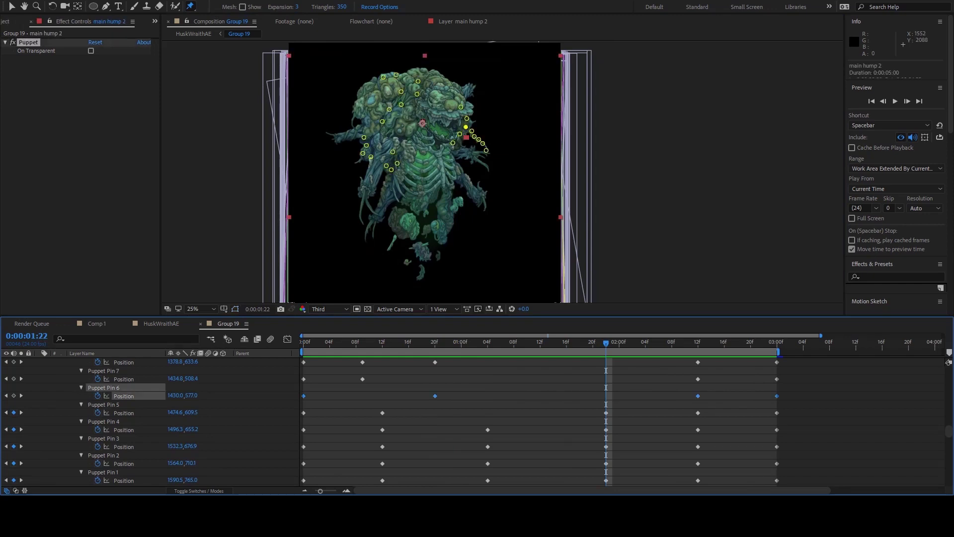
pyautogui.press('space')
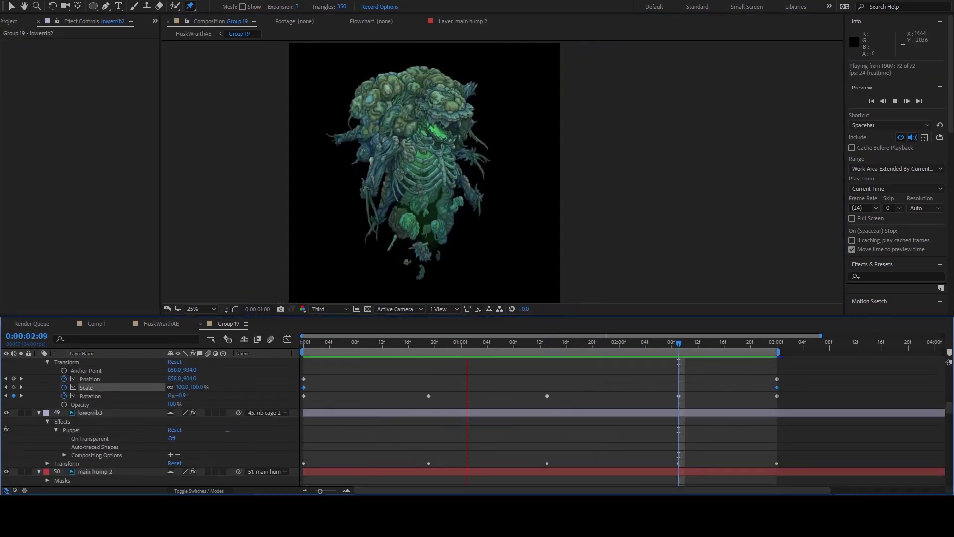
pyautogui.press('u')
pyautogui.press('space')
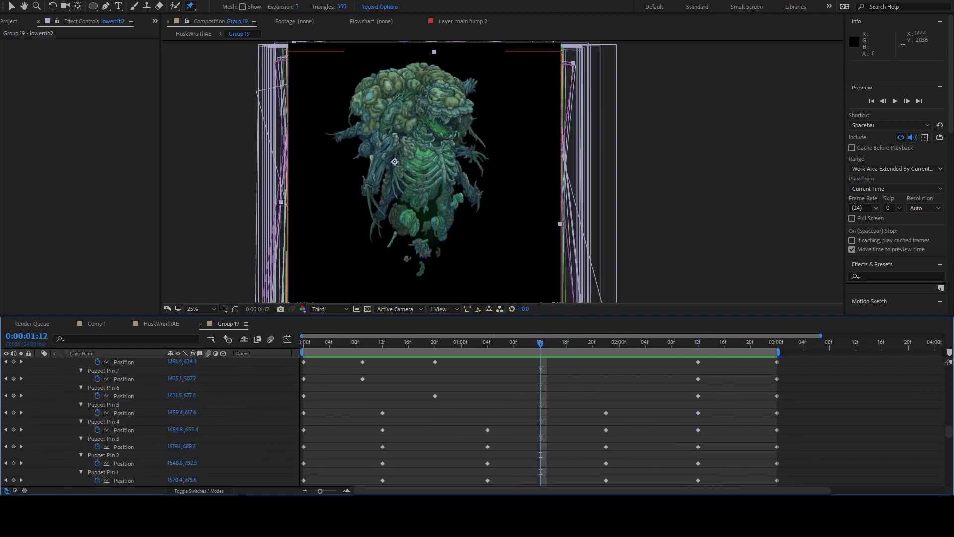
pyautogui.scroll(-3)
# Step: Nudge the selected pin keyframes a few frames earlier with Alt+Left and preview
pyautogui.click(606, 342)
pyautogui.moveTo(572, 380); pyautogui.dragTo(714, 492)
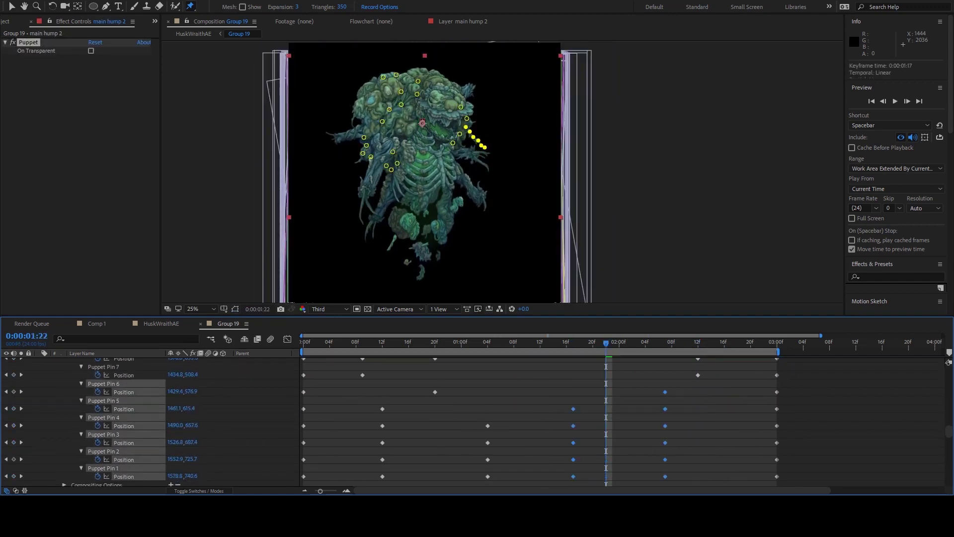
pyautogui.press('space')
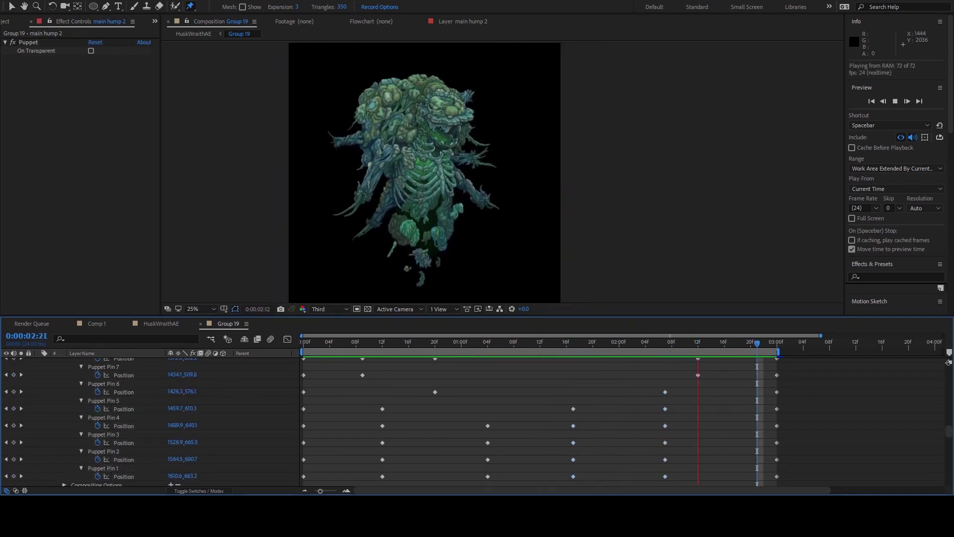
pyautogui.press('space')
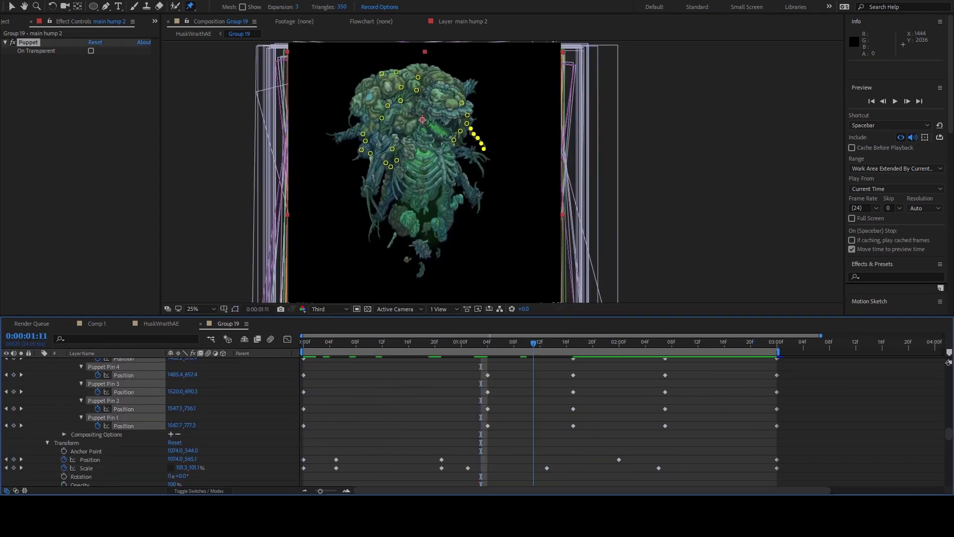
pyautogui.hotkey('alt', 'Left')
pyautogui.hotkey('alt', 'Left')
pyautogui.hotkey('alt', 'Left')
pyautogui.scroll(3)
pyautogui.press('space')
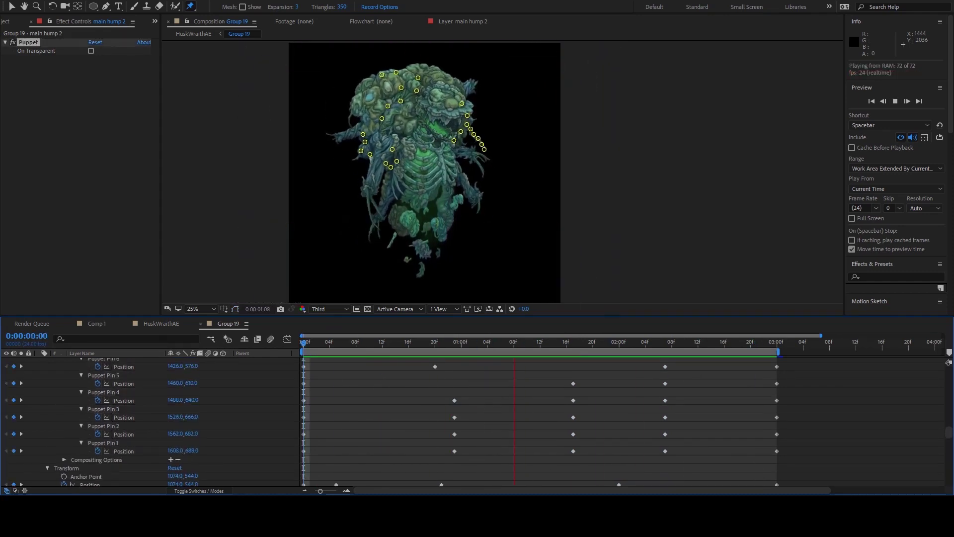
pyautogui.press('space')
pyautogui.scroll(-3)
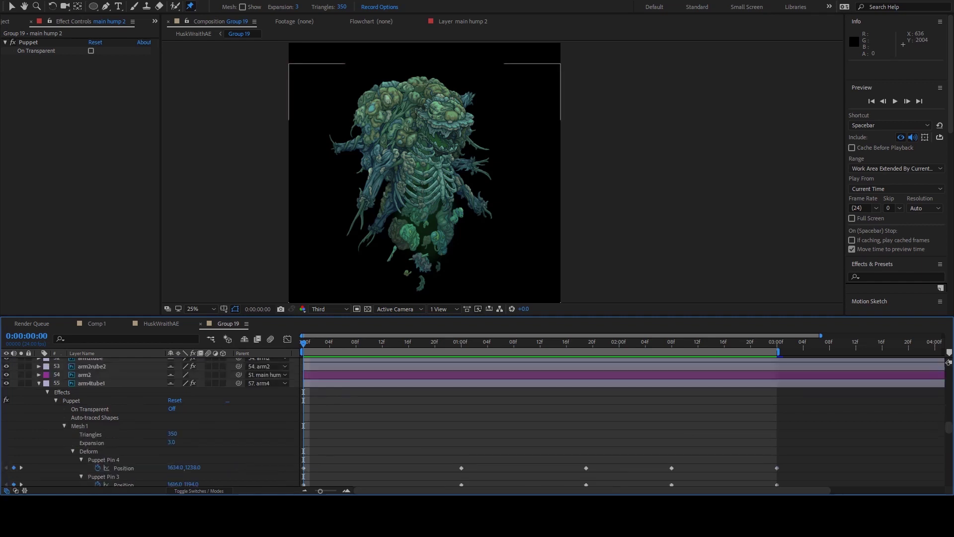
# Step: Select the d1 layer and save the project
pyautogui.hotkey('ctrl', 'a')
pyautogui.click(454, 215)
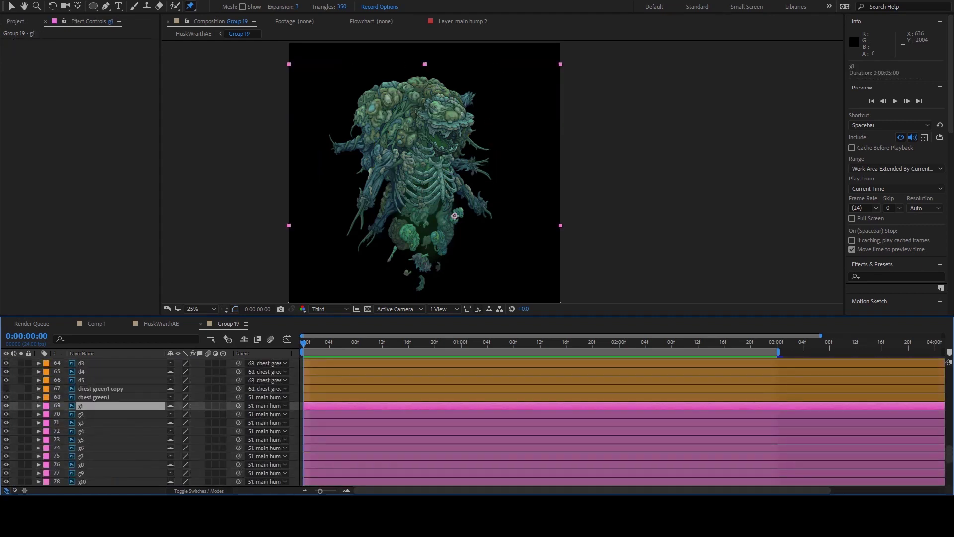
pyautogui.hotkey('ctrl', 'a')
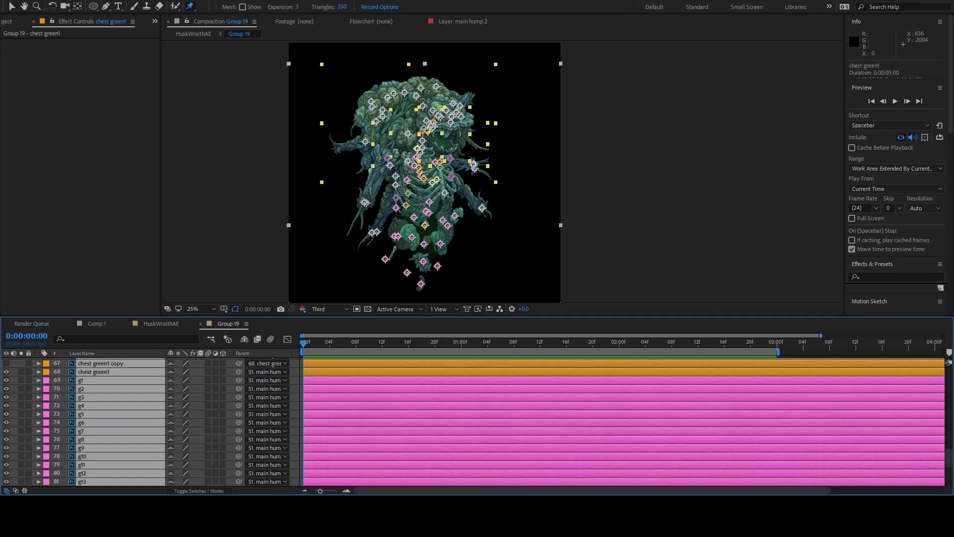
pyautogui.click(440, 161)
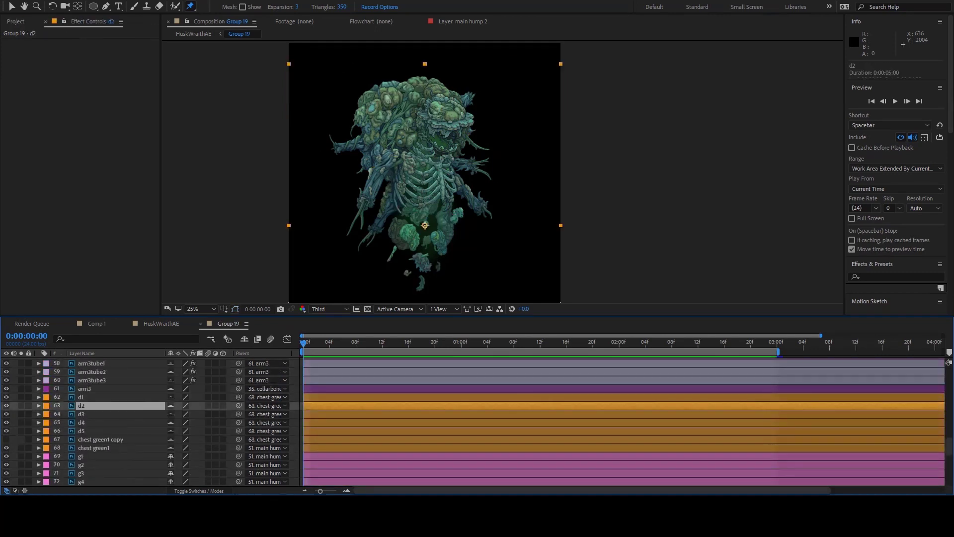
pyautogui.hotkey('ctrl', 's')
pyautogui.press('.')
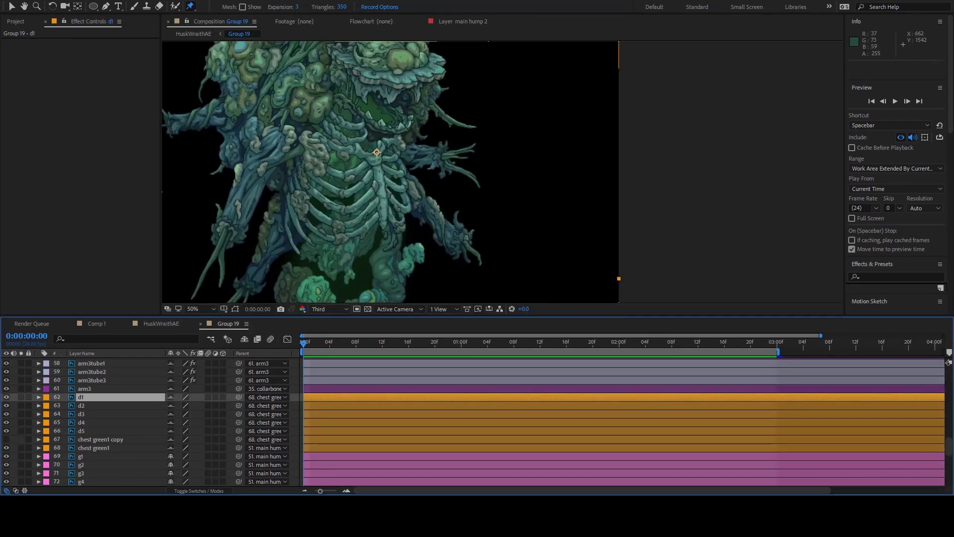
# Step: Select layers d1–d5 and undo a stray upward move of the chest pieces
pyautogui.click(81, 430)
pyautogui.press('v')
pyautogui.click(39, 397)
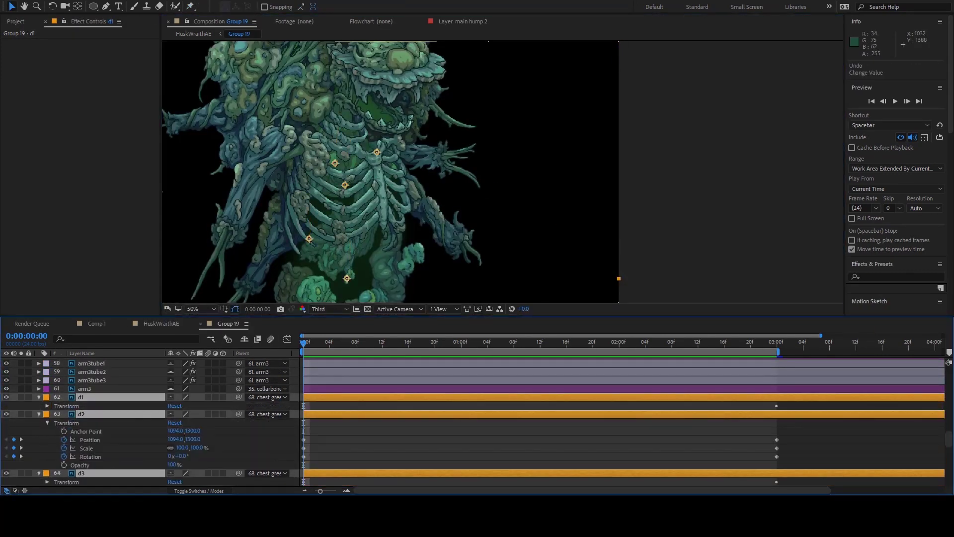
pyautogui.moveTo(345, 184); pyautogui.dragTo(348, 143)
pyautogui.hotkey('ctrl', 'z')
pyautogui.hotkey('ctrl', 'z')
pyautogui.hotkey('ctrl', 'z')
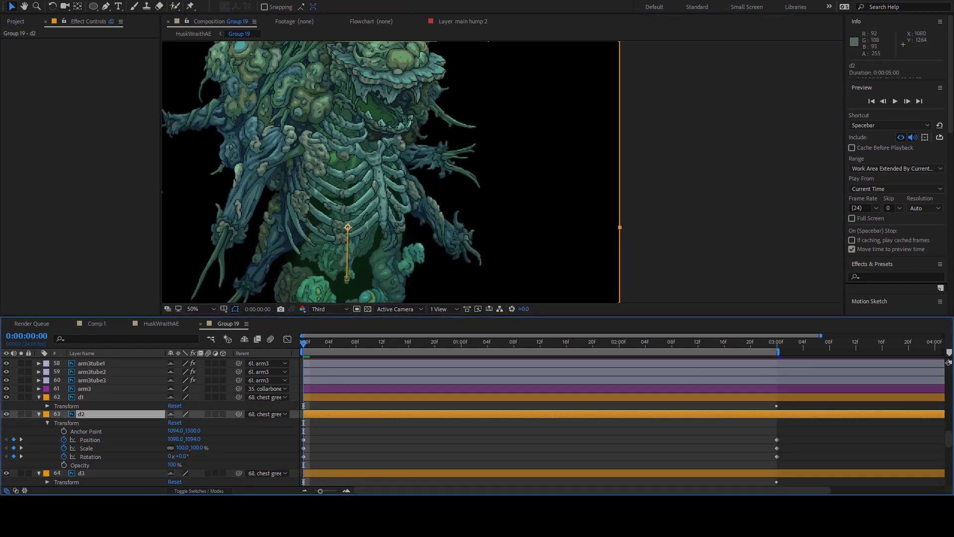
pyautogui.hotkey('ctrl', 'z')
pyautogui.hotkey('ctrl', 'z')
pyautogui.hotkey('ctrl', 'z')
pyautogui.hotkey('ctrl', 'z')
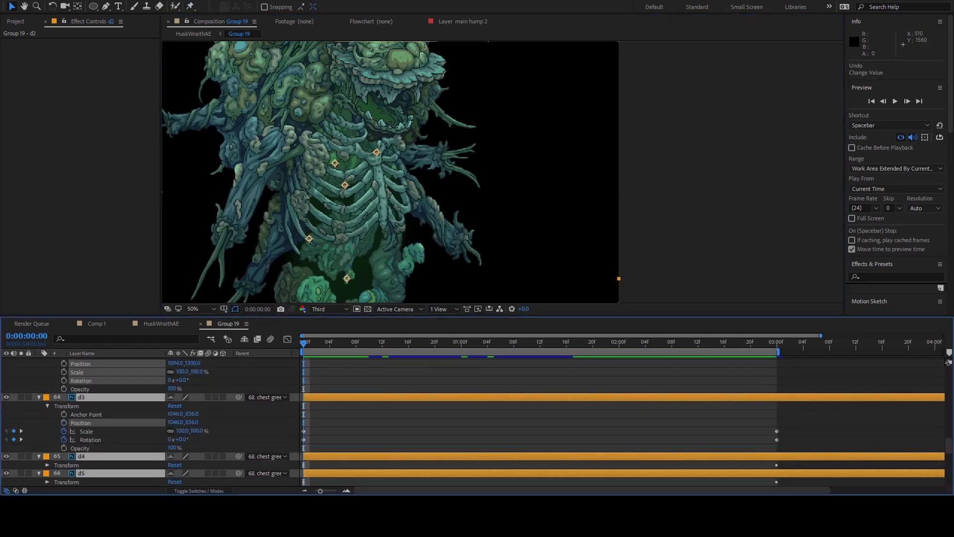
pyautogui.hotkey('ctrl', 'z')
pyautogui.hotkey('ctrl', 'z')
pyautogui.hotkey('ctrl', 'z')
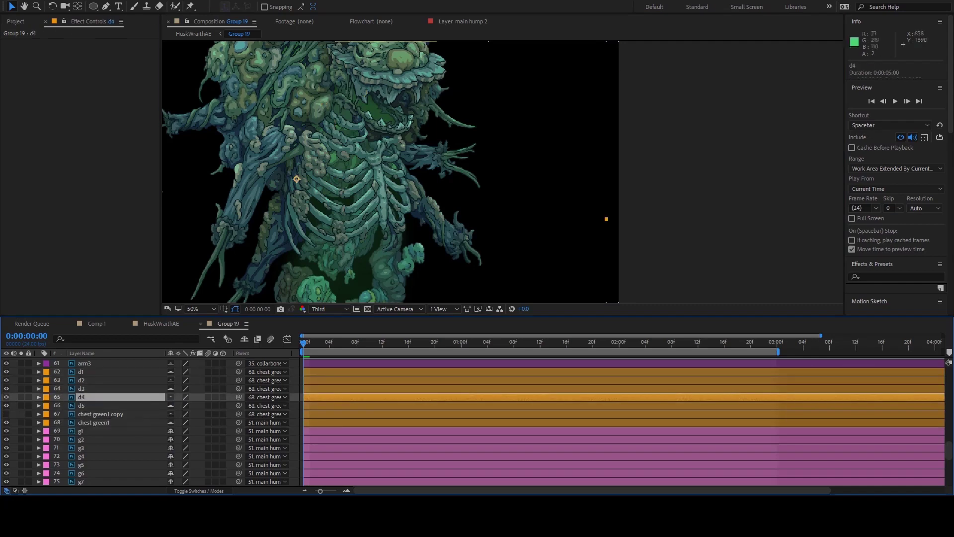
pyautogui.hotkey('ctrl', 'z')
pyautogui.hotkey('ctrl', 'z')
pyautogui.hotkey('ctrl', 'z')
pyautogui.hotkey('ctrl', 'z')
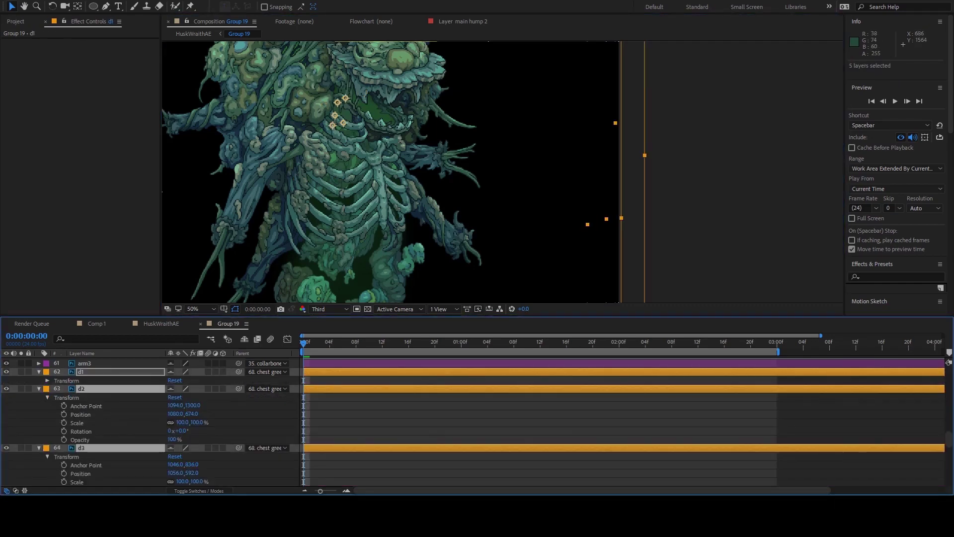
# Step: Nudge d2's Position at 0:00:01:04 up to about 1102, 857
pyautogui.hotkey('shift', 'End')
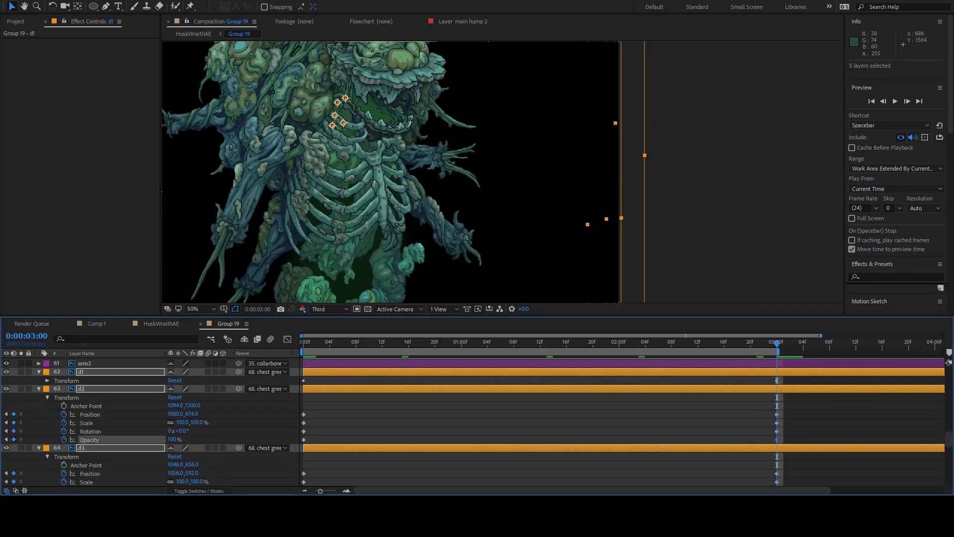
pyautogui.hotkey('ctrl', 'z')
pyautogui.hotkey('ctrl', 'z')
pyautogui.hotkey('ctrl', 'z')
pyautogui.hotkey('ctrl', 'z')
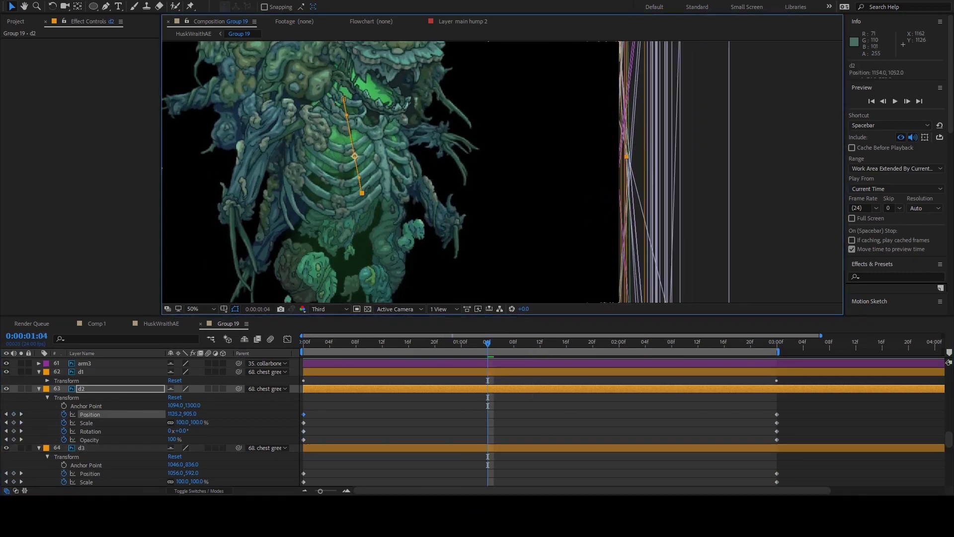
pyautogui.hotkey('ctrl', 'z')
pyautogui.hotkey('ctrl', 'z')
pyautogui.hotkey('ctrl', 'z')
pyautogui.hotkey('ctrl', 'z')
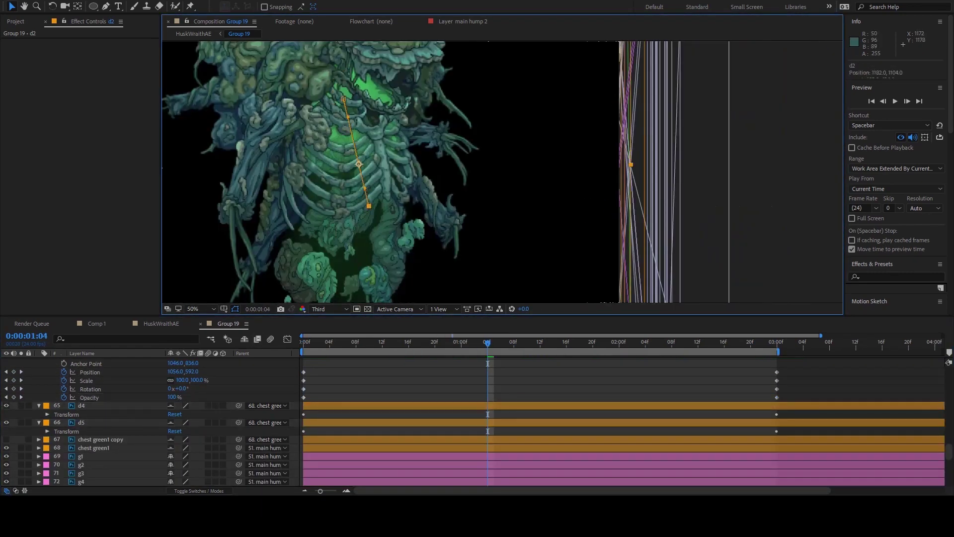
pyautogui.hotkey('ctrl', 'z')
pyautogui.hotkey('ctrl', 'z')
pyautogui.hotkey('ctrl', 'z')
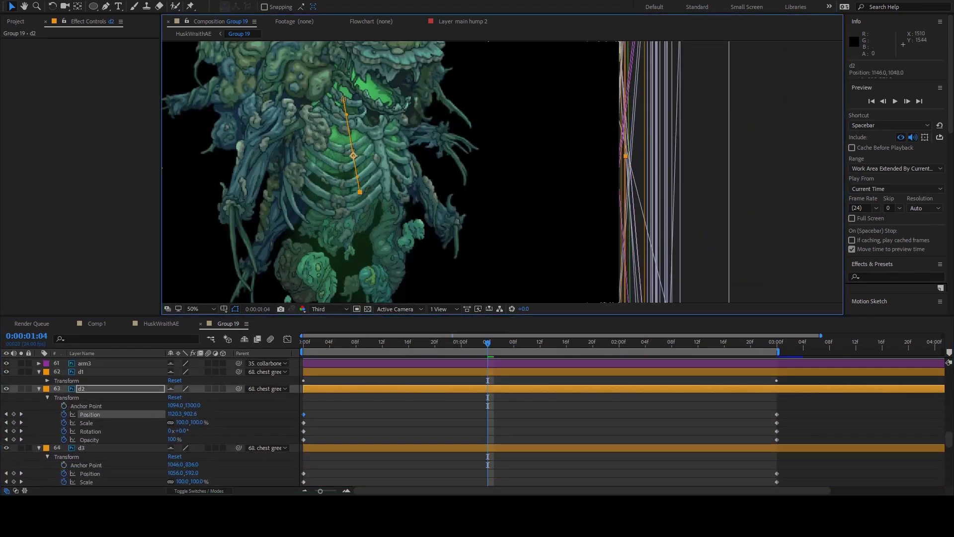
pyautogui.hotkey('ctrl', 'z')
pyautogui.hotkey('ctrl', 'z')
pyautogui.hotkey('ctrl', 'z')
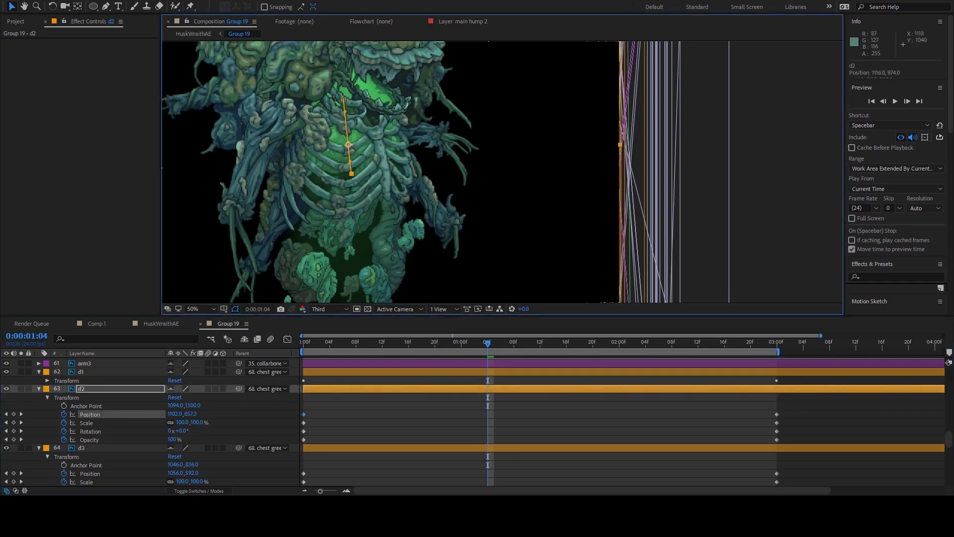
pyautogui.hotkey('ctrl', 'z')
pyautogui.hotkey('ctrl', 'z')
pyautogui.hotkey('ctrl', 'z')
pyautogui.hotkey('ctrl', 'z')
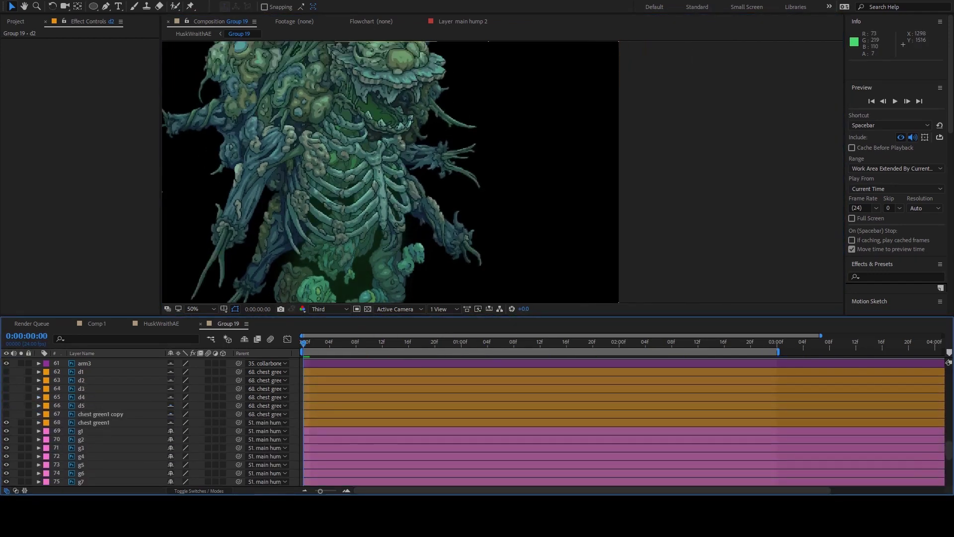
pyautogui.hotkey('ctrl', 'z')
pyautogui.hotkey('ctrl', 'z')
pyautogui.hotkey('ctrl', 'z')
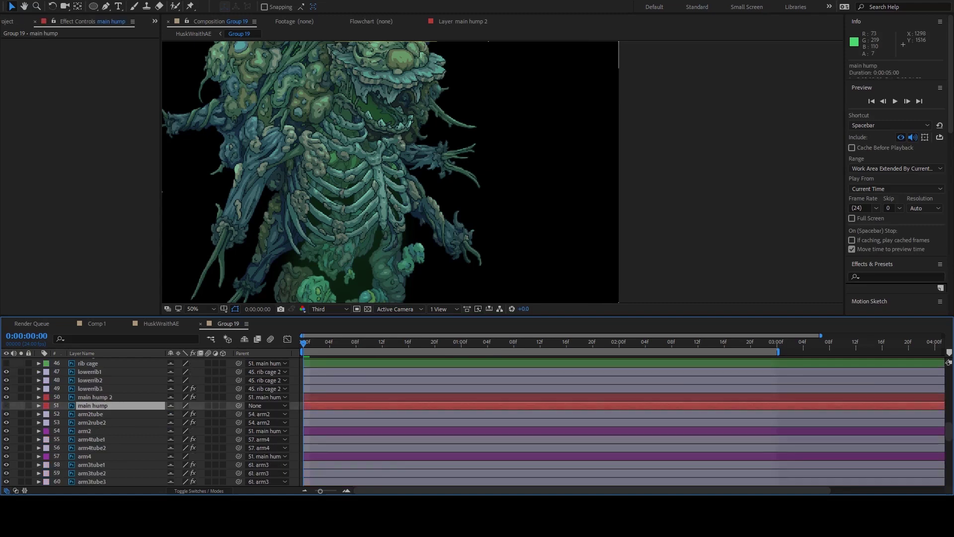
pyautogui.hotkey('ctrl', 'z')
pyautogui.hotkey('ctrl', 'z')
pyautogui.hotkey('ctrl', 'z')
pyautogui.hotkey('ctrl', 'z')
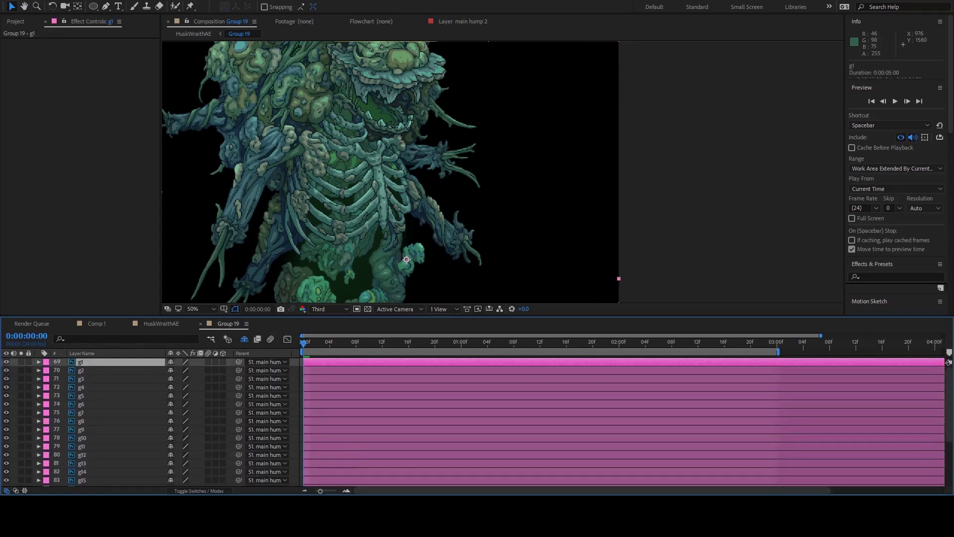
pyautogui.hotkey('ctrl', 'z')
pyautogui.hotkey('ctrl', 'z')
pyautogui.hotkey('ctrl', 'z')
pyautogui.hotkey('ctrl', 'z')
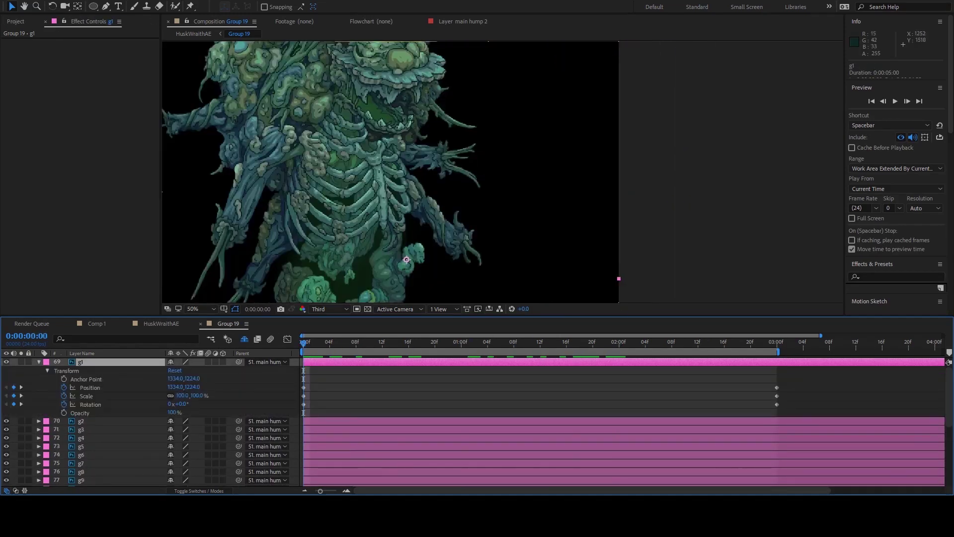
pyautogui.hotkey('ctrl', 'z')
pyautogui.hotkey('ctrl', 'z')
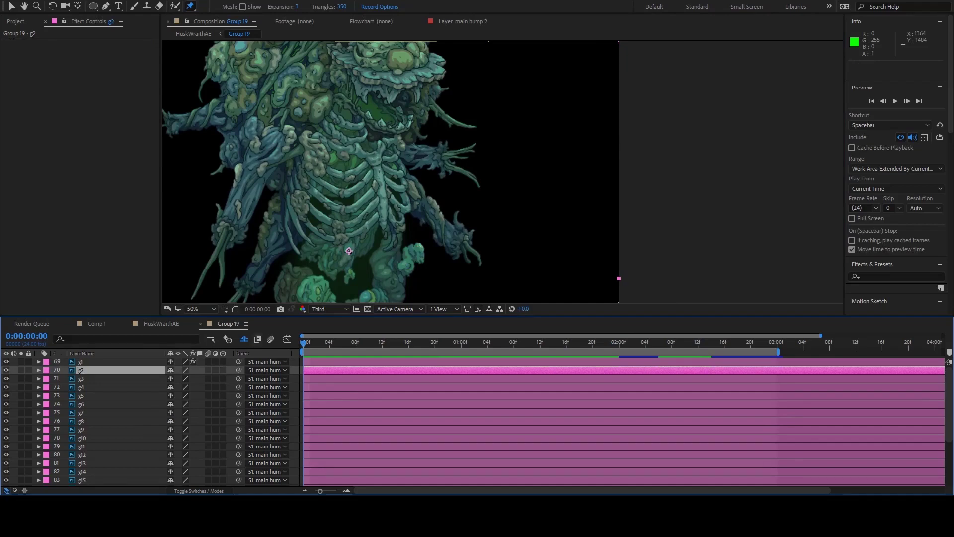
pyautogui.hotkey('ctrl', 'shift', 'Up')
pyautogui.hotkey('ctrl', 'shift', 'Up')
pyautogui.hotkey('ctrl', 'shift', 'Up')
pyautogui.hotkey('ctrl', 'shift', 'Up')
pyautogui.hotkey('ctrl', 'shift', 'Up')
pyautogui.hotkey('ctrl', 'shift', 'Up')
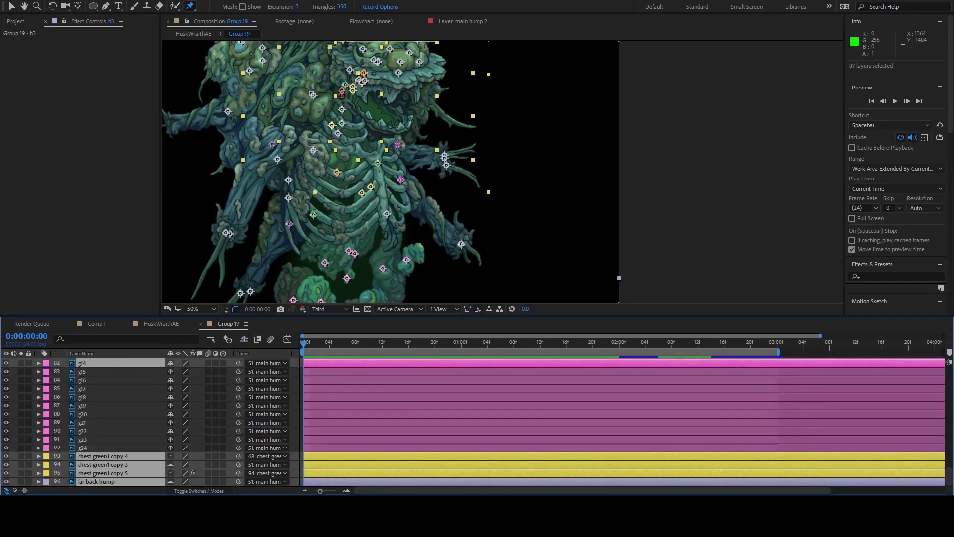
pyautogui.hotkey('ctrl', 'shift', 'Up')
pyautogui.hotkey('ctrl', 'shift', 'Up')
pyautogui.hotkey('ctrl', 'shift', 'Up')
pyautogui.hotkey('ctrl', 'shift', 'Up')
pyautogui.hotkey('ctrl', 'shift', 'Up')
pyautogui.hotkey('ctrl', 'shift', 'Up')
pyautogui.hotkey('ctrl', 'shift', 'Up')
pyautogui.hotkey('ctrl', 'shift', 'Up')
pyautogui.hotkey('ctrl', 'shift', 'Up')
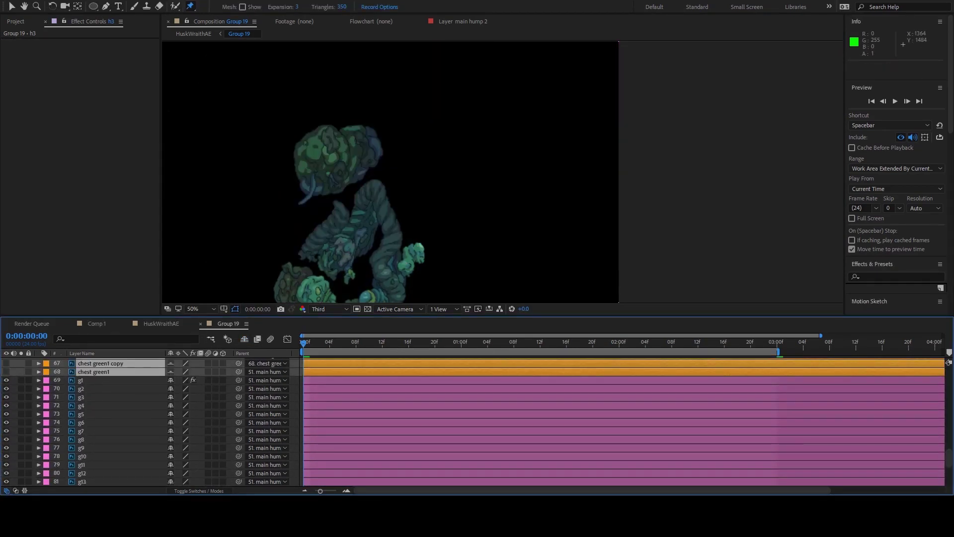
pyautogui.hotkey('ctrl', 'shift', 'Up')
pyautogui.hotkey('ctrl', 'shift', 'Up')
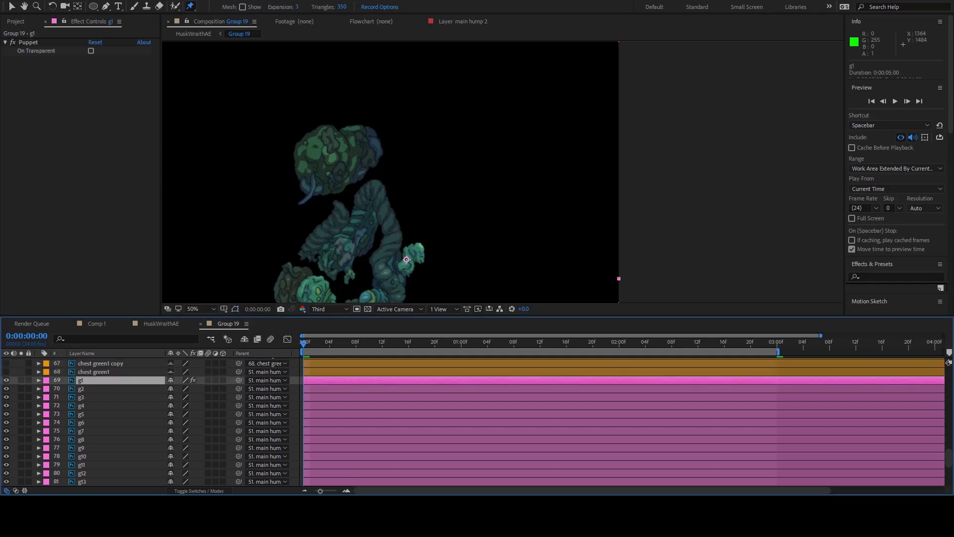
pyautogui.hotkey('ctrl', 'shift', 'Up')
pyautogui.hotkey('ctrl', 'shift', 'Up')
pyautogui.hotkey('ctrl', 'shift', 'Up')
pyautogui.hotkey('ctrl', 'shift', 'Up')
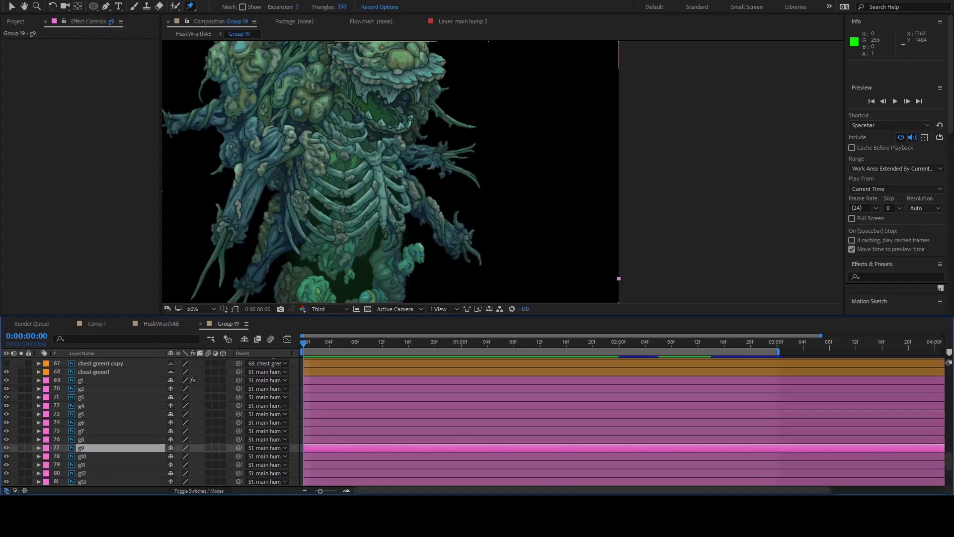
# Step: Pose g2's pin at 0:00:00:20, then shift g3's Pin 3 left-down at 1:08
pyautogui.doubleClick(81, 440)
pyautogui.click(64, 456)
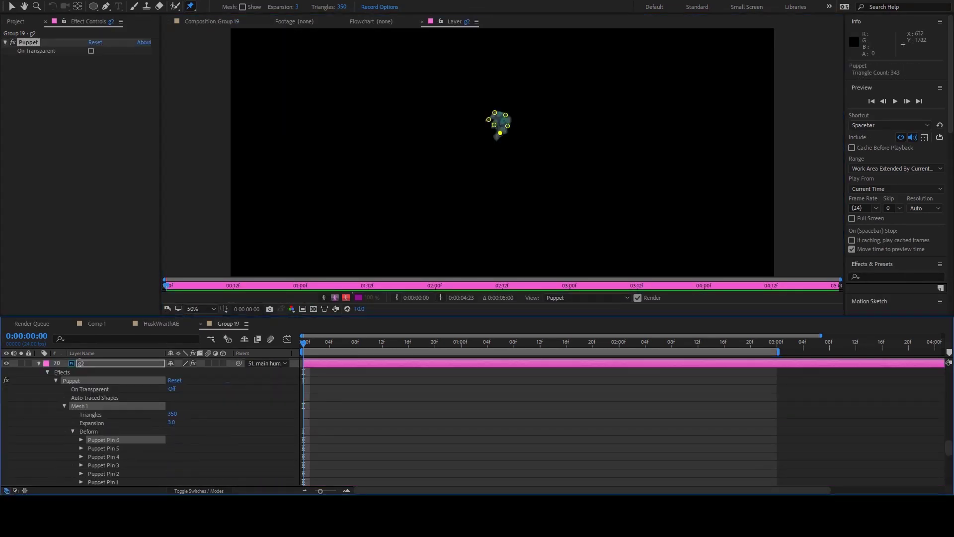
pyautogui.moveTo(494, 113); pyautogui.dragTo(493, 111)
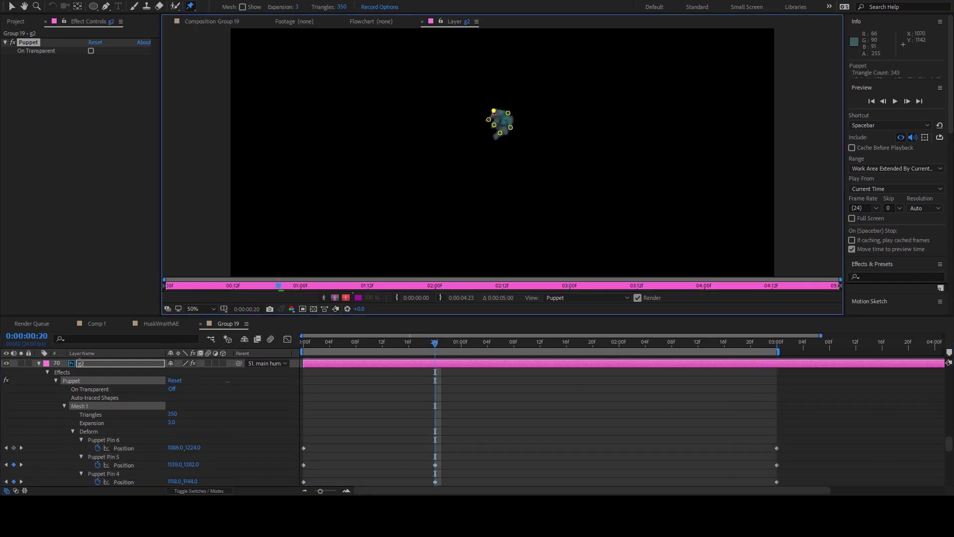
pyautogui.hotkey('shift', 'pagedown')
pyautogui.hotkey('shift', 'pagedown')
pyautogui.hotkey('shift', 'pagedown')
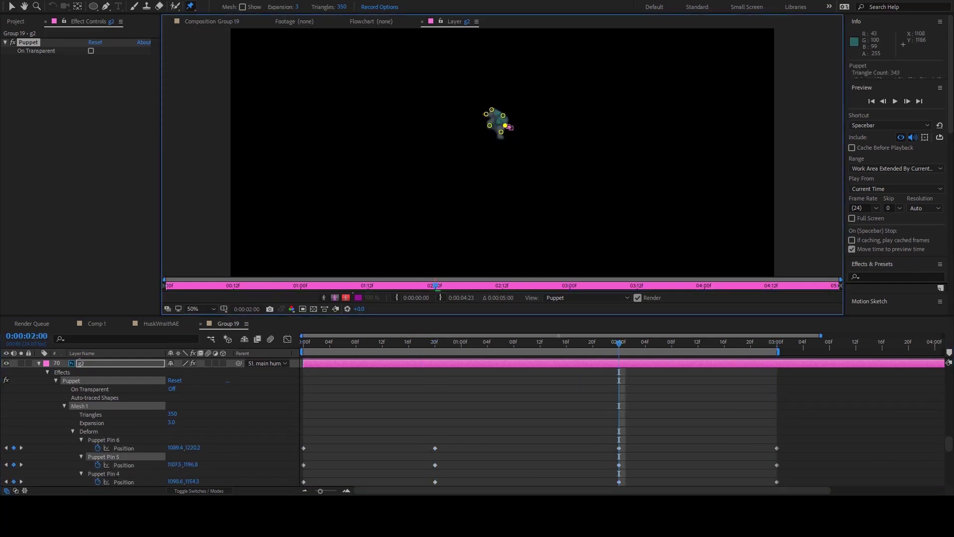
pyautogui.click(501, 131)
pyautogui.press('j')
pyautogui.press('space')
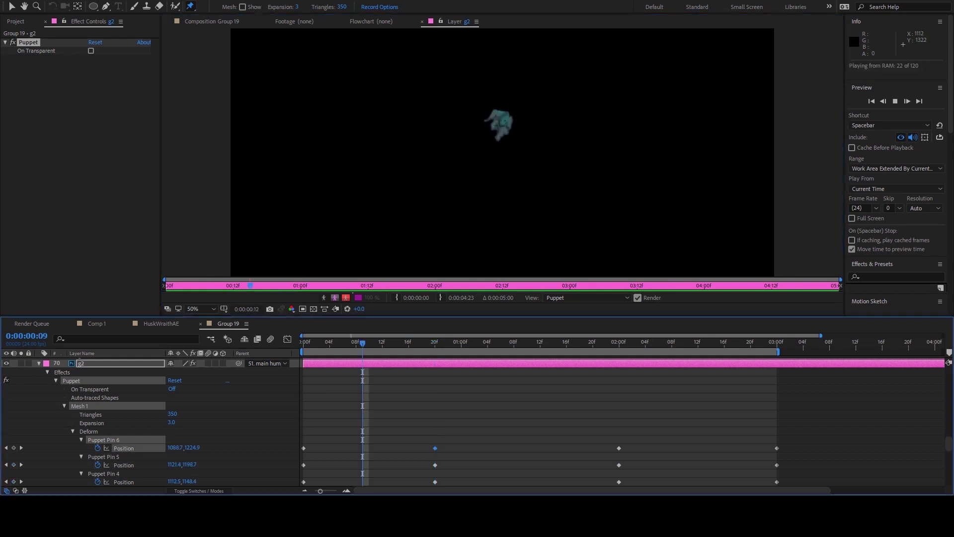
pyautogui.hotkey('ctrl', 'Down')
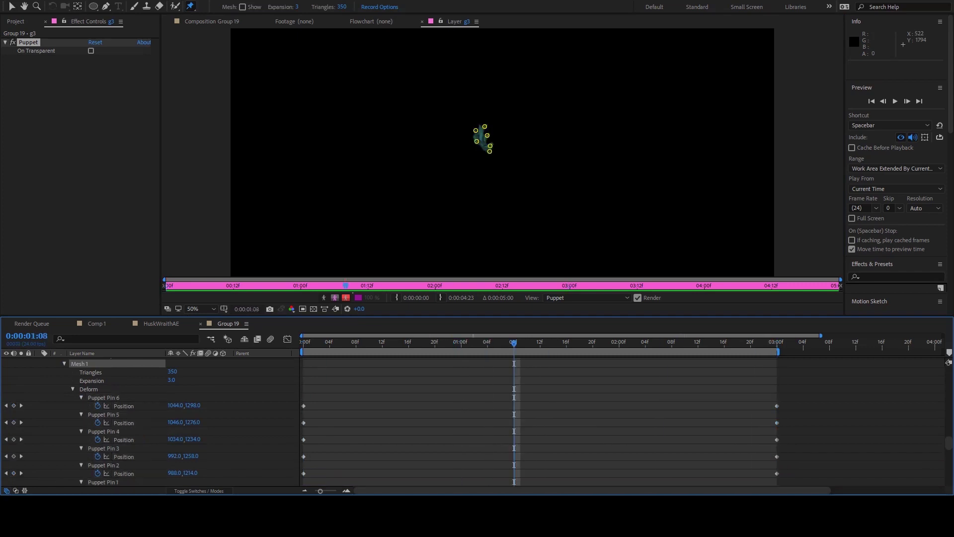
pyautogui.moveTo(477, 141); pyautogui.dragTo(476, 143)
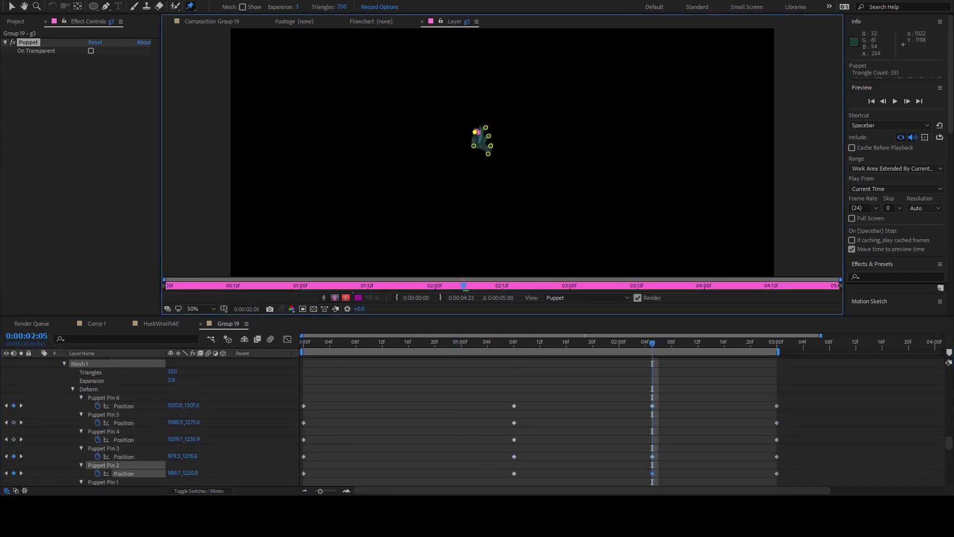
# Step: Paste the Puppet pins onto g4 and shift Pin 4 for a new pose keyframe
pyautogui.press('End')
pyautogui.hotkey('ctrl', 'Down')
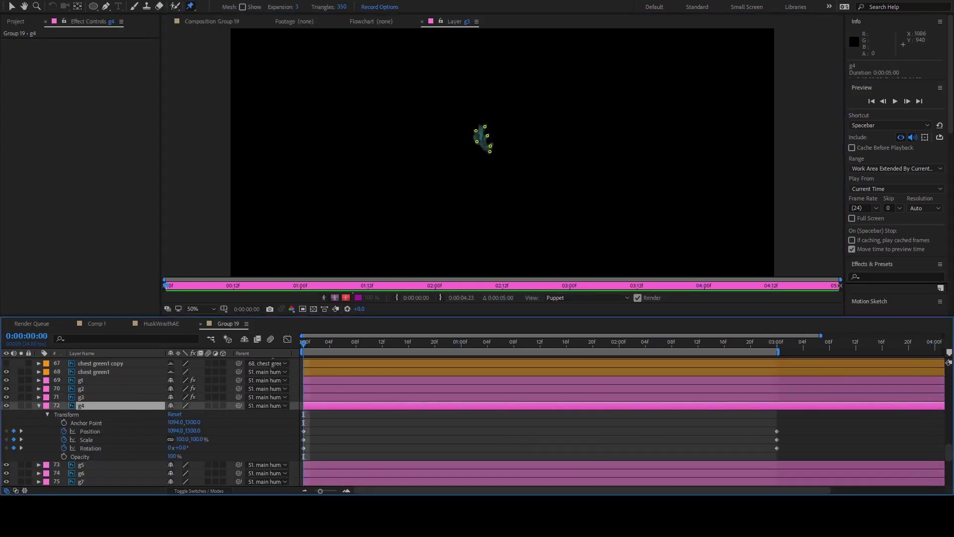
pyautogui.press('KP_Enter')
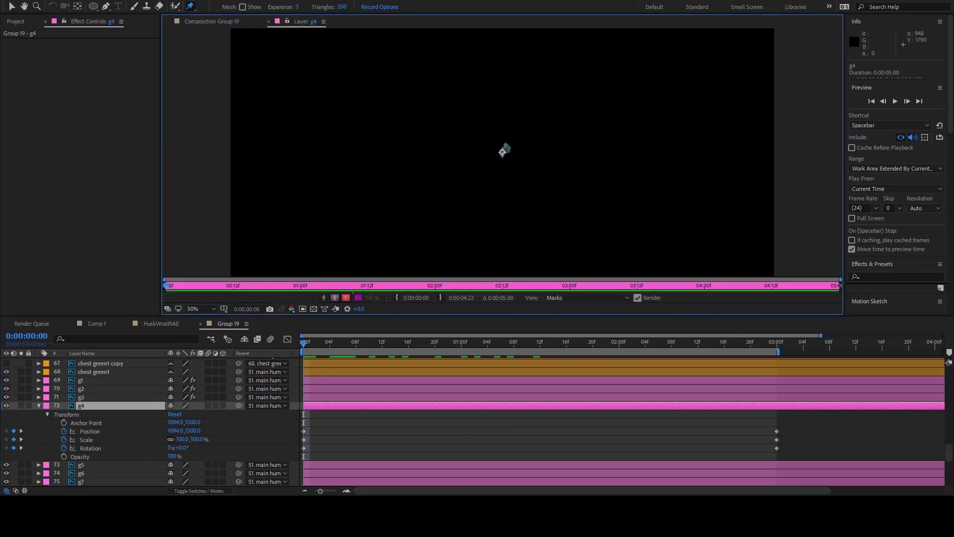
pyautogui.scroll(3)
pyautogui.hotkey('ctrl', 'v')
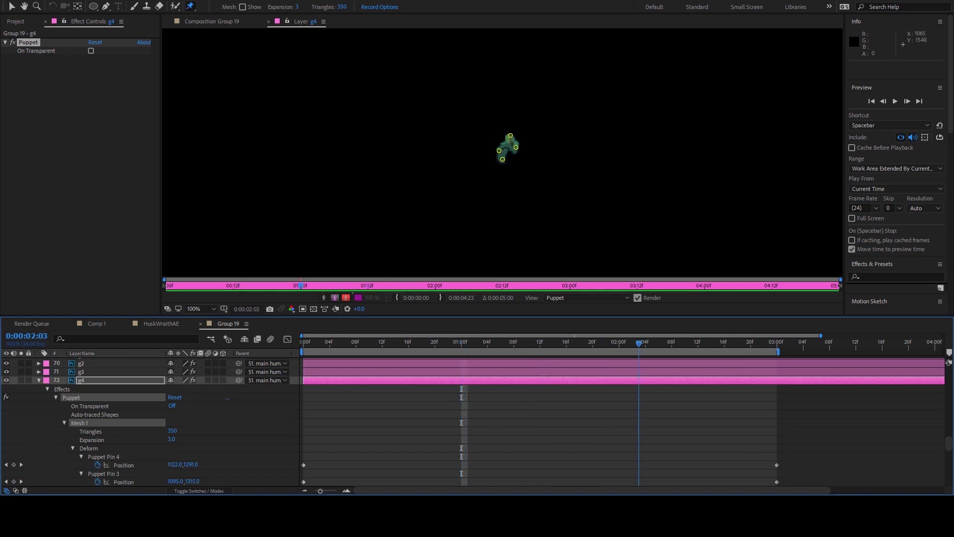
pyautogui.press('pagedown')
pyautogui.moveTo(502, 143); pyautogui.dragTo(508, 143)
# Step: Select layer g5 and open it in the Layer panel
pyautogui.hotkey('ctrl', '`')
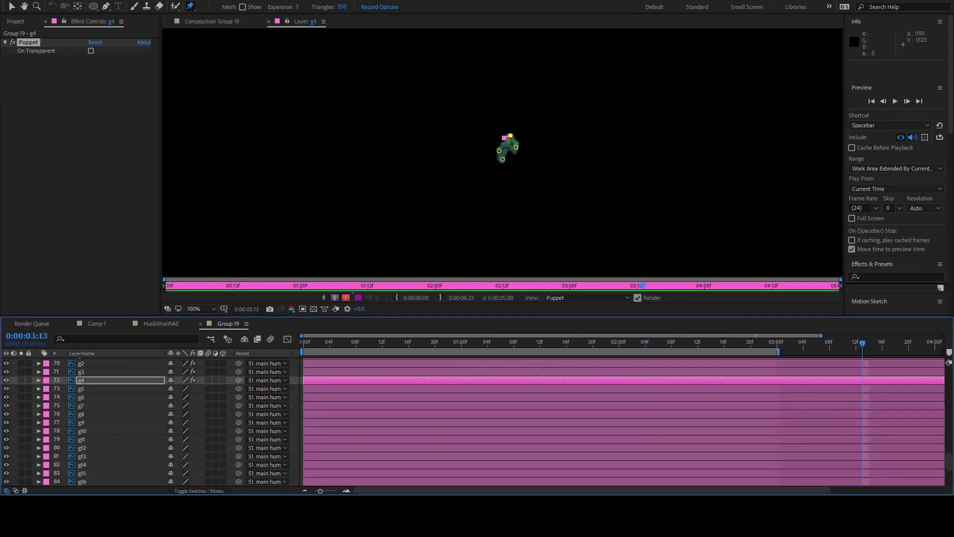
pyautogui.press('Home')
pyautogui.hotkey('ctrl', 'Down')
pyautogui.press('u')
pyautogui.press('KP_Enter')
# Step: Paste puppet pins onto g5 and pose its pins at 1:00 and 2:01
pyautogui.hotkey('ctrl', 'v')
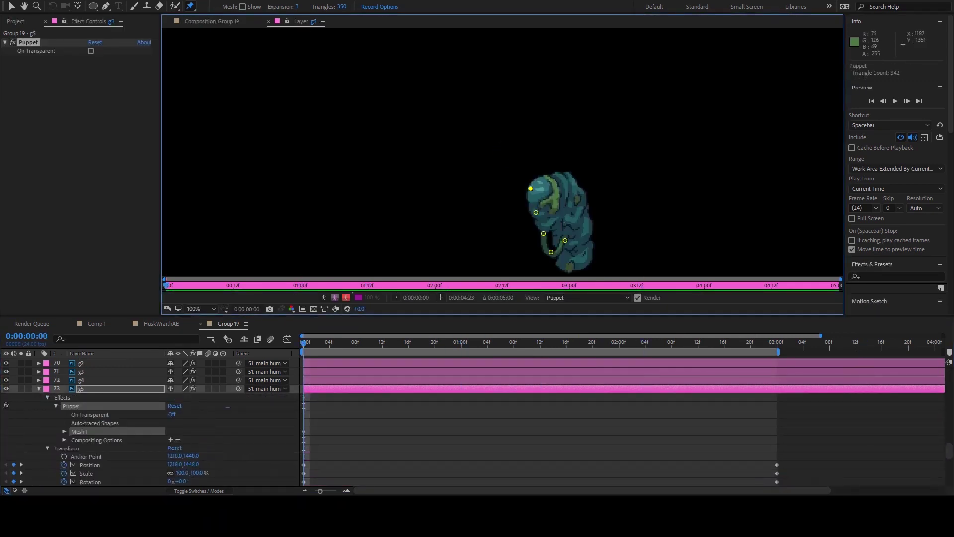
pyautogui.hotkey('ctrl', 'a')
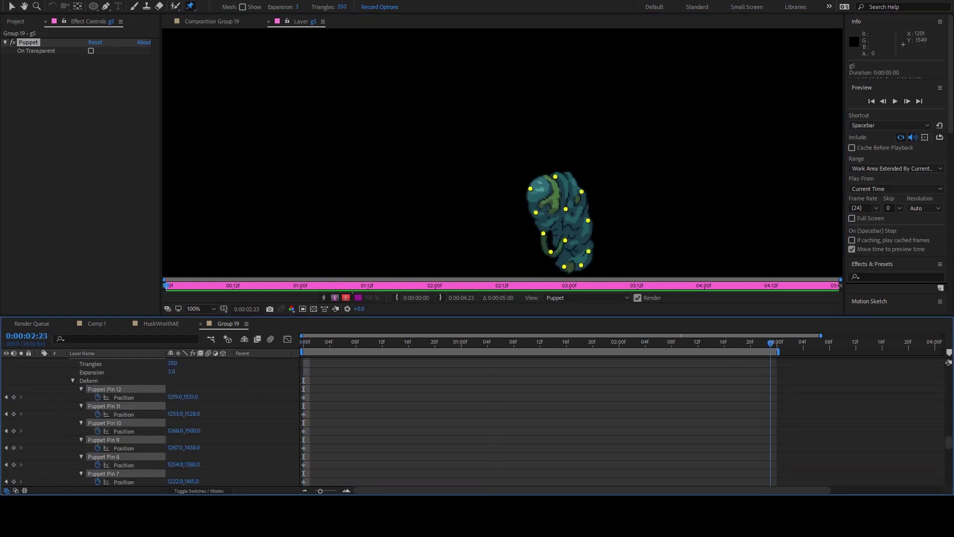
pyautogui.click(462, 342)
pyautogui.moveTo(556, 177); pyautogui.dragTo(553, 172)
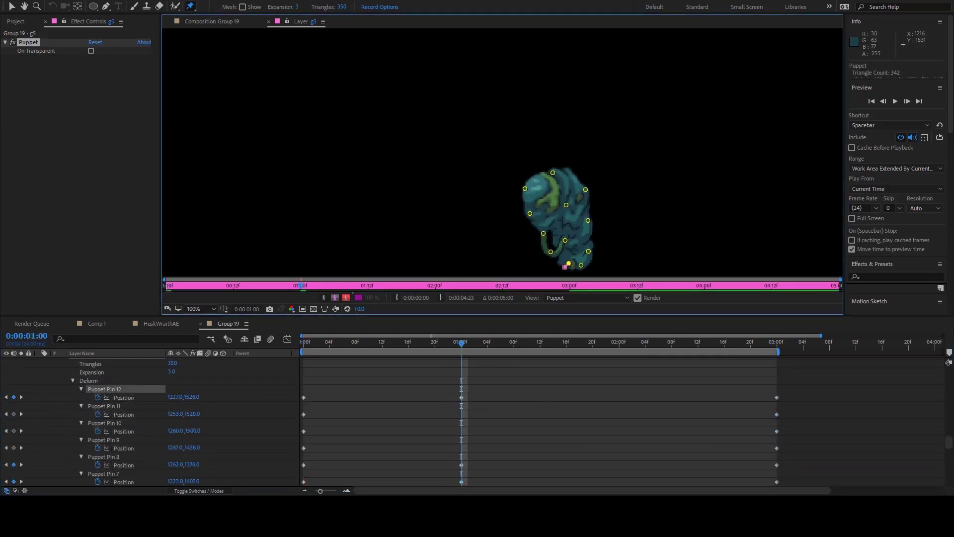
pyautogui.click(626, 342)
pyautogui.scroll(-3)
pyautogui.moveTo(581, 265); pyautogui.dragTo(582, 268)
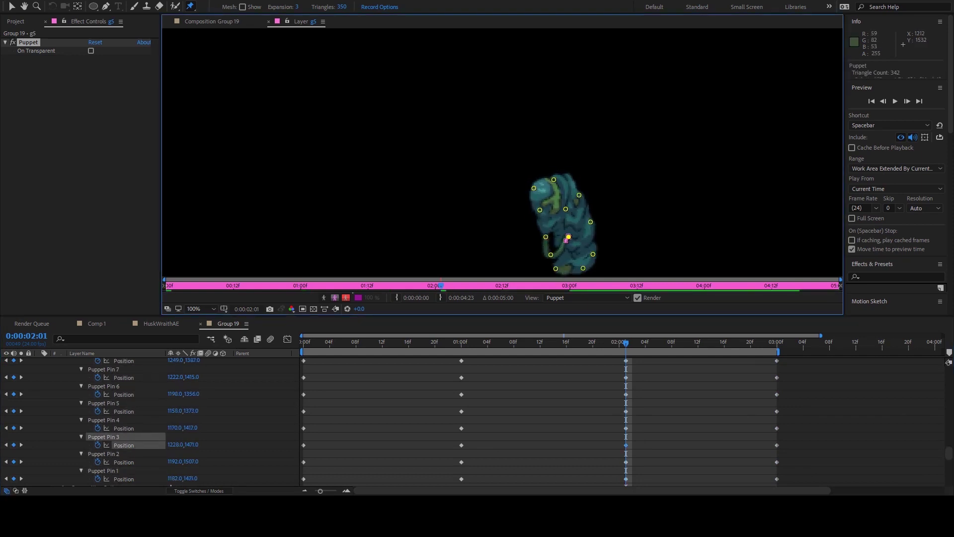
pyautogui.click(514, 342)
pyautogui.press('u')
# Step: Select g6 and adjust its pins at the 1:21 end-pose keyframes
pyautogui.hotkey('ctrl', 'Down')
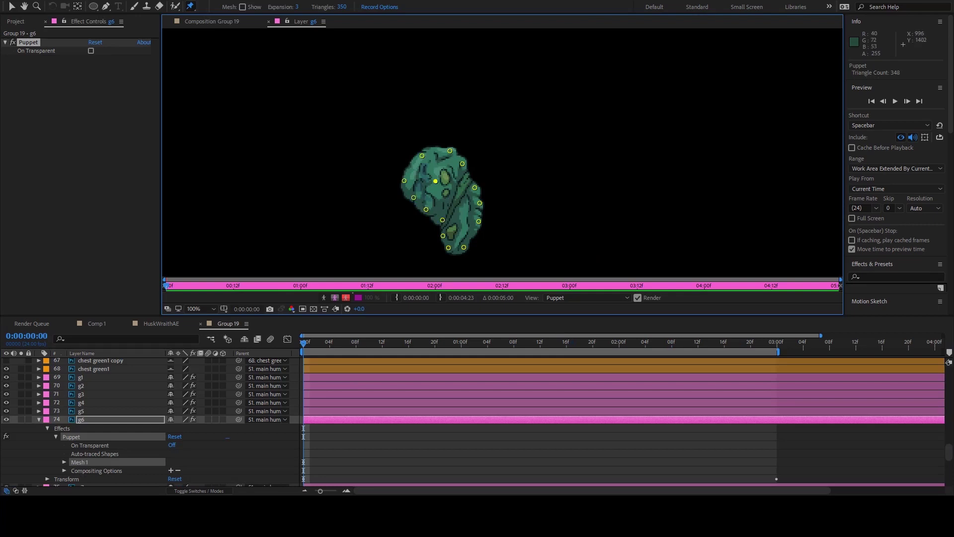
pyautogui.hotkey('ctrl', 'a')
pyautogui.press('space')
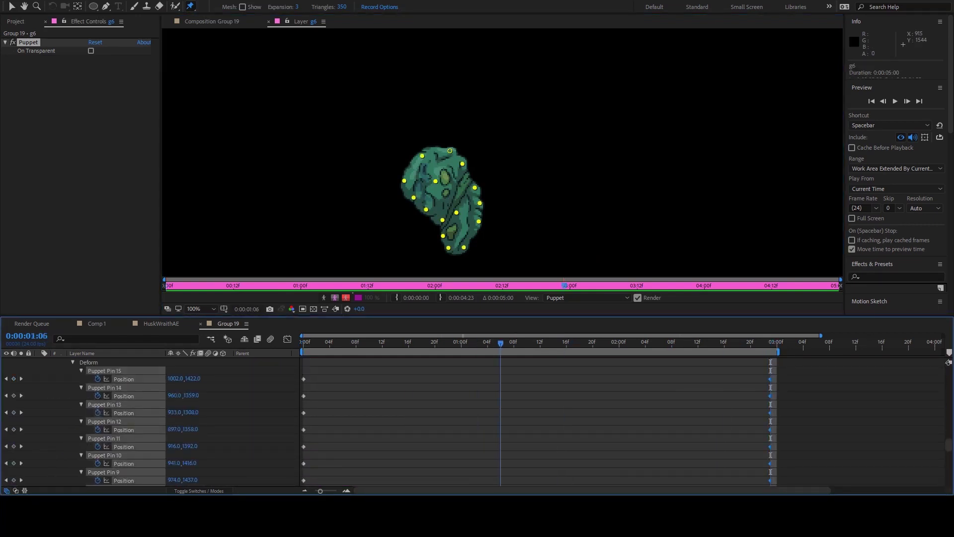
pyautogui.click(423, 157)
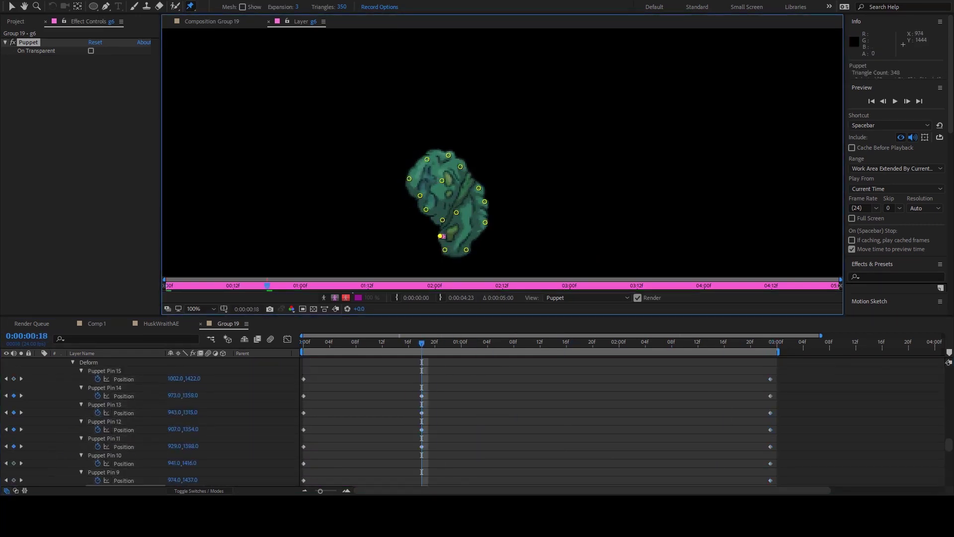
pyautogui.click(599, 342)
pyautogui.moveTo(756, 373); pyautogui.dragTo(785, 375)
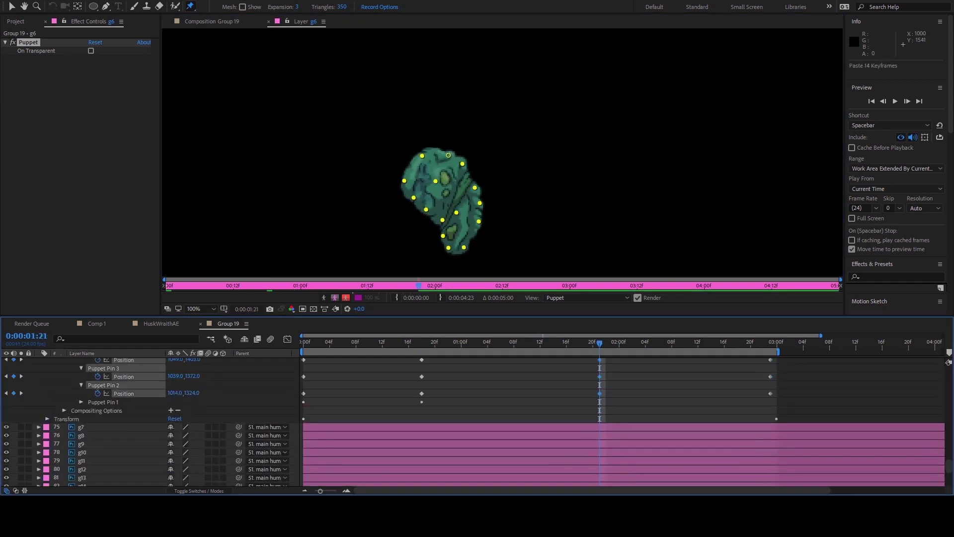
pyautogui.press('k')
pyautogui.click(449, 153)
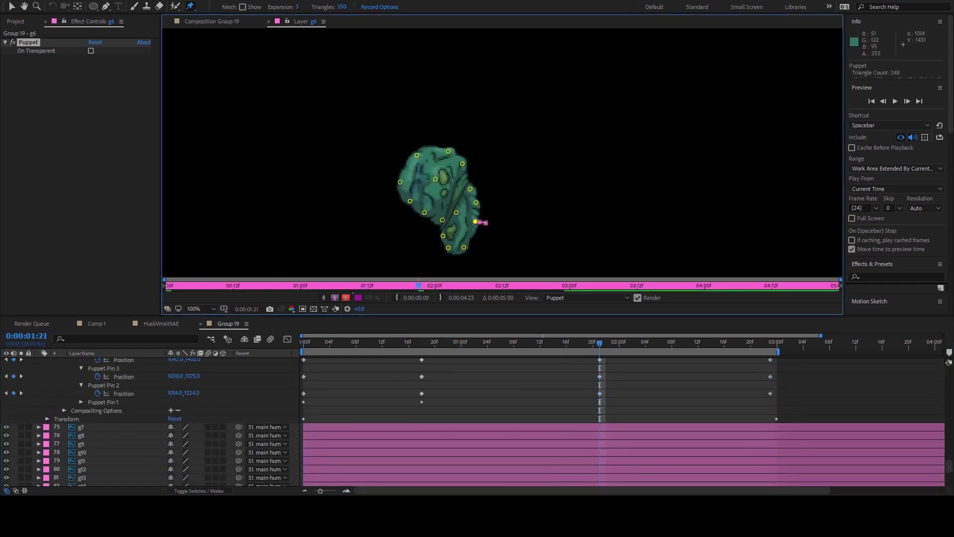
pyautogui.press('Home')
pyautogui.press('u')
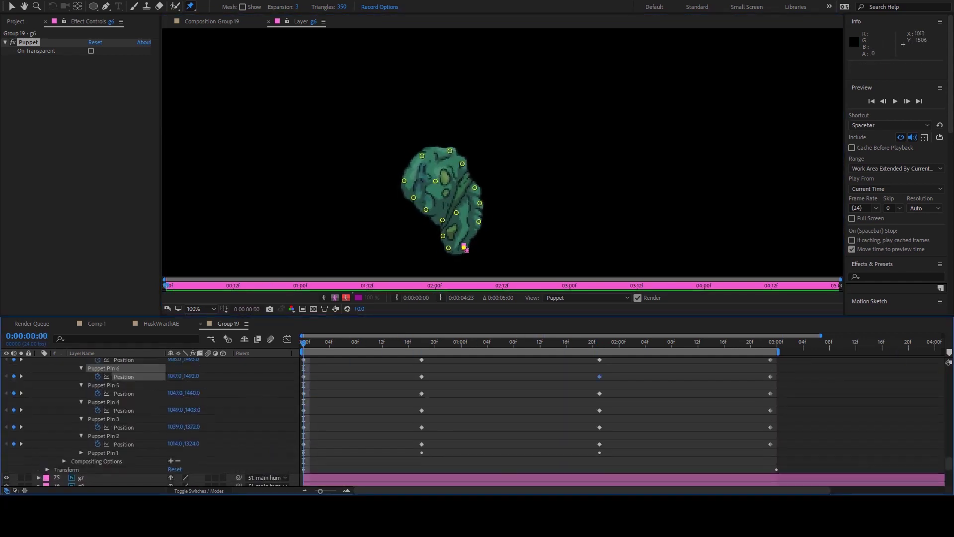
pyautogui.hotkey('ctrl', 'Down')
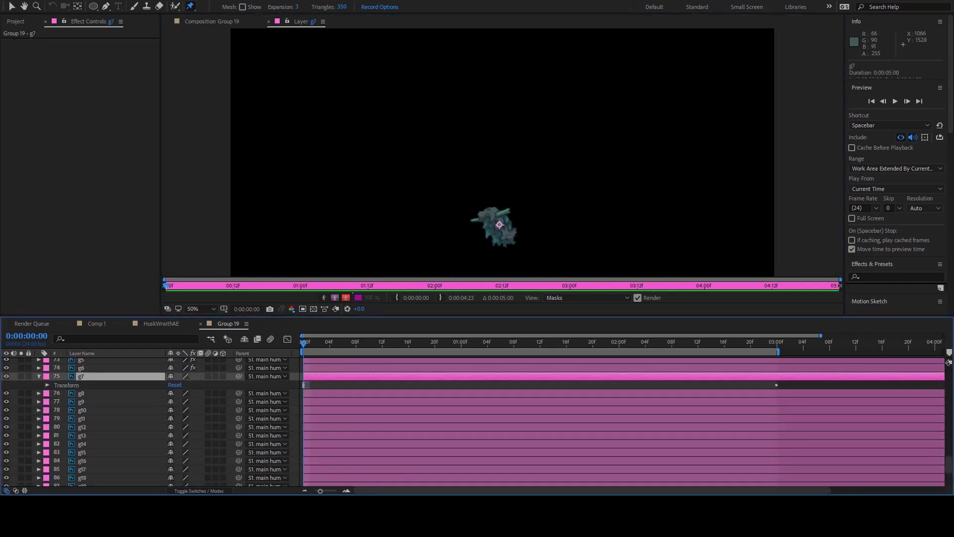
# Step: Pose g7's puppet pins at 0:20 and 1:18
pyautogui.press('u')
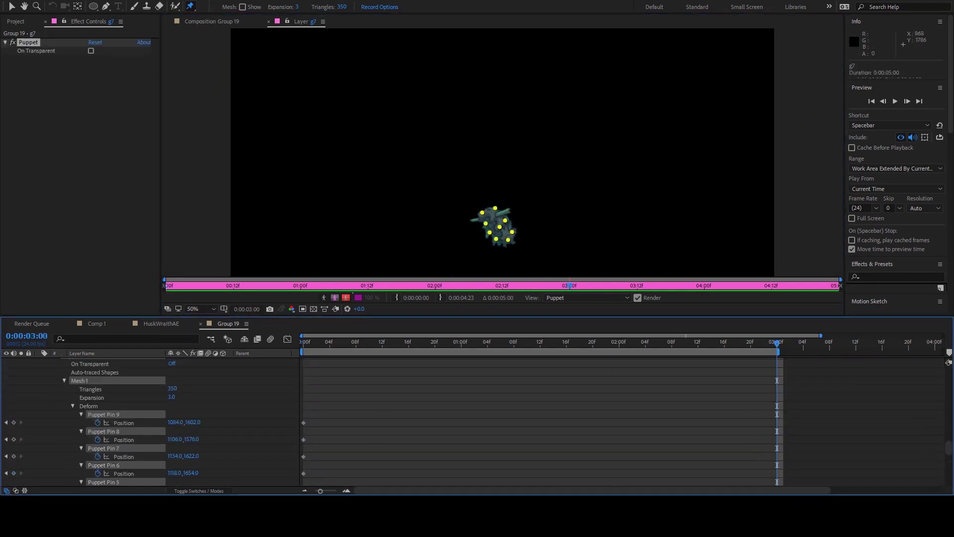
pyautogui.click(434, 342)
pyautogui.moveTo(486, 223); pyautogui.dragTo(481, 213)
pyautogui.press('k')
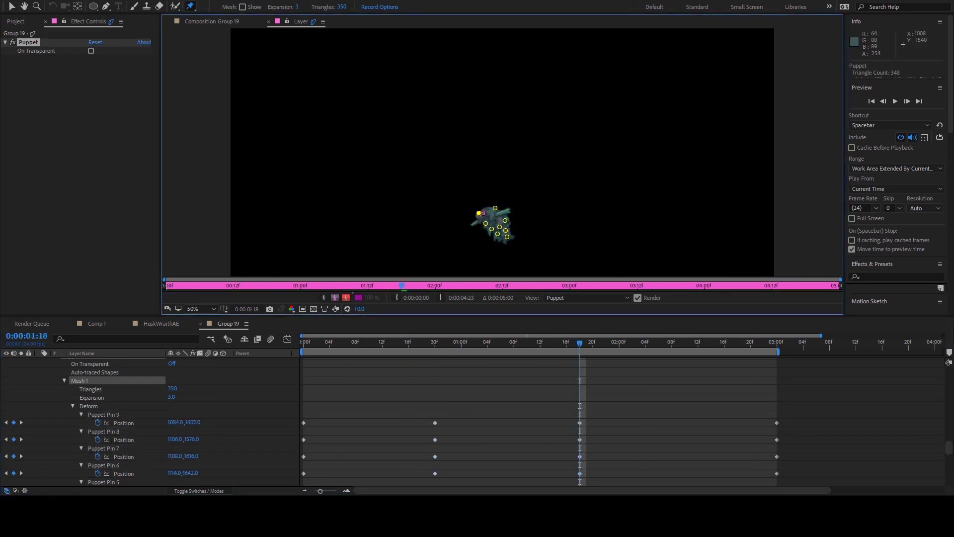
pyautogui.press('Home')
pyautogui.press('u')
# Step: Select g9 and add a mid-loop pin pose at 1:13
pyautogui.hotkey('ctrl', 'Down')
pyautogui.hotkey('ctrl', 'Down')
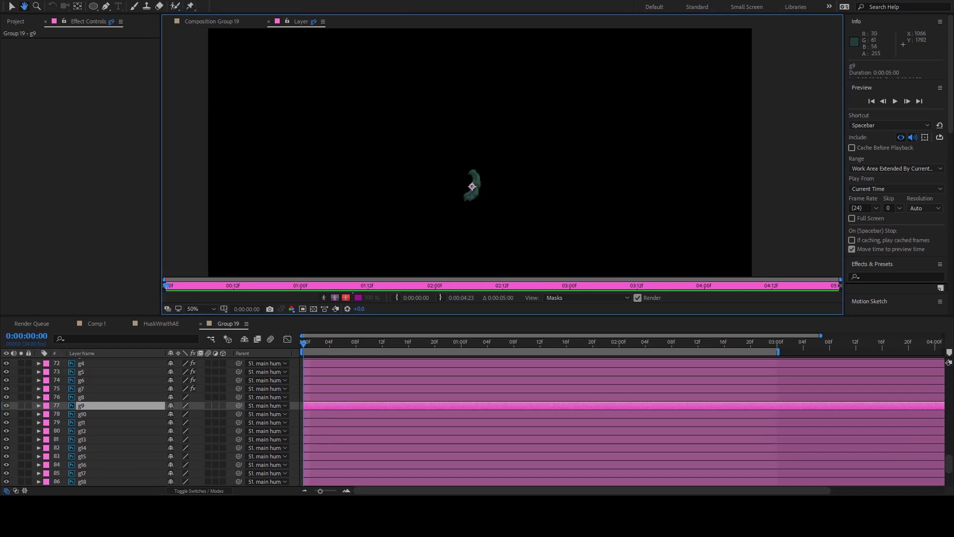
pyautogui.press('u')
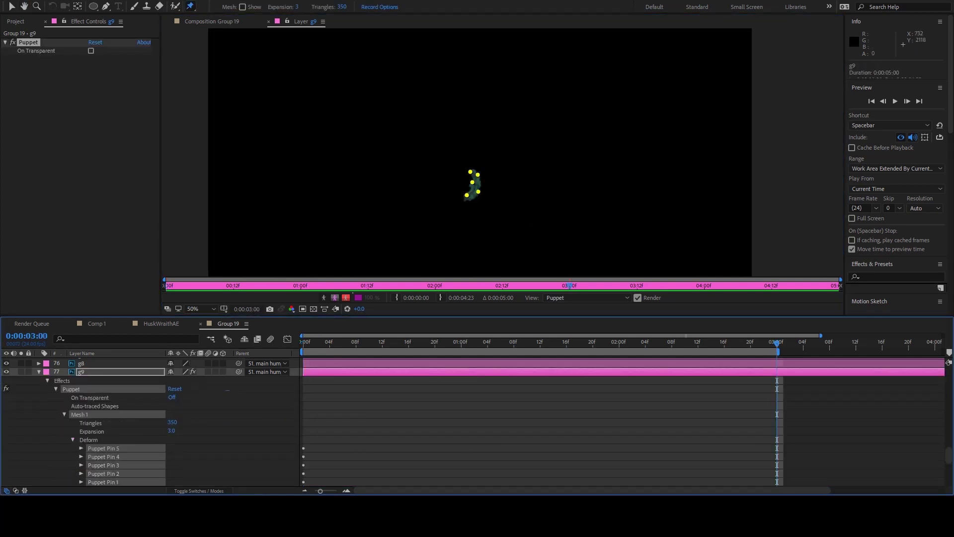
pyautogui.press('Home')
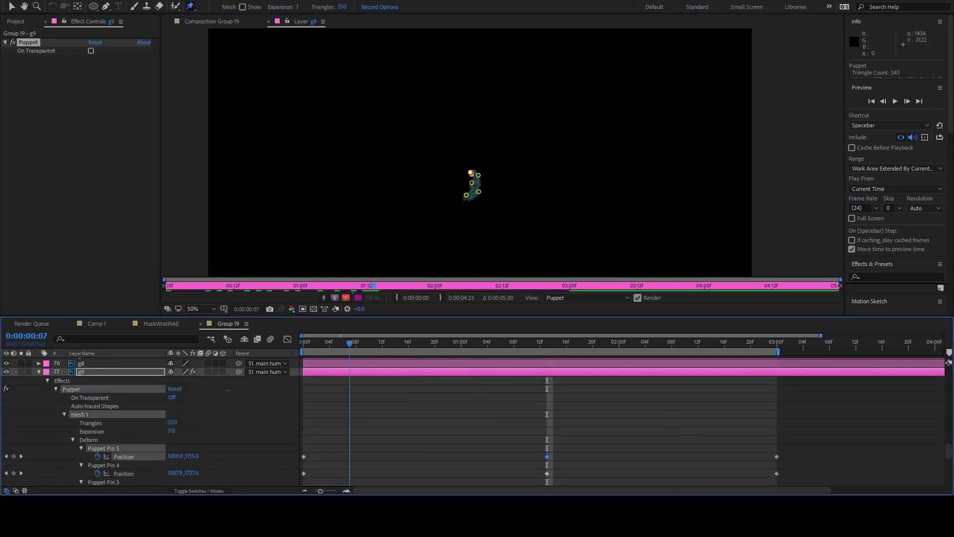
pyautogui.press('u')
pyautogui.hotkey('ctrl', 'Down')
pyautogui.hotkey('ctrl', 'Down')
pyautogui.hotkey('ctrl', 'Down')
# Step: Paste g12's end-pose pin keyframes at 0:08 and bend its lower and upper pins
pyautogui.press('u')
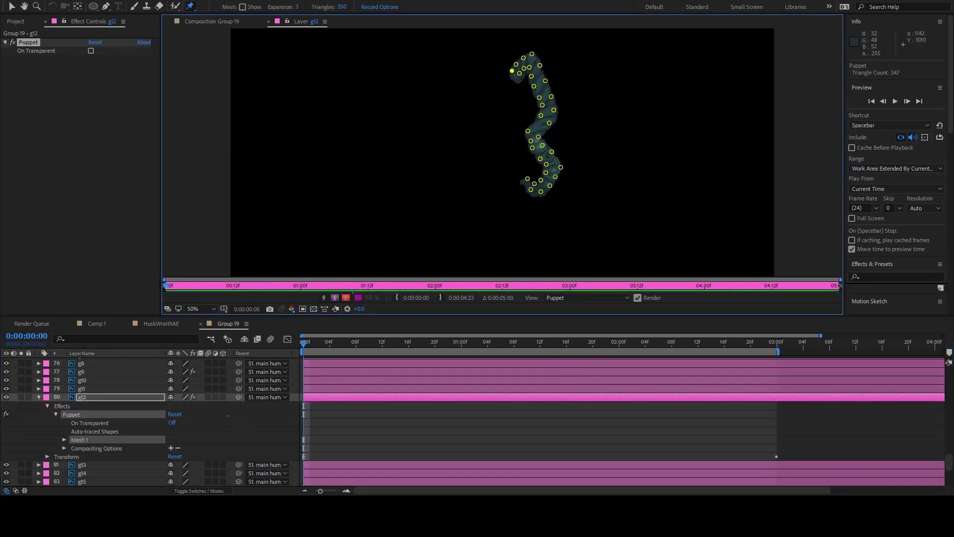
pyautogui.hotkey('ctrl', 'a')
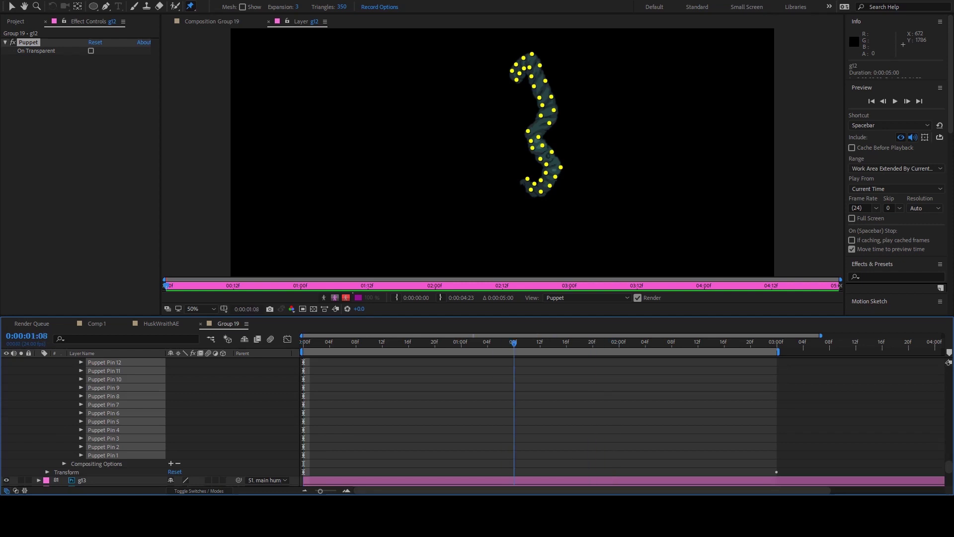
pyautogui.press('u')
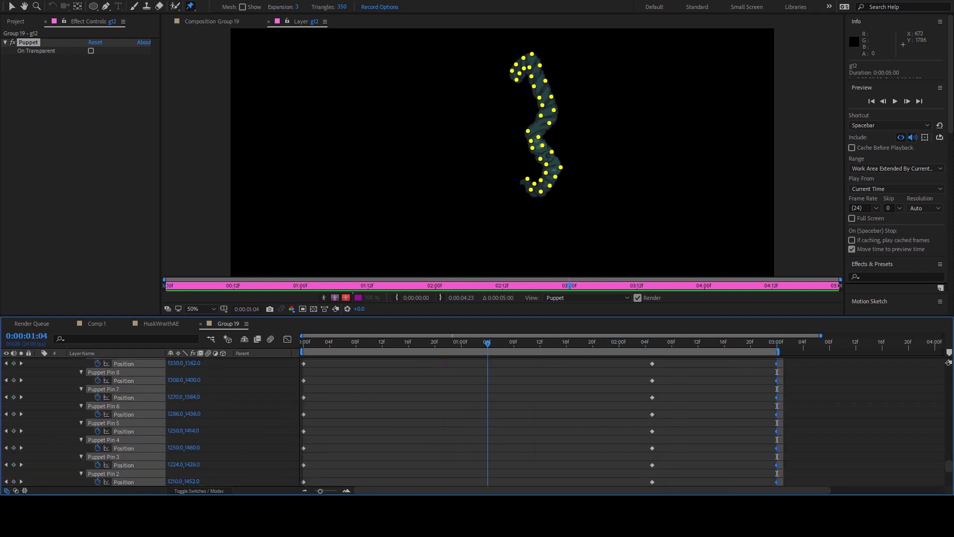
pyautogui.click(356, 342)
pyautogui.hotkey('ctrl', 'v')
pyautogui.moveTo(550, 185); pyautogui.dragTo(552, 183)
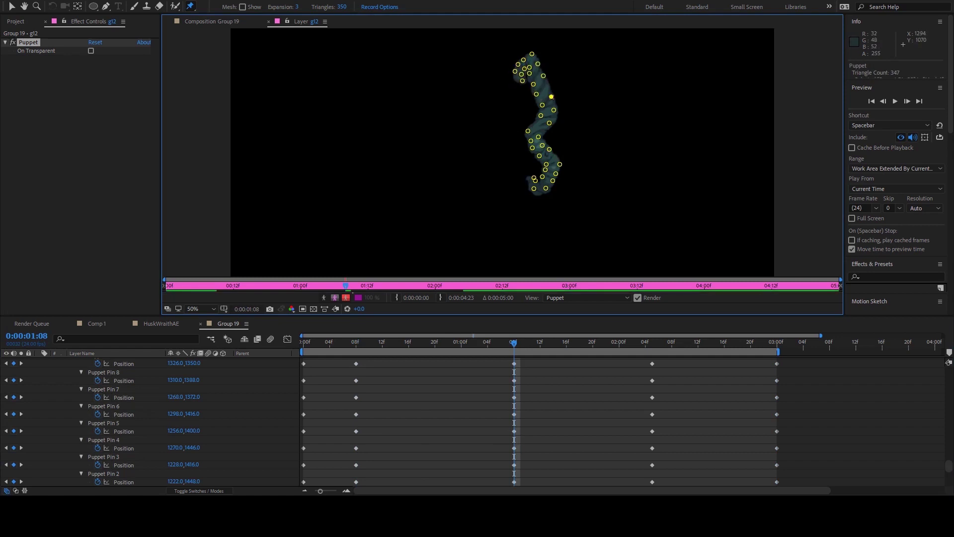
pyautogui.moveTo(551, 96); pyautogui.dragTo(549, 90)
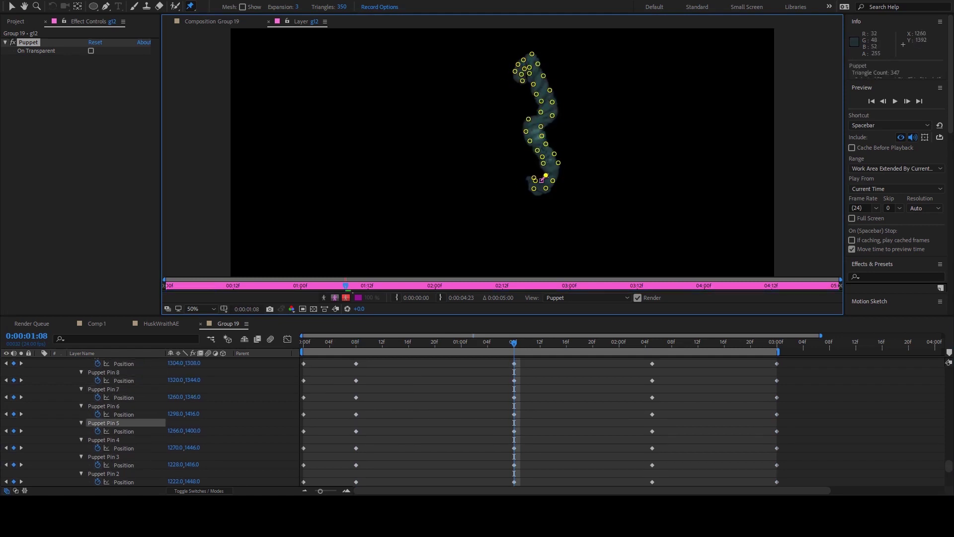
# Step: Bend g12's tail tip up and left, then pick the tail pin at 2:05
pyautogui.press('pageup')
pyautogui.press('pageup')
pyautogui.press('pageup')
pyautogui.press('pageup')
pyautogui.press('pageup')
pyautogui.press('pageup')
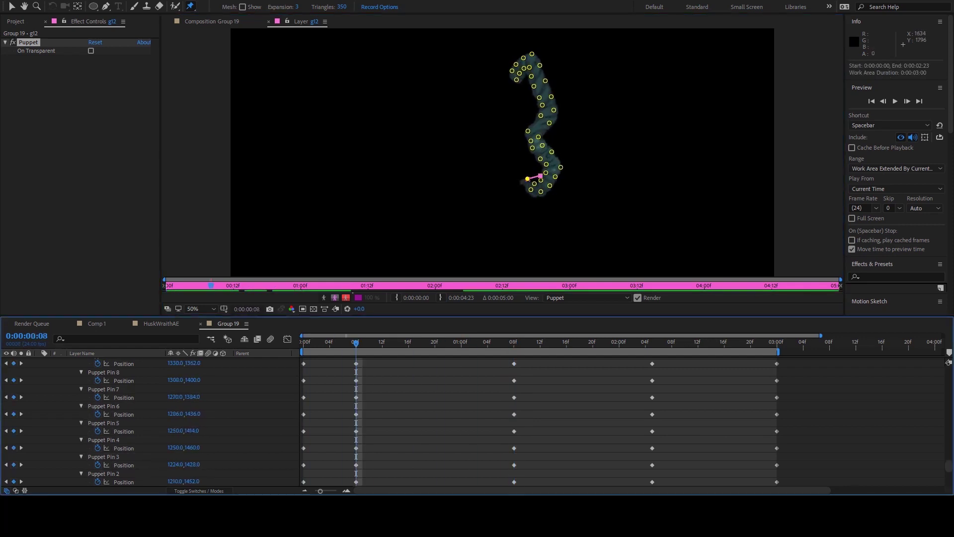
pyautogui.click(543, 141)
pyautogui.moveTo(543, 192); pyautogui.dragTo(526, 181)
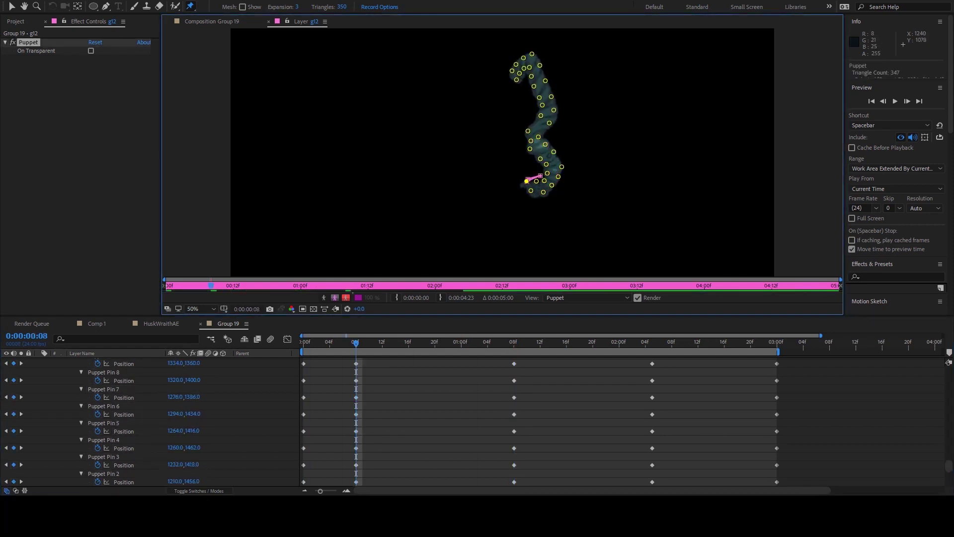
pyautogui.press('k')
pyautogui.press('k')
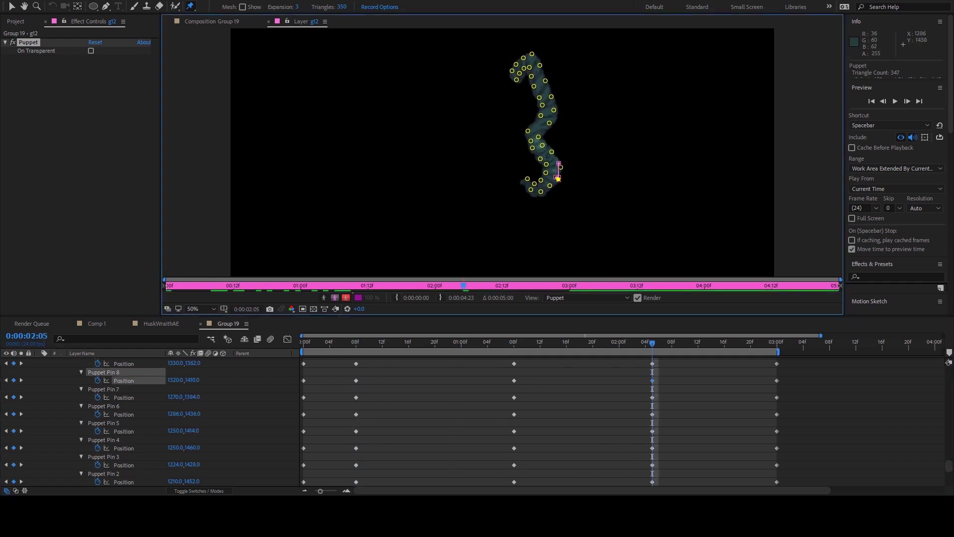
pyautogui.click(532, 181)
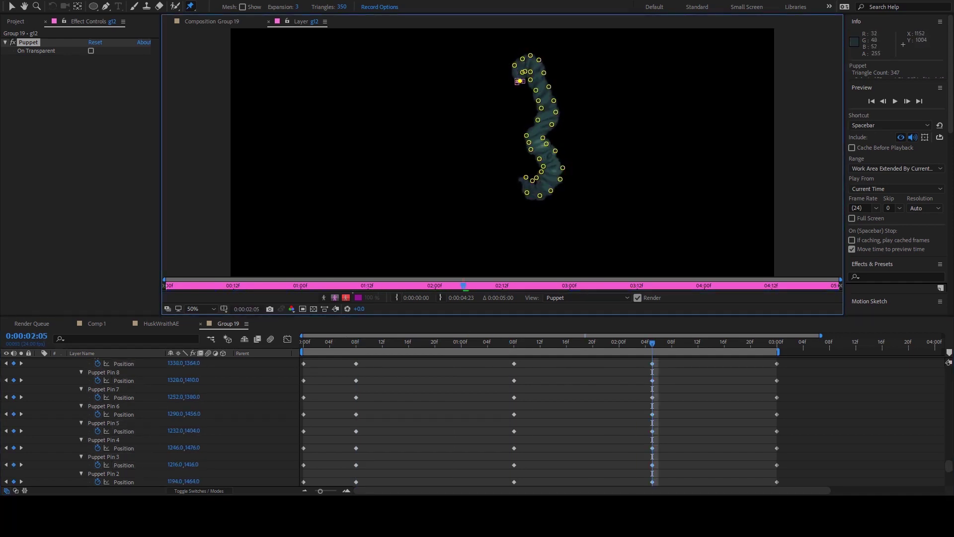
# Step: Preview the tentacle motion and move on to layer g13
pyautogui.press('space')
pyautogui.press('space')
pyautogui.press('u')
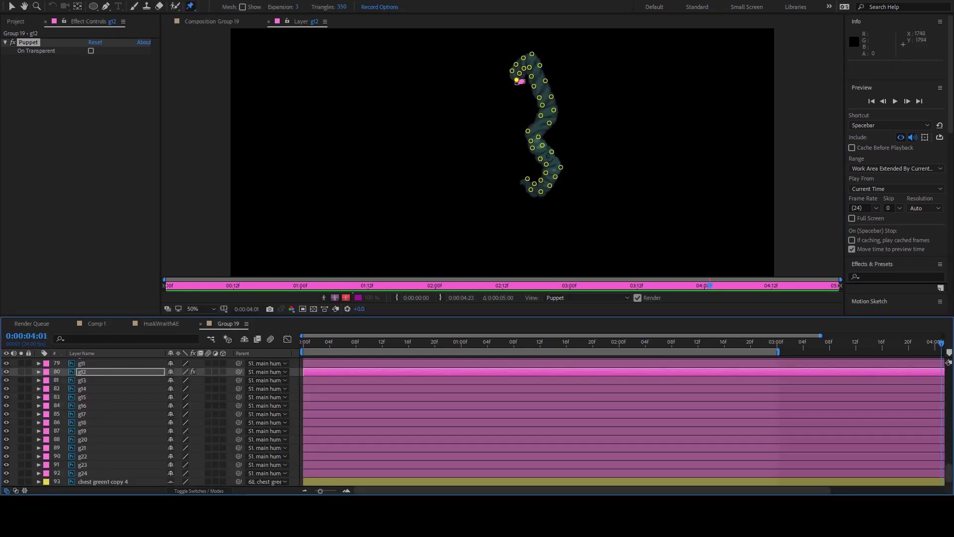
pyautogui.hotkey('ctrl', 'Down')
# Step: Add pins to g13 and pull its top pin up to bend it
pyautogui.click(505, 174)
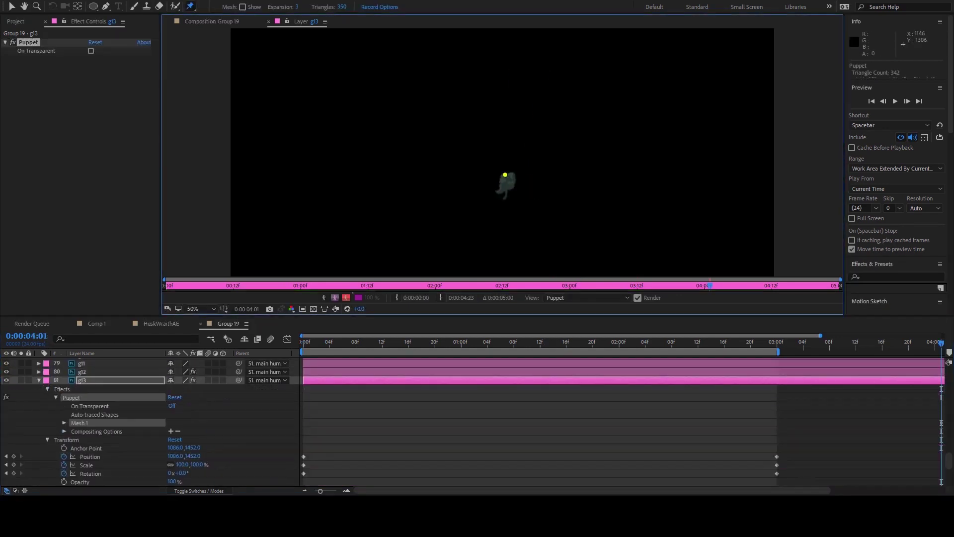
pyautogui.click(502, 180)
pyautogui.hotkey('ctrl', 'a')
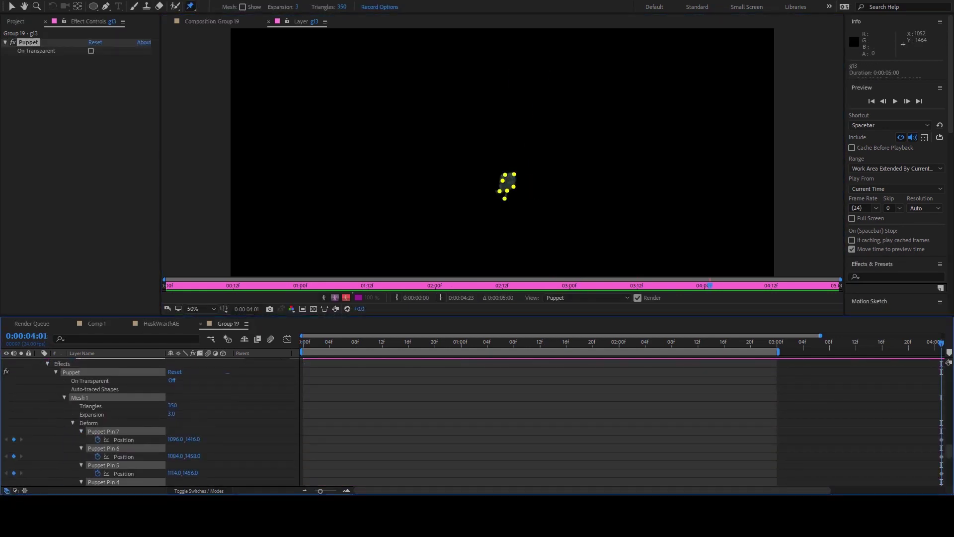
pyautogui.press('Home')
pyautogui.click(461, 342)
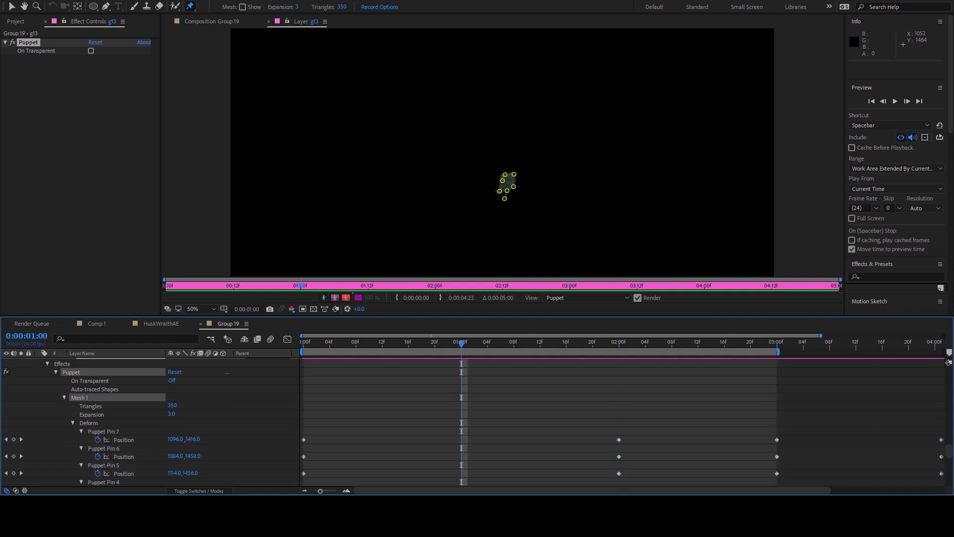
pyautogui.moveTo(503, 180); pyautogui.dragTo(505, 172)
pyautogui.click(619, 342)
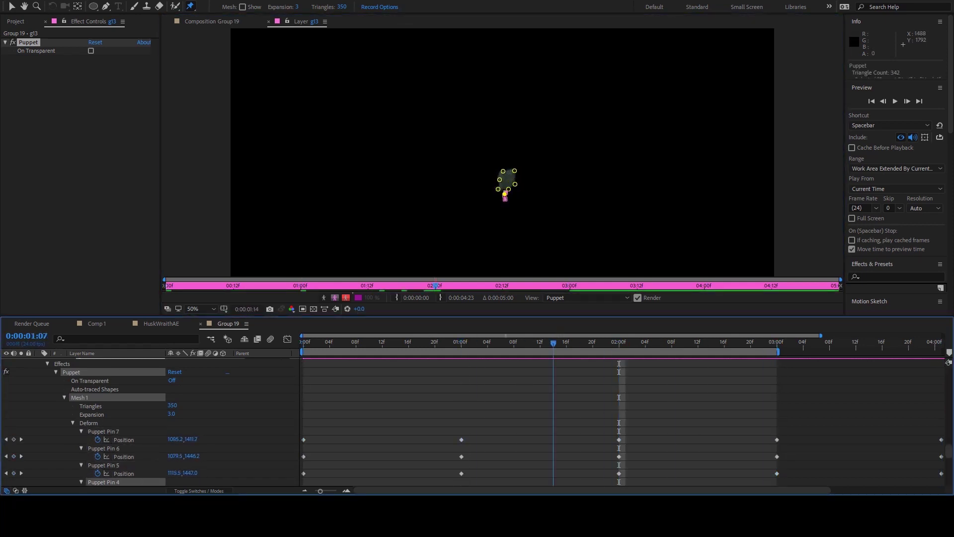
pyautogui.moveTo(619, 342); pyautogui.dragTo(797, 341)
# Step: Bend g15 by moving its lower pins and raising Puppet Pin 2 at two keyframes
pyautogui.hotkey('ctrl', 'Down')
pyautogui.hotkey('ctrl', 'Down')
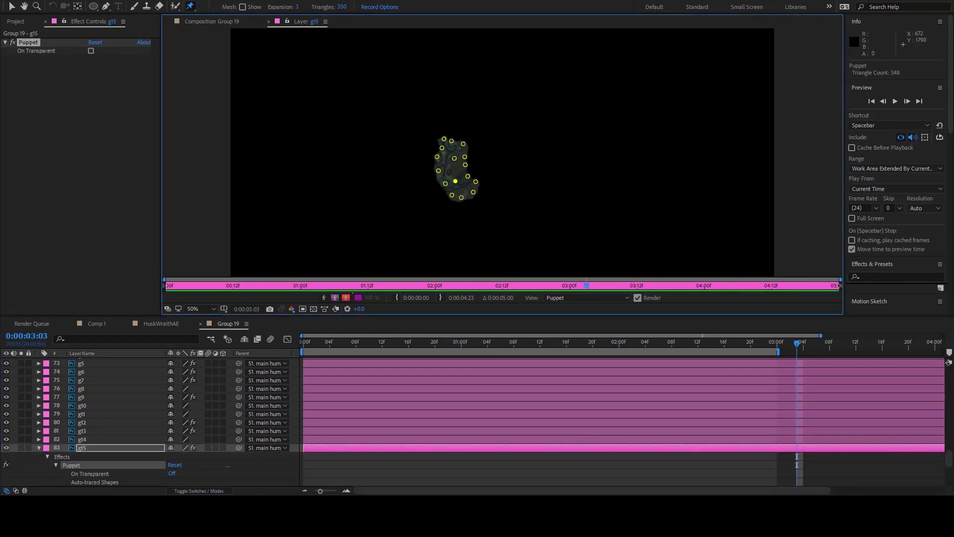
pyautogui.press('u')
pyautogui.press('Home')
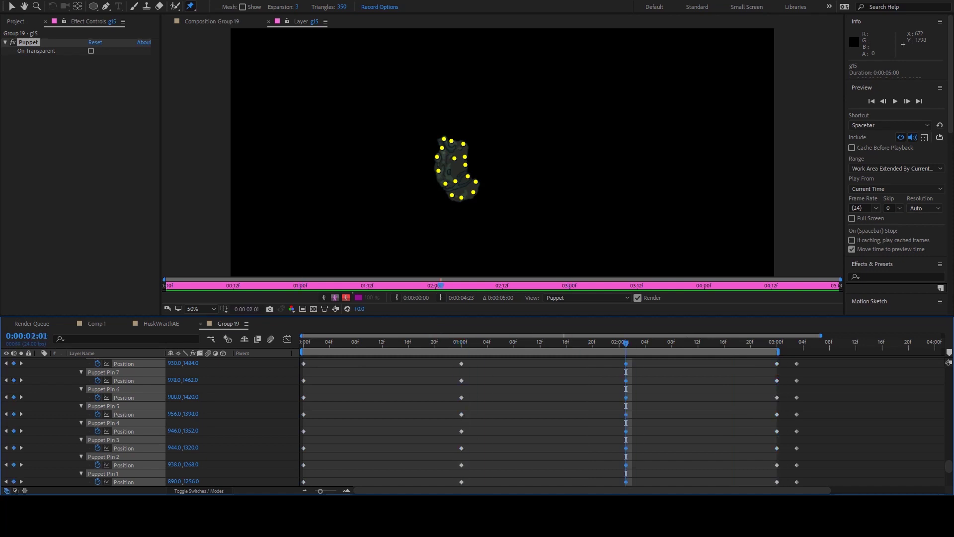
pyautogui.moveTo(445, 183); pyautogui.dragTo(446, 185)
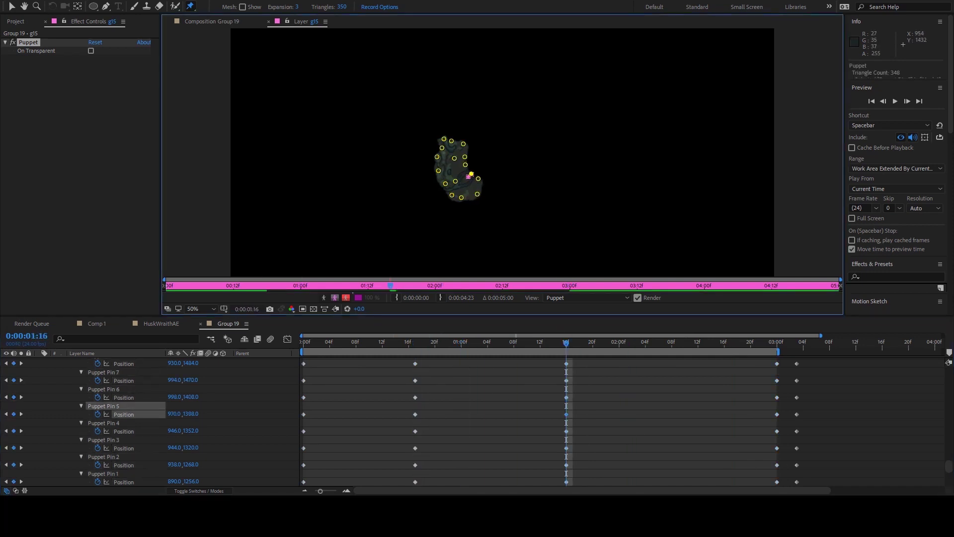
pyautogui.press('j')
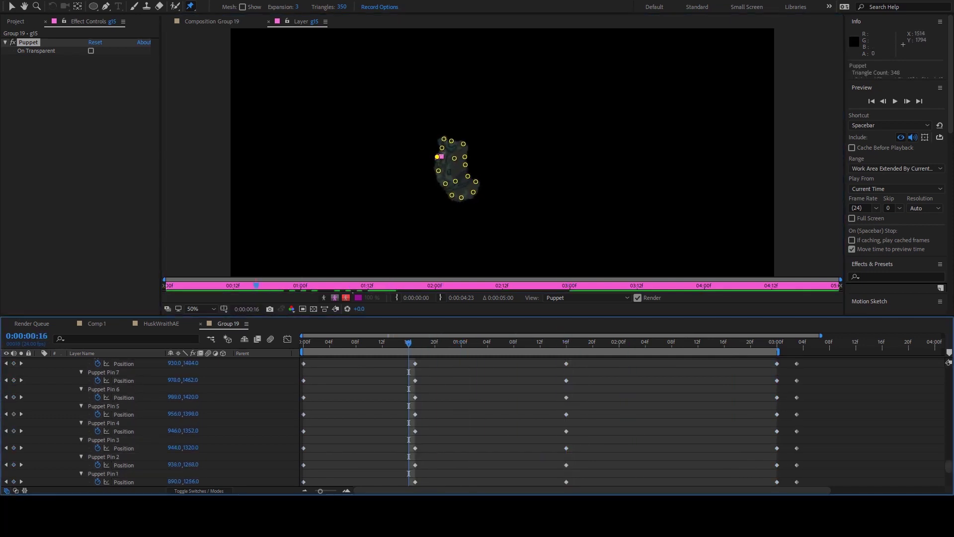
pyautogui.moveTo(463, 145); pyautogui.dragTo(463, 142)
pyautogui.press('Home')
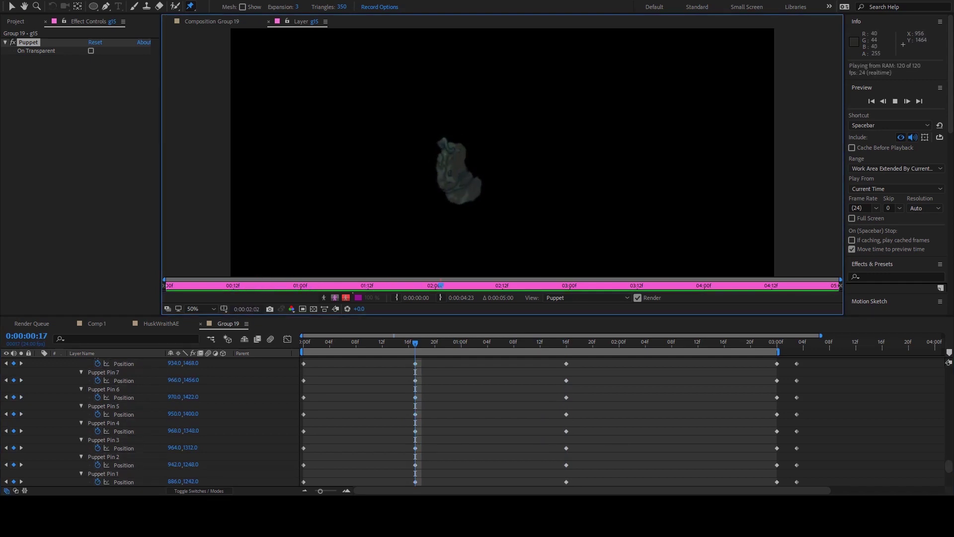
pyautogui.press('u')
pyautogui.hotkey('ctrl', 'Down')
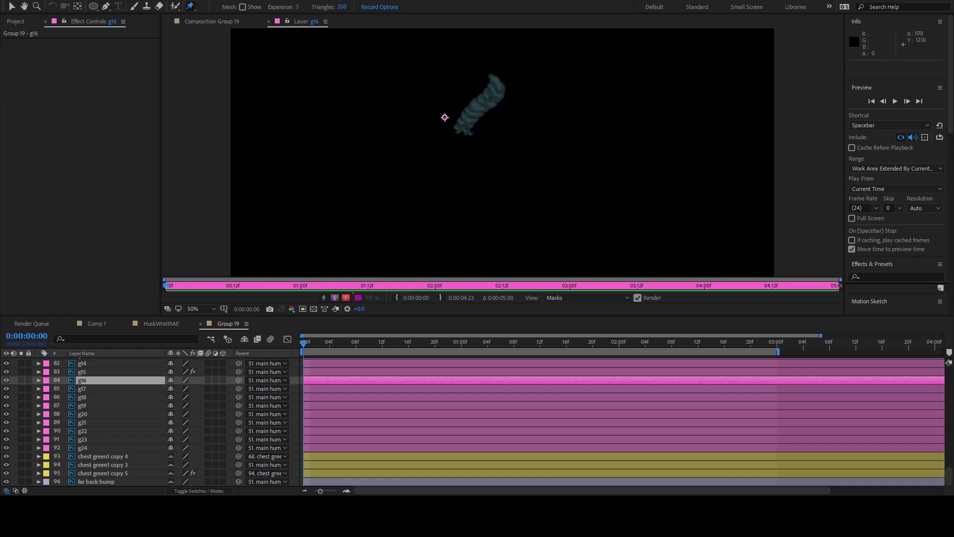
# Step: Pin g16 and bend it with pin keyframes at 01:00 and 02:04
pyautogui.click(474, 119)
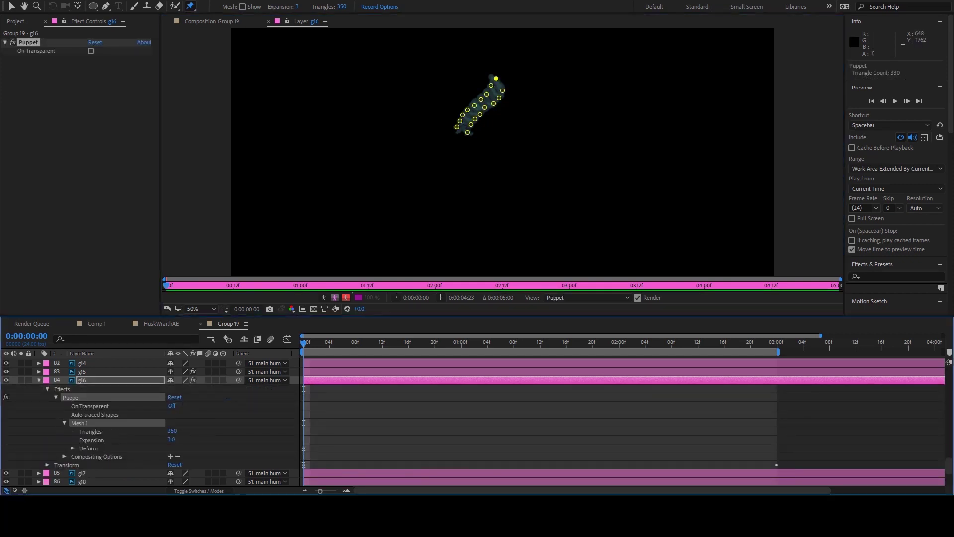
pyautogui.hotkey('ctrl', 'a')
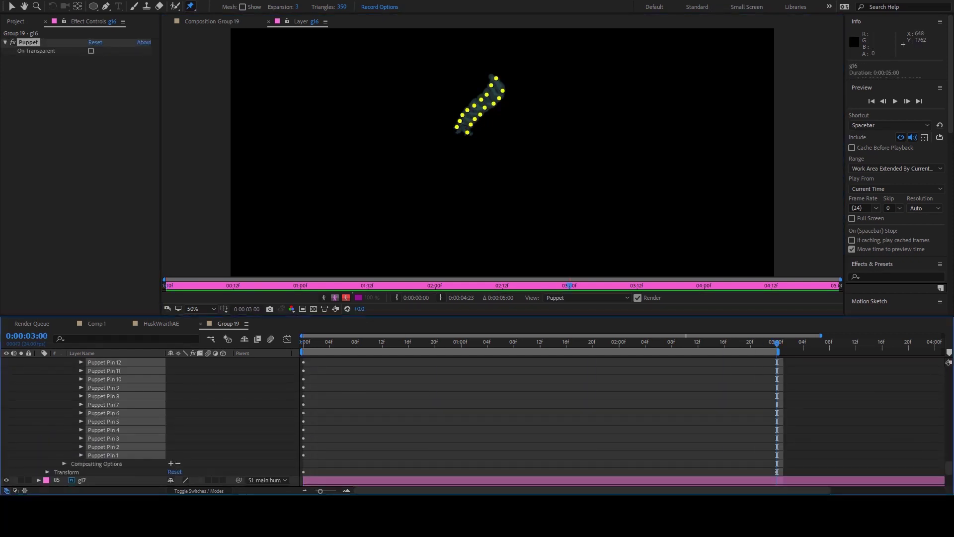
pyautogui.press('u')
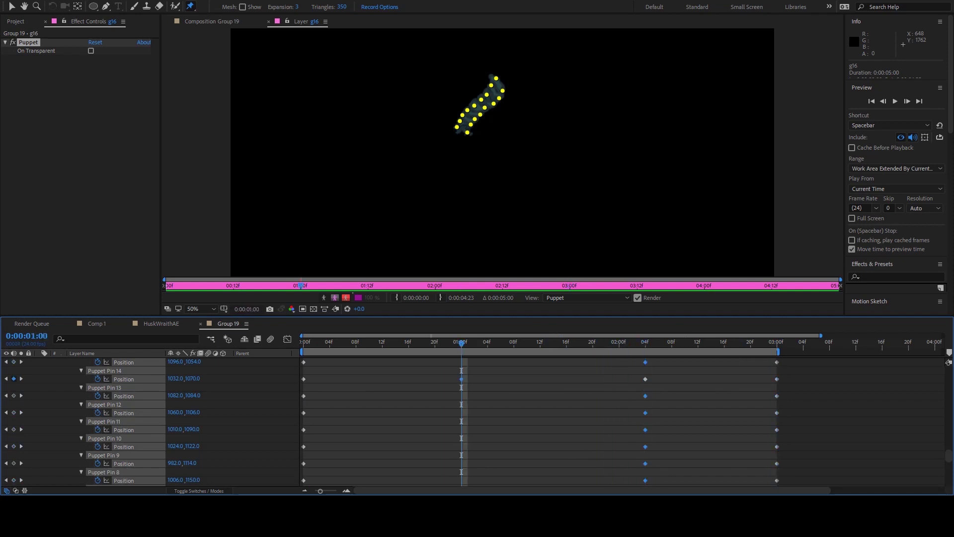
pyautogui.moveTo(480, 115); pyautogui.dragTo(476, 119)
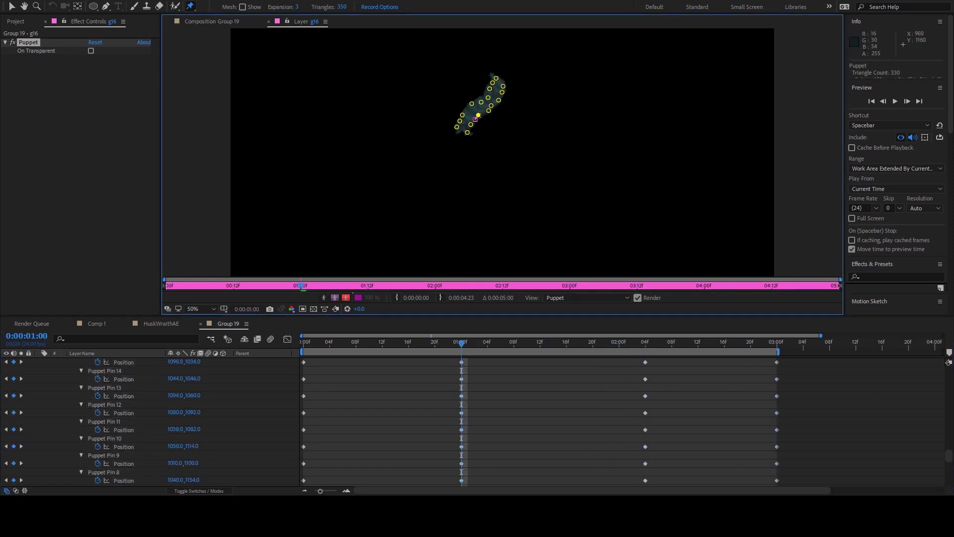
pyautogui.press('k')
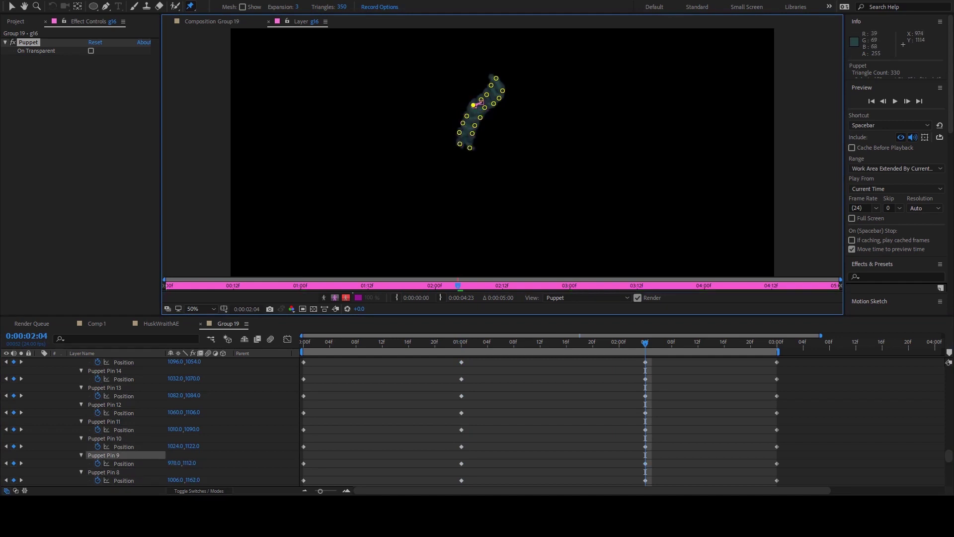
pyautogui.moveTo(497, 99); pyautogui.dragTo(491, 84)
pyautogui.press('space')
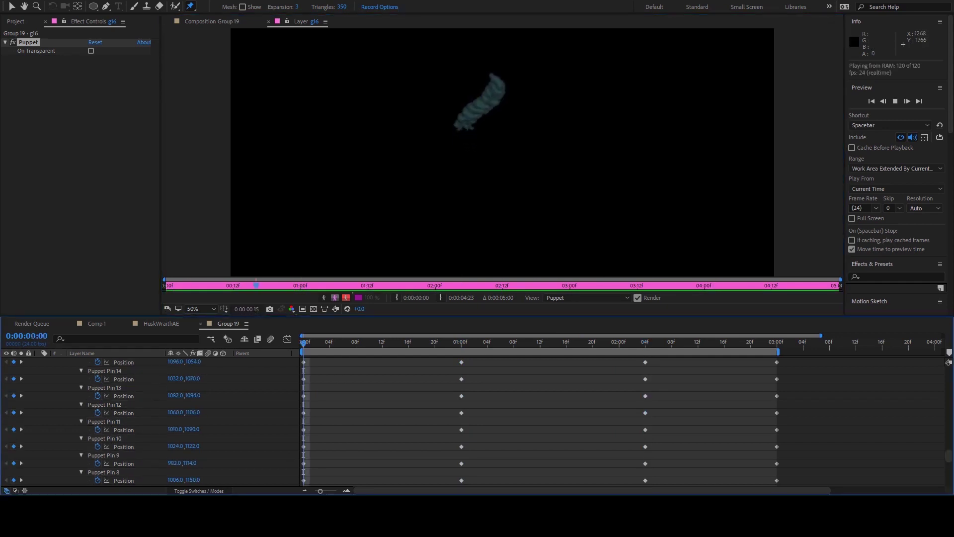
pyautogui.press('u')
# Step: Select g18 and move pins 4 and 5 to bend it
pyautogui.hotkey('ctrl', 'Down')
pyautogui.hotkey('ctrl', 'Down')
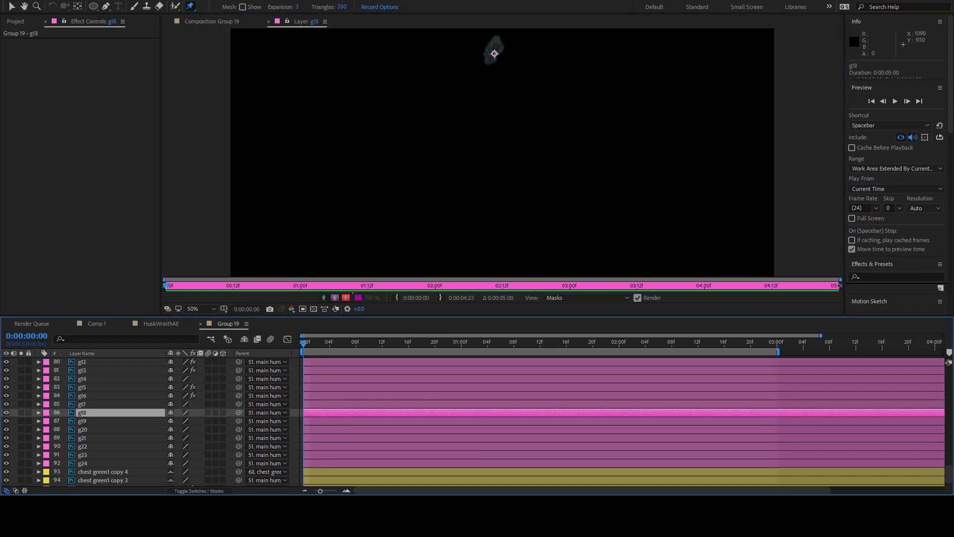
pyautogui.press('e')
pyautogui.press('u')
pyautogui.hotkey('shift', 'End')
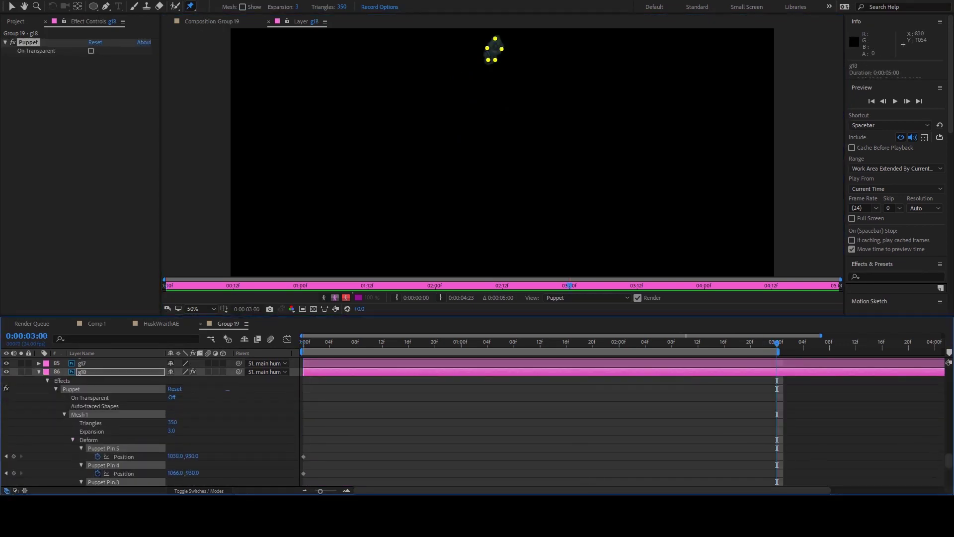
pyautogui.moveTo(502, 48); pyautogui.dragTo(499, 46)
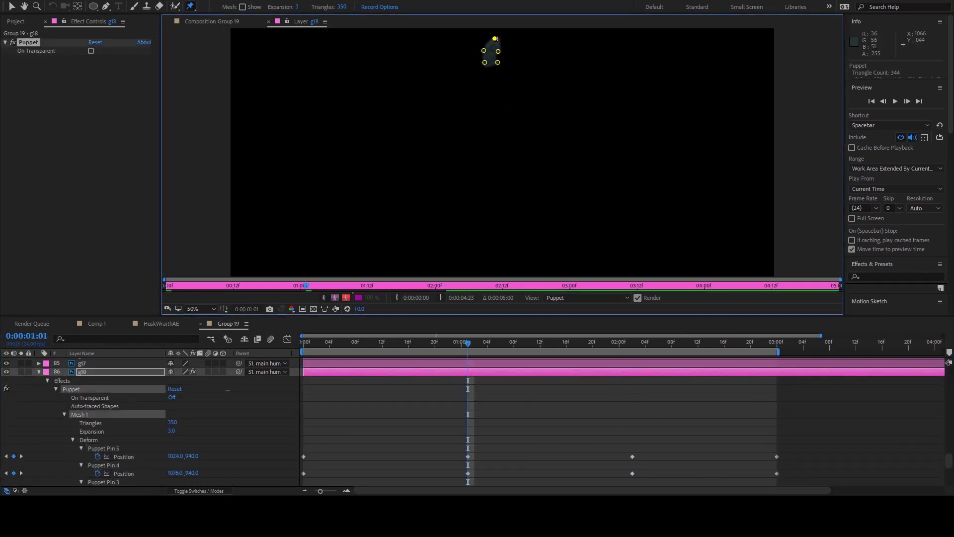
# Step: Paste puppet pins onto g19 and nudge Puppet Pin 6 to bend it
pyautogui.press('k')
pyautogui.press('Home')
pyautogui.press('u')
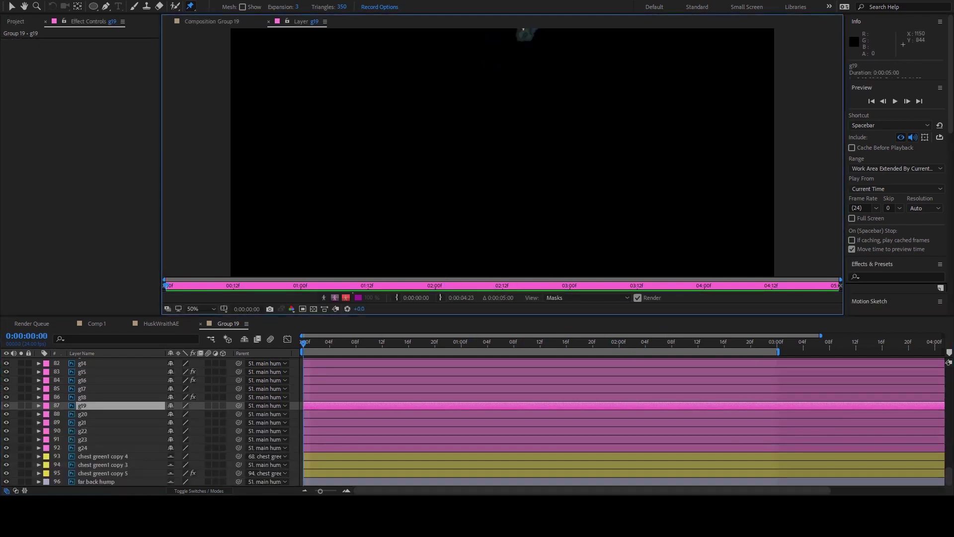
pyautogui.hotkey('ctrl', 'Down')
pyautogui.hotkey('ctrl', 'v')
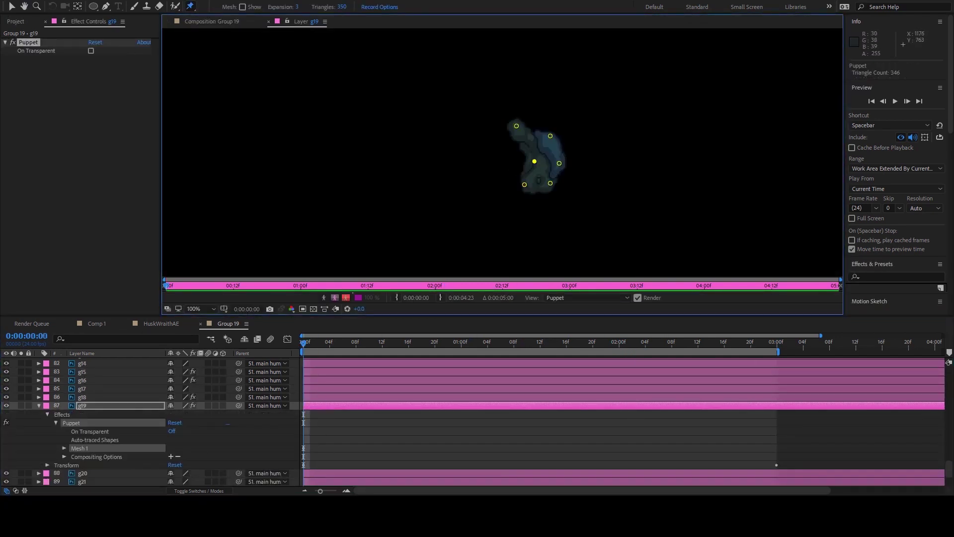
pyautogui.press('k')
pyautogui.press('u')
pyautogui.press('pageup')
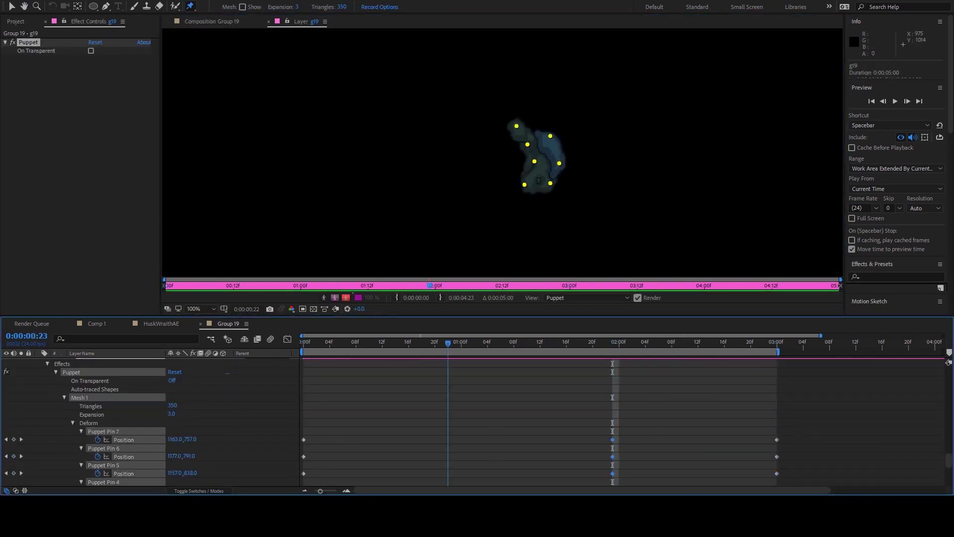
pyautogui.moveTo(535, 161); pyautogui.dragTo(537, 166)
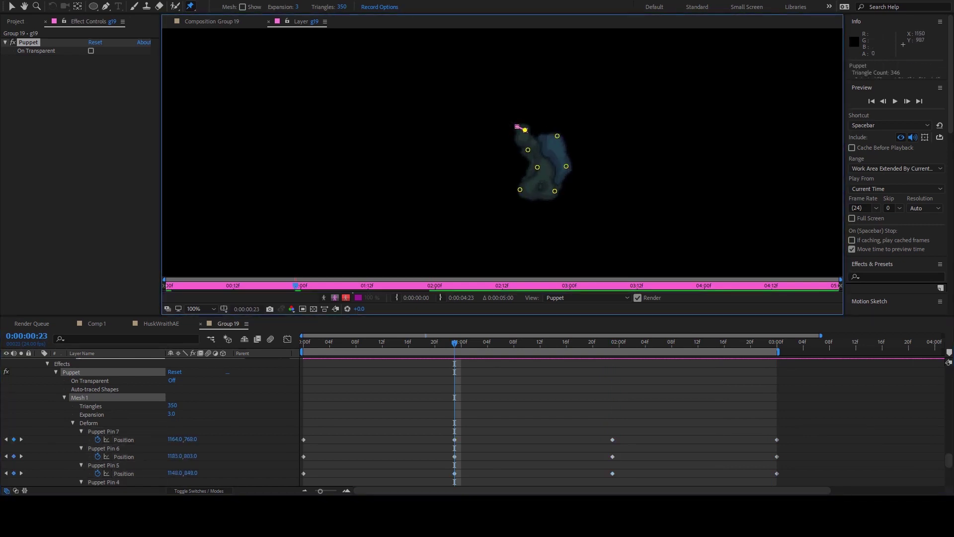
pyautogui.press('k')
pyautogui.press('Home')
pyautogui.scroll(3)
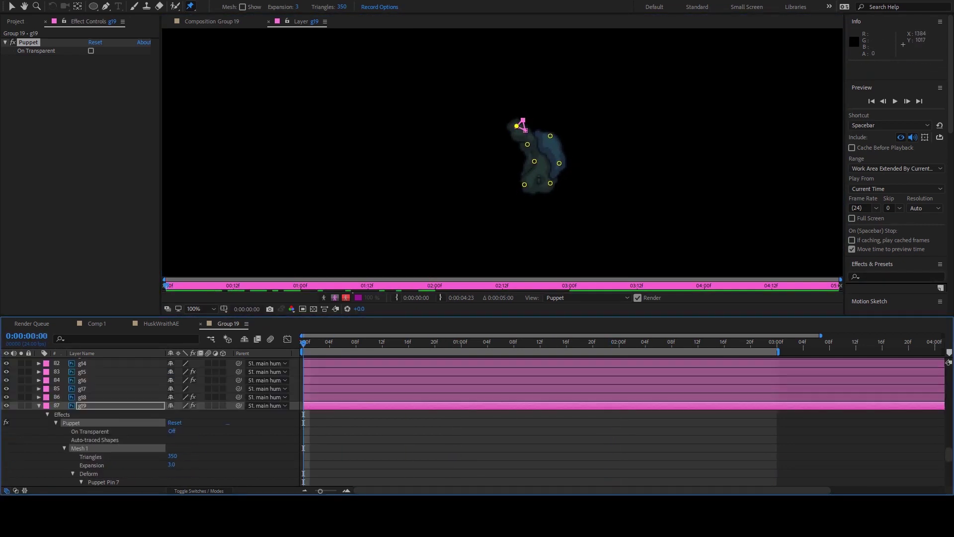
pyautogui.press('u')
# Step: Place three puppet pins on g21 and nudge Puppet Pin 7 at 01:12
pyautogui.doubleClick(82, 422)
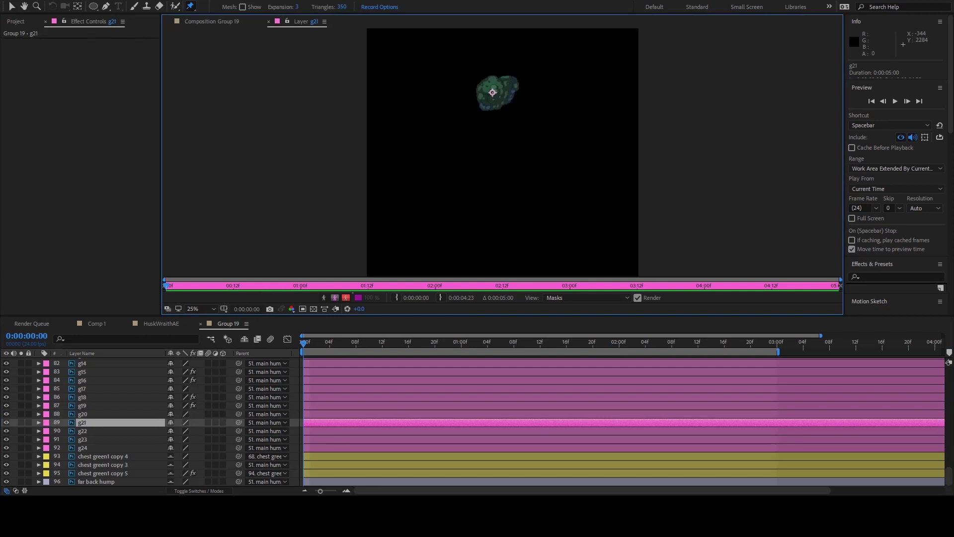
pyautogui.click(494, 77)
pyautogui.click(485, 80)
pyautogui.click(478, 87)
pyautogui.press('u')
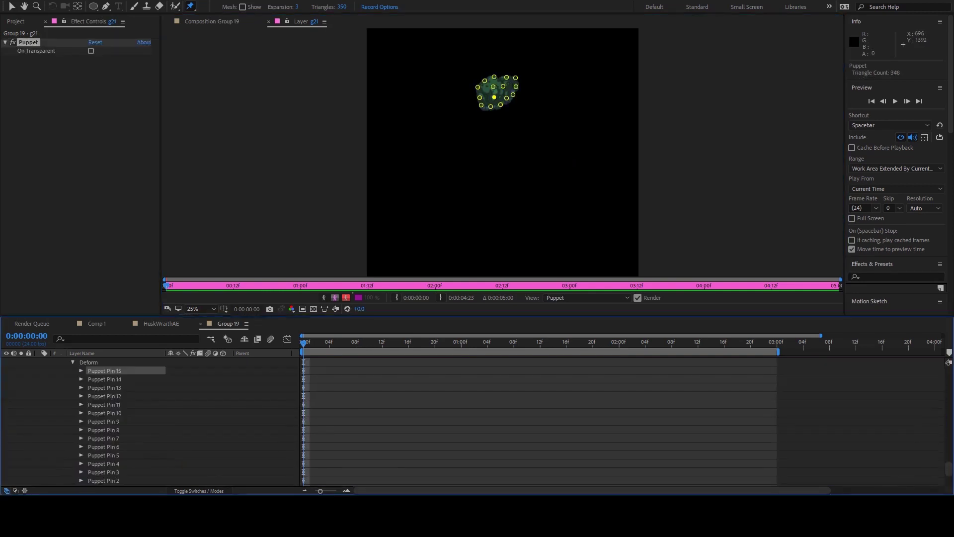
pyautogui.hotkey('shift', 'End')
pyautogui.click(366, 286)
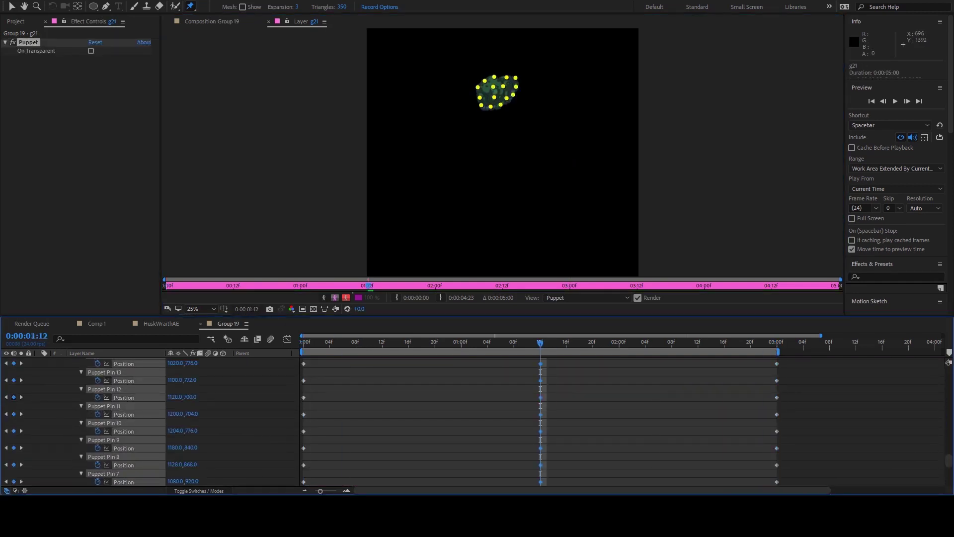
pyautogui.moveTo(489, 108); pyautogui.dragTo(490, 111)
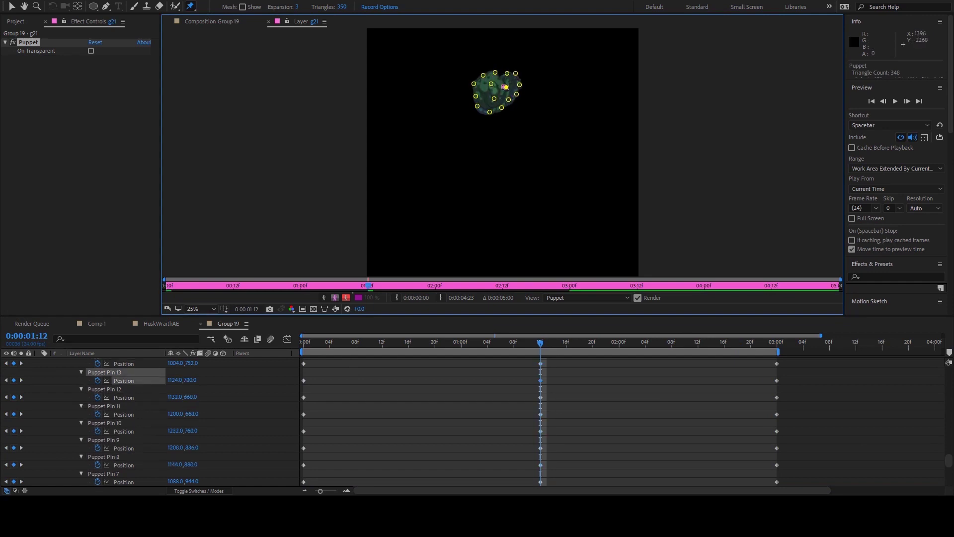
pyautogui.press('Home')
pyautogui.press('u')
# Step: Add puppet pins to g22 and keyframe them around 01:23
pyautogui.hotkey('ctrl', 'Down')
pyautogui.click(489, 137)
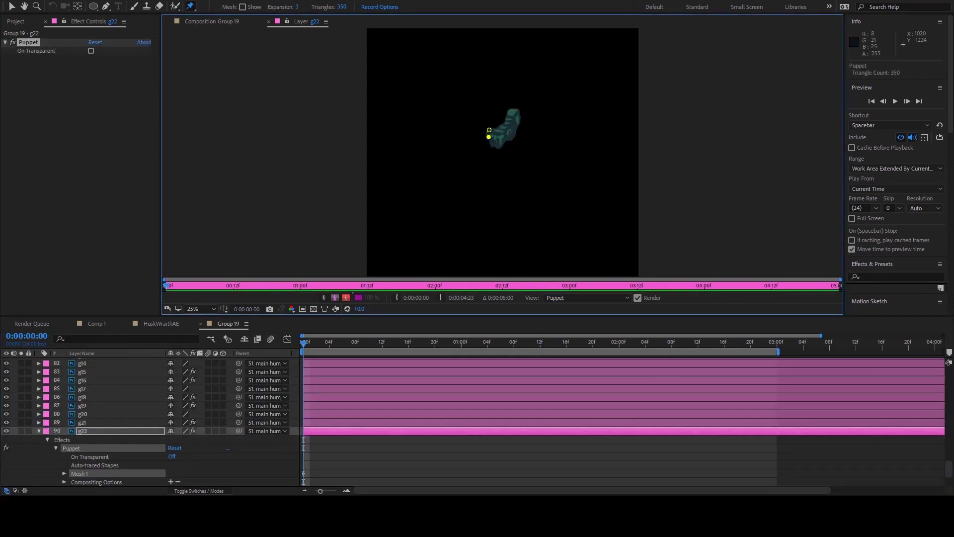
pyautogui.press('u')
pyautogui.hotkey('shift', 'End')
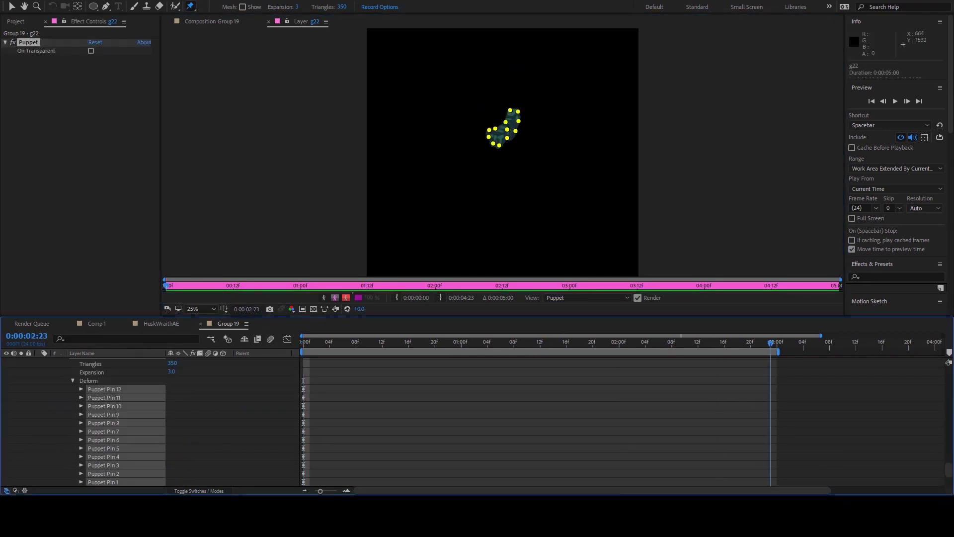
pyautogui.click(612, 341)
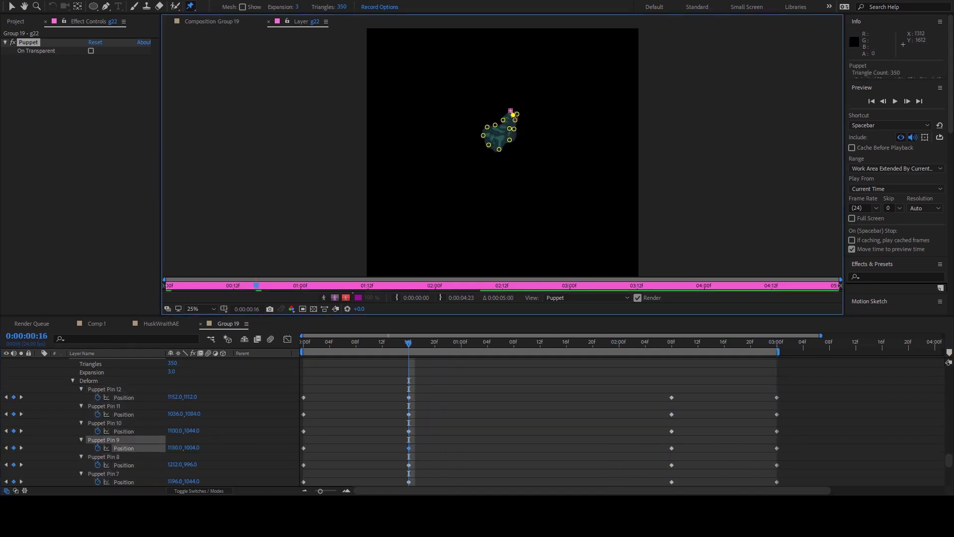
pyautogui.press('k')
pyautogui.click(500, 145)
pyautogui.press('Home')
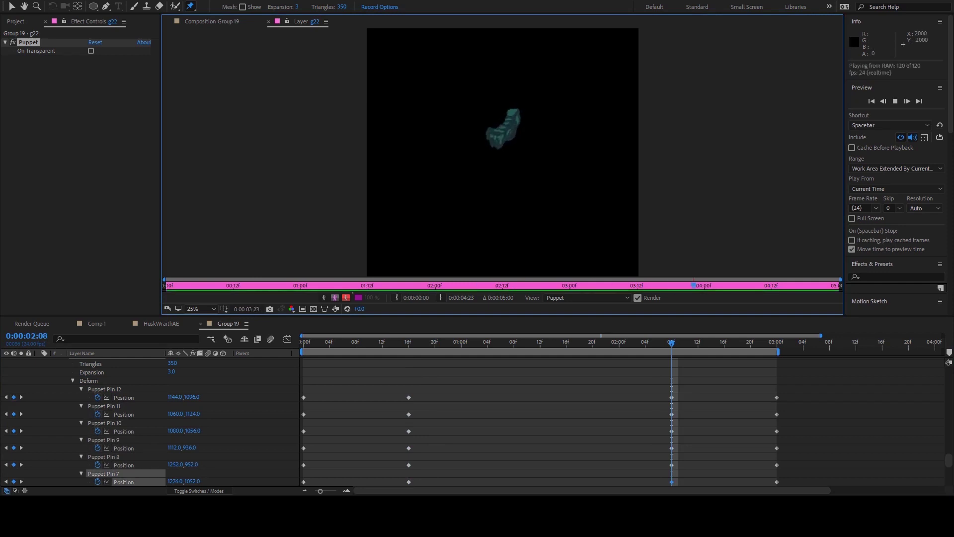
# Step: Move g23's Puppet Pin 5 up and right to keyframe its wobble
pyautogui.hotkey('ctrl', 'Down')
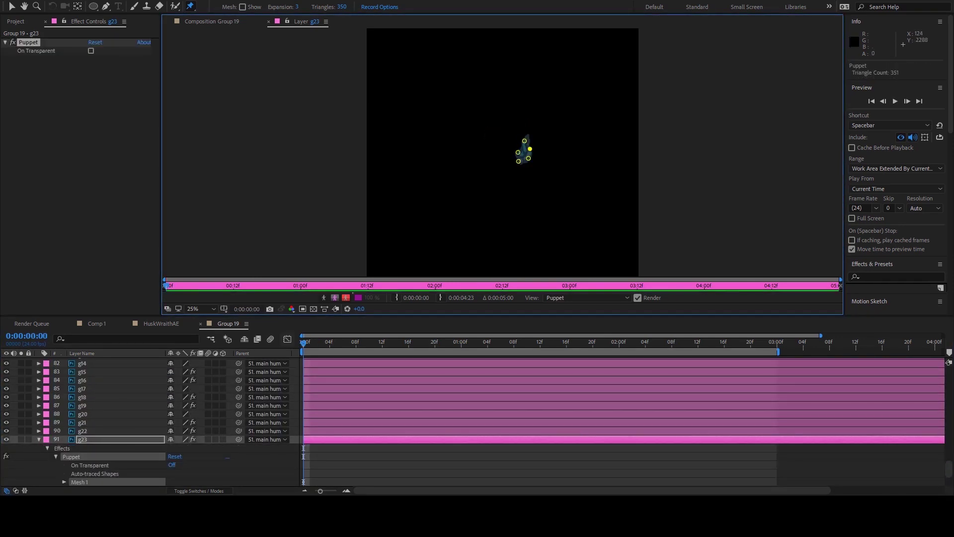
pyautogui.hotkey('shift', 'End')
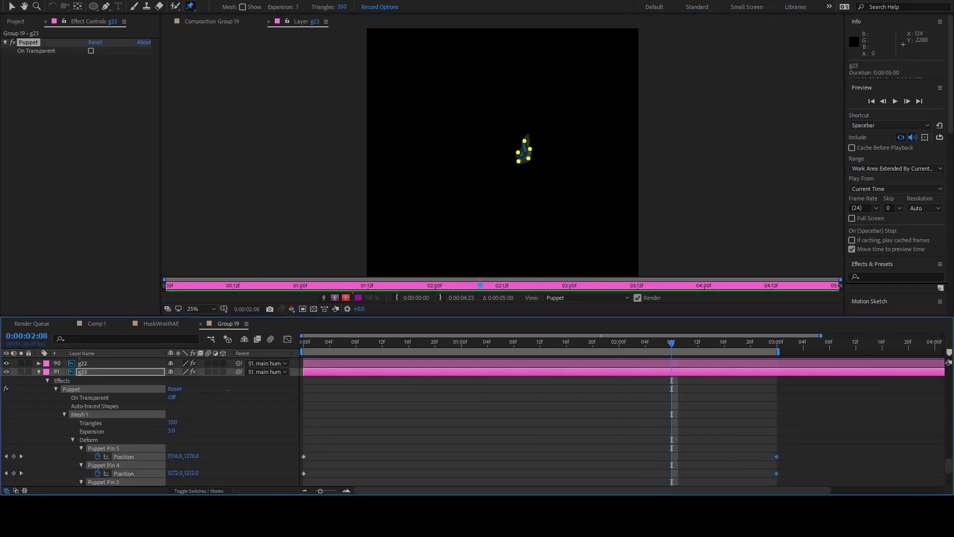
pyautogui.moveTo(529, 151); pyautogui.dragTo(531, 149)
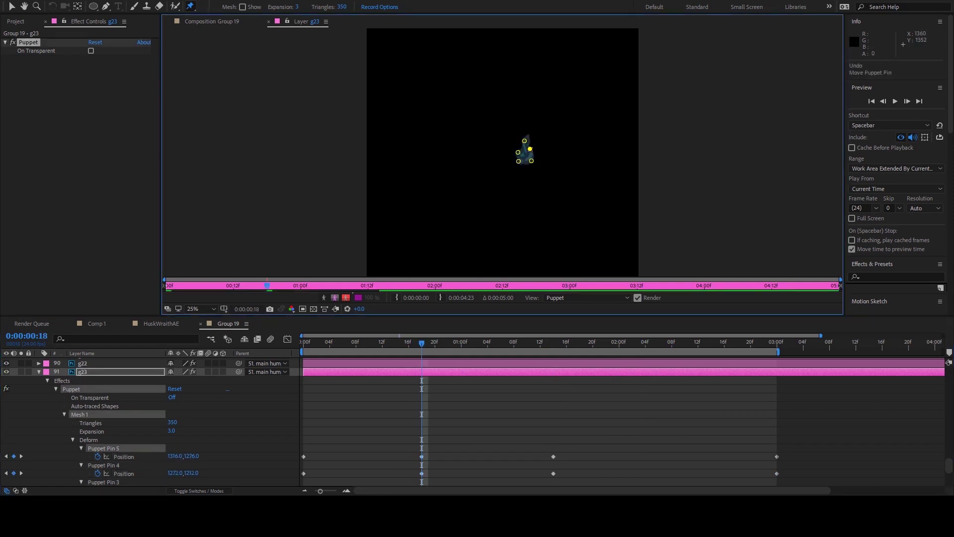
pyautogui.press('k')
pyautogui.press('k')
pyautogui.press('u')
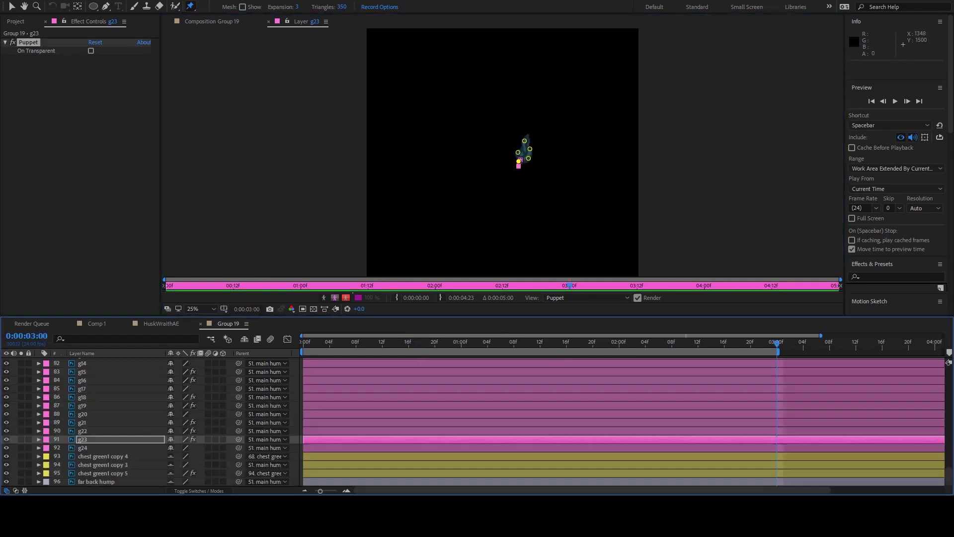
# Step: Isolate g24, show its pin keyframes at 3:00, and select all its pins
pyautogui.hotkey('ctrl', 'Down')
pyautogui.press('Home')
pyautogui.press('e')
pyautogui.press('u')
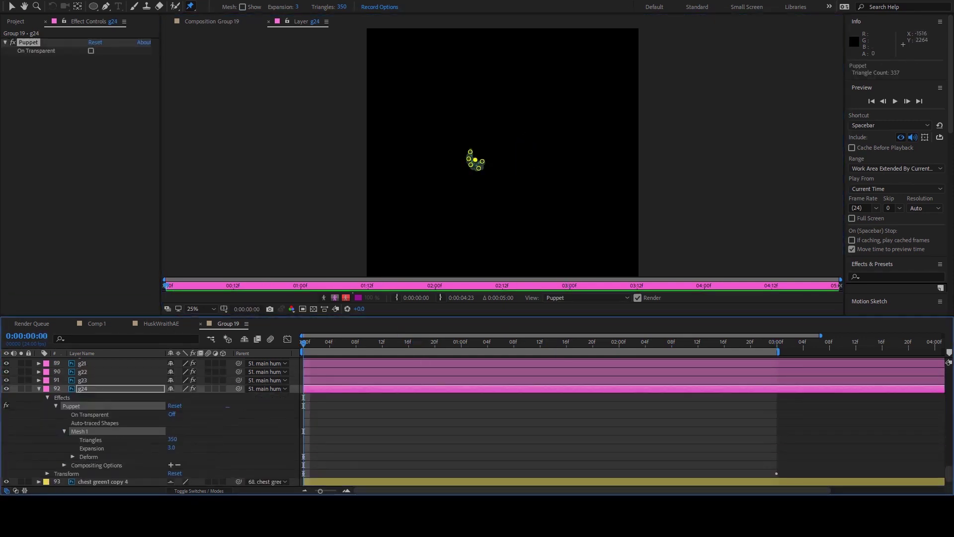
pyautogui.hotkey('shift', 'End')
pyautogui.click(479, 169)
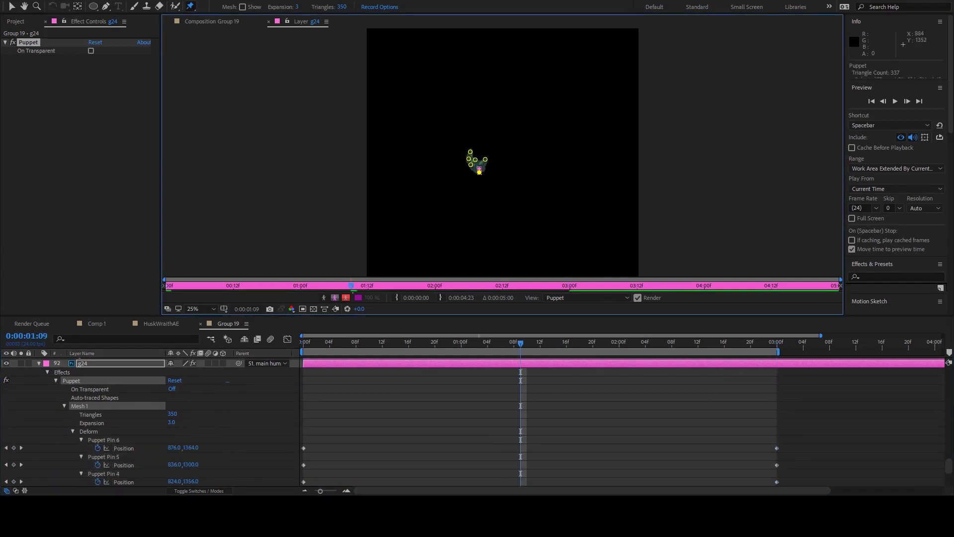
pyautogui.hotkey('ctrl', 'a')
# Step: Select the g1 gut layer in Group 19 and rotate it at 1:00
pyautogui.click(216, 20)
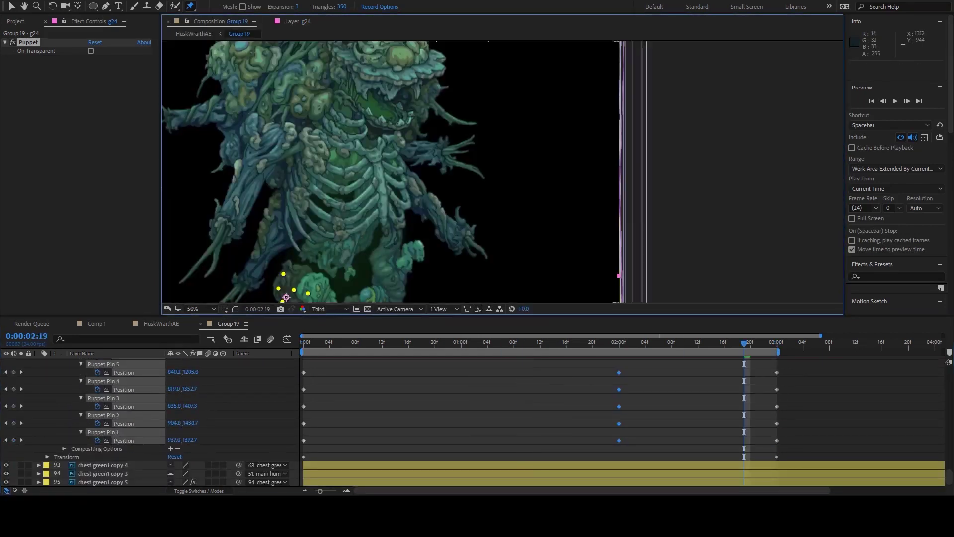
pyautogui.press('space')
pyautogui.press('space')
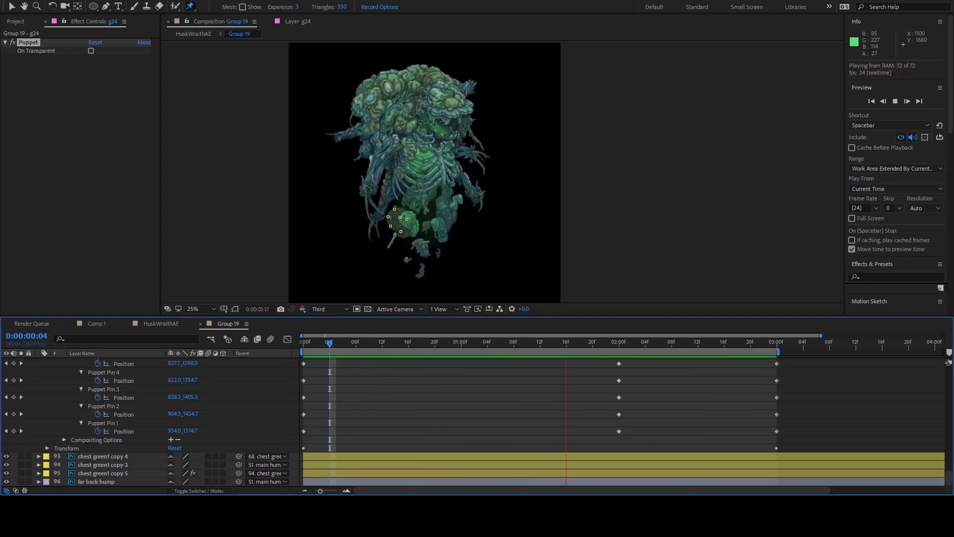
pyautogui.click(455, 216)
pyautogui.press('w')
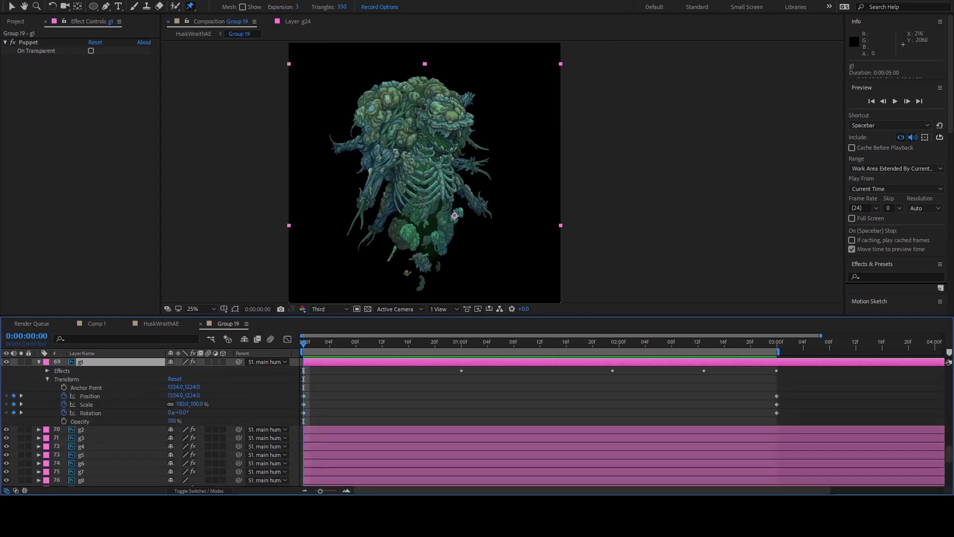
pyautogui.moveTo(532, 342); pyautogui.dragTo(461, 343)
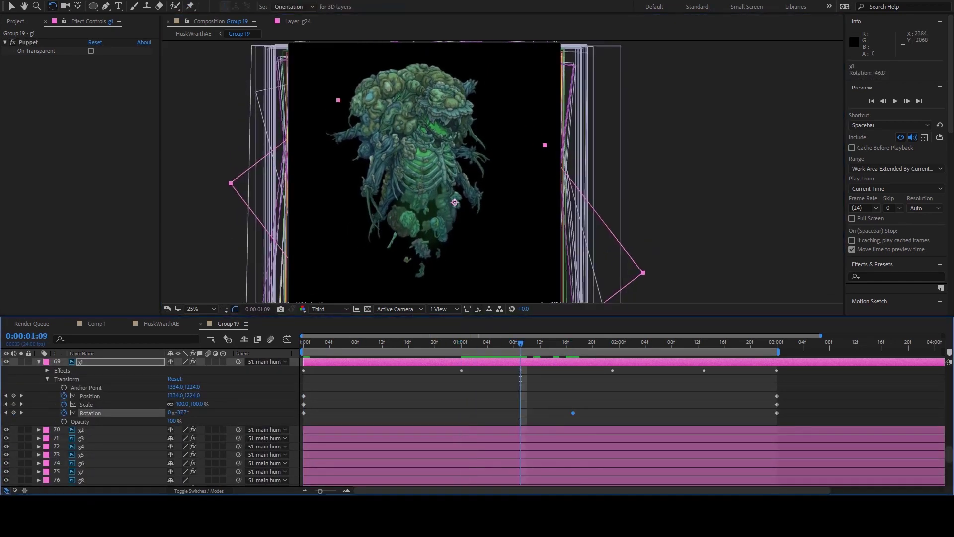
# Step: Move g1 upward to add a Position keyframe at 08f and preview it
pyautogui.press('v')
pyautogui.moveTo(455, 224); pyautogui.dragTo(455, 208)
pyautogui.press('space')
pyautogui.press('space')
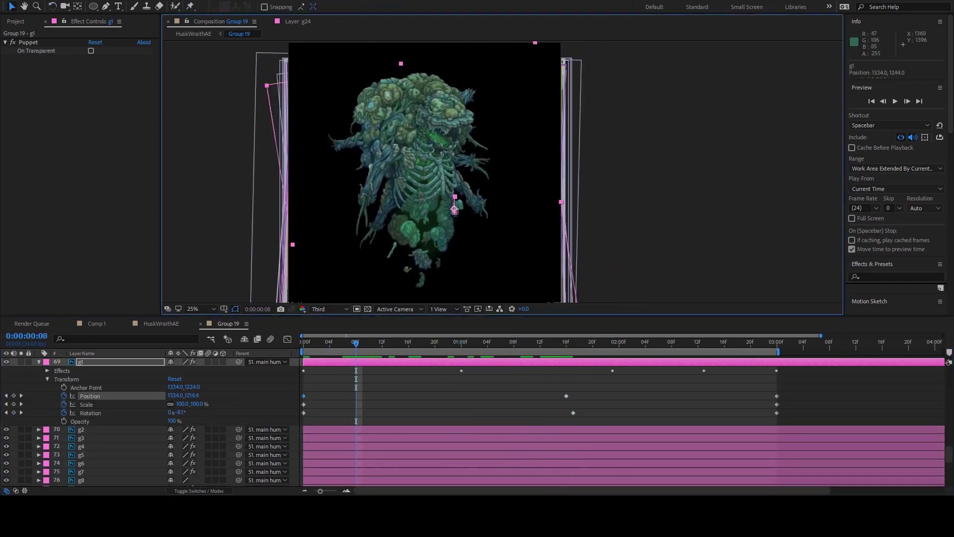
pyautogui.click(14, 396)
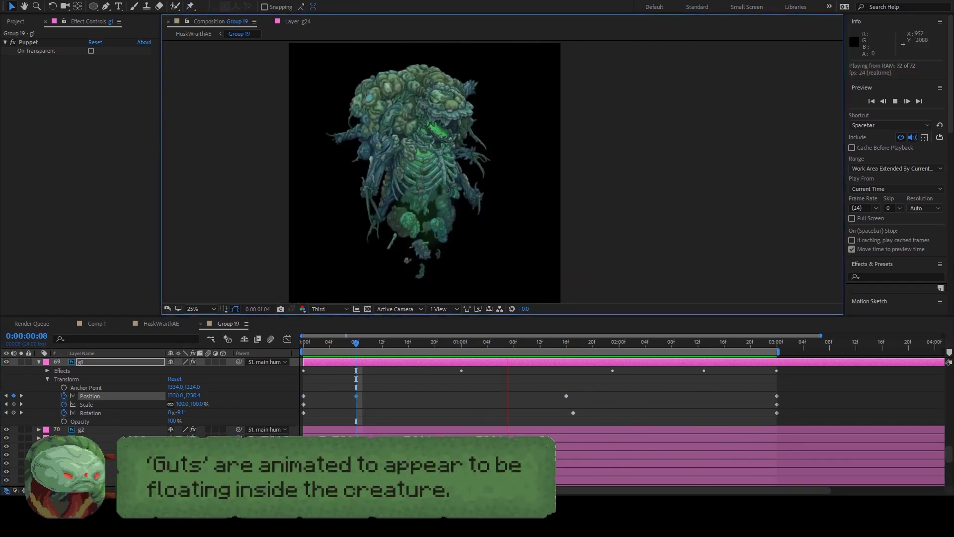
pyautogui.press('space')
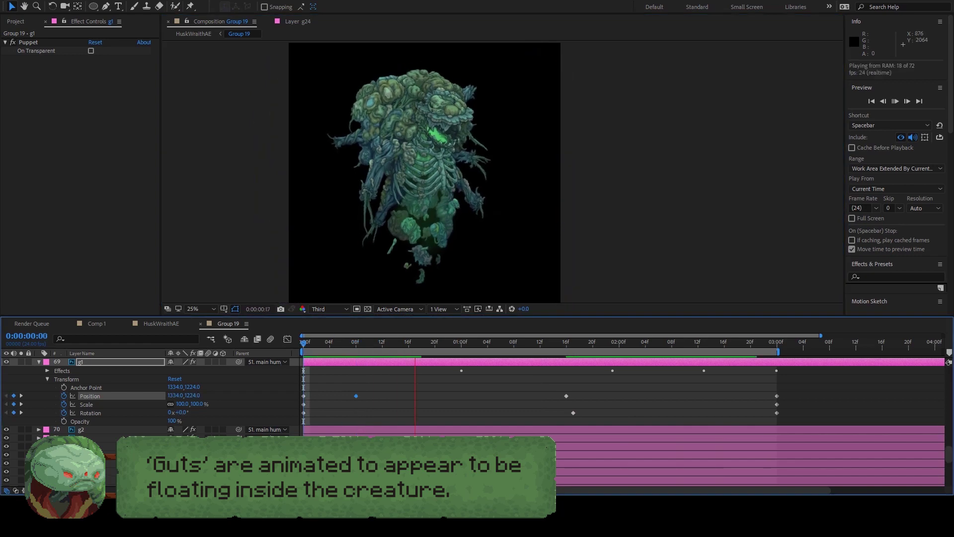
pyautogui.press('space')
pyautogui.press('space')
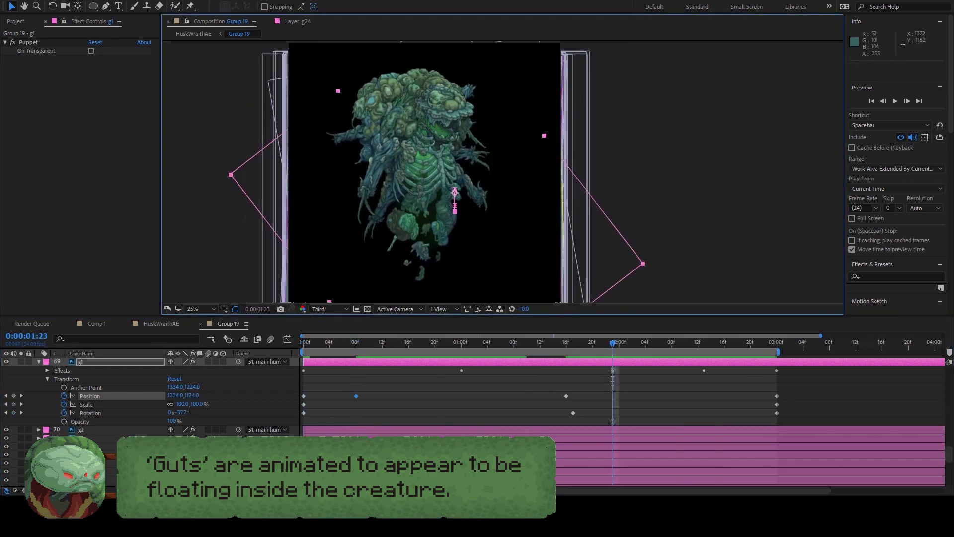
pyautogui.scroll(3)
# Step: Nudge g1 to a new position at 1:23, preview the float, then undo
pyautogui.moveTo(358, 278); pyautogui.dragTo(364, 284)
pyautogui.scroll(-3)
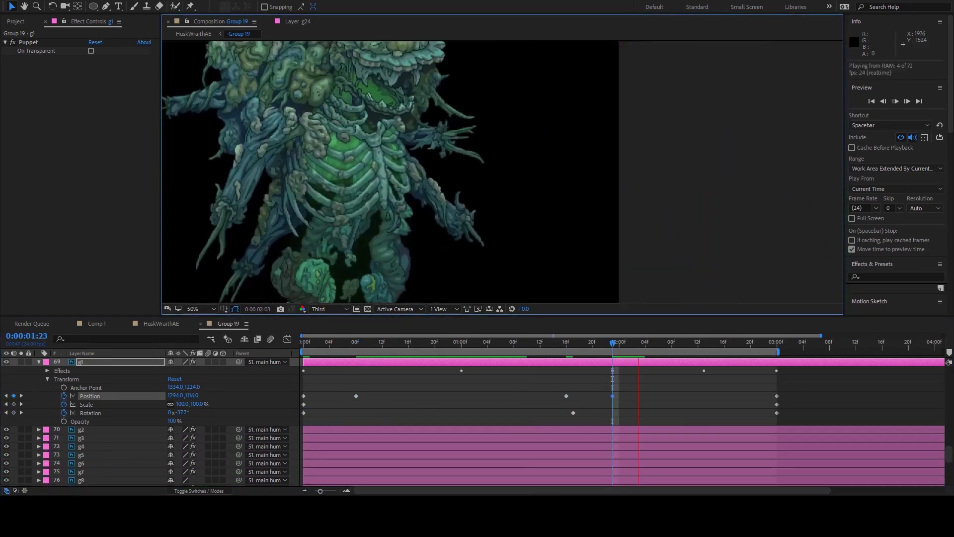
pyautogui.press('space')
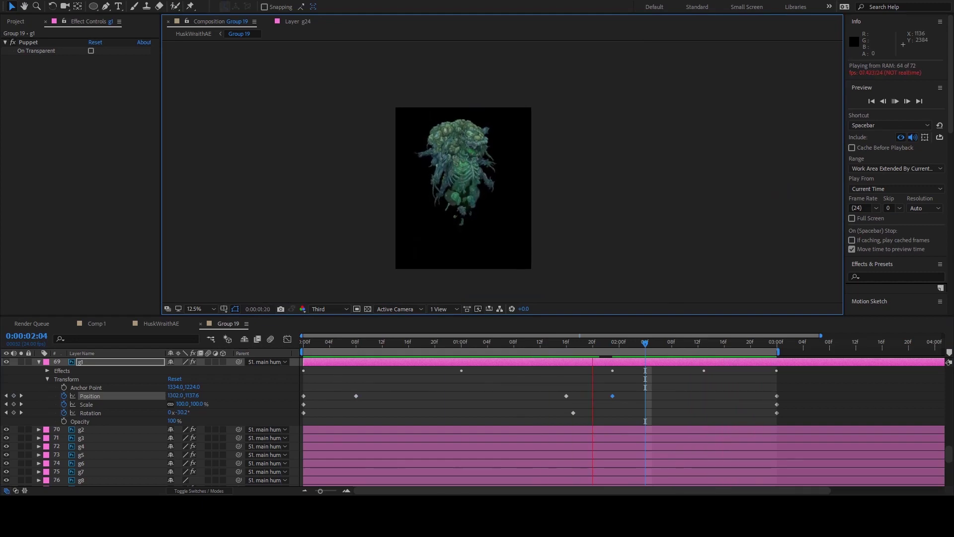
pyautogui.press('space')
pyautogui.scroll(3)
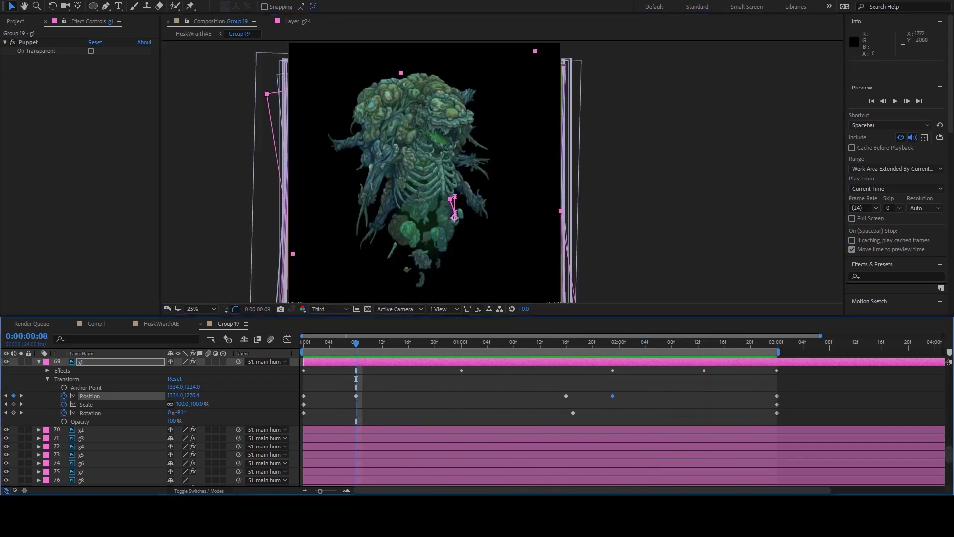
pyautogui.press('space')
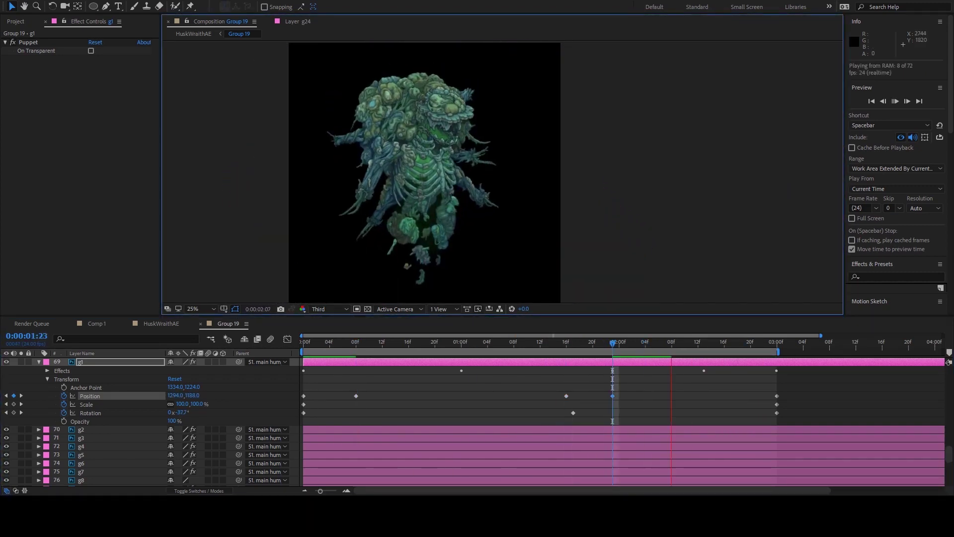
pyautogui.press('space')
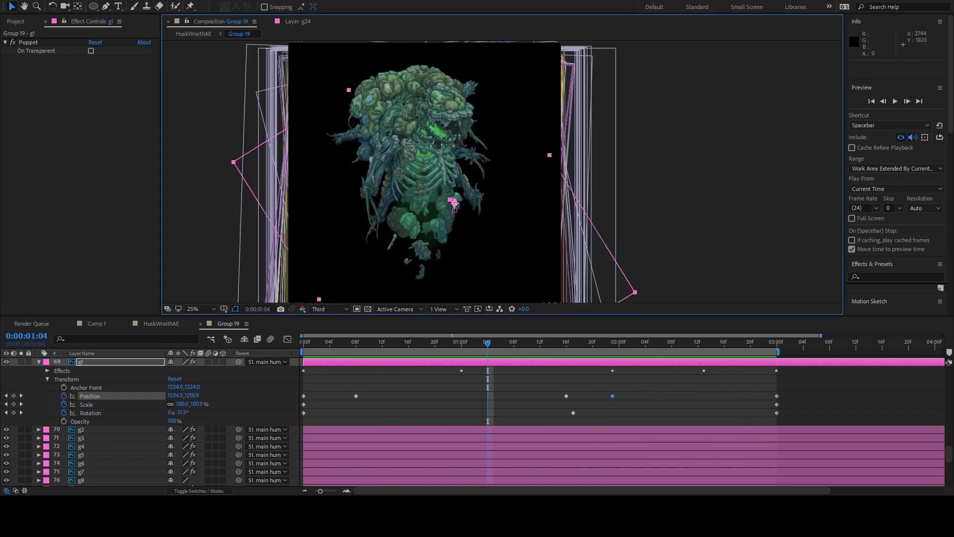
pyautogui.hotkey('ctrl', 'z')
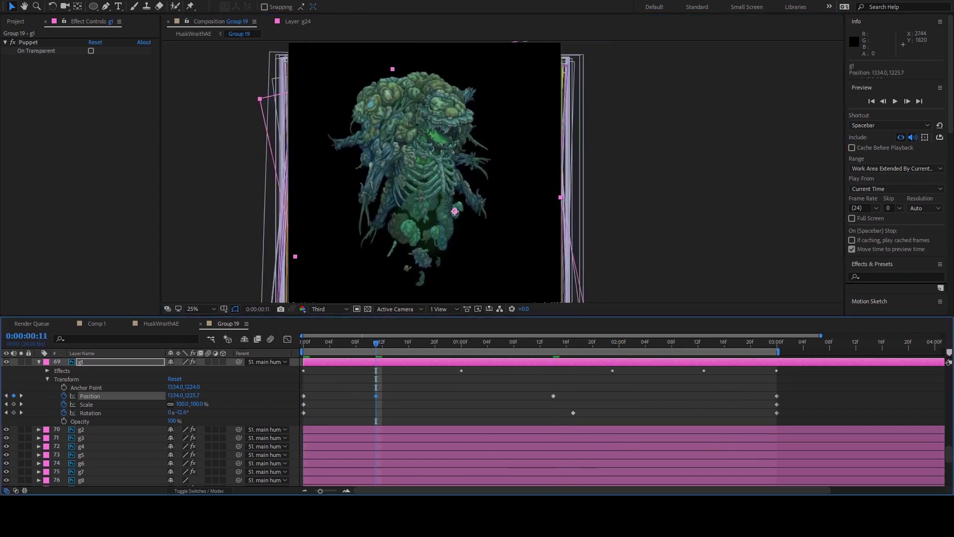
# Step: Move g2 slightly upward at 1:12 and add a slight scale change
pyautogui.hotkey('ctrl', 'Down')
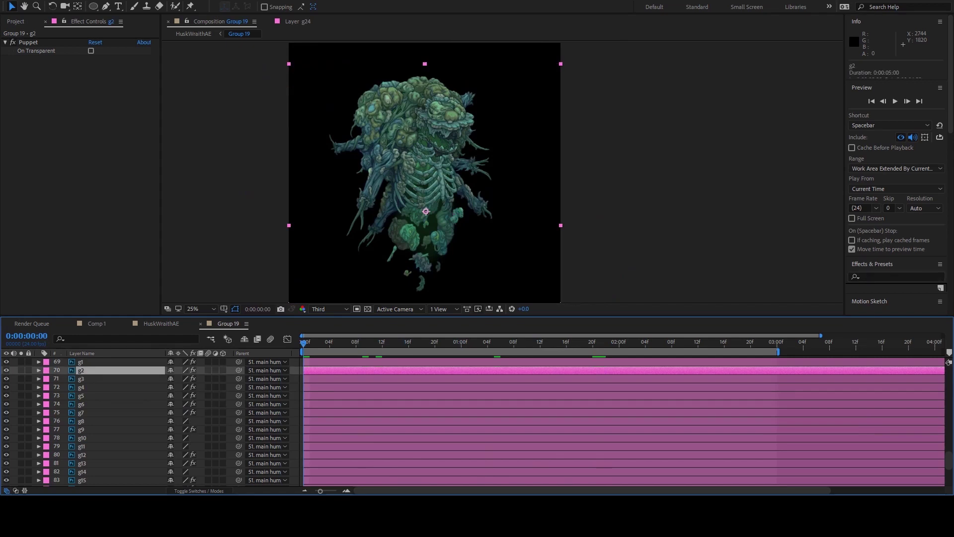
pyautogui.press('u')
pyautogui.press('space')
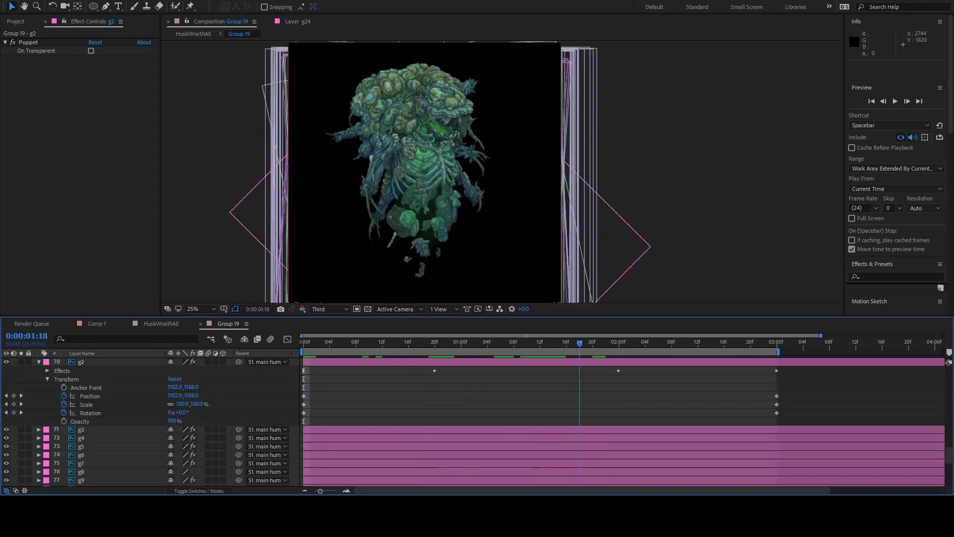
pyautogui.press('space')
pyautogui.moveTo(426, 198); pyautogui.dragTo(426, 195)
pyautogui.hotkey('alt', 'shift', 's')
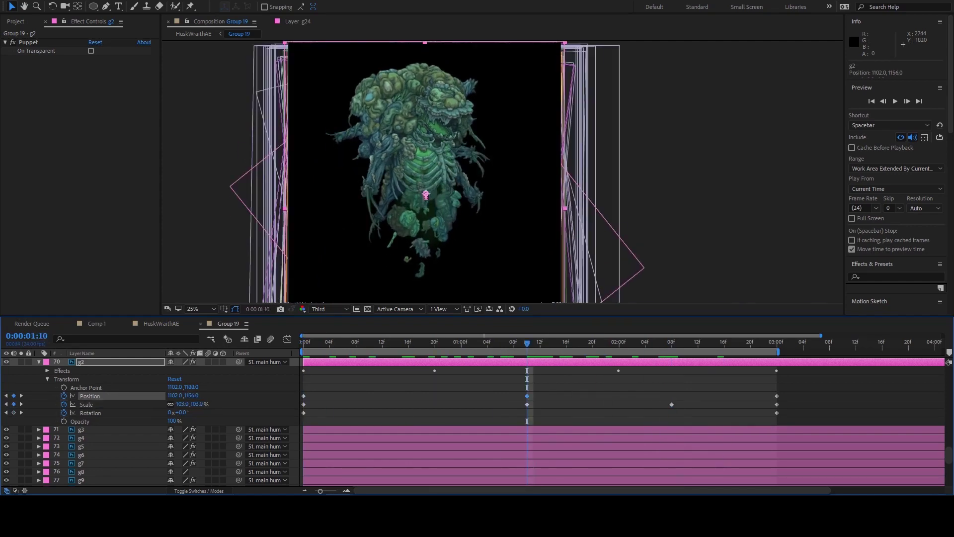
pyautogui.press('Home')
pyautogui.press('u')
# Step: Keyframe g3's position and enlarge g4 to 113% with new position and scale keys
pyautogui.hotkey('ctrl', 'Down')
pyautogui.press('u')
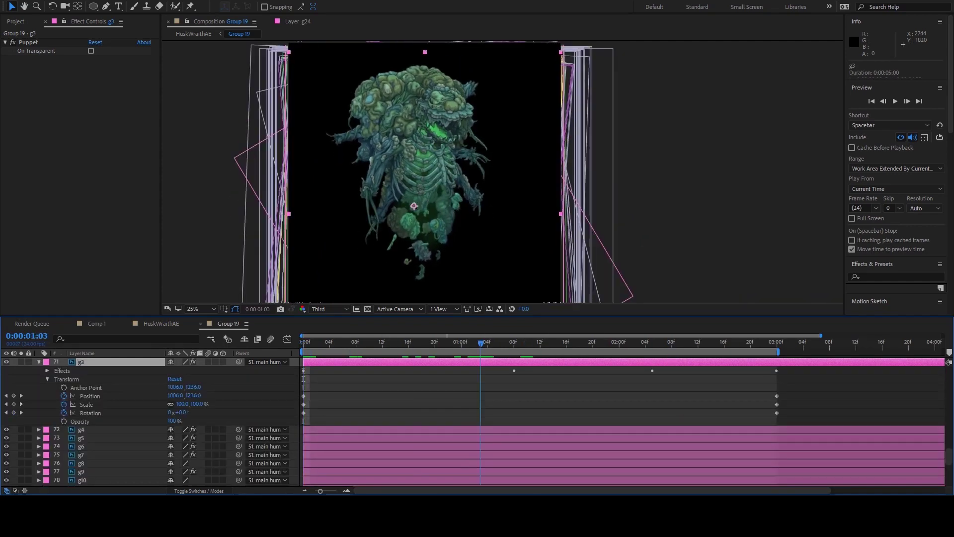
pyautogui.hotkey('alt', 'shift', 'p')
pyautogui.hotkey('alt', 'shift', 'p')
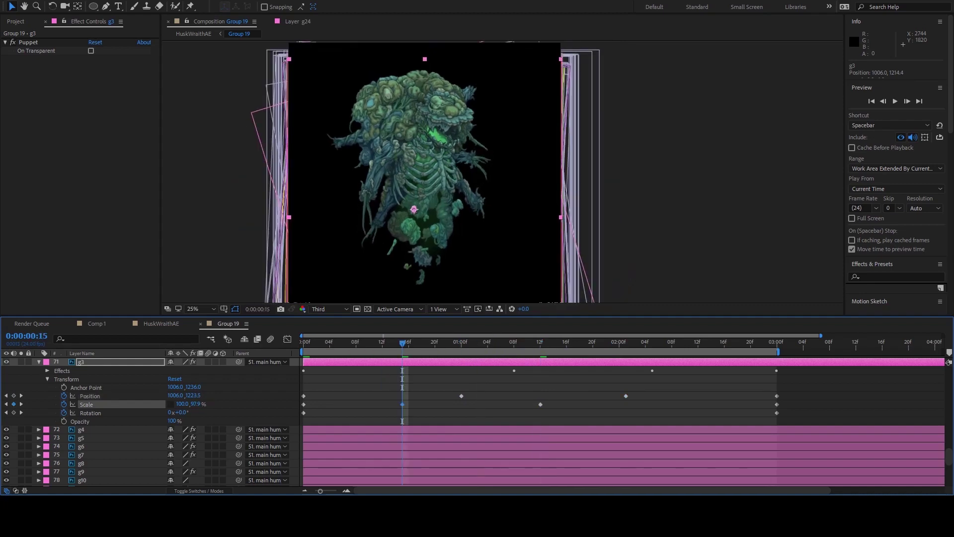
pyautogui.press('u')
pyautogui.hotkey('ctrl', 'Down')
pyautogui.press('u')
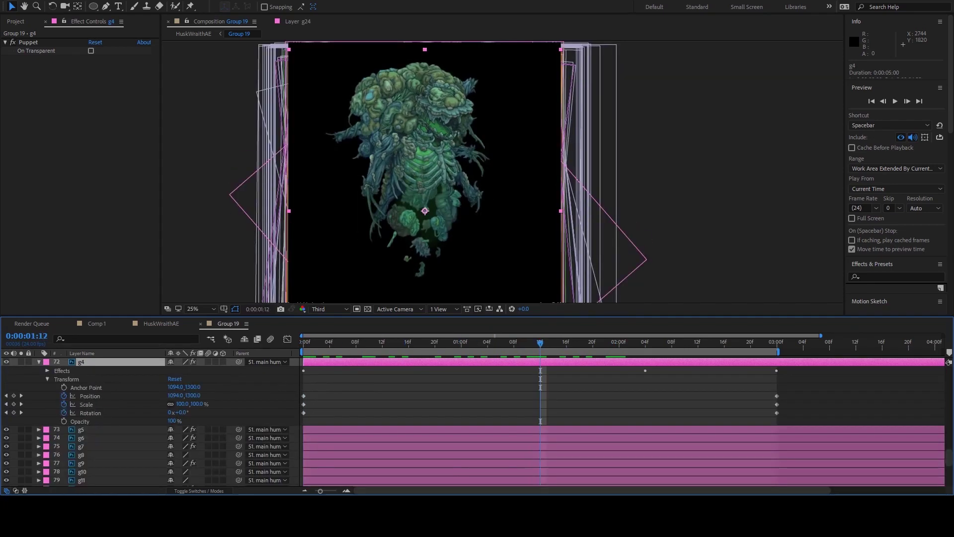
pyautogui.hotkey('alt', 'shift', 'p')
pyautogui.hotkey('alt', 'shift', 's')
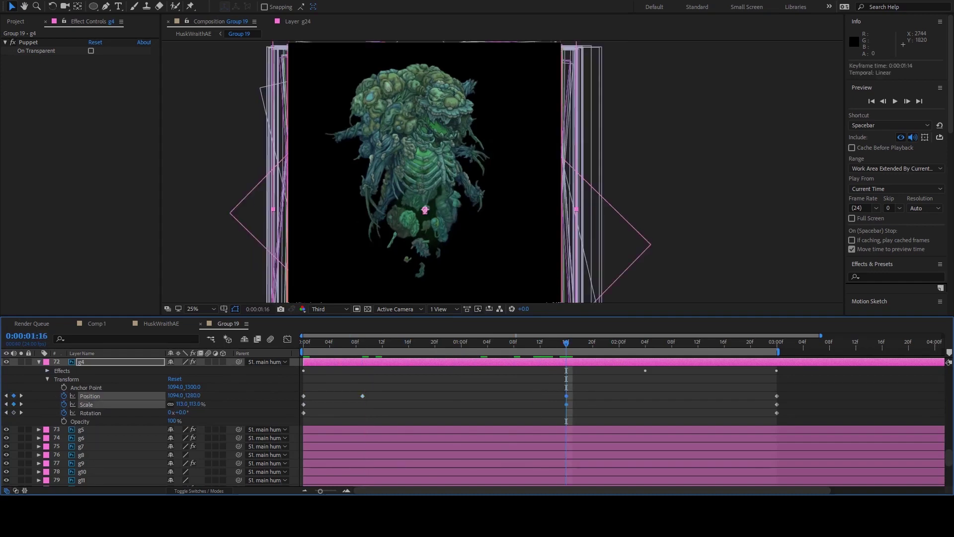
pyautogui.press('Home')
# Step: Scale g5 to about 105% and move it to a new position at 1:04
pyautogui.hotkey('ctrl', 'Down')
pyautogui.press('u')
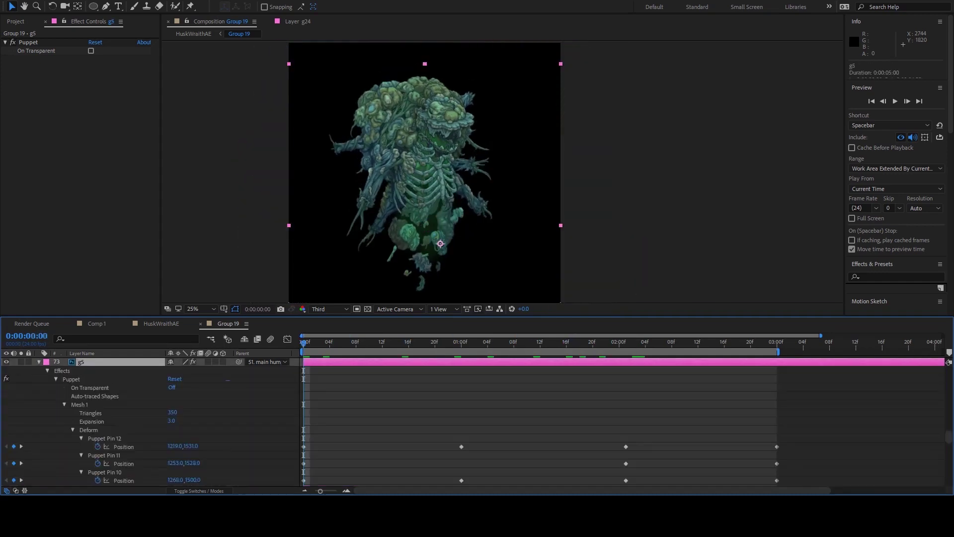
pyautogui.press('u')
pyautogui.moveTo(304, 342); pyautogui.dragTo(488, 342)
pyautogui.hotkey('alt', 'shift', 's')
pyautogui.hotkey('alt', 'shift', 's')
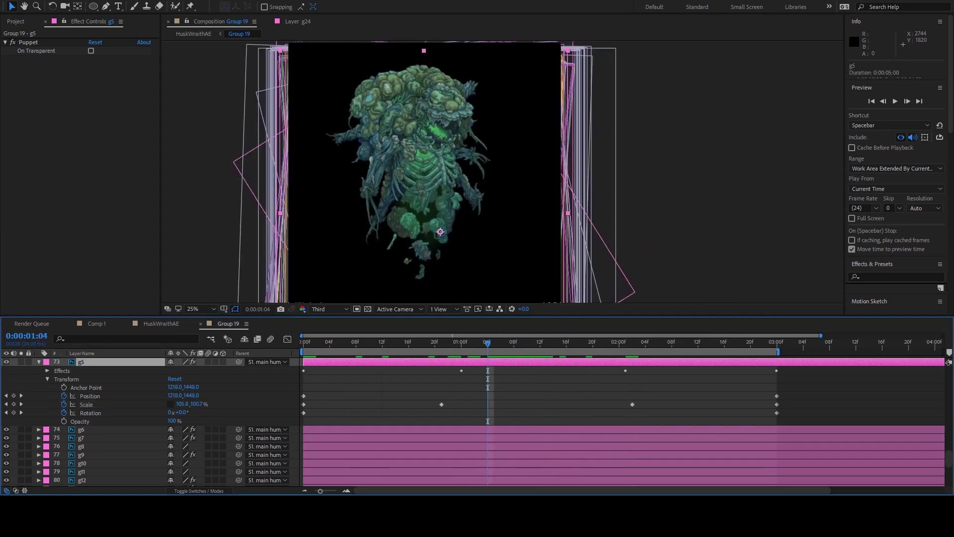
pyautogui.moveTo(440, 235); pyautogui.dragTo(440, 242)
pyautogui.press('space')
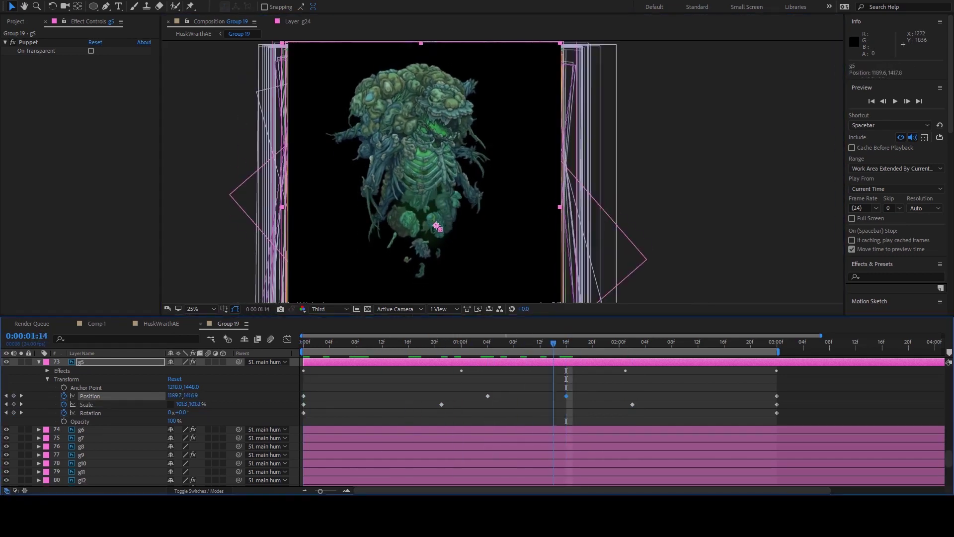
pyautogui.press('Home')
pyautogui.hotkey('ctrl', 'Down')
# Step: Tilt g6 by 2 degrees at the 1:00 mark and preview the result
pyautogui.press('space')
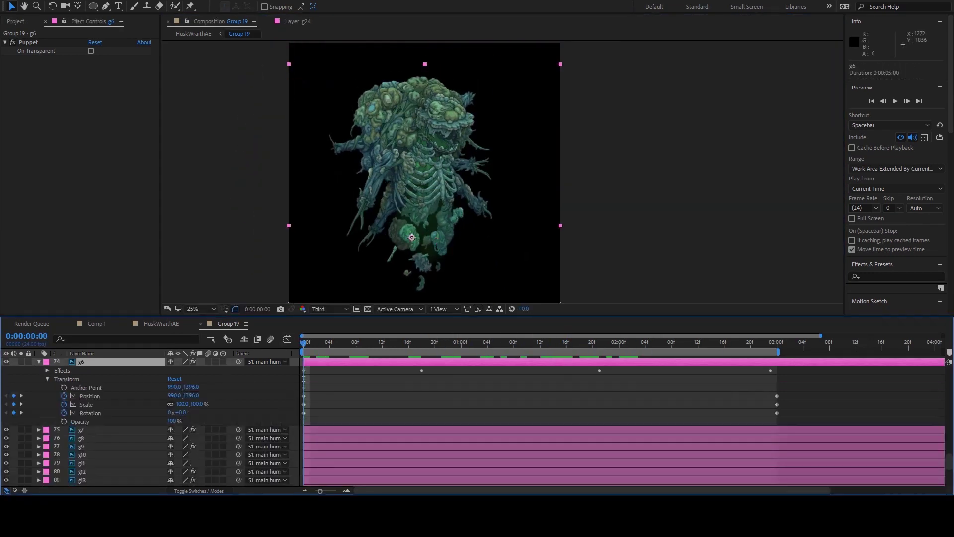
pyautogui.press('KP_Add')
pyautogui.press('KP_Add')
pyautogui.press('pageup')
pyautogui.press('pageup')
pyautogui.press('pageup')
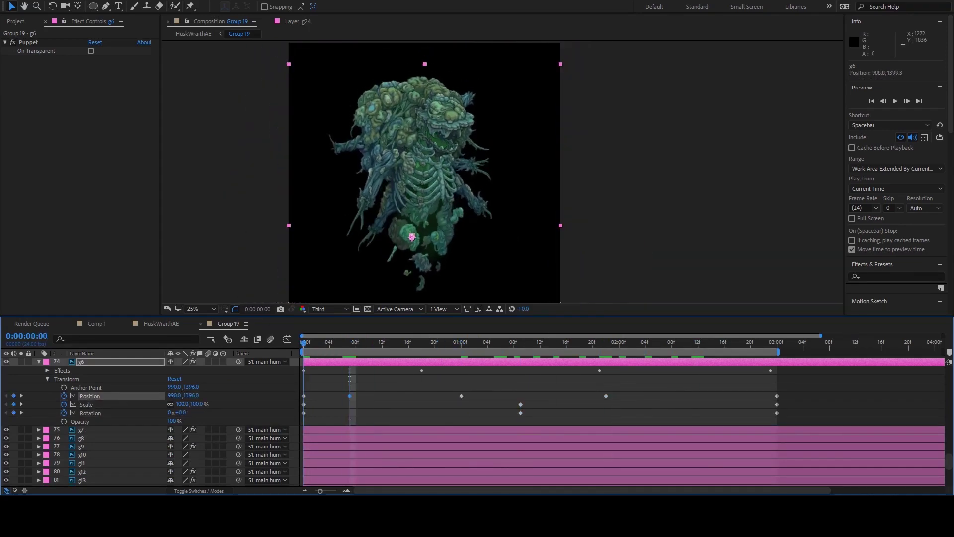
pyautogui.press('space')
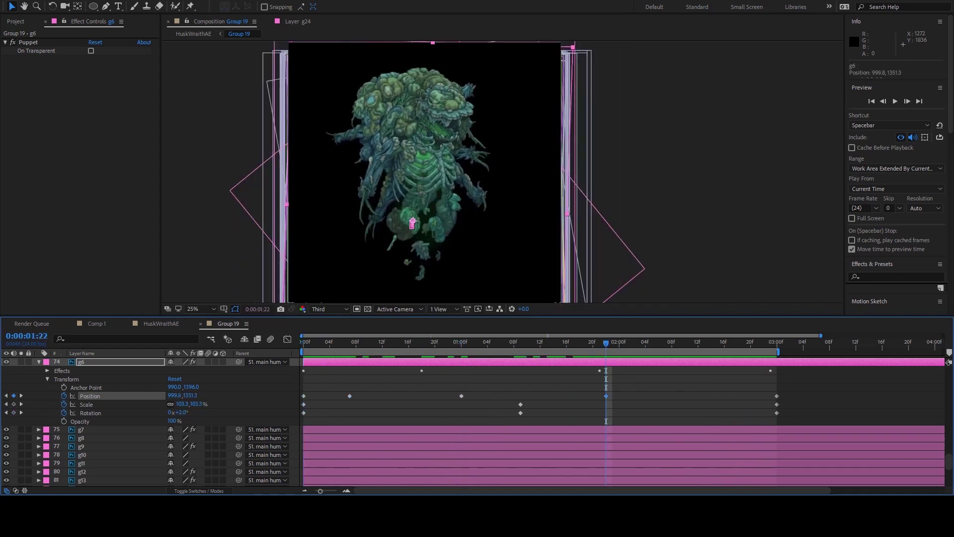
pyautogui.press('space')
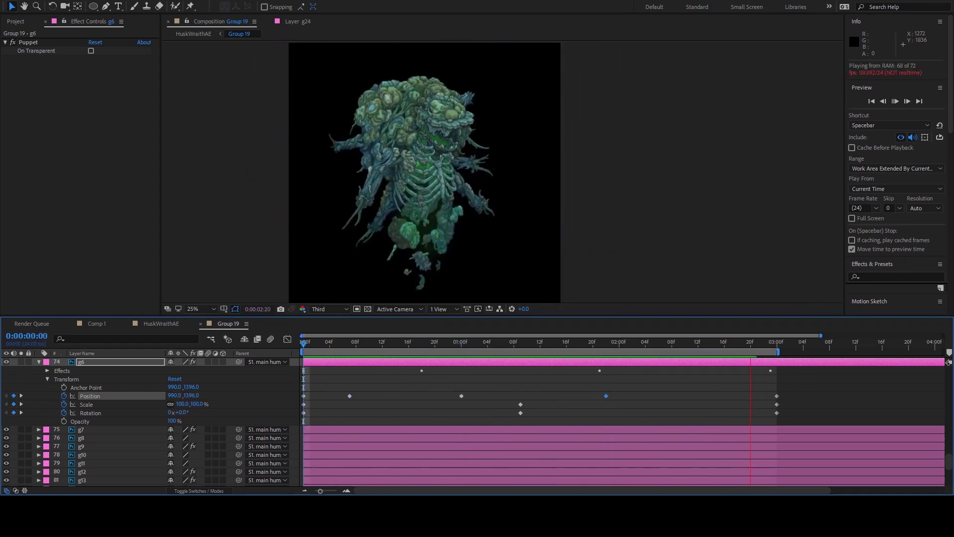
pyautogui.press('space')
pyautogui.press(',')
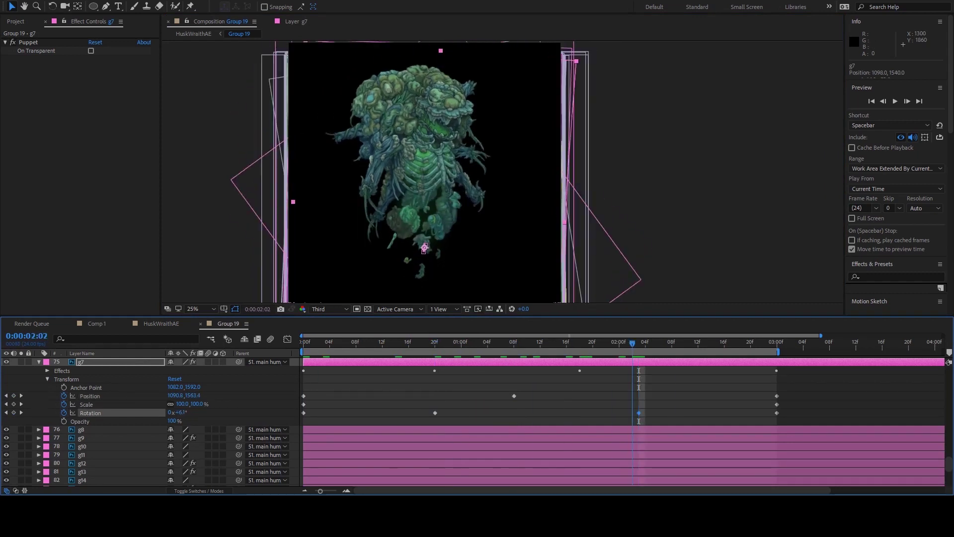
# Step: Replay the animation from the start to review g6's Position keyframes
pyautogui.press('j')
pyautogui.press('Home')
pyautogui.press('space')
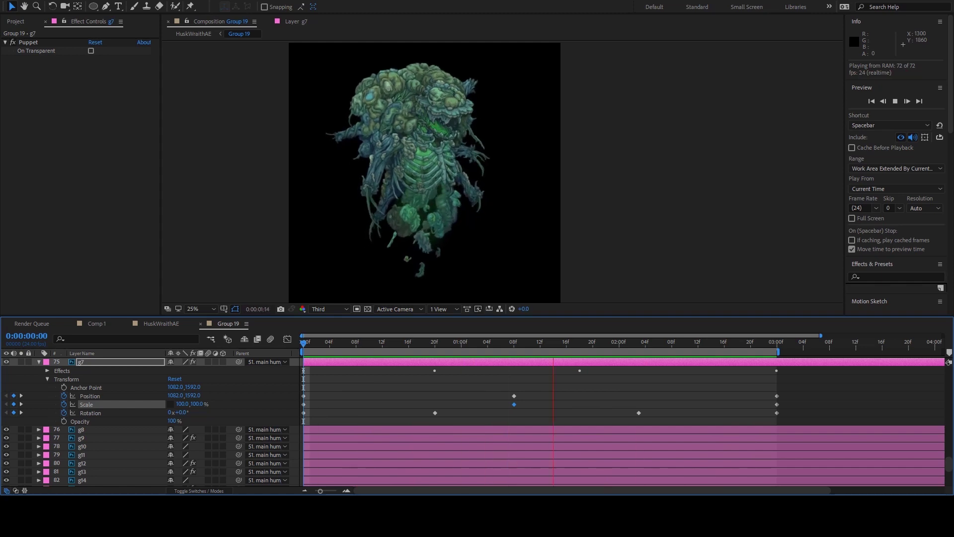
pyautogui.press('space')
pyautogui.hotkey('ctrl', 'Up')
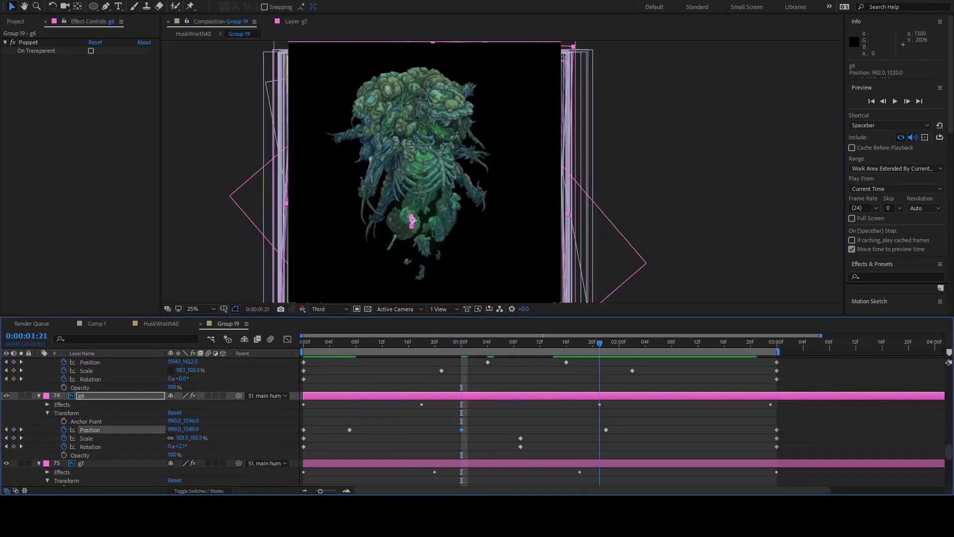
pyautogui.press('space')
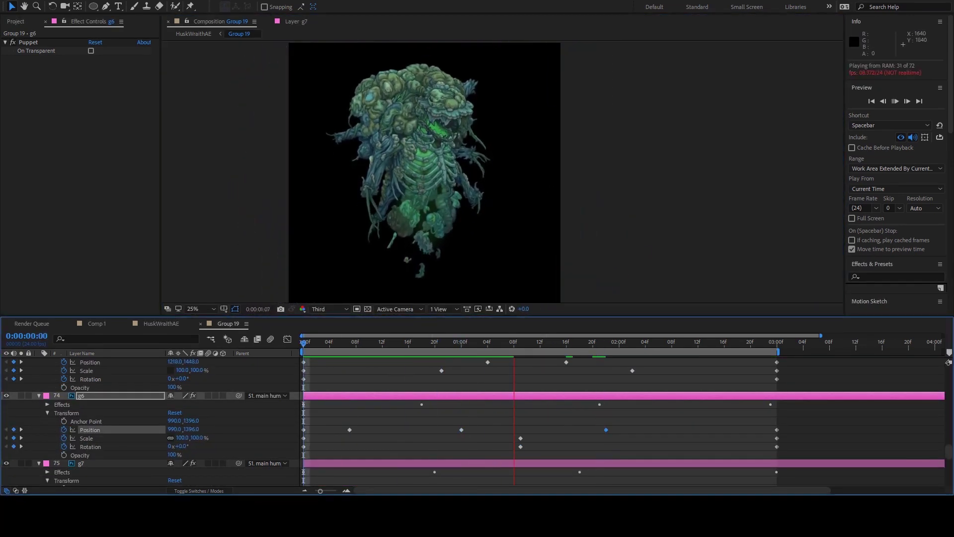
pyautogui.press('space')
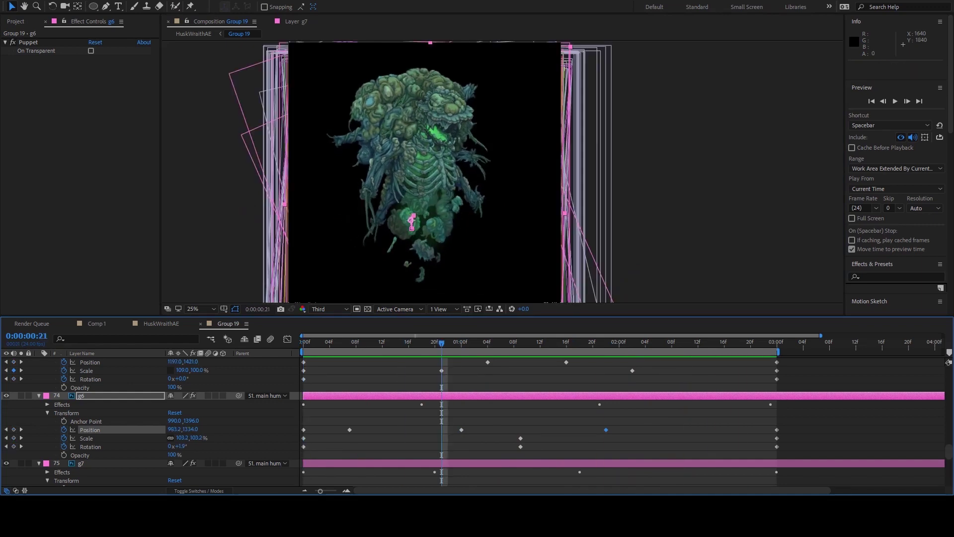
pyautogui.press('space')
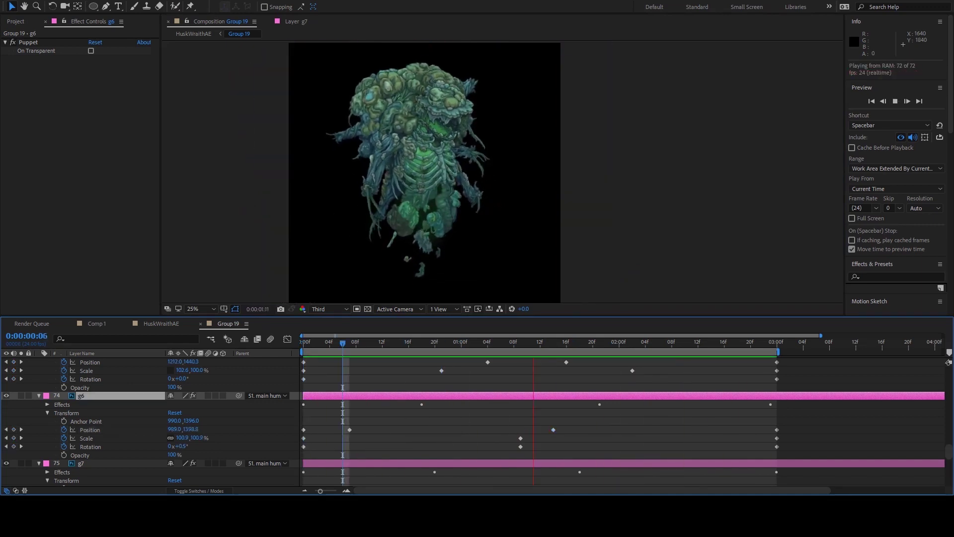
pyautogui.press('space')
# Step: Drag g5's body part to a new position at its 1:16 keyframe and preview
pyautogui.click(437, 229)
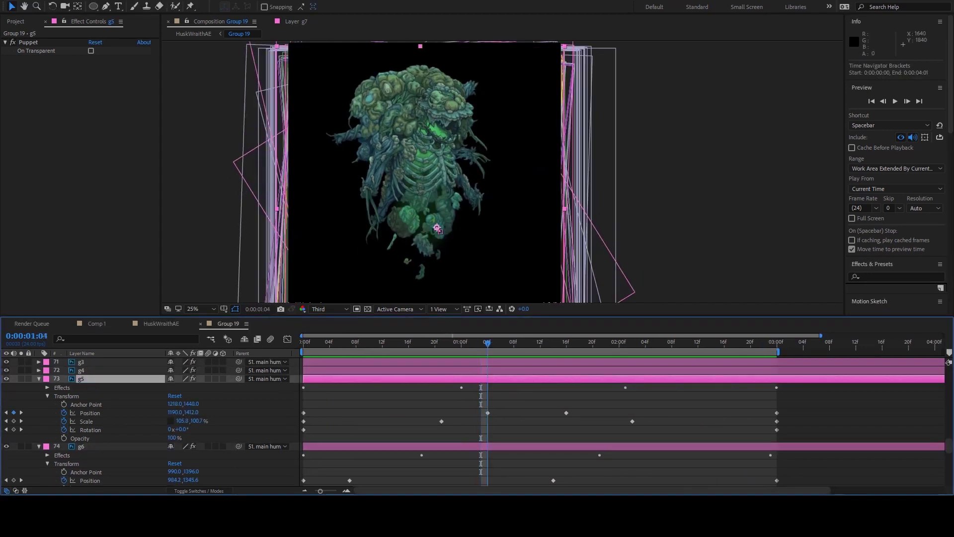
pyautogui.press('k')
pyautogui.moveTo(437, 228); pyautogui.dragTo(440, 243)
pyautogui.press('space')
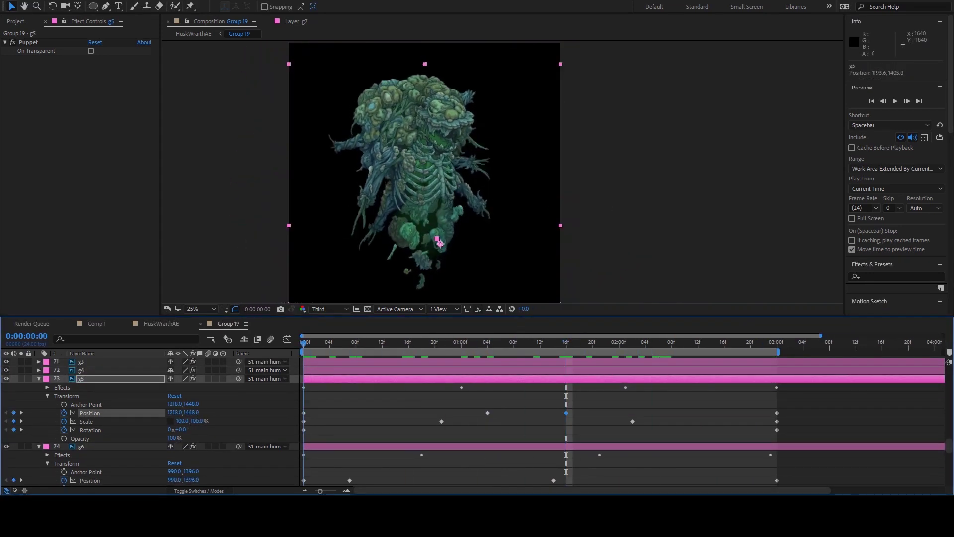
pyautogui.click(438, 255)
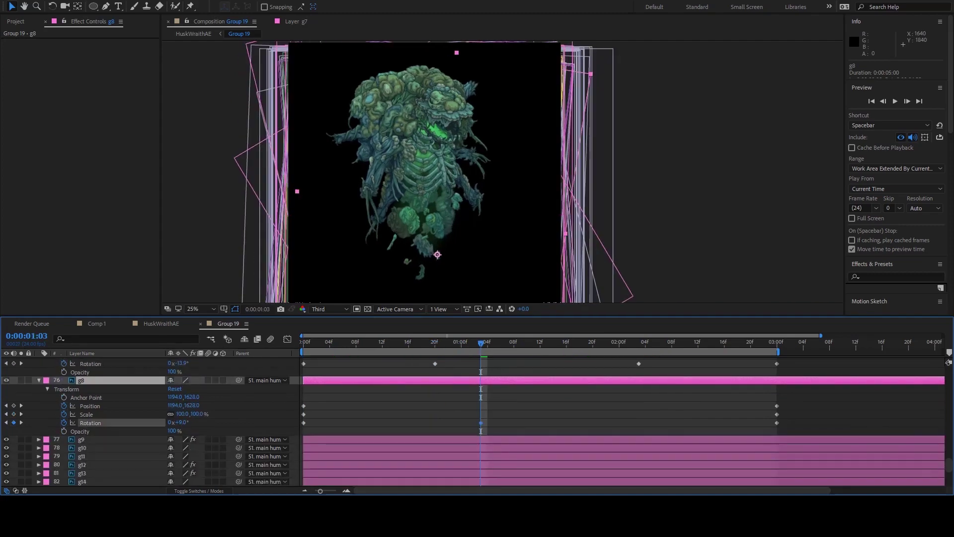
# Step: Add a larger Scale keyframe to g8 at 2:00 and nudge its piece upward
pyautogui.hotkey('shift', 'pagedown')
pyautogui.hotkey('shift', 'pagedown')
pyautogui.press('pagedown')
pyautogui.hotkey('alt', 'shift', 's')
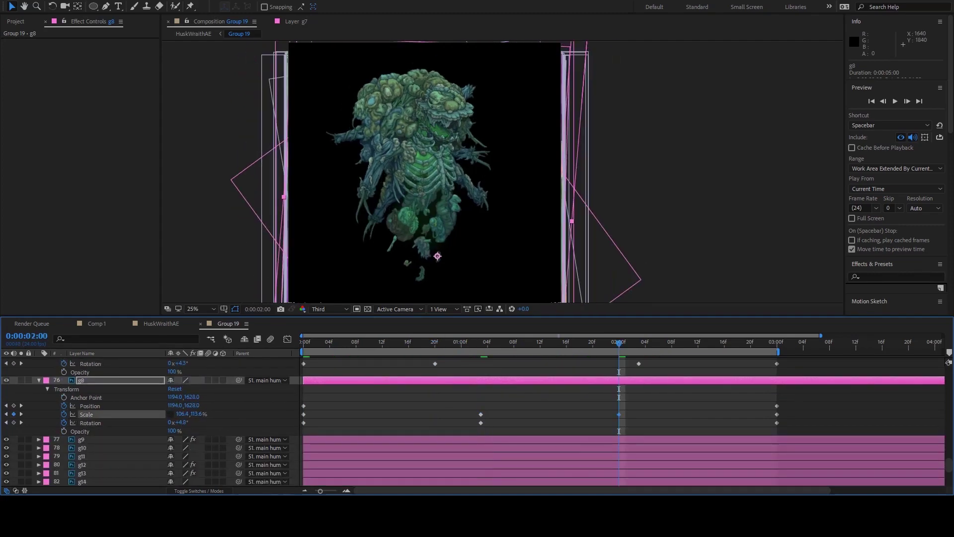
pyautogui.moveTo(438, 256); pyautogui.dragTo(436, 251)
pyautogui.press('pageup')
pyautogui.press('pageup')
pyautogui.press('pageup')
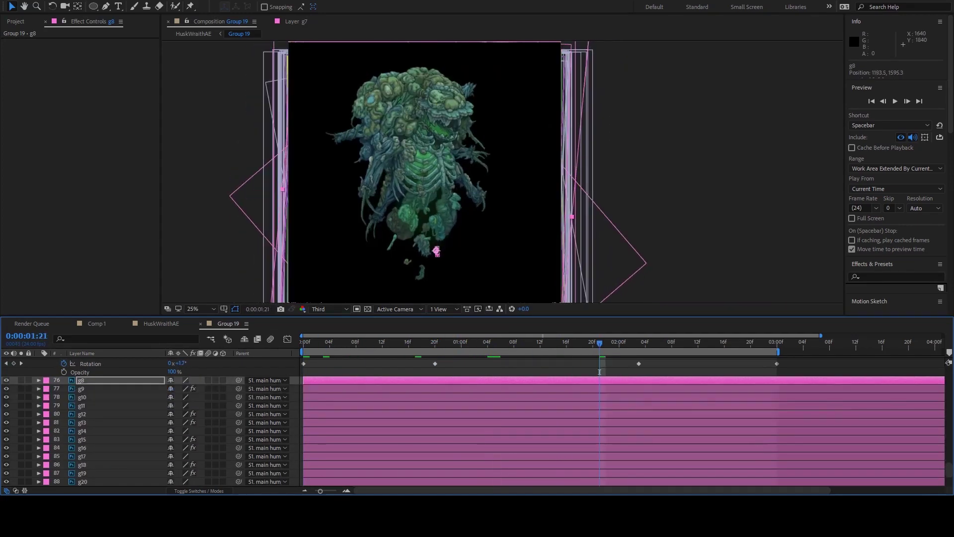
# Step: Give g9 a Rotation keyframe and a narrower Scale keyframe at 1:20
pyautogui.click(421, 269)
pyautogui.press('u')
pyautogui.hotkey('shift', 'pageup')
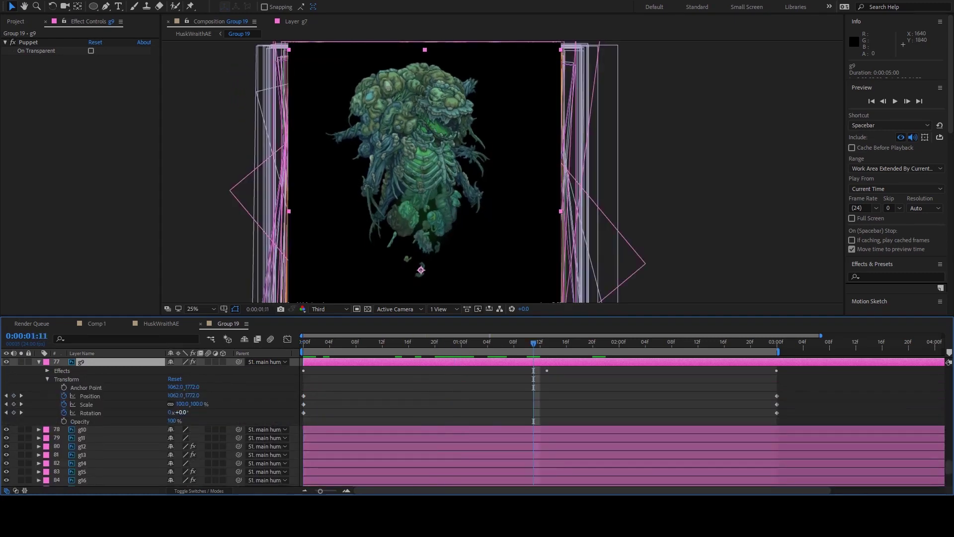
pyautogui.hotkey('shift', 'pagedown')
pyautogui.press('pagedown')
pyautogui.press('pagedown')
pyautogui.press('pagedown')
pyautogui.hotkey('alt', 'shift', 'r')
pyautogui.hotkey('shift', 'pageup')
pyautogui.hotkey('shift', 'pageup')
pyautogui.press('pageup')
pyautogui.press('pageup')
pyautogui.press('pageup')
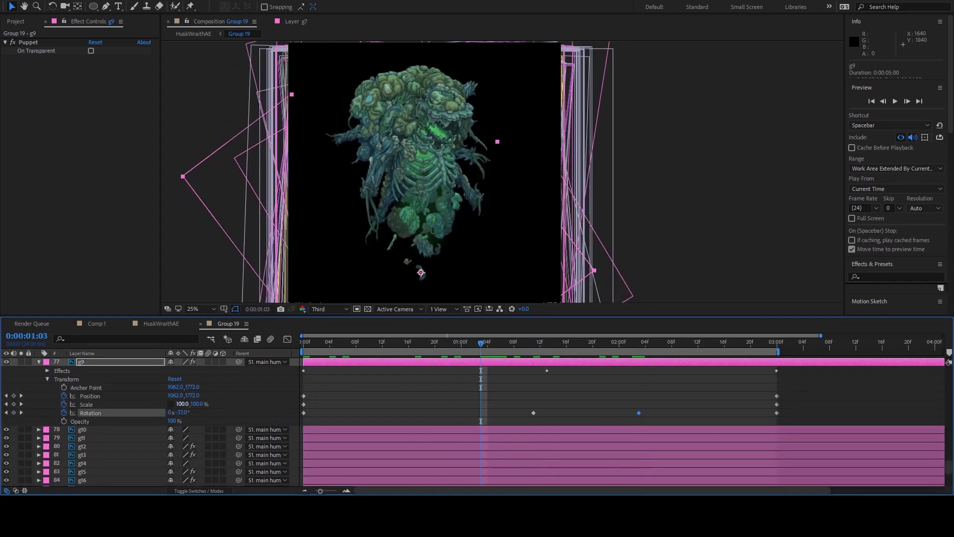
pyautogui.press('pagedown')
pyautogui.press('pagedown')
pyautogui.press('pagedown')
pyautogui.hotkey('alt', 'shift', 's')
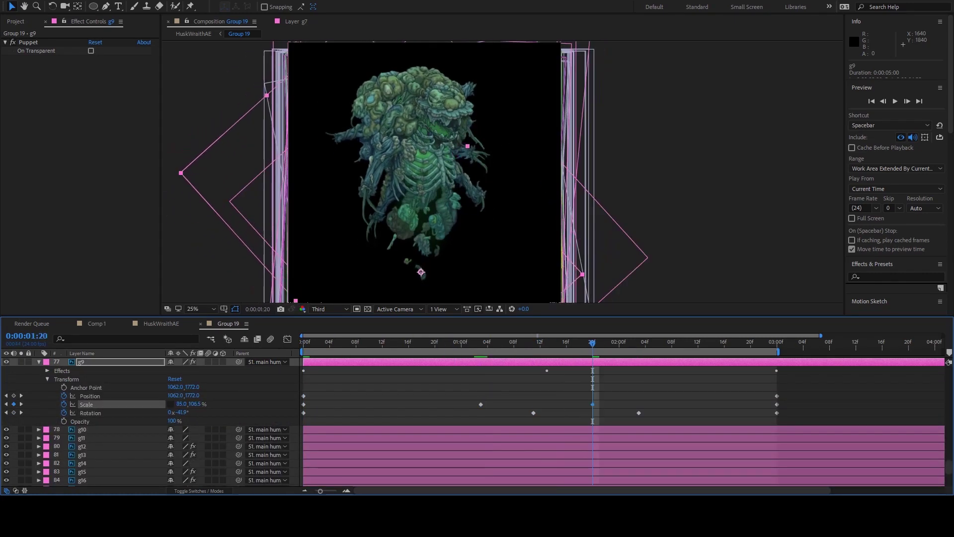
# Step: Push g9's piece up at 1:14 with a Position keyframe, then check its pose at 2:04
pyautogui.press('pageup')
pyautogui.press('pageup')
pyautogui.press('pageup')
pyautogui.moveTo(421, 272); pyautogui.dragTo(420, 260)
pyautogui.hotkey('shift', 'pagedown')
pyautogui.press('pagedown')
pyautogui.press('pagedown')
pyautogui.press('pagedown')
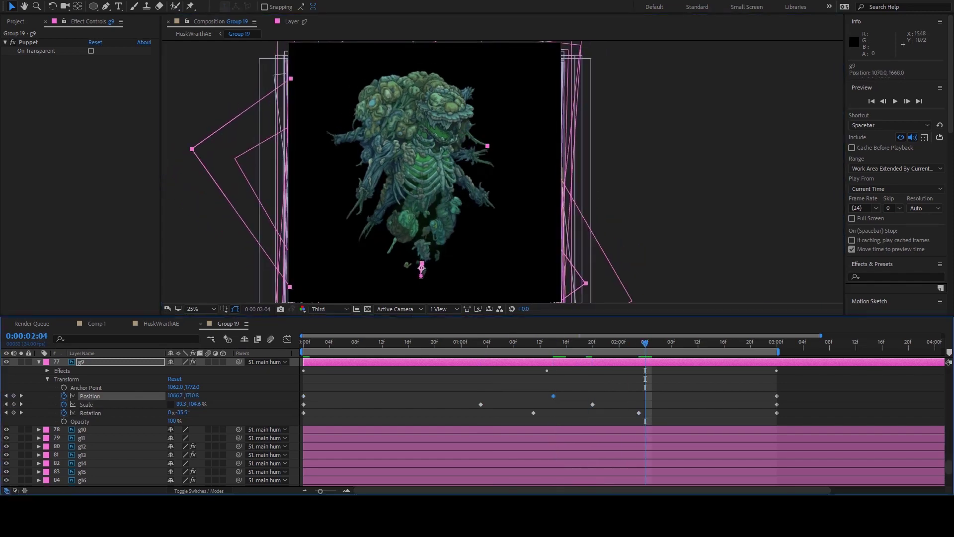
# Step: Preview the creature's animation from the start
pyautogui.press('Home')
pyautogui.press('space')
pyautogui.press('space')
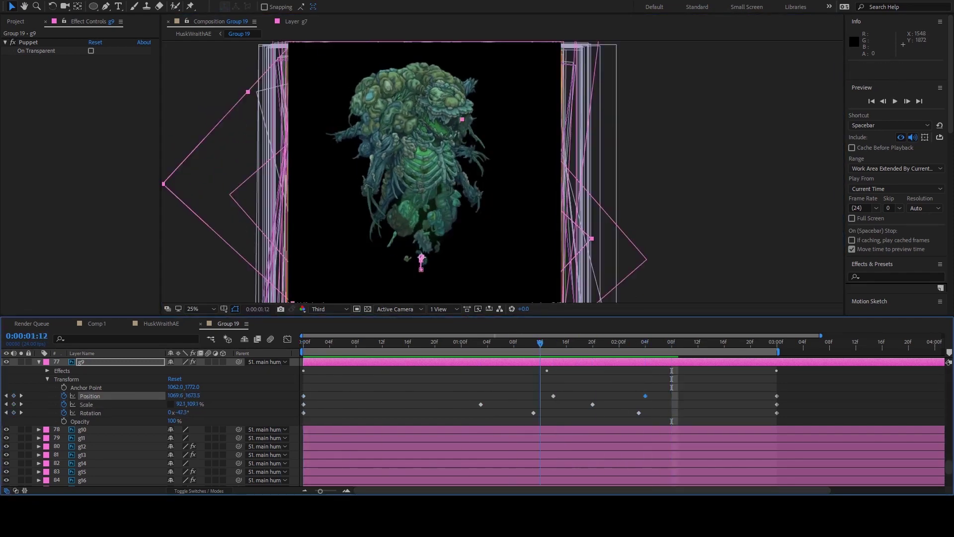
pyautogui.press('space')
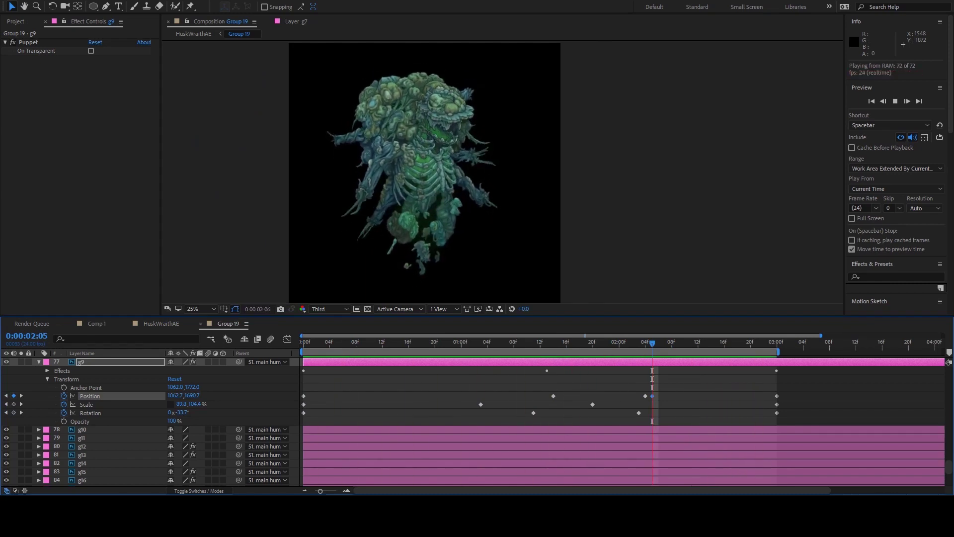
pyautogui.press('space')
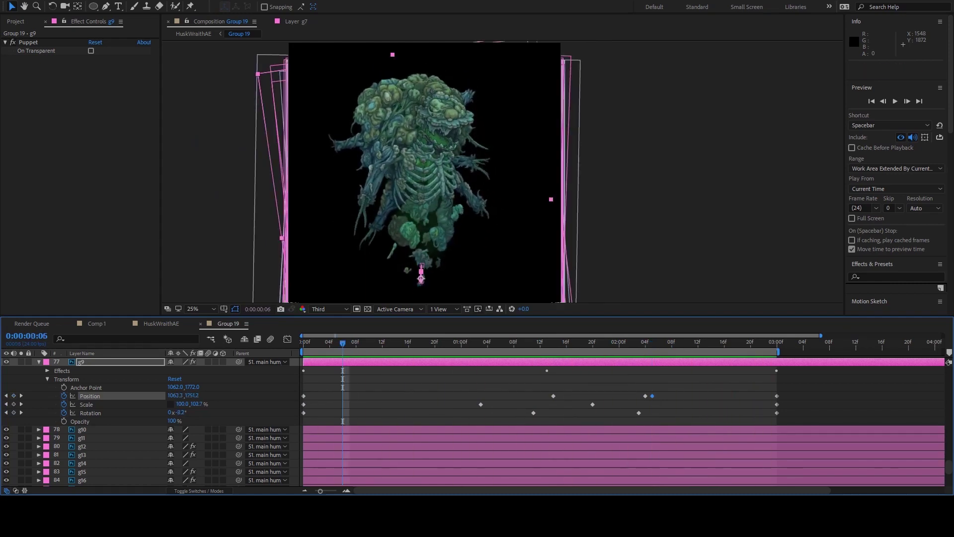
pyautogui.press('Home')
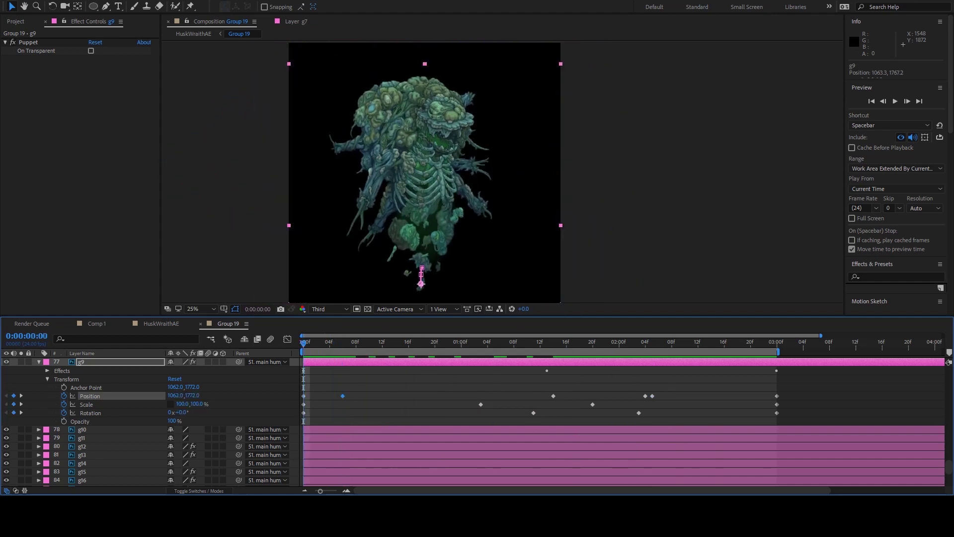
pyautogui.hotkey('ctrl', 'Down')
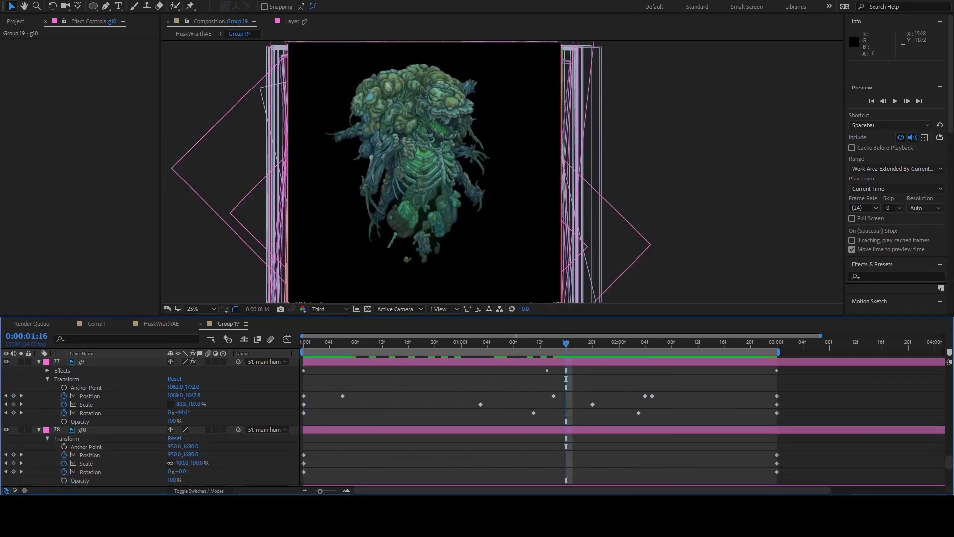
# Step: Edit g10's rotation at 3:00 and raise g11's piece at 1:19 with a Position keyframe
pyautogui.click(177, 471)
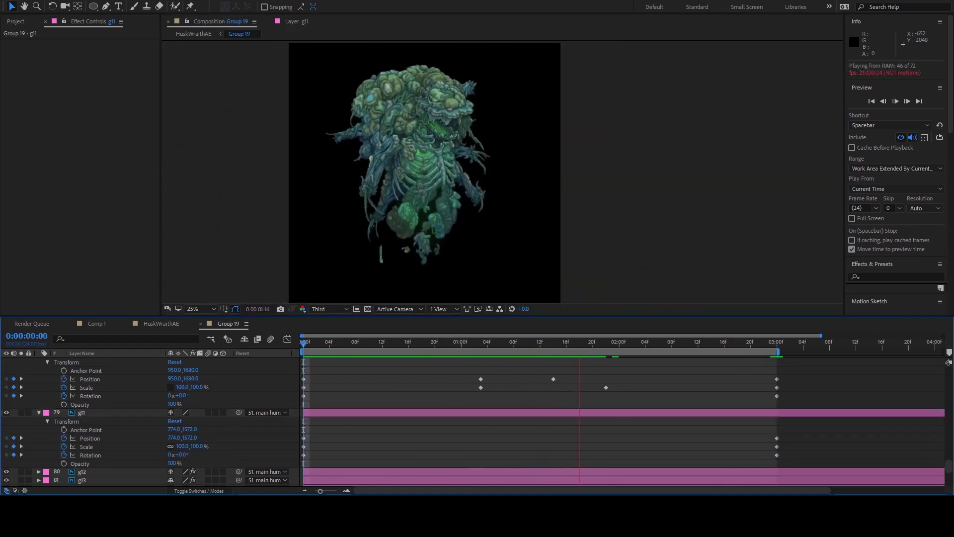
pyautogui.moveTo(401, 269); pyautogui.dragTo(400, 250)
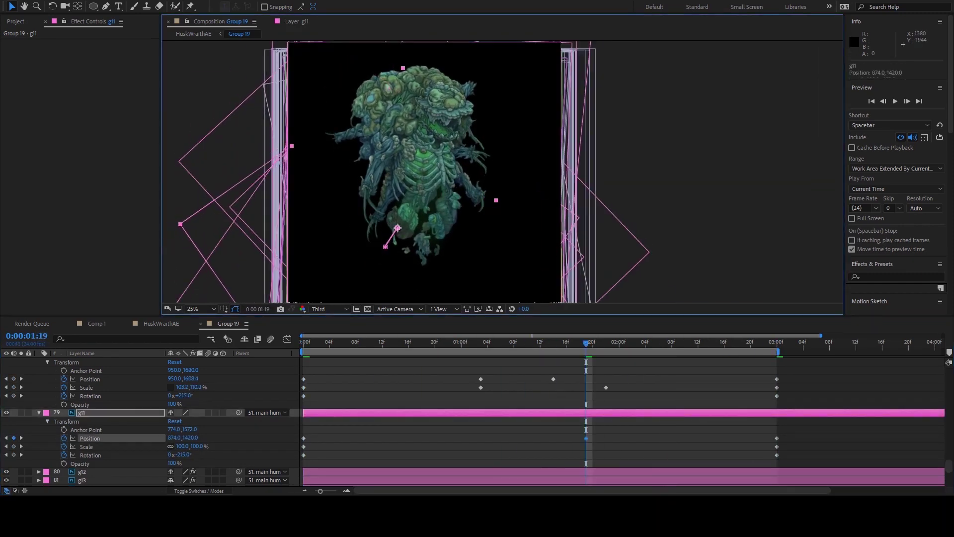
pyautogui.press('Home')
pyautogui.press('space')
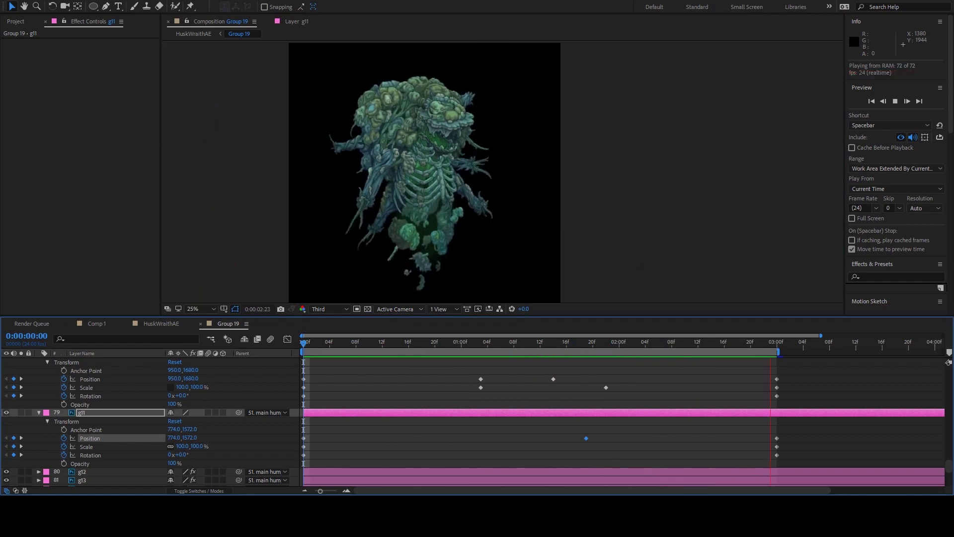
pyautogui.press('space')
pyautogui.press('End')
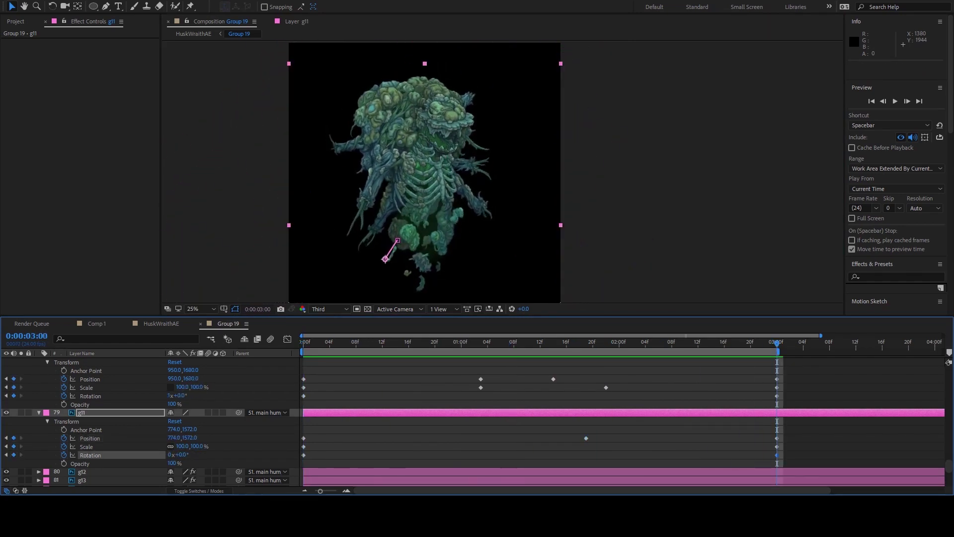
pyautogui.moveTo(777, 343); pyautogui.dragTo(566, 343)
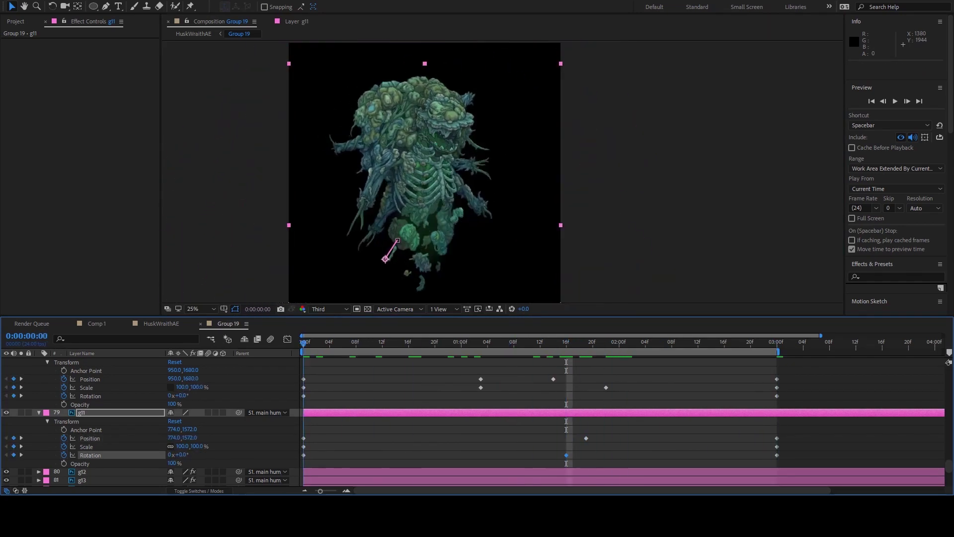
pyautogui.press('Home')
# Step: Squash g12 vertically to 96% scale at its 1:08 keyframe
pyautogui.press('u')
pyautogui.hotkey('ctrl', 'Down')
pyautogui.press('u')
pyautogui.press('k')
pyautogui.press('k')
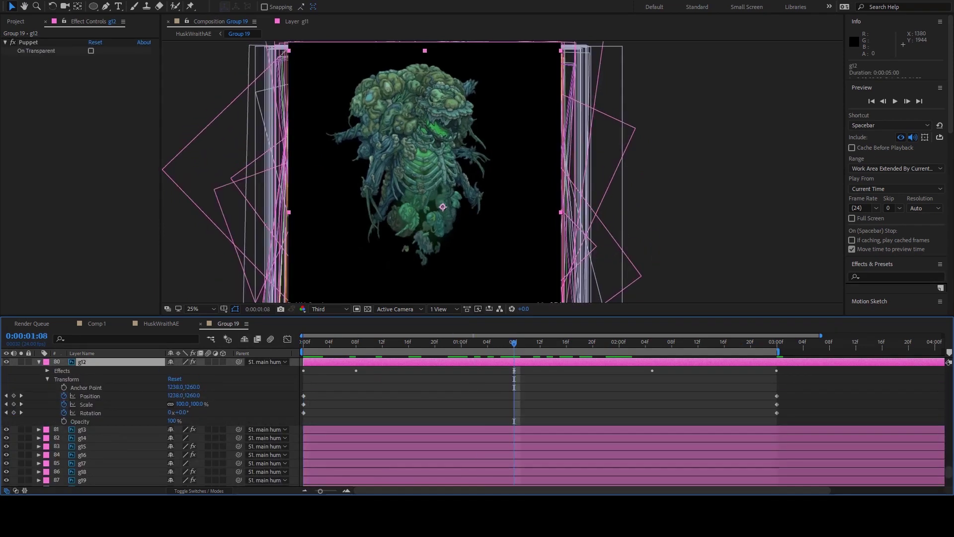
pyautogui.moveTo(196, 404); pyautogui.dragTo(194, 404)
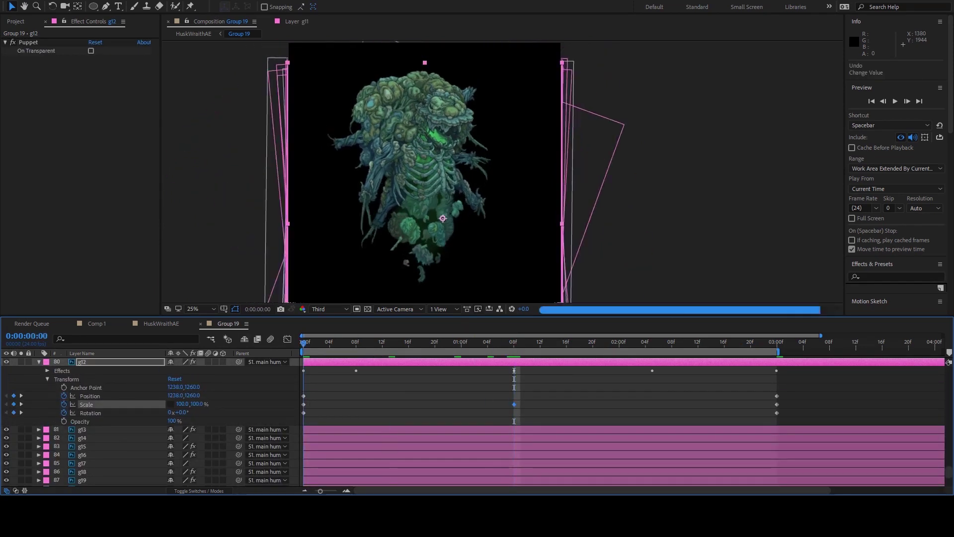
# Step: Raise g12's piece at 1:20 and nudge it 4 px left, previewing the motion
pyautogui.hotkey('shift', 'pagedown')
pyautogui.press('pagedown')
pyautogui.press('pagedown')
pyautogui.press('Down')
pyautogui.press('Down')
pyautogui.press('Down')
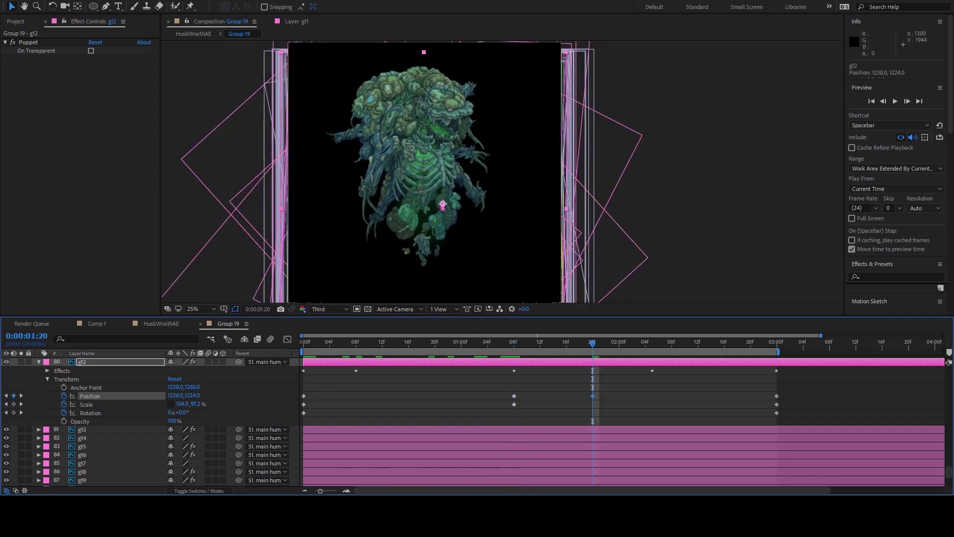
pyautogui.press('space')
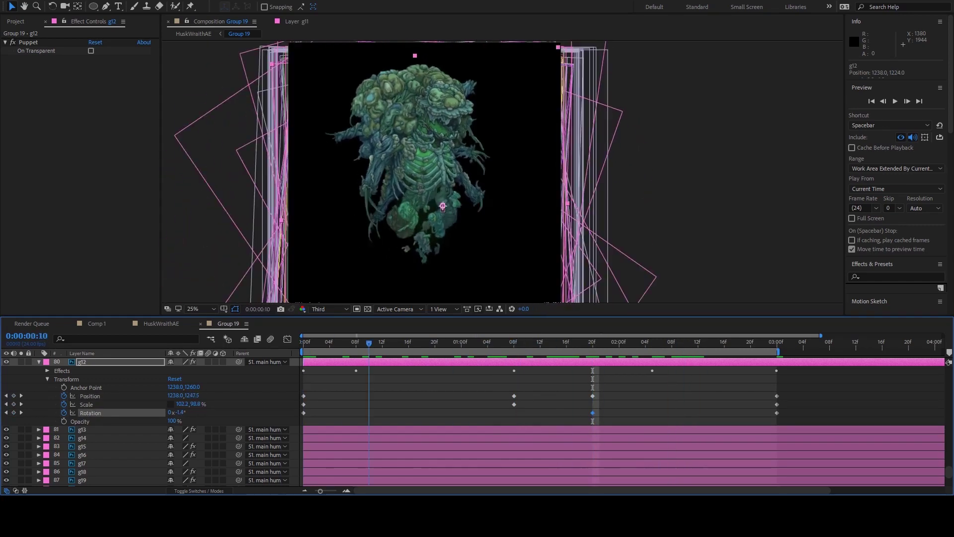
pyautogui.press('space')
pyautogui.press('Left')
pyautogui.press('Left')
pyautogui.press('Left')
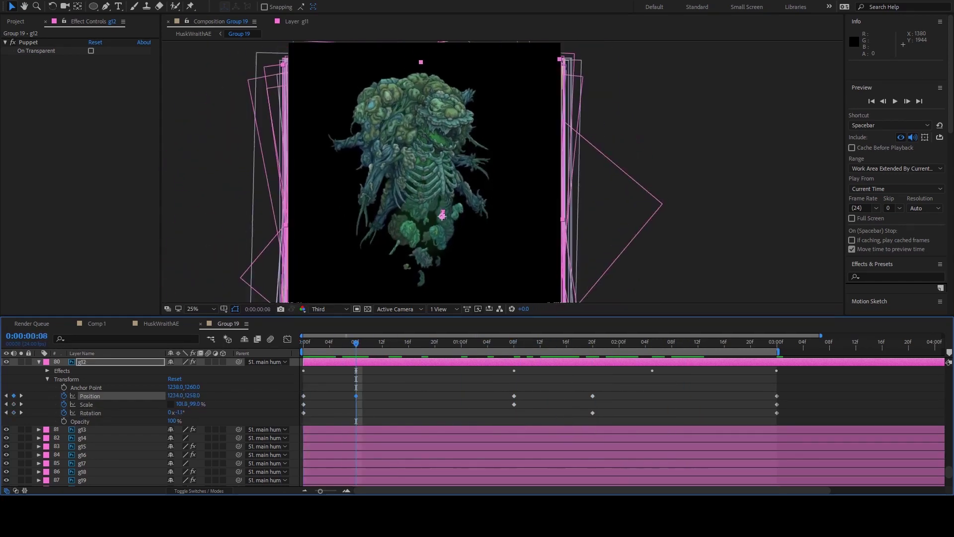
pyautogui.press('space')
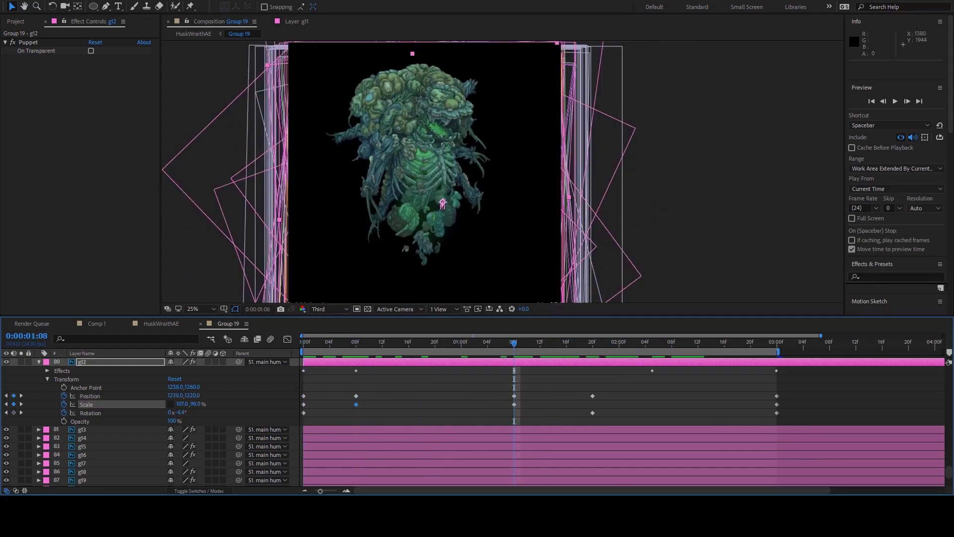
pyautogui.press('space')
# Step: Key g13's Scale, Position and a roughly −29° Rotation at 1:20, then preview
pyautogui.hotkey('ctrl', 'Down')
pyautogui.press('u')
pyautogui.press('Home')
pyautogui.press('space')
pyautogui.press('space')
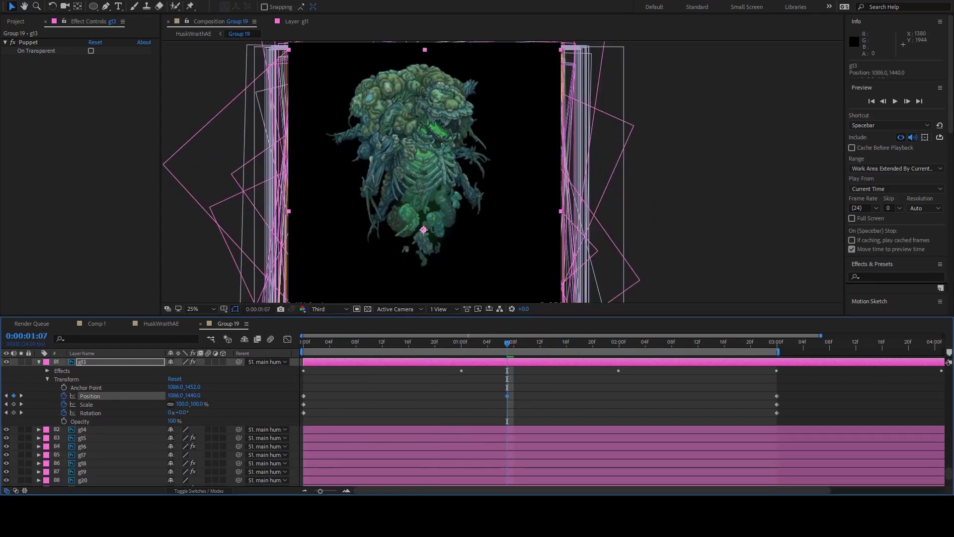
pyautogui.hotkey('alt', 'shift', 's')
pyautogui.hotkey('shift', 'pagedown')
pyautogui.hotkey('shift', 'pagedown')
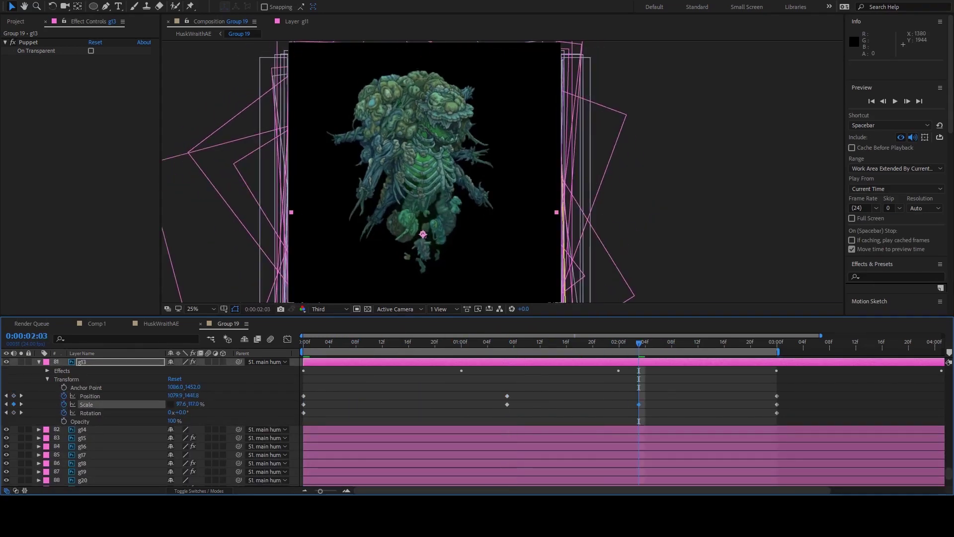
pyautogui.press('pageup')
pyautogui.press('pageup')
pyautogui.press('pageup')
pyautogui.hotkey('alt', 'shift', 'p')
pyautogui.press('pageup')
pyautogui.press('pageup')
pyautogui.press('pageup')
pyautogui.press('shift+KP_Add')
pyautogui.press('shift+KP_Add')
pyautogui.press('KP_Add')
pyautogui.press('KP_Add')
pyautogui.press('KP_Add')
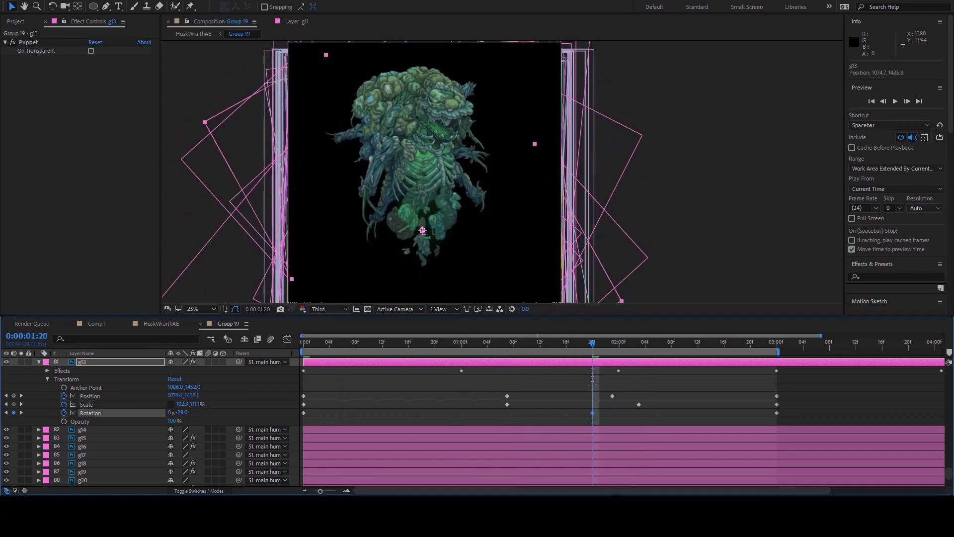
pyautogui.press('space')
pyautogui.press('space')
# Step: Nudge g14's position with a new Position keyframe and preview it
pyautogui.hotkey('ctrl', 'Down')
pyautogui.press('u')
pyautogui.press('Home')
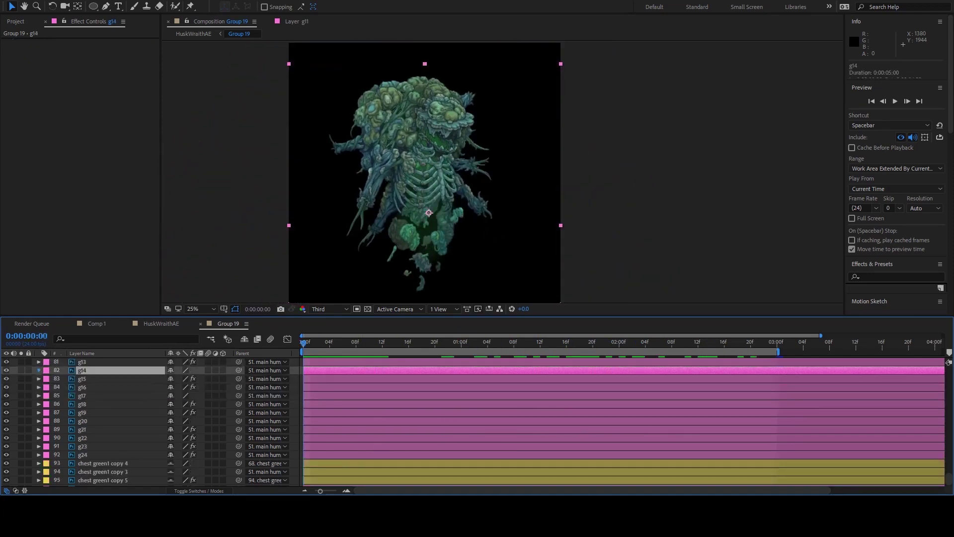
pyautogui.press('k')
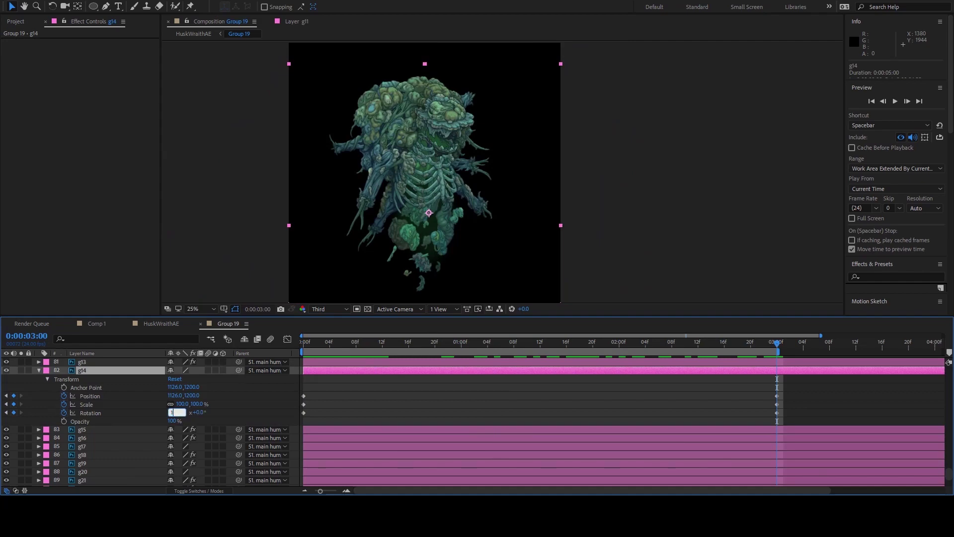
pyautogui.press('space')
pyautogui.press('space')
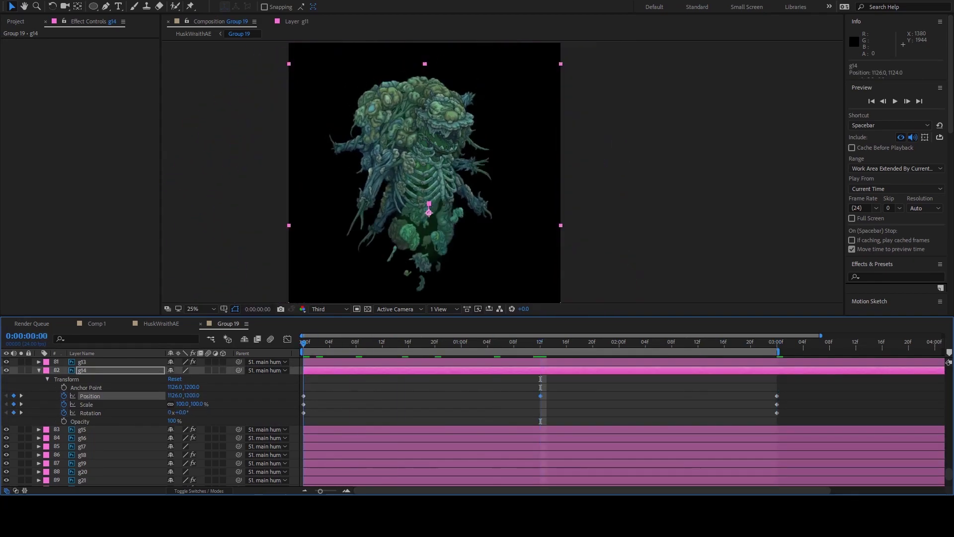
pyautogui.press('space')
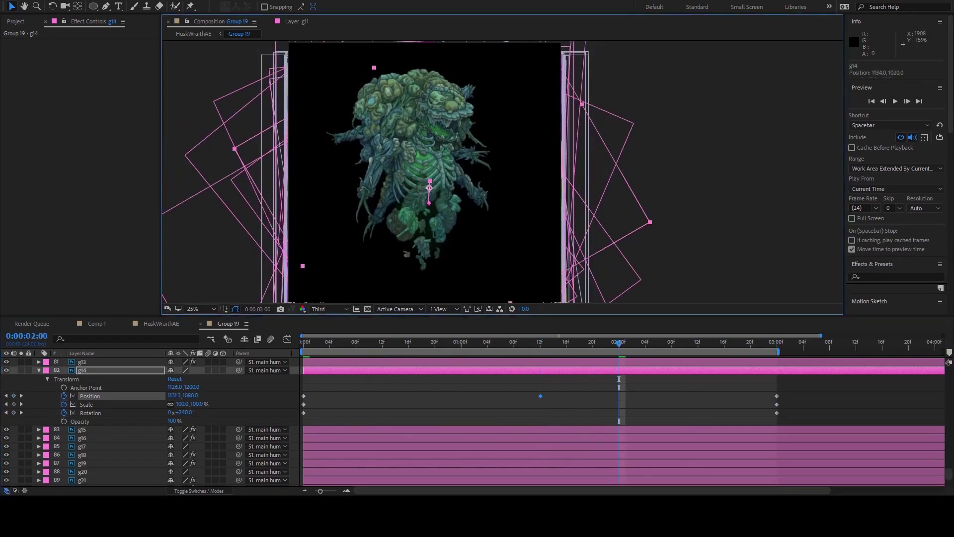
pyautogui.hotkey('ctrl', 'z')
pyautogui.press('/')
pyautogui.press(',')
pyautogui.press(',')
pyautogui.press(',')
pyautogui.press('space')
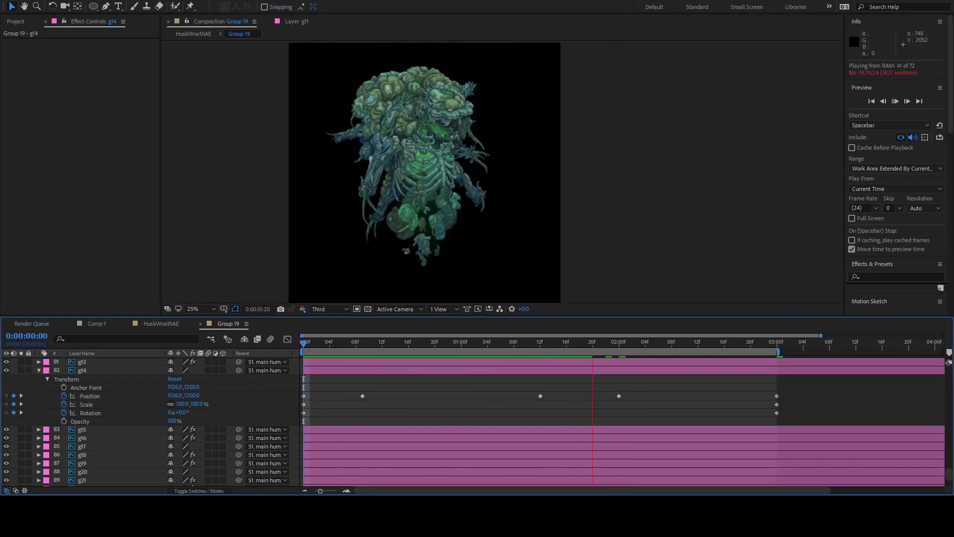
pyautogui.press('space')
# Step: Paste Rotation keyframes onto g14 and review them in preview
pyautogui.hotkey('ctrl', 'v')
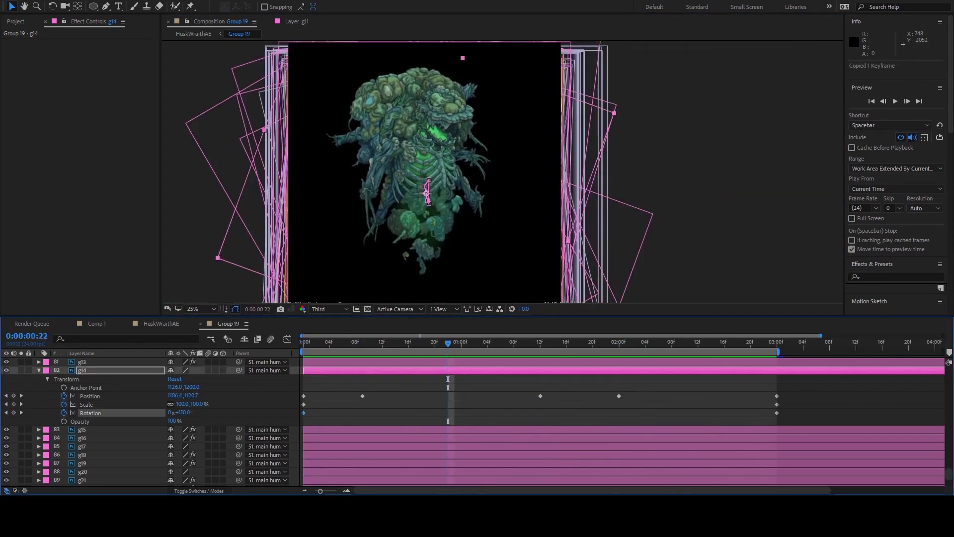
pyautogui.press('space')
pyautogui.press('space')
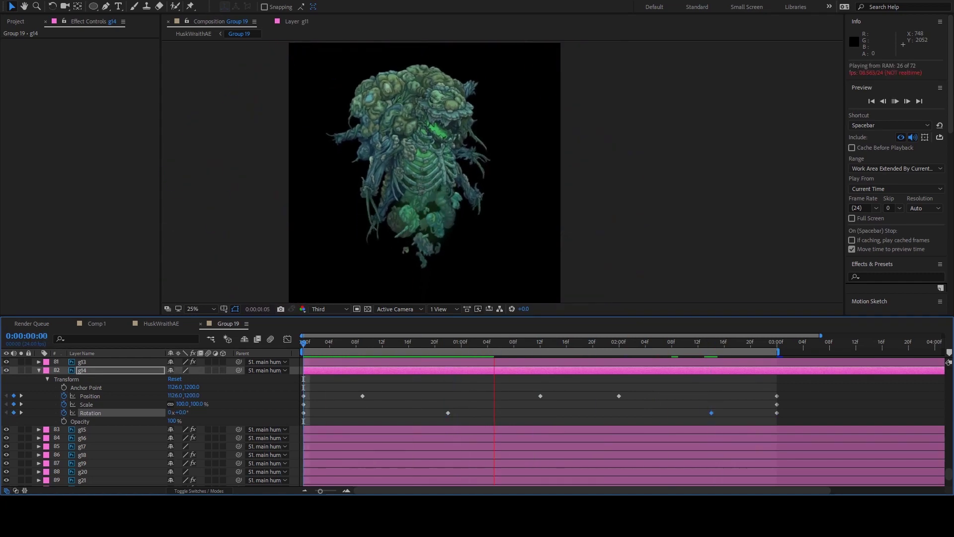
pyautogui.press('space')
pyautogui.press('j')
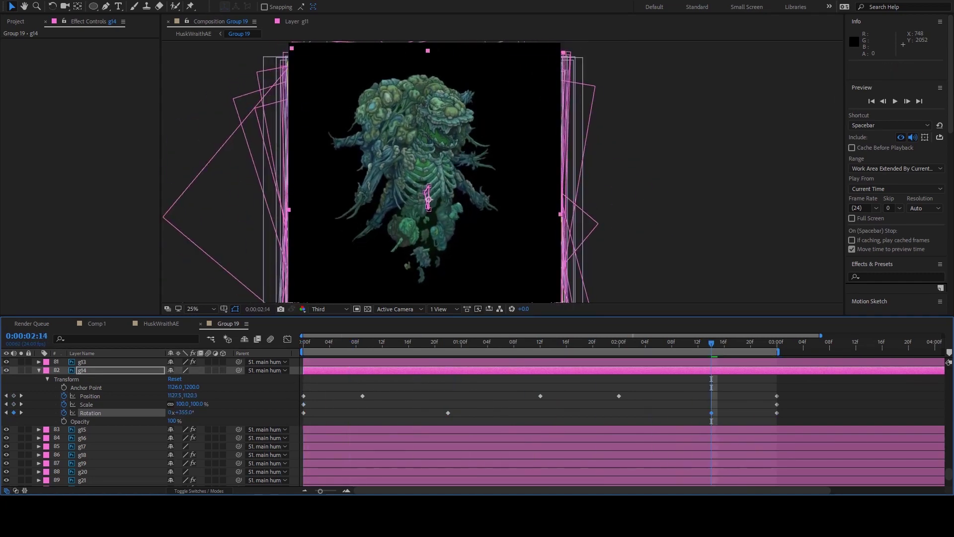
pyautogui.press('j')
pyautogui.press('j')
pyautogui.press('j')
pyautogui.press('space')
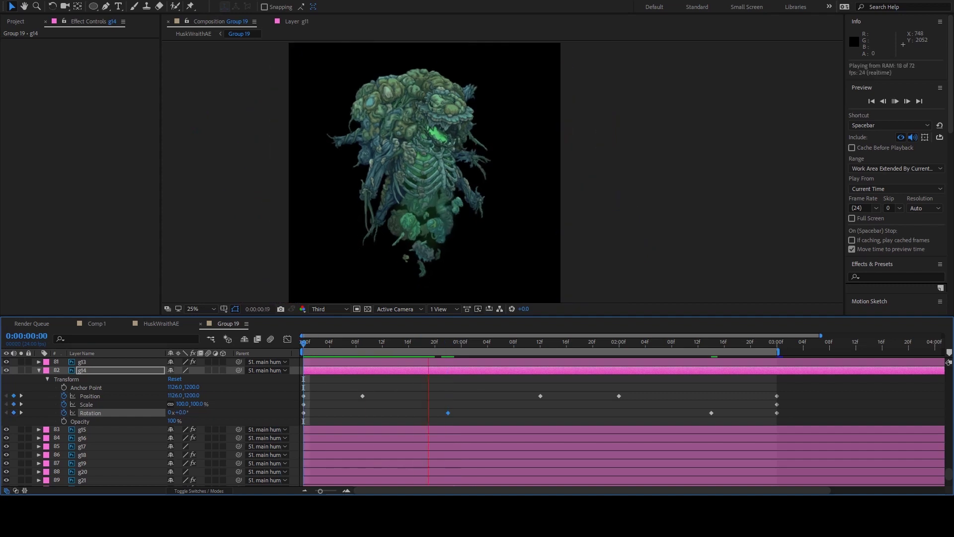
pyautogui.press('space')
pyautogui.hotkey('ctrl', 'Down')
# Step: Add a Position keyframe to g15 at 1:07 and preview
pyautogui.press('u')
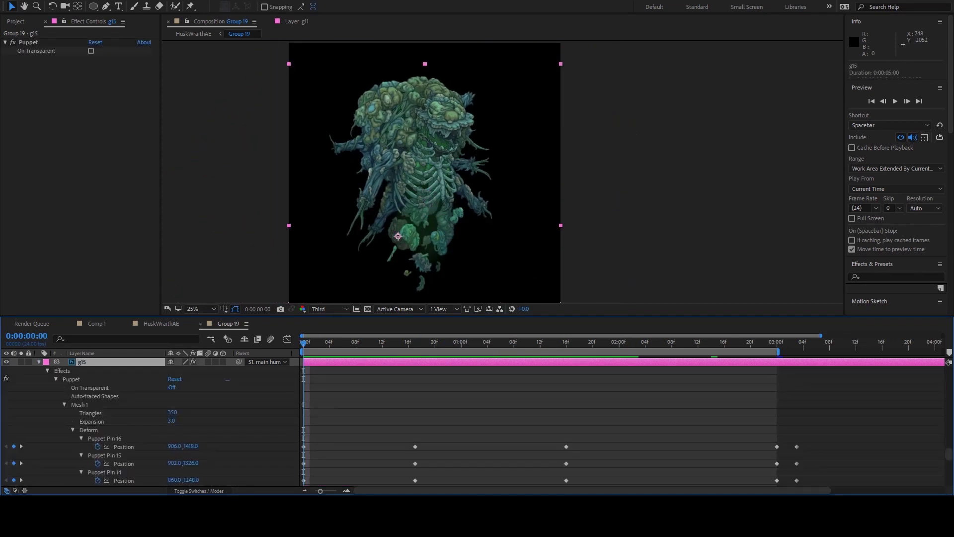
pyautogui.hotkey('shift', 'pagedown')
pyautogui.hotkey('shift', 'pagedown')
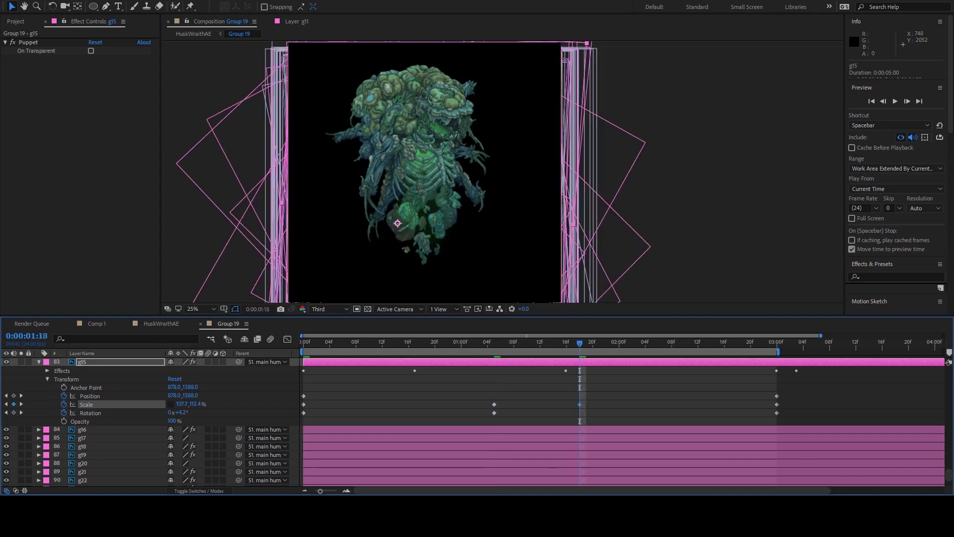
pyautogui.press('pageup')
pyautogui.press('pageup')
pyautogui.press('pageup')
pyautogui.hotkey('alt', 'shift', 'p')
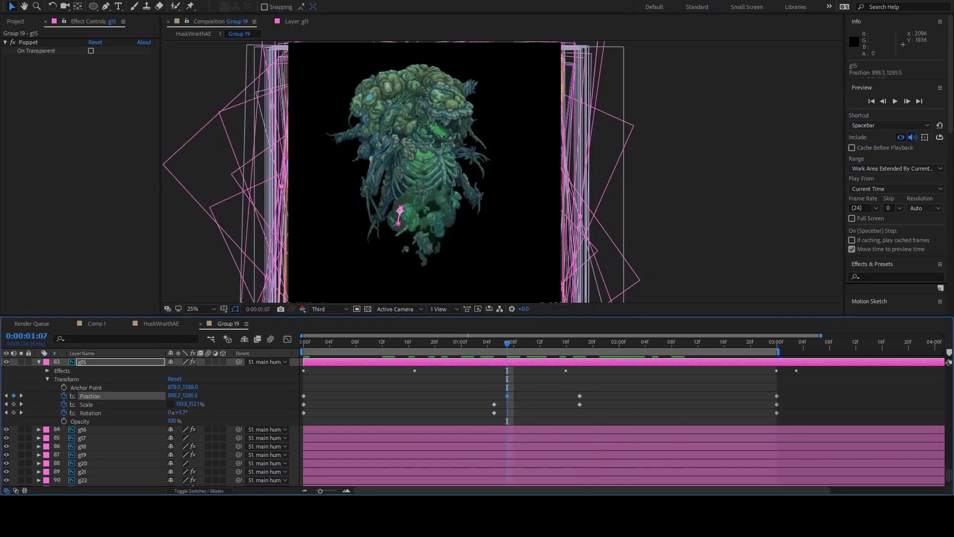
pyautogui.press('space')
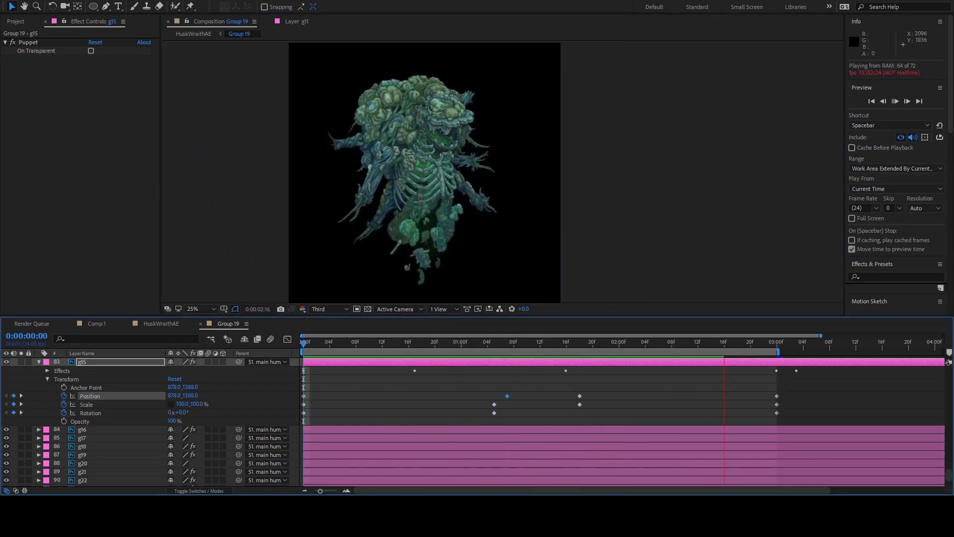
pyautogui.press('space')
# Step: Recheck g14's Rotation keyframe at 2:14 in preview
pyautogui.hotkey('ctrl', 'Up')
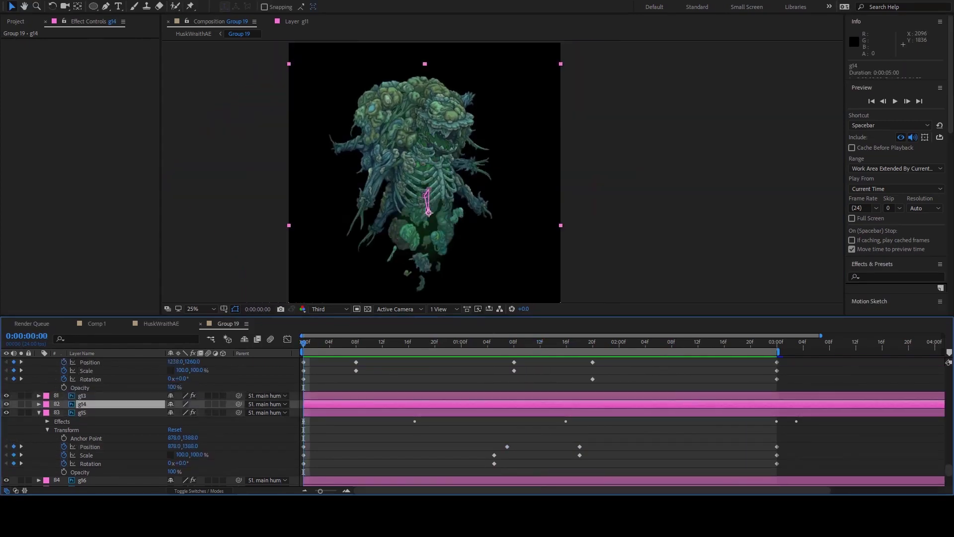
pyautogui.click(712, 341)
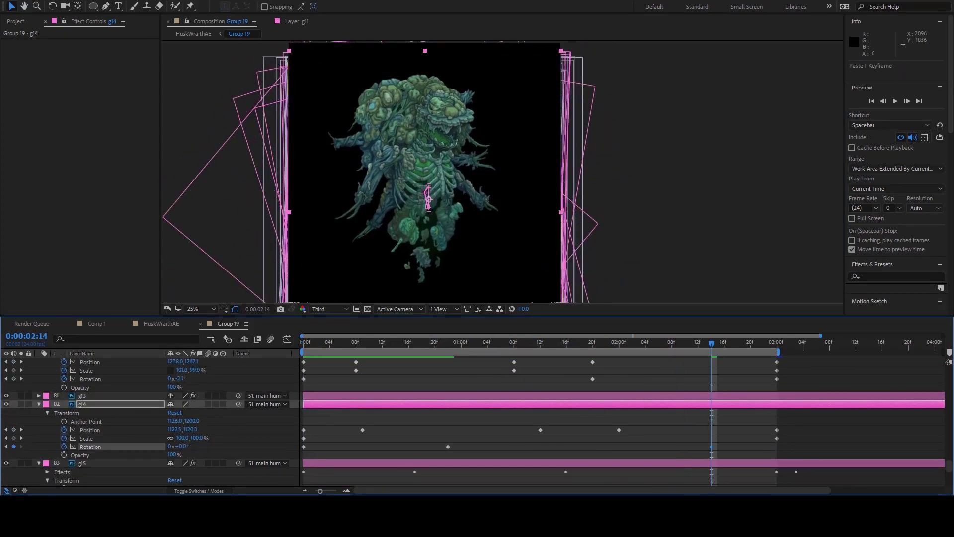
pyautogui.press('space')
pyautogui.press('space')
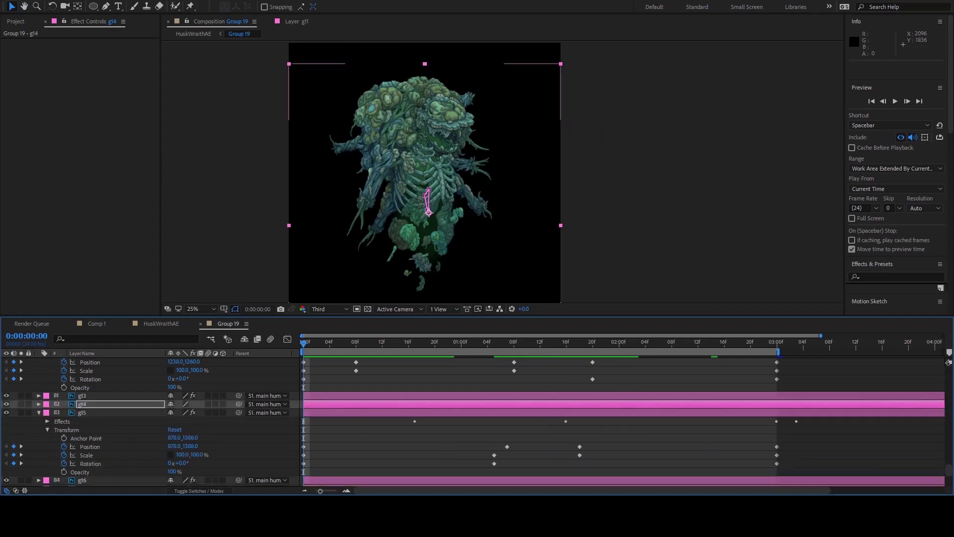
pyautogui.hotkey('ctrl', 'Down')
pyautogui.hotkey('ctrl', 'Down')
pyautogui.press('space')
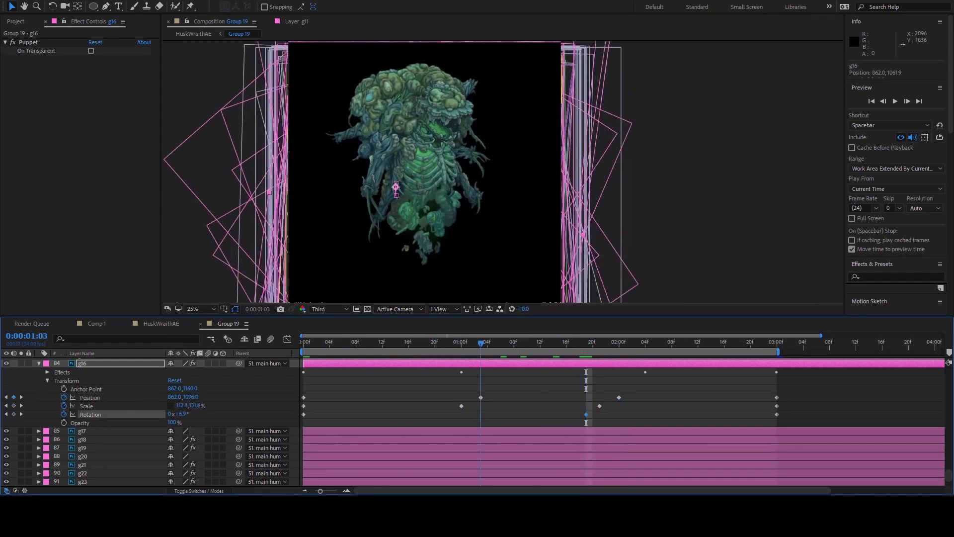
# Step: Select g17's Position property at 1:13
pyautogui.hotkey('ctrl', 'Down')
pyautogui.click(47, 397)
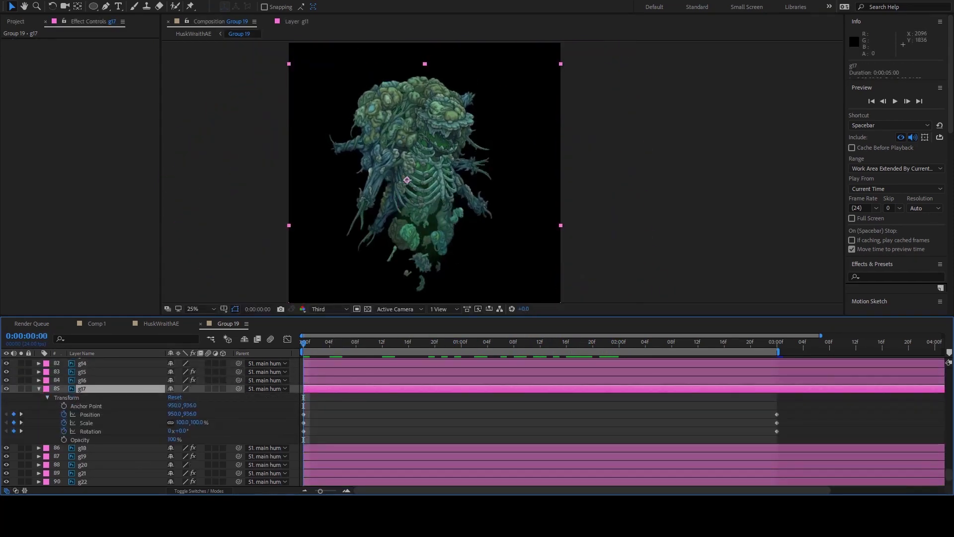
pyautogui.click(547, 342)
pyautogui.click(90, 414)
# Step: Paste two Position keyframes onto g18 at 1:03
pyautogui.hotkey('ctrl', 'Down')
pyautogui.press('Home')
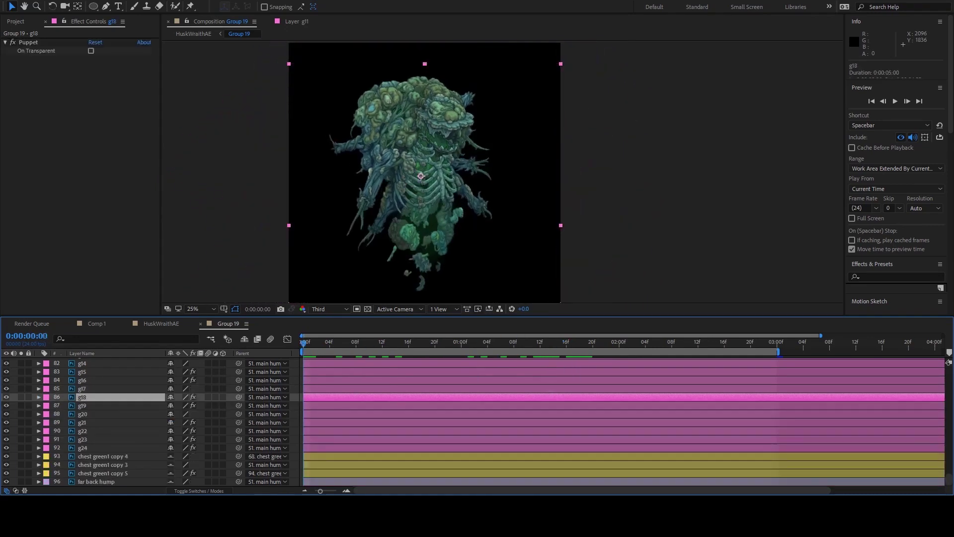
pyautogui.press('u')
pyautogui.press('u')
pyautogui.click(47, 397)
pyautogui.click(481, 342)
pyautogui.click(90, 414)
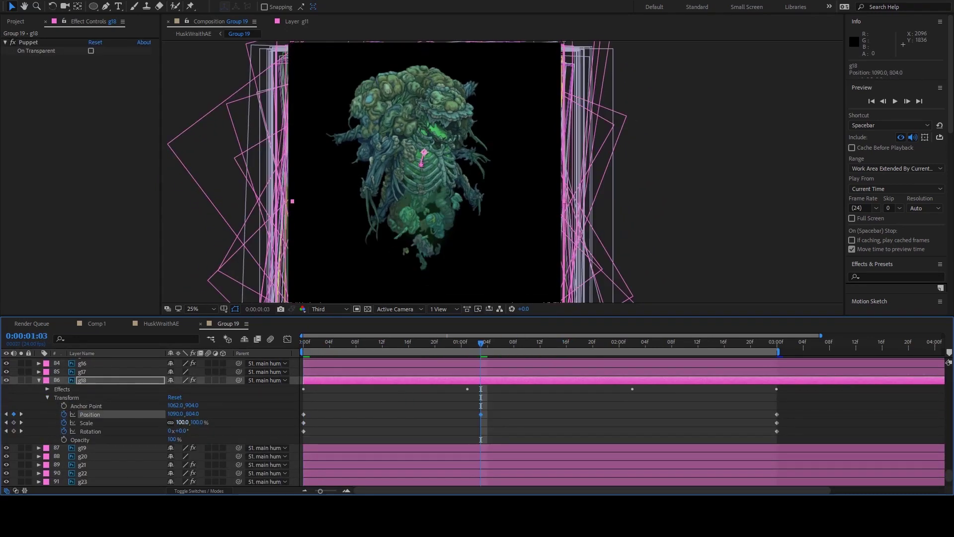
pyautogui.hotkey('ctrl', 'v')
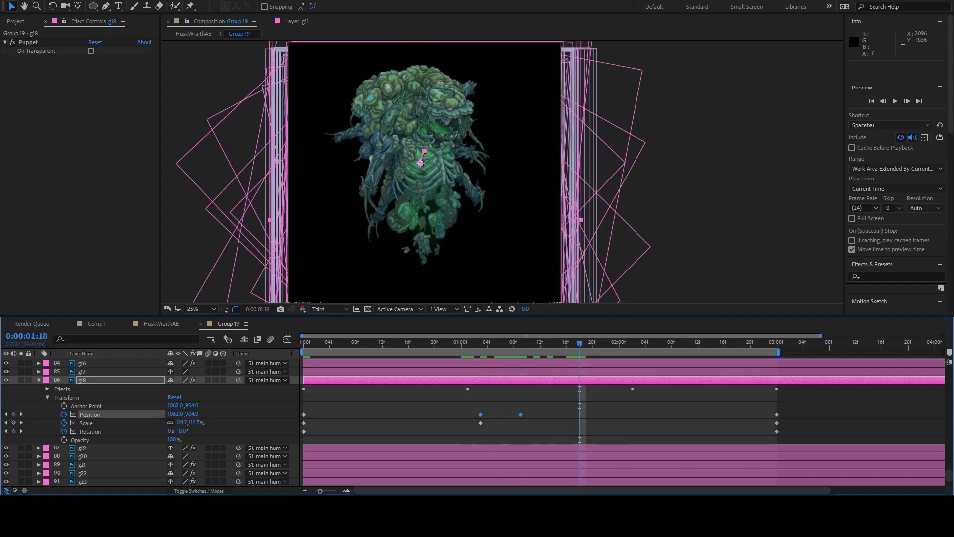
# Step: Inspect g19's keyframes around 0:18, then collapse its properties
pyautogui.press('u')
pyautogui.hotkey('ctrl', 'Down')
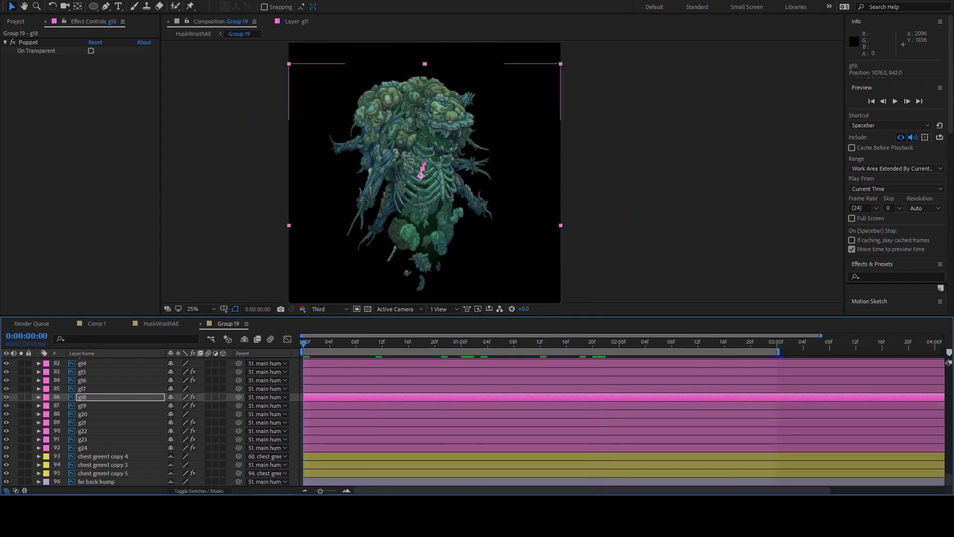
pyautogui.press('u')
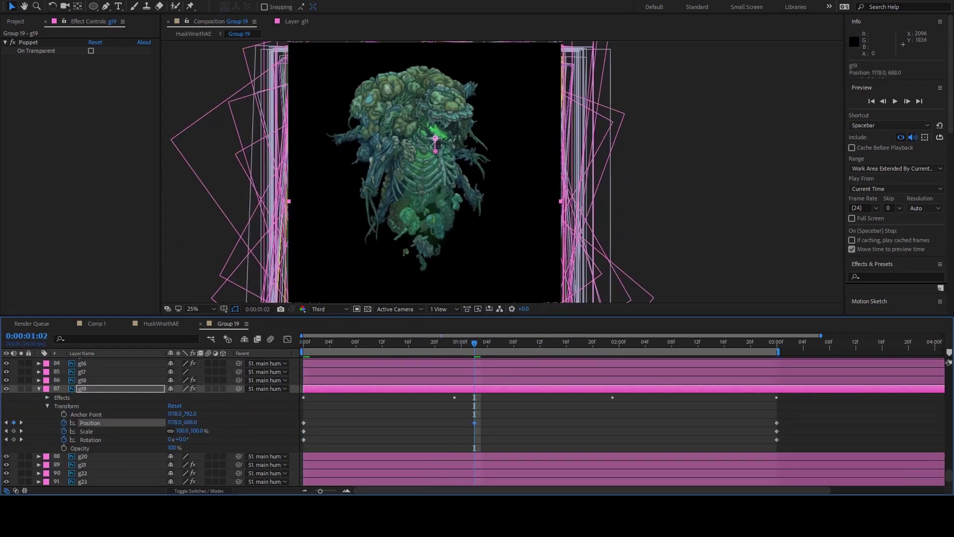
pyautogui.press('Home')
pyautogui.press('u')
# Step: Show g21's puppet pin keyframes and preview the animation
pyautogui.hotkey('ctrl', 'shift', 'a')
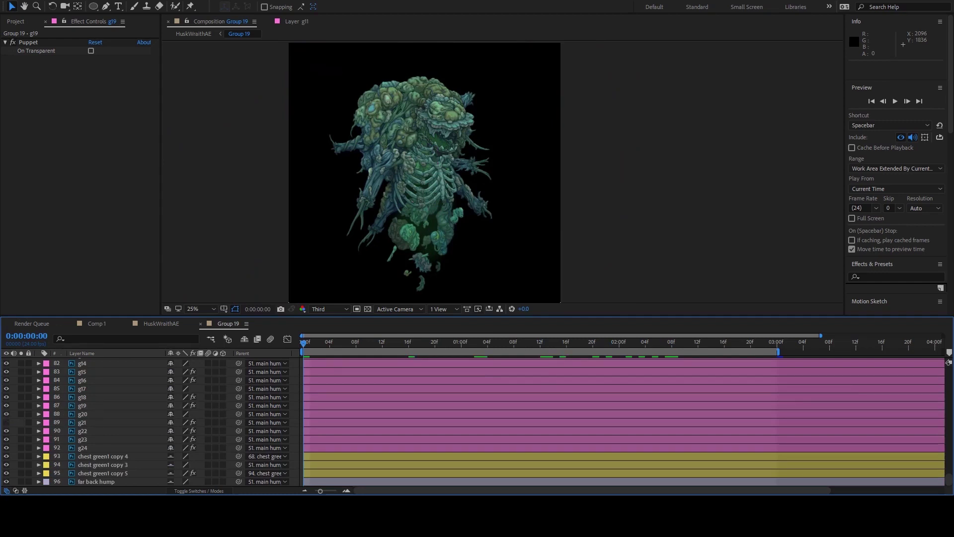
pyautogui.click(424, 188)
pyautogui.press('u')
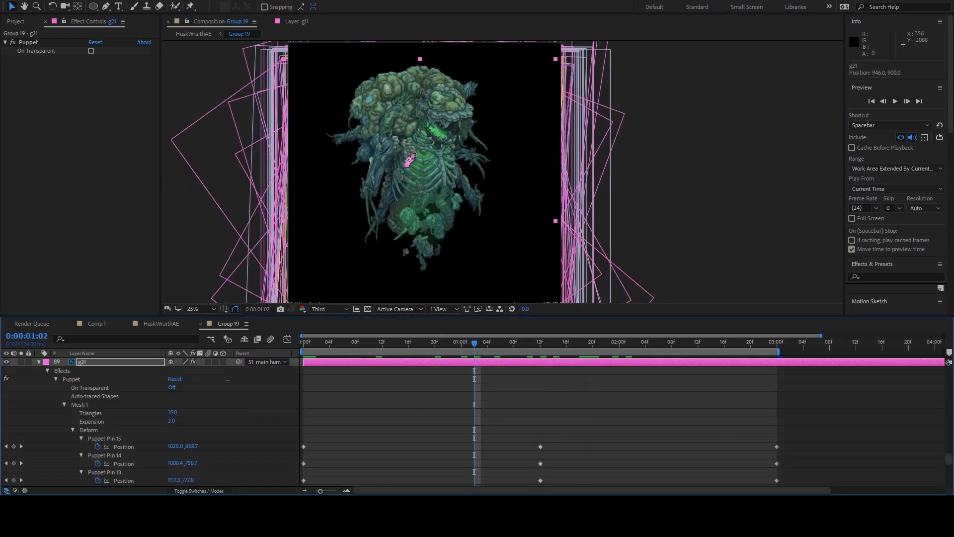
pyautogui.press('space')
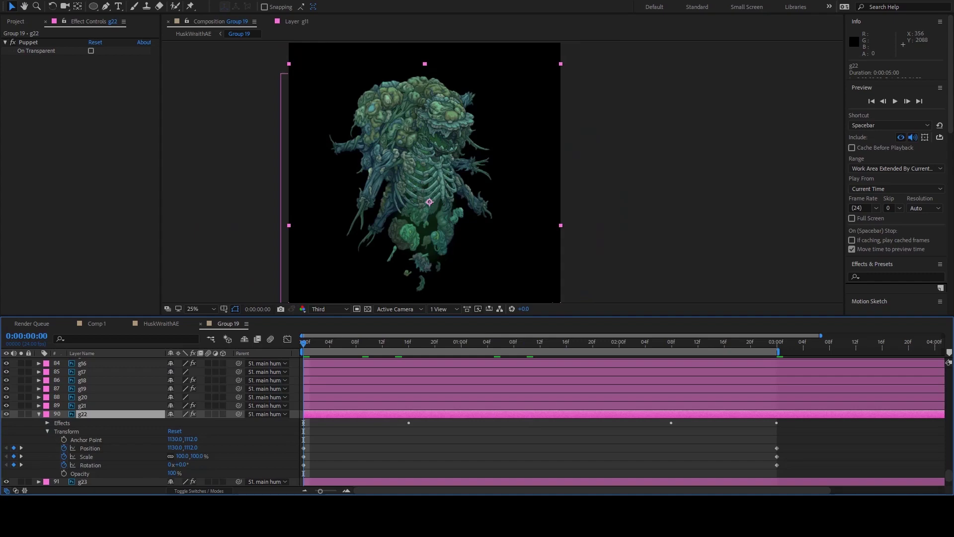
# Step: Preview the animation and add two Position keyframes to layer g22
pyautogui.press('space')
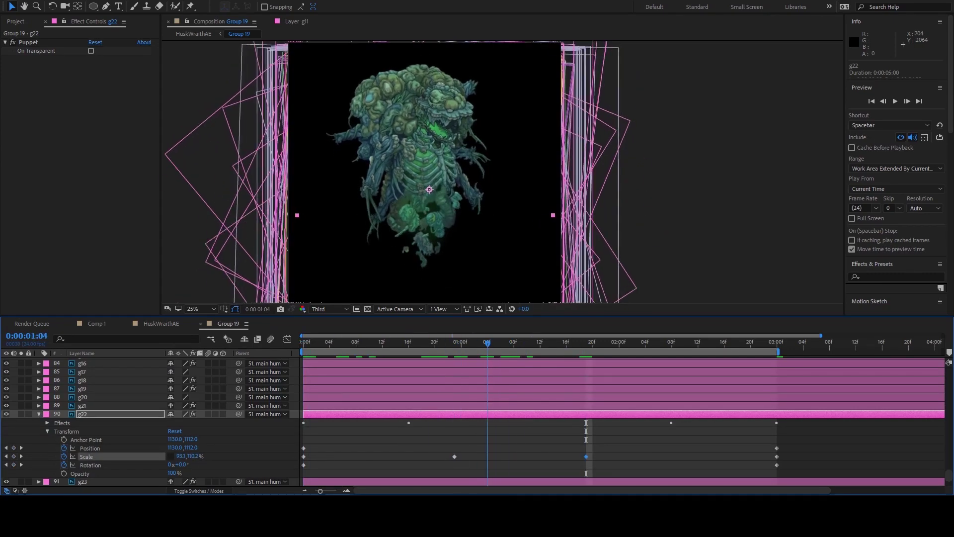
pyautogui.hotkey('alt', 'shift', 'p')
pyautogui.press('space')
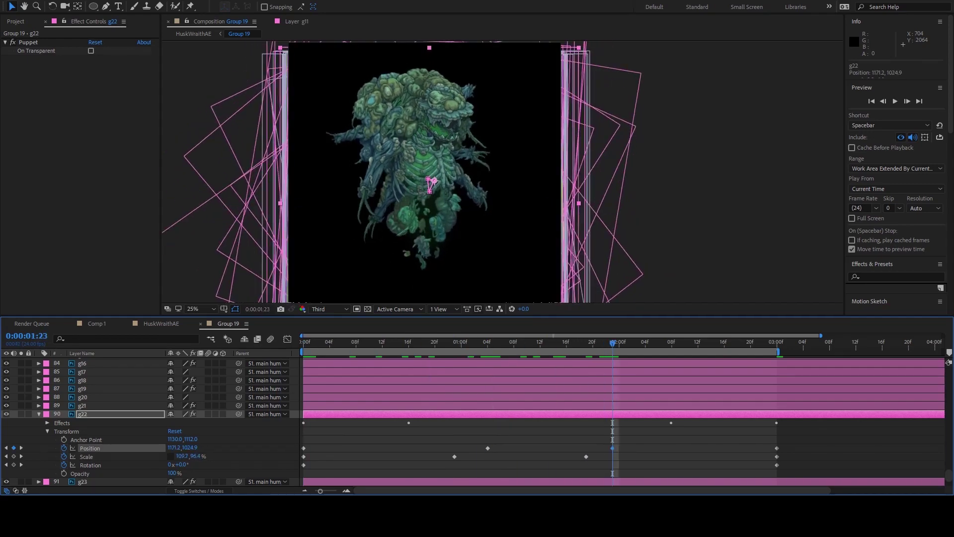
pyautogui.hotkey('alt', 'shift', 'p')
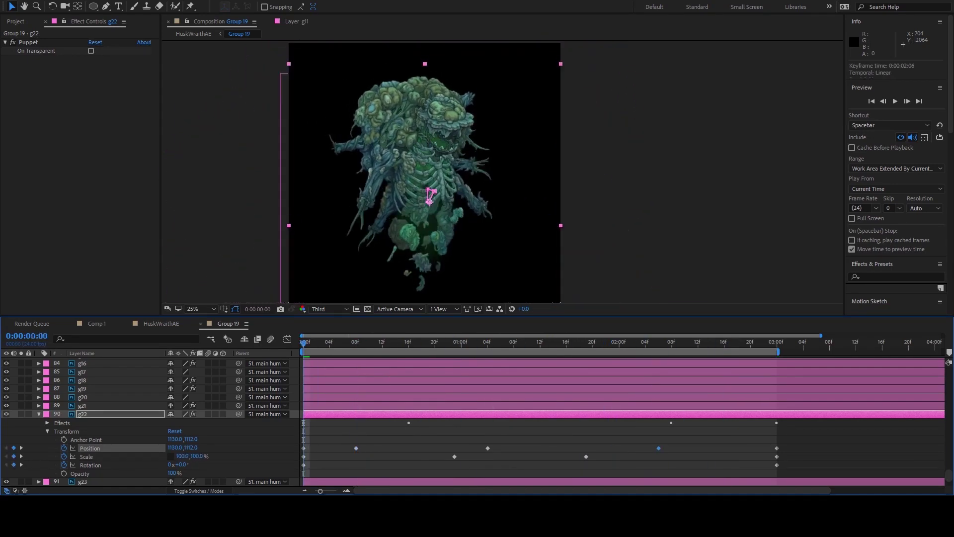
# Step: On g23, add a Scale keyframe and nudge it up-left for a Position key at 2 seconds
pyautogui.hotkey('ctrl', 'Down')
pyautogui.press('space')
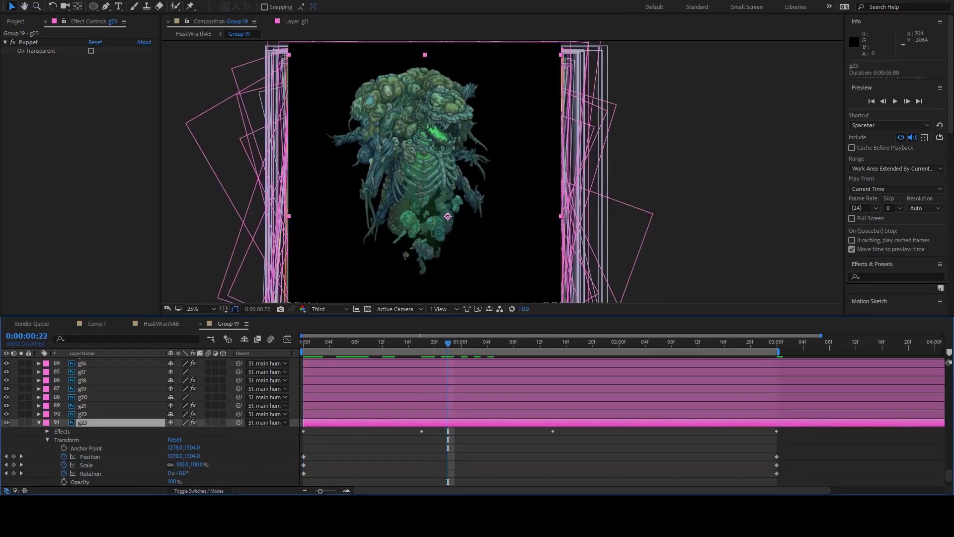
pyautogui.scroll(-3)
pyautogui.hotkey('alt', 'shift', 's')
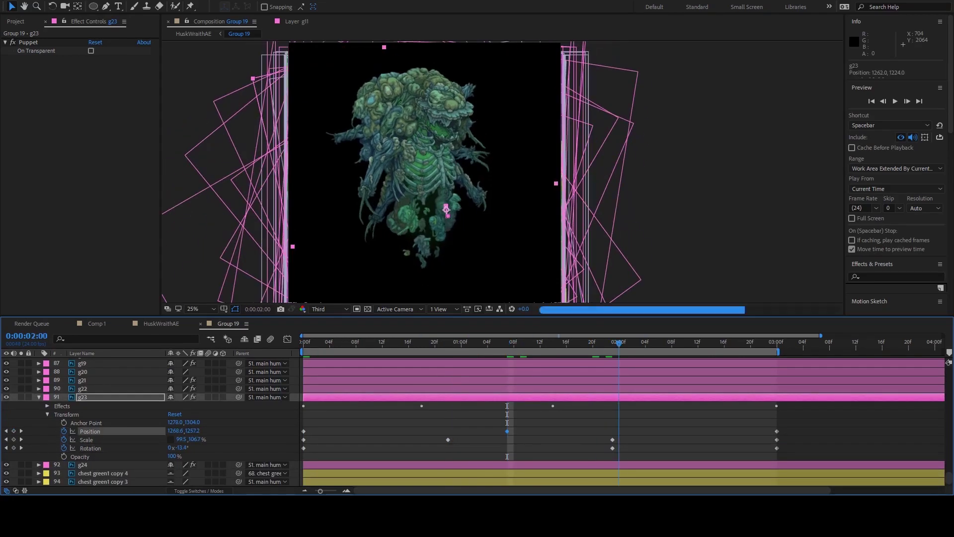
pyautogui.moveTo(448, 215); pyautogui.dragTo(444, 206)
# Step: Preview the motion and inspect the g21 and g18 keyframes
pyautogui.press('space')
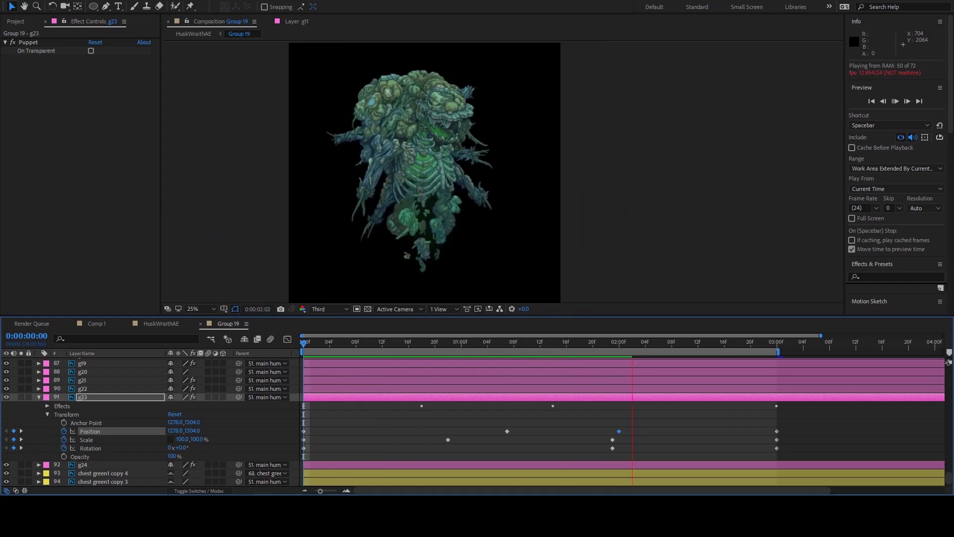
pyautogui.press('space')
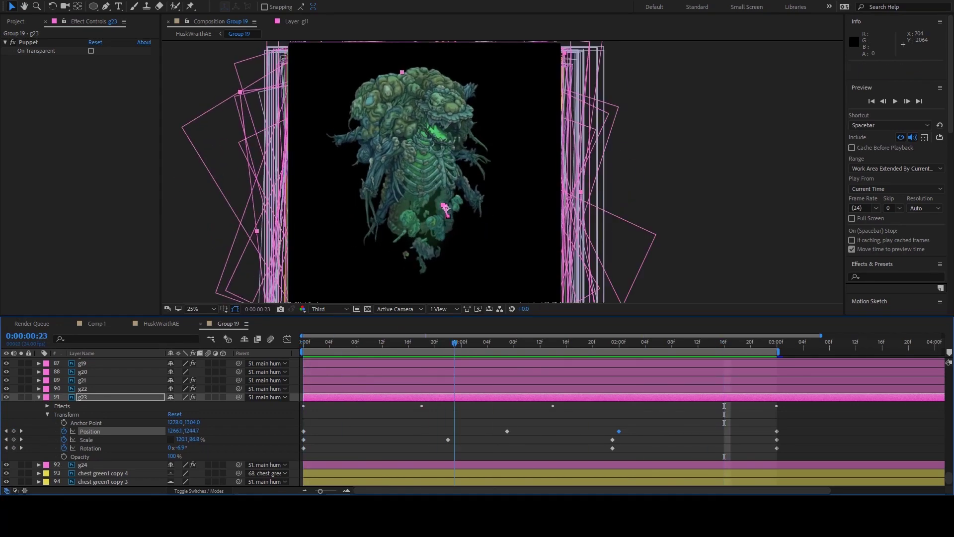
pyautogui.click(411, 157)
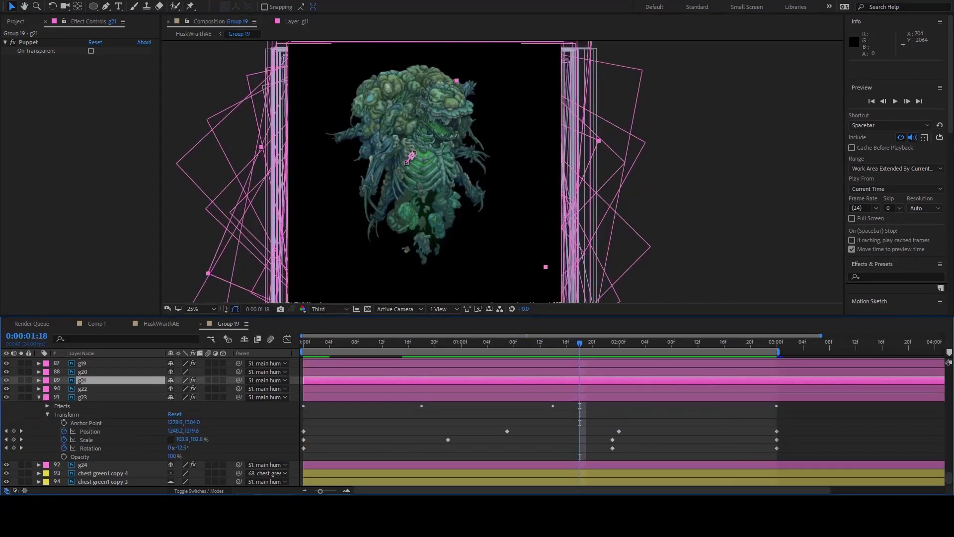
pyautogui.hotkey('ctrl', 'Up')
pyautogui.hotkey('ctrl', 'Up')
pyautogui.hotkey('ctrl', 'Up')
pyautogui.press('j')
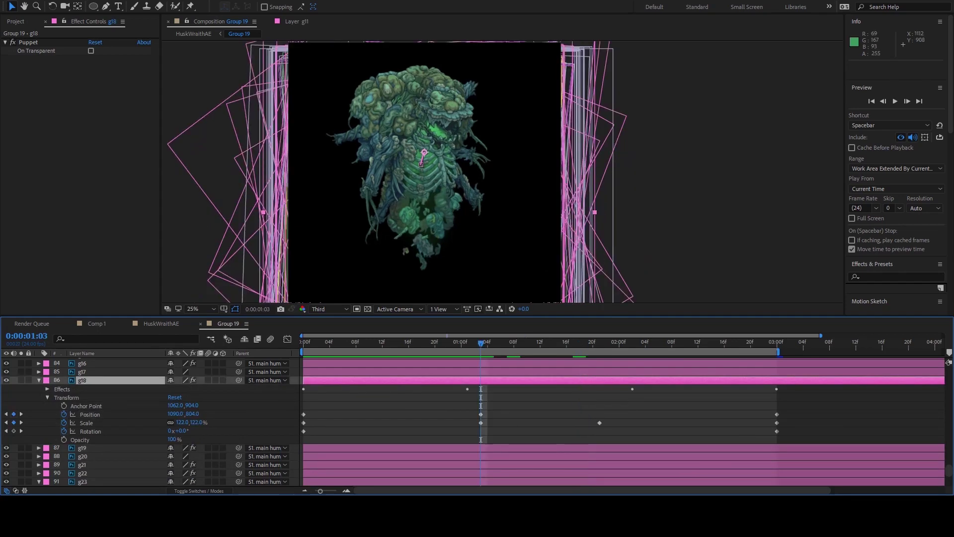
pyautogui.click(599, 422)
# Step: Replay from the start, review g21's keyframes, then collapse g21 and g23 properties
pyautogui.press('Home')
pyautogui.press('space')
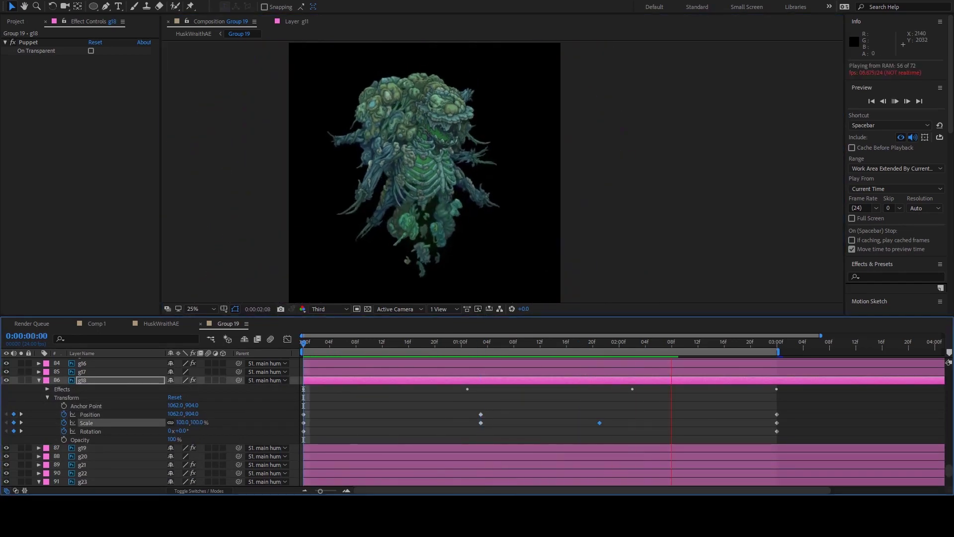
pyautogui.press('space')
pyautogui.click(412, 155)
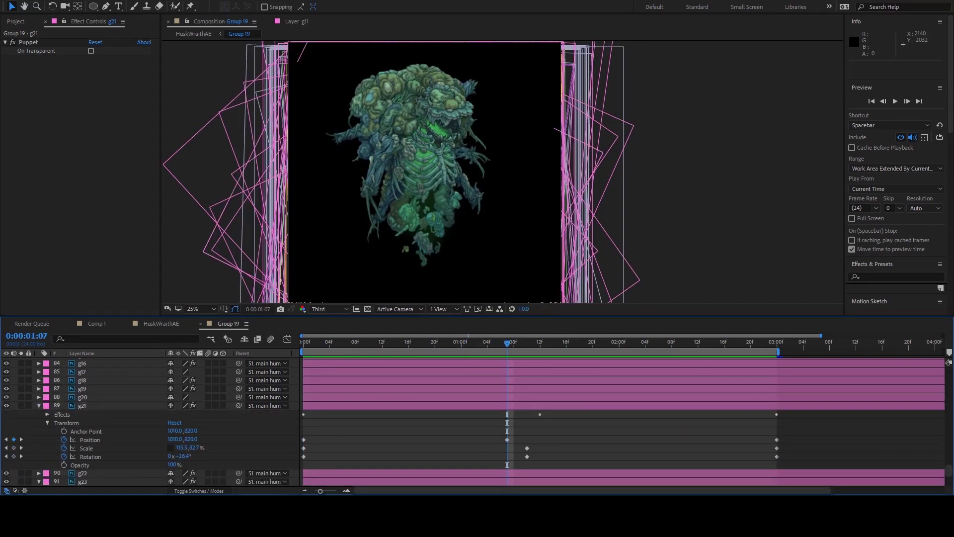
pyautogui.press('Home')
pyautogui.hotkey('ctrl', 'Left')
pyautogui.hotkey('ctrl', '`')
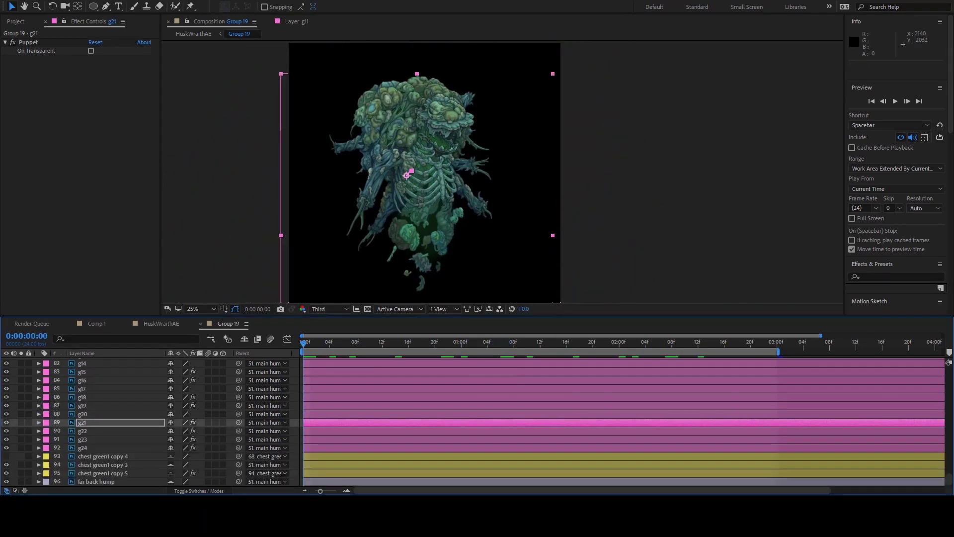
pyautogui.press('space')
# Step: Reveal g24's keyframed transform properties and preview its motion from the start
pyautogui.hotkey('ctrl', 'Down')
pyautogui.hotkey('ctrl', 'Down')
pyautogui.hotkey('ctrl', 'Down')
pyautogui.hotkey('ctrl', '`')
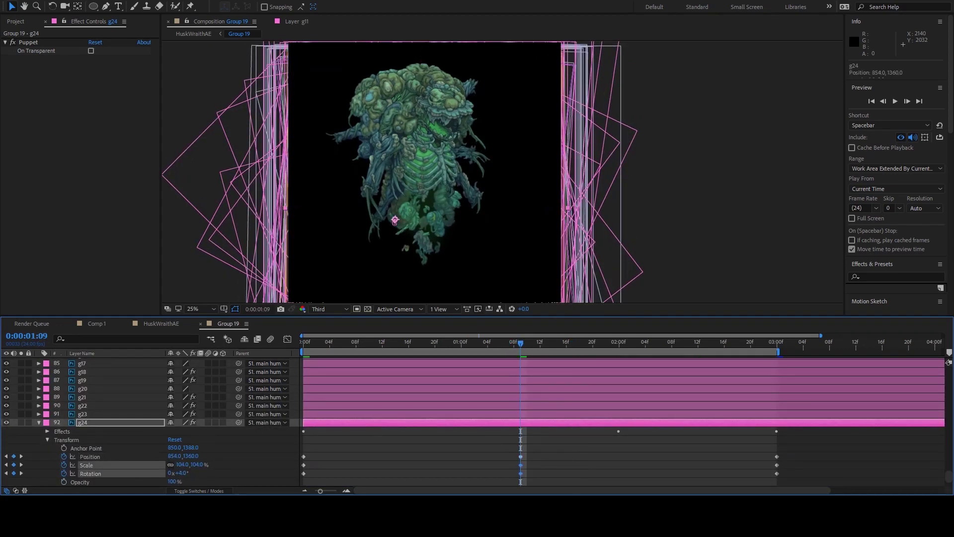
pyautogui.press('space')
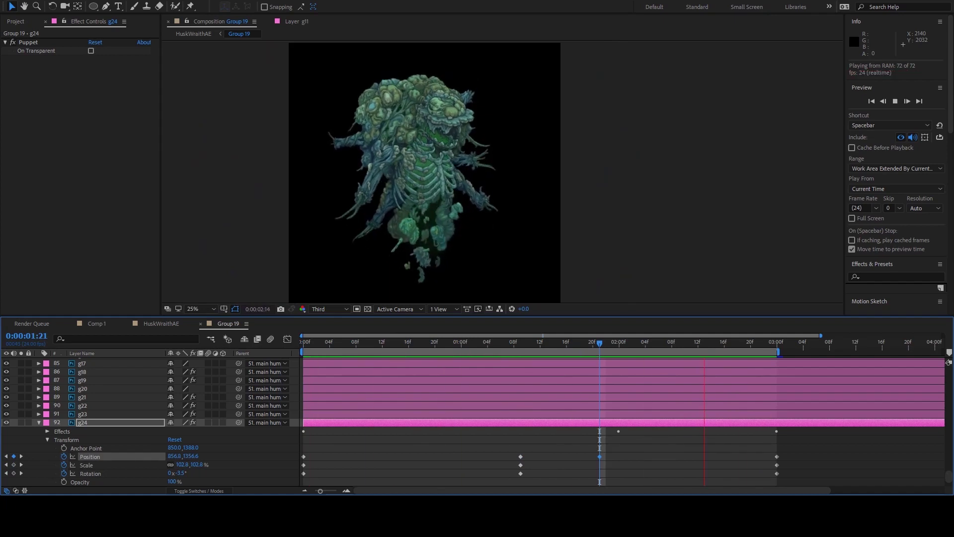
pyautogui.press('space')
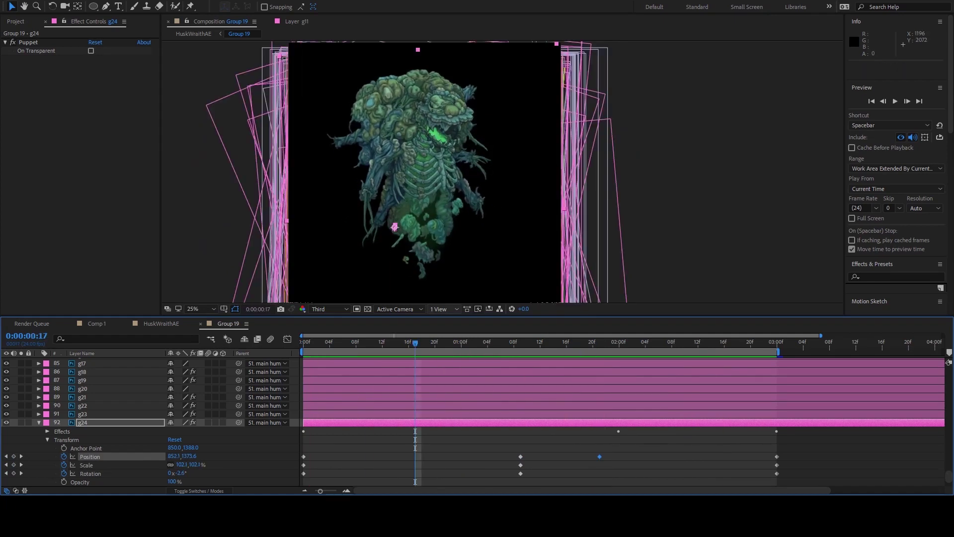
pyautogui.press('Home')
pyautogui.scroll(-3)
# Step: Collapse g24's properties and preview the animation in the HuskWraithAE comp
pyautogui.hotkey('ctrl', 'Down')
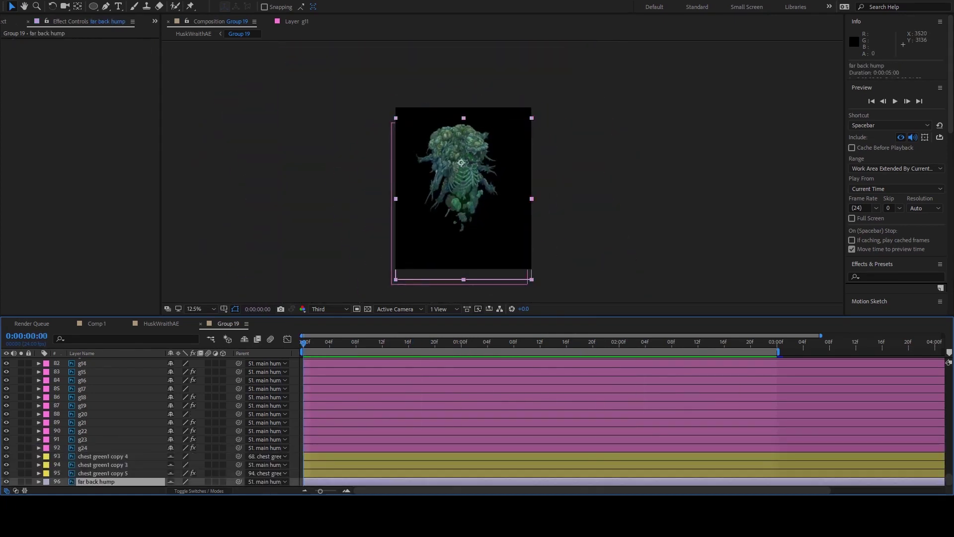
pyautogui.press('space')
pyautogui.scroll(3)
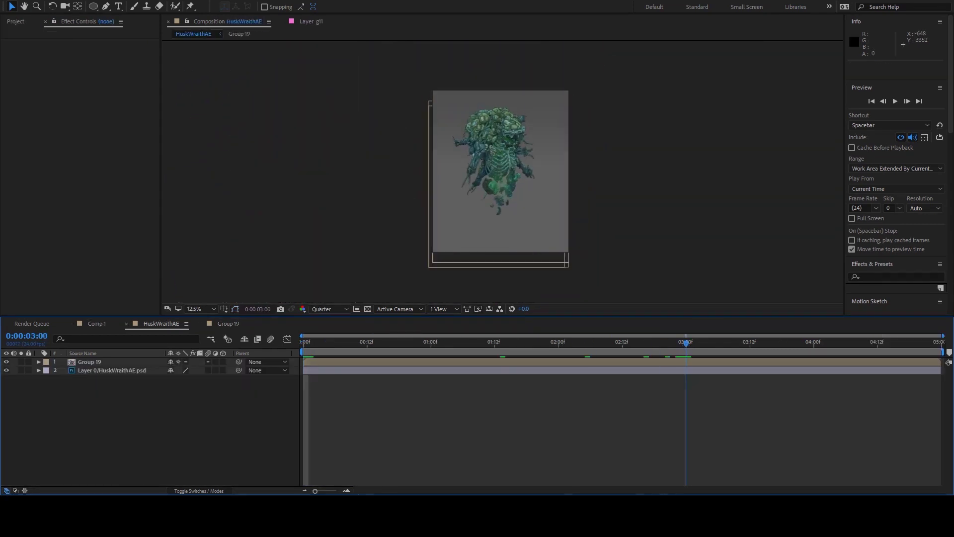
pyautogui.press('space')
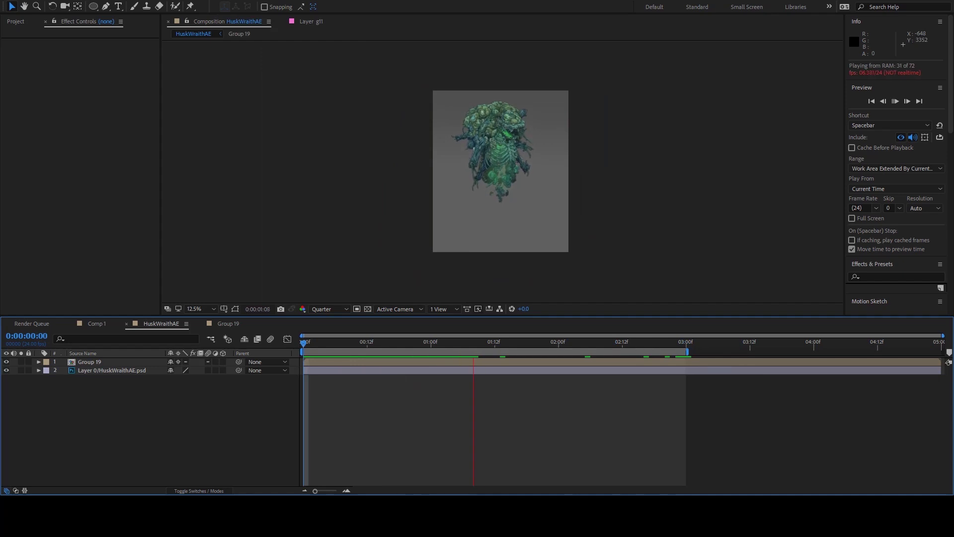
# Step: Paste a Group 19 copy on top and close a mask around the creature's upper body
pyautogui.hotkey('ctrl', 'v')
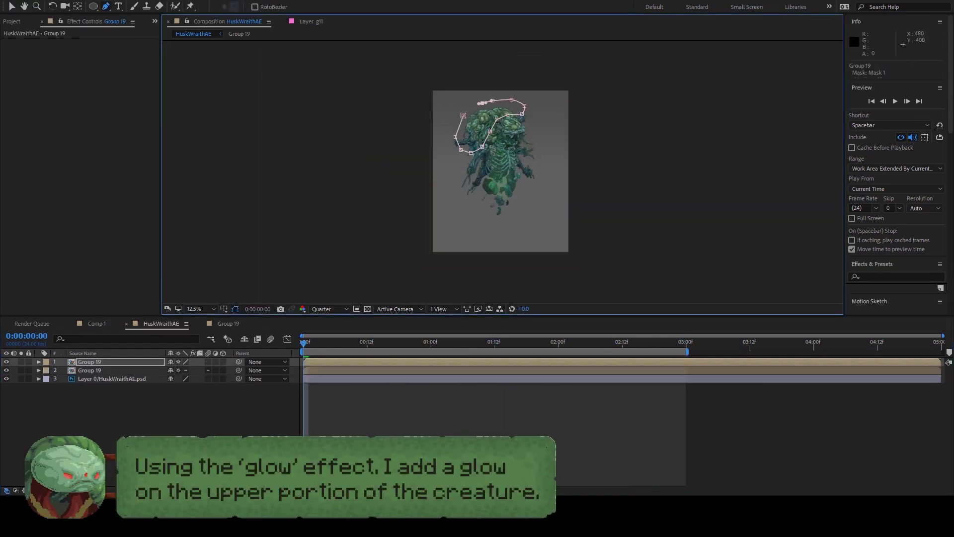
pyautogui.click(480, 103)
pyautogui.press('m')
pyautogui.press('m')
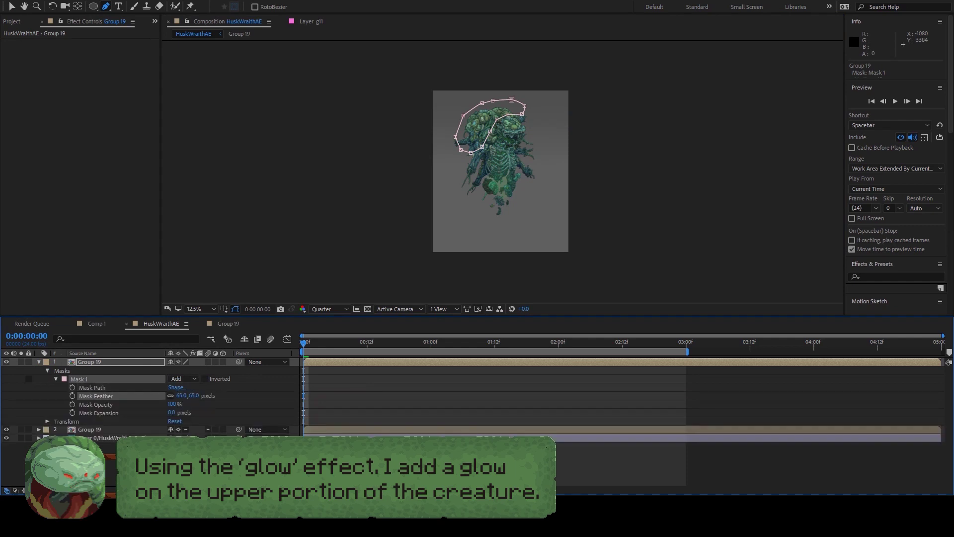
pyautogui.click(47, 370)
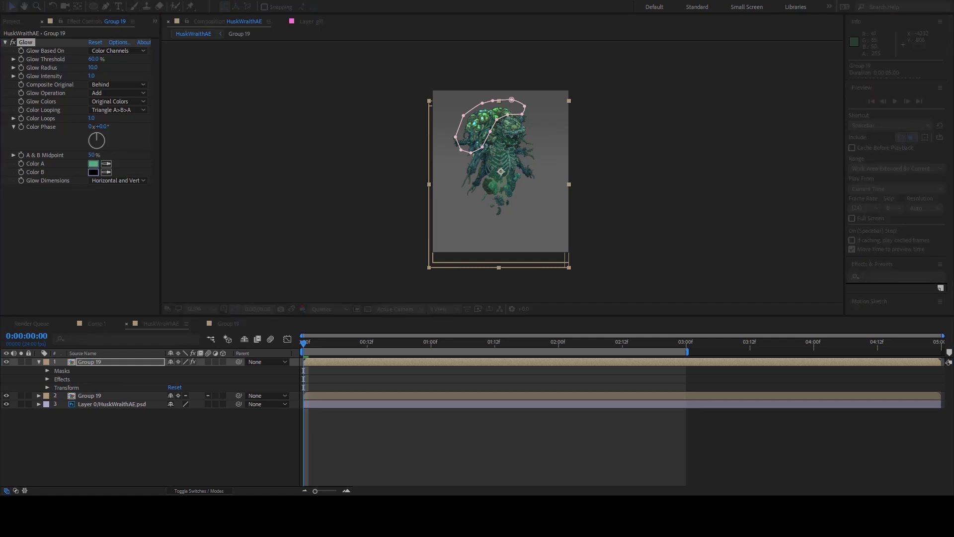
# Step: Tint the glow with a lighter green Color A and a teal-green Color B, previewing each change
pyautogui.press('Return')
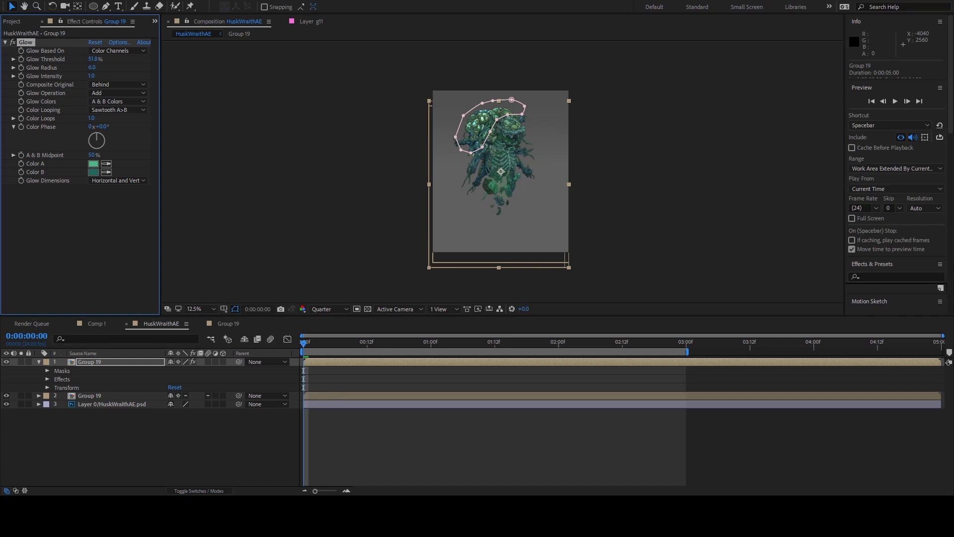
pyautogui.press('.')
pyautogui.press('space')
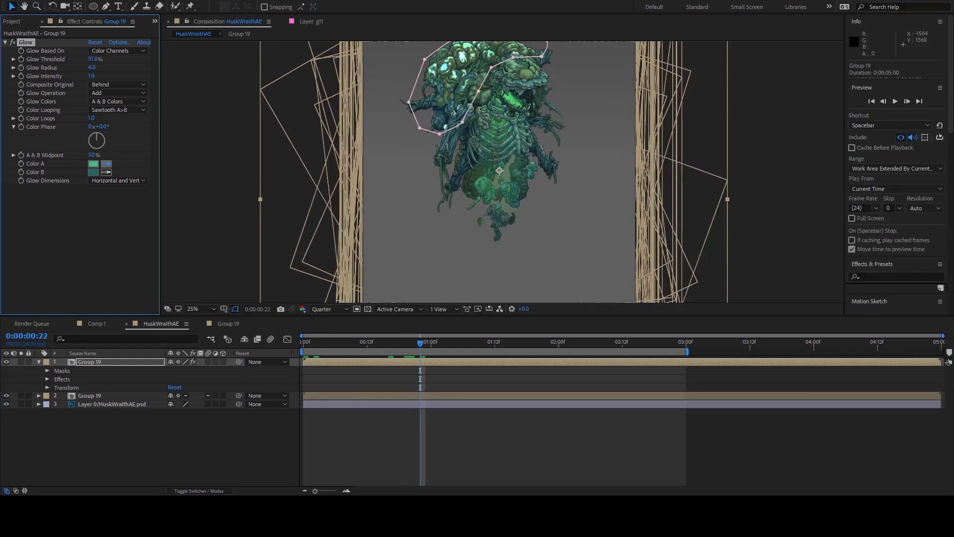
pyautogui.press('Return')
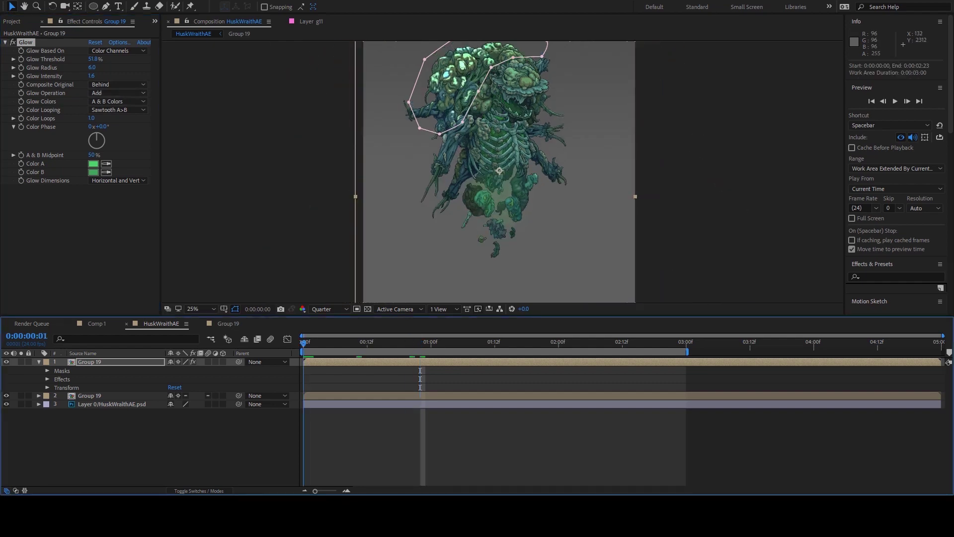
pyautogui.click(93, 163)
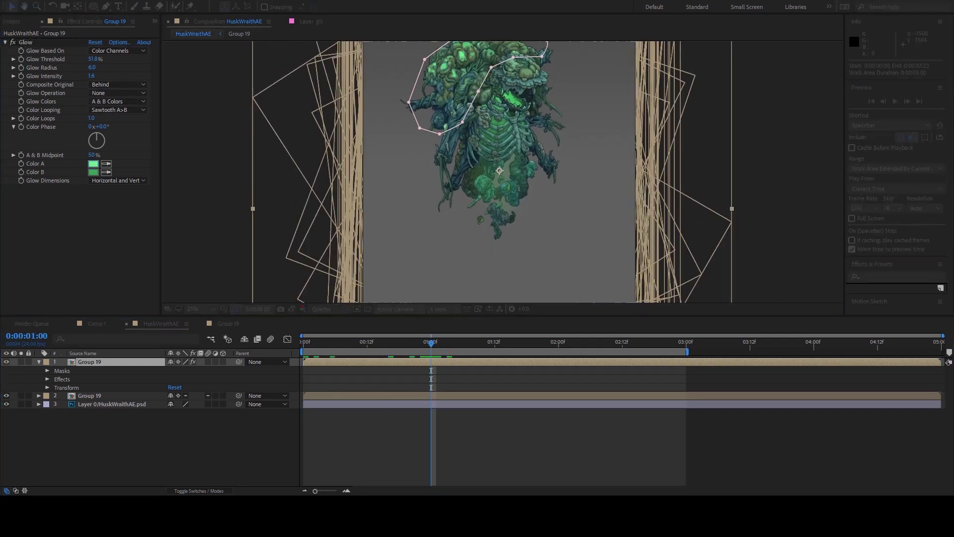
pyautogui.press('Return')
pyautogui.press('space')
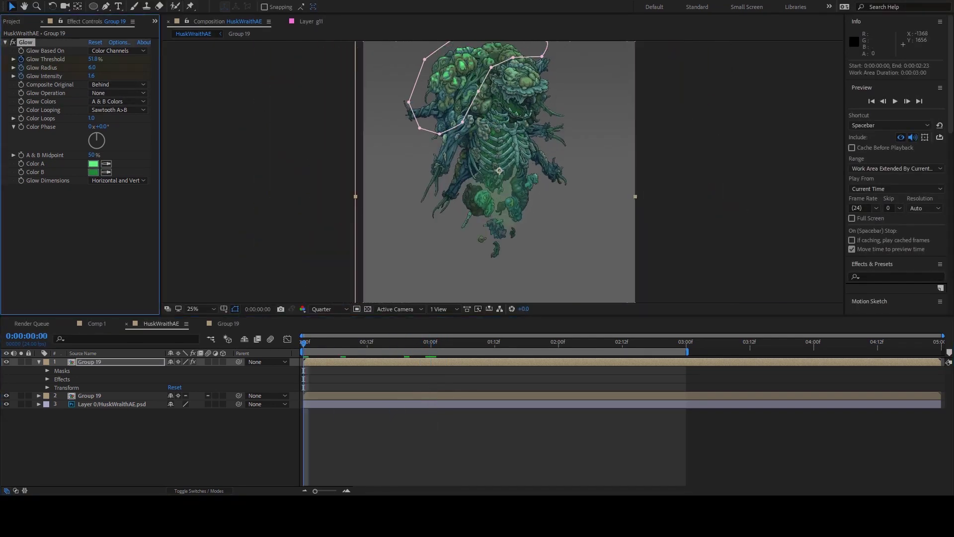
# Step: Raise the Glow Threshold, try then undo a Radius change, and preview the pulsing glow
pyautogui.moveTo(95, 59); pyautogui.dragTo(119, 58)
pyautogui.press('space')
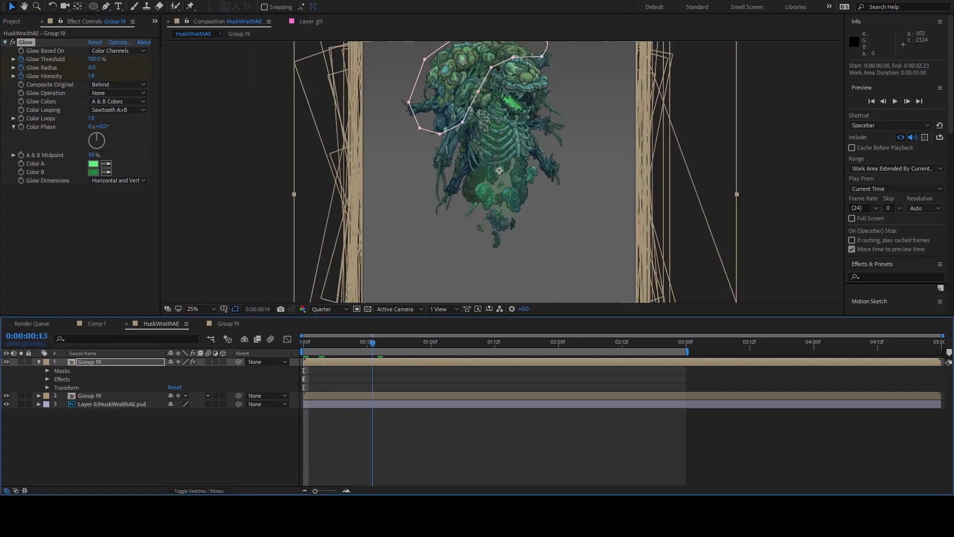
pyautogui.press('e')
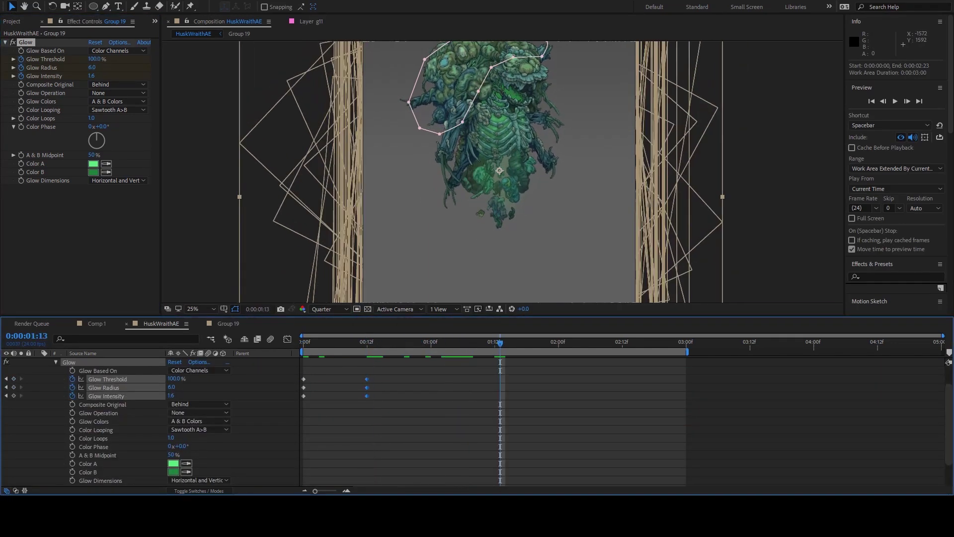
pyautogui.moveTo(171, 388); pyautogui.dragTo(159, 387)
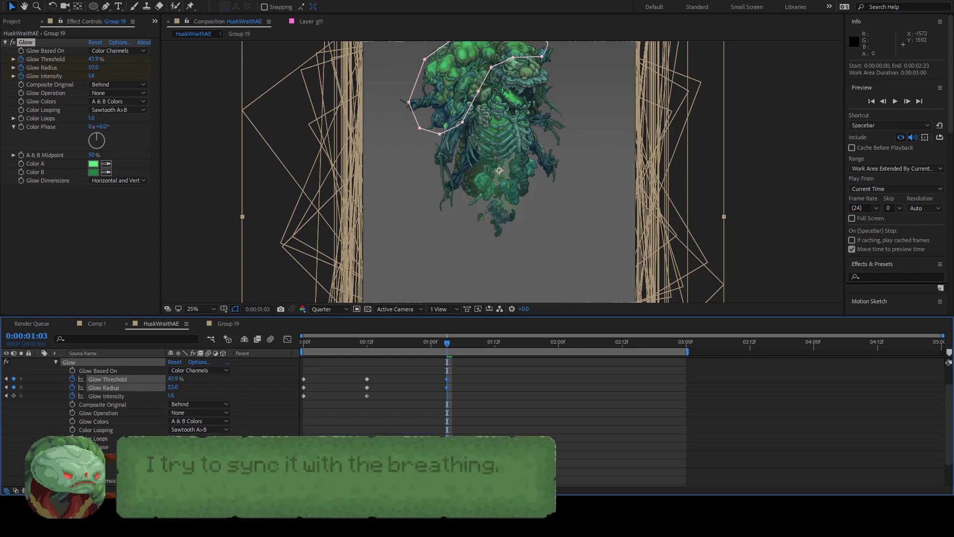
pyautogui.hotkey('ctrl', 'z')
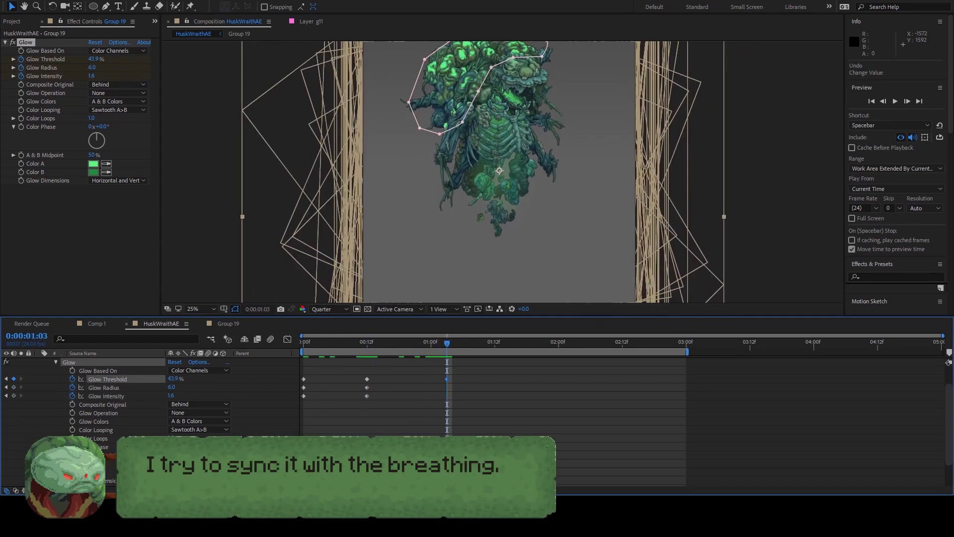
pyautogui.press('space')
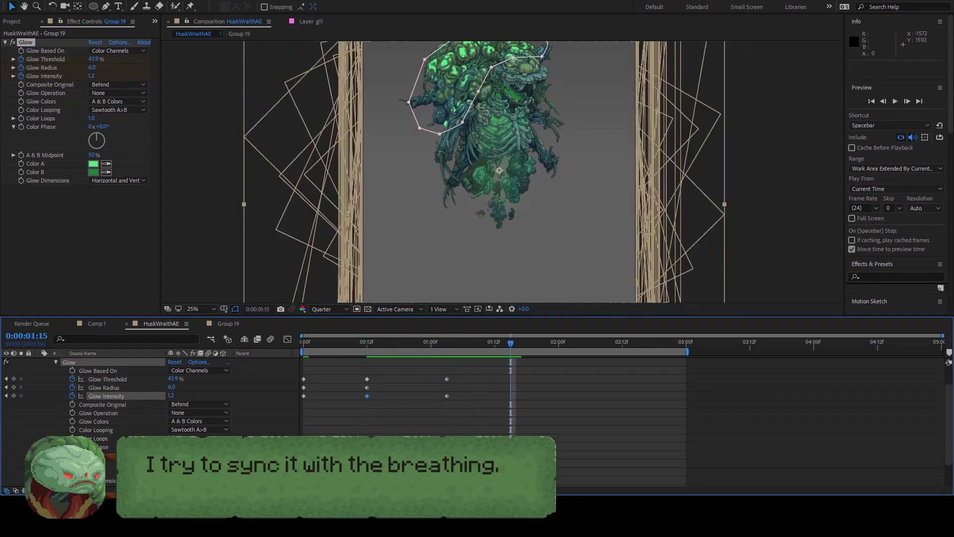
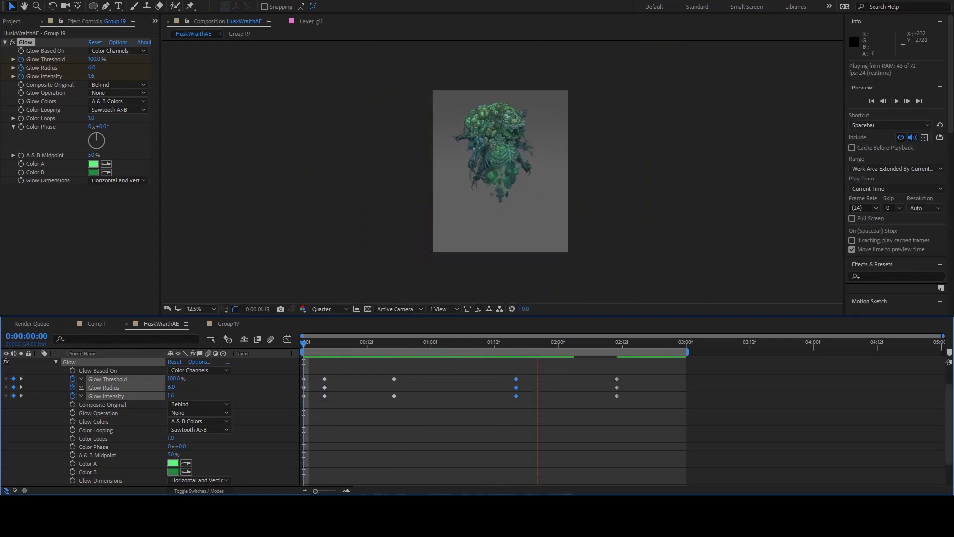
# Step: Preview the pulsing green glow on Group 19, stopping at 02:11
pyautogui.press('space')
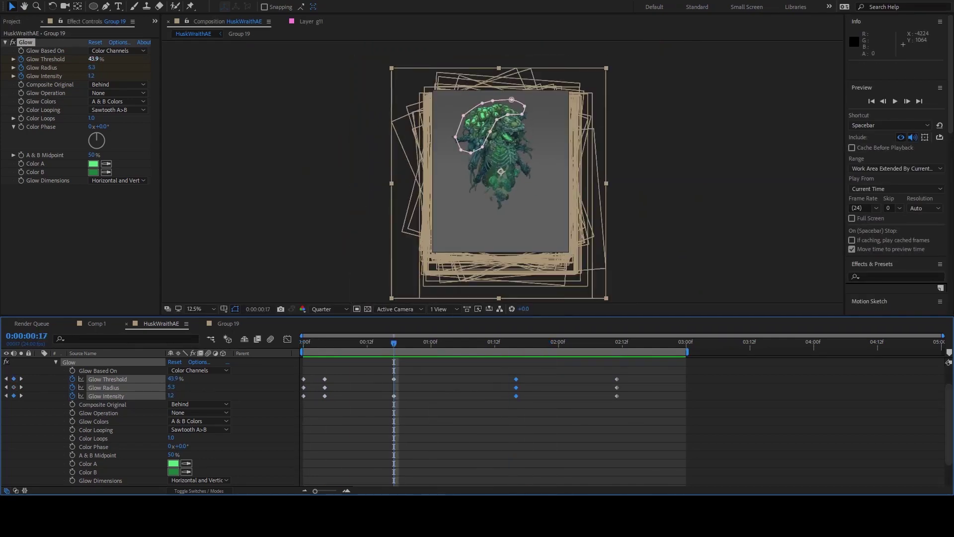
pyautogui.press('space')
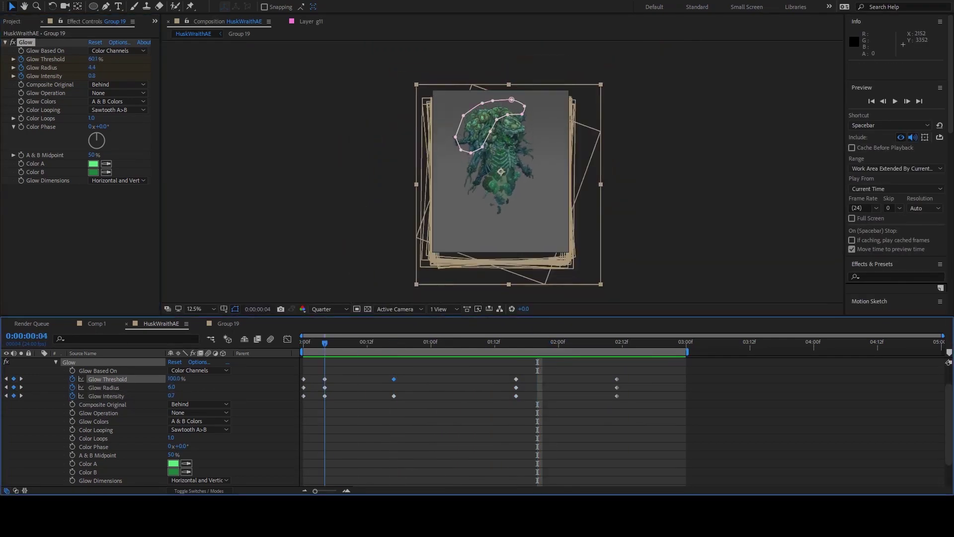
pyautogui.press('space')
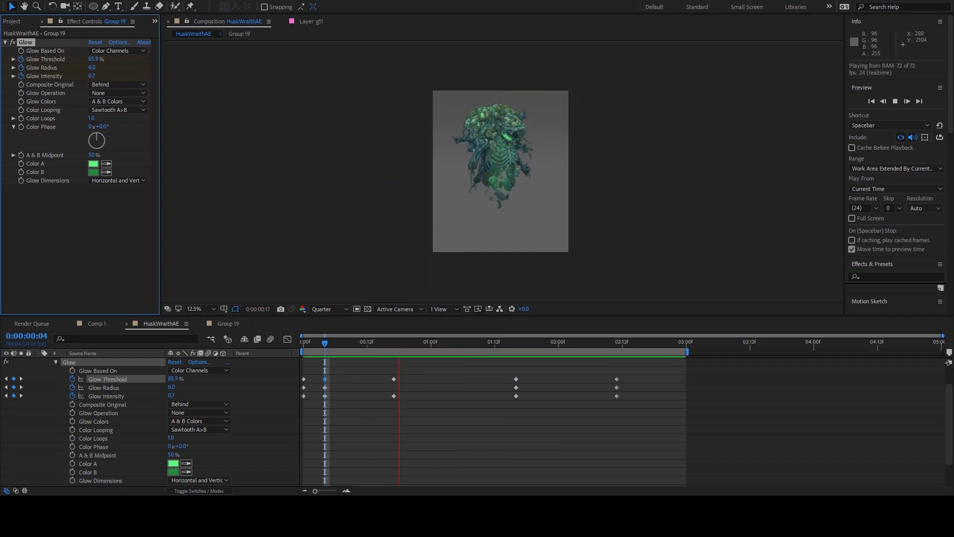
pyautogui.press('space')
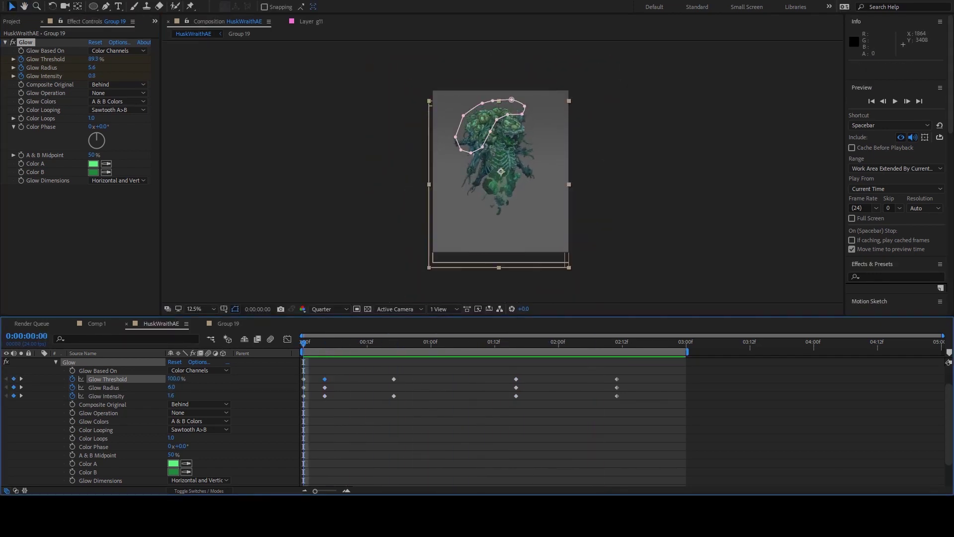
# Step: Turn the Glow's Color Phase to -94° and replay from the start
pyautogui.click(452, 342)
pyautogui.moveTo(102, 126); pyautogui.dragTo(79, 126)
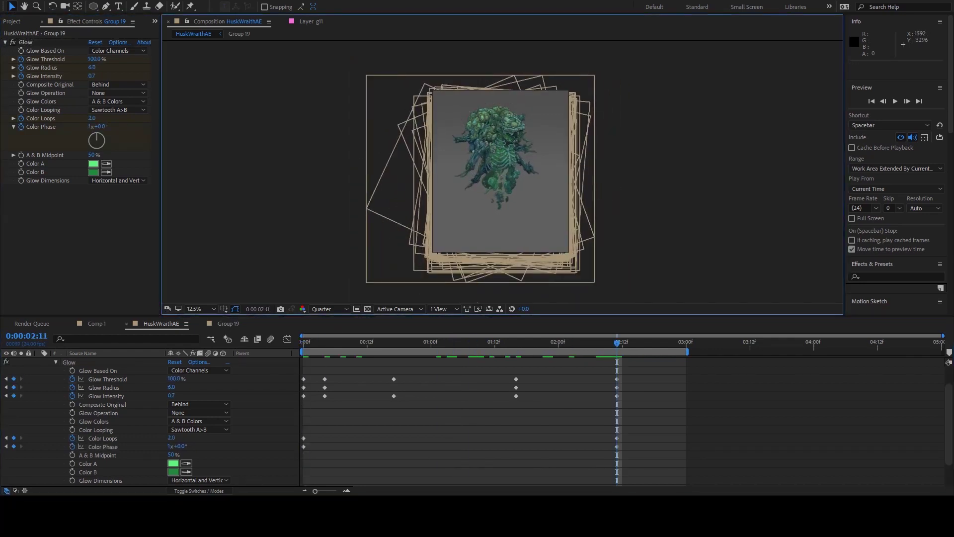
pyautogui.press('Home')
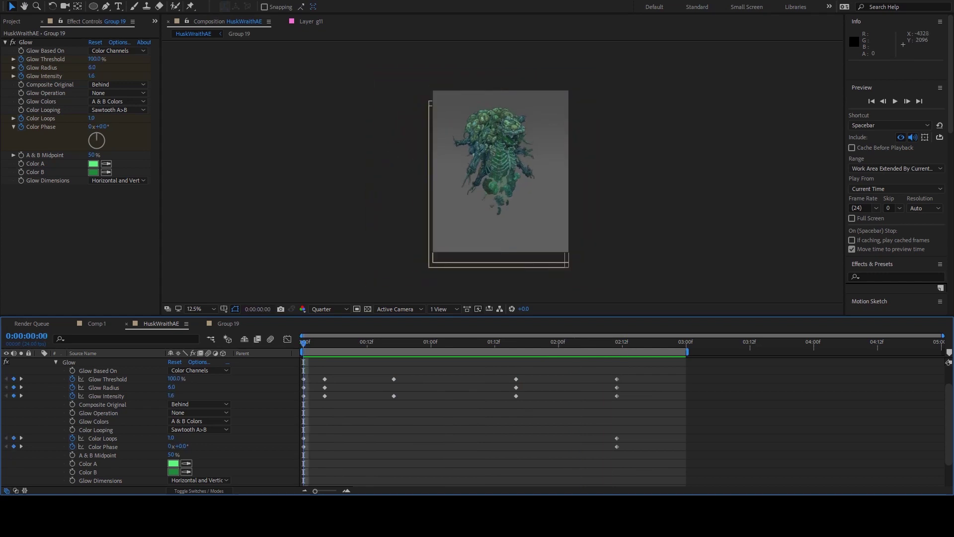
pyautogui.press('space')
# Step: Select Glow's Color Phase and preview the glow, zooming between 25% and 12.5%
pyautogui.click(103, 447)
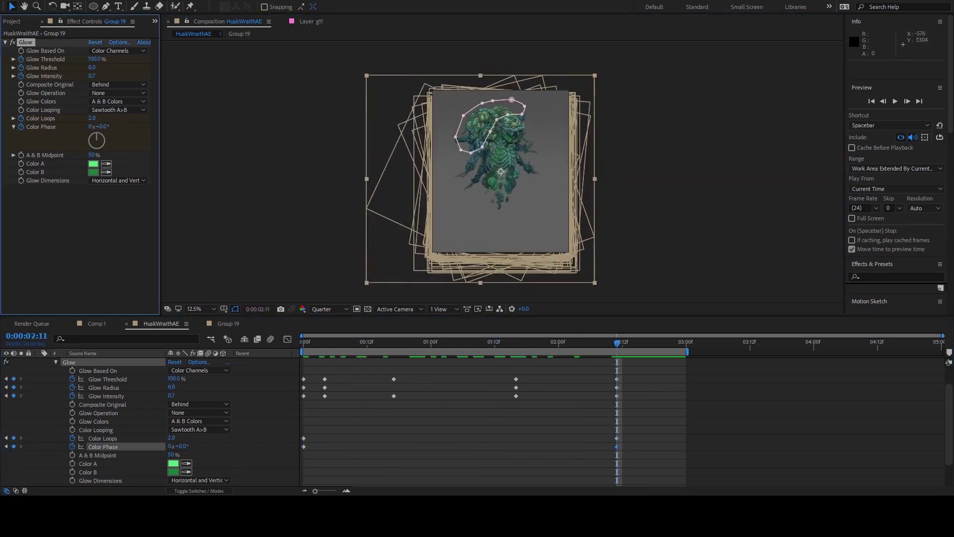
pyautogui.press('space')
pyautogui.press('.')
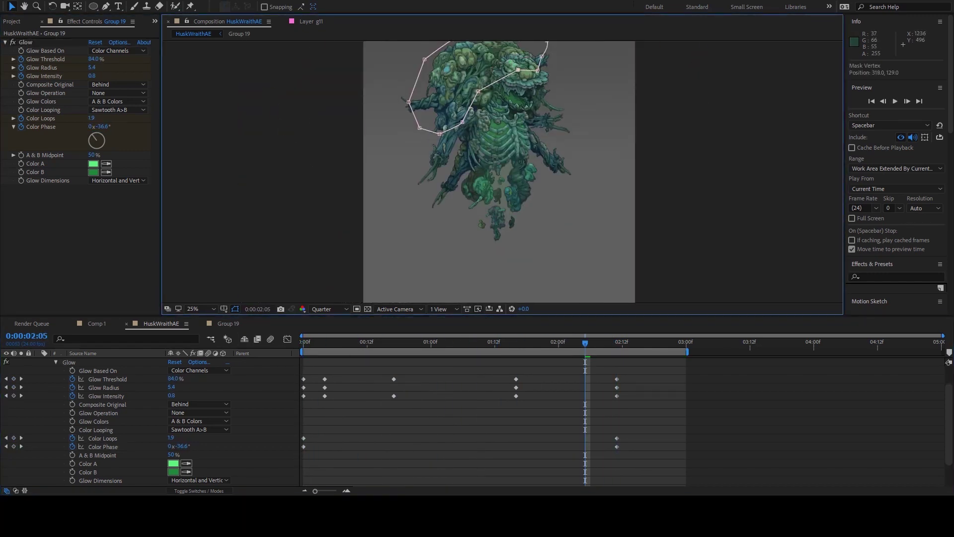
pyautogui.press('space')
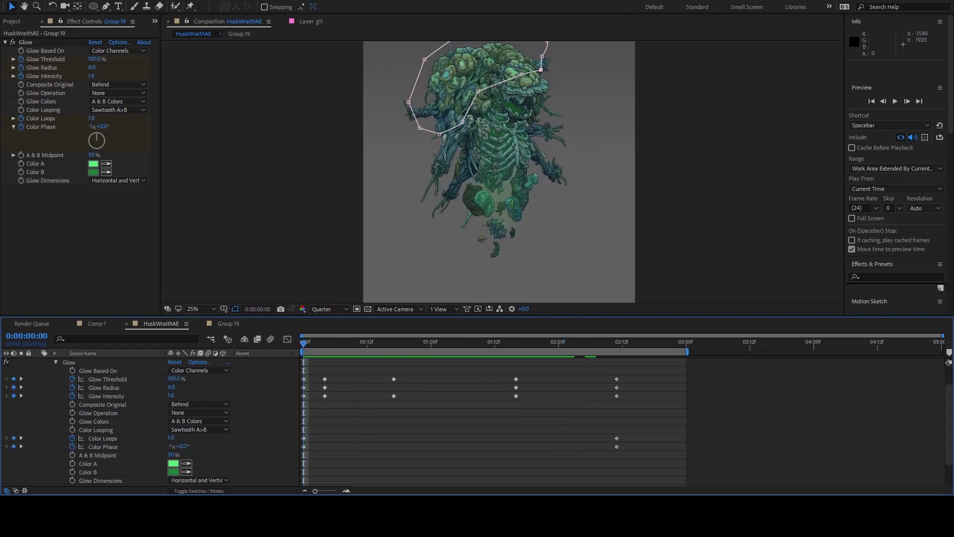
pyautogui.press('space')
pyautogui.press(',')
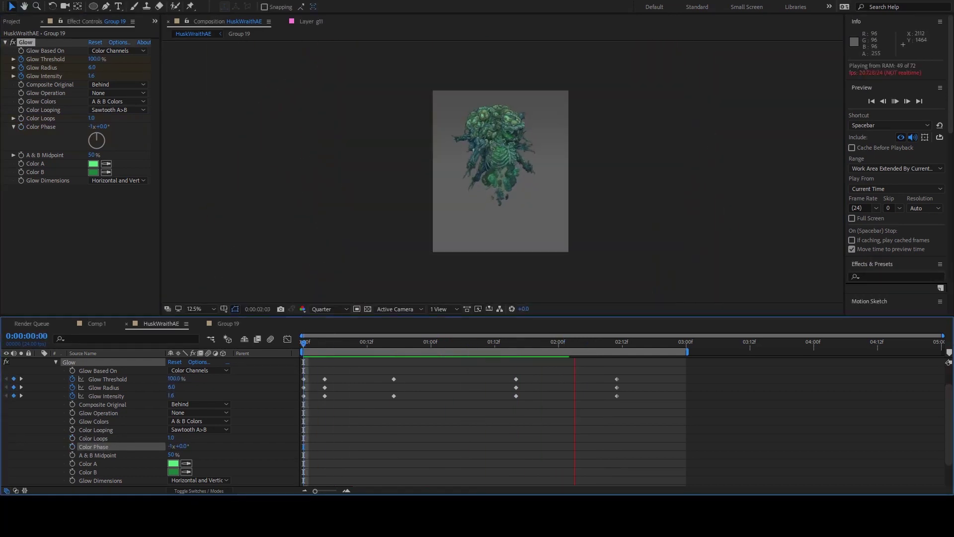
# Step: Replay from the first frame at 25% with Group 19's modified mask and glow properties shown
pyautogui.press('space')
pyautogui.press('.')
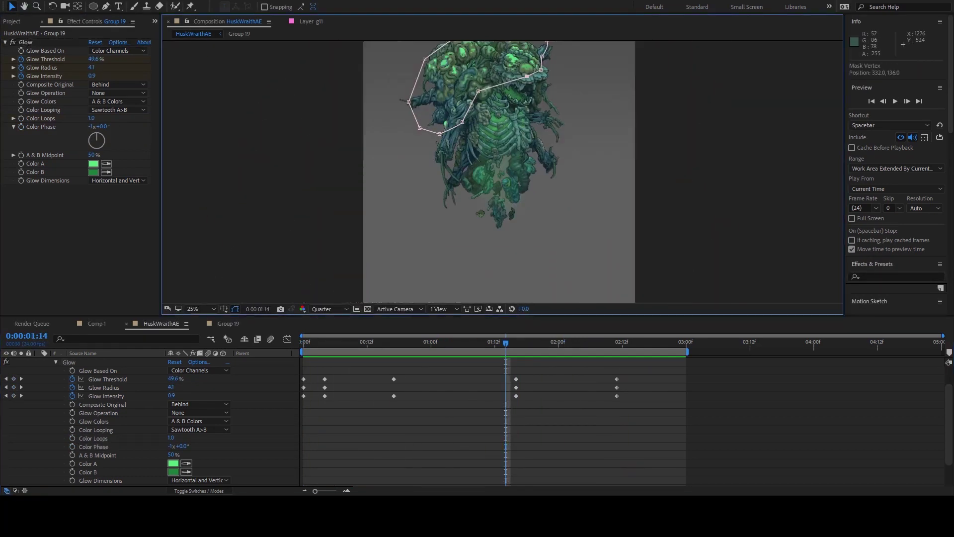
pyautogui.press('Home')
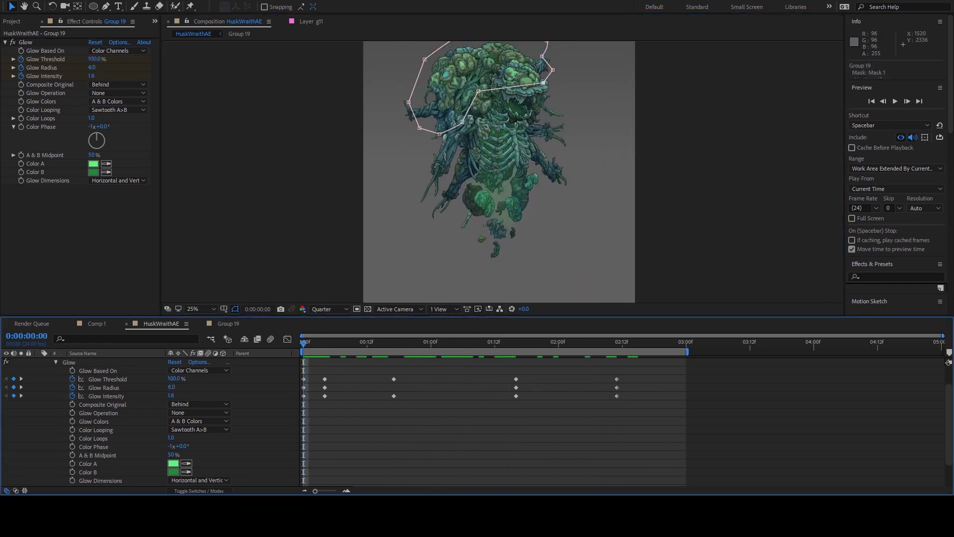
pyautogui.press('u')
pyautogui.press('u')
pyautogui.press('space')
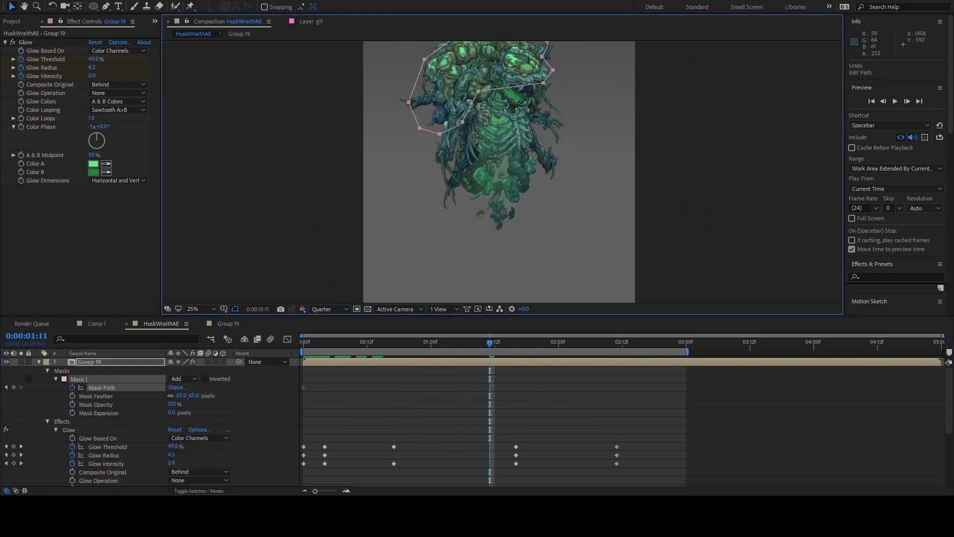
# Step: Select Group 19's Mask 1 and preview the edited mask at 12.5% zoom
pyautogui.click(479, 118)
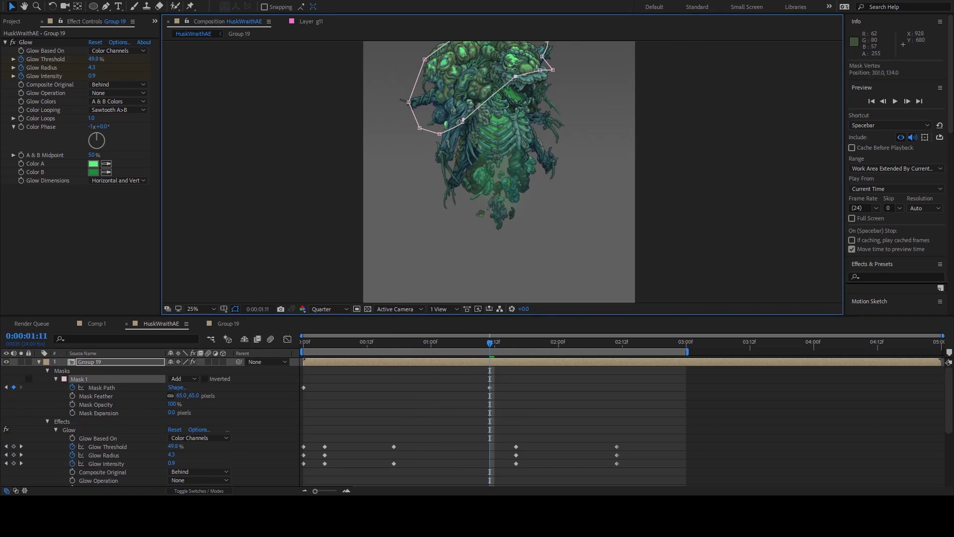
pyautogui.press('space')
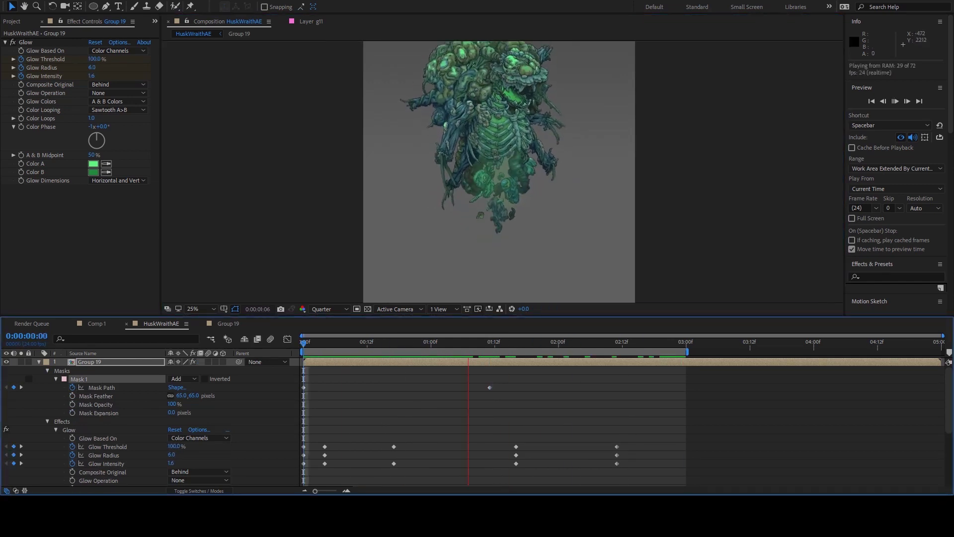
pyautogui.press(',')
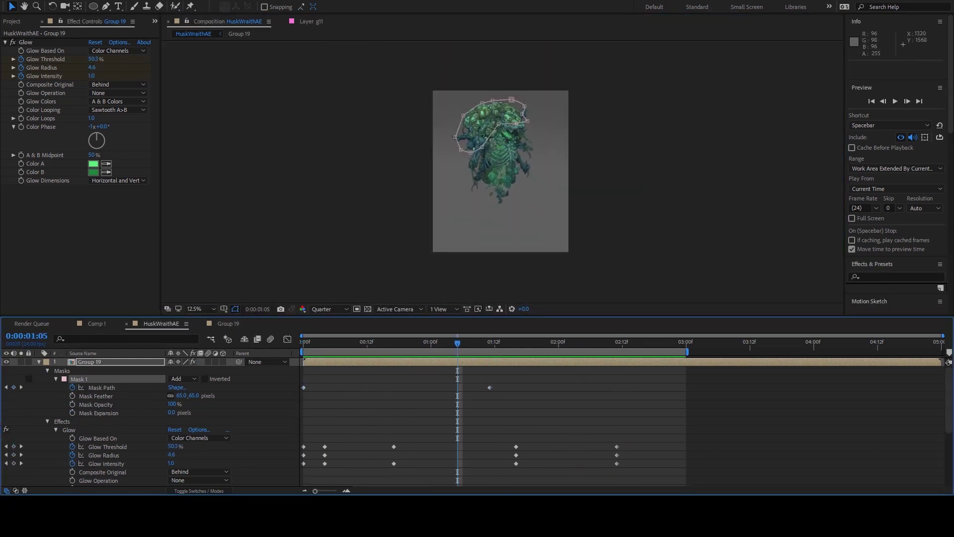
# Step: Add a Group 19 Opacity keyframe at 2:10 set to 54%
pyautogui.click(89, 429)
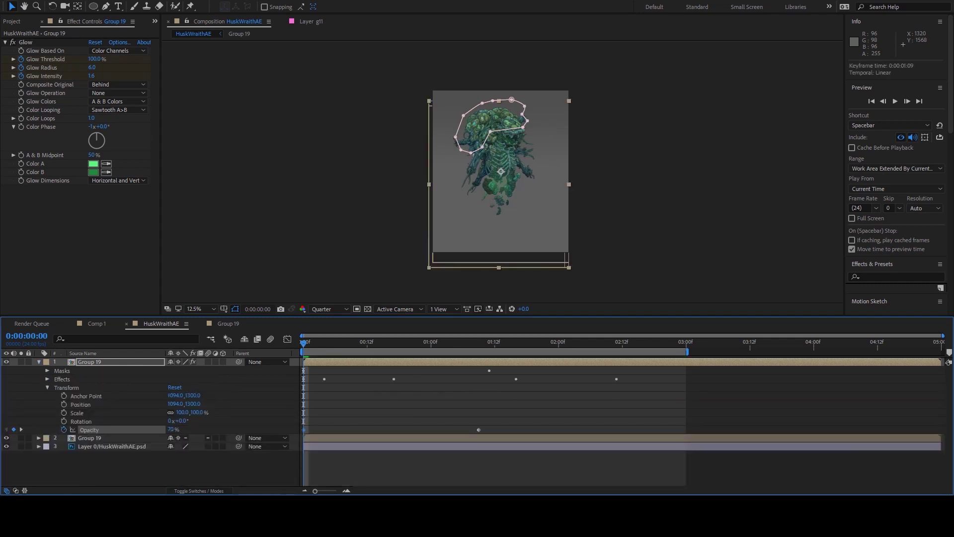
pyautogui.press('space')
pyautogui.hotkey('alt', 'shift', 't')
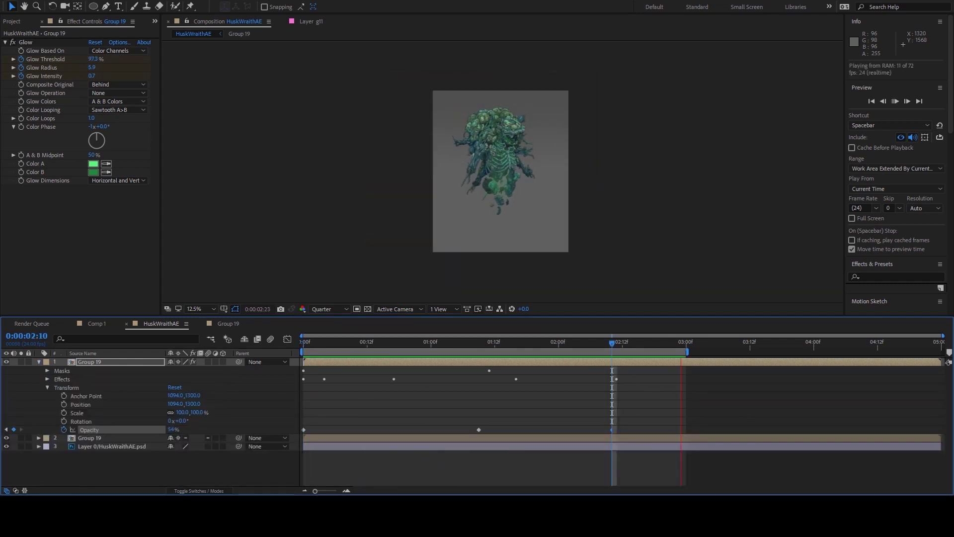
pyautogui.press('j')
# Step: Preview the opacity fade, then hide the background Layer 0
pyautogui.press('space')
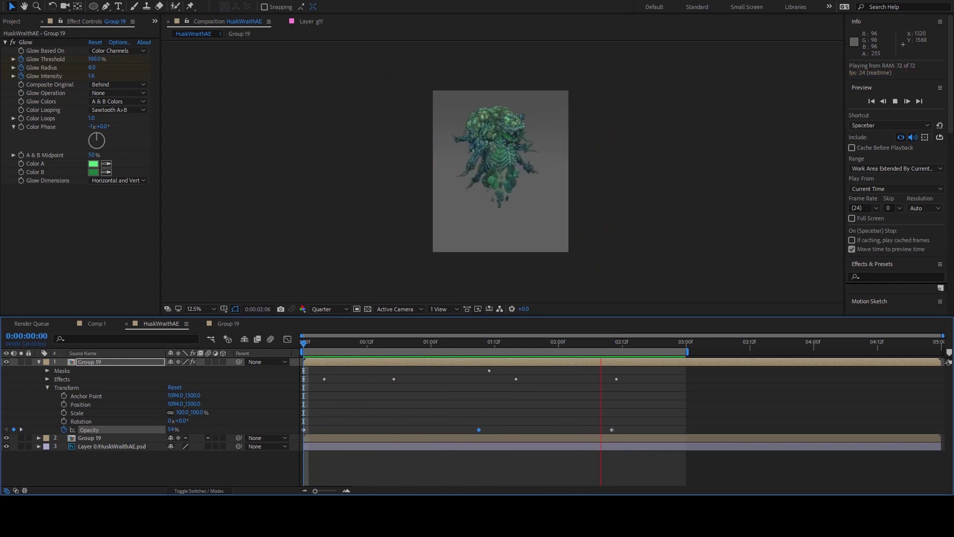
pyautogui.press('space')
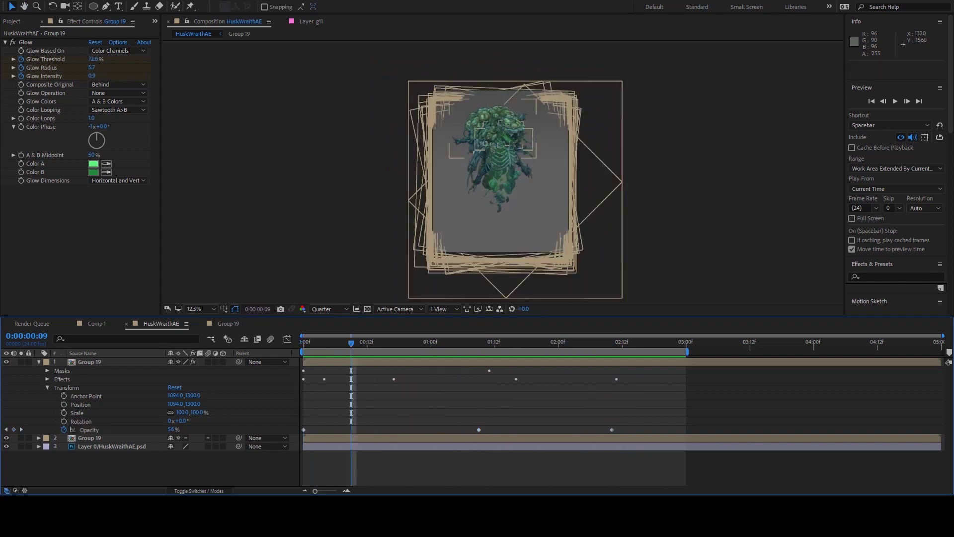
pyautogui.click(111, 446)
pyautogui.click(6, 446)
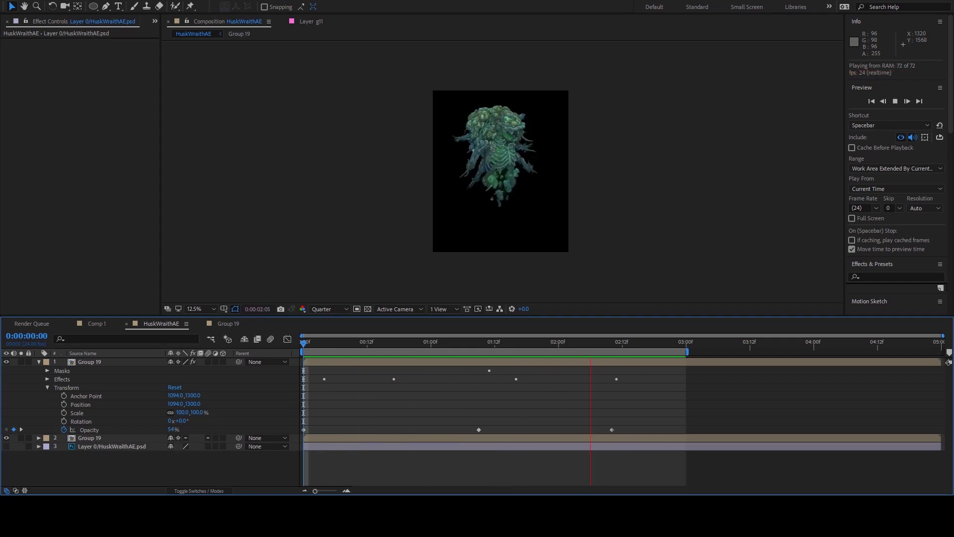
# Step: Open the Group 19 precomp, then return to HuskWraithAE and preview it at 25% zoom
pyautogui.doubleClick(89, 362)
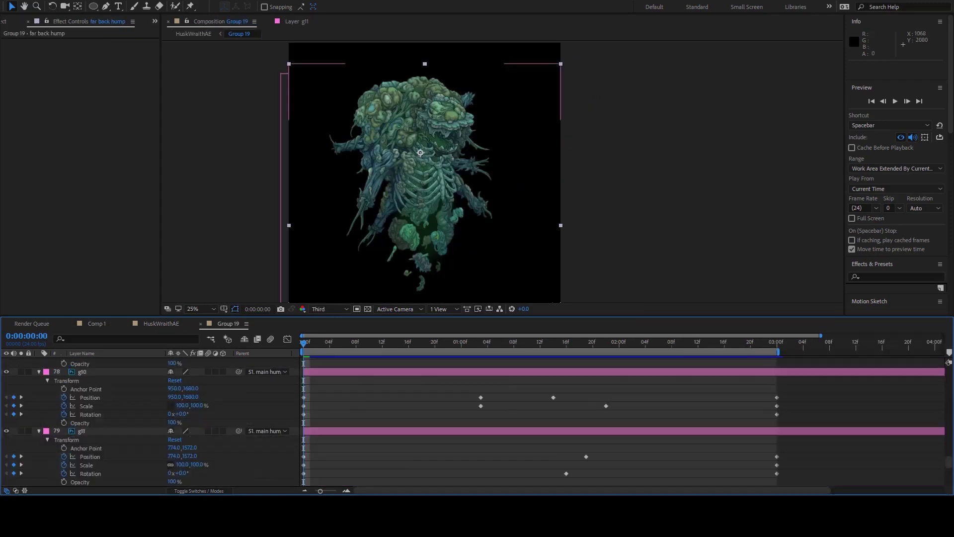
pyautogui.press('u')
pyautogui.click(193, 34)
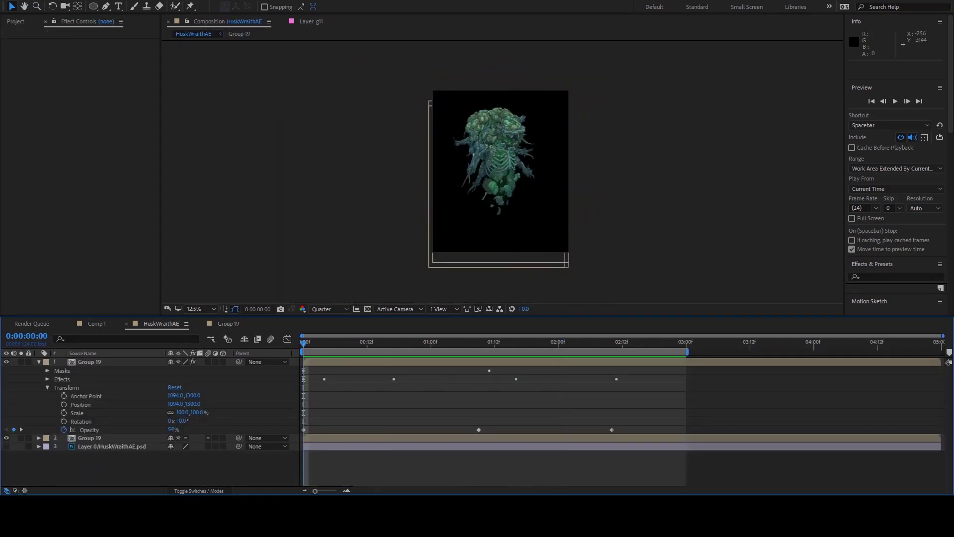
pyautogui.press('.')
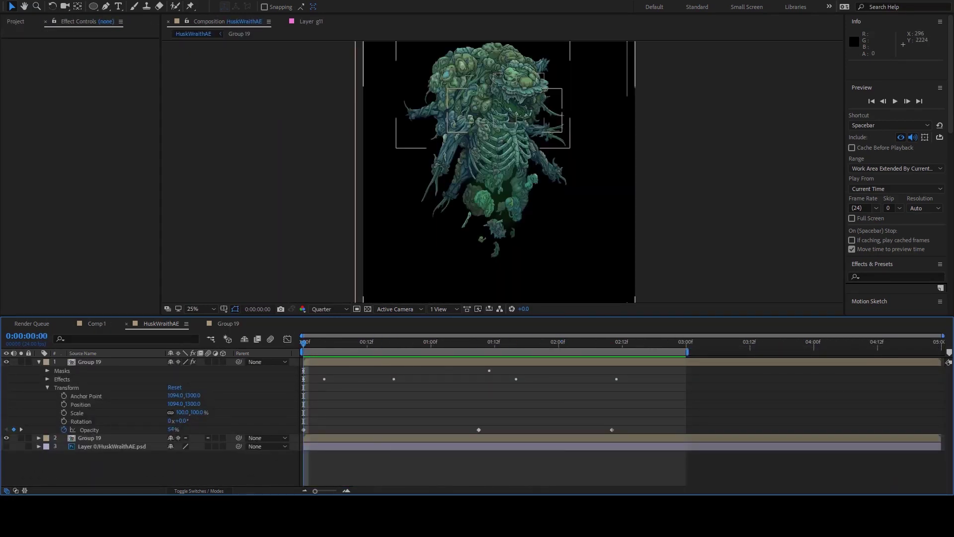
pyautogui.press('space')
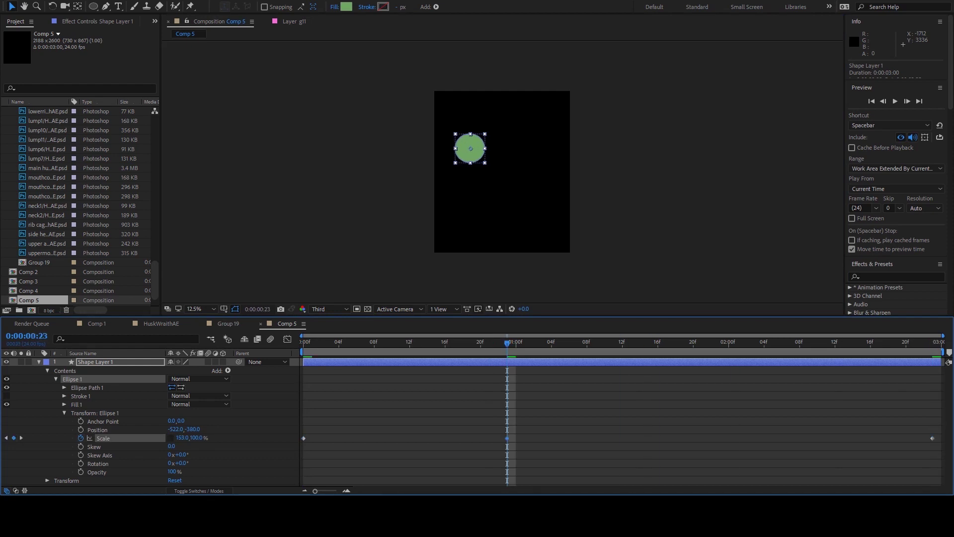
# Step: Paste copies of the ellipse shape layer and make Shape Layer 3 start at frame 0
pyautogui.press('space')
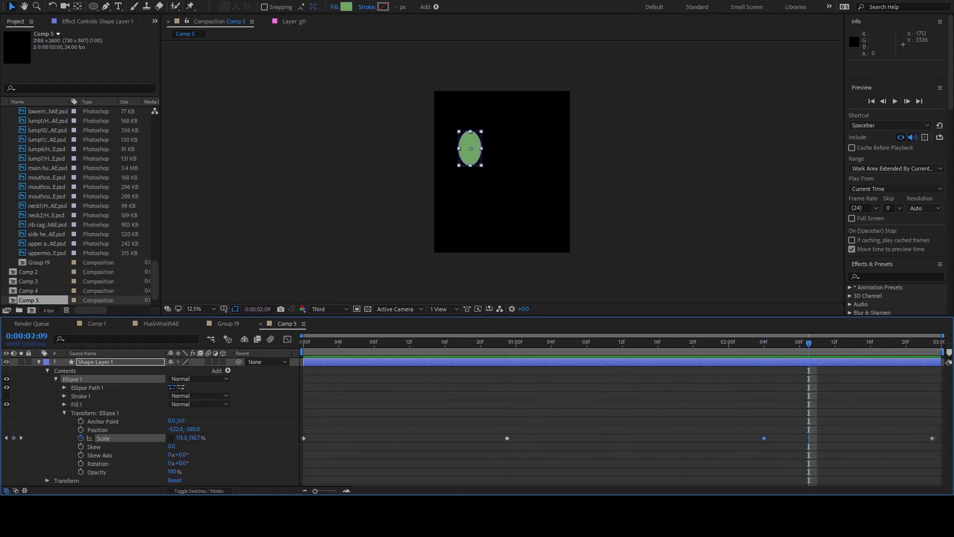
pyautogui.hotkey('ctrl', 'v')
pyautogui.hotkey('ctrl', 'v')
pyautogui.press('[')
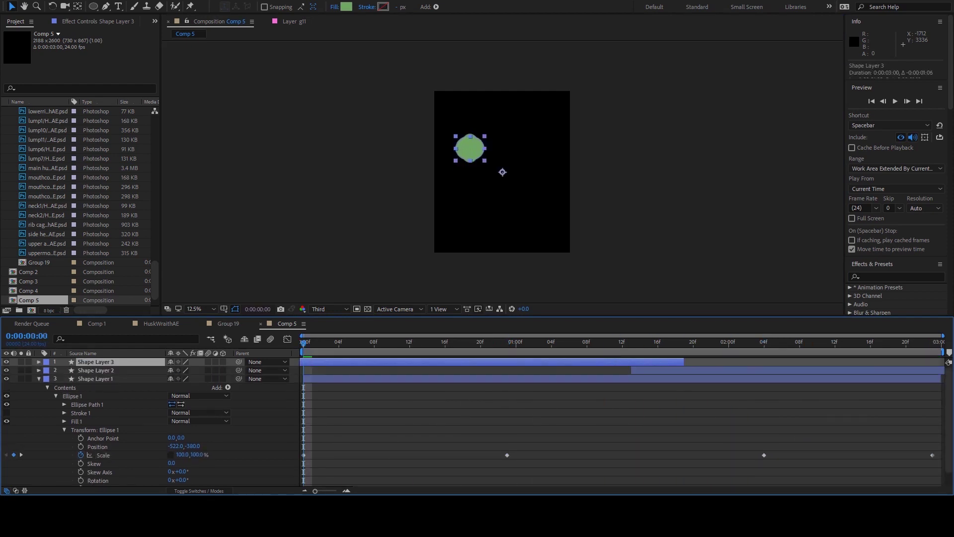
# Step: Preview the ellipses to 1:09, then place the first Pen point of the slime shape
pyautogui.press('space')
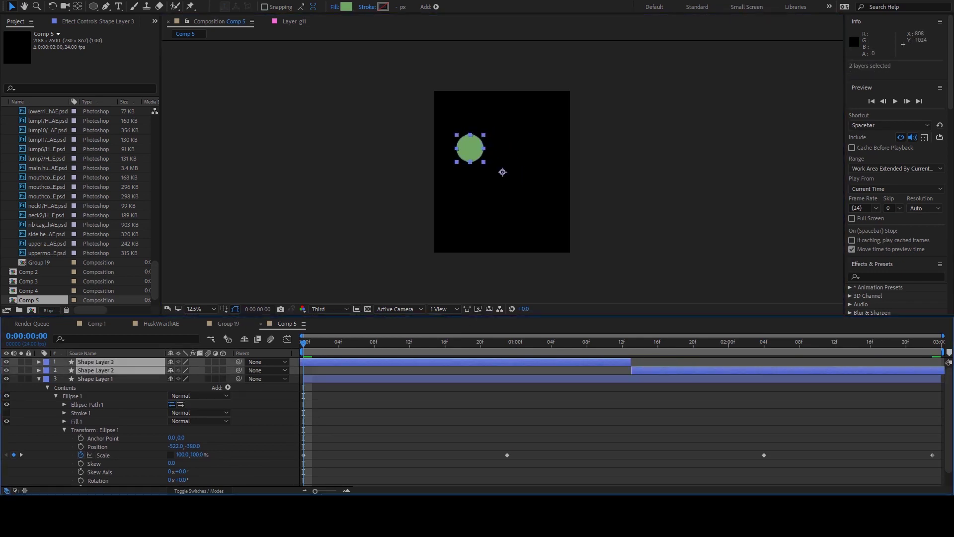
pyautogui.press('space')
pyautogui.press('g')
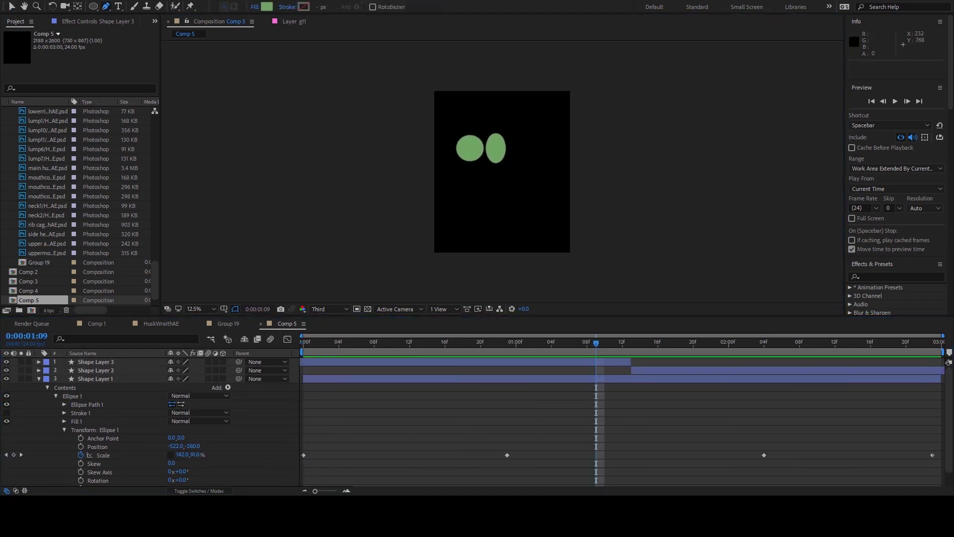
pyautogui.click(452, 133)
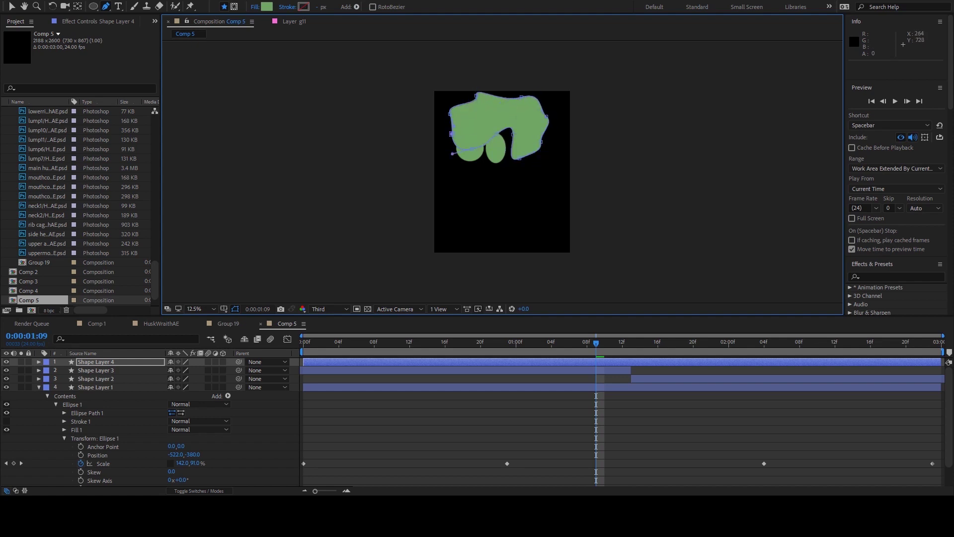
# Step: Close the blob outline and enable Path keyframing at the first frame
pyautogui.click(452, 135)
pyautogui.press('Home')
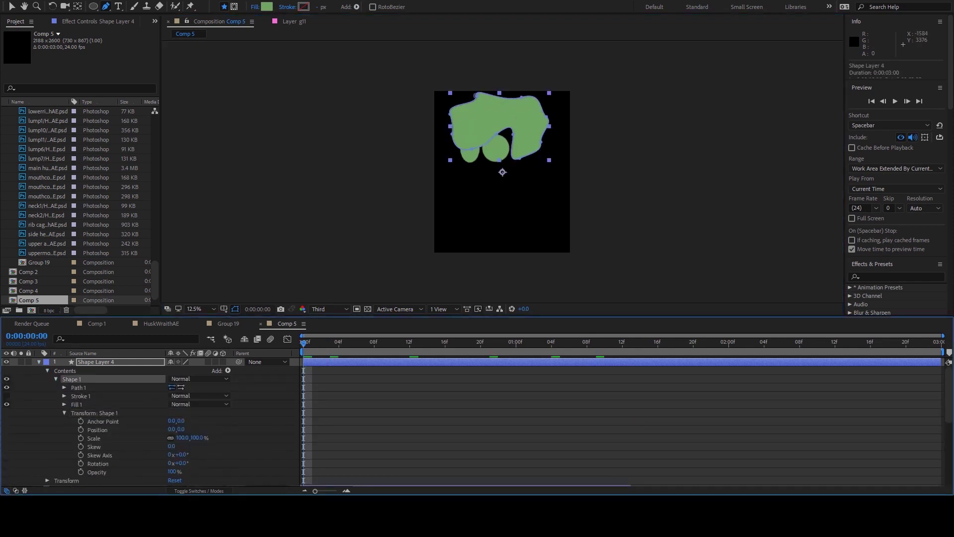
pyautogui.click(64, 388)
pyautogui.click(81, 396)
# Step: Reshape the blob's lower vertex at the last frame and at 2:01, then preview the wobble
pyautogui.press('End')
pyautogui.press('v')
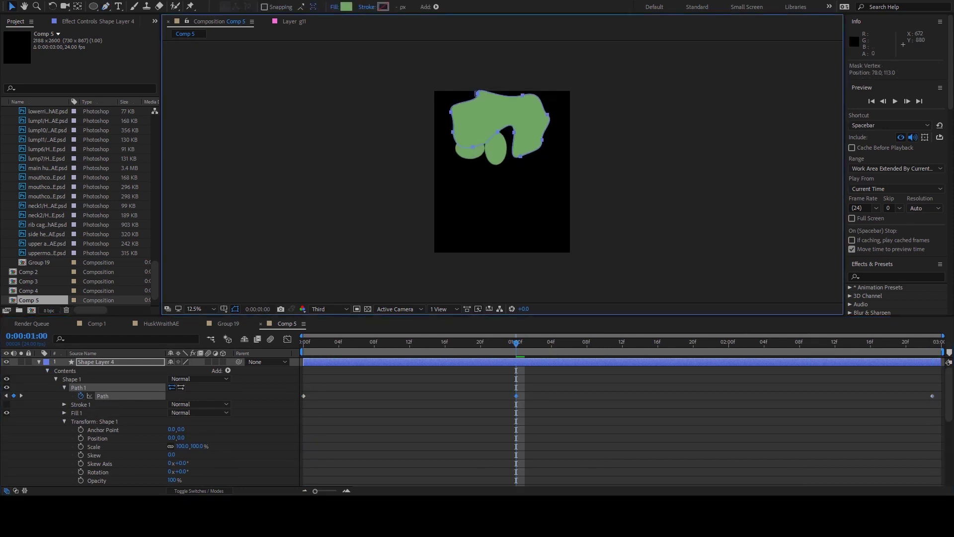
pyautogui.moveTo(472, 149); pyautogui.dragTo(488, 148)
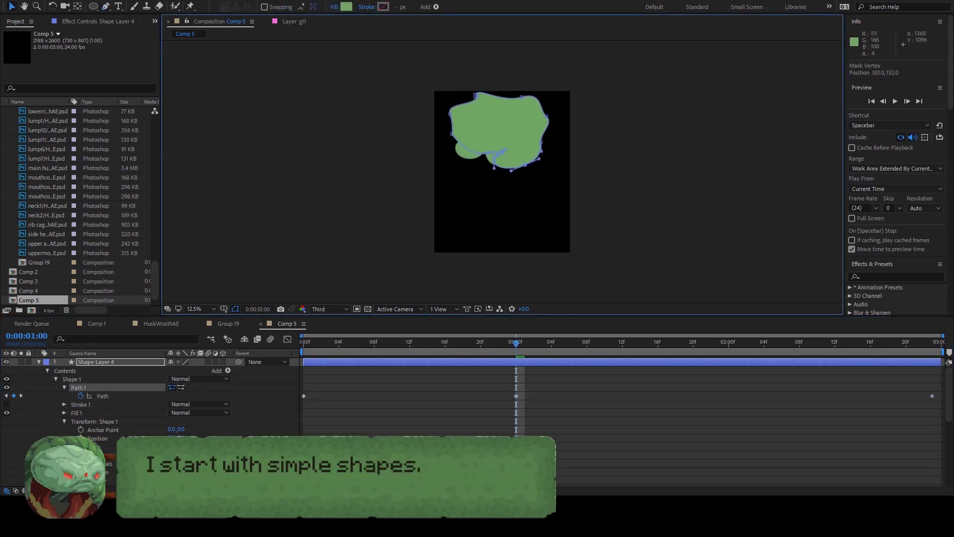
pyautogui.click(738, 343)
pyautogui.moveTo(511, 179); pyautogui.dragTo(478, 150)
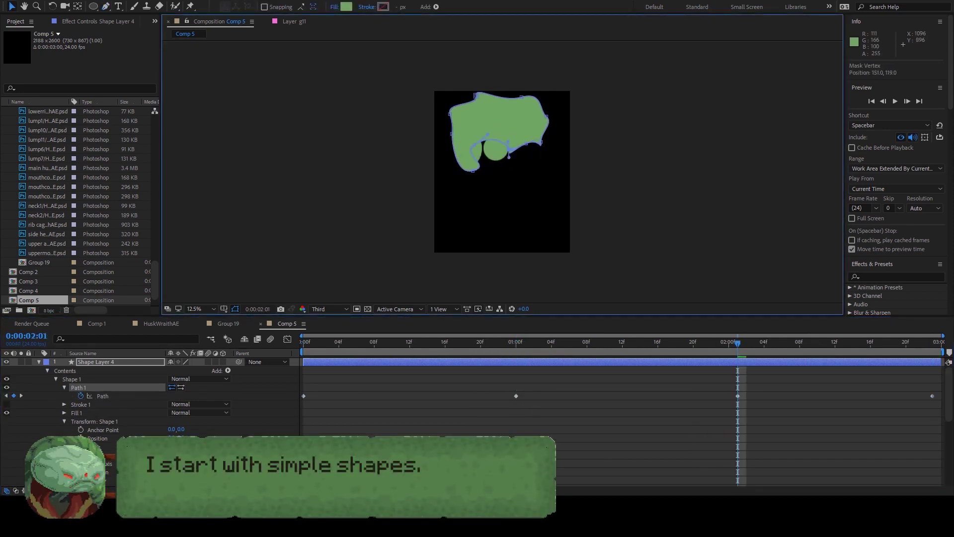
pyautogui.press('space')
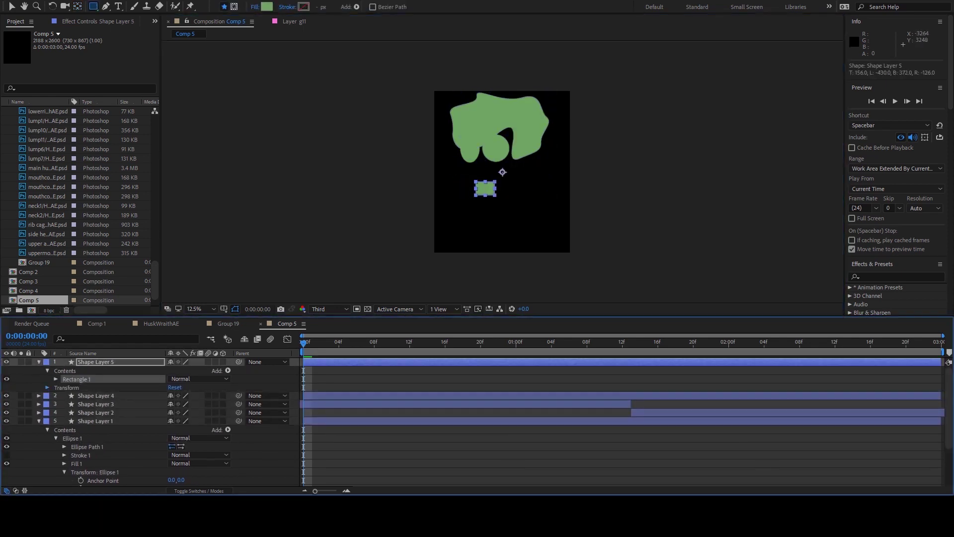
# Step: Move the rectangle's anchor to its top centre, keyframe opacity, and stretch it taller into a drip
pyautogui.press('y')
pyautogui.moveTo(503, 172); pyautogui.dragTo(485, 182)
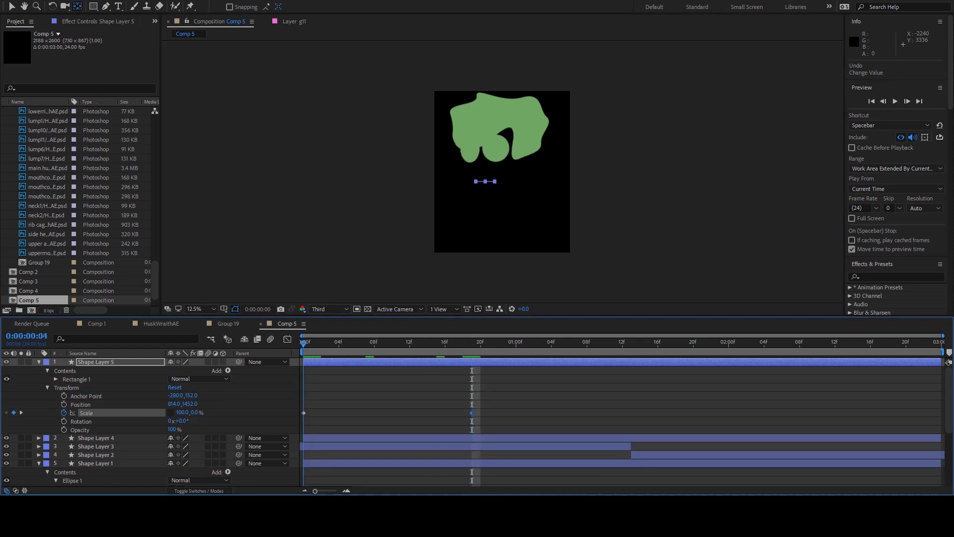
pyautogui.hotkey('alt', 'shift', 't')
pyautogui.press('Home')
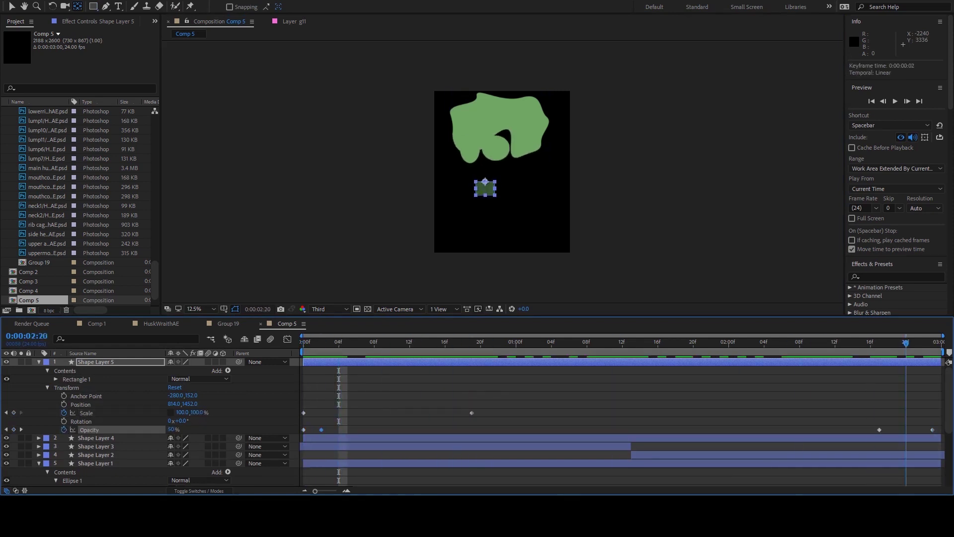
pyautogui.press('k')
pyautogui.press('j')
pyautogui.moveTo(197, 413); pyautogui.dragTo(229, 413)
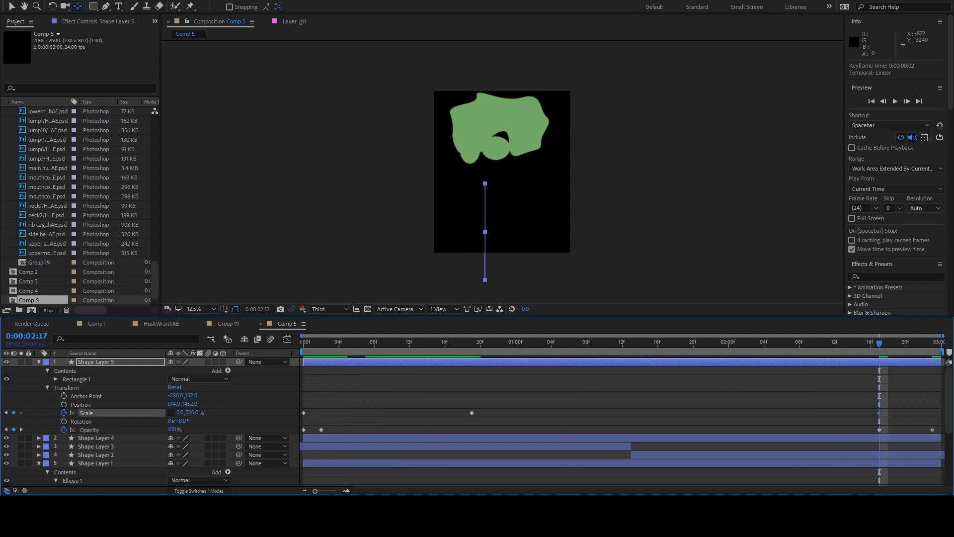
# Step: Preview the drip, then duplicate it and place the copy elsewhere under the blob
pyautogui.press('Home')
pyautogui.press('v')
pyautogui.press('space')
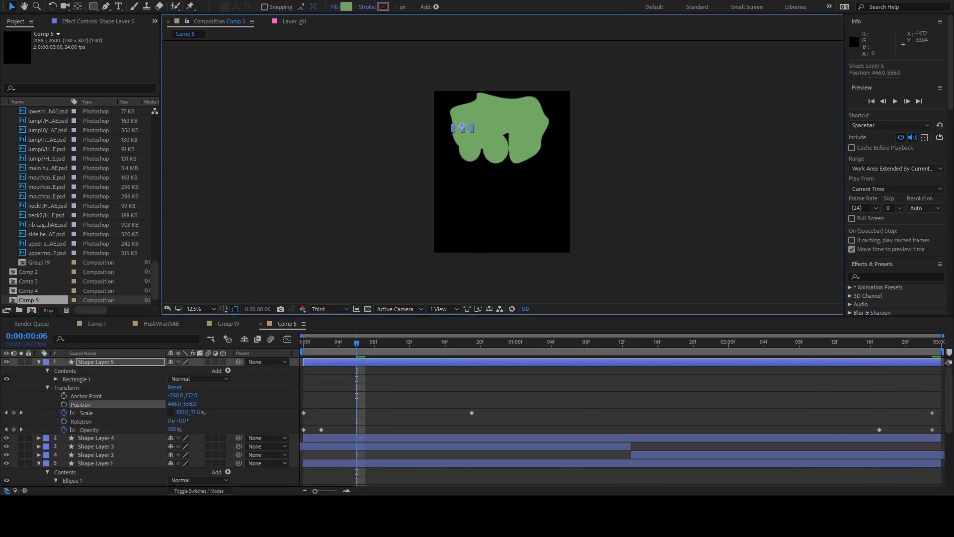
pyautogui.press('space')
pyautogui.hotkey('ctrl', 'd')
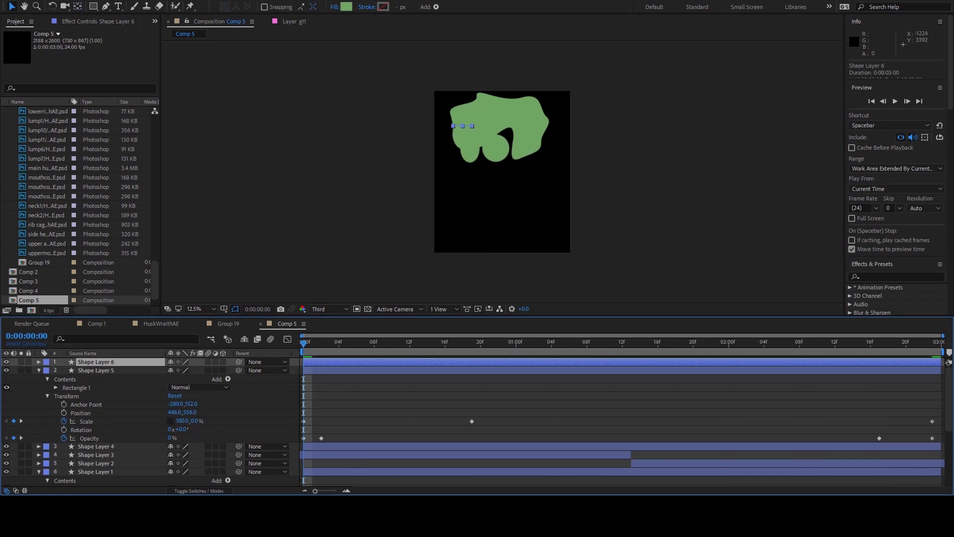
pyautogui.moveTo(462, 128); pyautogui.dragTo(497, 148)
pyautogui.click(39, 362)
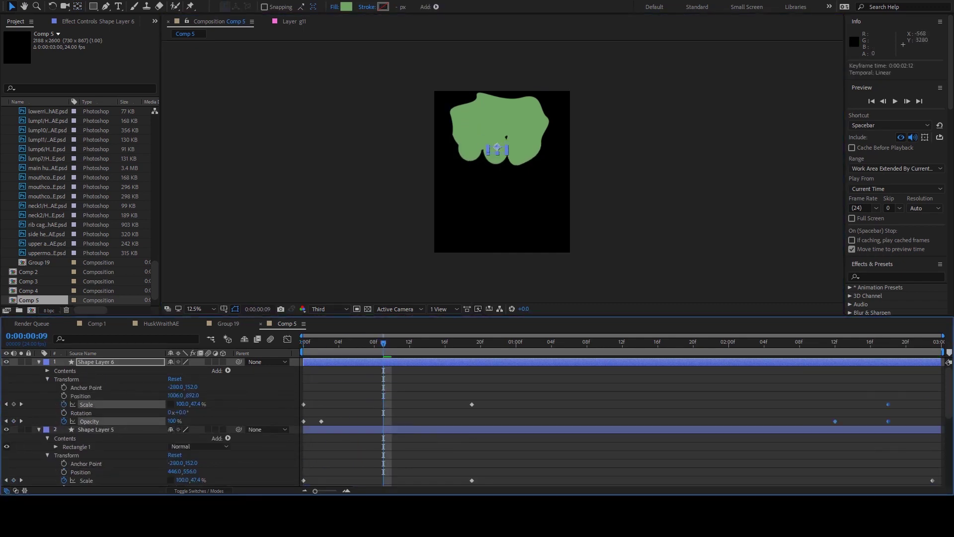
pyautogui.press('space')
# Step: Make two more drip copies, one on the blob's right side and one shifted earlier in time
pyautogui.hotkey('ctrl', 'd')
pyautogui.hotkey('ctrl', 'd')
pyautogui.click(428, 342)
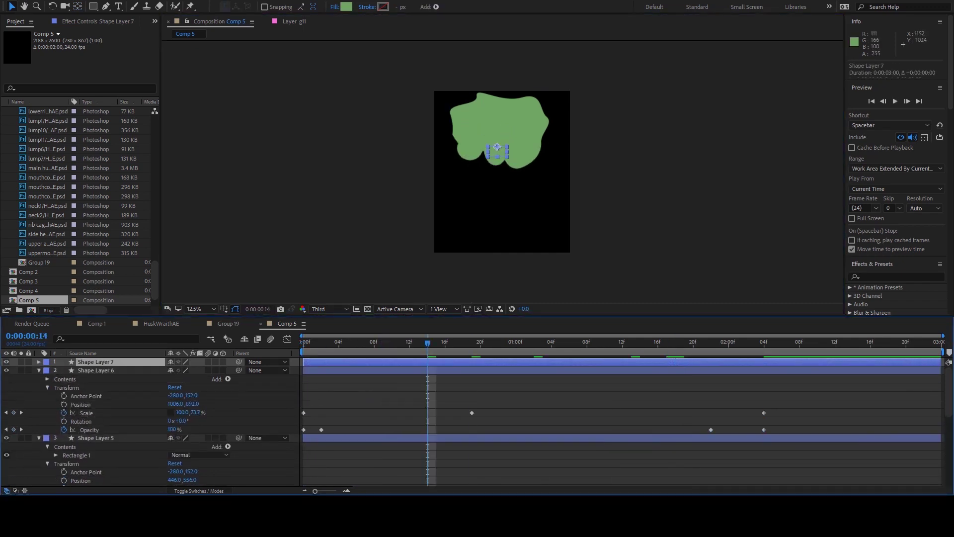
pyautogui.moveTo(497, 148); pyautogui.dragTo(478, 133)
pyautogui.press('Home')
pyautogui.hotkey('ctrl', 'd')
pyautogui.hotkey('ctrl', 'd')
pyautogui.moveTo(604, 366); pyautogui.dragTo(693, 366)
# Step: Add one more drip copy moved up on the blob and preview all the drips
pyautogui.hotkey('ctrl', 'd')
pyautogui.hotkey('ctrl', 'd')
pyautogui.click(410, 342)
pyautogui.moveTo(516, 128); pyautogui.dragTo(522, 119)
pyautogui.press('space')
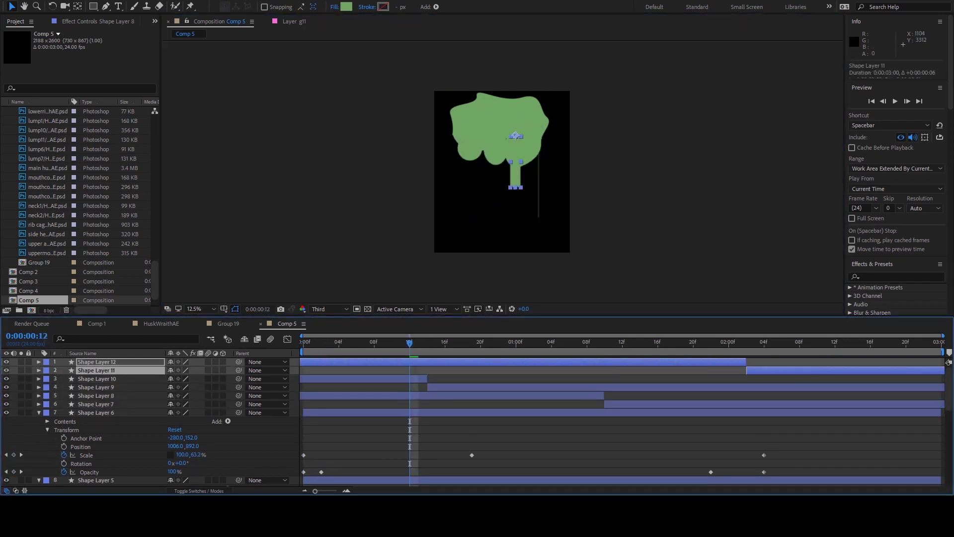
pyautogui.press('space')
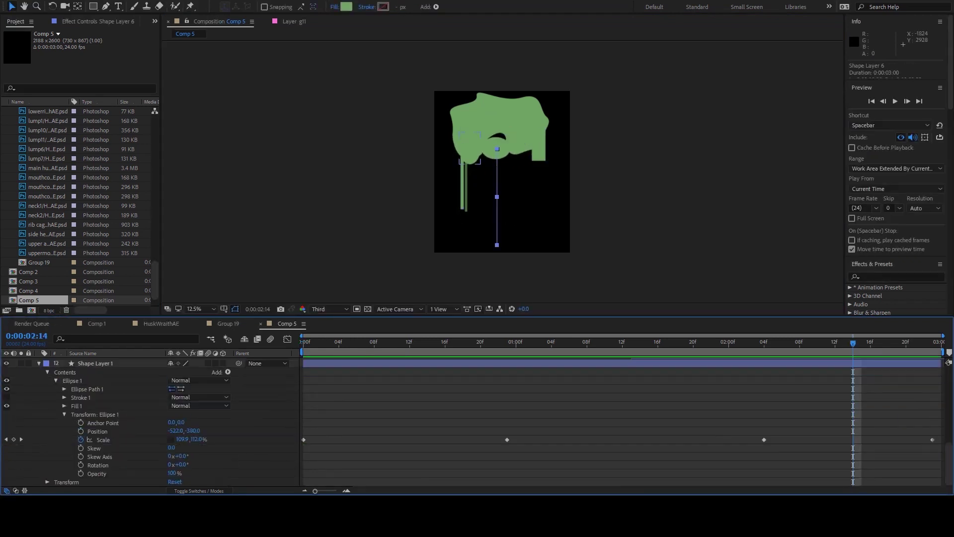
pyautogui.scroll(-3)
pyautogui.click(96, 430)
# Step: Draw a small droplet ellipse on the blob and centre its anchor point
pyautogui.press('q')
pyautogui.press('q')
pyautogui.scroll(3)
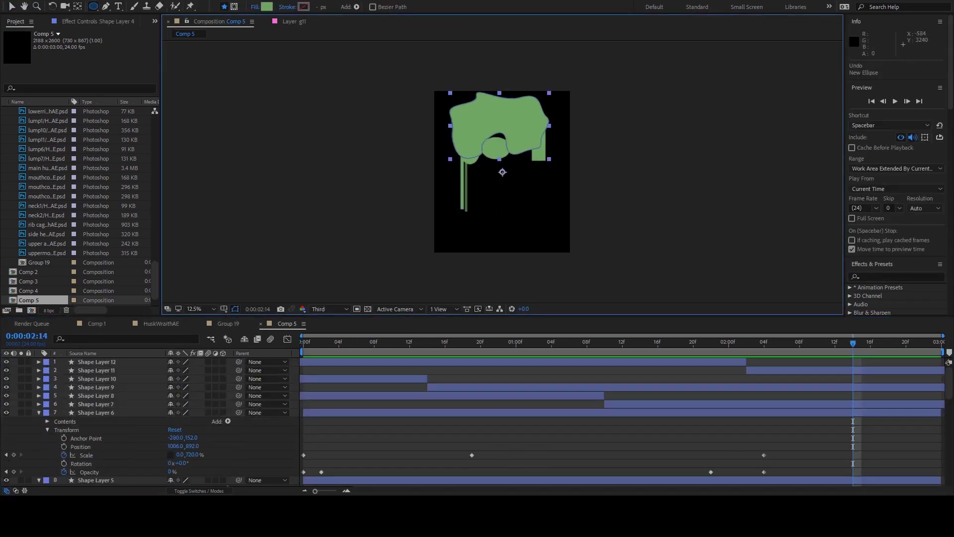
pyautogui.moveTo(493, 116); pyautogui.dragTo(512, 130)
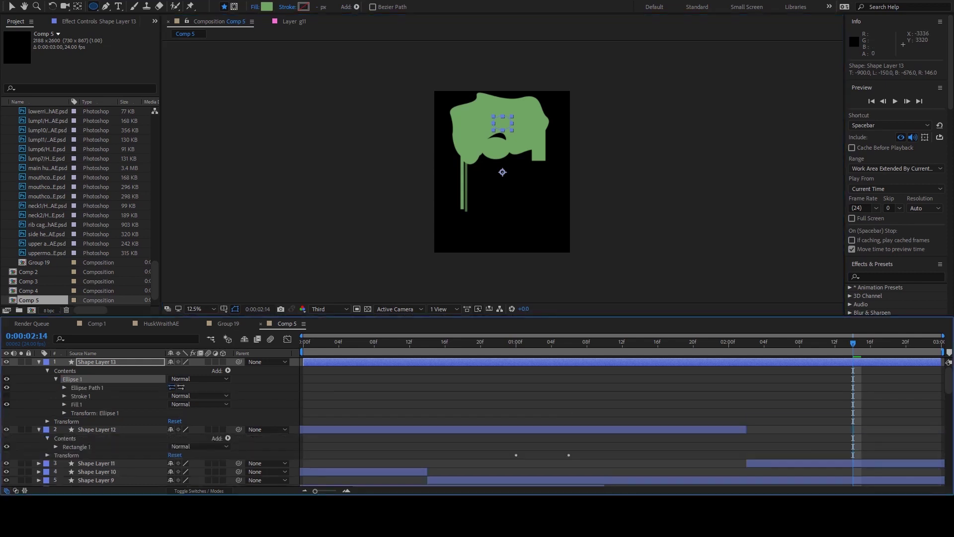
pyautogui.press('Home')
pyautogui.press('y')
pyautogui.hotkey('ctrl', 'alt', 'Home')
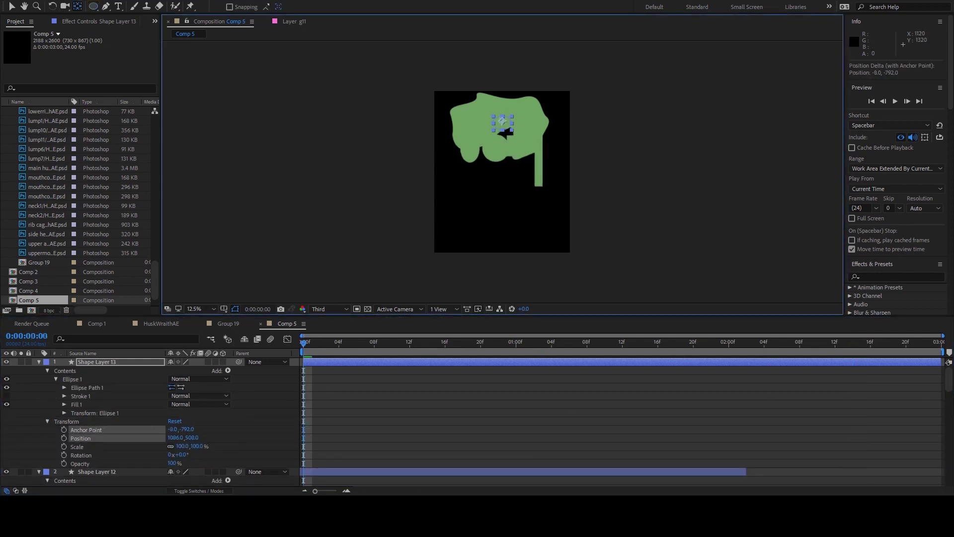
# Step: Add starting Position, Anchor Point, Scale and Rotation keyframes for the droplet
pyautogui.hotkey('alt', 'shift', 'a')
pyautogui.hotkey('alt', 'shift', 'p')
pyautogui.hotkey('alt', 'shift', 's')
pyautogui.hotkey('alt', 'shift', 'r')
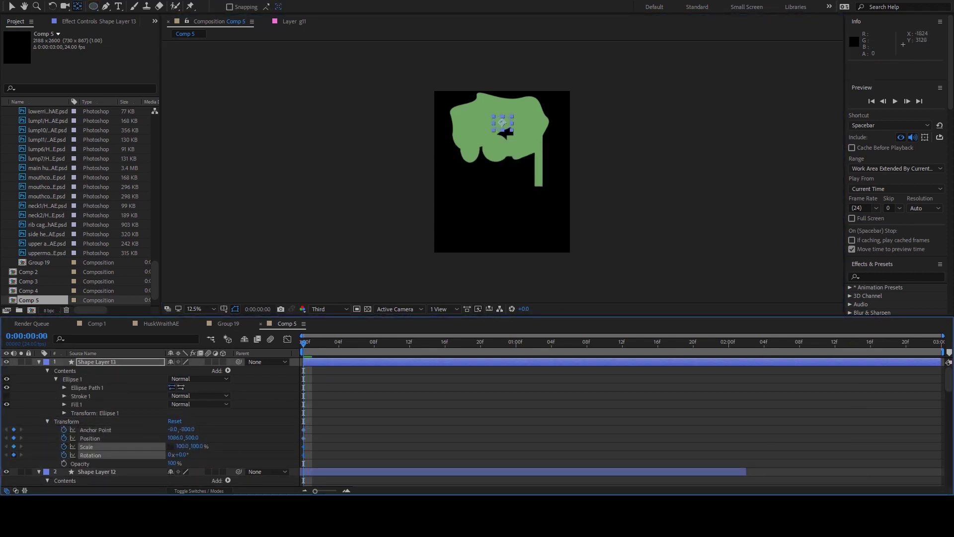
# Step: Drop the droplet toward the bottom at 2:04 and stretch its vertical scale to 354% at 1:06
pyautogui.click(764, 342)
pyautogui.press('v')
pyautogui.moveTo(502, 123); pyautogui.dragTo(502, 217)
pyautogui.click(198, 446)
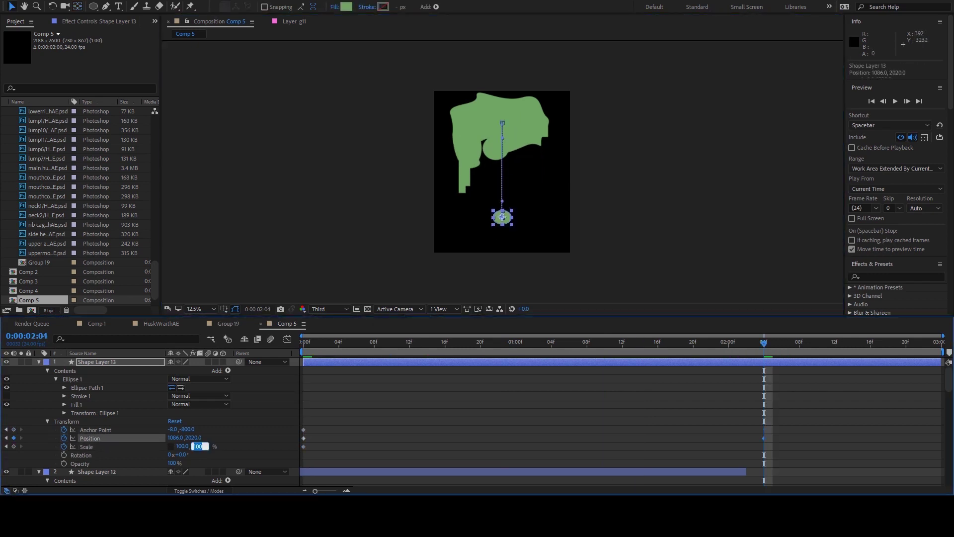
pyautogui.click(569, 342)
pyautogui.write('354')
pyautogui.press('Return')
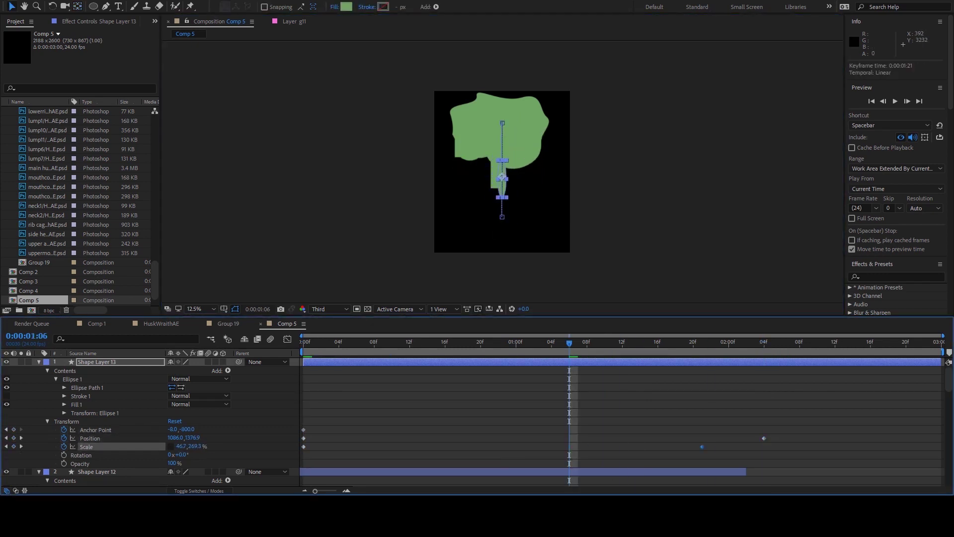
pyautogui.press('Return')
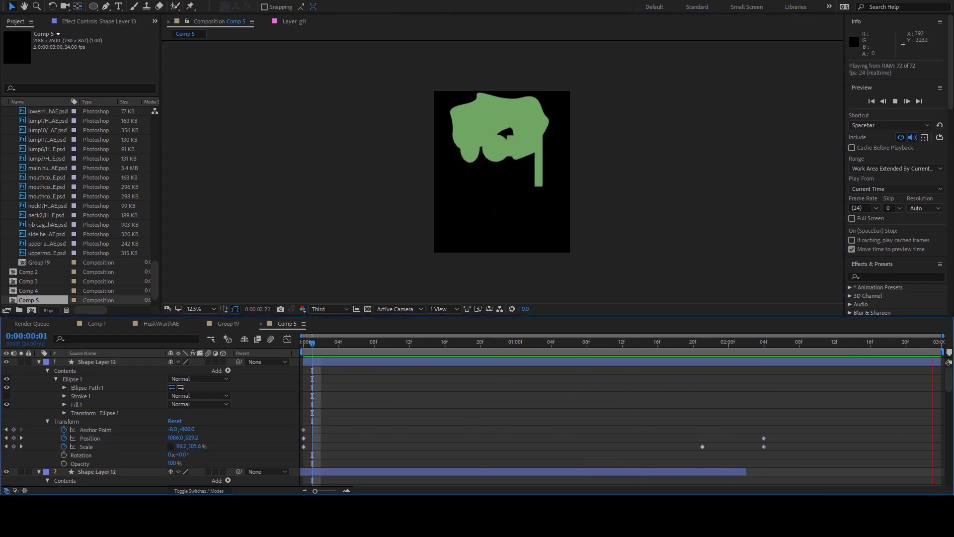
# Step: Paste a droplet copy under the blob and duplicate it with timing delayed by 1:07
pyautogui.click(502, 129)
pyautogui.hotkey('ctrl', 'c')
pyautogui.press('Home')
pyautogui.hotkey('ctrl', 'v')
pyautogui.moveTo(505, 132); pyautogui.dragTo(504, 133)
pyautogui.hotkey('ctrl', 'd')
pyautogui.moveTo(348, 361); pyautogui.dragTo(622, 362)
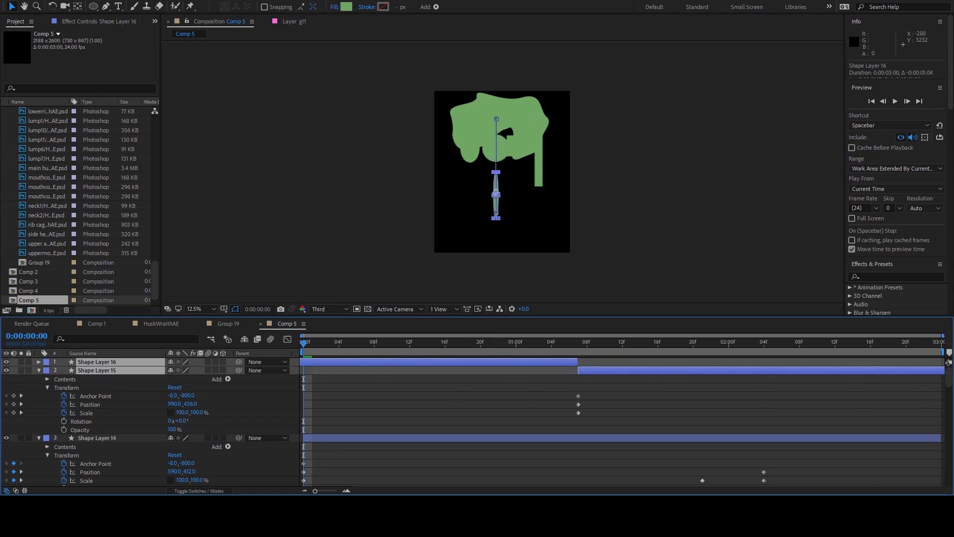
# Step: Duplicate the original droplet, move it up-left under the blob, split the layer and preview
pyautogui.press('space')
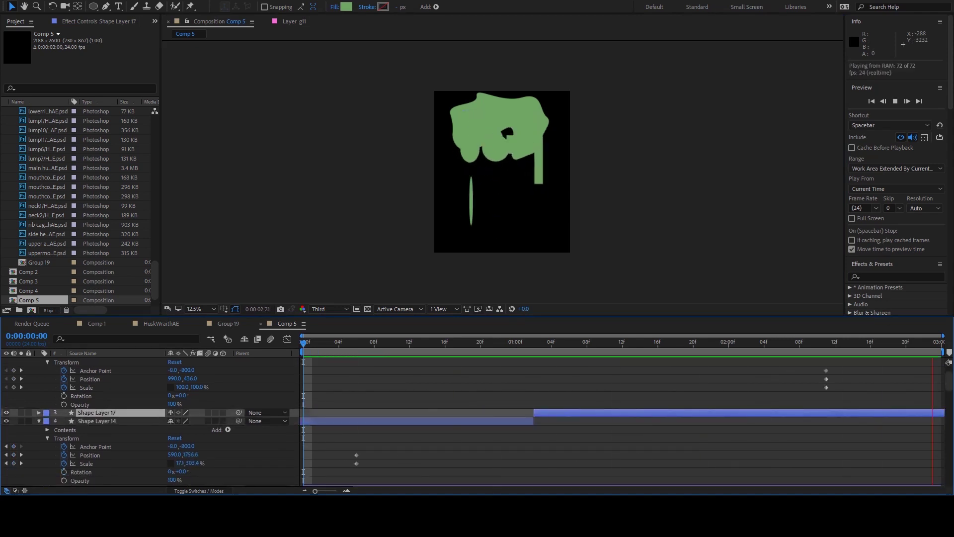
pyautogui.click(506, 130)
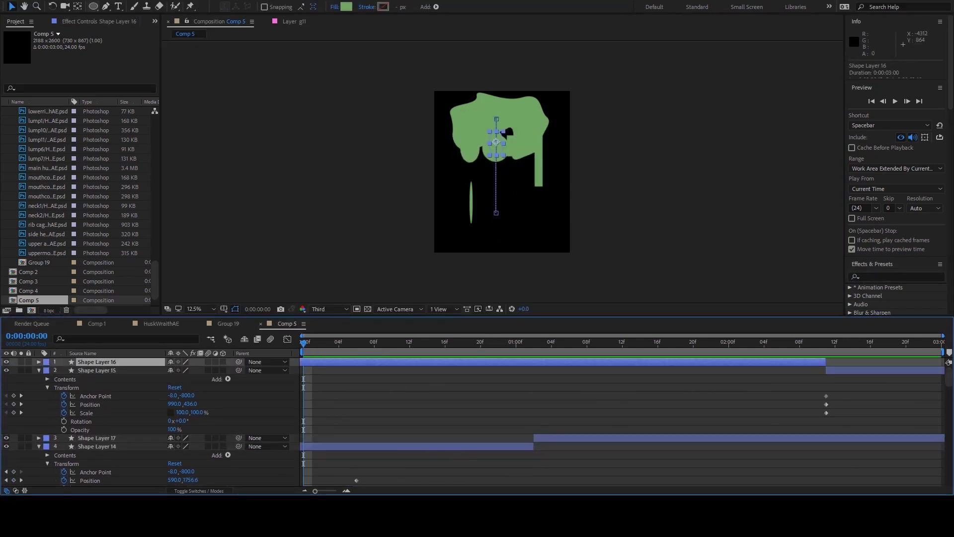
pyautogui.hotkey('ctrl', 'd')
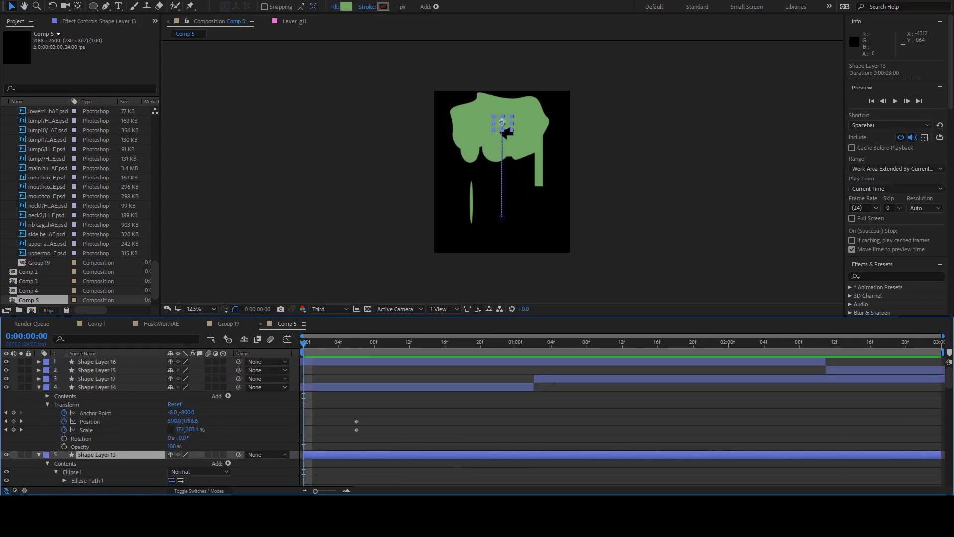
pyautogui.moveTo(505, 129); pyautogui.dragTo(541, 123)
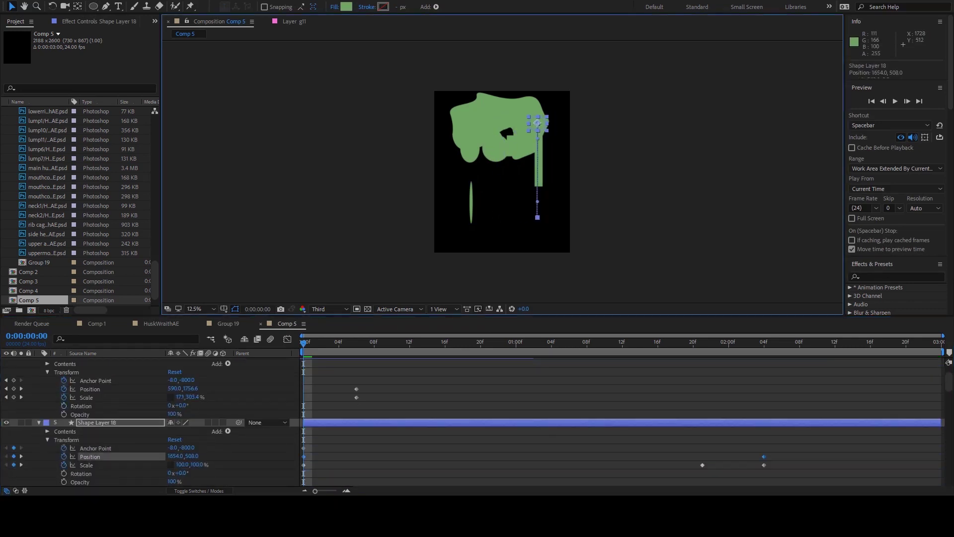
pyautogui.moveTo(499, 157); pyautogui.dragTo(487, 123)
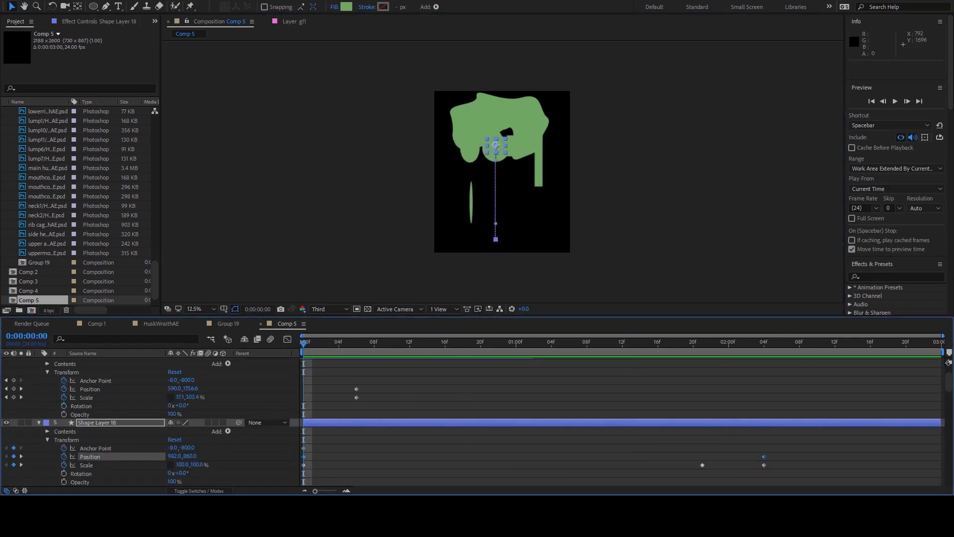
pyautogui.hotkey('ctrl', 'shift', 'd')
pyautogui.press('space')
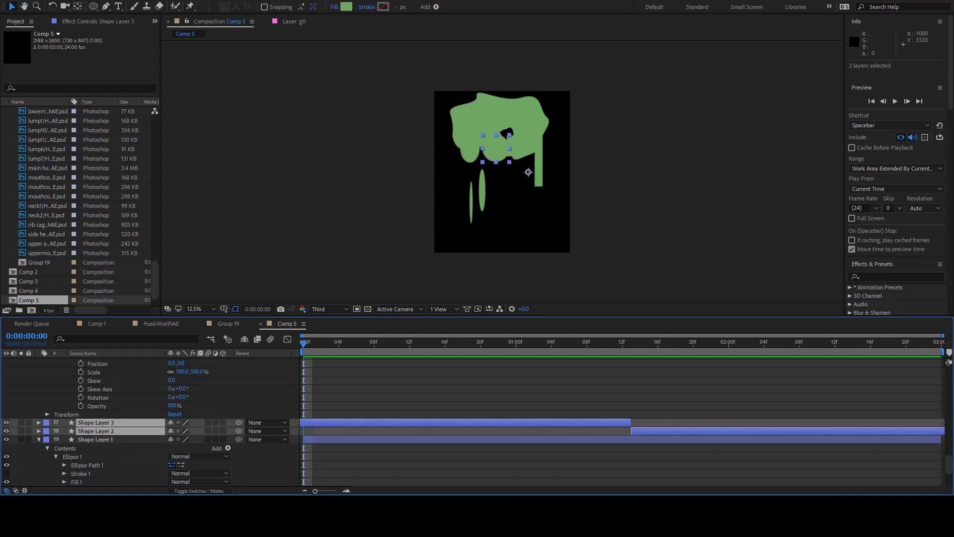
# Step: Draw another small ellipse drip on the slime
pyautogui.click(471, 202)
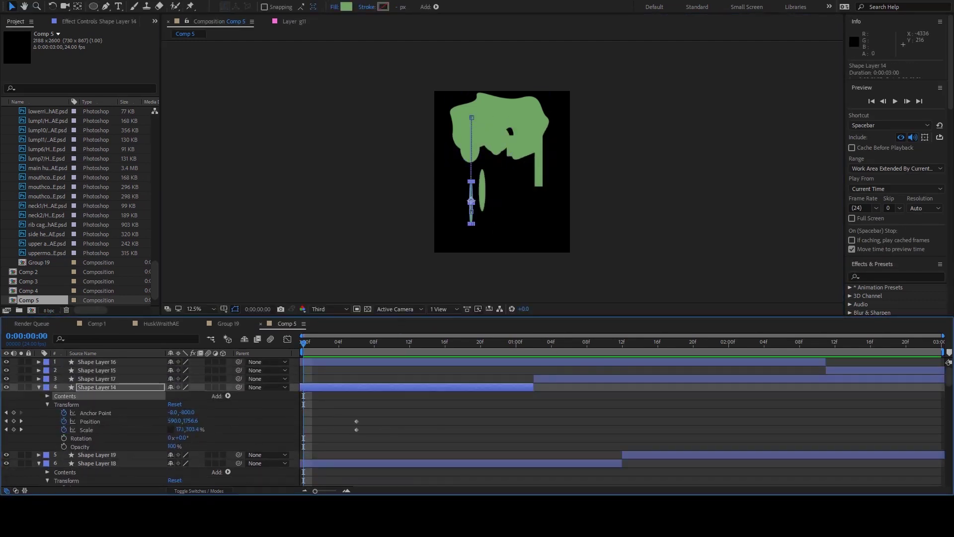
pyautogui.press('q')
pyautogui.moveTo(512, 120); pyautogui.dragTo(528, 138)
# Step: Centre the new drip's anchor, set its starting Scale, and give it a lower stretched pose at 1:17
pyautogui.click(47, 387)
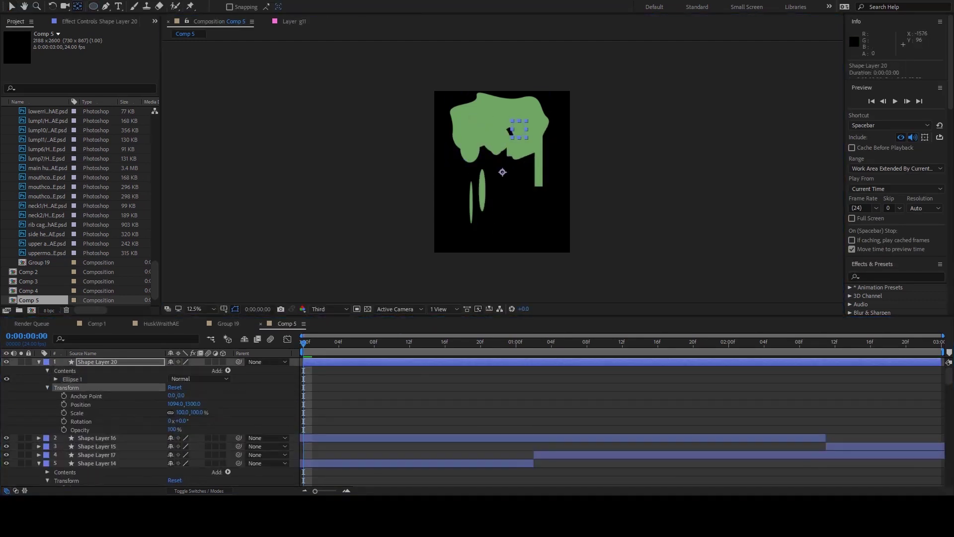
pyautogui.press('y')
pyautogui.moveTo(502, 172); pyautogui.dragTo(530, 132)
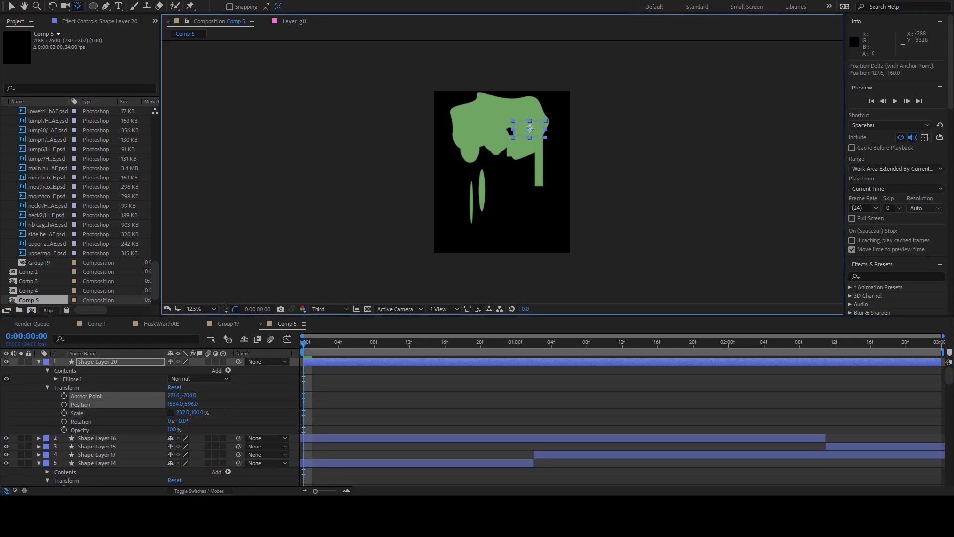
pyautogui.click(63, 412)
pyautogui.press('space')
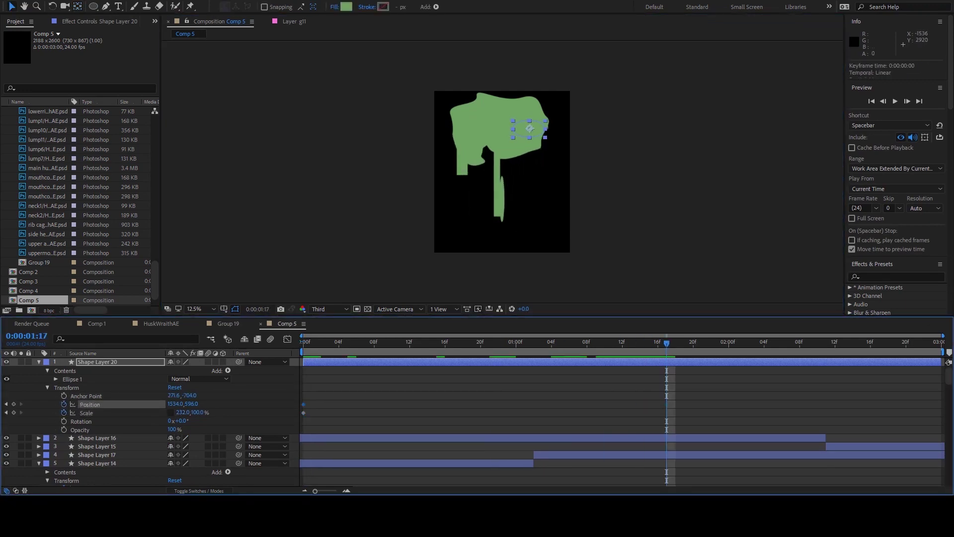
pyautogui.hotkey('ctrl', 'v')
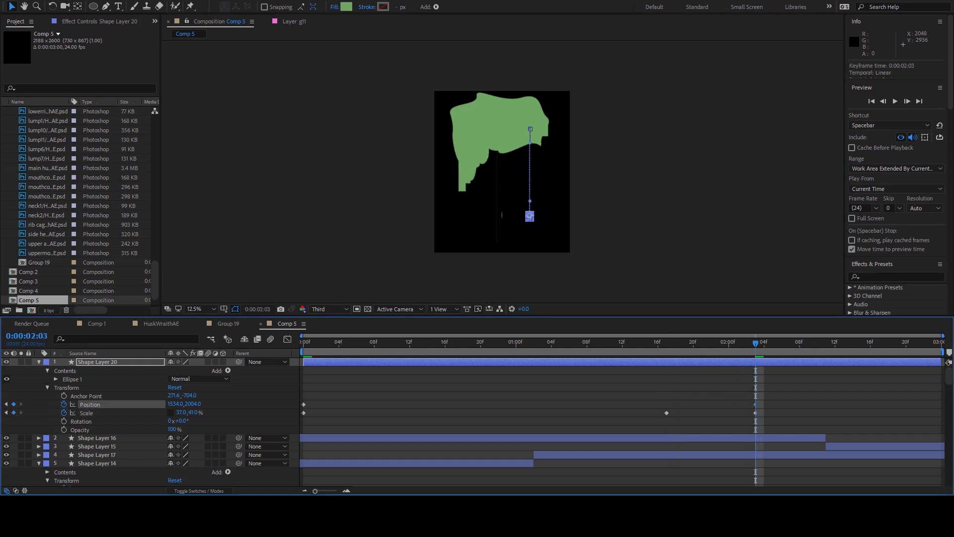
# Step: Shift the Position keyframe to 2:08, preview the drip, and paste a copy on the slime's left side
pyautogui.moveTo(756, 404); pyautogui.dragTo(800, 404)
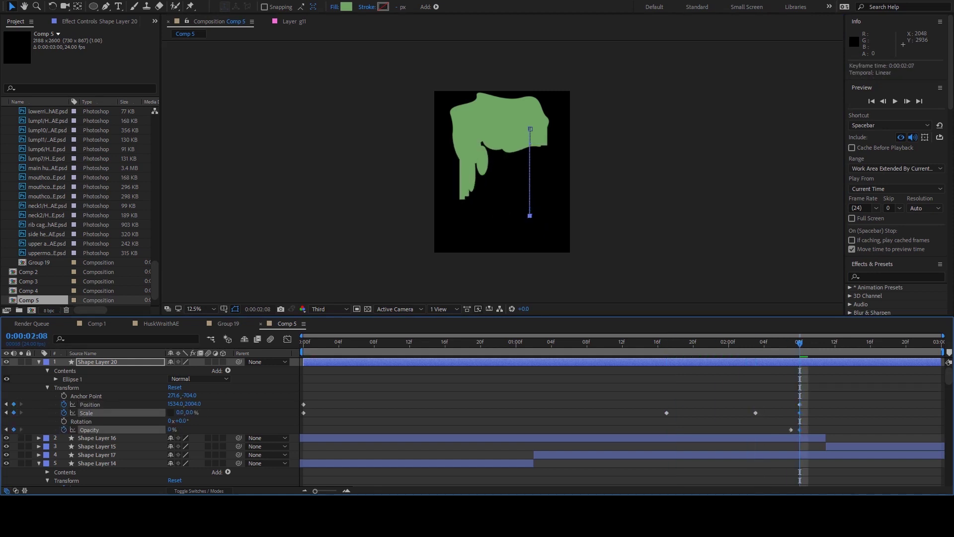
pyautogui.moveTo(800, 342); pyautogui.dragTo(755, 342)
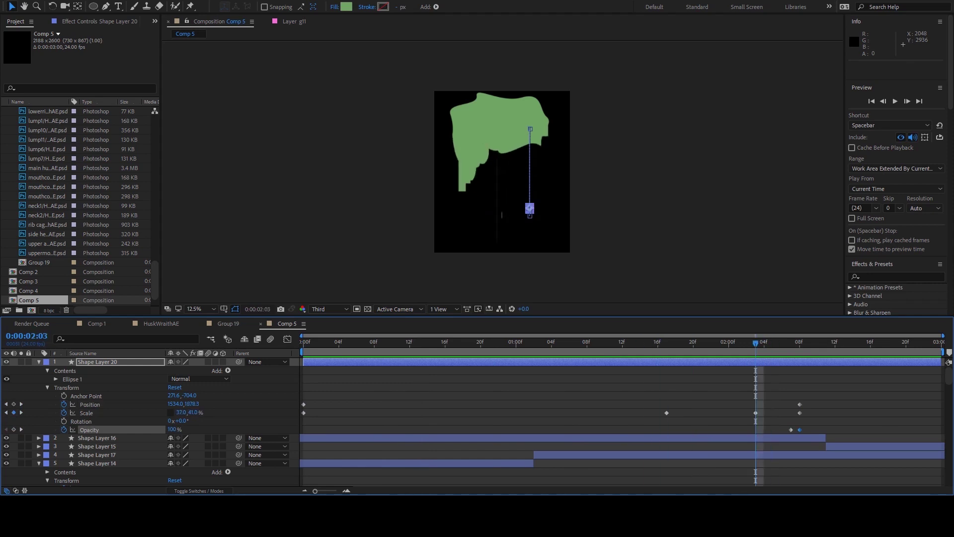
pyautogui.click(756, 413)
pyautogui.press('space')
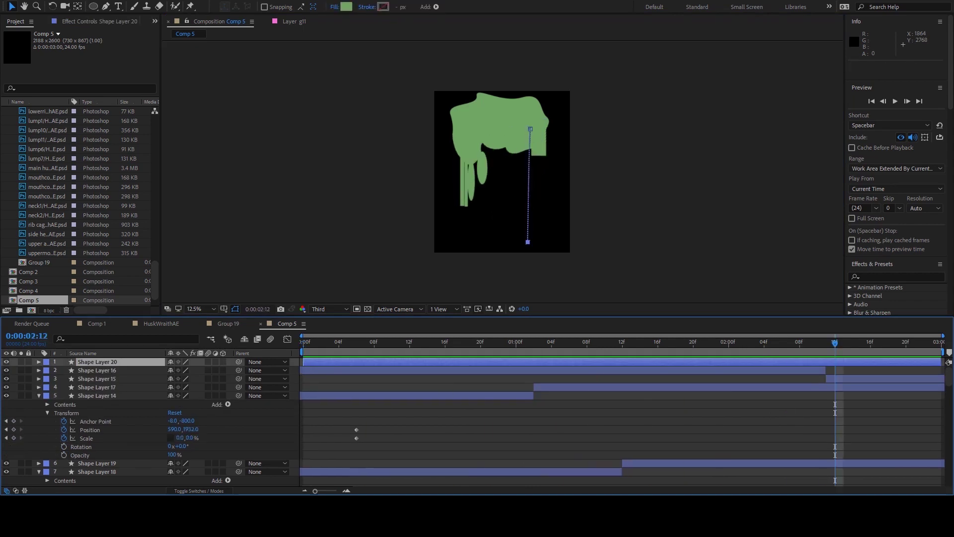
pyautogui.hotkey('ctrl', 'v')
pyautogui.moveTo(530, 129); pyautogui.dragTo(486, 111)
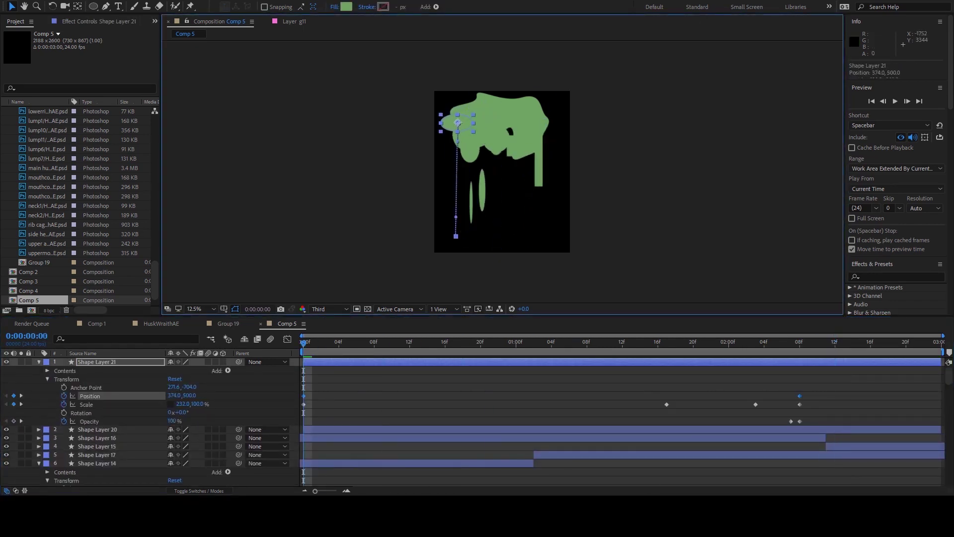
# Step: Make the left drip copy start at 0% opacity and move its Scale keyframe to about frame 6
pyautogui.click(322, 421)
pyautogui.click(86, 405)
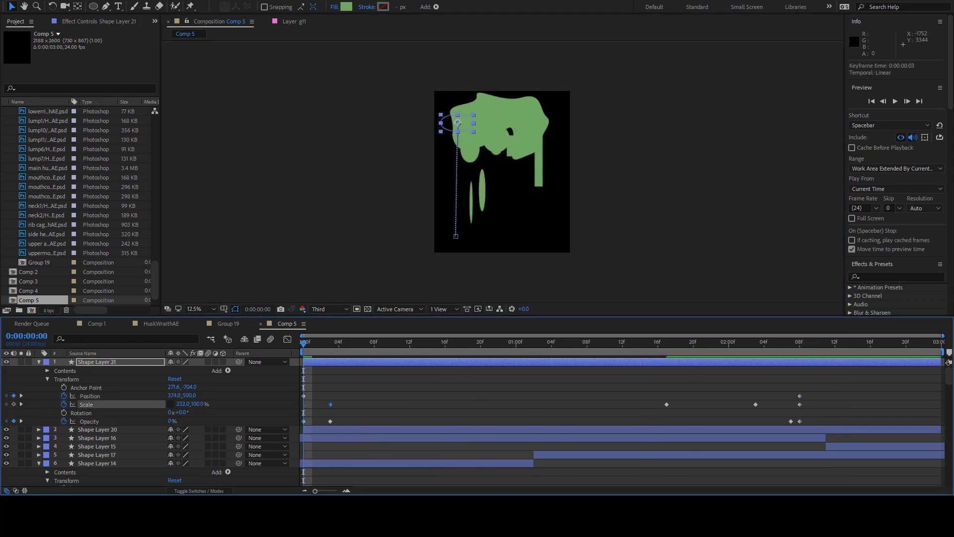
pyautogui.moveTo(330, 404); pyautogui.dragTo(374, 404)
pyautogui.click(90, 396)
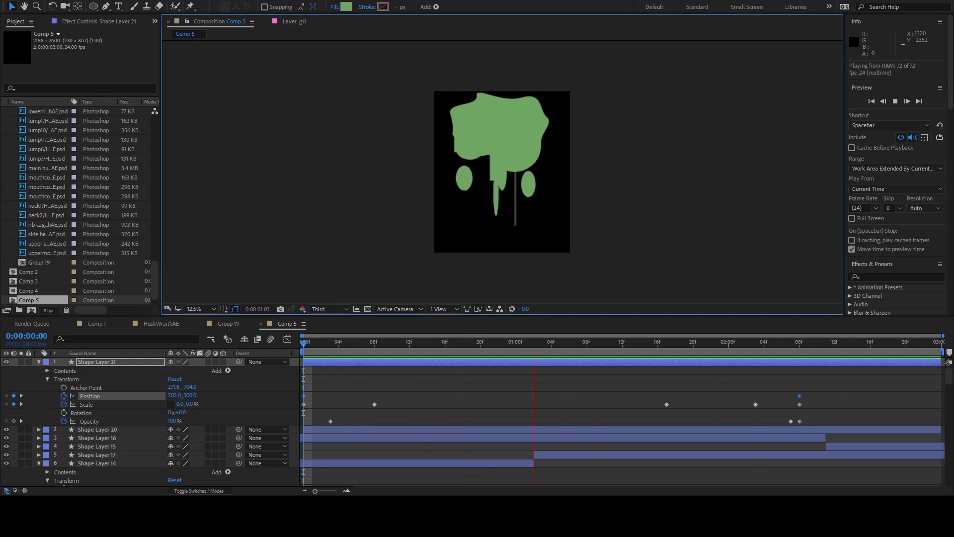
pyautogui.press('space')
# Step: Duplicate the drip as Shape Layer 22 and split Shape Layers 21 and 22 at the current time
pyautogui.hotkey('ctrl', 'd')
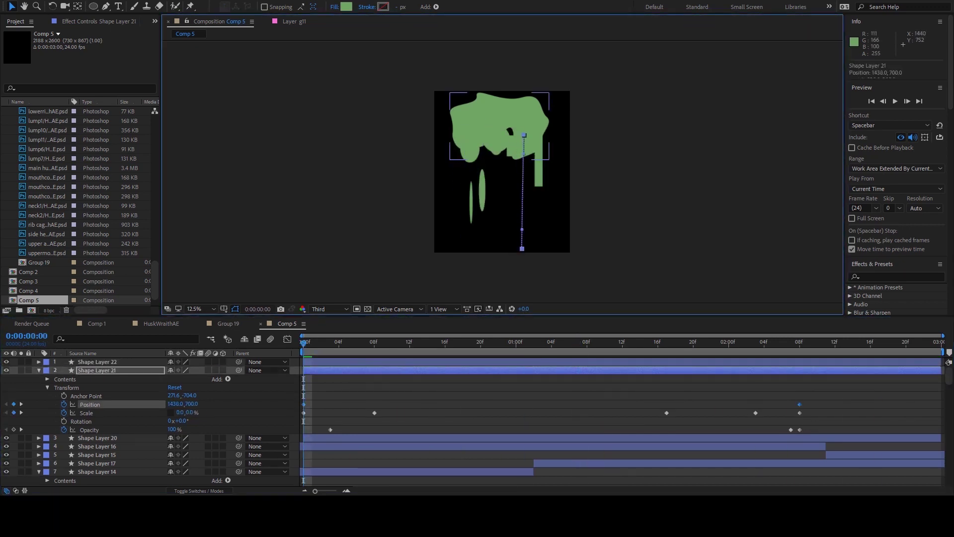
pyautogui.press('space')
pyautogui.hotkey('ctrl', 'shift', 'd')
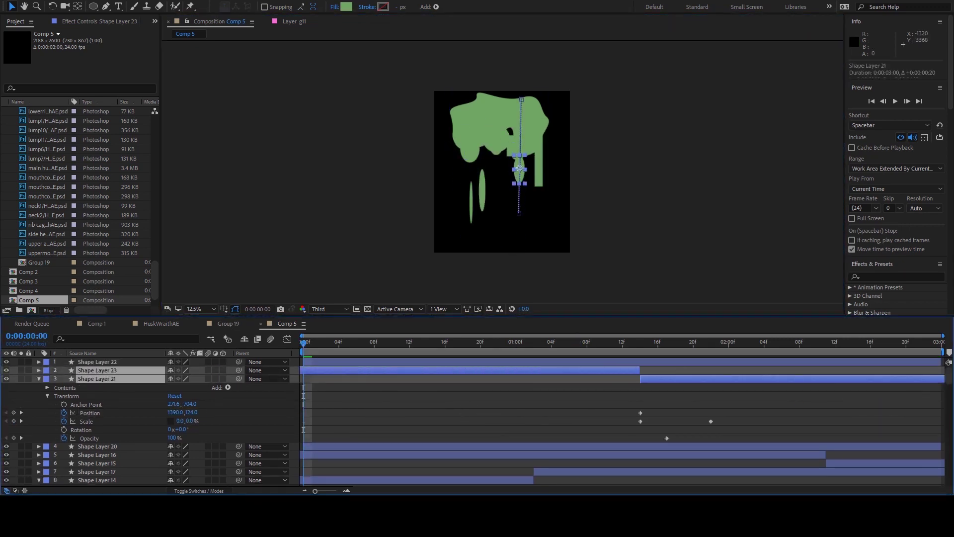
pyautogui.hotkey('ctrl', 'shift', 'd')
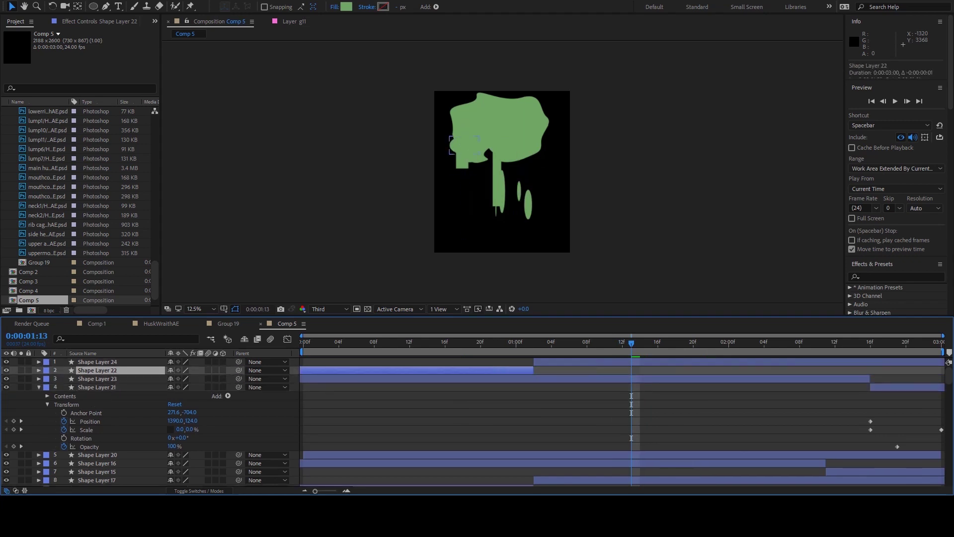
pyautogui.press('Home')
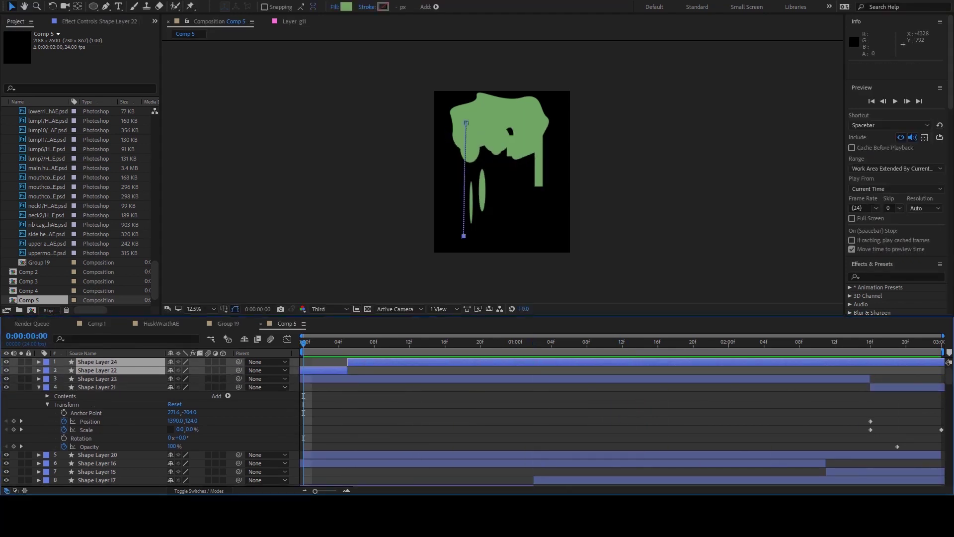
# Step: Create Comp 6 holding Comp 5, with a small inverted elliptical mask on the slime
pyautogui.hotkey('ctrl', 'n')
pyautogui.press('Return')
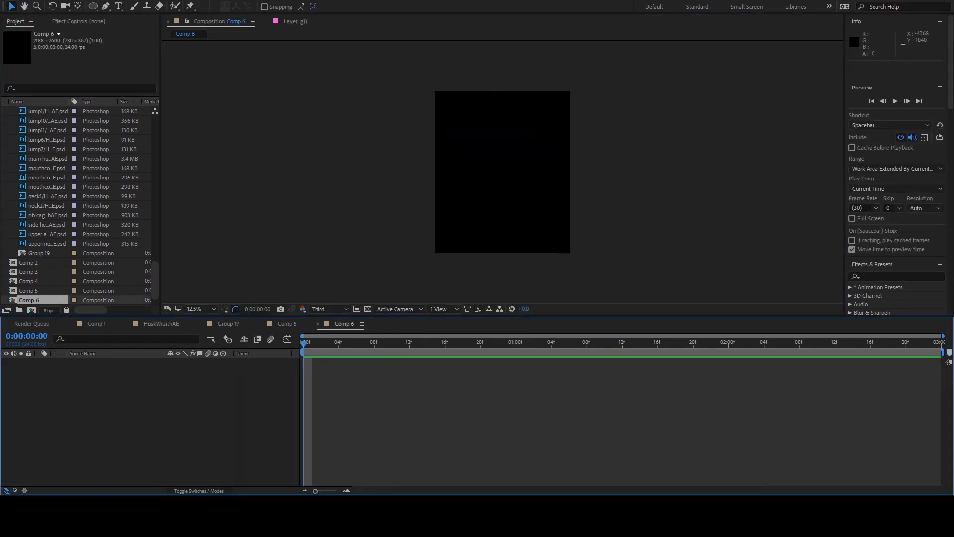
pyautogui.moveTo(28, 290); pyautogui.dragTo(149, 398)
pyautogui.press('q')
pyautogui.moveTo(480, 115); pyautogui.dragTo(485, 119)
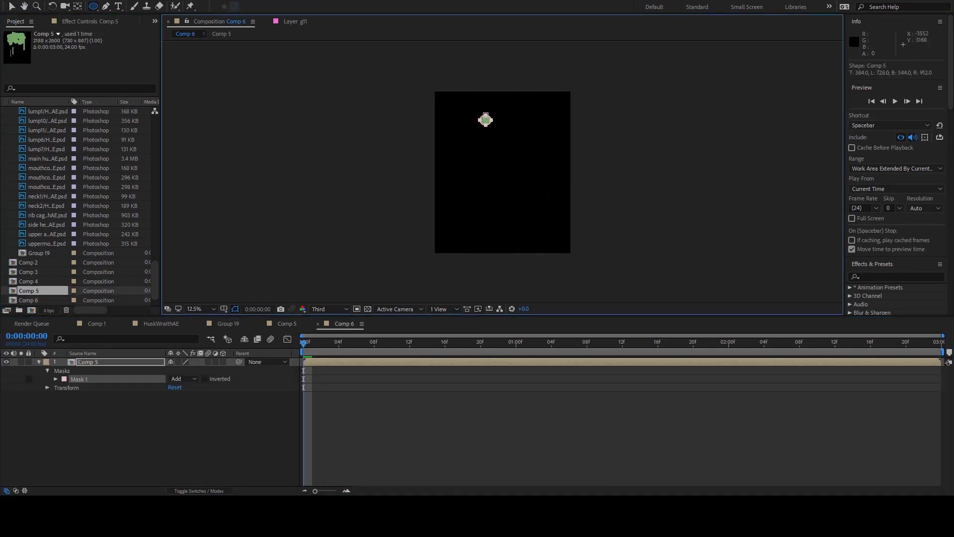
pyautogui.hotkey('ctrl', 'shift', 'i')
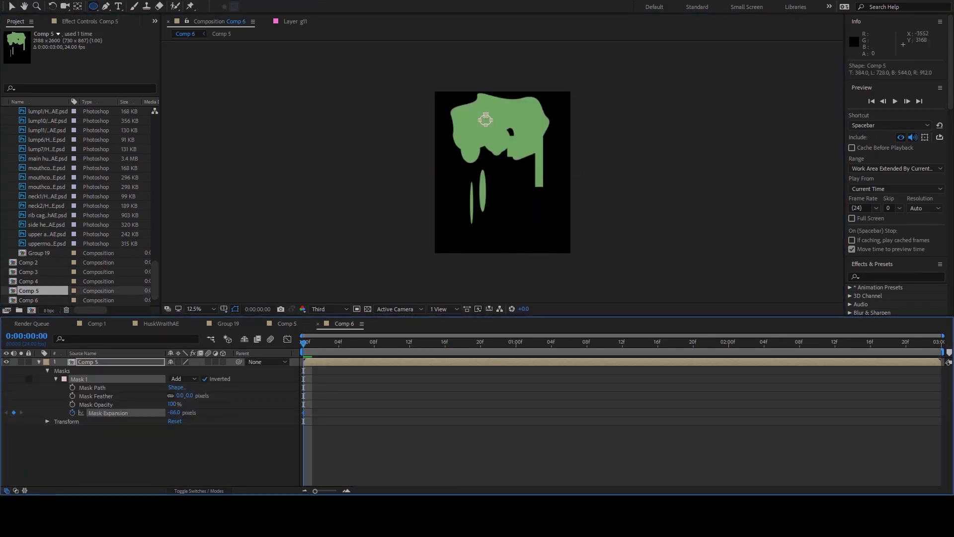
# Step: At 1:23, move the mask downward and keyframe Mask Path and Mask Expansion, then preview
pyautogui.click(720, 341)
pyautogui.press('v')
pyautogui.moveTo(485, 119); pyautogui.dragTo(486, 145)
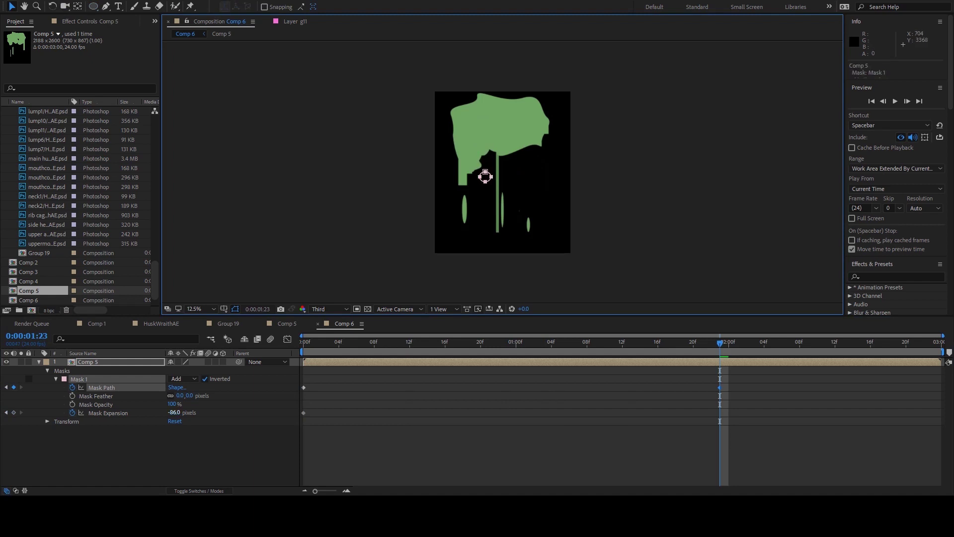
pyautogui.click(13, 413)
pyautogui.press('space')
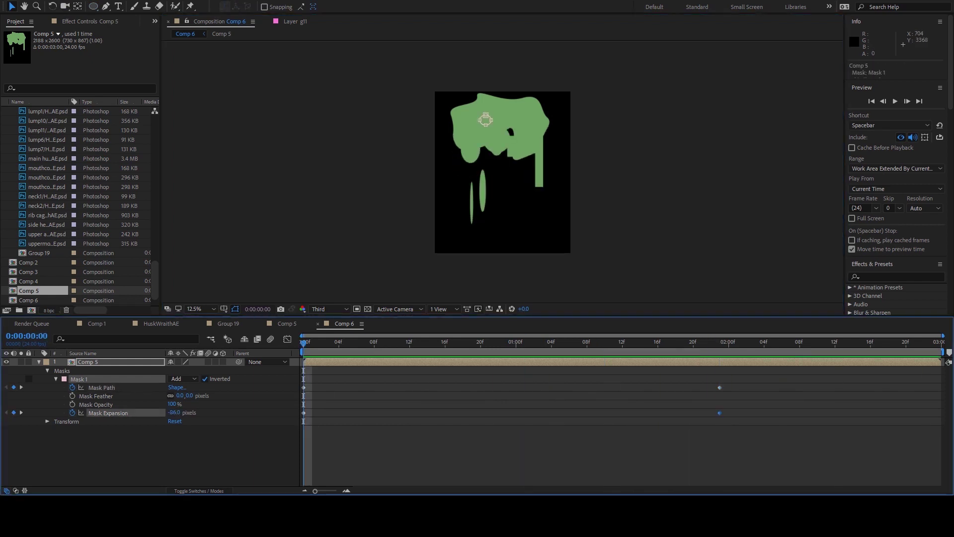
# Step: Draw a second elliptical mask, delete it, and search the effects for 'rough'
pyautogui.click(485, 120)
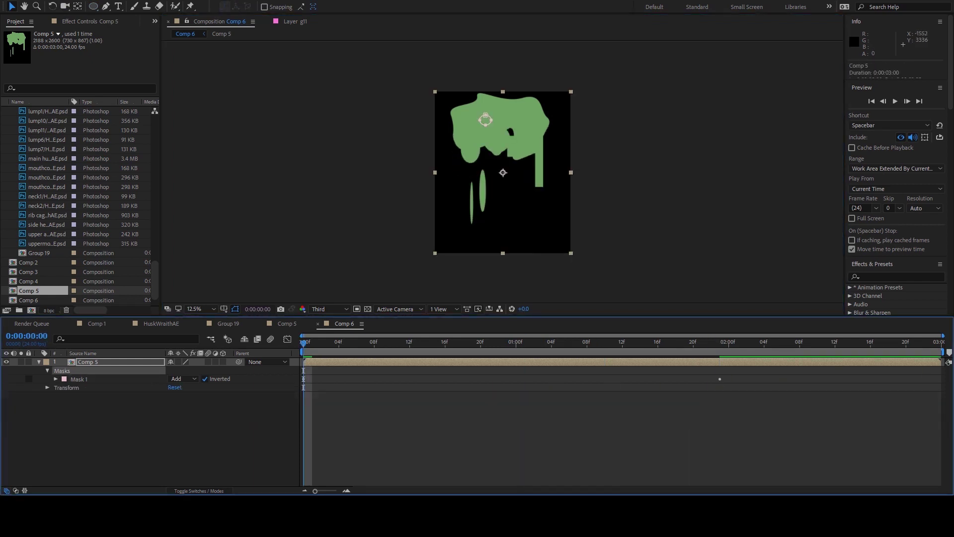
pyautogui.press('q')
pyautogui.moveTo(506, 111); pyautogui.dragTo(518, 123)
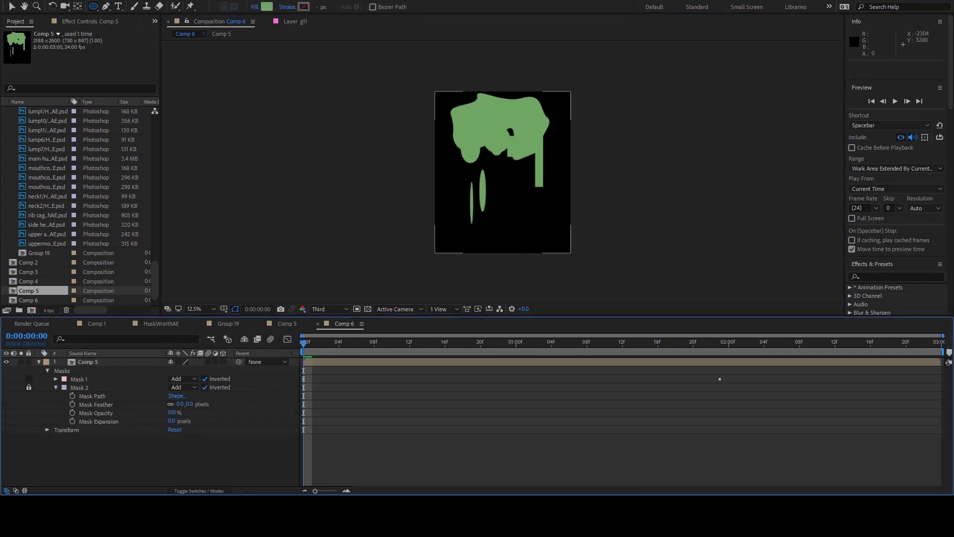
pyautogui.press('Delete')
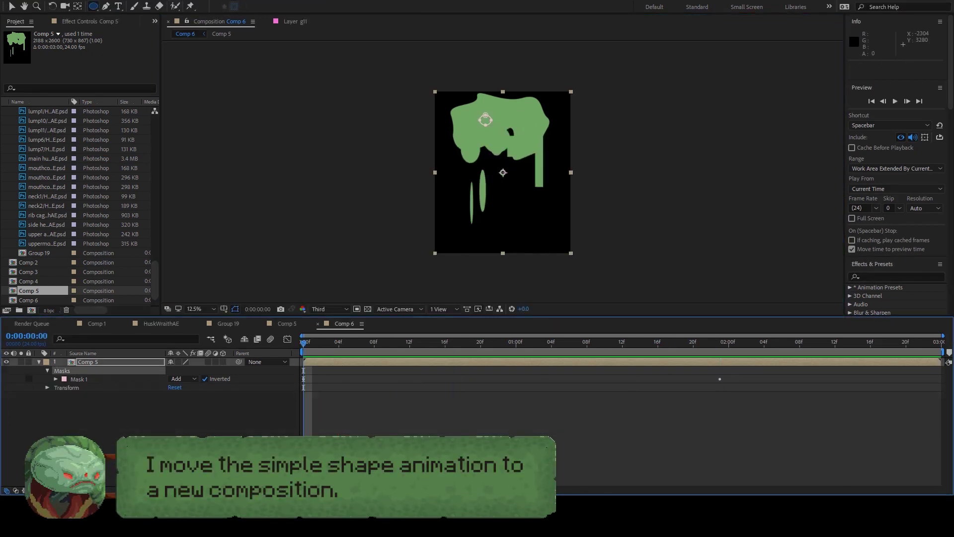
pyautogui.write('rough')
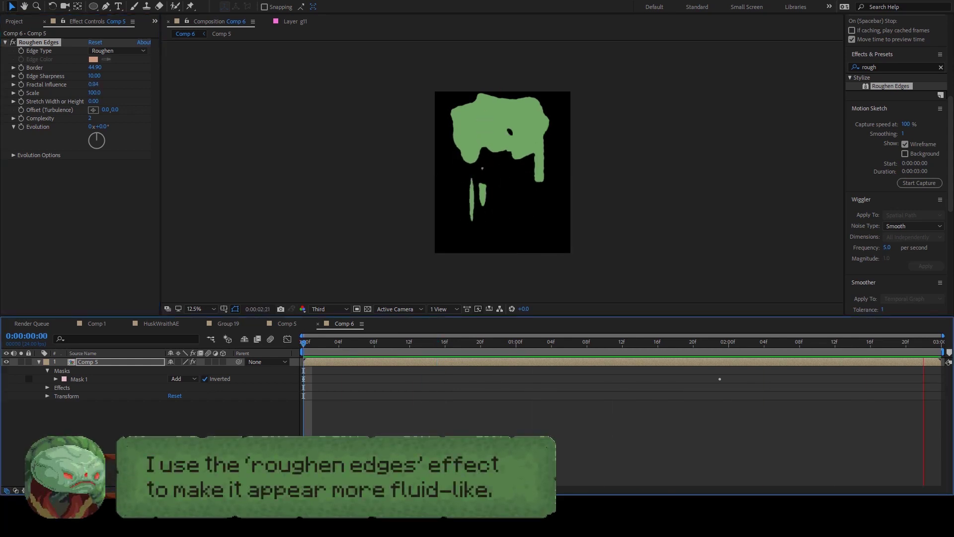
# Step: Switch back to Comp 5 to adjust the slime
pyautogui.hotkey('ctrl', '0')
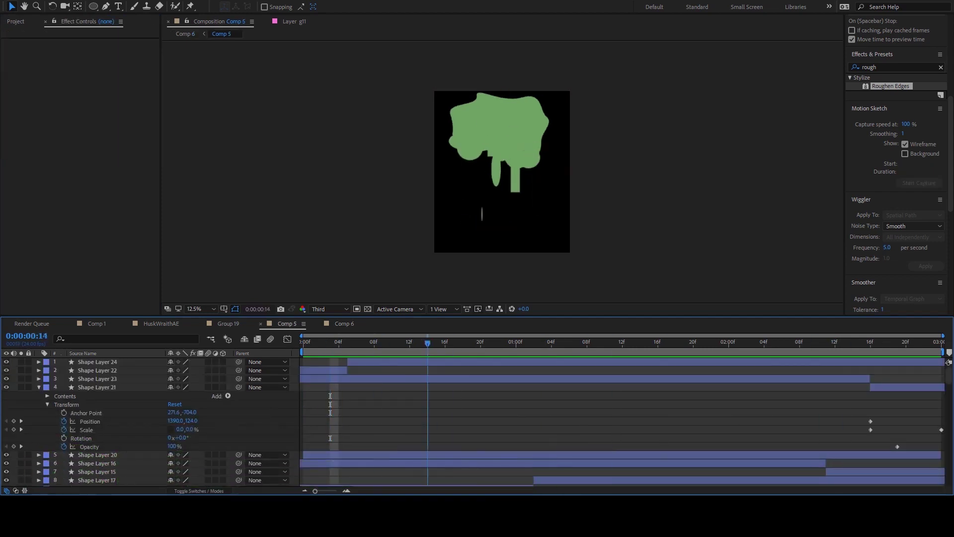
# Step: Pull down a Shape Layer 4 outline point at 0:00:00:23, delete Mask 1 in Comp 6, and preview
pyautogui.click(503, 172)
pyautogui.click(502, 172)
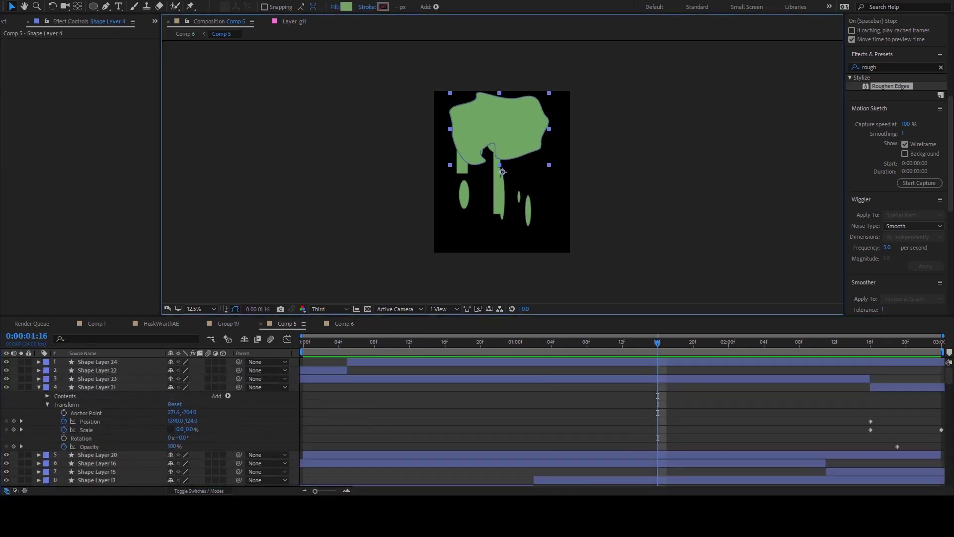
pyautogui.press('k')
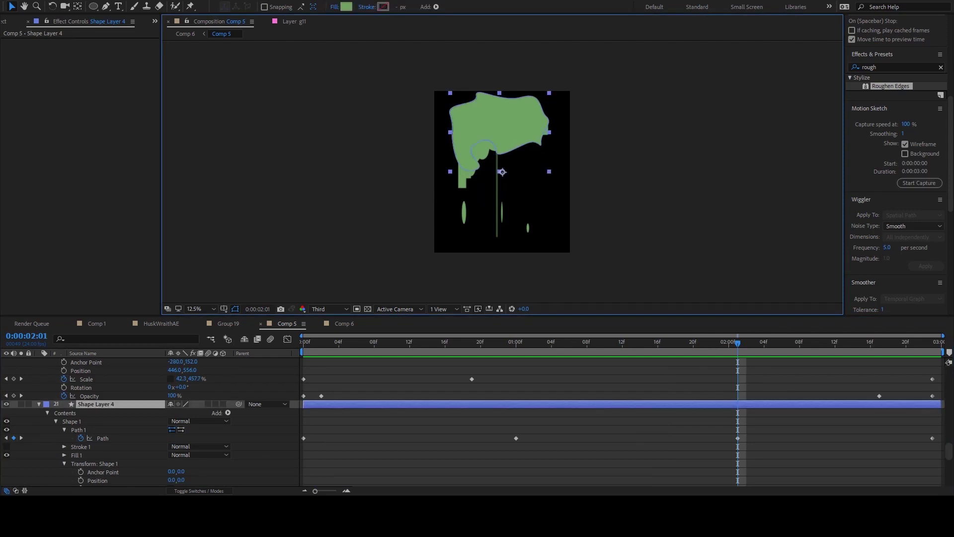
pyautogui.press('j')
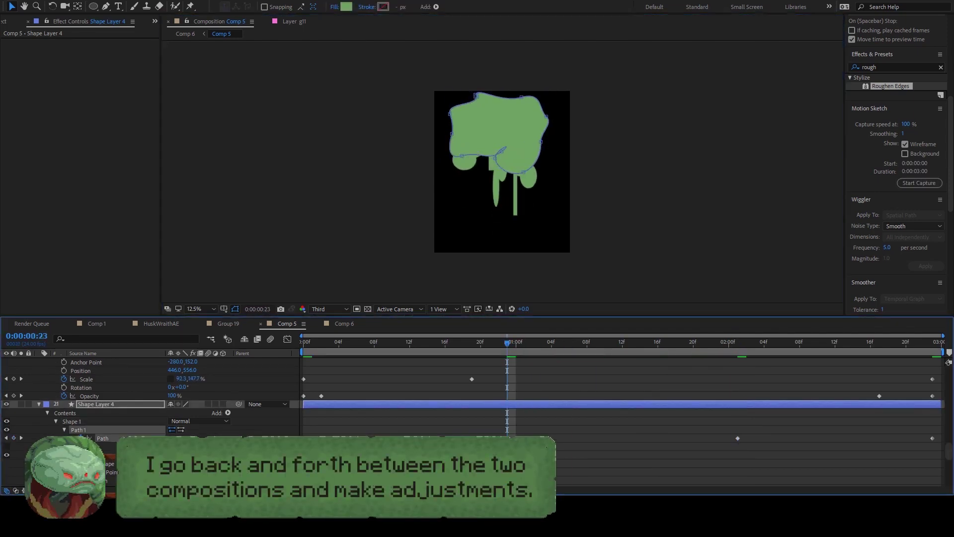
pyautogui.moveTo(523, 150); pyautogui.dragTo(523, 165)
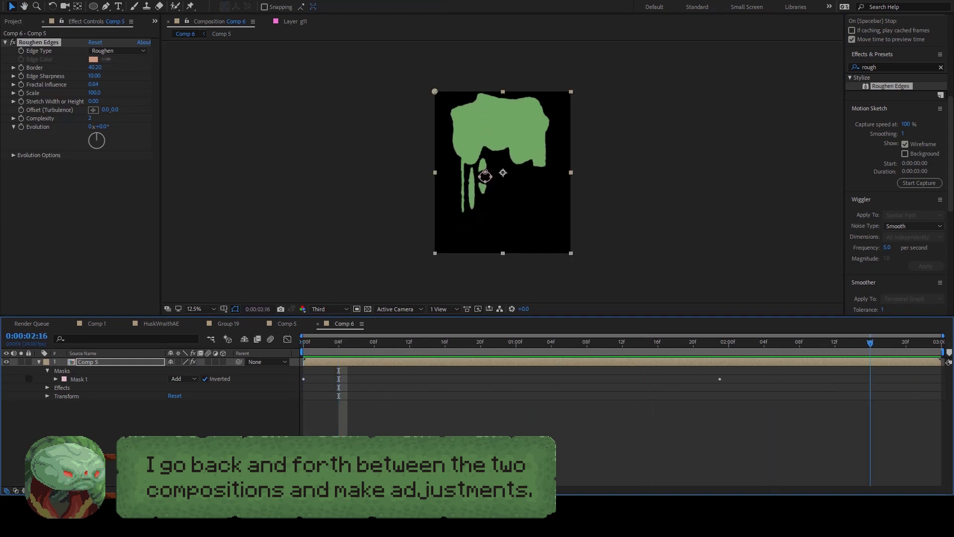
pyautogui.press('Delete')
pyautogui.press('space')
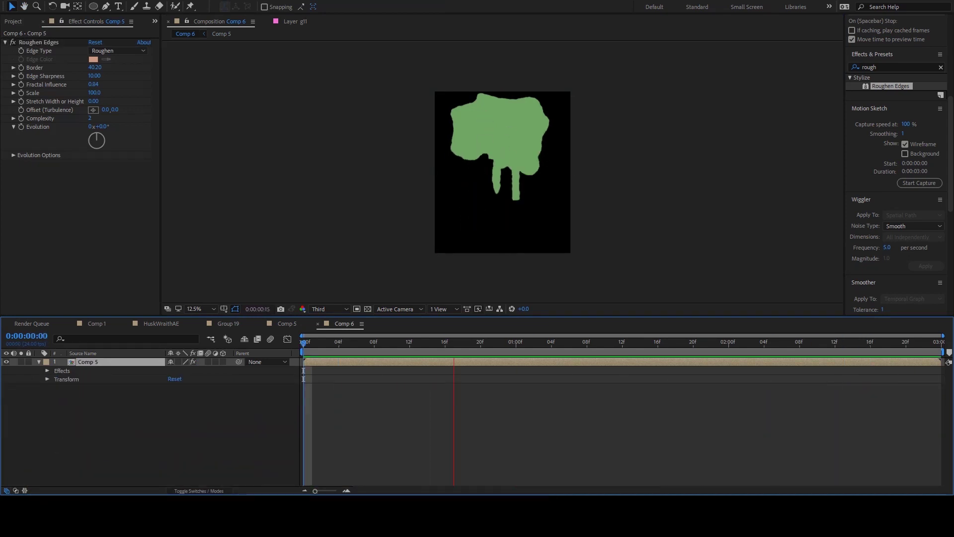
# Step: Create Comp 7, raise Roughen Edges Edge Sharpness to 10, and nudge the drip layer up-right
pyautogui.hotkey('ctrl', 'n')
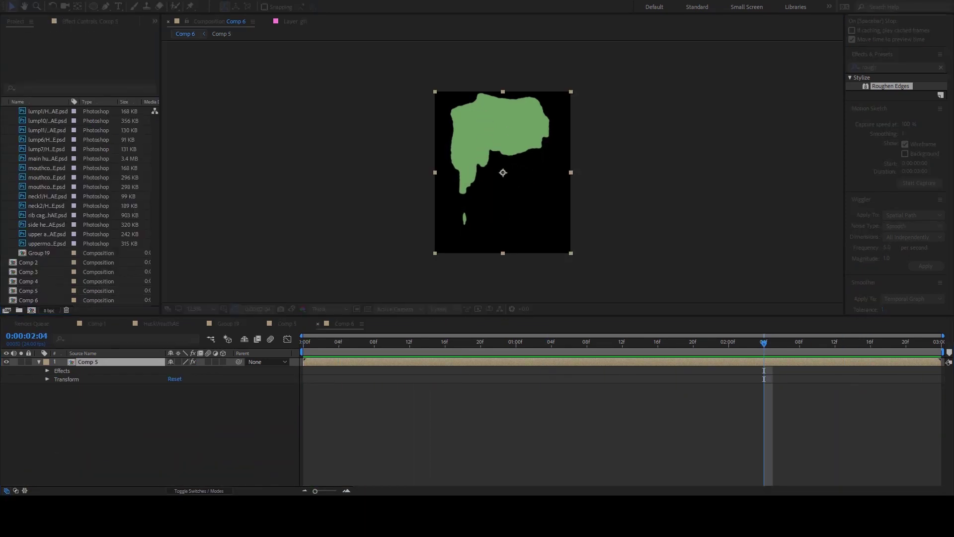
pyautogui.press('Return')
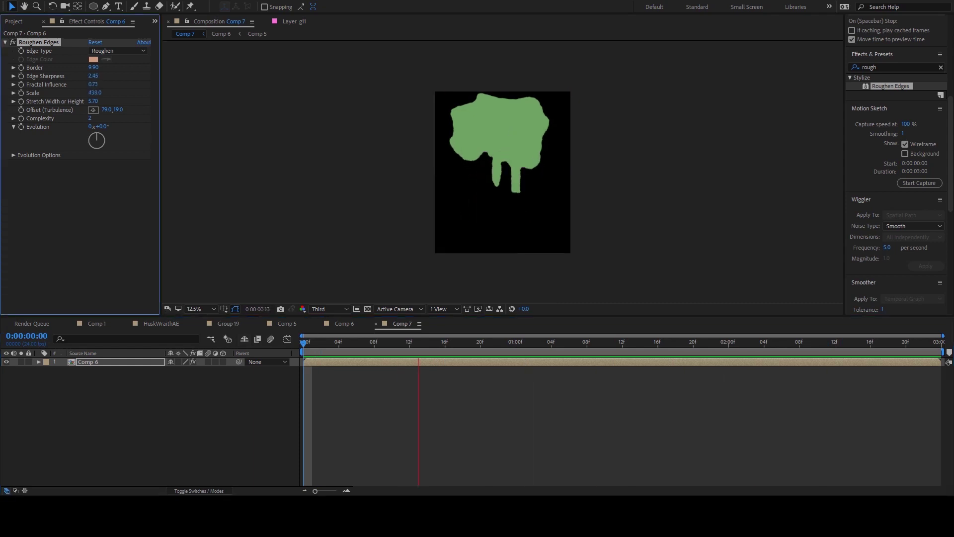
pyautogui.press(',')
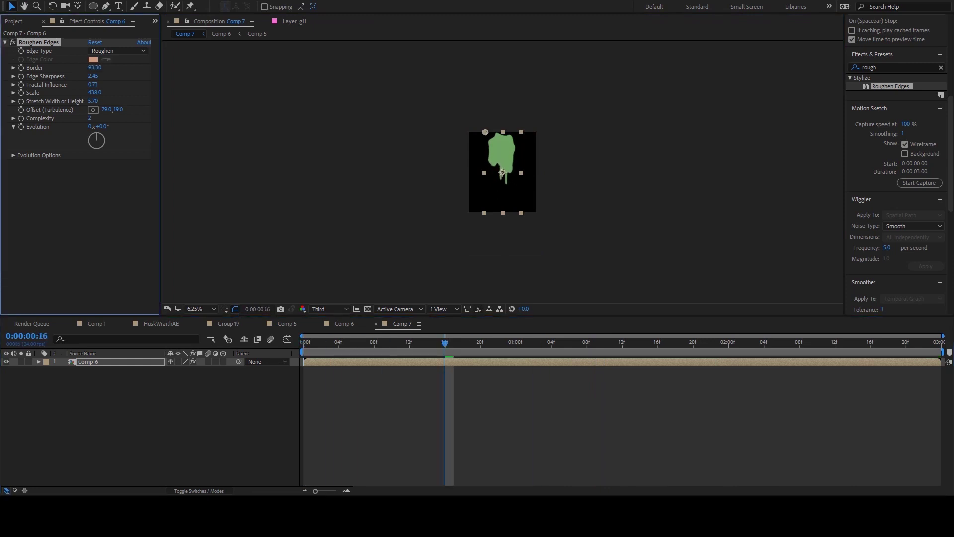
pyautogui.moveTo(93, 76); pyautogui.dragTo(130, 75)
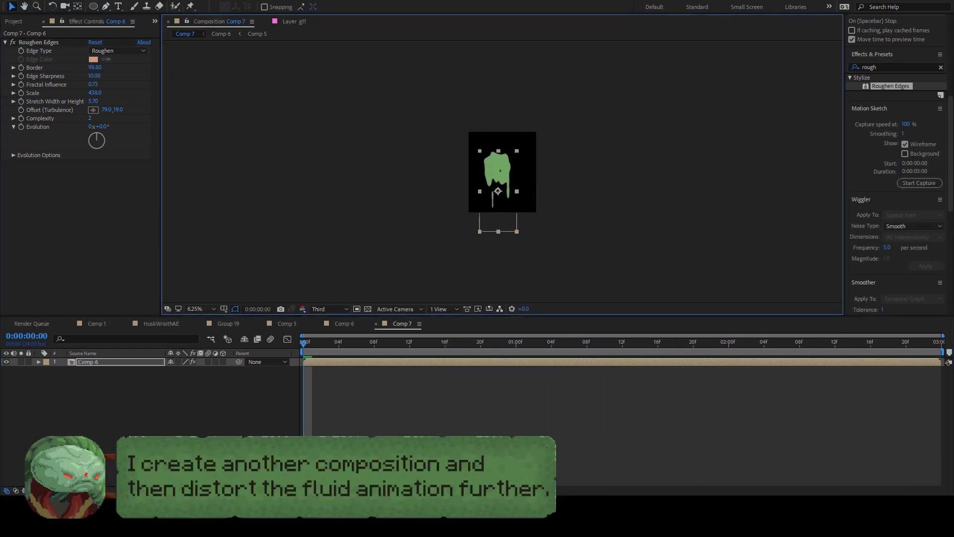
pyautogui.moveTo(498, 191); pyautogui.dragTo(505, 184)
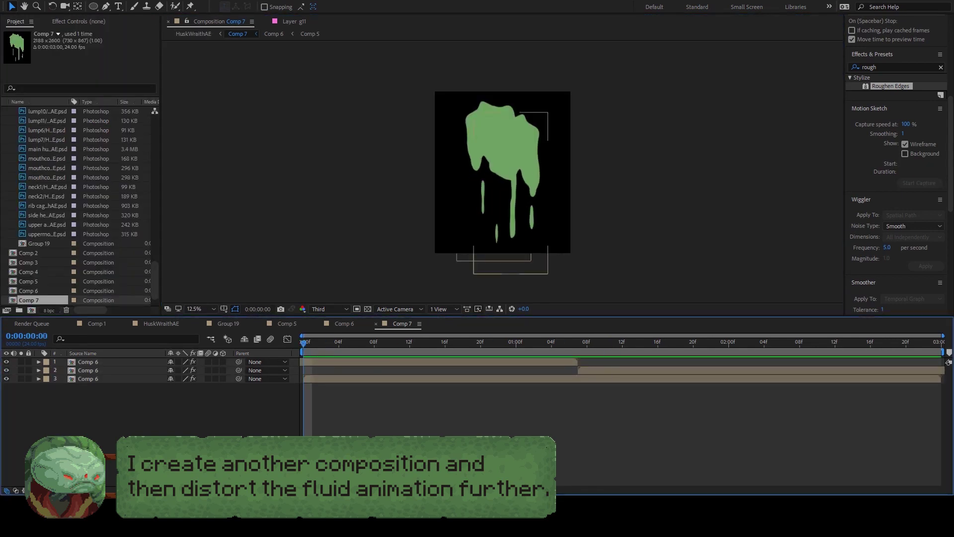
# Step: Select and arrange the staggered drip layers, then nest Comp 7 into a new Comp 8
pyautogui.click(88, 371)
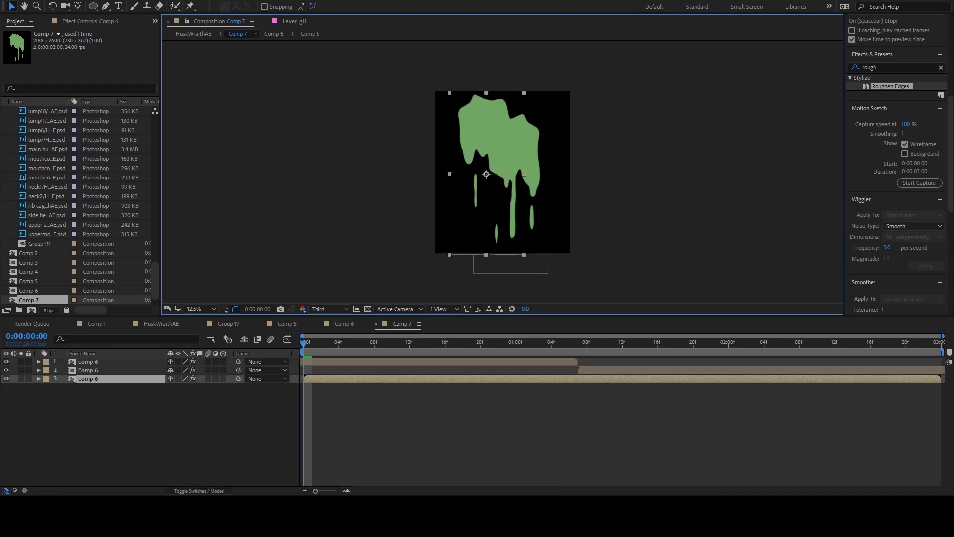
pyautogui.click(519, 179)
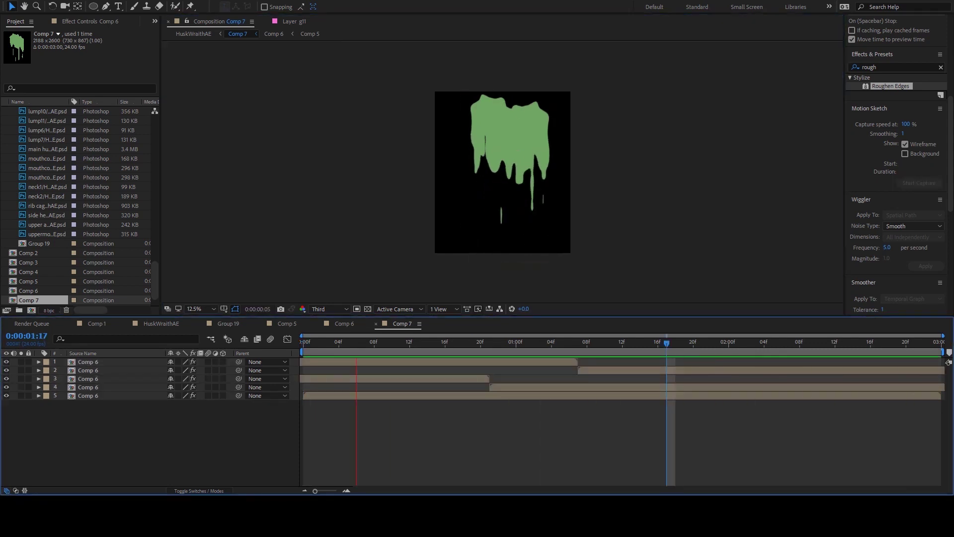
pyautogui.click(510, 149)
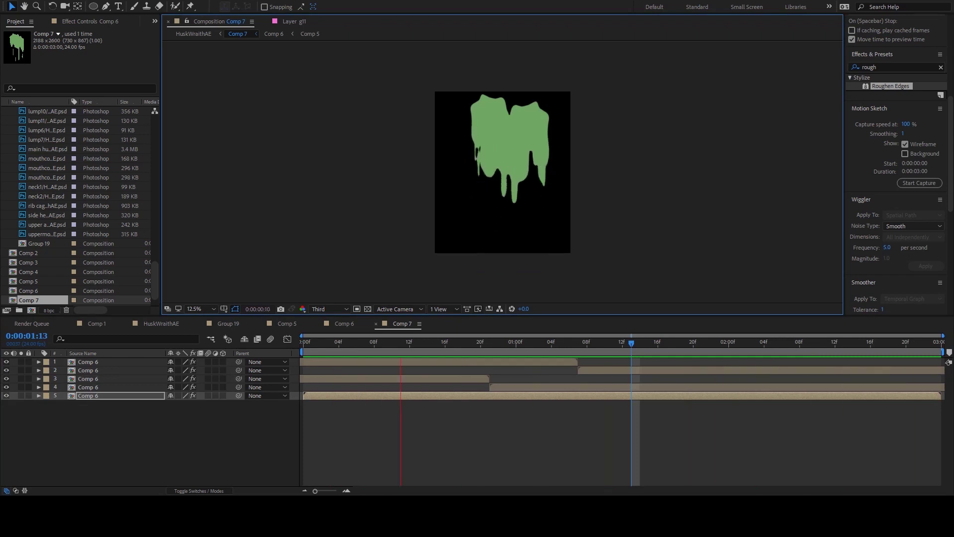
pyautogui.moveTo(29, 301); pyautogui.dragTo(32, 309)
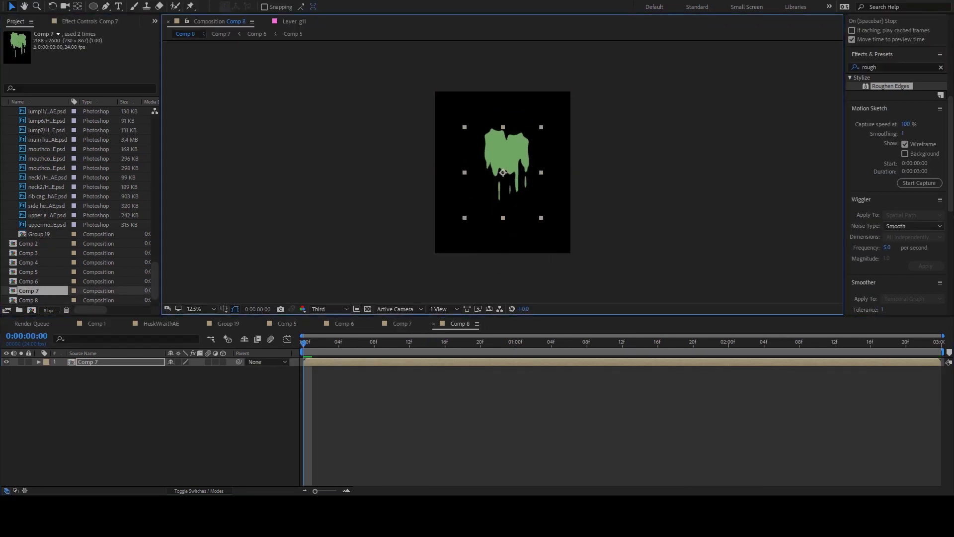
# Step: Draw a green circle over the drip's top, centre its anchor point, and preview from the start
pyautogui.press('q')
pyautogui.moveTo(486, 123); pyautogui.dragTo(526, 160)
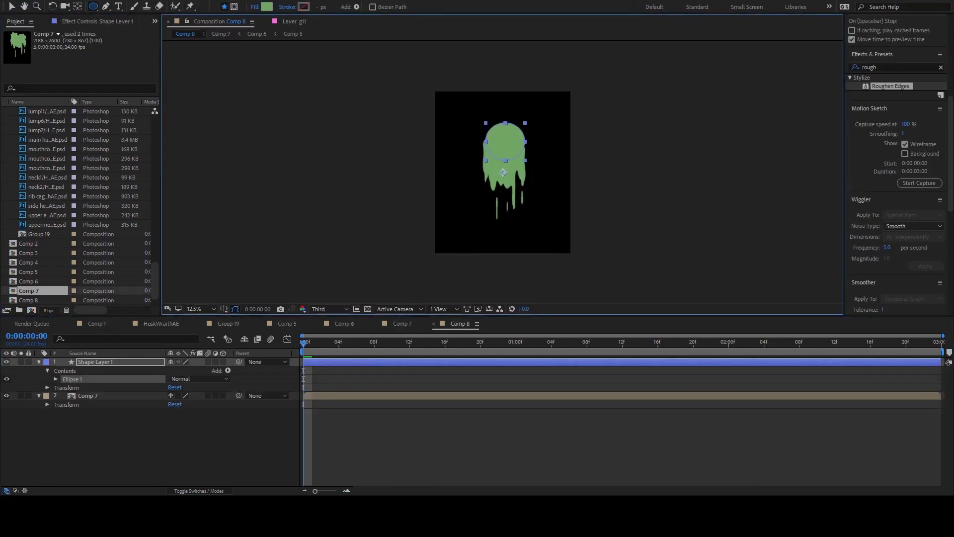
pyautogui.press('v')
pyautogui.hotkey('ctrl', 'alt', 'Home')
pyautogui.press('space')
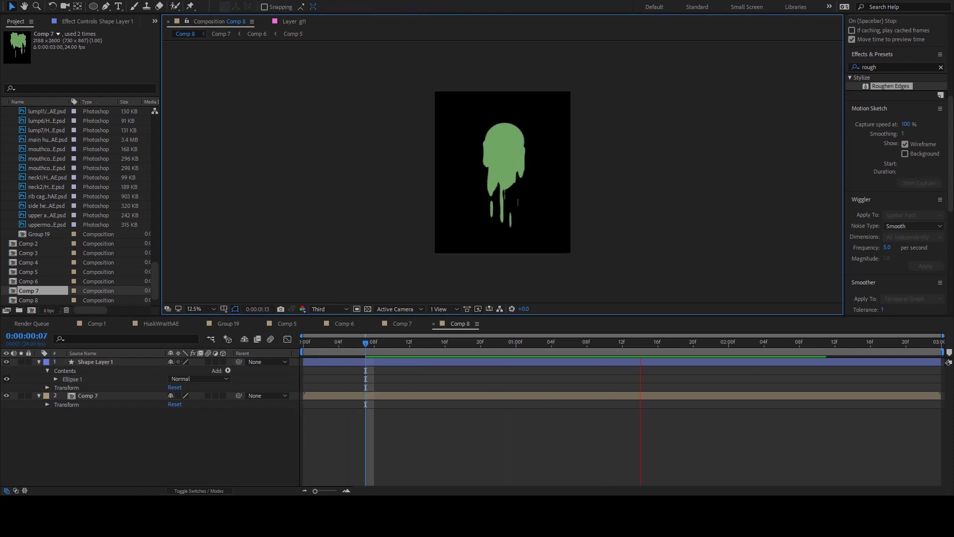
pyautogui.press('Home')
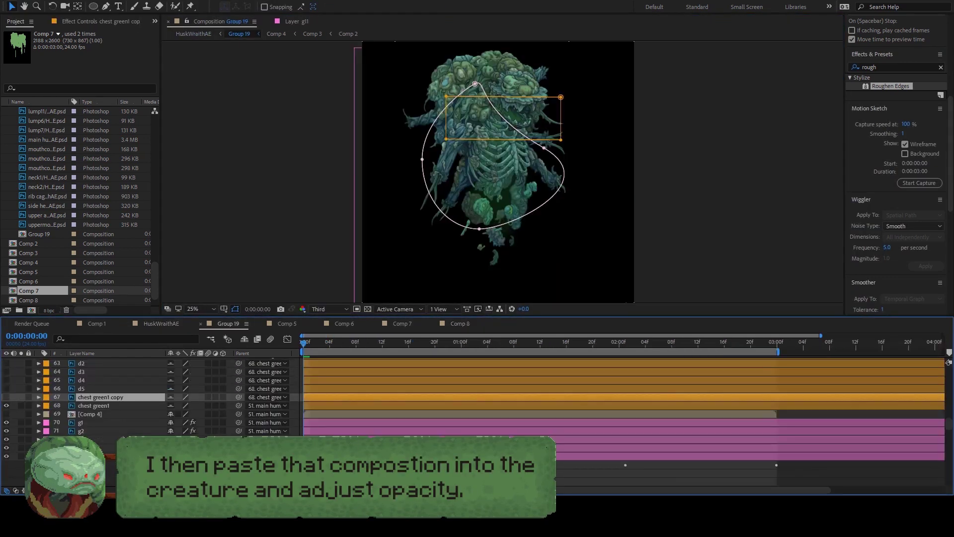
# Step: Inspect the existing Comp 8 layer and its Mask 1 path in Group 19 while previewing
pyautogui.click(39, 414)
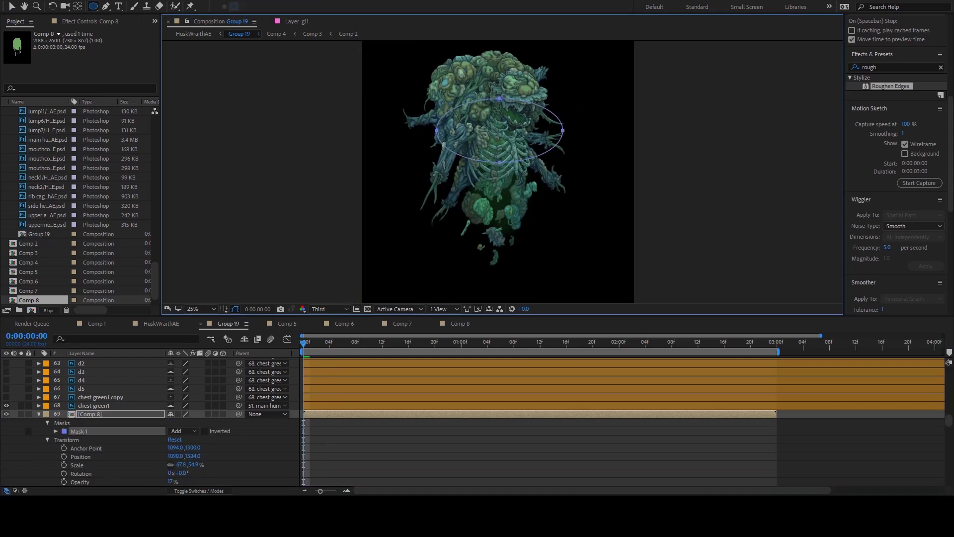
pyautogui.press('v')
pyautogui.press('space')
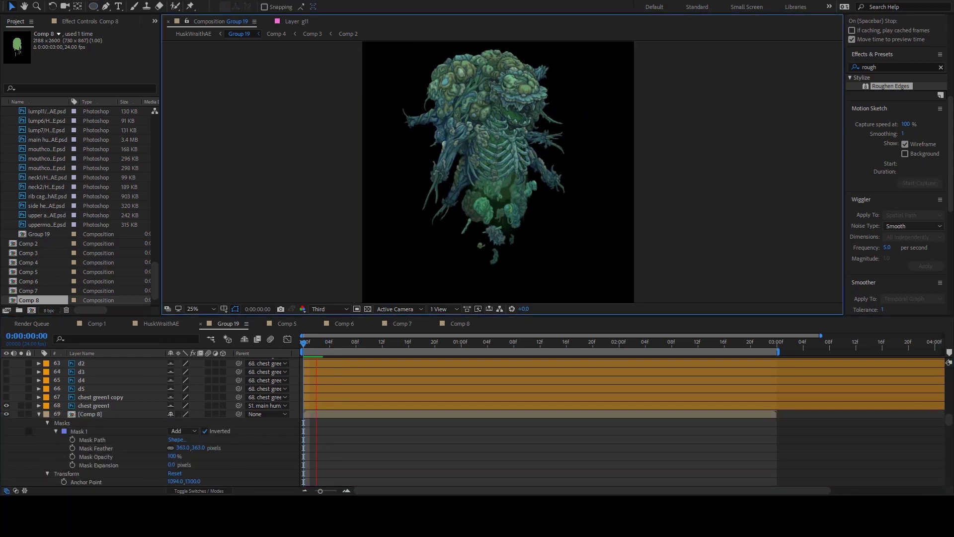
pyautogui.click(92, 440)
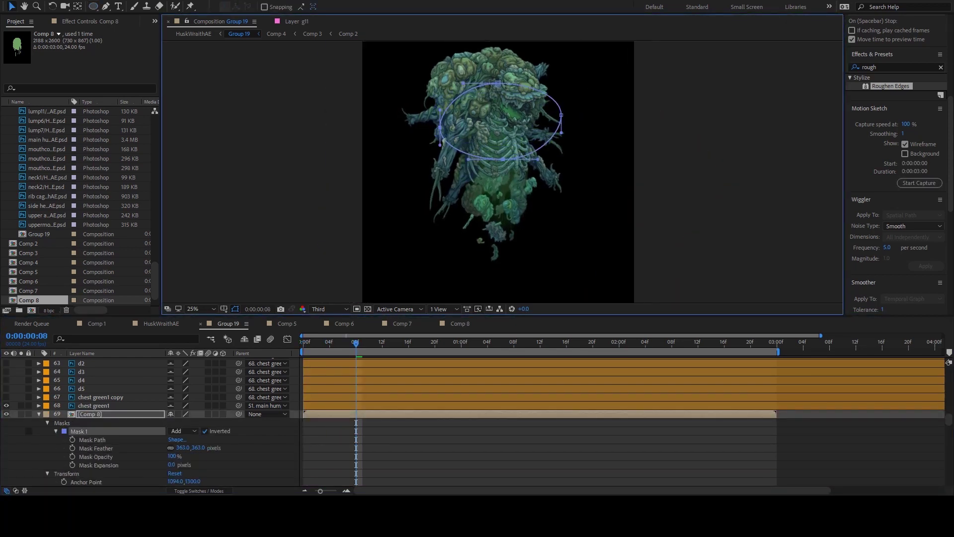
pyautogui.press('space')
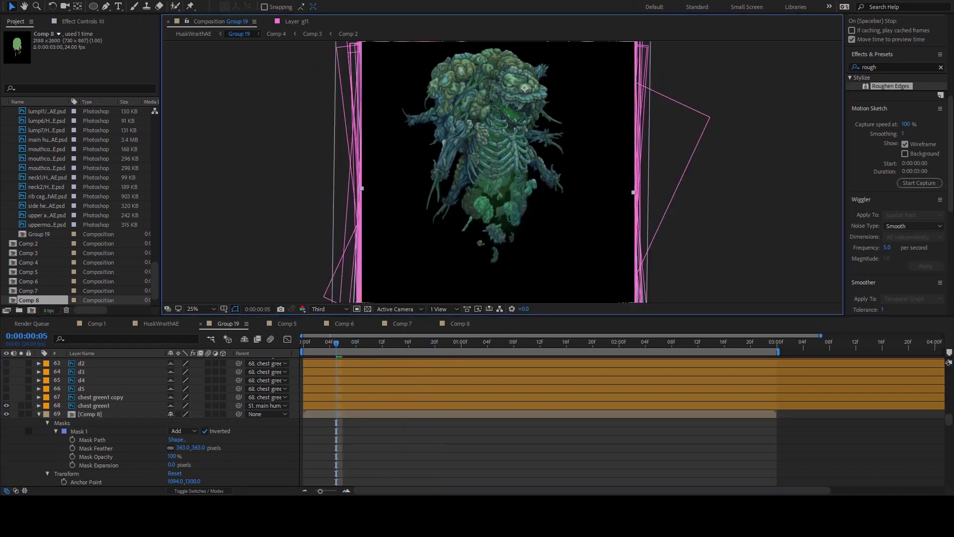
pyautogui.click(90, 414)
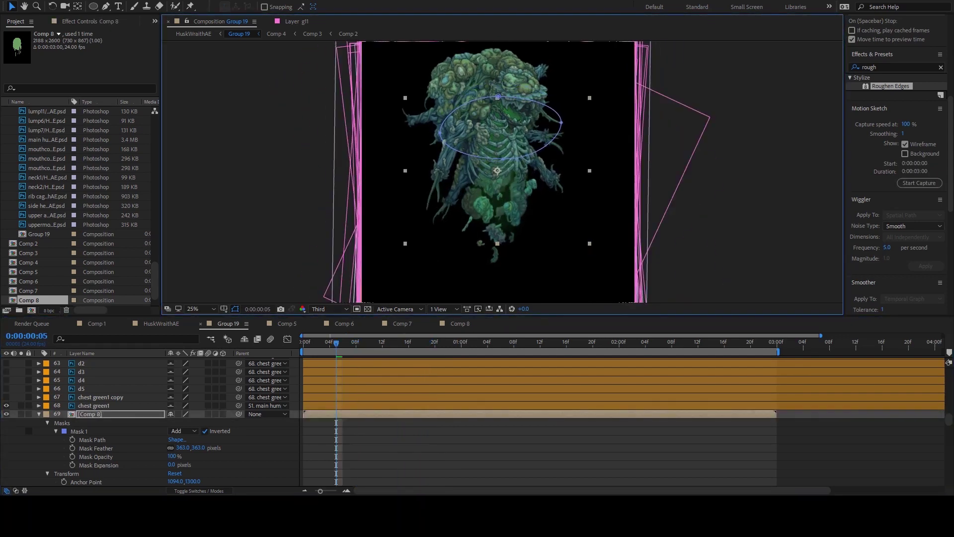
pyautogui.click(294, 410)
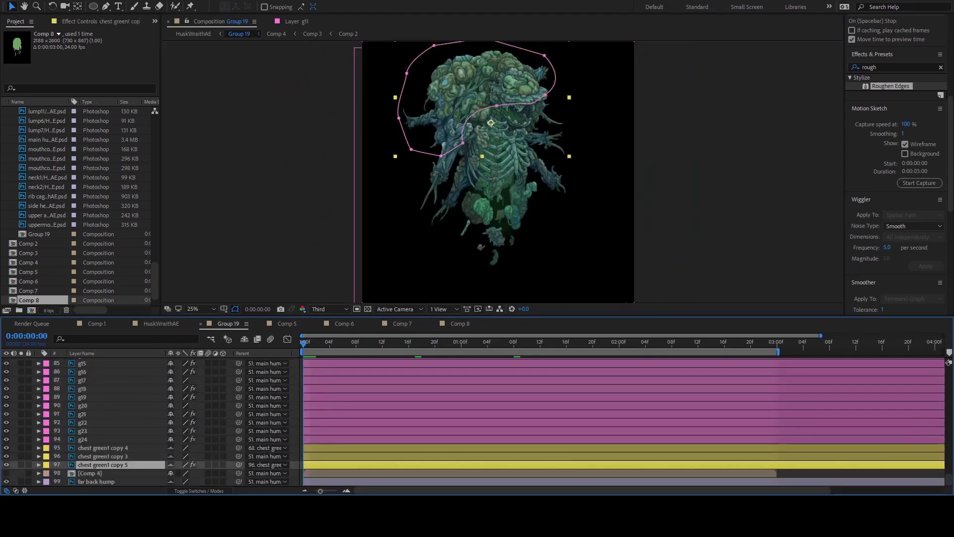
# Step: Paste another Comp 8 copy into Group 19 and scale it to 64.9%, then 75.2 by 57.3%
pyautogui.hotkey('ctrl', '/')
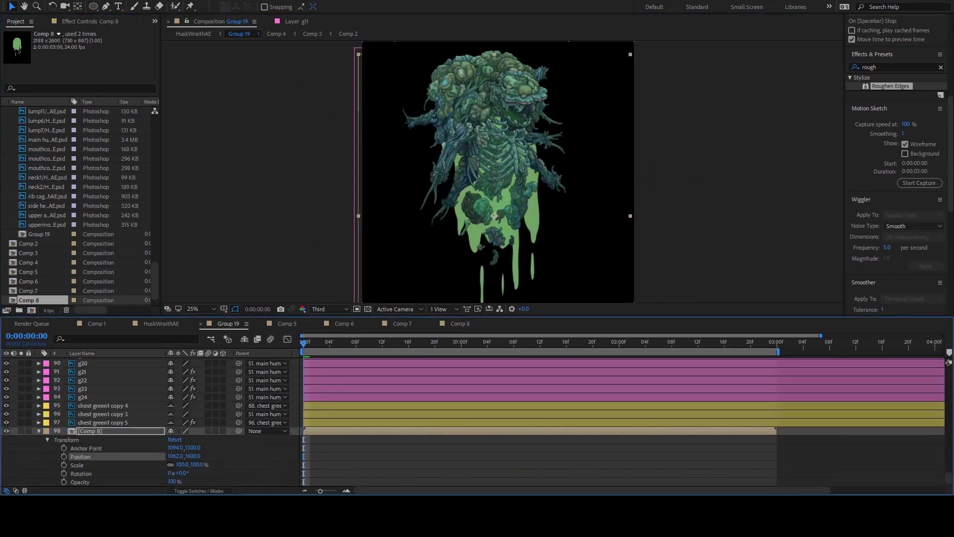
pyautogui.write('64.9')
pyautogui.press('Return')
pyautogui.press(',')
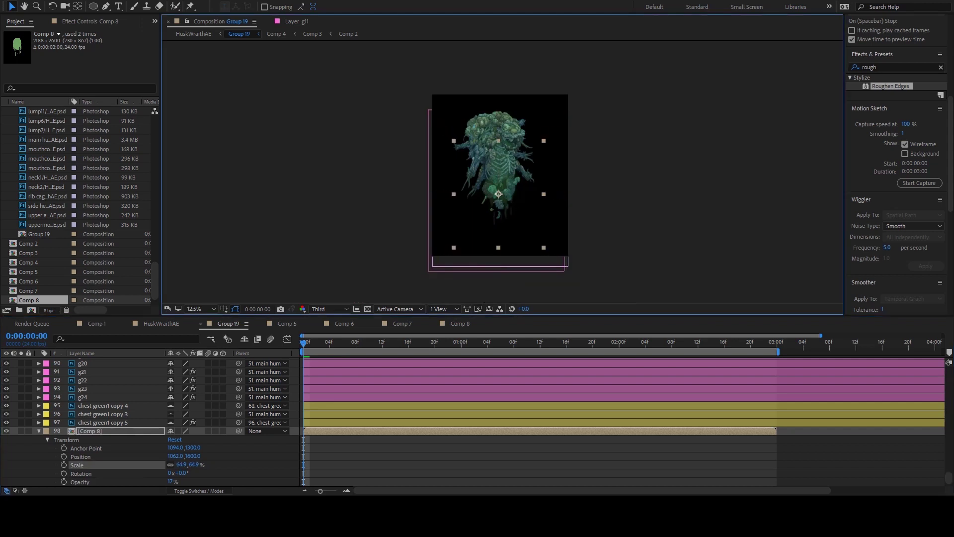
pyautogui.press('.')
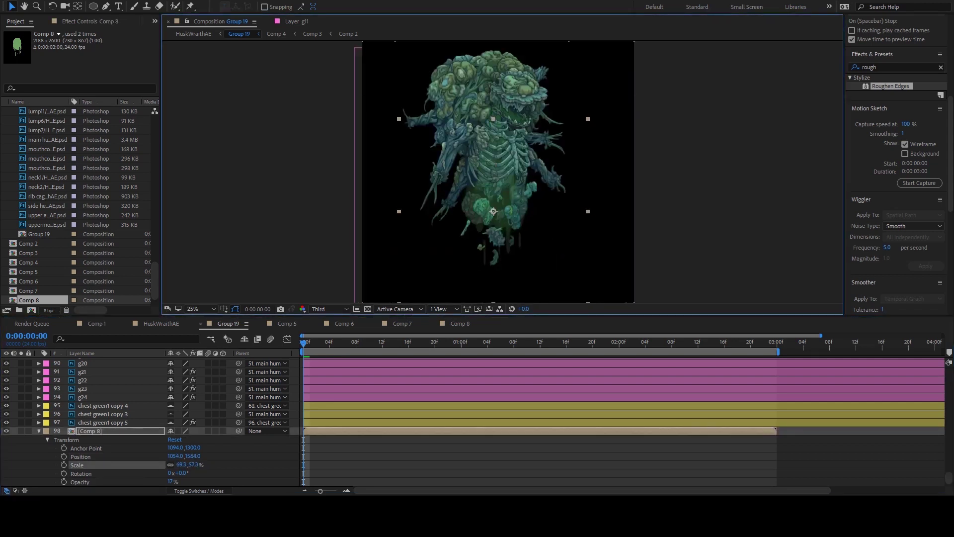
# Step: Mask the new drip with an ellipse flattened and moved over the creature's torso, then preview
pyautogui.press('q')
pyautogui.moveTo(411, 137); pyautogui.dragTo(561, 297)
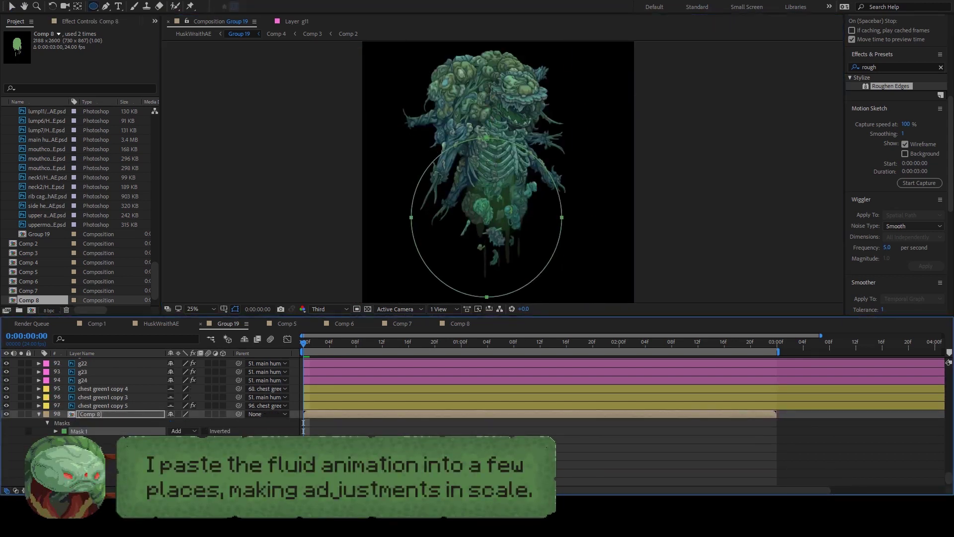
pyautogui.press('v')
pyautogui.moveTo(487, 297); pyautogui.dragTo(486, 275)
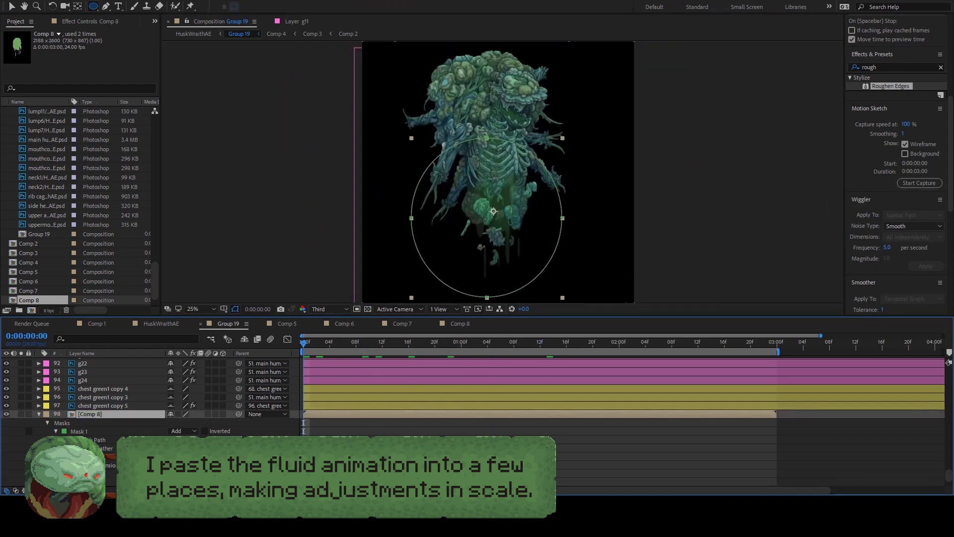
pyautogui.moveTo(493, 212); pyautogui.dragTo(497, 193)
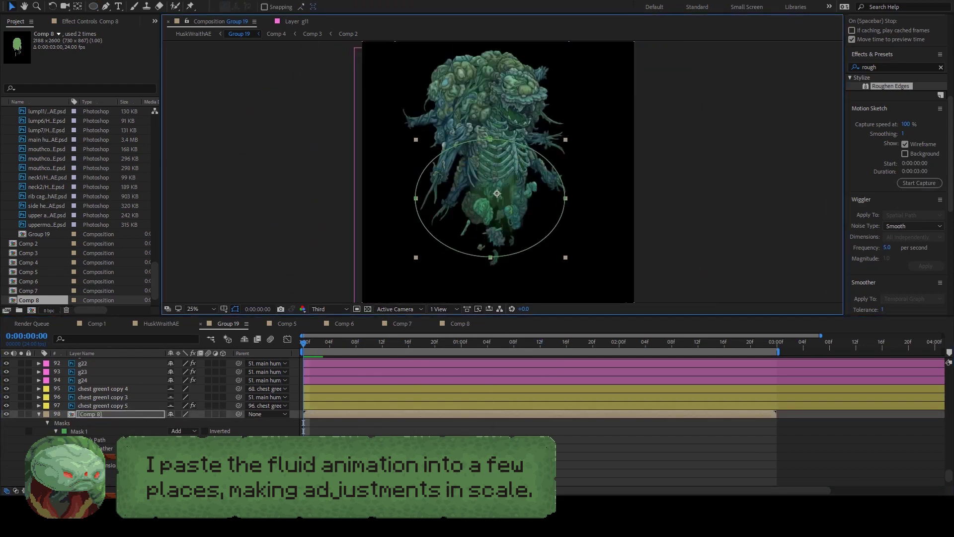
pyautogui.press('space')
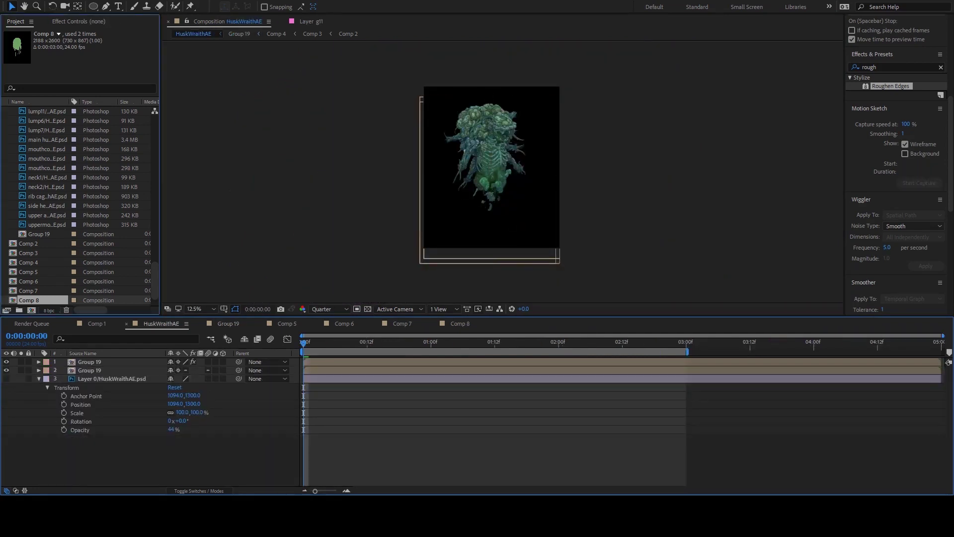
# Step: Paste Comp 8 into HuskWraithAE, narrow it to 73.7% width, and select Shape 1's transform properties
pyautogui.hotkey('ctrl', 'v')
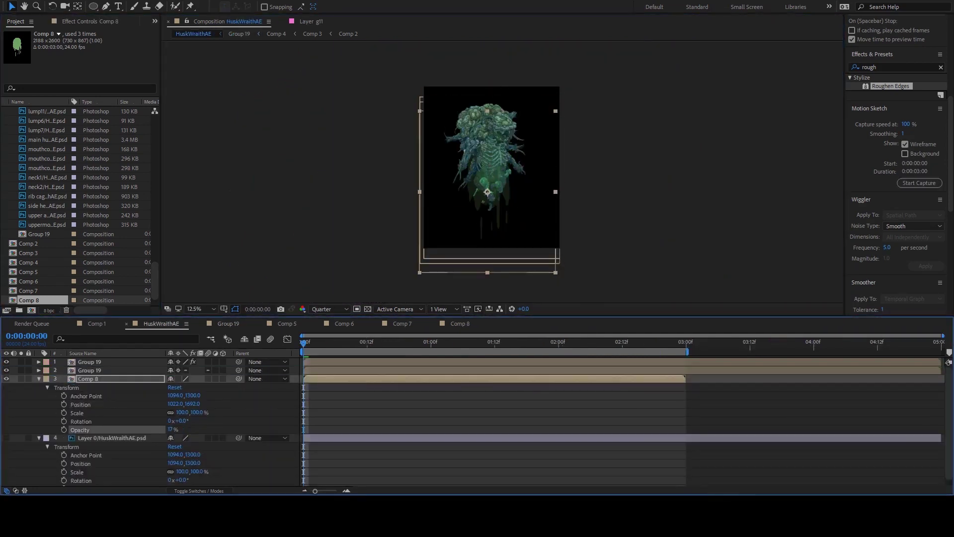
pyautogui.moveTo(555, 191); pyautogui.dragTo(538, 191)
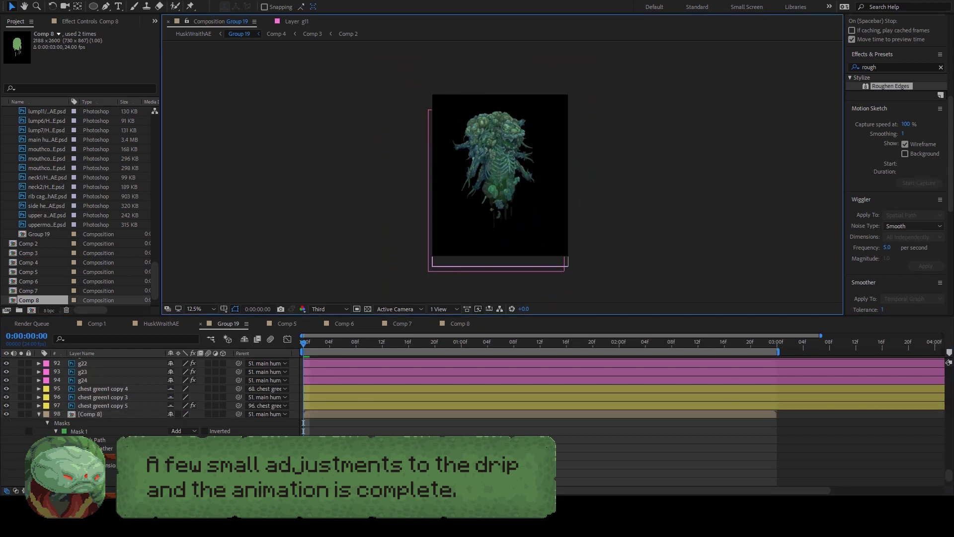
pyautogui.scroll(-3)
pyautogui.click(94, 413)
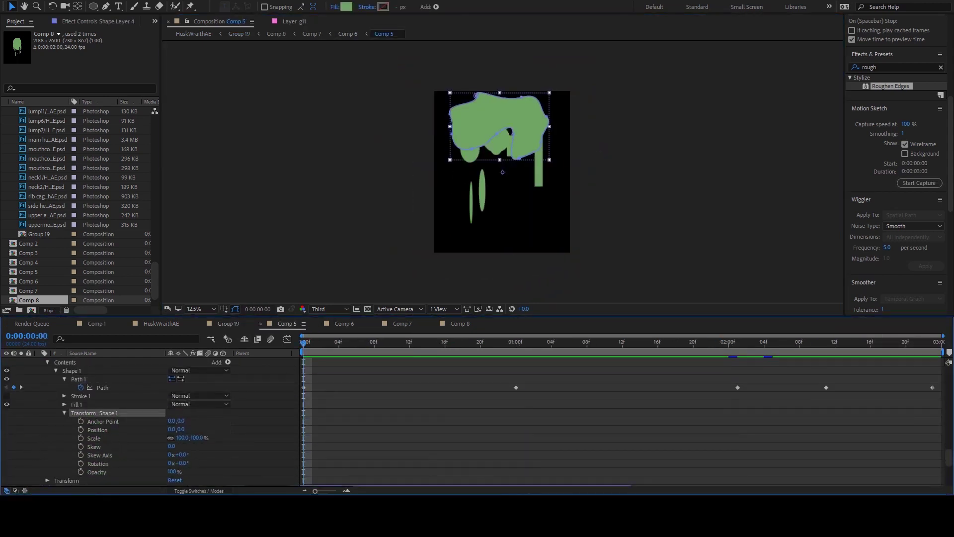